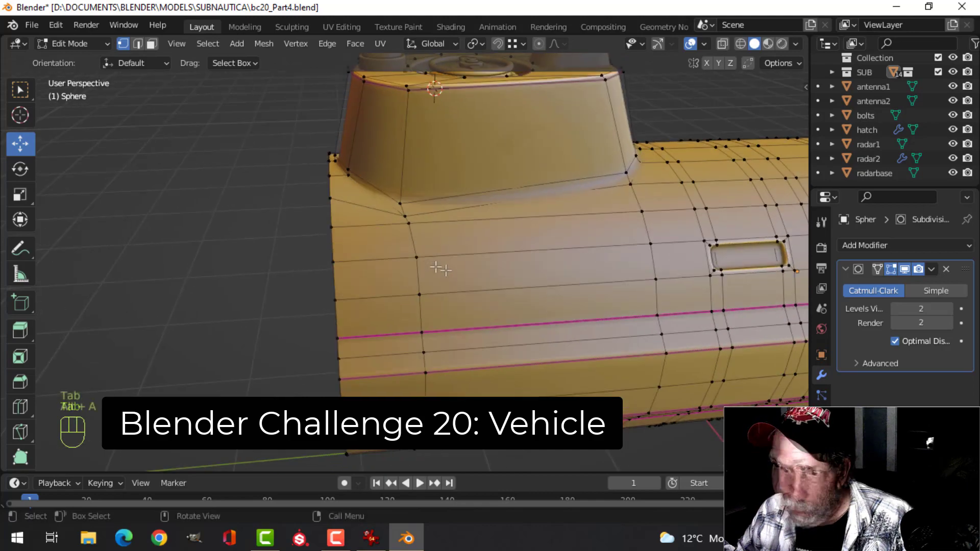
Duplicate the hull's open front edge loop in place and move the copy about 0.18 m forward along Y.
{"action": "key", "text": "2"}
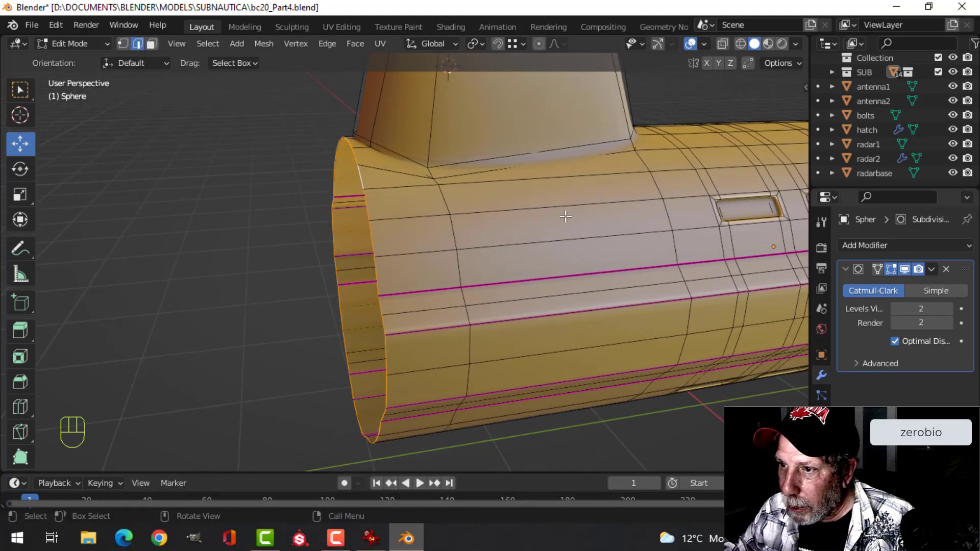
{"action": "scroll", "coordinate": [559, 216], "scroll_direction": "down", "scroll_amount": 2}
{"action": "middle_click_drag", "start_coordinate": [559, 216], "coordinate": [501, 219]}
{"action": "scroll", "coordinate": [501, 219], "scroll_direction": "up", "scroll_amount": 2}
{"action": "key", "text": "shift+d"}
{"action": "right_click", "coordinate": [501, 219]}
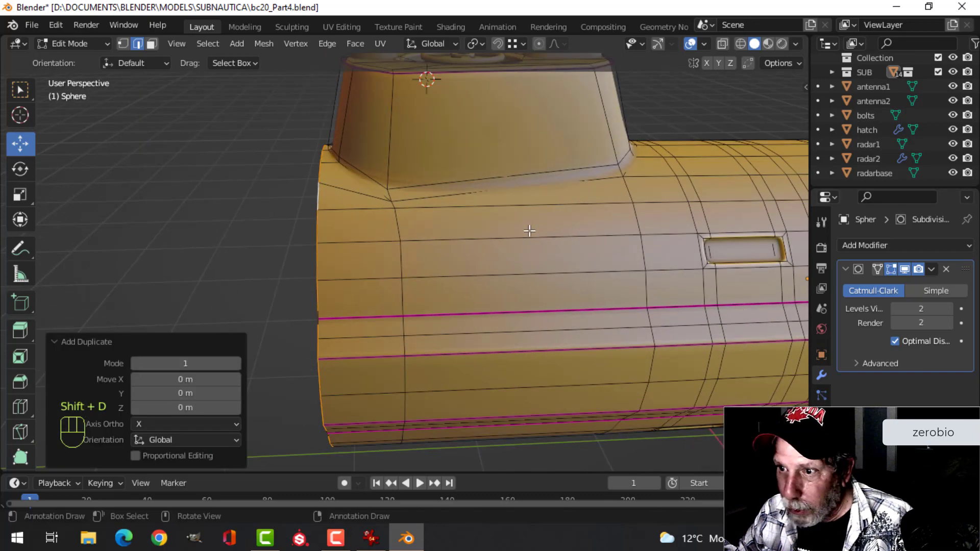
{"action": "scroll", "coordinate": [576, 169], "scroll_direction": "down", "scroll_amount": 2}
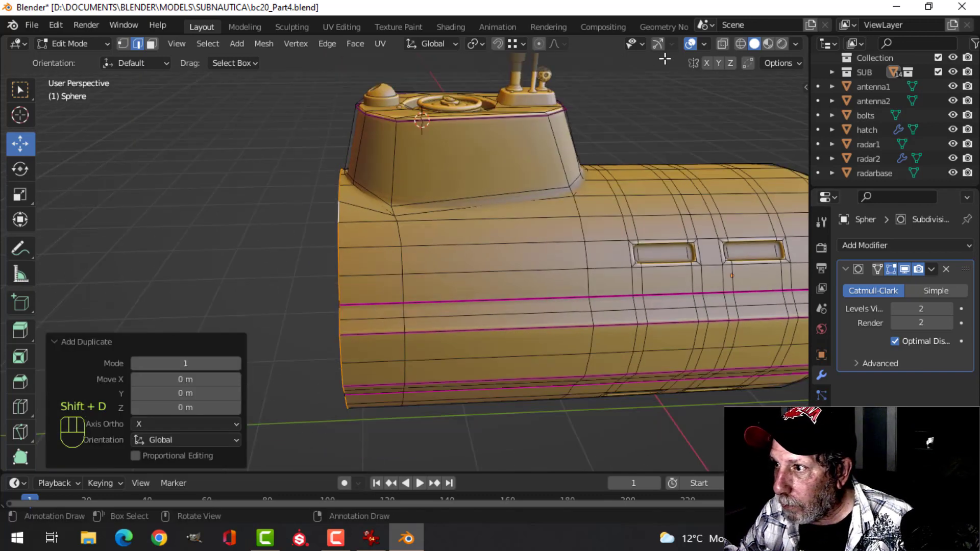
{"action": "left_click", "coordinate": [659, 44]}
{"action": "left_click_drag", "start_coordinate": [406, 290], "coordinate": [379, 287]}
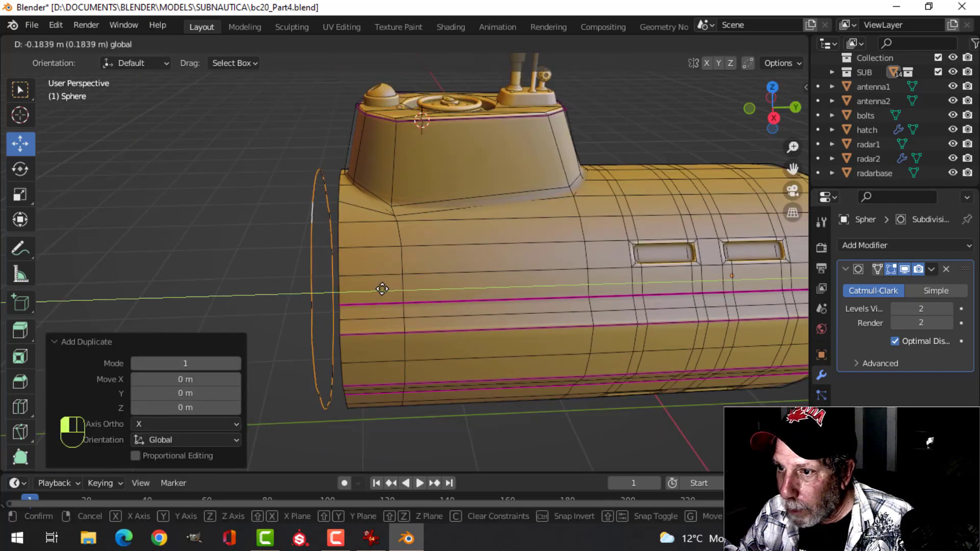
Separate the duplicated edge loop from the hull into its own object.
{"action": "key", "text": "p"}
{"action": "left_click", "coordinate": [469, 275]}
{"action": "key", "text": "Tab"}
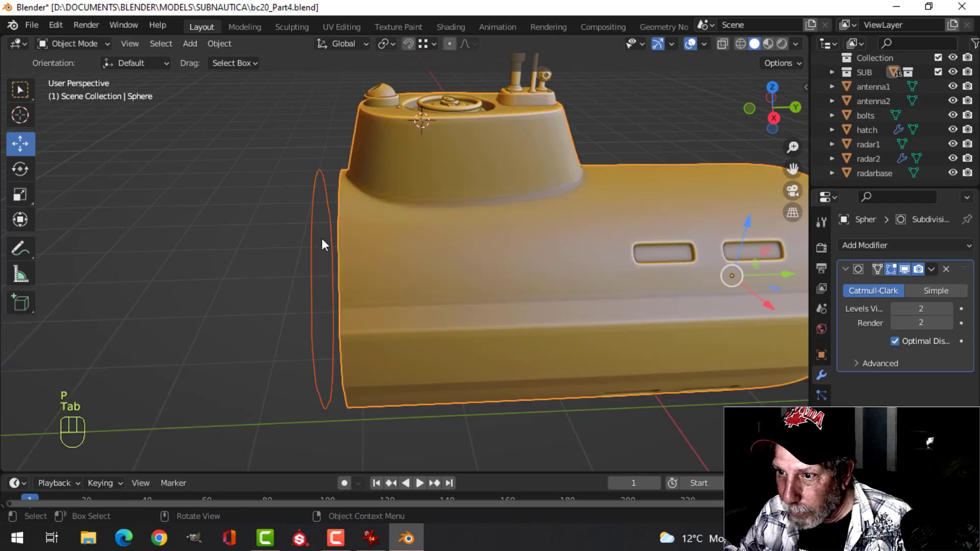
Move the whole separated loop back along Y, about 0.14 m plus a small adjustment, until it sits just ahead of the hull's front edge.
{"action": "left_click", "coordinate": [321, 240]}
{"action": "middle_click_drag", "start_coordinate": [346, 252], "coordinate": [444, 248]}
{"action": "key", "text": "Tab"}
{"action": "key", "text": "a"}
{"action": "middle_click_drag", "start_coordinate": [533, 253], "coordinate": [464, 259]}
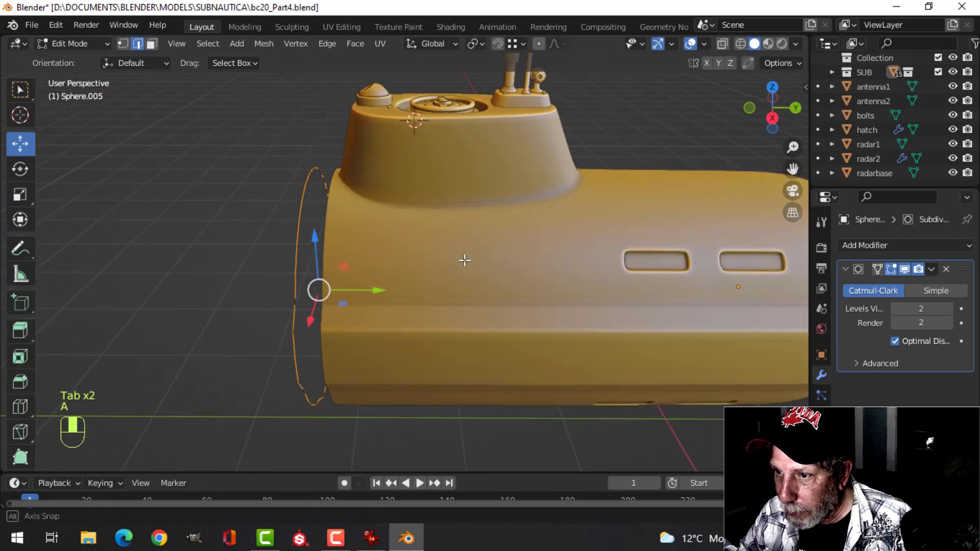
{"action": "left_click_drag", "start_coordinate": [375, 286], "coordinate": [396, 287]}
{"action": "middle_click_drag", "start_coordinate": [395, 287], "coordinate": [473, 253]}
{"action": "key", "text": "q"}
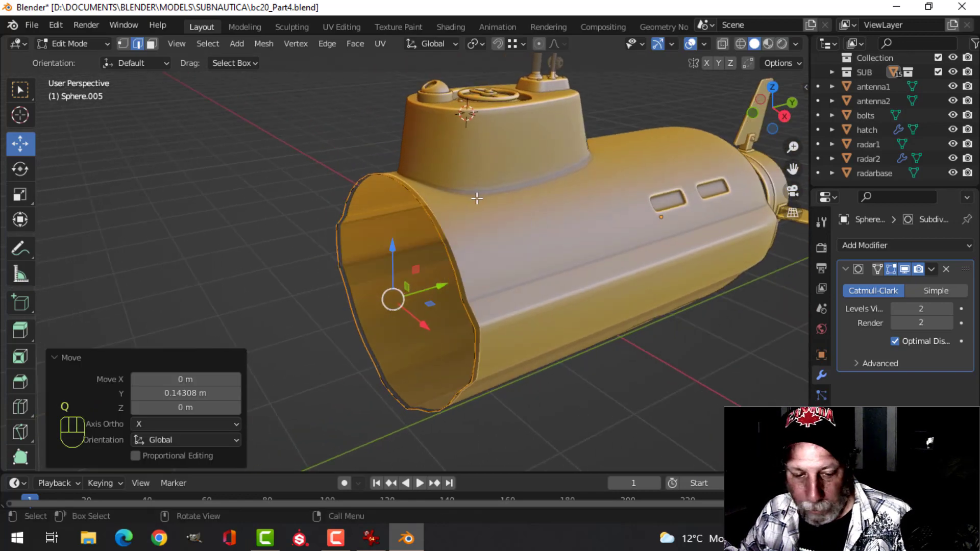
{"action": "key", "text": "1"}
{"action": "scroll", "coordinate": [507, 195], "scroll_direction": "up", "scroll_amount": 5}
{"action": "middle_click_drag", "start_coordinate": [507, 195], "coordinate": [488, 225]}
{"action": "scroll", "coordinate": [456, 248], "scroll_direction": "down", "scroll_amount": 4}
{"action": "left_click_drag", "start_coordinate": [415, 303], "coordinate": [424, 296]}
Extrude the separated loop forward along Y to form a wide ring ahead of the hull.
{"action": "middle_click_drag", "start_coordinate": [480, 290], "coordinate": [509, 260], "text": "shift"}
{"action": "key", "text": "e"}
{"action": "left_click", "coordinate": [502, 260]}
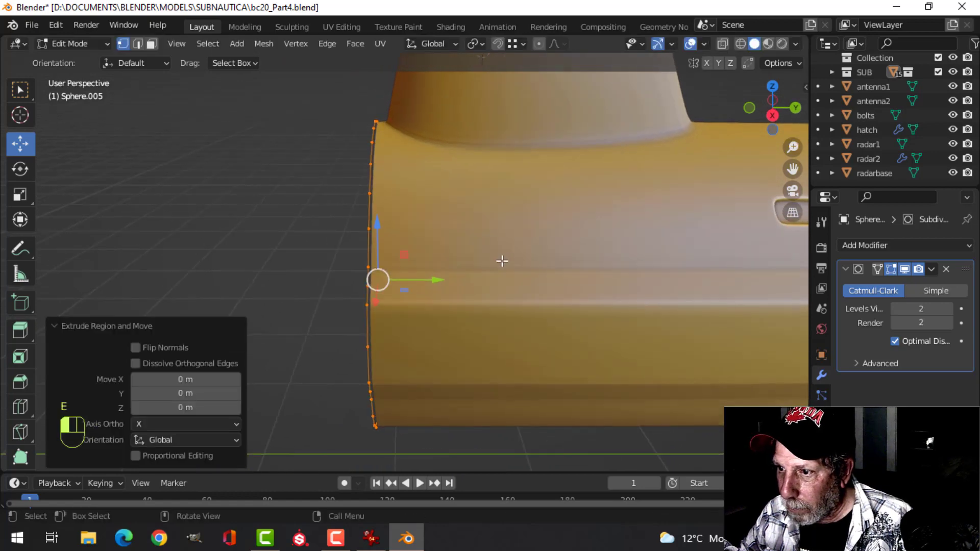
{"action": "left_click_drag", "start_coordinate": [437, 281], "coordinate": [374, 277]}
{"action": "middle_click_drag", "start_coordinate": [424, 265], "coordinate": [407, 280]}
{"action": "left_click_drag", "start_coordinate": [407, 280], "coordinate": [411, 283]}
{"action": "middle_click_drag", "start_coordinate": [411, 284], "coordinate": [479, 271]}
{"action": "key", "text": "alt+a"}
{"action": "middle_click_drag", "start_coordinate": [418, 265], "coordinate": [442, 258]}
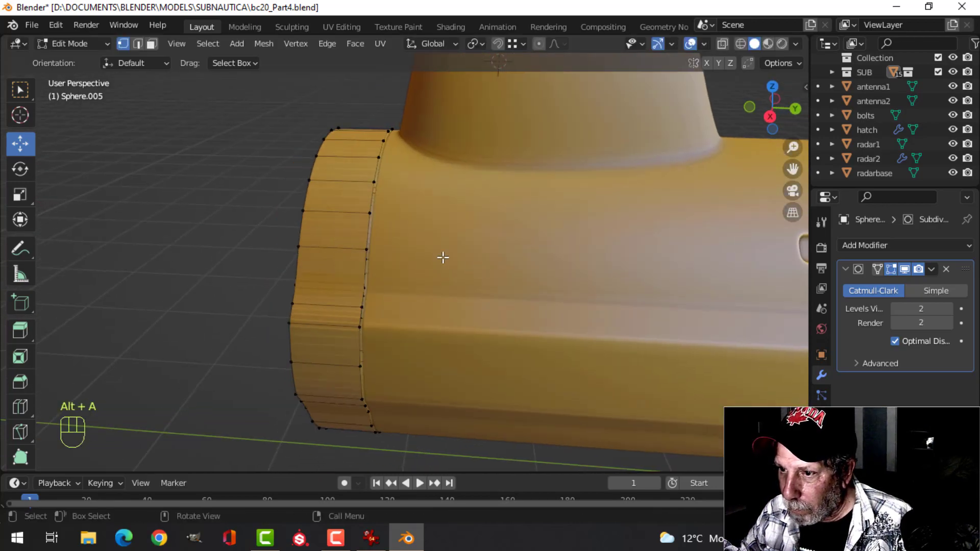
{"action": "key", "text": "Tab"}
{"action": "right_click", "coordinate": [328, 222]}
{"action": "left_click", "coordinate": [328, 222]}
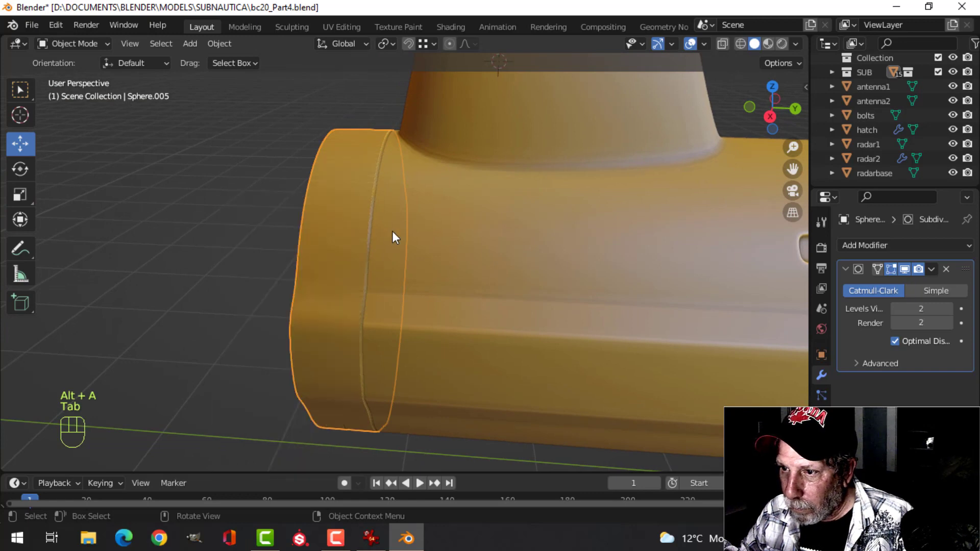
{"action": "middle_click_drag", "start_coordinate": [422, 266], "coordinate": [435, 286]}
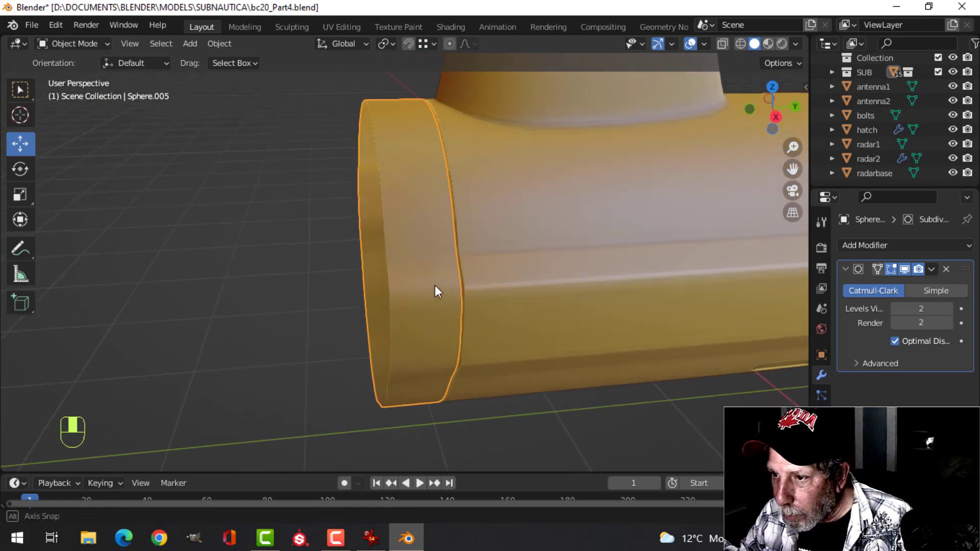
Crease the ring's lengthwise edges that line up with the hull's creased lines, using a factor of 0.862.
{"action": "key", "text": "Tab"}
{"action": "scroll", "coordinate": [442, 307], "scroll_direction": "up", "scroll_amount": 4}
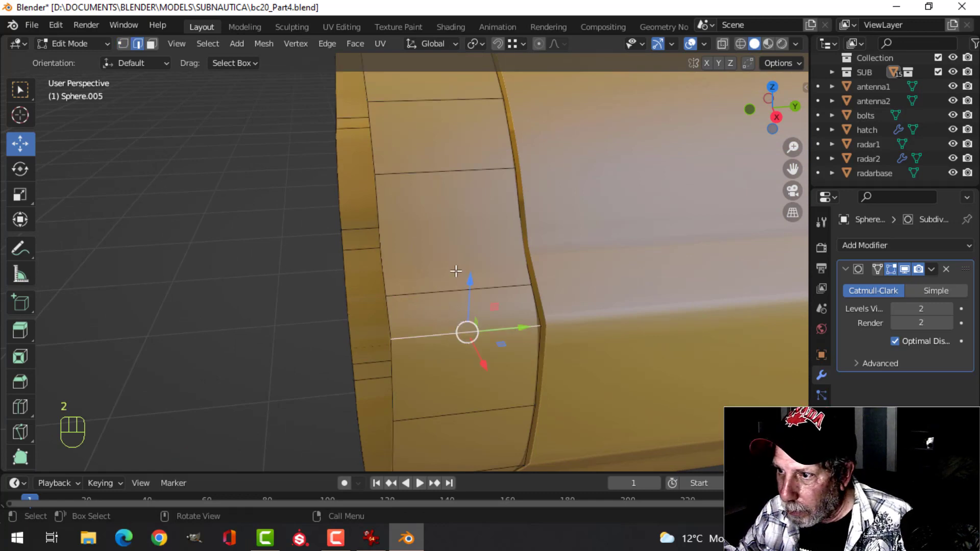
{"action": "scroll", "coordinate": [486, 317], "scroll_direction": "down", "scroll_amount": 4}
{"action": "middle_click_drag", "start_coordinate": [488, 330], "coordinate": [419, 223]}
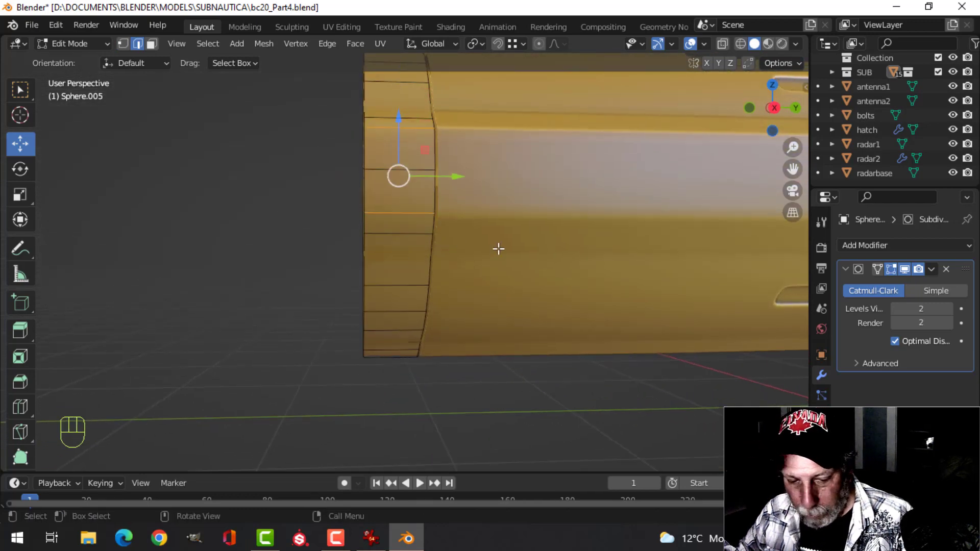
{"action": "key", "text": "shift+e"}
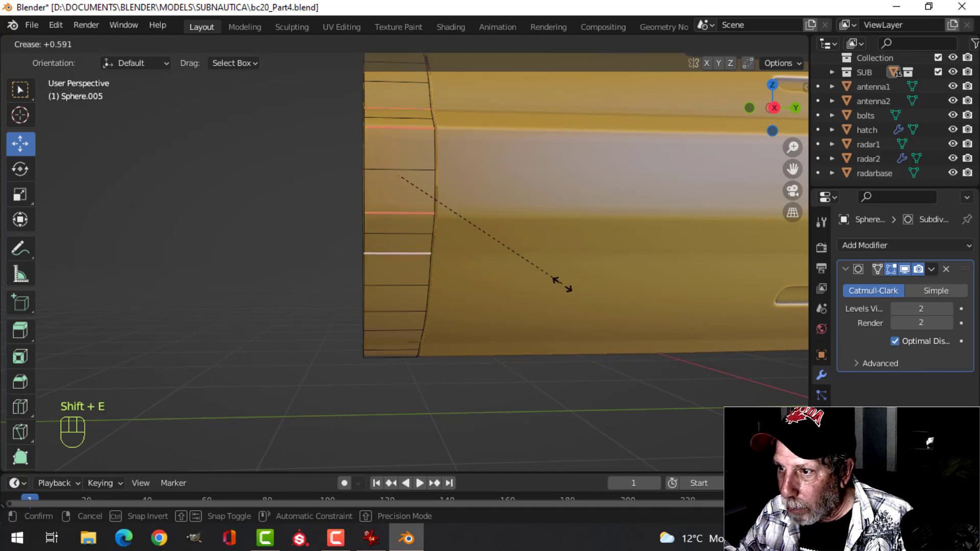
{"action": "left_click", "coordinate": [592, 300]}
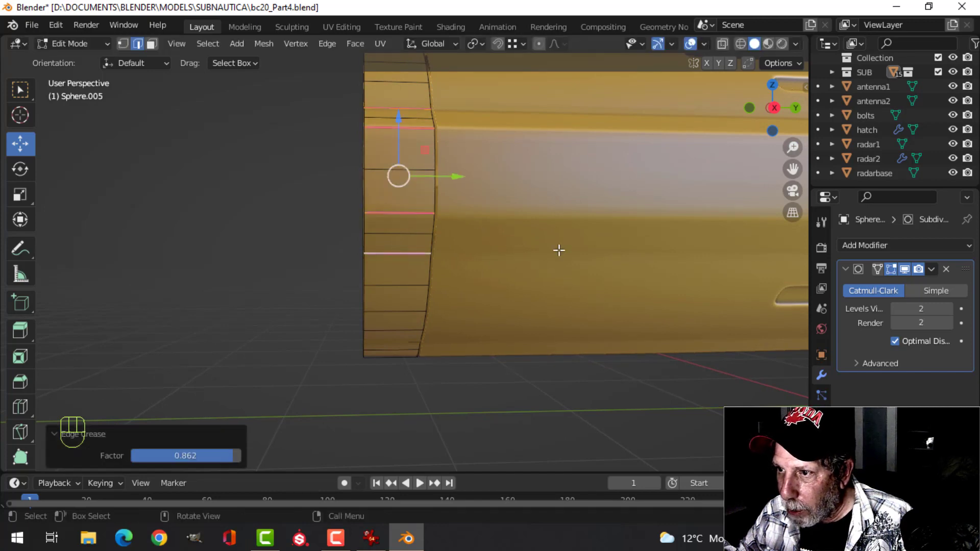
{"action": "middle_click_drag", "start_coordinate": [557, 250], "coordinate": [534, 260]}
{"action": "key", "text": "Tab"}
Extrude the hull's front edge loop inward at a scale of 0.951 to form a lip behind the ring.
{"action": "middle_click_drag", "start_coordinate": [475, 276], "coordinate": [411, 272]}
{"action": "key", "text": "alt+a"}
{"action": "left_click", "coordinate": [389, 268], "text": "shift"}
{"action": "key", "text": "Tab"}
{"action": "scroll", "coordinate": [464, 262], "scroll_direction": "up", "scroll_amount": 5}
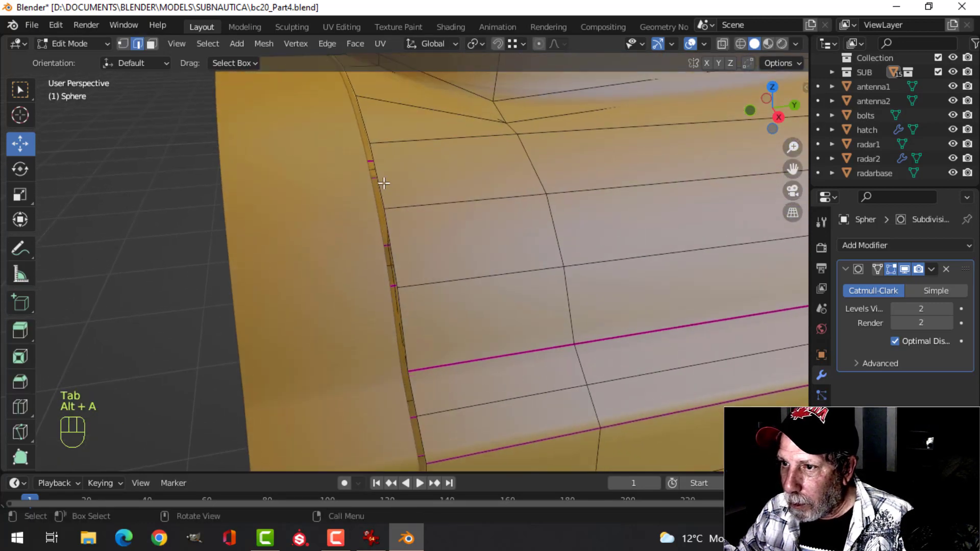
{"action": "left_click", "coordinate": [384, 182], "text": "alt"}
{"action": "middle_click_drag", "start_coordinate": [438, 208], "coordinate": [344, 214]}
{"action": "key", "text": "e"}
{"action": "key", "text": "s"}
{"action": "left_click", "coordinate": [517, 237]}
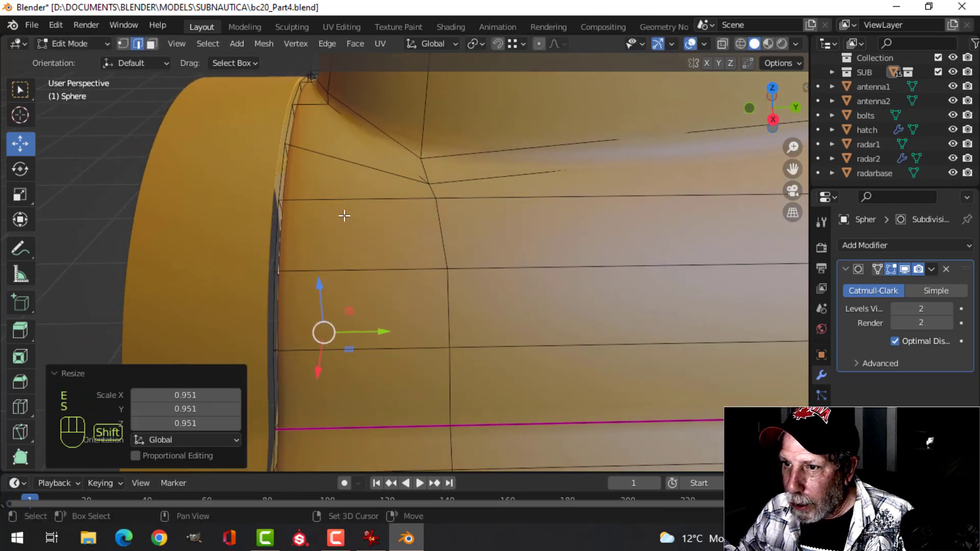
Add one loop cut around the hull close to its front edge, with a slide factor of -0.800.
{"action": "key", "text": "ctrl+r"}
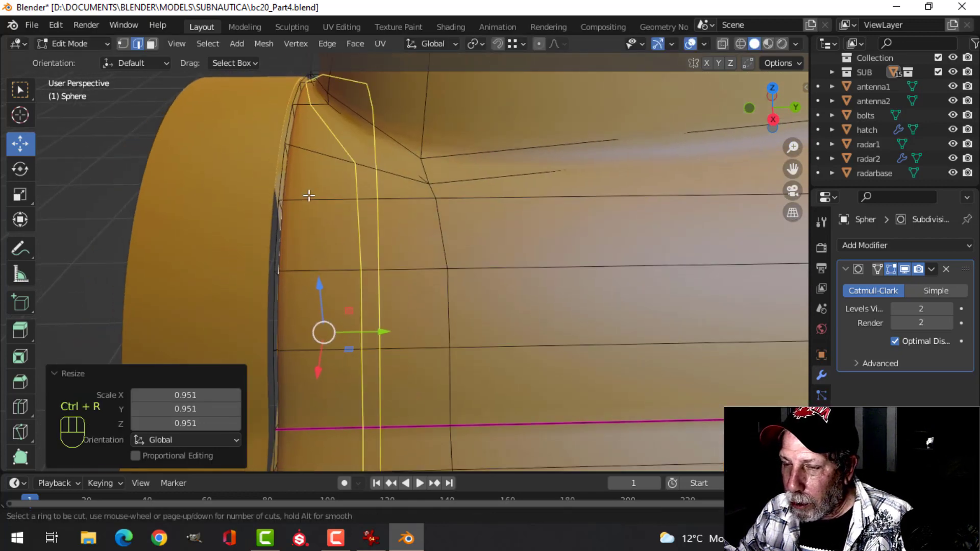
{"action": "left_click", "coordinate": [309, 195]}
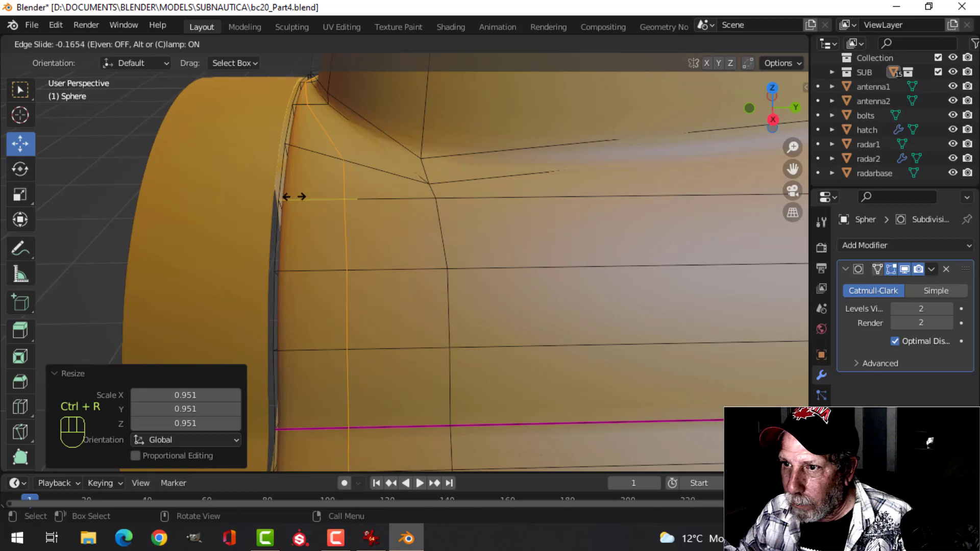
{"action": "left_click", "coordinate": [251, 205]}
{"action": "scroll", "coordinate": [356, 220], "scroll_direction": "down", "scroll_amount": 2}
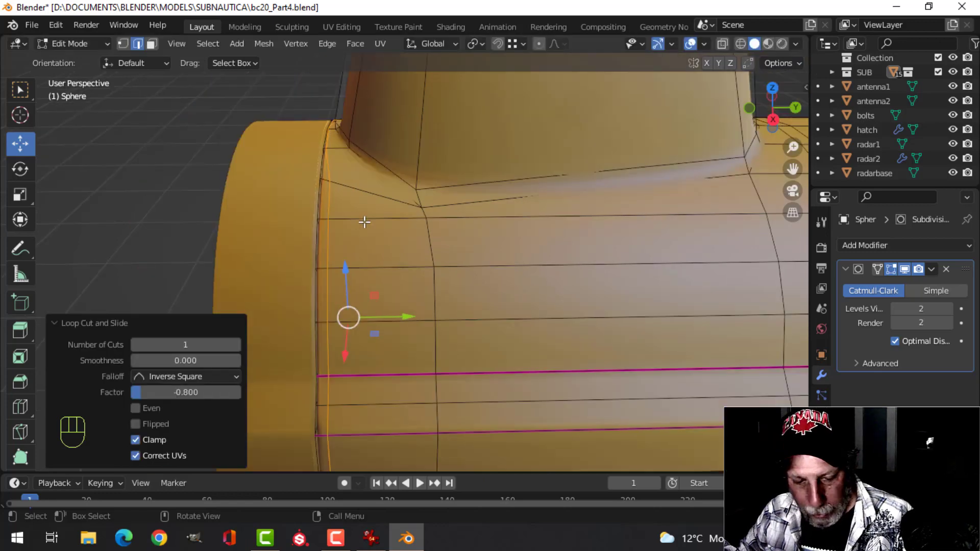
Flatten the hull's new edge loop by scaling it to 0 along Y, and shift it closer to the front edge.
{"action": "key", "text": "s"}
{"action": "key", "text": "y"}
{"action": "key", "text": "0"}
{"action": "key", "text": "Return"}
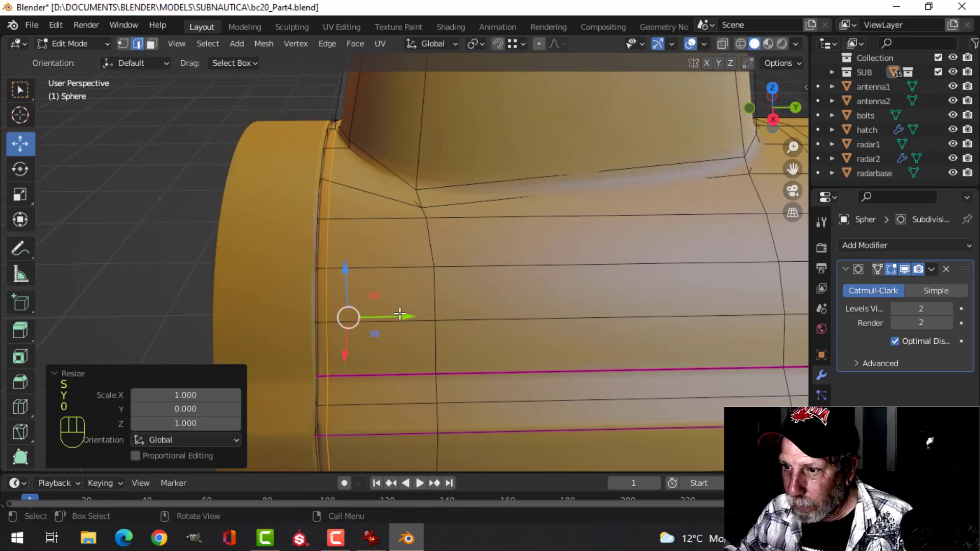
{"action": "left_click_drag", "start_coordinate": [400, 314], "coordinate": [388, 303]}
{"action": "key", "text": "Tab"}
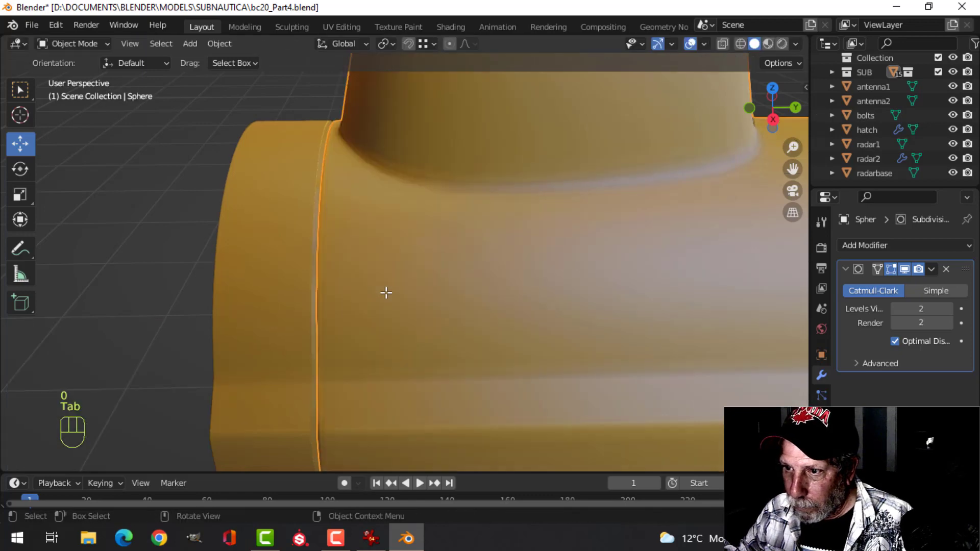
{"action": "key", "text": "alt+a"}
Extrude the ring's rear edge loop inward at a scale of 0.926.
{"action": "middle_click_drag", "start_coordinate": [384, 294], "coordinate": [332, 266]}
{"action": "key", "text": "Tab"}
{"action": "key", "text": "alt+a"}
{"action": "left_click", "coordinate": [310, 245], "text": "alt"}
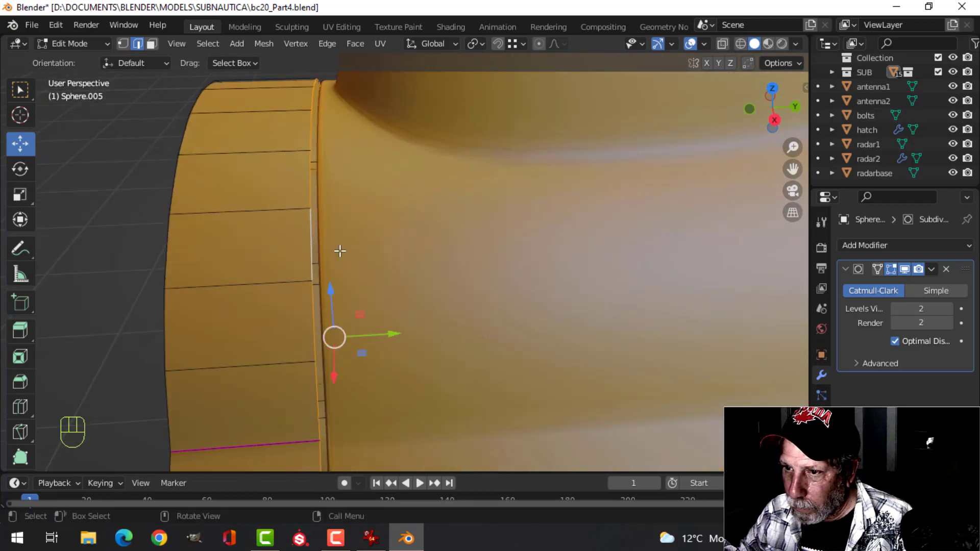
{"action": "key", "text": "e"}
{"action": "right_click", "coordinate": [402, 253]}
{"action": "key", "text": "s"}
{"action": "left_click", "coordinate": [394, 255]}
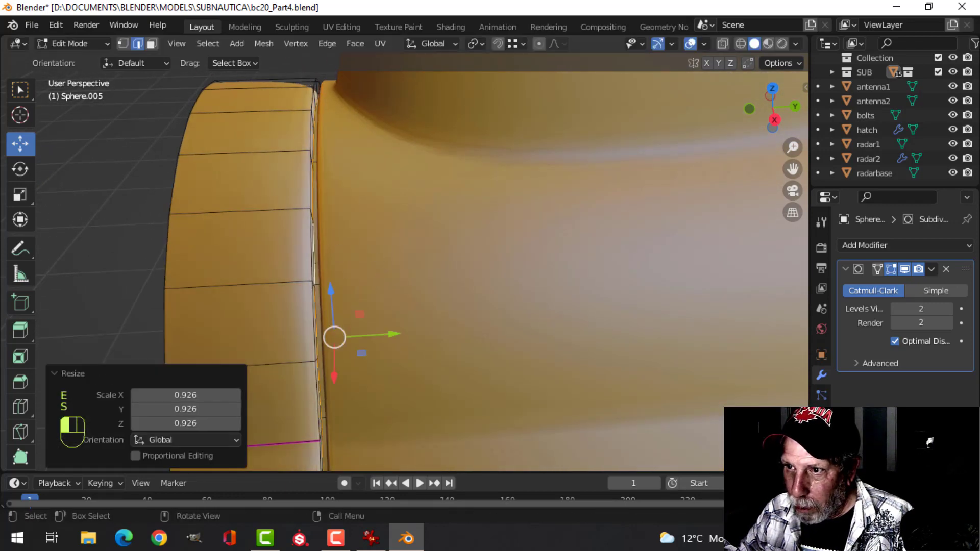
Add one loop cut around the ring close to its rear edge, with a slide factor of 0.933.
{"action": "middle_click_drag", "start_coordinate": [393, 255], "coordinate": [354, 261]}
{"action": "key", "text": "ctrl+r"}
{"action": "left_click", "coordinate": [327, 227]}
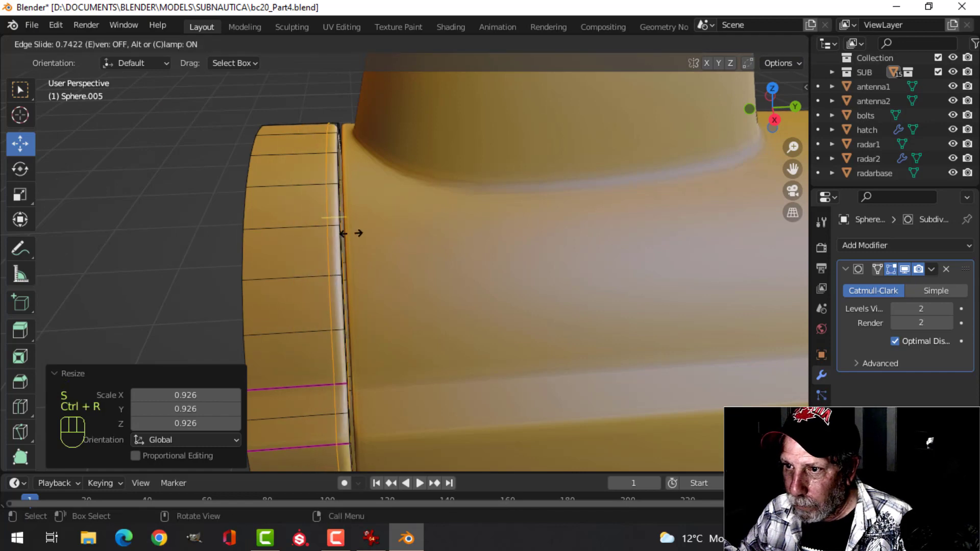
{"action": "left_click", "coordinate": [359, 233]}
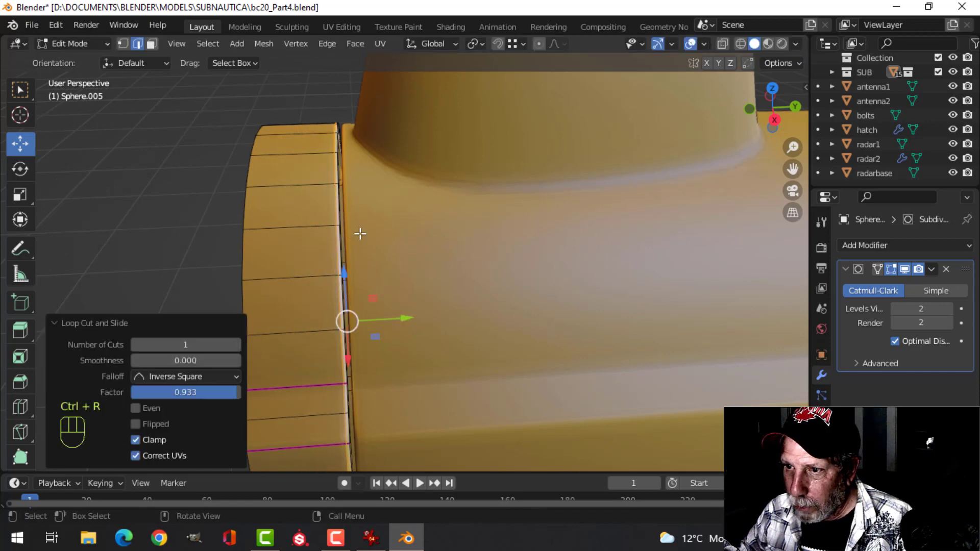
Move the entire ring mesh about 0.009 m along Y toward the hull to narrow the gap.
{"action": "key", "text": "Tab"}
{"action": "key", "text": "Tab"}
{"action": "key", "text": "a"}
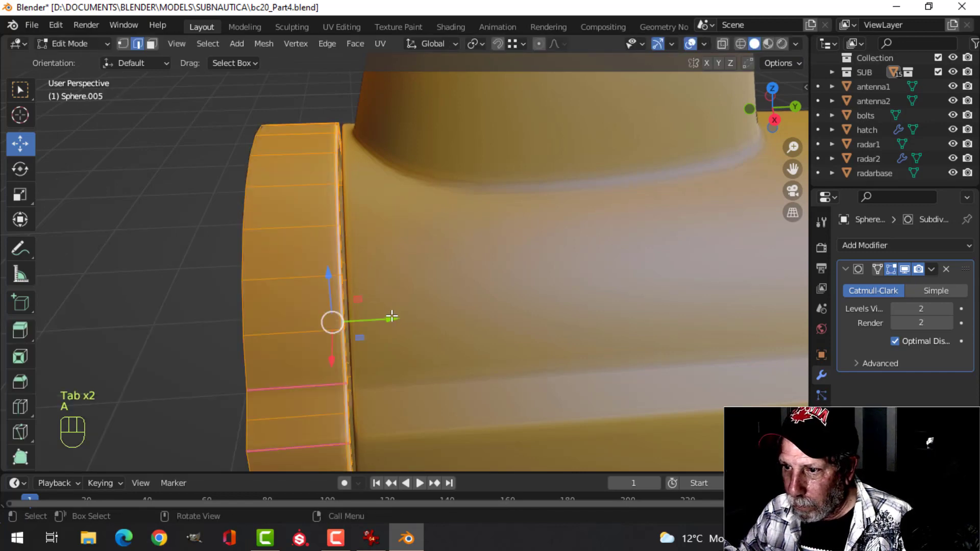
{"action": "left_click_drag", "start_coordinate": [392, 319], "coordinate": [397, 311]}
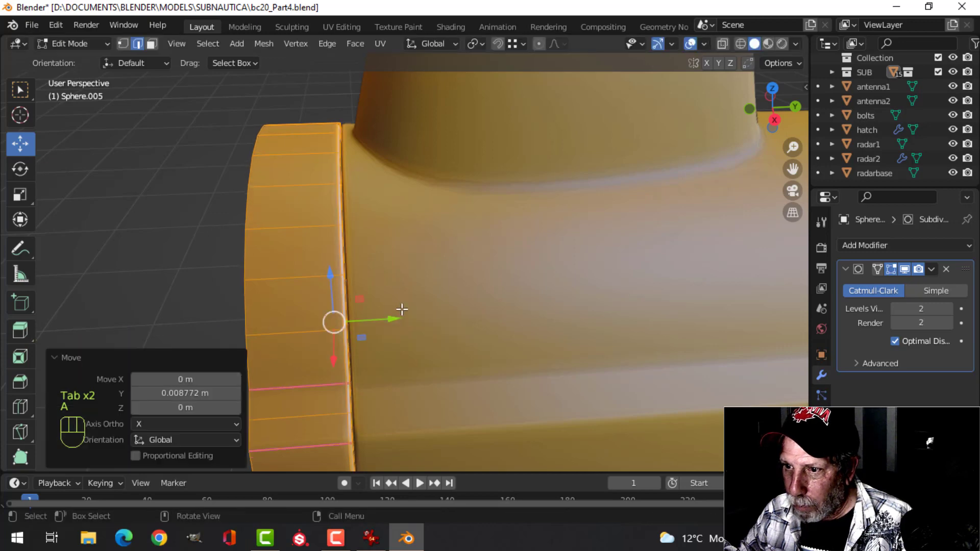
{"action": "key", "text": "Tab"}
{"action": "scroll", "coordinate": [405, 307], "scroll_direction": "down", "scroll_amount": 5}
{"action": "key", "text": "alt+a"}
Extrude the ring's front edge loop inward by scaling it down, and scale it by a further 0.964 for a thicker rim.
{"action": "middle_click_drag", "start_coordinate": [404, 308], "coordinate": [443, 288]}
{"action": "left_click", "coordinate": [443, 275]}
{"action": "key", "text": "Tab"}
{"action": "scroll", "coordinate": [466, 285], "scroll_direction": "up", "scroll_amount": 4}
{"action": "key", "text": "alt+a"}
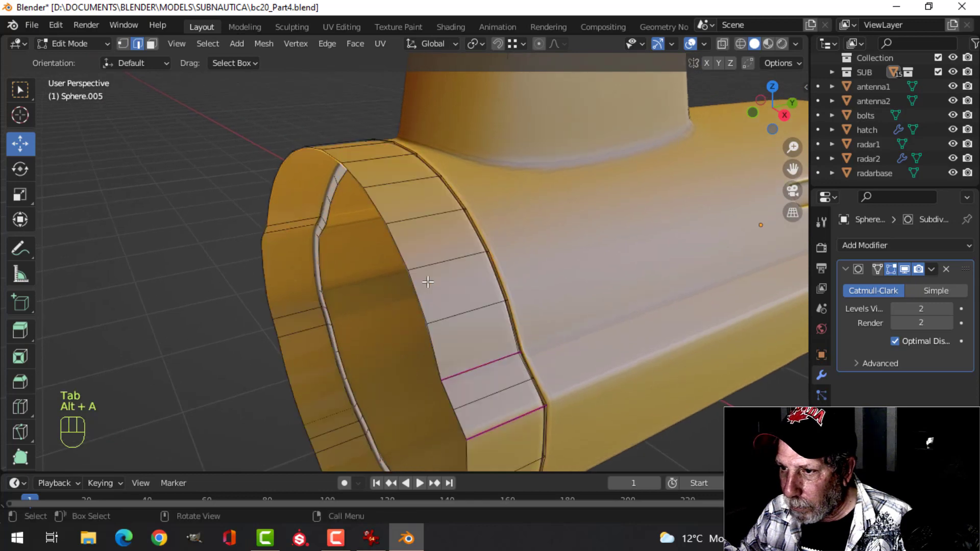
{"action": "left_click", "coordinate": [428, 282], "text": "alt+shift"}
{"action": "scroll", "coordinate": [453, 275], "scroll_direction": "down", "scroll_amount": 4}
{"action": "key", "text": "e"}
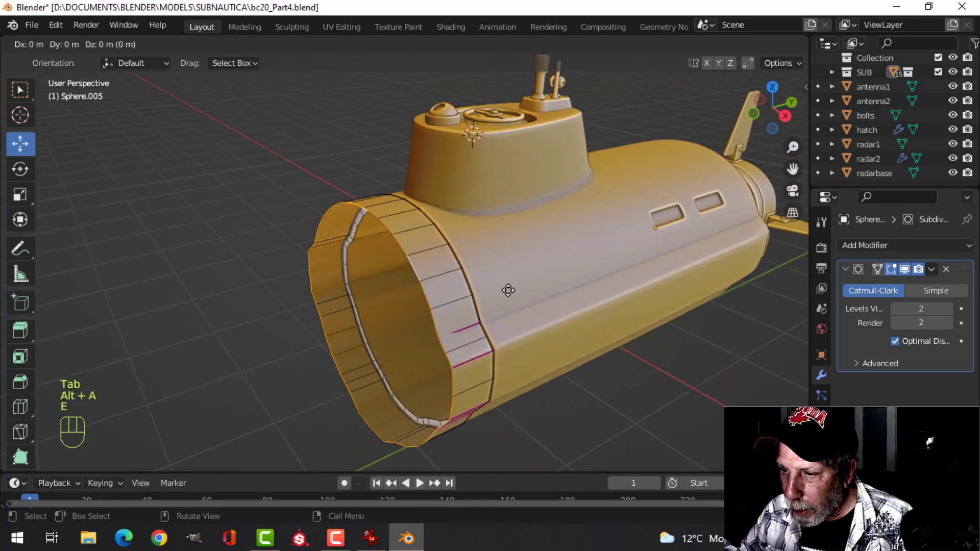
{"action": "right_click", "coordinate": [492, 291]}
{"action": "key", "text": "s"}
{"action": "left_click", "coordinate": [487, 292]}
{"action": "middle_click_drag", "start_coordinate": [487, 292], "coordinate": [407, 266]}
{"action": "key", "text": "s"}
{"action": "left_click", "coordinate": [461, 262]}
Add a loop cut around the ring's outer surface and slide it close to the front rim.
{"action": "key", "text": "ctrl+r"}
{"action": "left_click", "coordinate": [380, 258]}
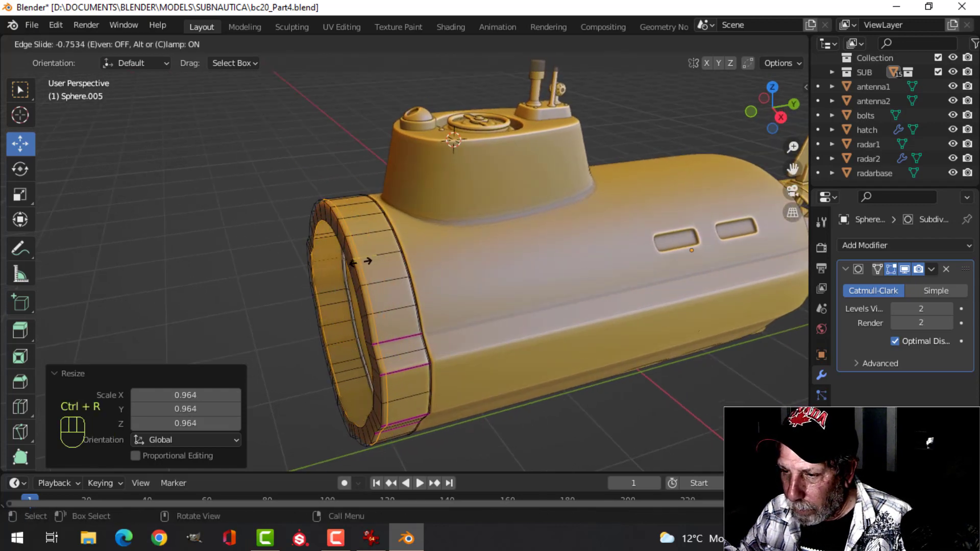
{"action": "left_click", "coordinate": [360, 260]}
{"action": "key", "text": "Tab"}
{"action": "scroll", "coordinate": [423, 271], "scroll_direction": "up", "scroll_amount": 5}
{"action": "key", "text": "alt+a"}
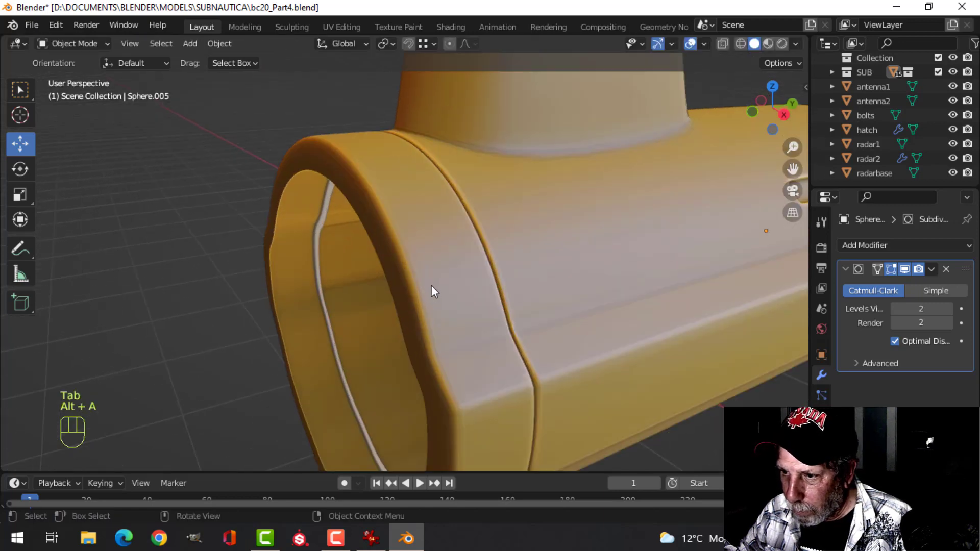
Move the ring's front support loop forward along Y to tighten the rim's outer edge.
{"action": "middle_click_drag", "start_coordinate": [431, 286], "coordinate": [422, 259]}
{"action": "key", "text": "Tab"}
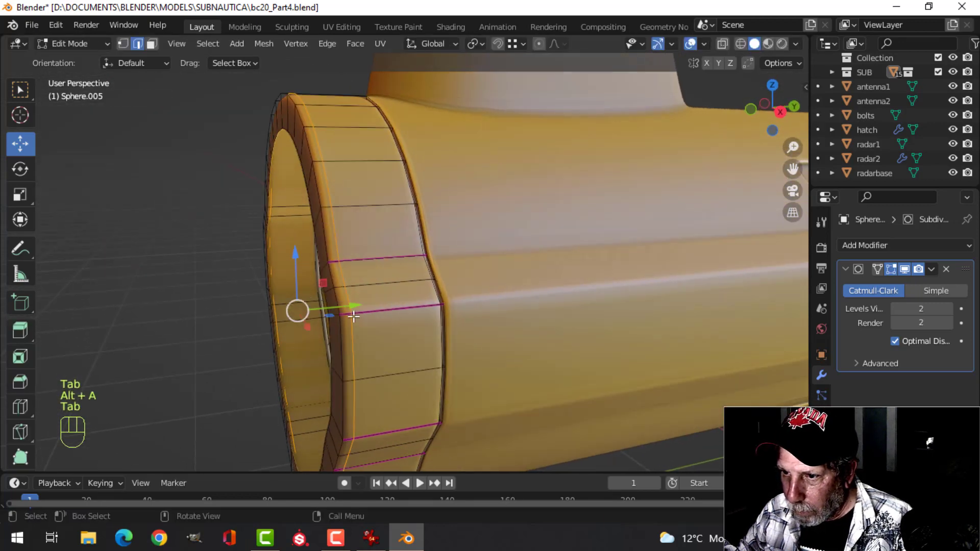
{"action": "mouse_move", "coordinate": [352, 305]}
{"action": "left_mouse_down"}
{"action": "mouse_move", "coordinate": [353, 319]}
{"action": "mouse_move", "coordinate": [343, 316]}
{"action": "left_mouse_up"}
{"action": "key", "text": "Tab"}
{"action": "scroll", "coordinate": [427, 297], "scroll_direction": "down", "scroll_amount": 5}
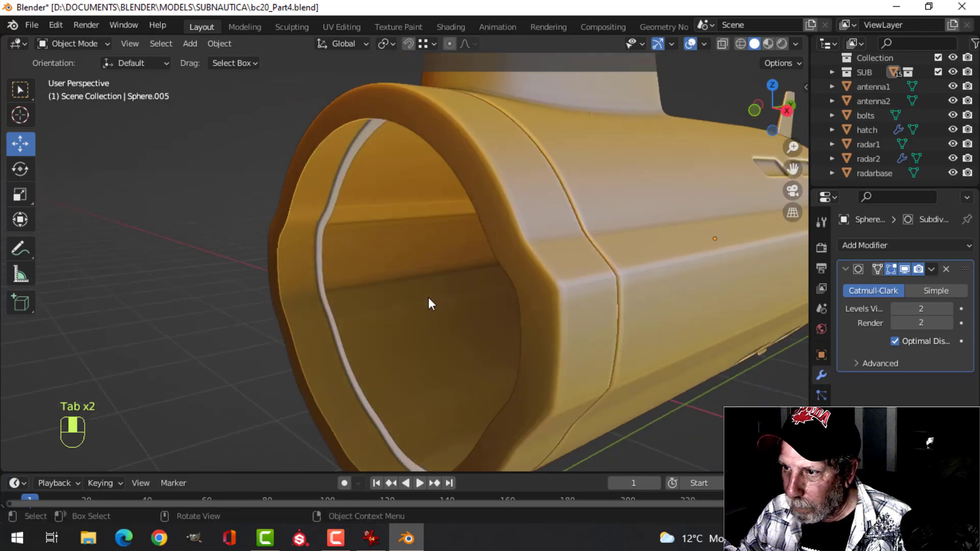
{"action": "middle_click_drag", "start_coordinate": [444, 301], "coordinate": [483, 256]}
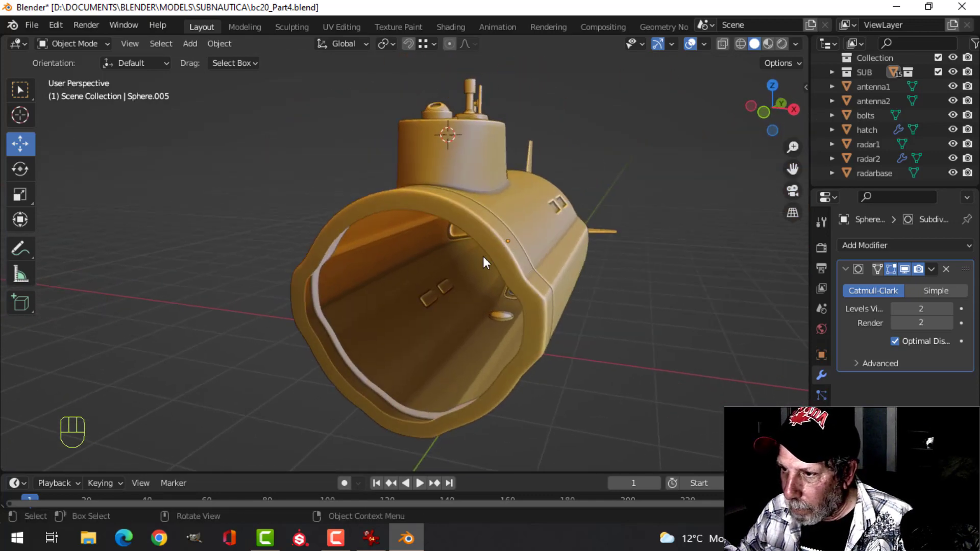
Reshape the ring's inner front edge loop into a circle with LoopTools and scale it to 0.925.
{"action": "left_click", "coordinate": [500, 259]}
{"action": "key", "text": "Tab"}
{"action": "scroll", "coordinate": [500, 259], "scroll_direction": "up", "scroll_amount": 2}
{"action": "key", "text": "alt+a"}
{"action": "scroll", "coordinate": [500, 278], "scroll_direction": "up", "scroll_amount": 2}
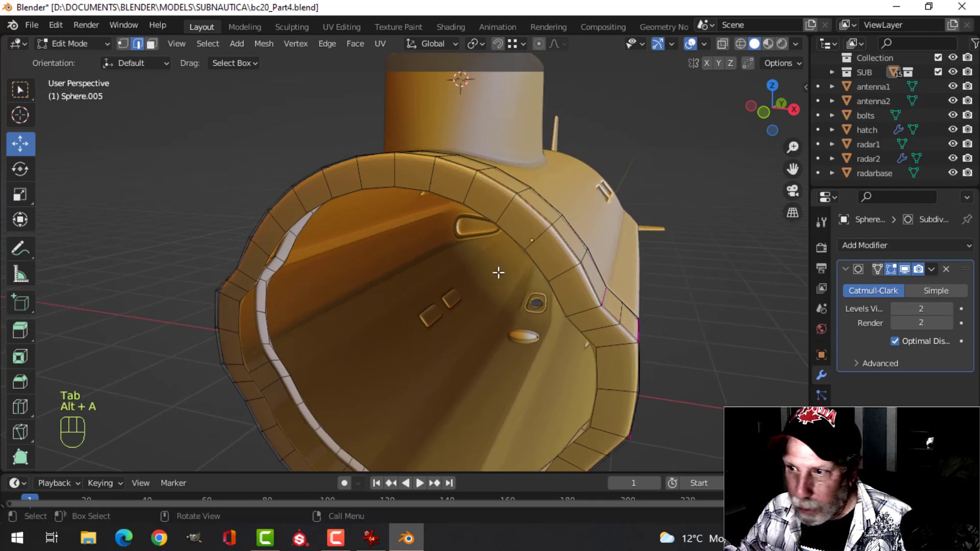
{"action": "left_click", "coordinate": [483, 219], "text": "alt"}
{"action": "right_click", "coordinate": [478, 210]}
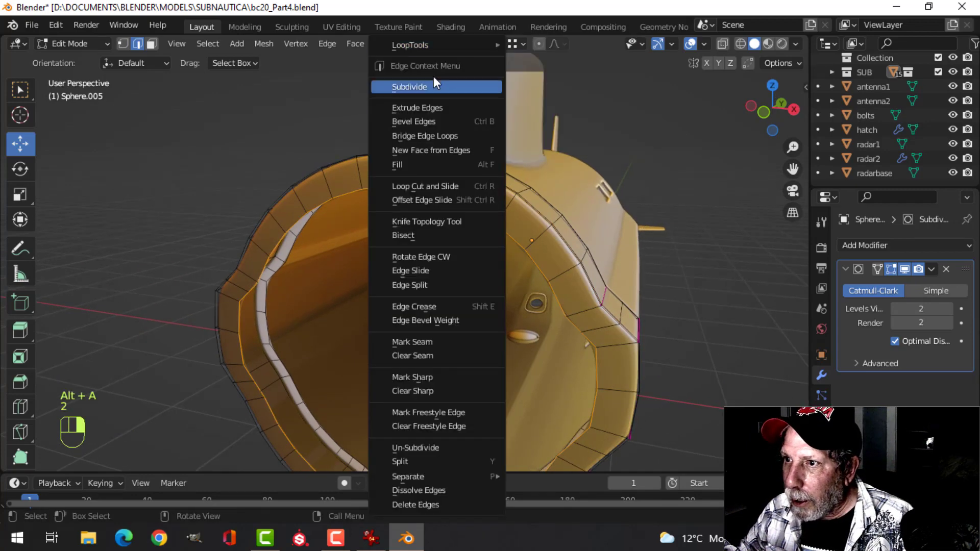
{"action": "mouse_move", "coordinate": [435, 38]}
{"action": "left_click", "coordinate": [539, 59]}
{"action": "key", "text": "s"}
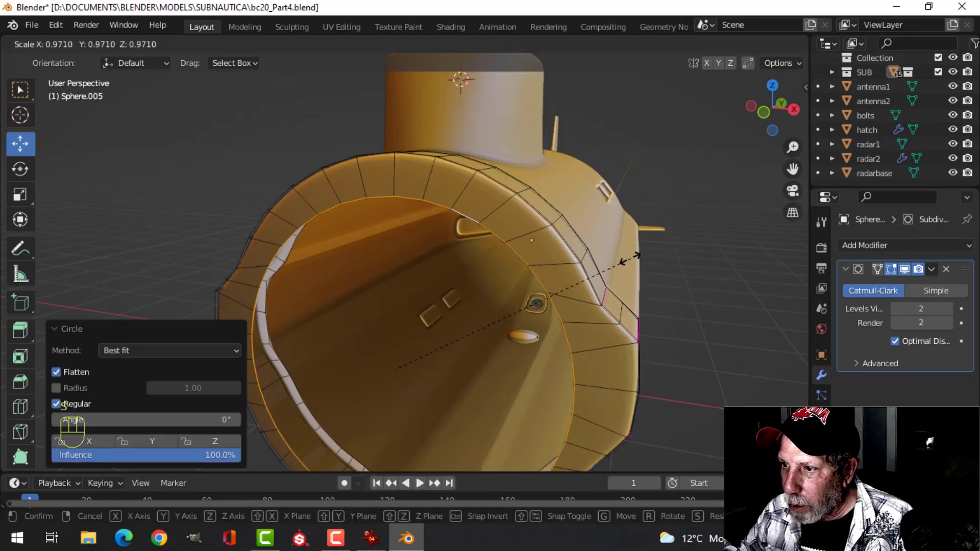
{"action": "left_click", "coordinate": [617, 259]}
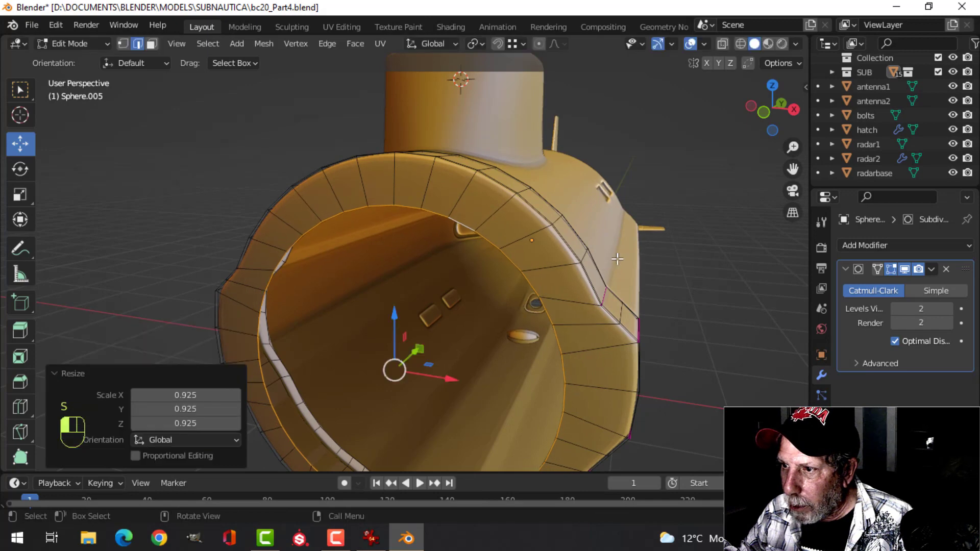
Add a loop cut around the ring's front face and slide it toward the outer rim with a factor of about 0.656.
{"action": "key", "text": "ctrl+r"}
{"action": "left_click", "coordinate": [532, 232]}
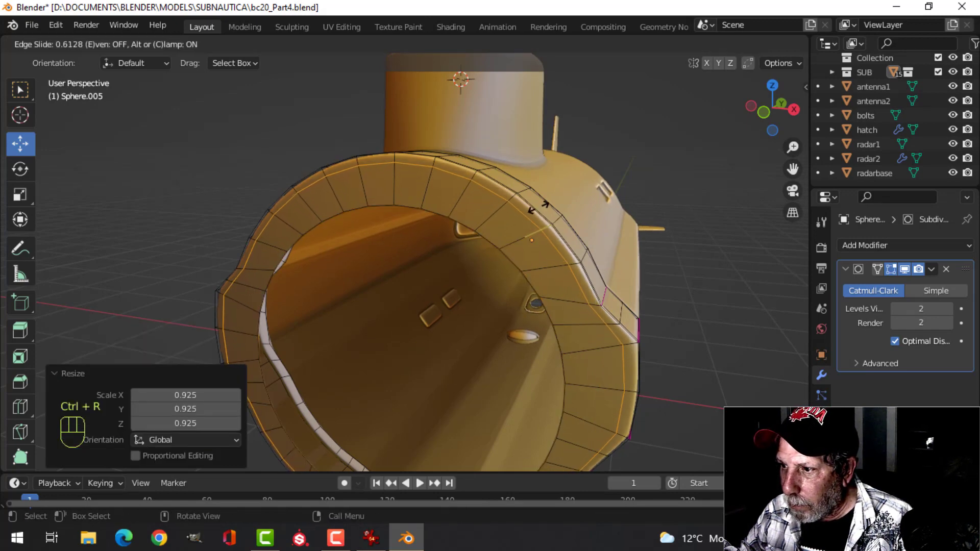
{"action": "left_click", "coordinate": [538, 207]}
Add another loop cut around the ring's front face and slide it close to the circular inner edge.
{"action": "scroll", "coordinate": [566, 268], "scroll_direction": "down", "scroll_amount": 2}
{"action": "middle_click_drag", "start_coordinate": [567, 269], "coordinate": [578, 226], "text": "shift"}
{"action": "scroll", "coordinate": [578, 226], "scroll_direction": "up", "scroll_amount": 2}
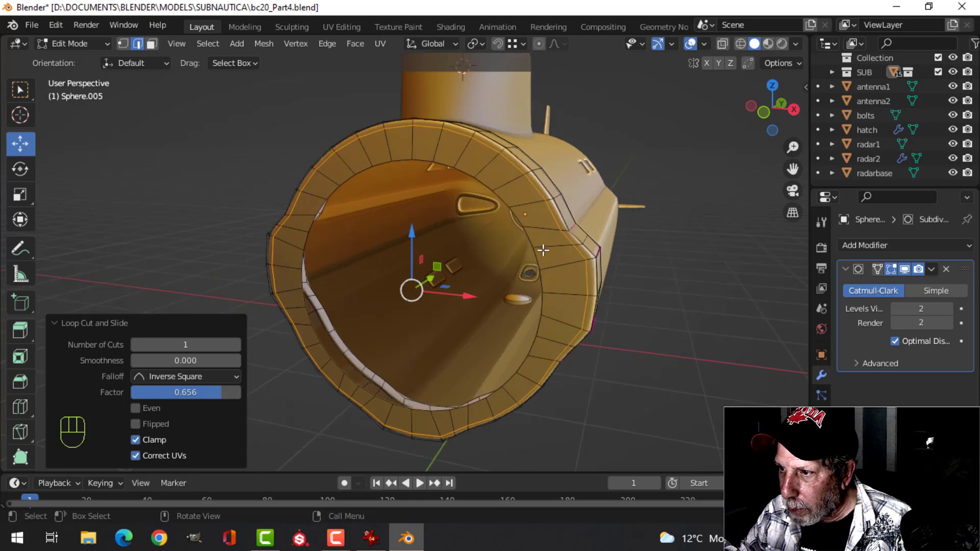
{"action": "key", "text": "ctrl+r"}
{"action": "left_click", "coordinate": [542, 234]}
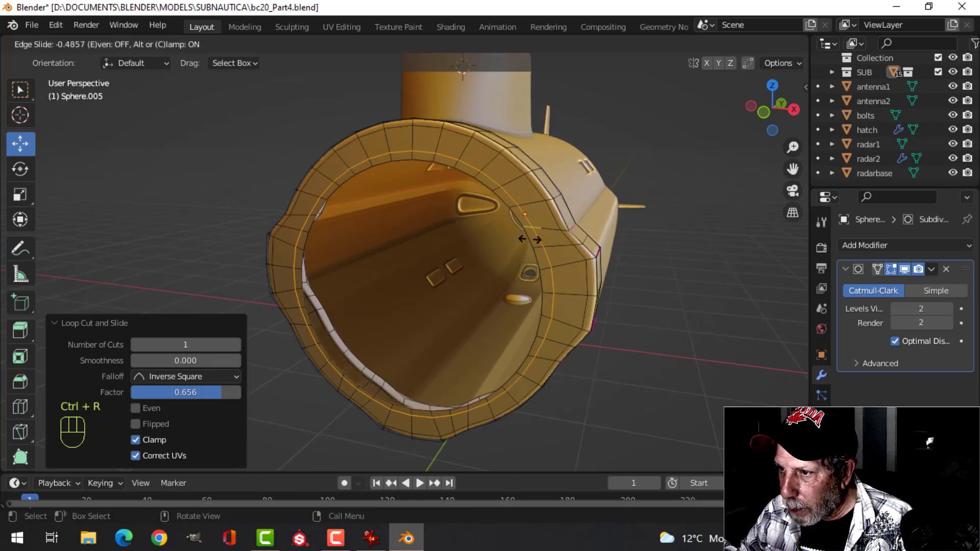
{"action": "left_click", "coordinate": [528, 242]}
{"action": "key", "text": "Tab"}
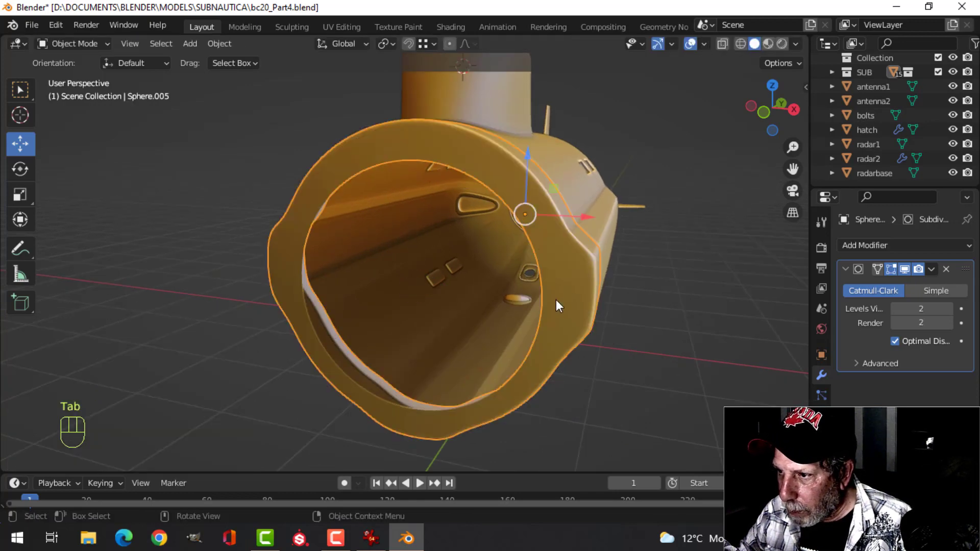
Increase the edge crease on the four edge loops that run lengthwise across the ring's side corners.
{"action": "key", "text": "alt+a"}
{"action": "middle_click_drag", "start_coordinate": [605, 283], "coordinate": [444, 290]}
{"action": "left_click", "coordinate": [337, 287]}
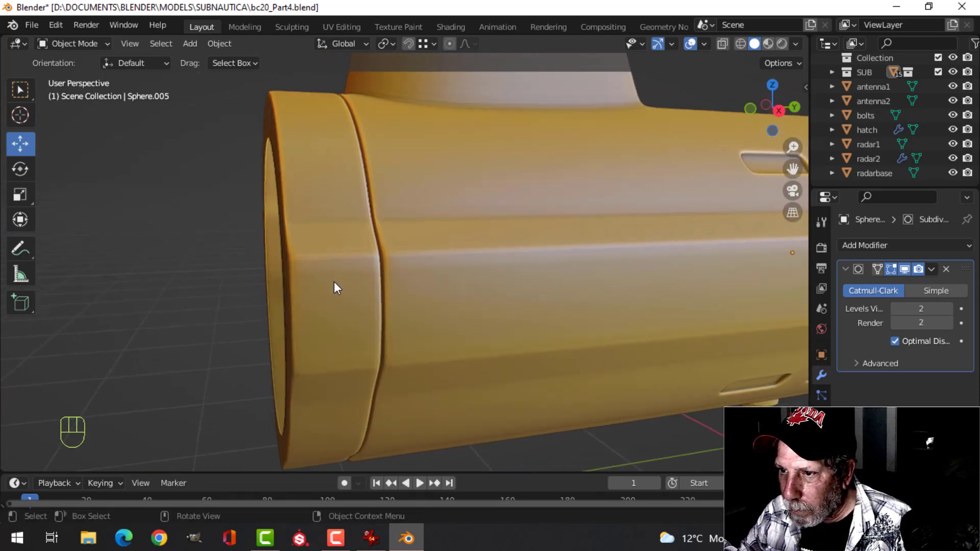
{"action": "key", "text": "Tab"}
{"action": "key", "text": "alt+a"}
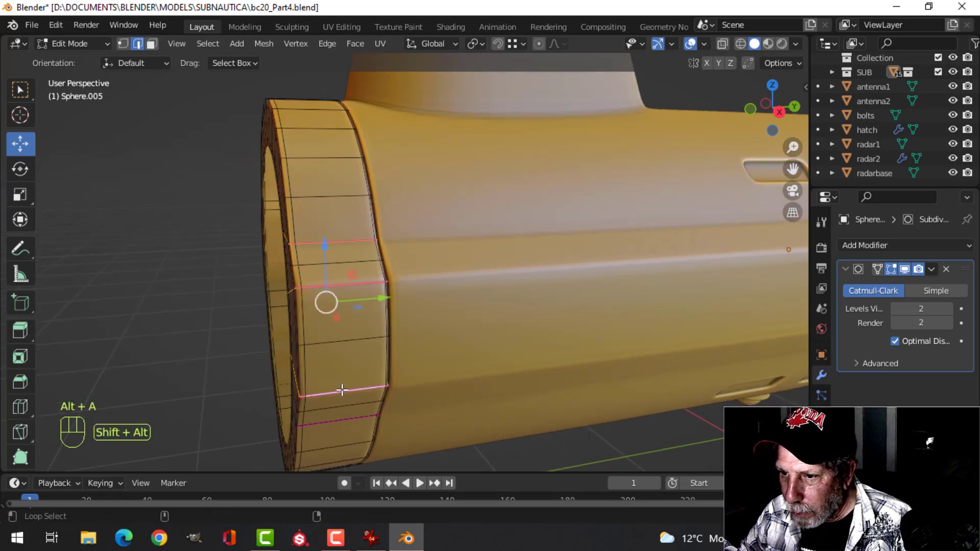
{"action": "left_click", "coordinate": [340, 421], "text": "alt+shift"}
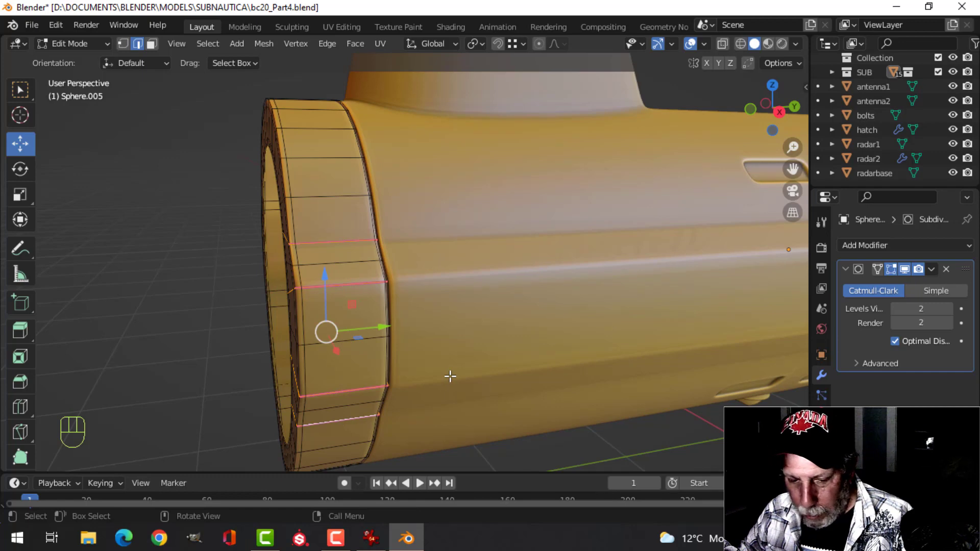
{"action": "key", "text": "shift+e"}
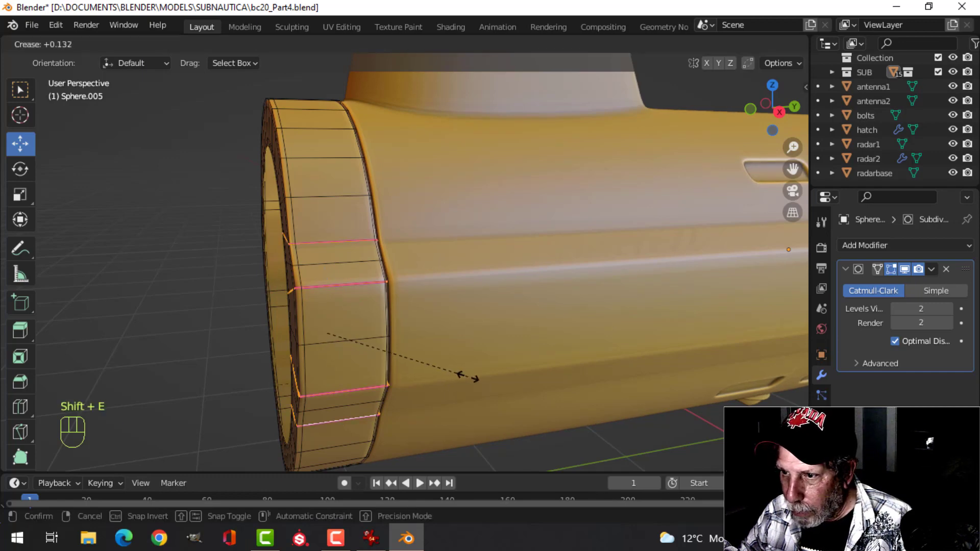
{"action": "left_click", "coordinate": [495, 386]}
{"action": "key", "text": "Tab"}
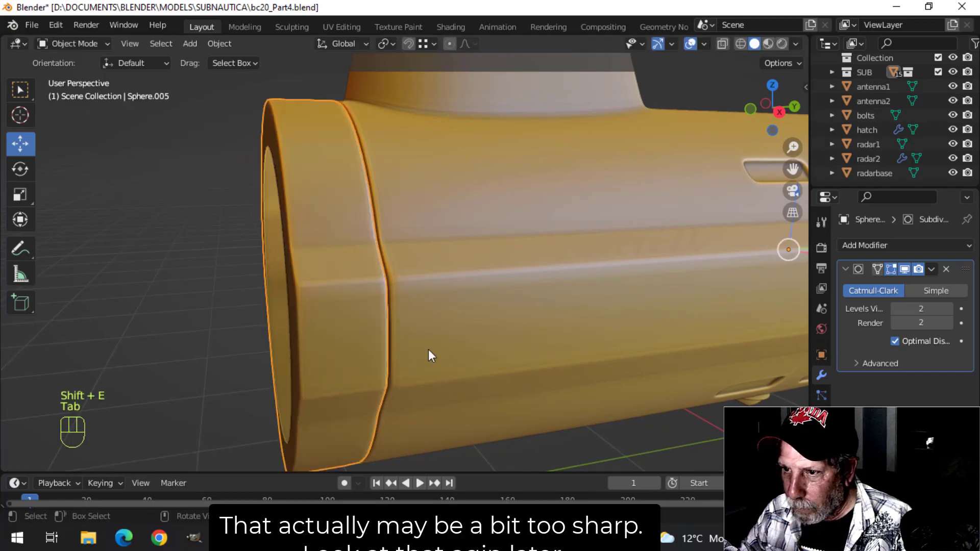
Remove the crease from the four radial edge runs across the ring's front face and check their mean crease value.
{"action": "middle_click_drag", "start_coordinate": [428, 349], "coordinate": [489, 344]}
{"action": "key", "text": "Tab"}
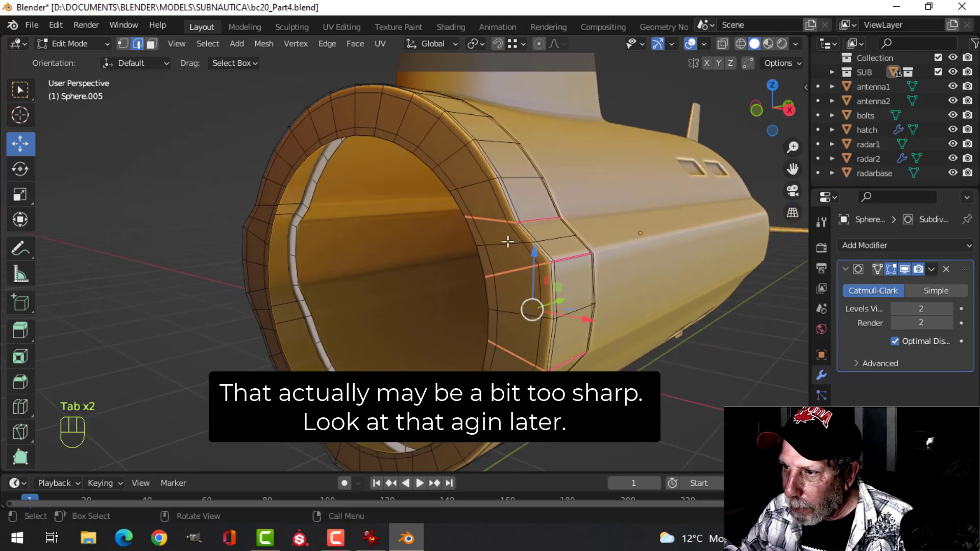
{"action": "scroll", "coordinate": [508, 242], "scroll_direction": "up", "scroll_amount": 2}
{"action": "key", "text": "alt+a"}
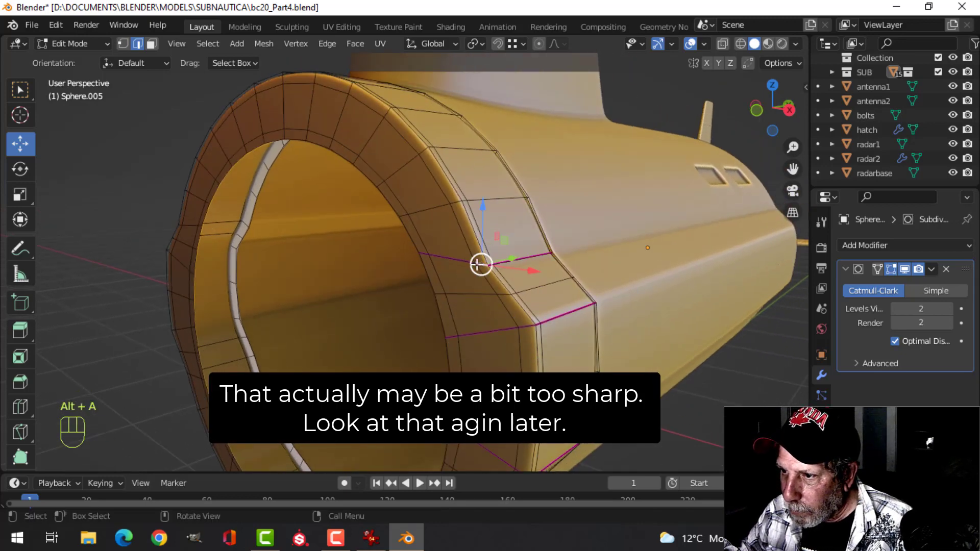
{"action": "left_click", "coordinate": [436, 258], "text": "shift"}
{"action": "middle_click_drag", "start_coordinate": [482, 308], "coordinate": [488, 281]}
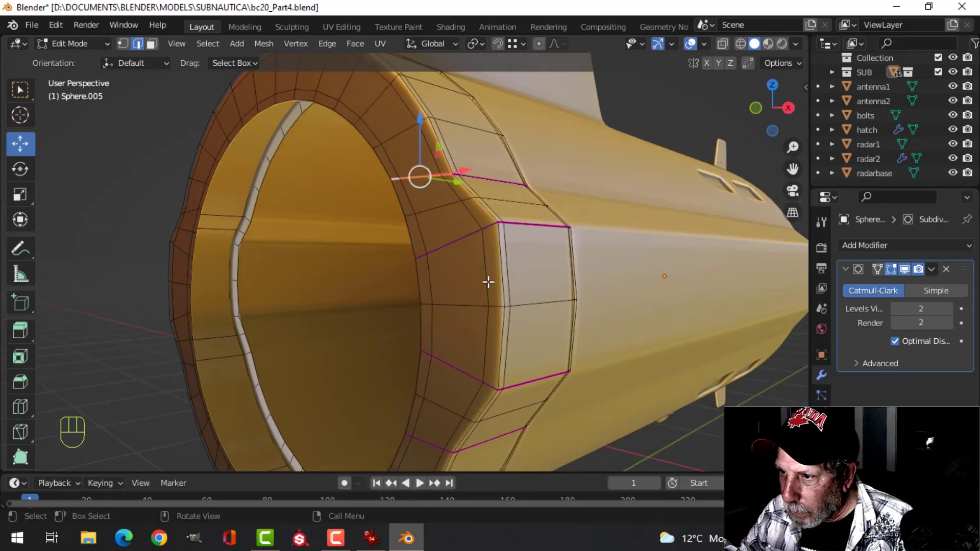
{"action": "scroll", "coordinate": [491, 273], "scroll_direction": "up", "scroll_amount": 1}
{"action": "left_click", "coordinate": [534, 206], "text": "shift"}
{"action": "left_click", "coordinate": [493, 226], "text": "shift"}
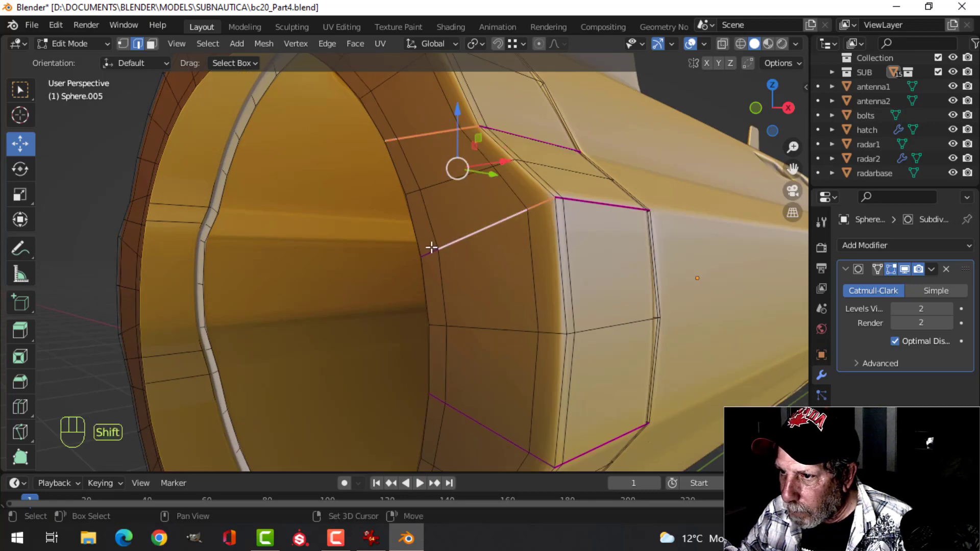
{"action": "left_click", "coordinate": [431, 248], "text": "shift"}
{"action": "scroll", "coordinate": [464, 297], "scroll_direction": "down", "scroll_amount": 4}
{"action": "middle_click_drag", "start_coordinate": [488, 340], "coordinate": [477, 248], "text": "shift"}
{"action": "scroll", "coordinate": [470, 247], "scroll_direction": "up", "scroll_amount": 2}
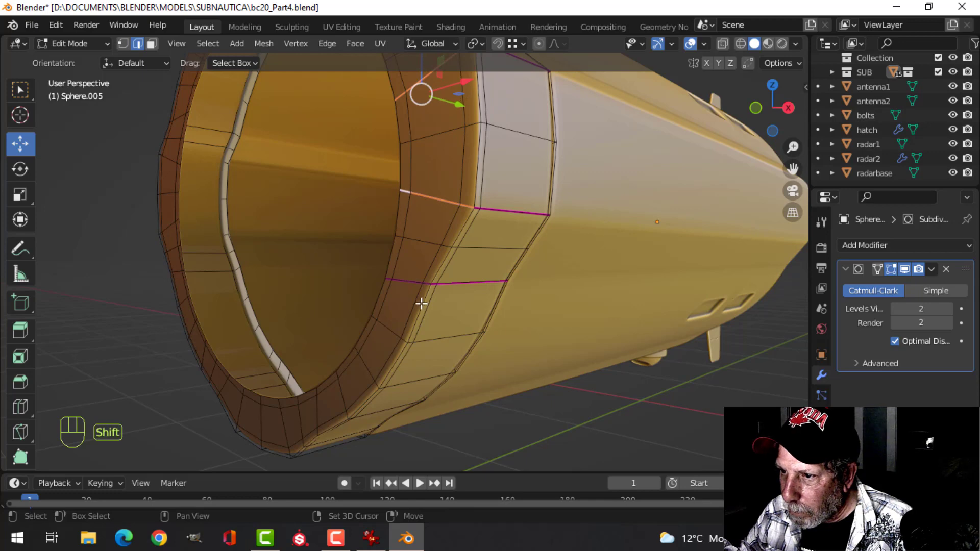
{"action": "left_click", "coordinate": [386, 282], "text": "shift"}
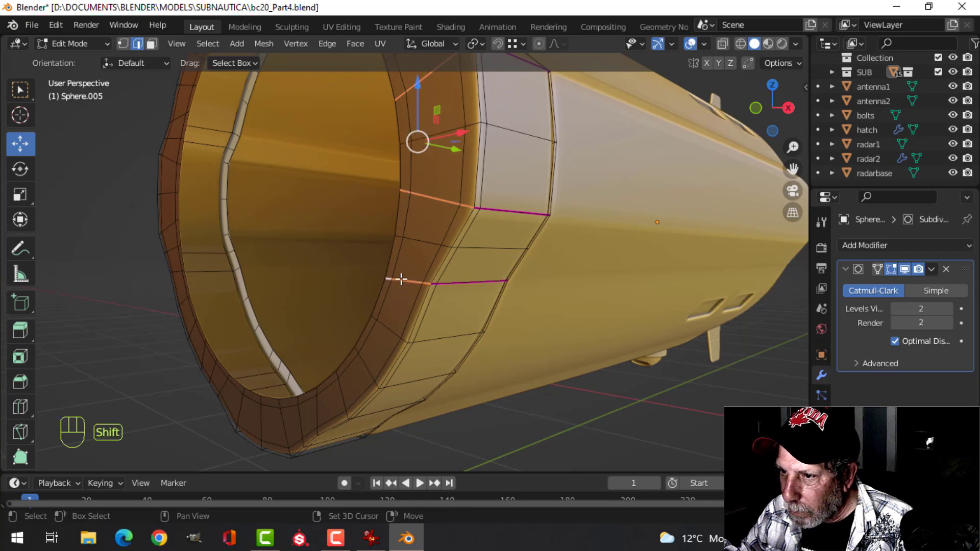
{"action": "scroll", "coordinate": [400, 279], "scroll_direction": "down", "scroll_amount": 3}
{"action": "middle_click_drag", "start_coordinate": [473, 280], "coordinate": [438, 297]}
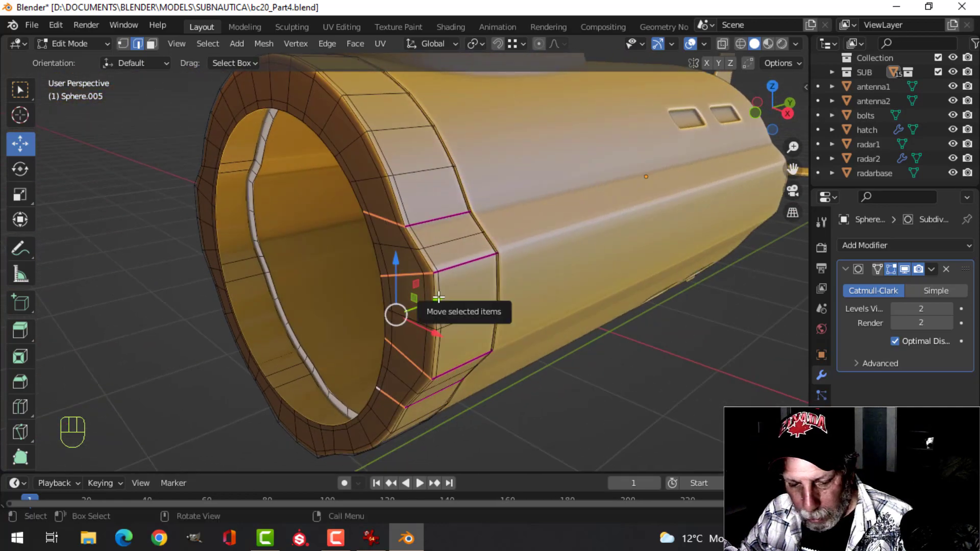
{"action": "key", "text": "shift+e"}
{"action": "key", "text": "Escape"}
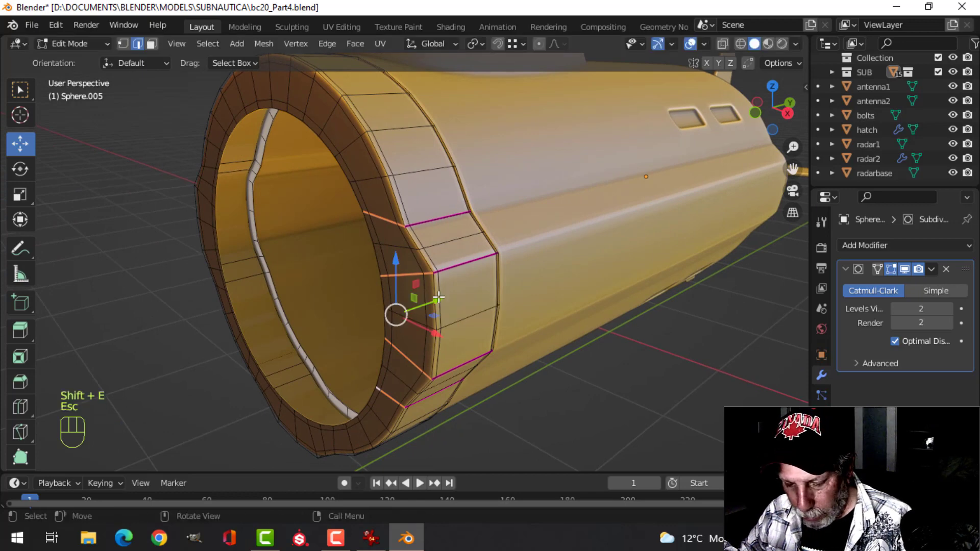
{"action": "key", "text": "n"}
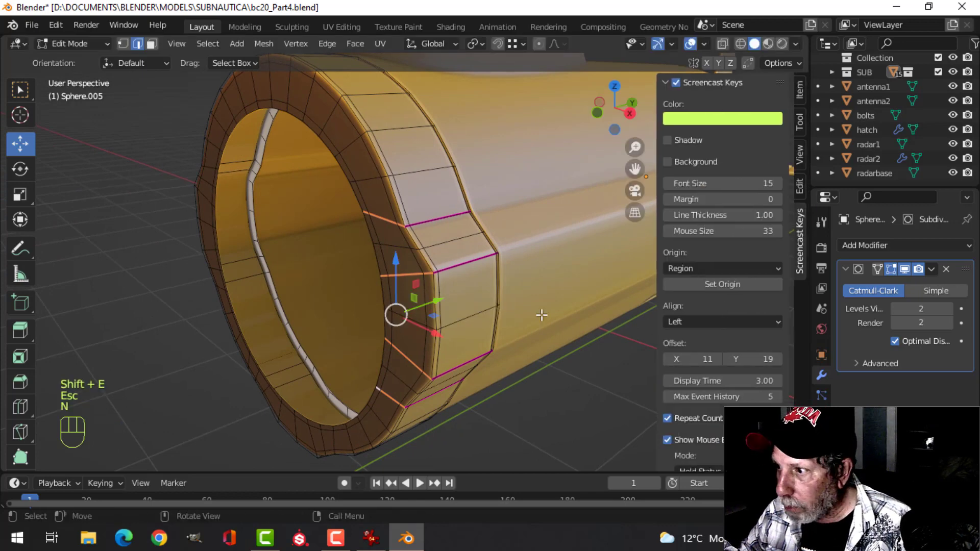
{"action": "left_click", "coordinate": [800, 90]}
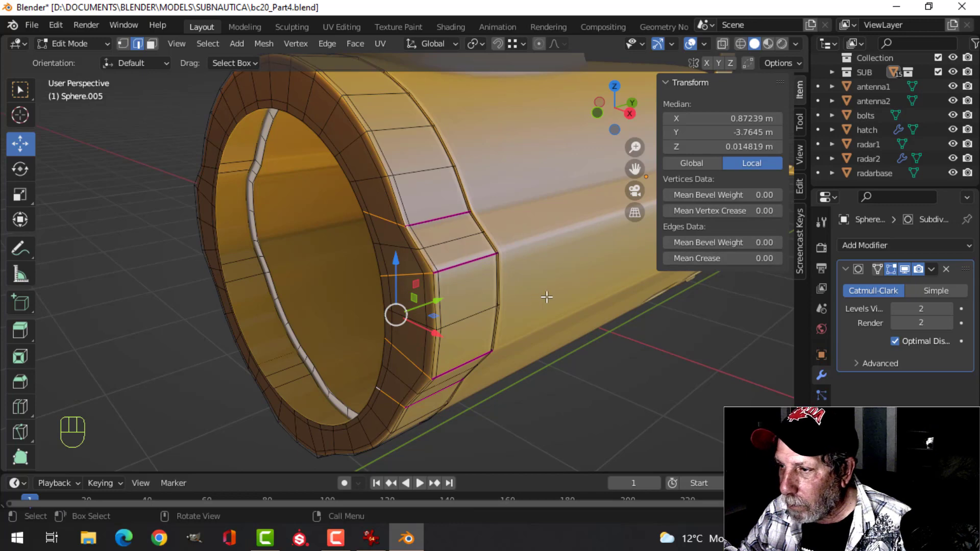
{"action": "key", "text": "n"}
{"action": "key", "text": "Tab"}
{"action": "key", "text": "alt+a"}
Snap the 3D cursor to the centre of the edge loop near the ring's inner front rim.
{"action": "middle_click_drag", "start_coordinate": [540, 285], "coordinate": [559, 270]}
{"action": "left_click", "coordinate": [521, 180]}
{"action": "key", "text": "Tab"}
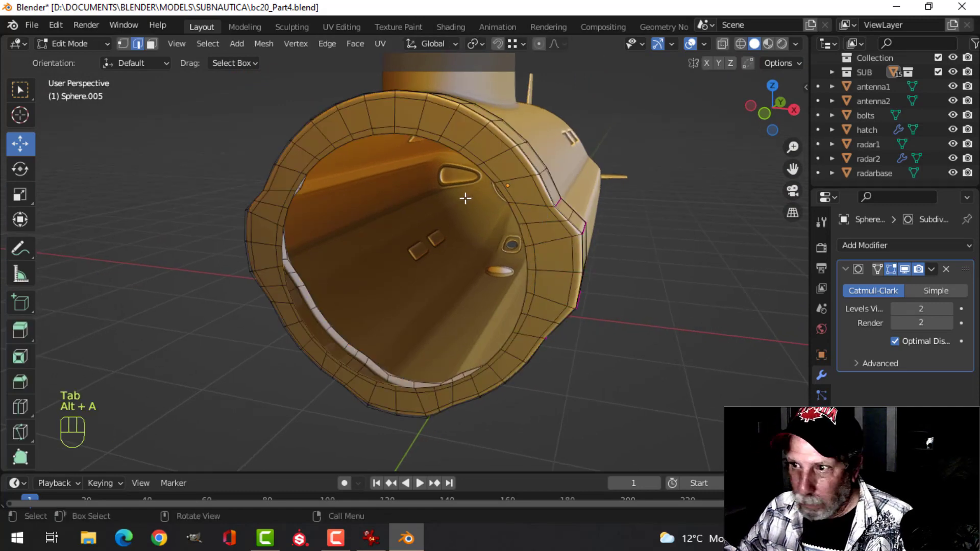
{"action": "left_click", "coordinate": [445, 146], "text": "alt+shift"}
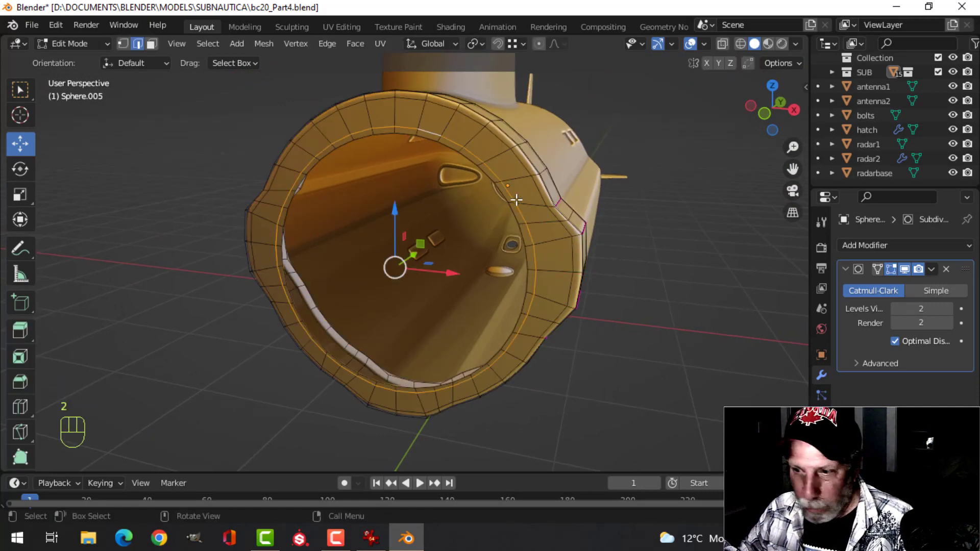
{"action": "key", "text": "shift+s"}
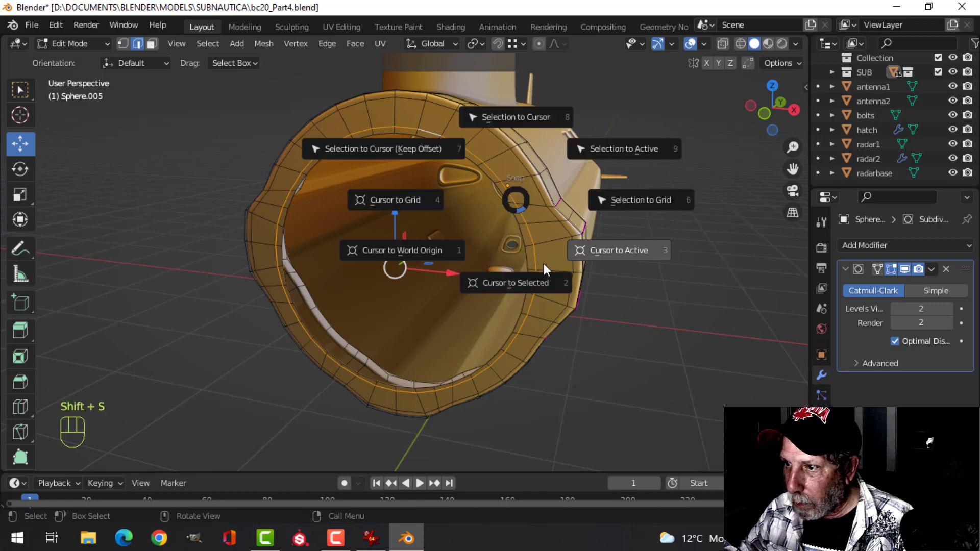
{"action": "left_click", "coordinate": [523, 286]}
Add a UV sphere with 32 segments, 16 rings and a 1 m radius at the 3D cursor.
{"action": "key", "text": "Tab"}
{"action": "middle_click_drag", "start_coordinate": [538, 247], "coordinate": [519, 251]}
{"action": "key", "text": "shift+a"}
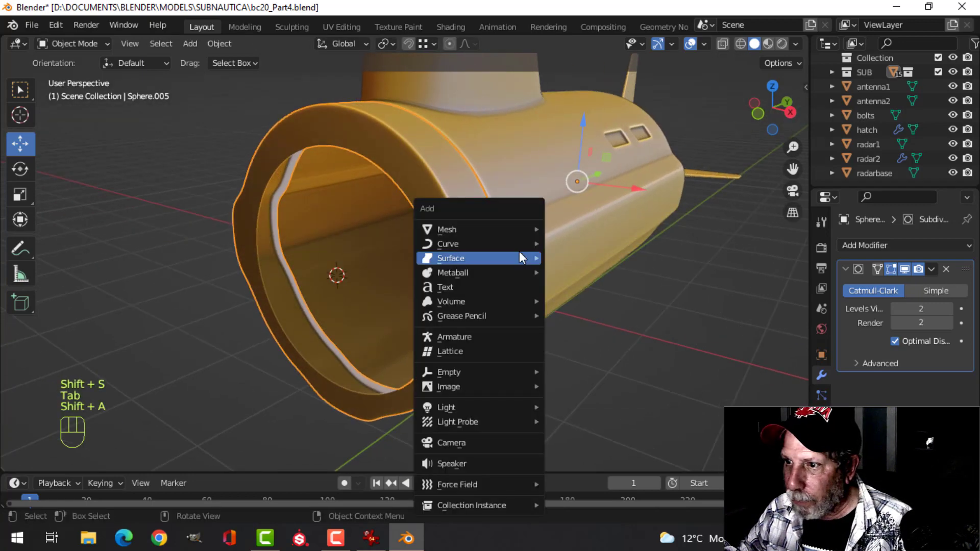
{"action": "mouse_move", "coordinate": [501, 228]}
{"action": "left_click", "coordinate": [585, 272]}
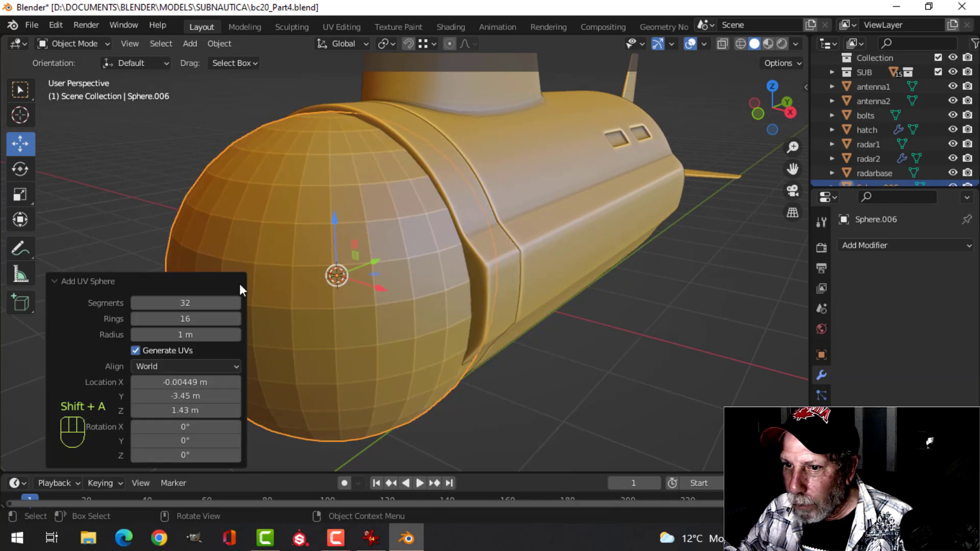
Rotate the sphere's mesh 90° about X so its poles face forward and aft, and scale it to 0.966.
{"action": "key", "text": "Tab"}
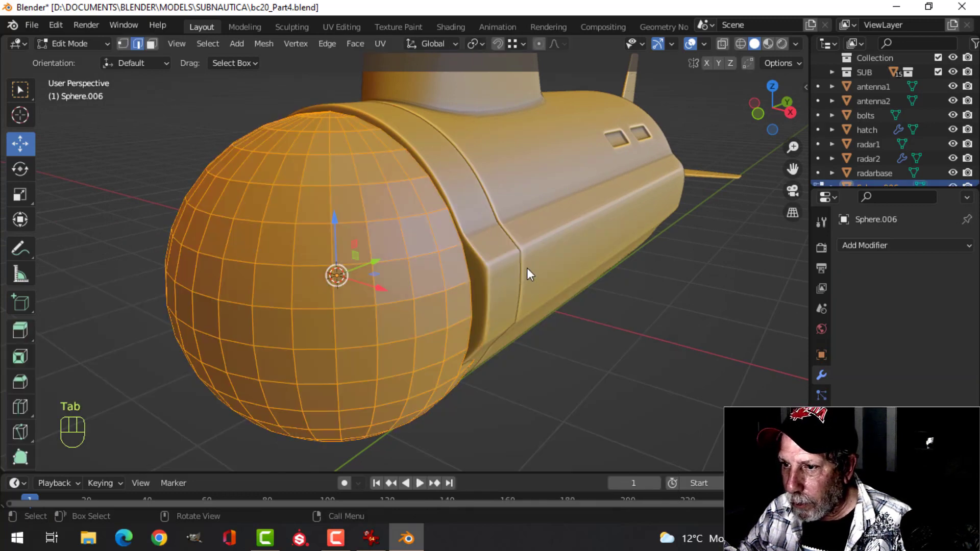
{"action": "middle_click_drag", "start_coordinate": [527, 273], "coordinate": [501, 278]}
{"action": "key", "text": "r"}
{"action": "key", "text": "x"}
{"action": "key", "text": "9"}
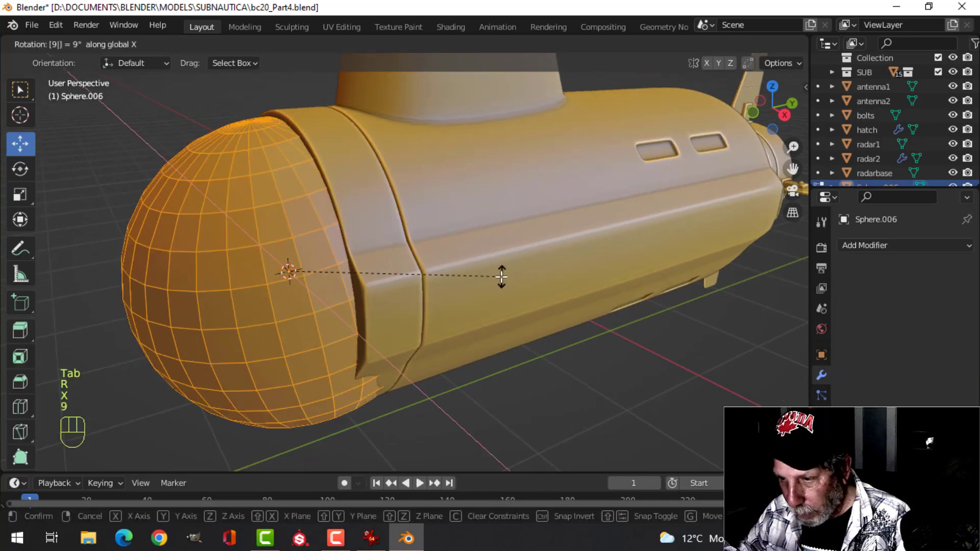
{"action": "key", "text": "0"}
{"action": "left_click", "coordinate": [501, 277]}
{"action": "key", "text": "s"}
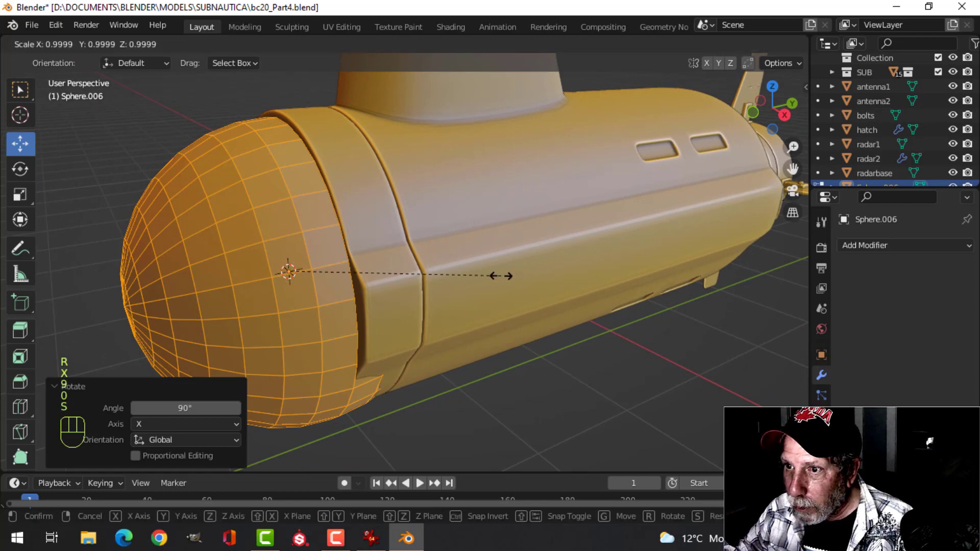
{"action": "left_click", "coordinate": [494, 276]}
Delete the rear half of the sphere inside the hull in wireframe side view, and select the whole remaining front dome.
{"action": "key", "text": "KP_3"}
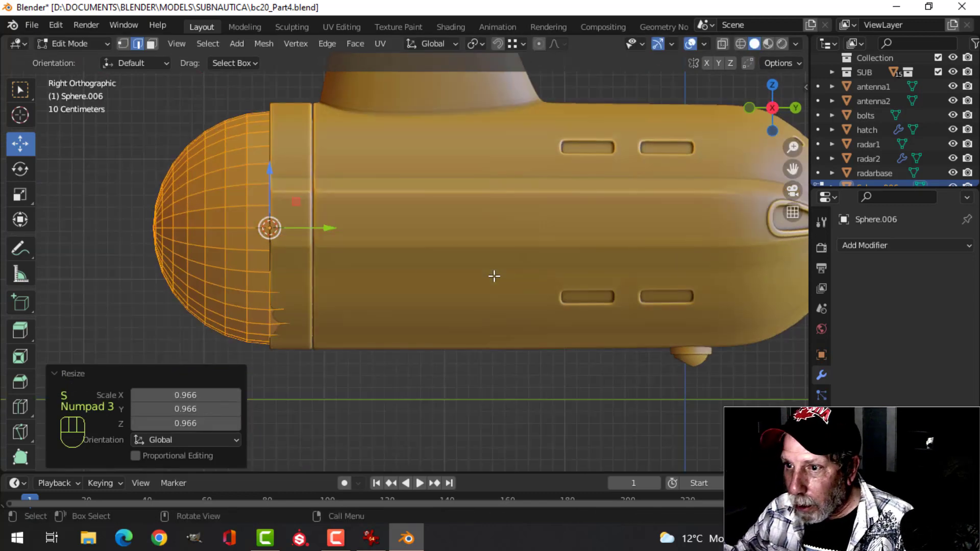
{"action": "key", "text": "z"}
{"action": "left_click", "coordinate": [401, 277]}
{"action": "key", "text": "alt+a"}
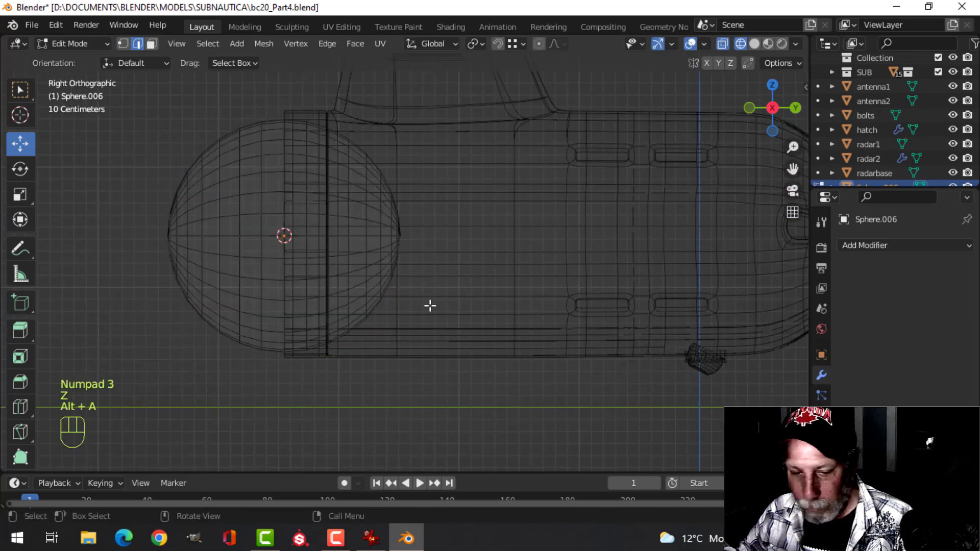
{"action": "key", "text": "1"}
{"action": "key", "text": "b"}
{"action": "left_click_drag", "start_coordinate": [470, 405], "coordinate": [302, 59]}
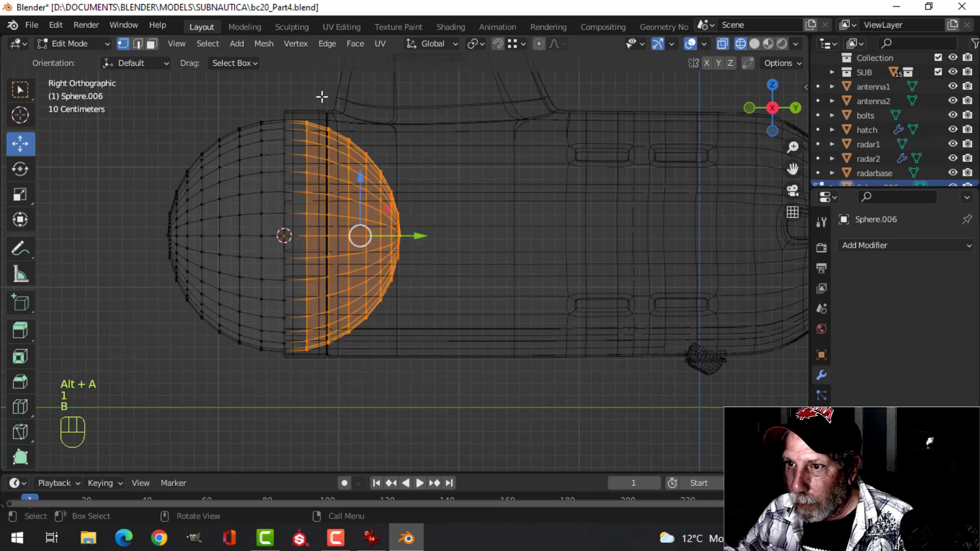
{"action": "key", "text": "x"}
{"action": "left_click", "coordinate": [321, 99]}
{"action": "key", "text": "a"}
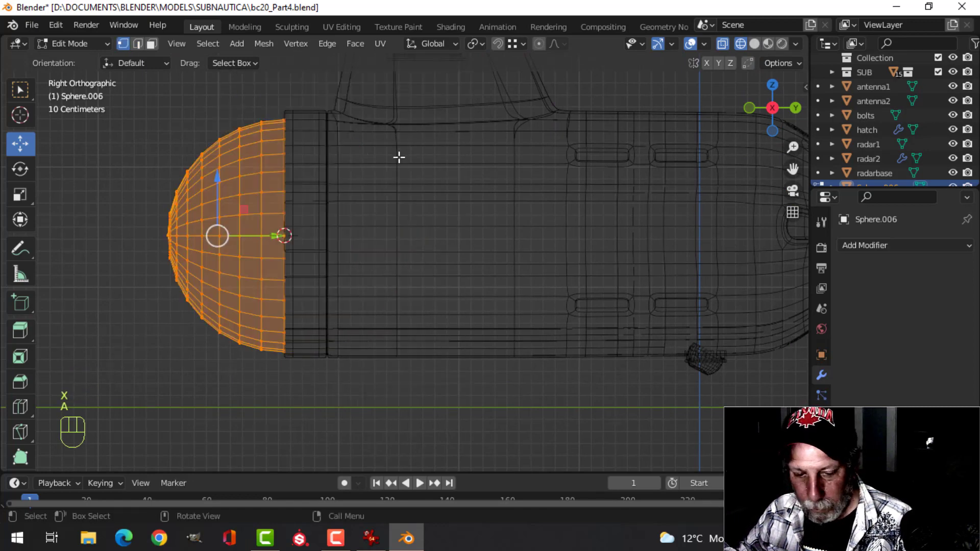
Return to solid shading, scale the whole nose dome to about 0.891, and raise it about 0.018 m along Z.
{"action": "key", "text": "z"}
{"action": "left_click", "coordinate": [473, 160]}
{"action": "middle_click_drag", "start_coordinate": [473, 160], "coordinate": [421, 179]}
{"action": "key", "text": "Tab"}
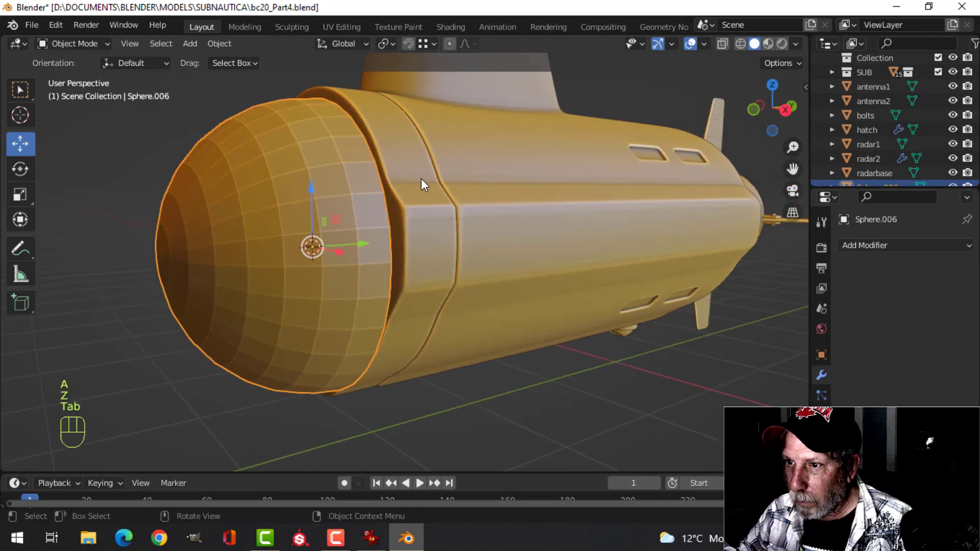
{"action": "key", "text": "alt+a"}
{"action": "middle_click_drag", "start_coordinate": [446, 223], "coordinate": [519, 220]}
{"action": "key", "text": "Tab"}
{"action": "key", "text": "a"}
{"action": "key", "text": "s"}
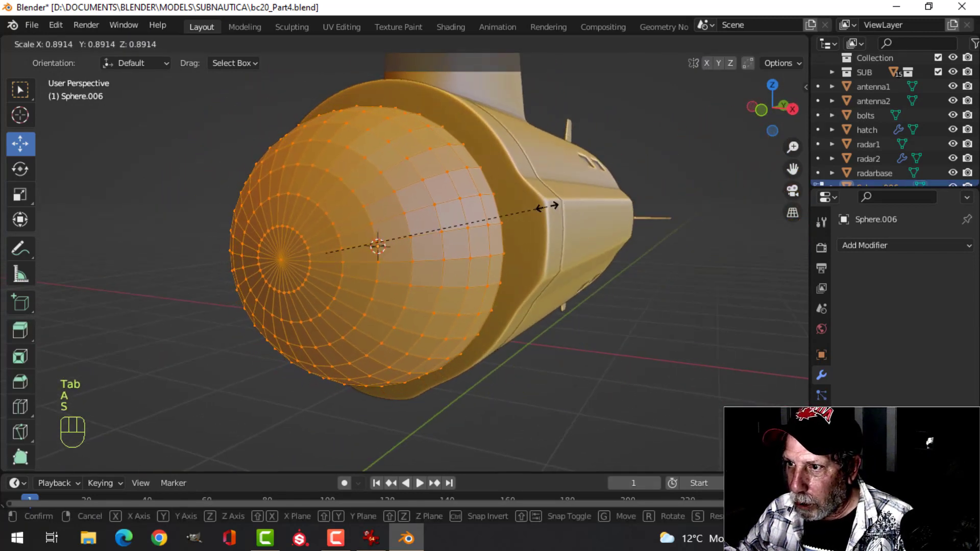
{"action": "left_click", "coordinate": [549, 207]}
{"action": "key", "text": "KP_1"}
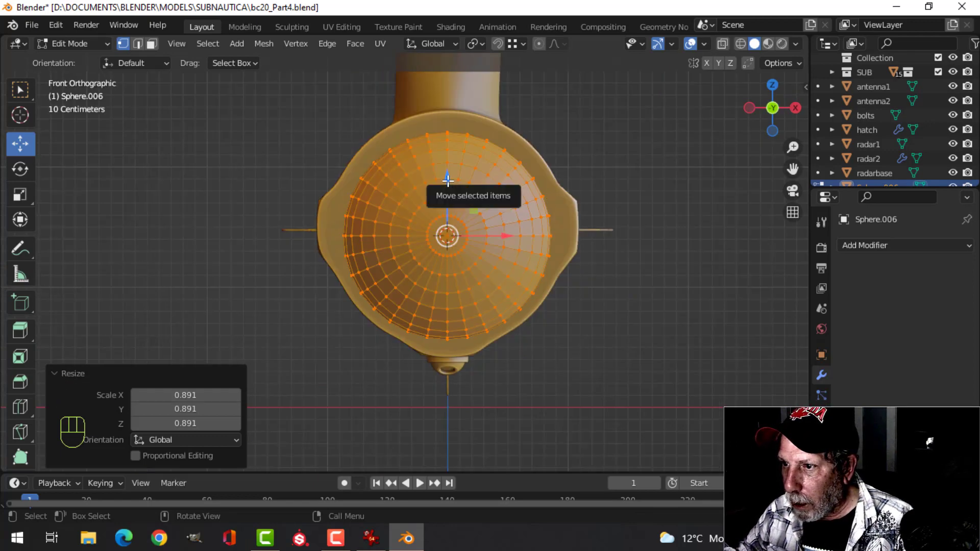
{"action": "left_click_drag", "start_coordinate": [448, 180], "coordinate": [446, 175]}
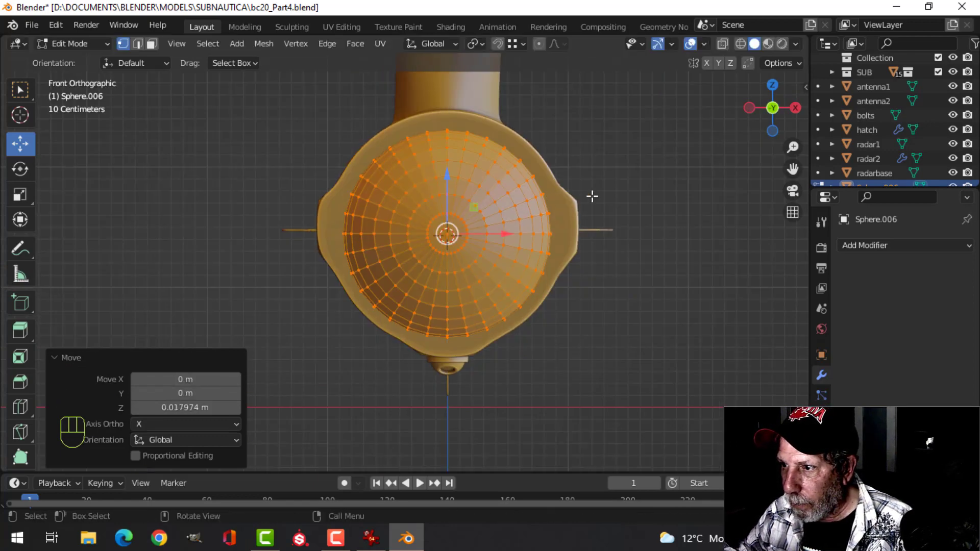
Shade the nose dome smooth in Object Mode and deselect it.
{"action": "key", "text": "Tab"}
{"action": "right_click", "coordinate": [449, 179]}
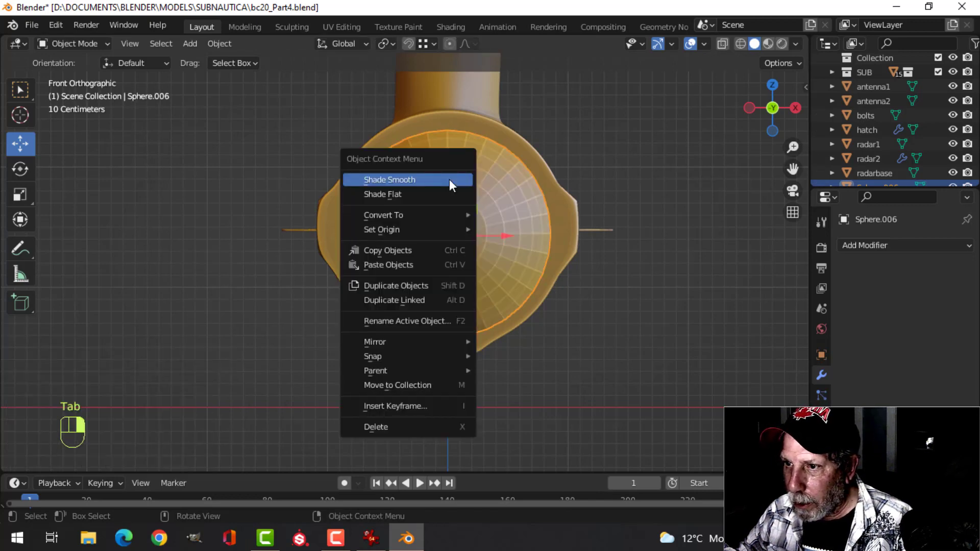
{"action": "left_click", "coordinate": [449, 180]}
{"action": "key", "text": "alt+a"}
Move the whole dome mesh slightly back along Y into the front ring.
{"action": "middle_click_drag", "start_coordinate": [584, 184], "coordinate": [384, 217]}
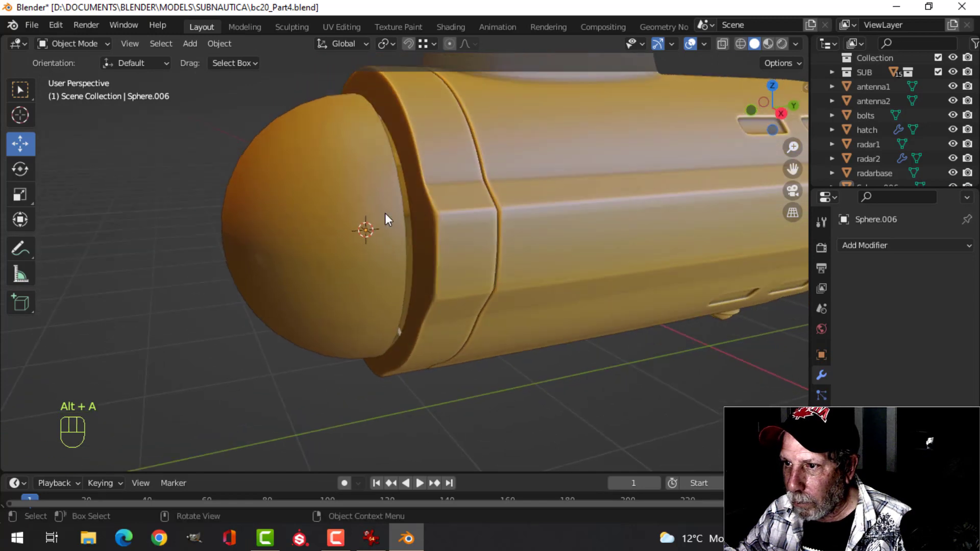
{"action": "key", "text": "Tab"}
{"action": "key", "text": "a"}
{"action": "middle_click_drag", "start_coordinate": [517, 216], "coordinate": [378, 244]}
{"action": "left_click_drag", "start_coordinate": [318, 239], "coordinate": [338, 237]}
{"action": "key", "text": "Tab"}
{"action": "key", "text": "alt+a"}
Add one centred loop cut around the front face of the submarine's thick ring.
{"action": "mouse_move", "coordinate": [418, 234]}
{"action": "middle_mouse_down"}
{"action": "mouse_move", "coordinate": [490, 221]}
{"action": "mouse_move", "coordinate": [525, 169]}
{"action": "mouse_move", "coordinate": [444, 229]}
{"action": "mouse_move", "coordinate": [578, 237]}
{"action": "mouse_move", "coordinate": [483, 241]}
{"action": "mouse_move", "coordinate": [455, 219]}
{"action": "mouse_move", "coordinate": [435, 228]}
{"action": "middle_mouse_up"}
{"action": "scroll", "coordinate": [445, 222], "scroll_direction": "down", "scroll_amount": 5}
{"action": "scroll", "coordinate": [455, 219], "scroll_direction": "up", "scroll_amount": 4}
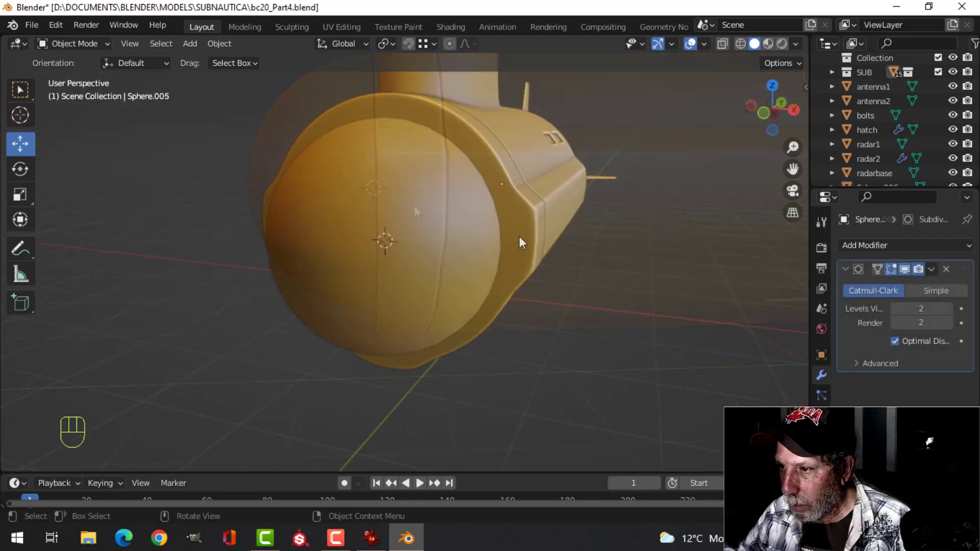
{"action": "key", "text": "Tab"}
{"action": "scroll", "coordinate": [580, 243], "scroll_direction": "up", "scroll_amount": 5}
{"action": "middle_click_drag", "start_coordinate": [531, 234], "coordinate": [574, 202]}
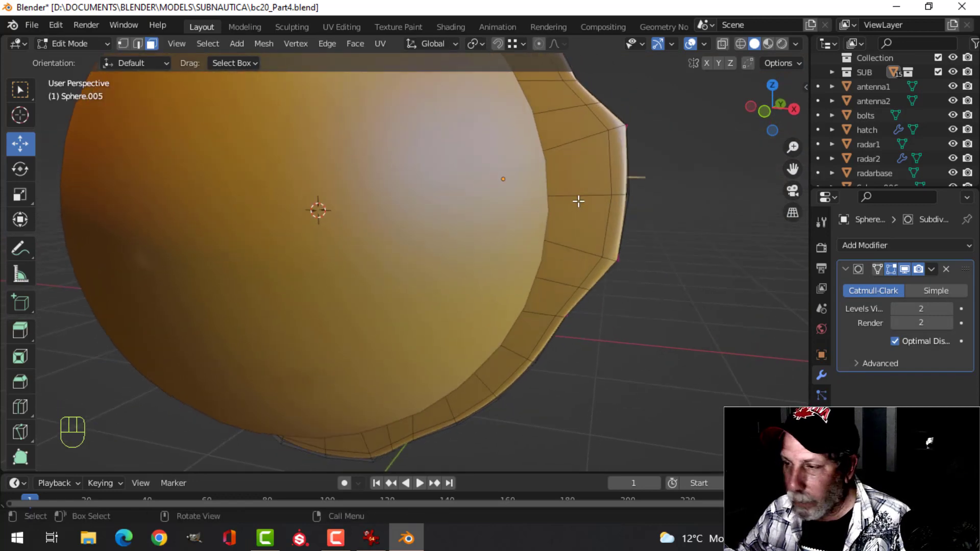
{"action": "key", "text": "ctrl+r"}
{"action": "left_click", "coordinate": [574, 201]}
{"action": "right_click", "coordinate": [577, 200]}
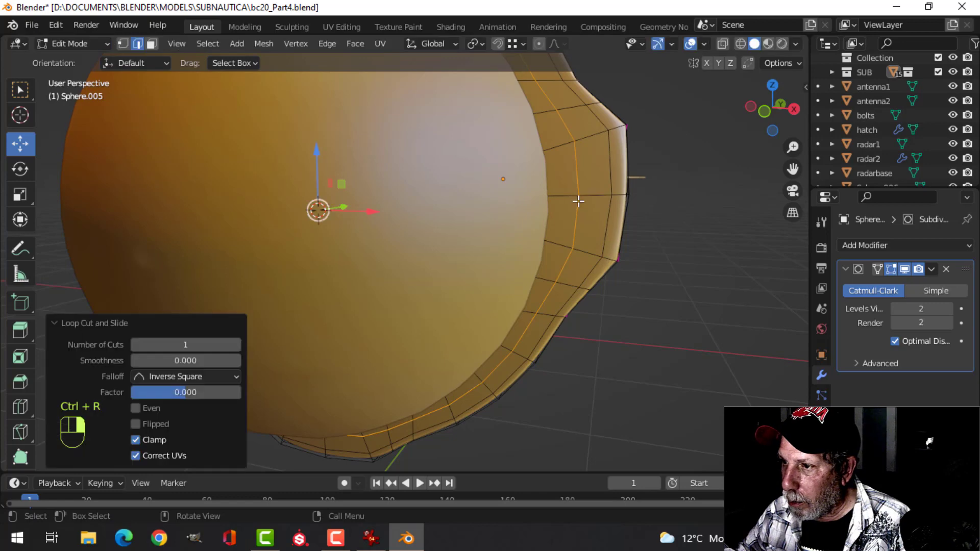
Select the front face patches on both widest sides of the ring, next to the dome.
{"action": "key", "text": "alt+a"}
{"action": "key", "text": "3"}
{"action": "key", "text": "c"}
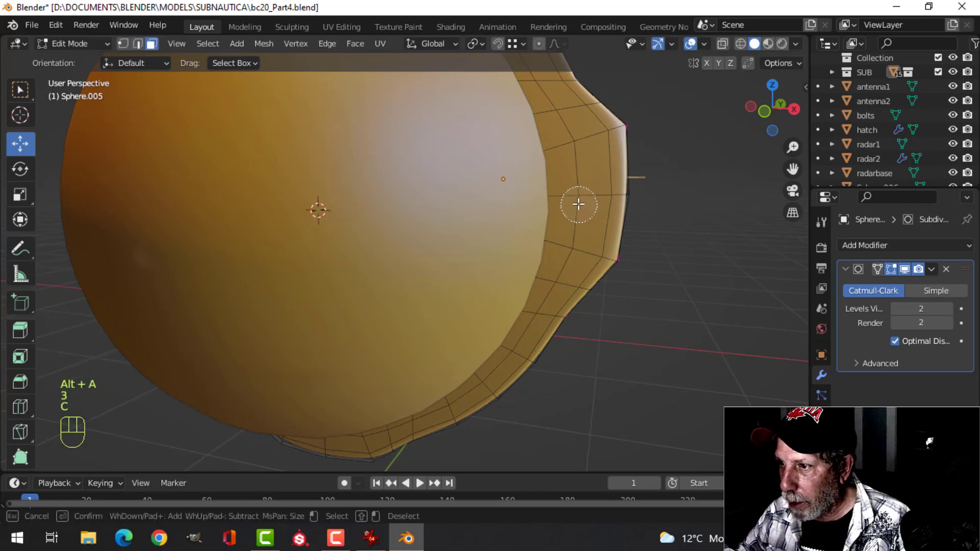
{"action": "left_click_drag", "start_coordinate": [576, 198], "coordinate": [618, 200]}
{"action": "key", "text": "Escape"}
{"action": "middle_click_drag", "start_coordinate": [618, 200], "coordinate": [527, 221]}
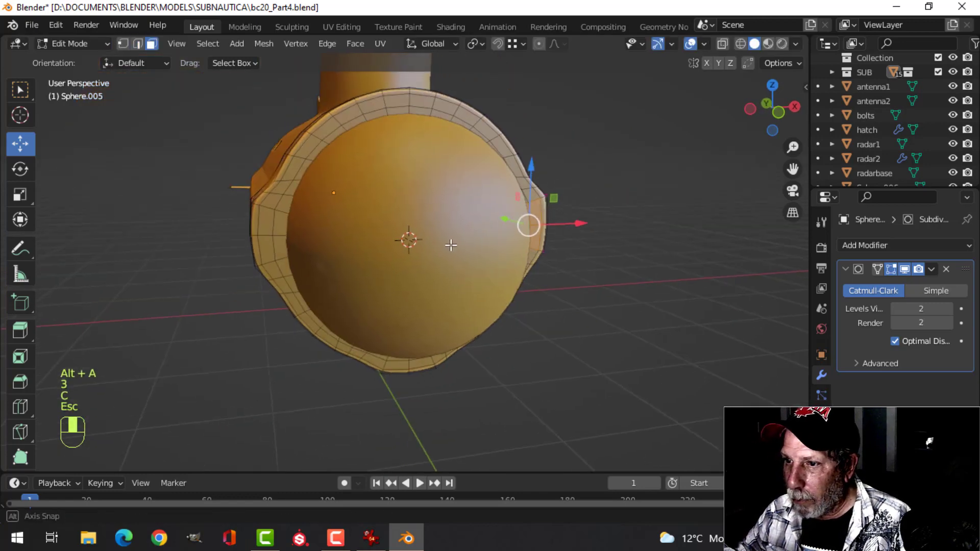
{"action": "key", "text": "c"}
{"action": "left_click", "coordinate": [279, 238]}
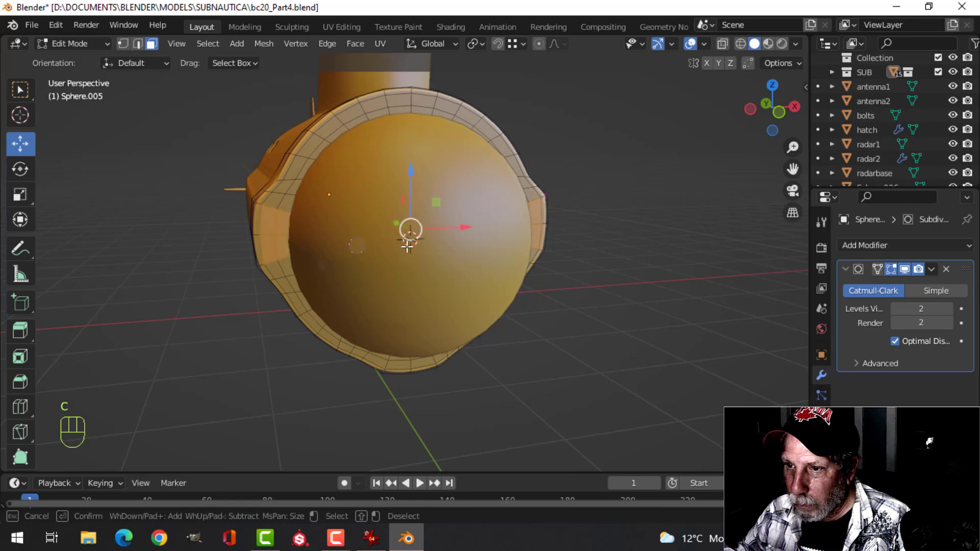
{"action": "key", "text": "Escape"}
Inset both selected face patches by about 0.034 m and round them with the LoopTools Circle operation.
{"action": "mouse_move", "coordinate": [641, 236]}
{"action": "middle_mouse_down"}
{"action": "mouse_move", "coordinate": [576, 235]}
{"action": "mouse_move", "coordinate": [567, 248]}
{"action": "mouse_move", "coordinate": [628, 230]}
{"action": "middle_mouse_up"}
{"action": "scroll", "coordinate": [575, 234], "scroll_direction": "up", "scroll_amount": 3}
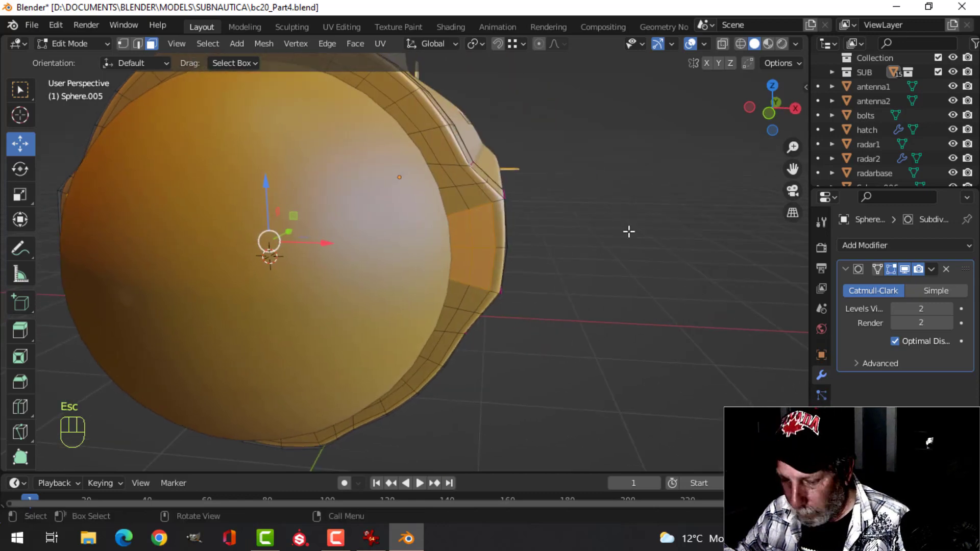
{"action": "key", "text": "i"}
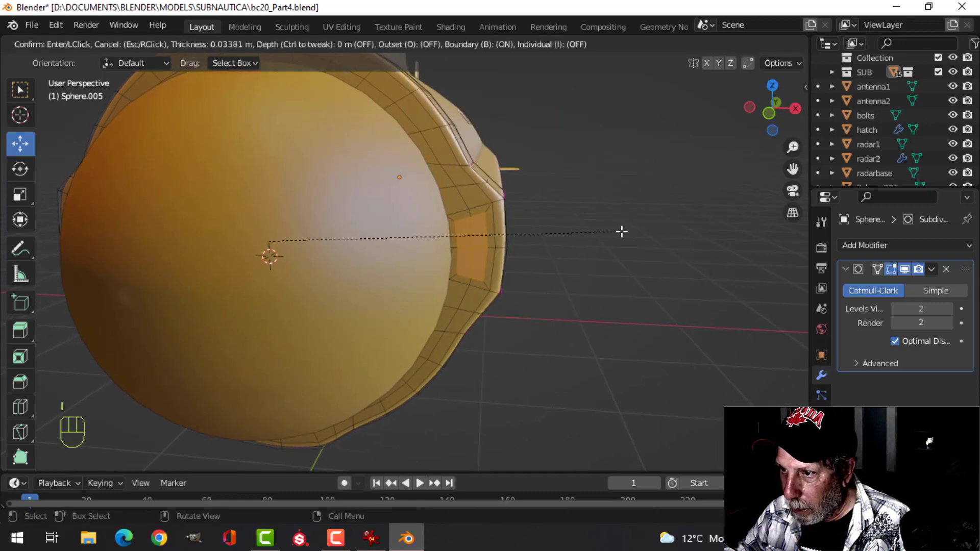
{"action": "left_click", "coordinate": [622, 231]}
{"action": "right_click", "coordinate": [475, 230]}
{"action": "mouse_move", "coordinate": [451, 201]}
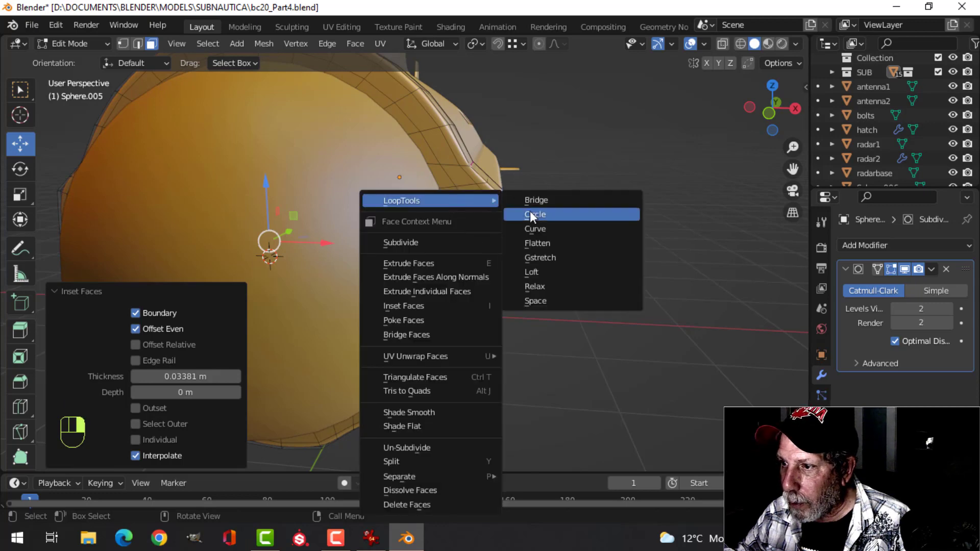
{"action": "left_click", "coordinate": [531, 214]}
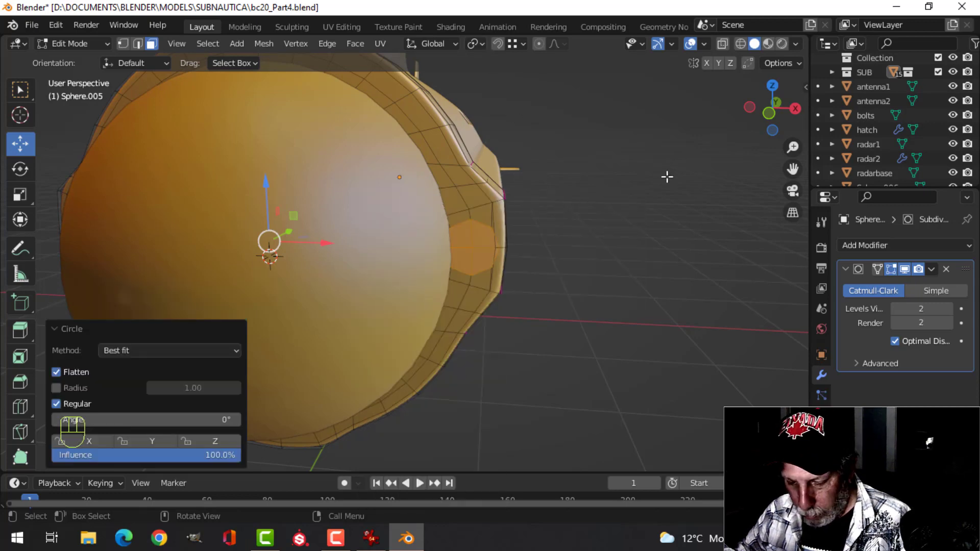
Shrink both circular patches around their individual origins, scaling them to about 0.604 and again to about 0.932.
{"action": "key", "text": "period"}
{"action": "left_click", "coordinate": [659, 261]}
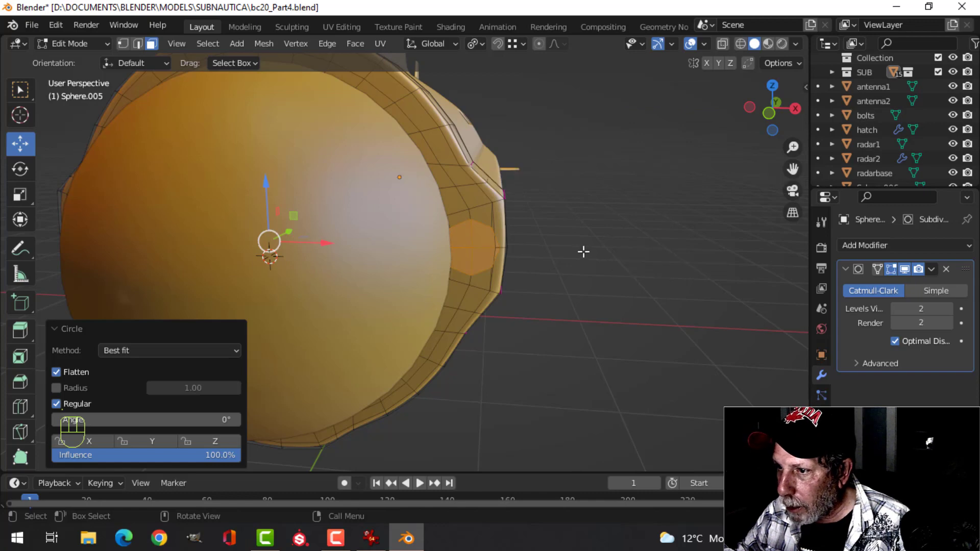
{"action": "scroll", "coordinate": [688, 227], "scroll_direction": "up", "scroll_amount": 4}
{"action": "key", "text": "s"}
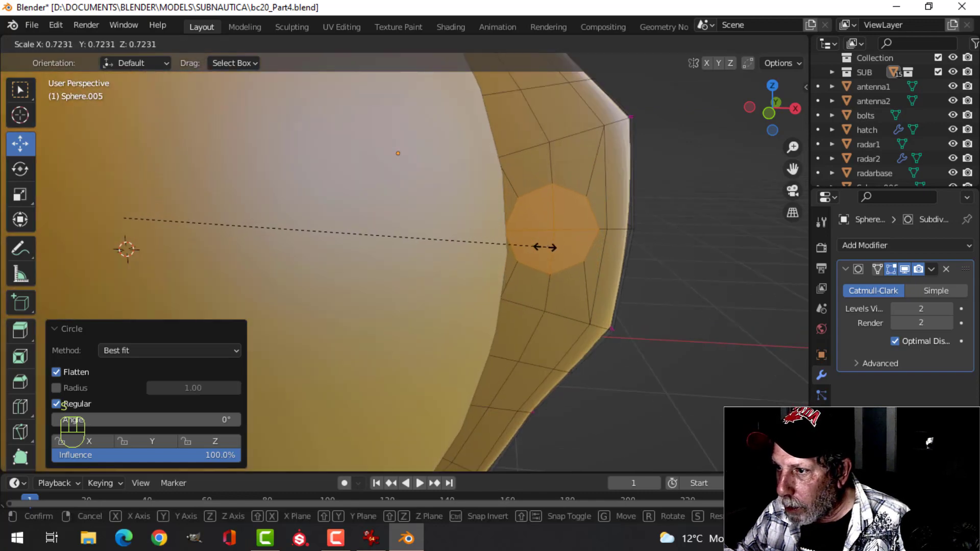
{"action": "left_click", "coordinate": [480, 248]}
{"action": "scroll", "coordinate": [521, 249], "scroll_direction": "down", "scroll_amount": 4}
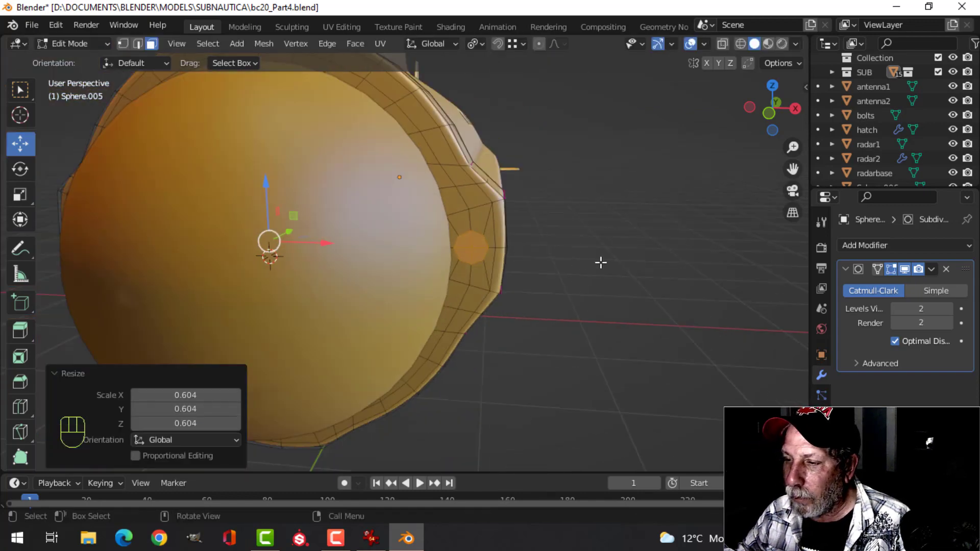
{"action": "key", "text": "s"}
{"action": "left_click", "coordinate": [579, 269]}
{"action": "middle_click_drag", "start_coordinate": [568, 271], "coordinate": [507, 272]}
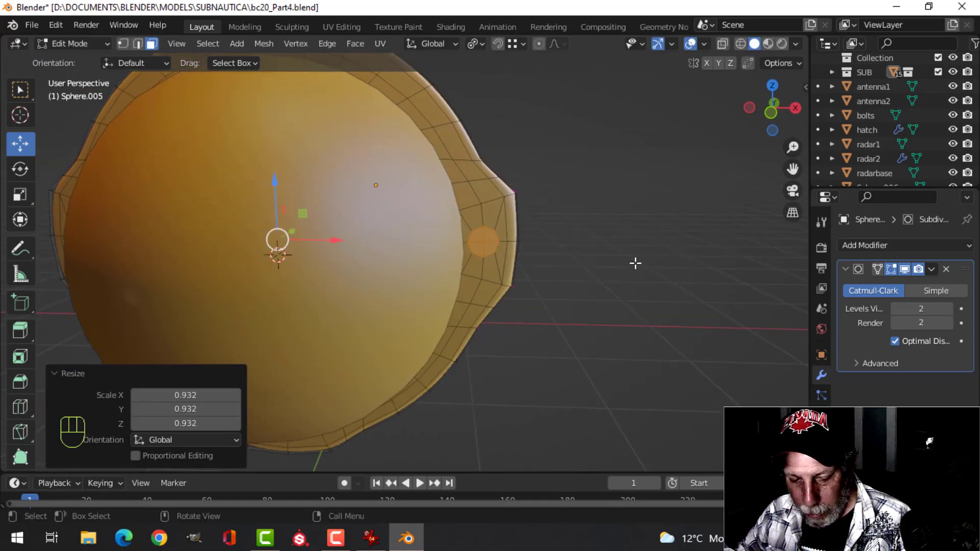
{"action": "key", "text": "s"}
{"action": "key", "text": "x"}
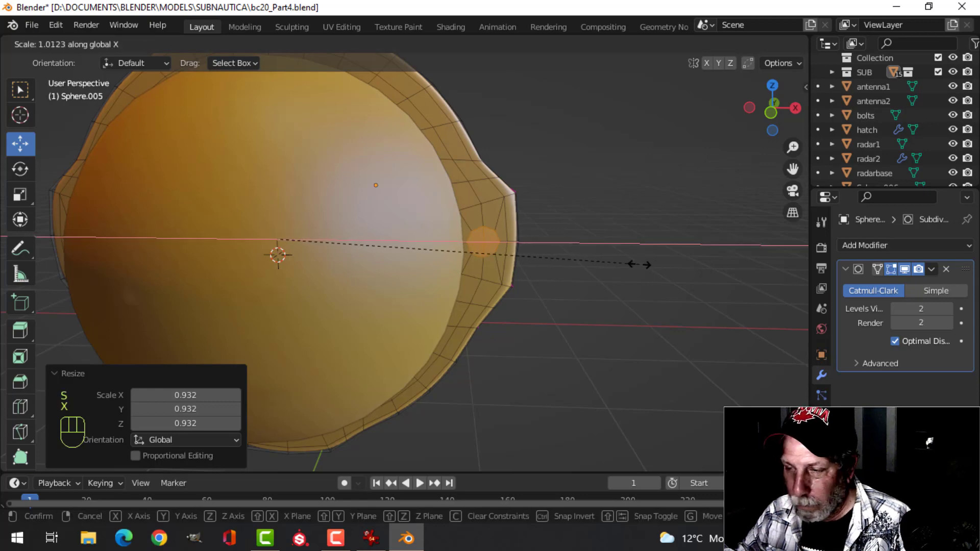
{"action": "key", "text": "Escape"}
{"action": "middle_click_drag", "start_coordinate": [578, 264], "coordinate": [565, 271]}
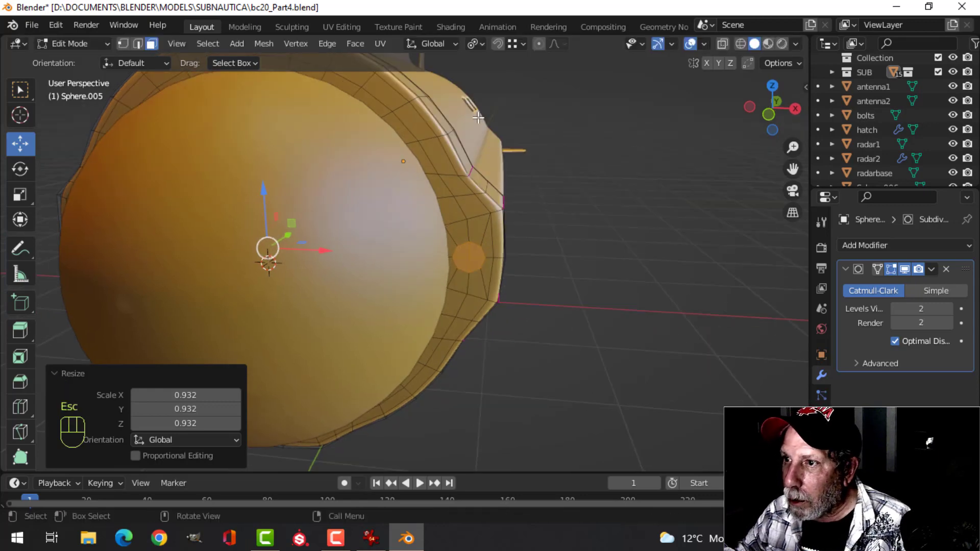
{"action": "key", "text": "period"}
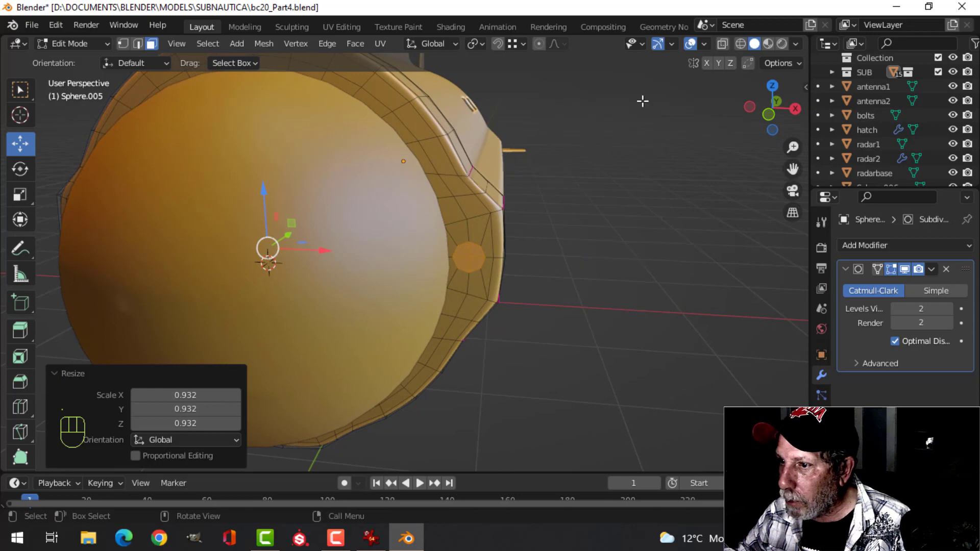
Select only the circular patch on the ring's positive X side and move it 0.015 m along X.
{"action": "scroll", "coordinate": [507, 275], "scroll_direction": "up", "scroll_amount": 2}
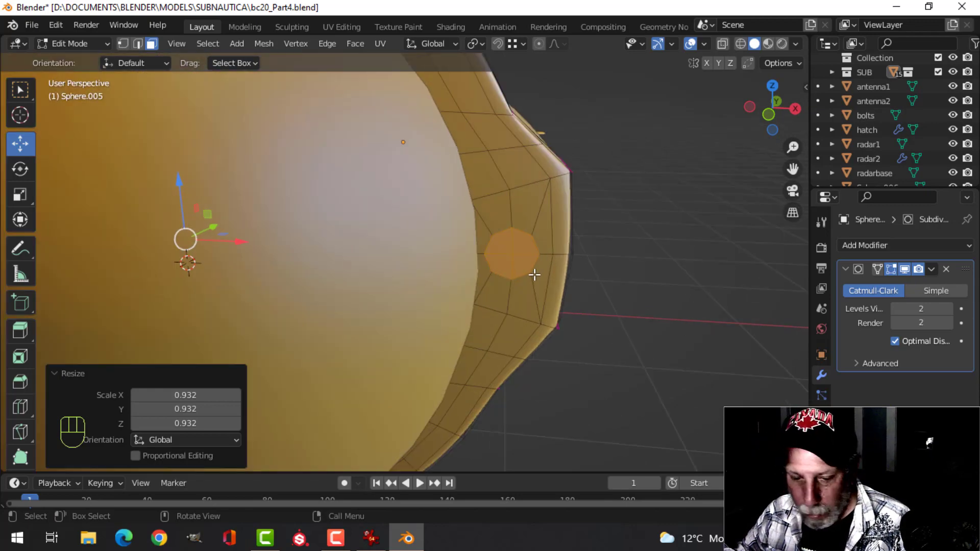
{"action": "key", "text": "alt+a"}
{"action": "key", "text": "3"}
{"action": "key", "text": "c"}
{"action": "left_click", "coordinate": [513, 255]}
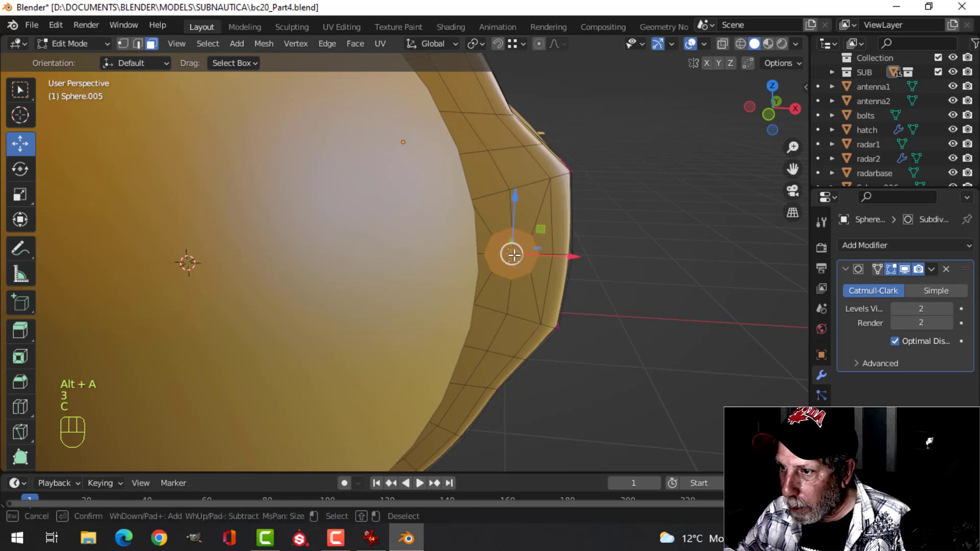
{"action": "key", "text": "Escape"}
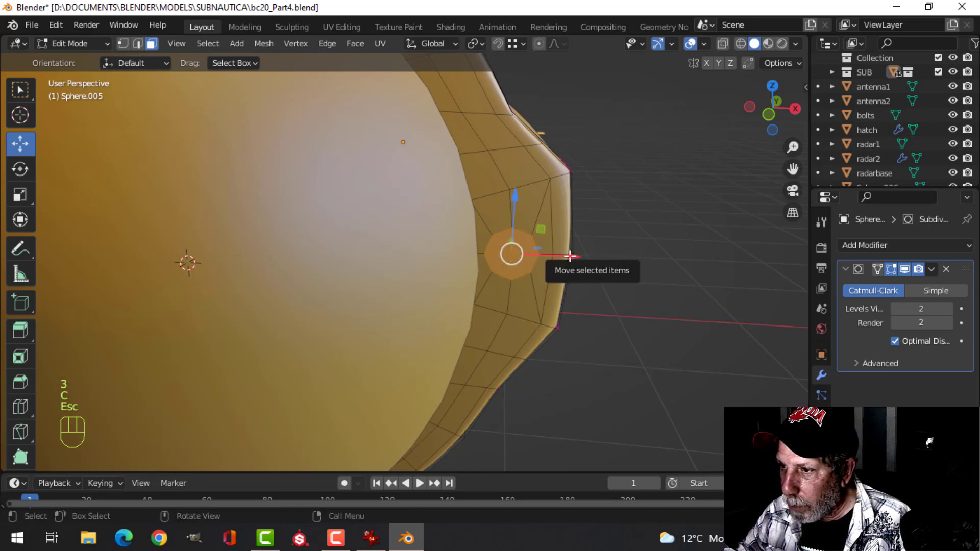
{"action": "left_click_drag", "start_coordinate": [565, 260], "coordinate": [574, 258]}
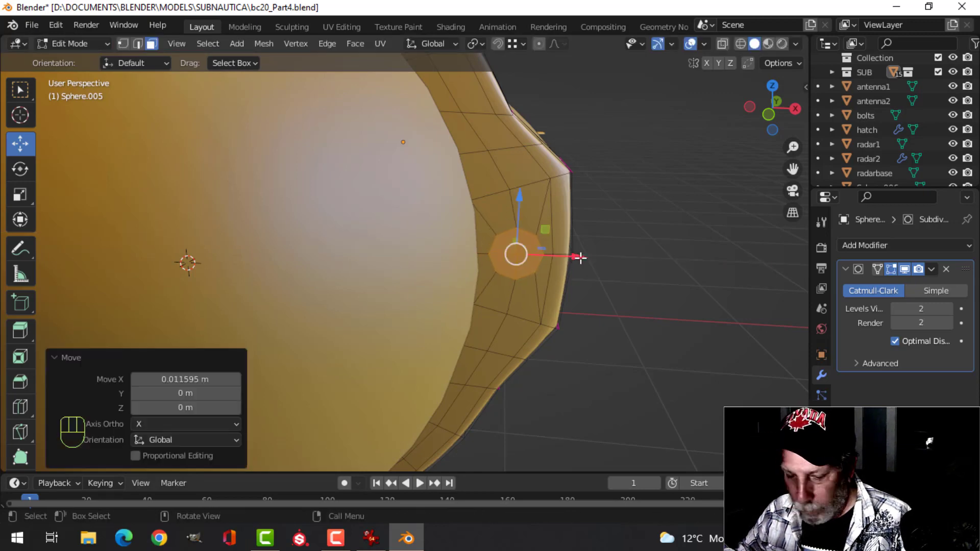
{"action": "key", "text": "m"}
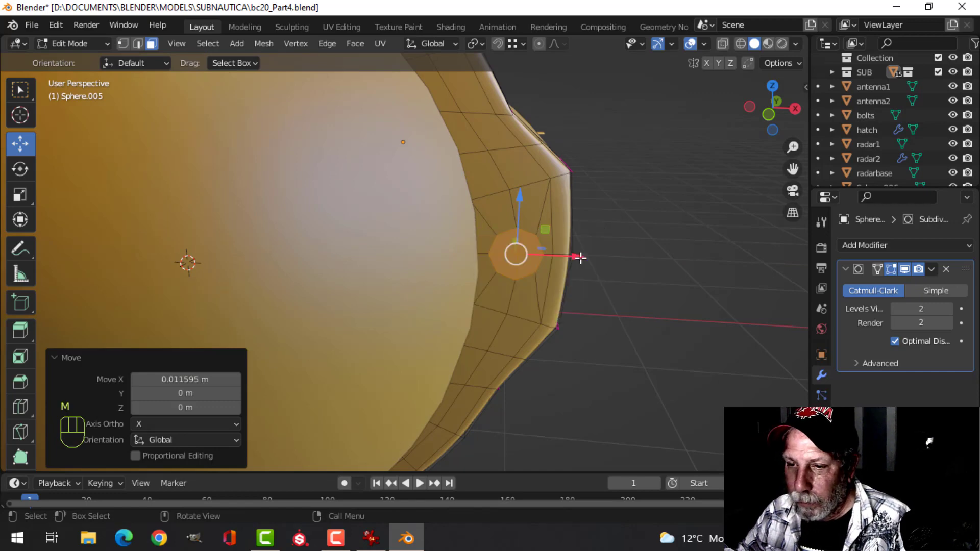
{"action": "left_click", "coordinate": [213, 379]}
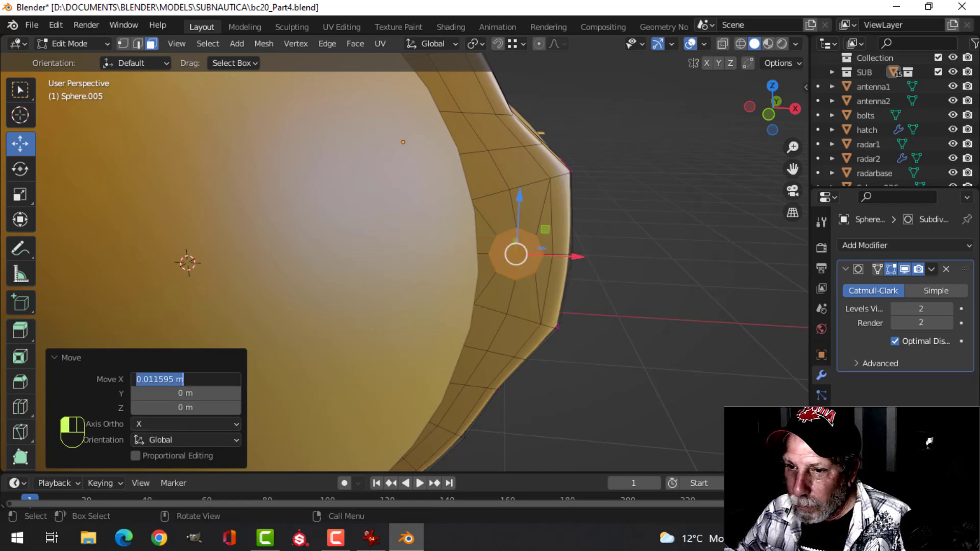
{"action": "left_click", "coordinate": [215, 379]}
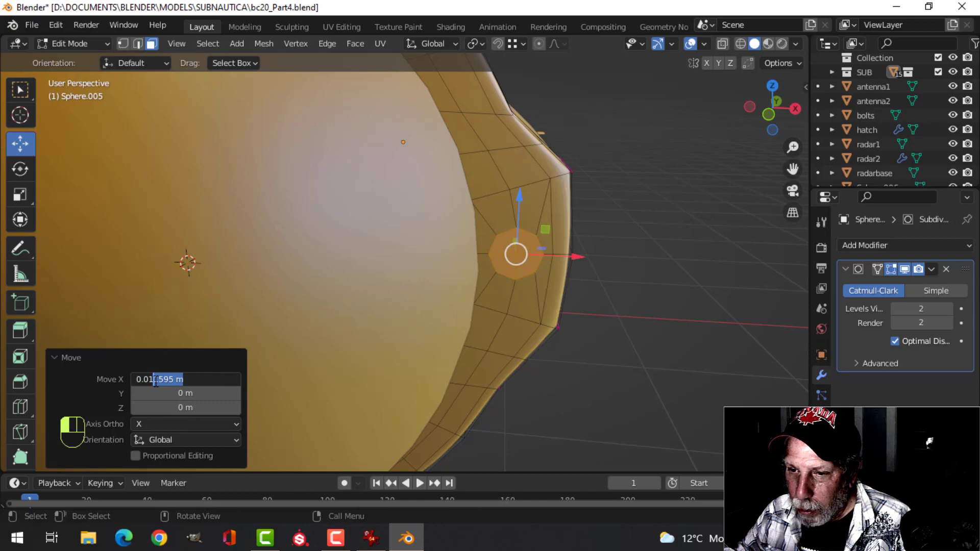
{"action": "type", "text": "5"}
{"action": "key", "text": "Return"}
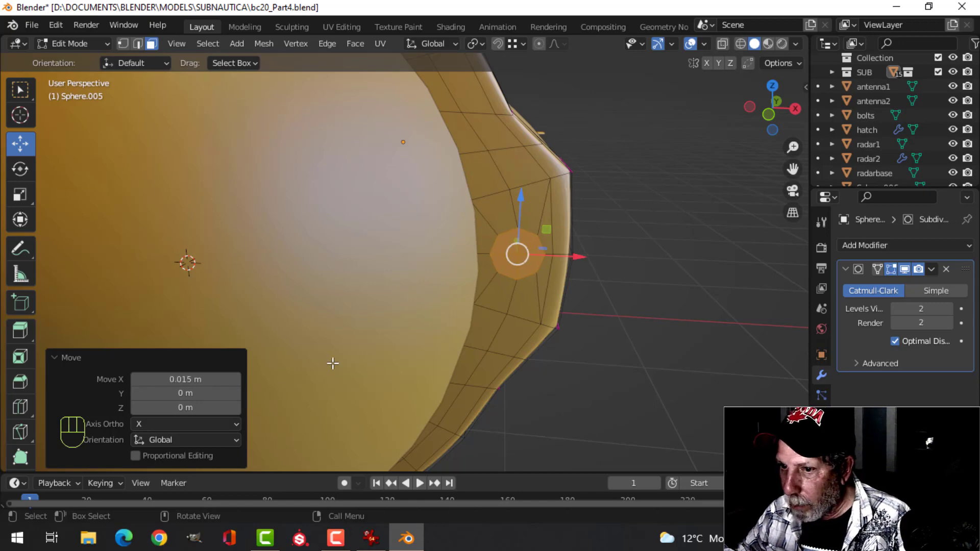
Add the matching circular patch on the ring's negative X side to the selection.
{"action": "mouse_move", "coordinate": [327, 358]}
{"action": "middle_mouse_down"}
{"action": "mouse_move", "coordinate": [470, 365]}
{"action": "mouse_move", "coordinate": [328, 328]}
{"action": "mouse_move", "coordinate": [320, 309]}
{"action": "mouse_move", "coordinate": [208, 282]}
{"action": "middle_mouse_up"}
{"action": "key", "text": "c"}
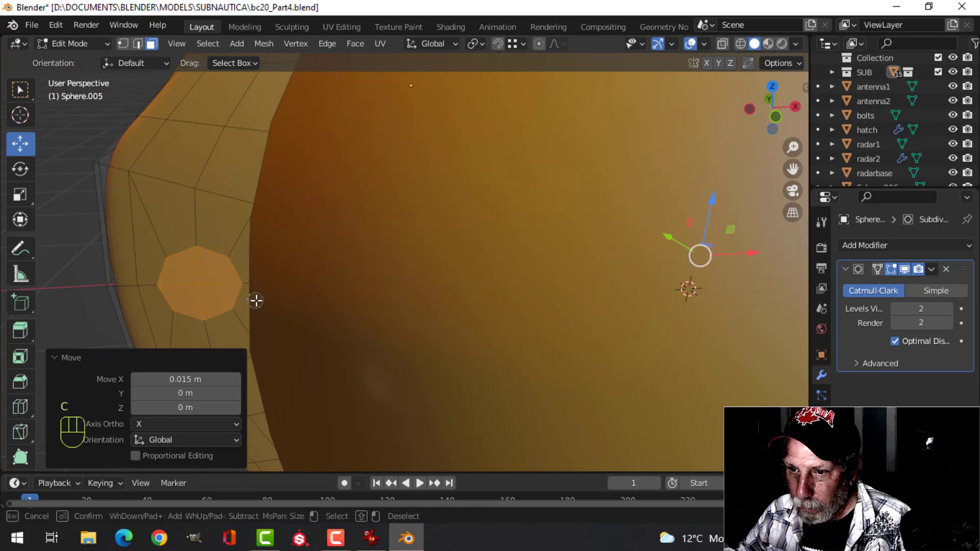
{"action": "key", "text": "Escape"}
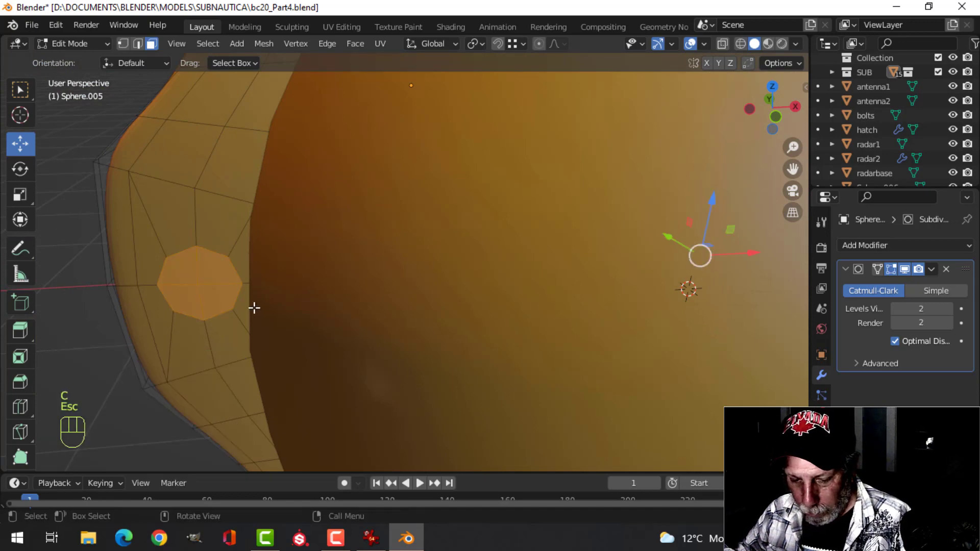
{"action": "key", "text": "g"}
{"action": "key", "text": "x"}
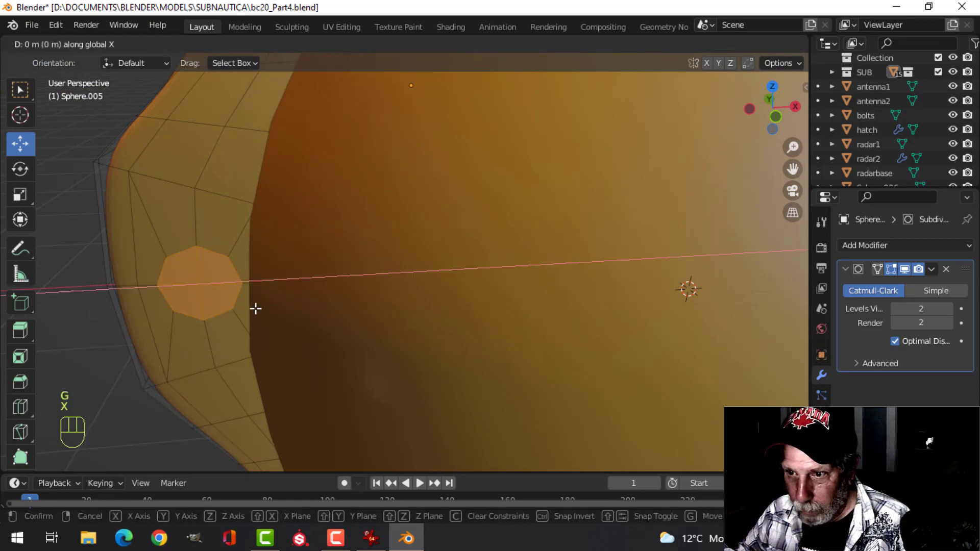
{"action": "key", "text": "Escape"}
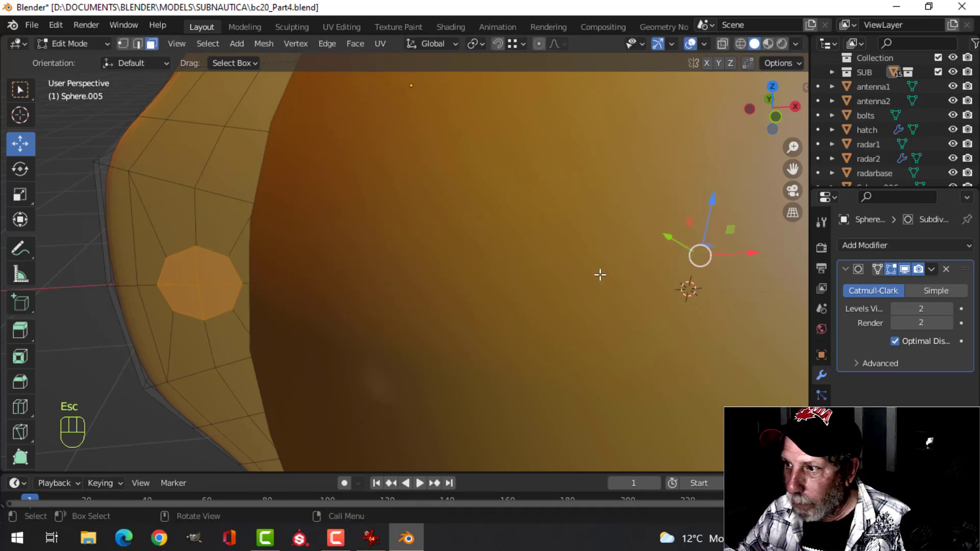
Move the circular patch on the ring's negative X side by -0.015 m along X.
{"action": "left_click_drag", "start_coordinate": [749, 253], "coordinate": [740, 254]}
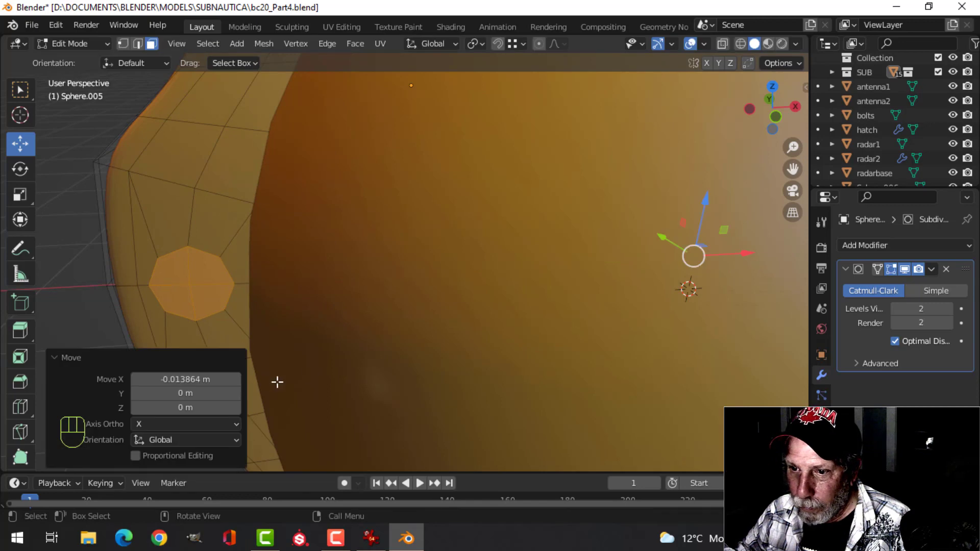
{"action": "left_click", "coordinate": [190, 381]}
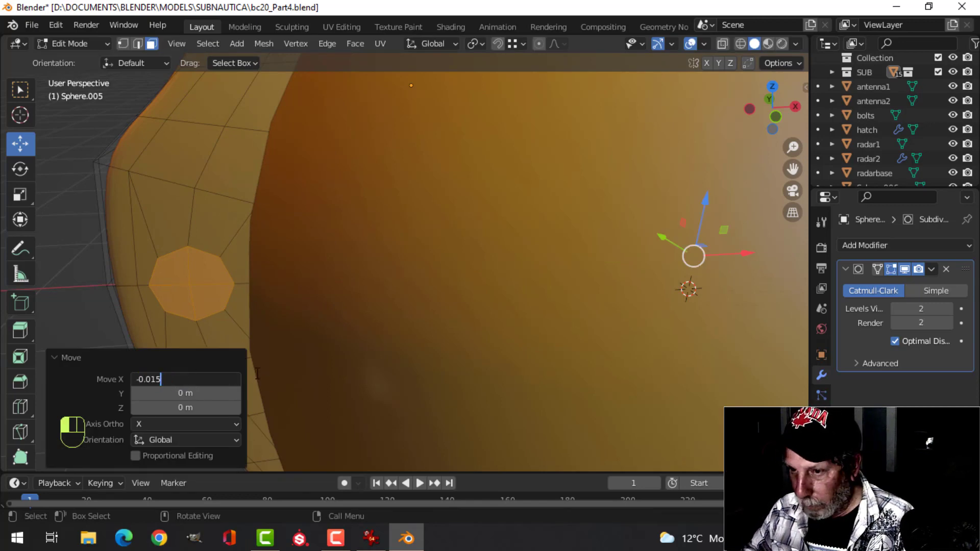
{"action": "key", "text": "Return"}
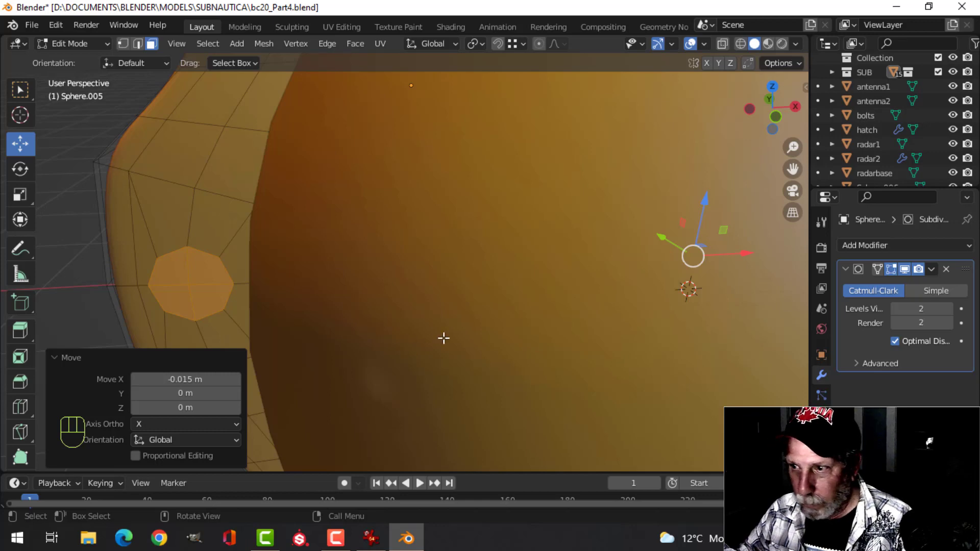
Inset both circular patches by a thin border and extrude them inward to form shallow recesses in the ring's front face.
{"action": "scroll", "coordinate": [449, 334], "scroll_direction": "down", "scroll_amount": 5}
{"action": "middle_click_drag", "start_coordinate": [657, 299], "coordinate": [529, 271]}
{"action": "scroll", "coordinate": [541, 258], "scroll_direction": "up", "scroll_amount": 1}
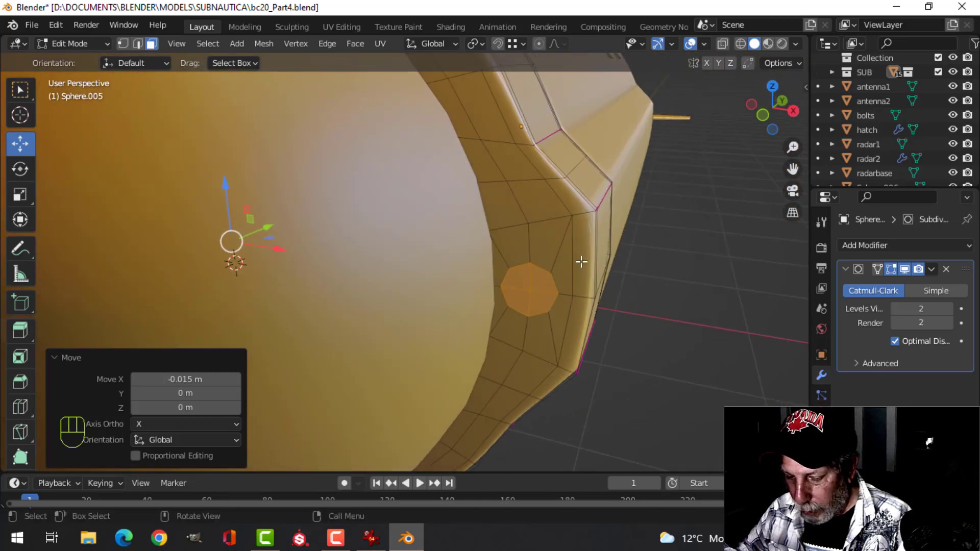
{"action": "key", "text": "i"}
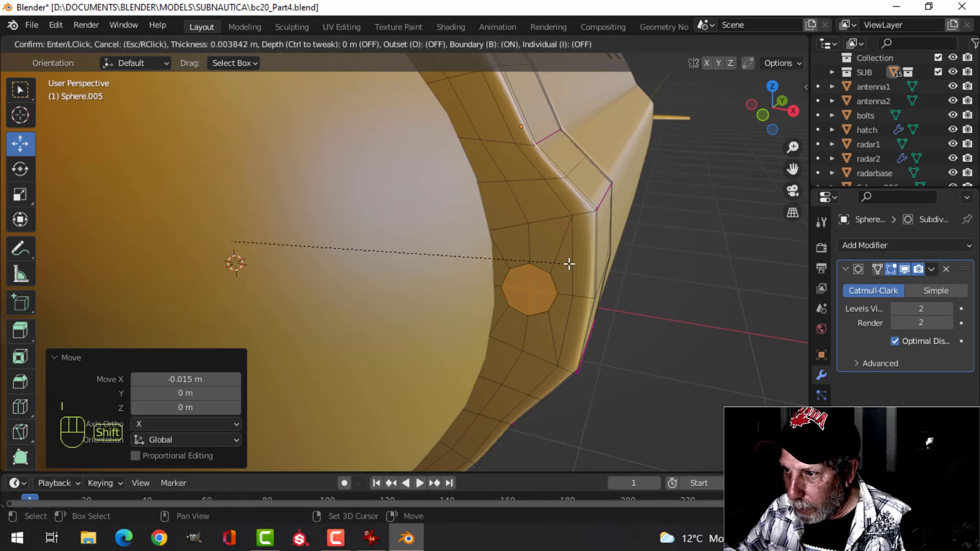
{"action": "left_click", "coordinate": [564, 265]}
{"action": "middle_click_drag", "start_coordinate": [562, 267], "coordinate": [527, 278]}
{"action": "key", "text": "e"}
{"action": "left_click", "coordinate": [558, 267]}
Inspect the smoothed circular recess in Object Mode and return to Edit Mode with nothing selected.
{"action": "key", "text": "Tab"}
{"action": "scroll", "coordinate": [542, 276], "scroll_direction": "down", "scroll_amount": 4}
{"action": "key", "text": "alt+a"}
{"action": "scroll", "coordinate": [536, 261], "scroll_direction": "up", "scroll_amount": 3}
{"action": "scroll", "coordinate": [510, 270], "scroll_direction": "down", "scroll_amount": 3}
{"action": "key", "text": "Tab"}
{"action": "key", "text": "ctrl+KP_Add"}
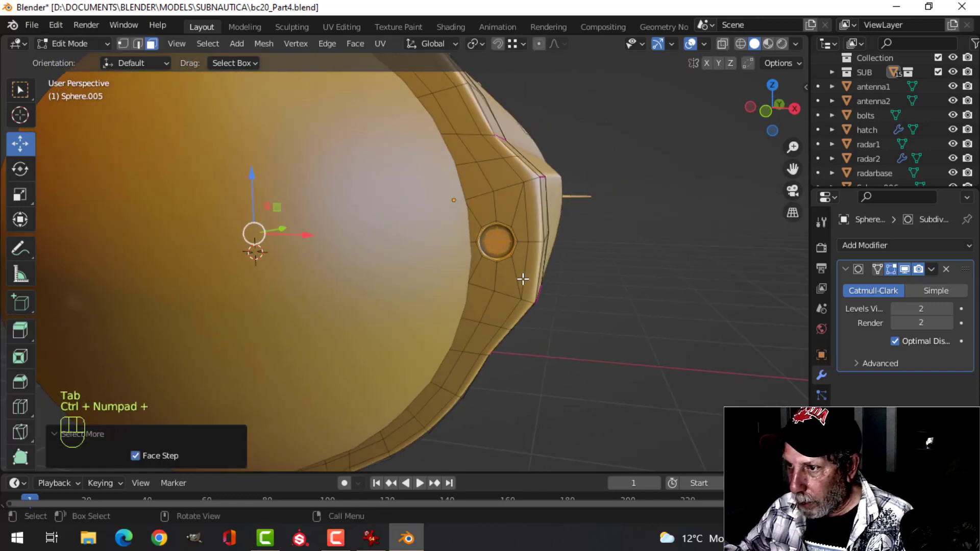
{"action": "key", "text": "alt+a"}
Select the recess on the ring's positive X side from its center vertex out to its rim and move it 0.01 m along X.
{"action": "scroll", "coordinate": [505, 251], "scroll_direction": "up", "scroll_amount": 3}
{"action": "middle_click_drag", "start_coordinate": [508, 252], "coordinate": [453, 253], "text": "shift"}
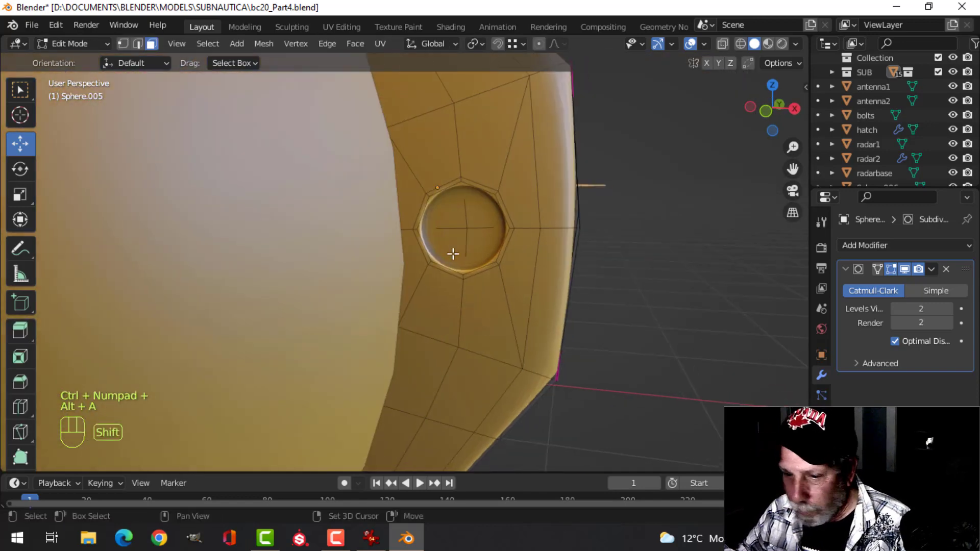
{"action": "key", "text": "1"}
{"action": "left_click", "coordinate": [471, 227]}
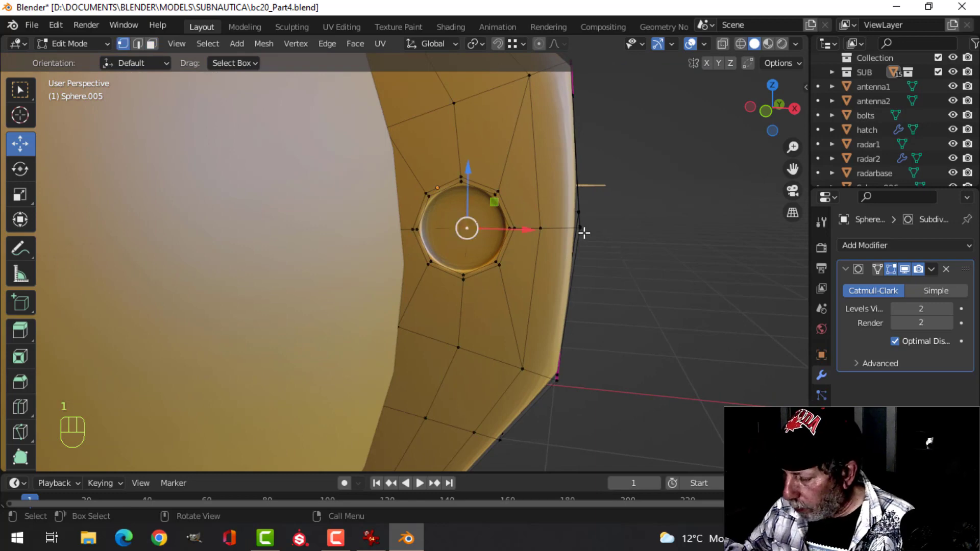
{"action": "key", "text": "ctrl+KP_Add"}
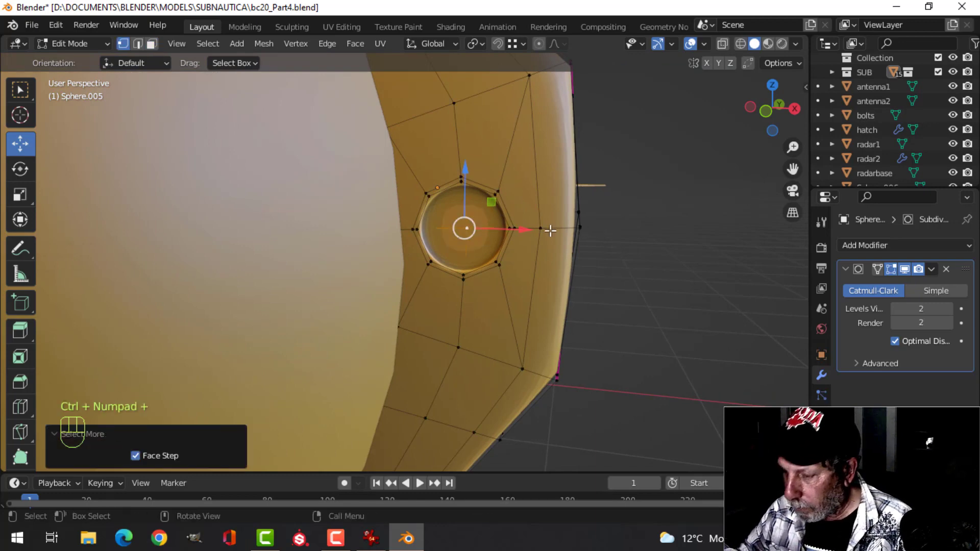
{"action": "key", "text": "ctrl+KP_Add"}
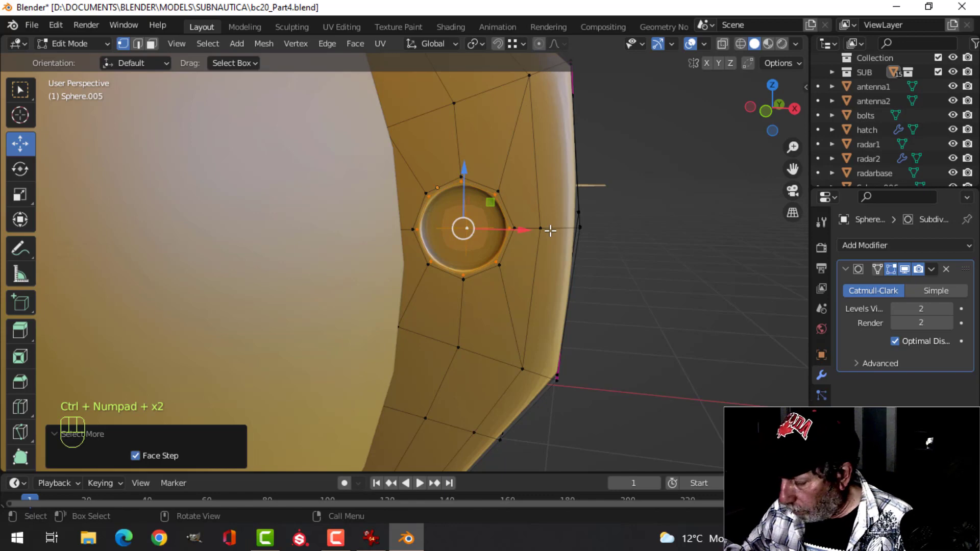
{"action": "key", "text": "ctrl+KP_Add"}
{"action": "left_click_drag", "start_coordinate": [526, 231], "coordinate": [534, 229]}
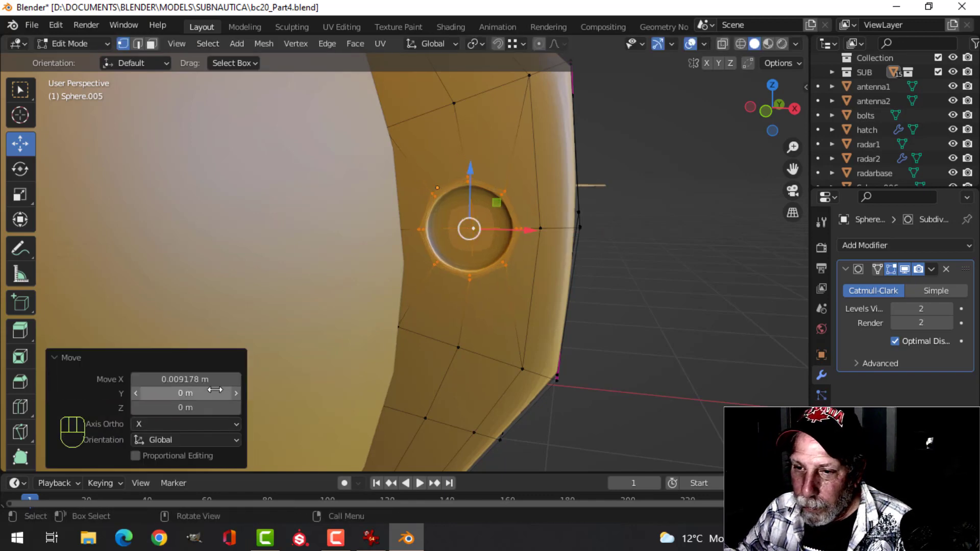
{"action": "left_click", "coordinate": [184, 379]}
{"action": "left_click", "coordinate": [183, 379]}
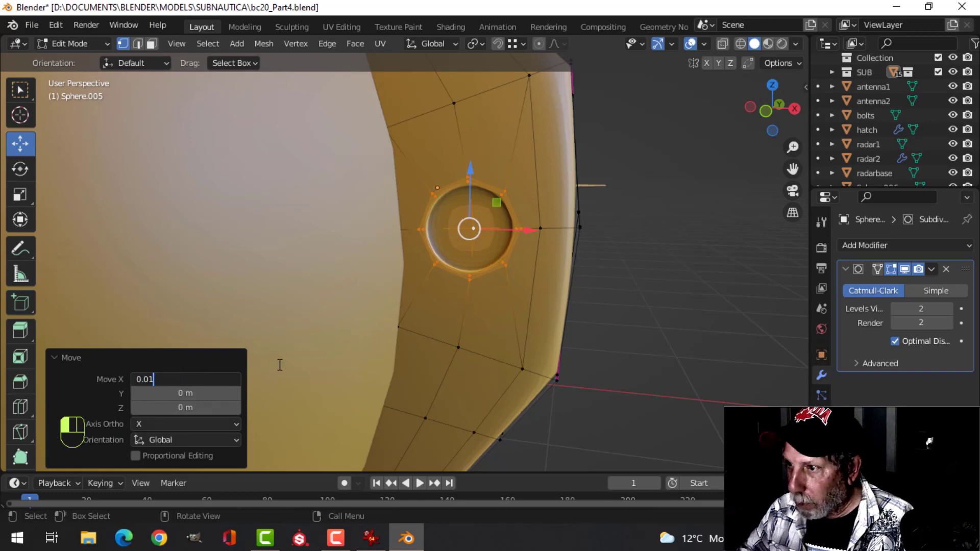
{"action": "key", "text": "Return"}
Select the matching recess on the ring's negative X side out to its rim and move it -0.01 m along X.
{"action": "scroll", "coordinate": [569, 269], "scroll_direction": "down", "scroll_amount": 4}
{"action": "middle_click_drag", "start_coordinate": [527, 293], "coordinate": [497, 304]}
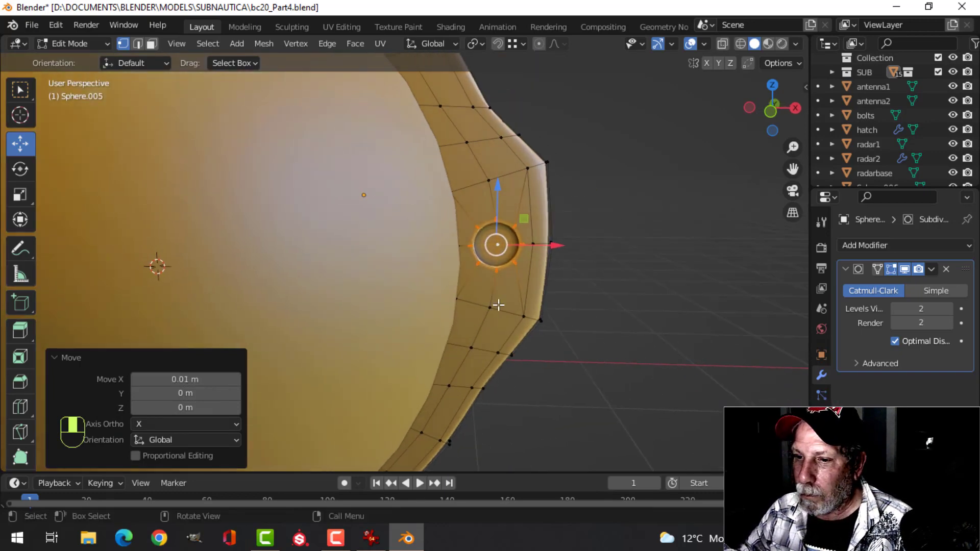
{"action": "scroll", "coordinate": [234, 314], "scroll_direction": "down", "scroll_amount": 3}
{"action": "middle_click_drag", "start_coordinate": [234, 315], "coordinate": [402, 298], "text": "shift"}
{"action": "scroll", "coordinate": [317, 254], "scroll_direction": "up", "scroll_amount": 4}
{"action": "middle_click_drag", "start_coordinate": [251, 262], "coordinate": [328, 266], "text": "shift"}
{"action": "left_click", "coordinate": [296, 209]}
{"action": "key", "text": "ctrl+KP_Add"}
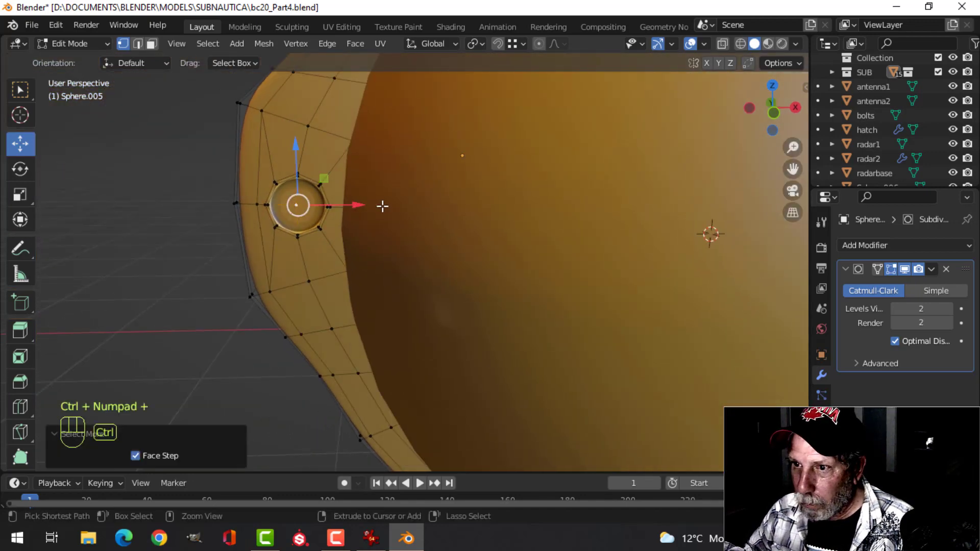
{"action": "key", "text": "ctrl+KP_Add"}
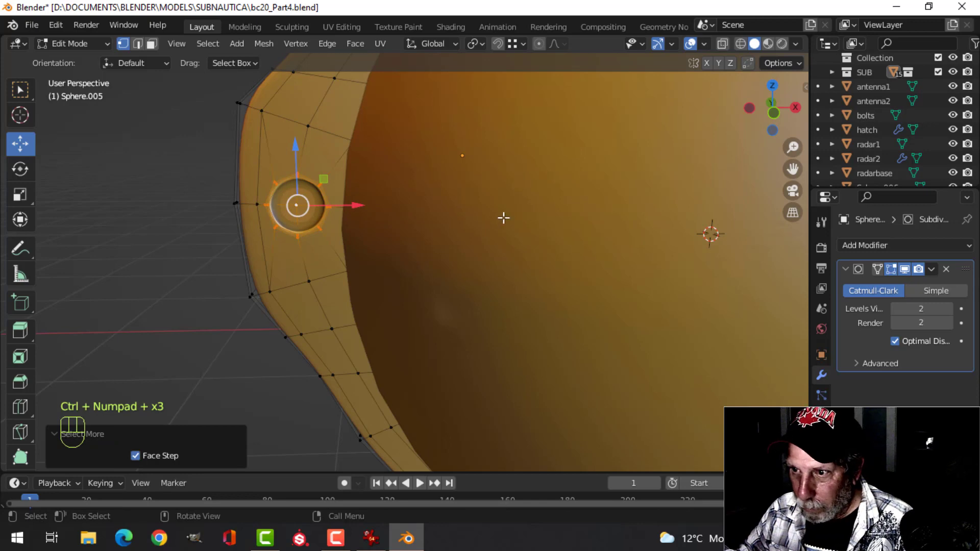
{"action": "left_click_drag", "start_coordinate": [359, 202], "coordinate": [351, 203]}
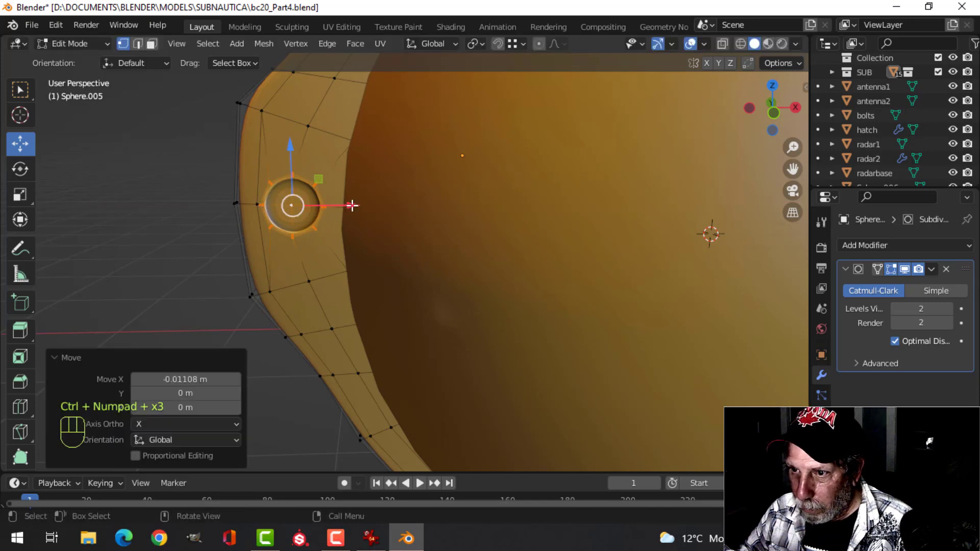
{"action": "left_click", "coordinate": [190, 379]}
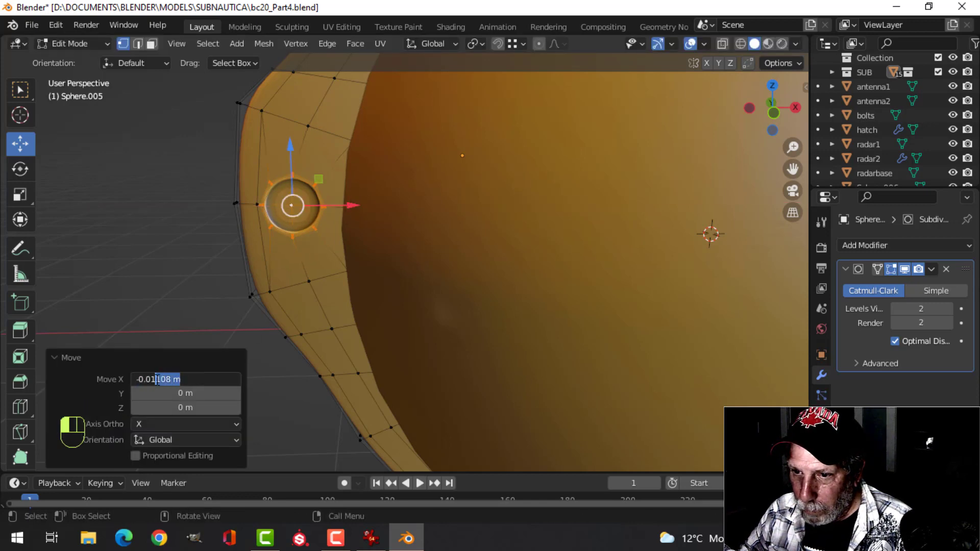
{"action": "type", "text": "-0.01"}
{"action": "key", "text": "Return"}
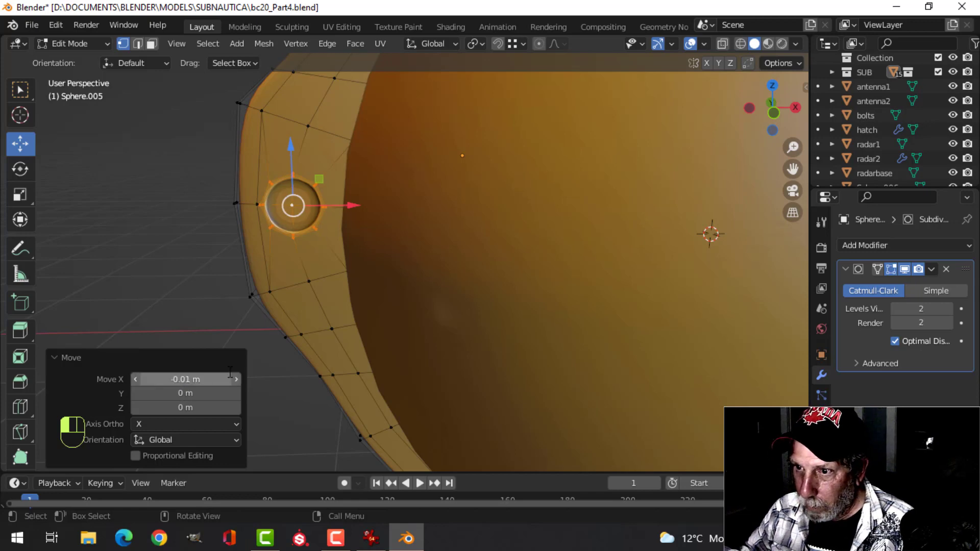
Leave Edit Mode, deselect everything and inspect the front ring from its positive X side.
{"action": "key", "text": "Tab"}
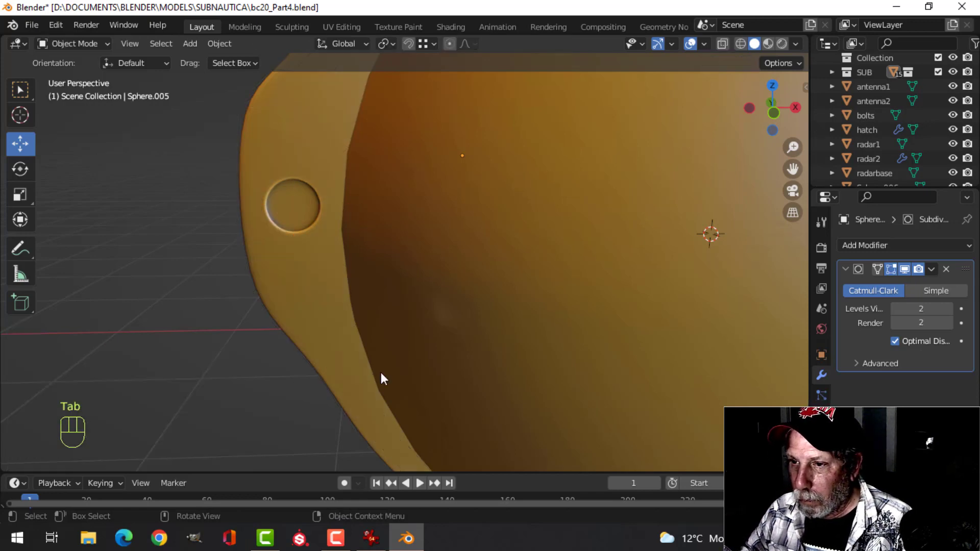
{"action": "key", "text": "alt+a"}
{"action": "scroll", "coordinate": [522, 351], "scroll_direction": "down", "scroll_amount": 3}
{"action": "middle_click_drag", "start_coordinate": [522, 350], "coordinate": [561, 364]}
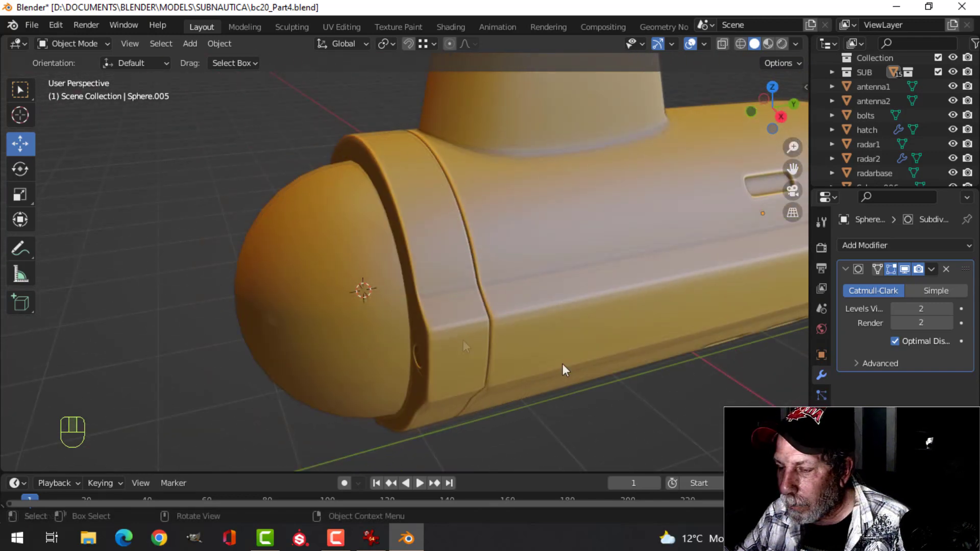
{"action": "middle_click_drag", "start_coordinate": [616, 210], "coordinate": [536, 279]}
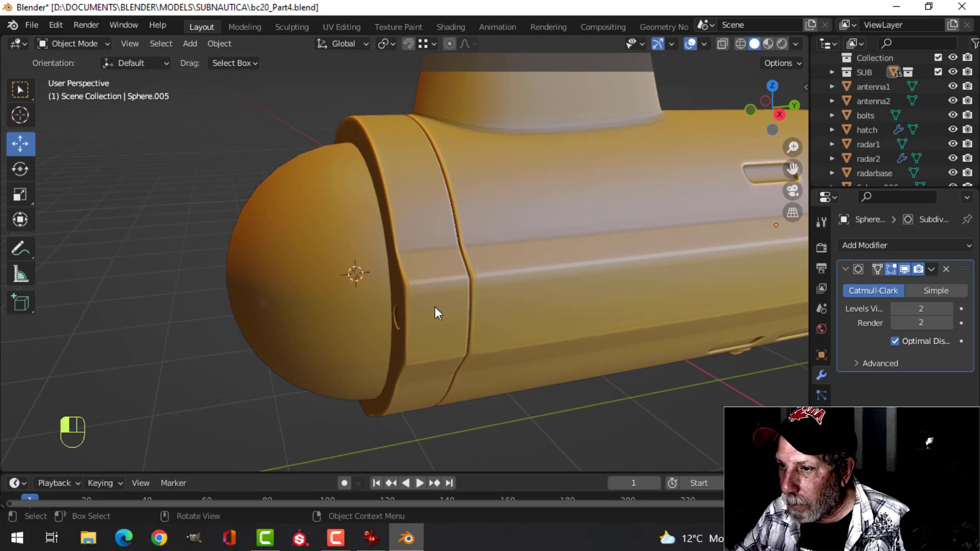
Add two centered loop cuts across the ring's positive X side panel, one above and one below its middle edge.
{"action": "left_click", "coordinate": [447, 312]}
{"action": "key", "text": "Tab"}
{"action": "scroll", "coordinate": [504, 313], "scroll_direction": "up", "scroll_amount": 4}
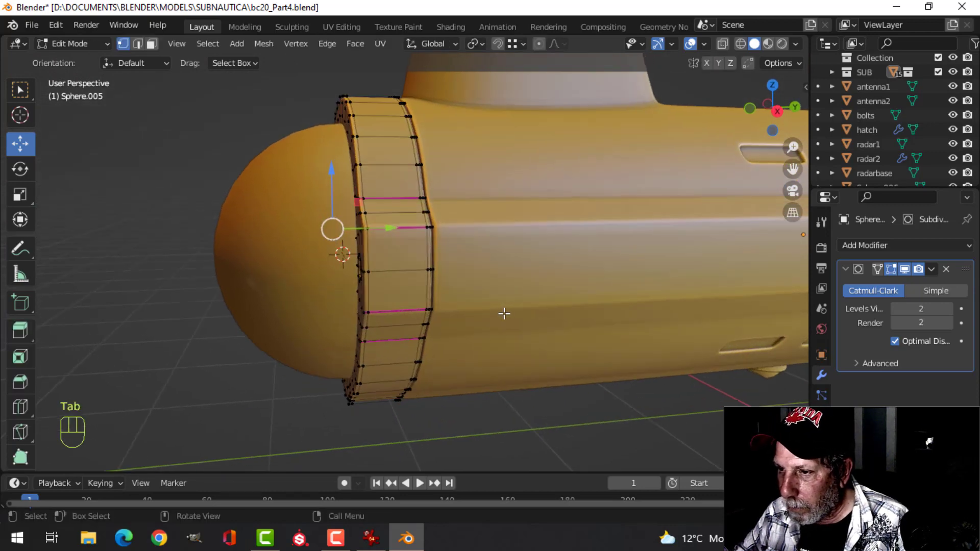
{"action": "scroll", "coordinate": [438, 290], "scroll_direction": "down", "scroll_amount": 2}
{"action": "key", "text": "ctrl+r"}
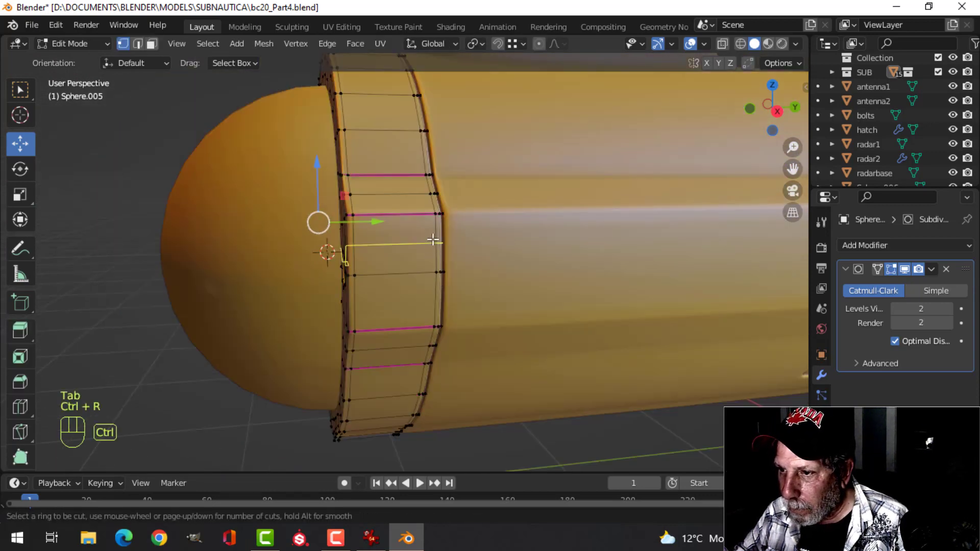
{"action": "left_click", "coordinate": [433, 240]}
{"action": "left_click", "coordinate": [433, 239]}
{"action": "key", "text": "ctrl+r"}
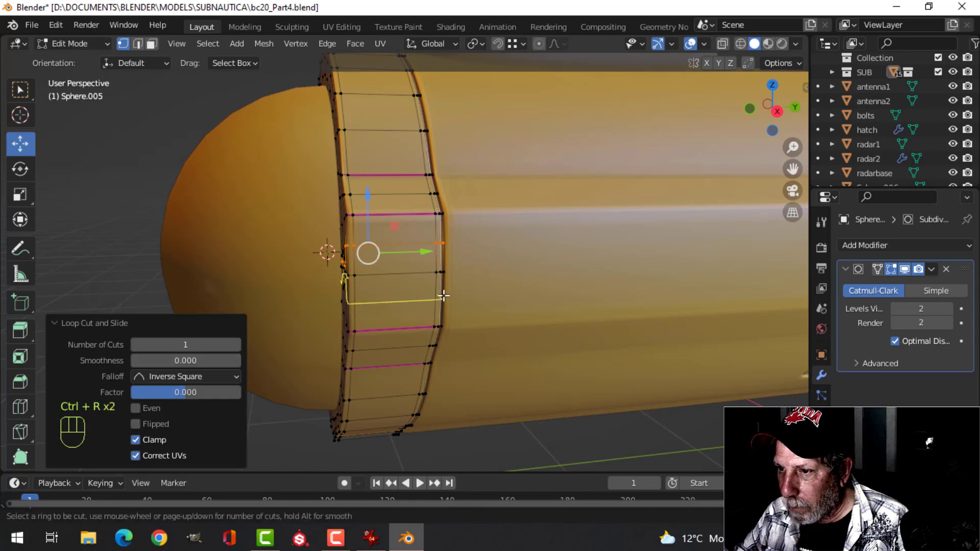
{"action": "left_click", "coordinate": [443, 295]}
{"action": "right_click", "coordinate": [445, 296]}
{"action": "key", "text": "alt+a"}
{"action": "middle_click_drag", "start_coordinate": [490, 285], "coordinate": [470, 280]}
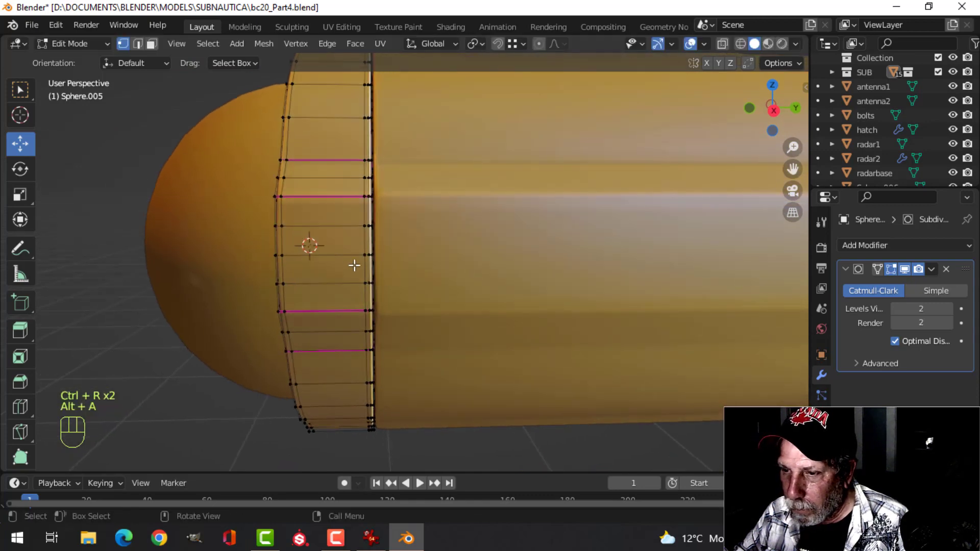
Add a centered loop cut around the ring's outer band and bevel it to a width of about 0.11 m.
{"action": "key", "text": "ctrl+r"}
{"action": "left_click", "coordinate": [332, 253]}
{"action": "right_click", "coordinate": [332, 254]}
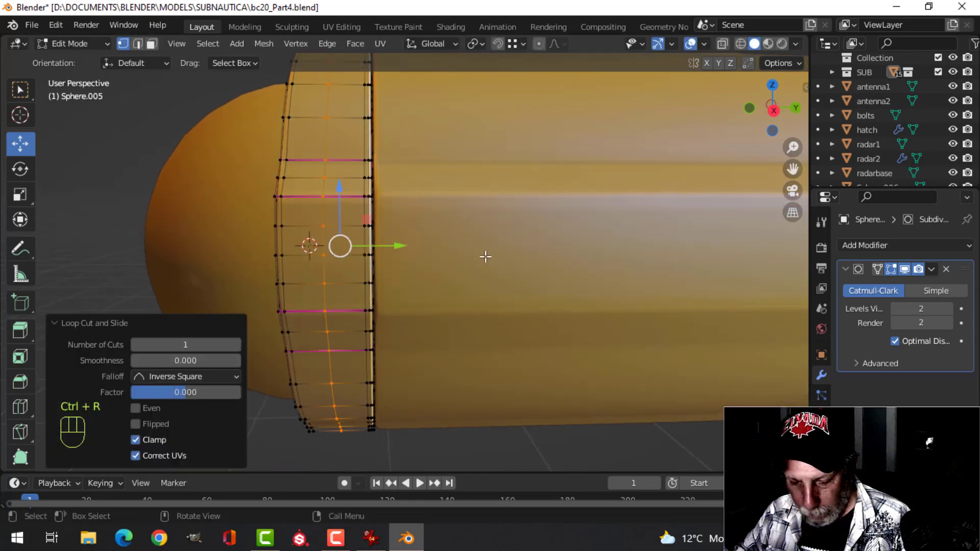
{"action": "key", "text": "ctrl+b"}
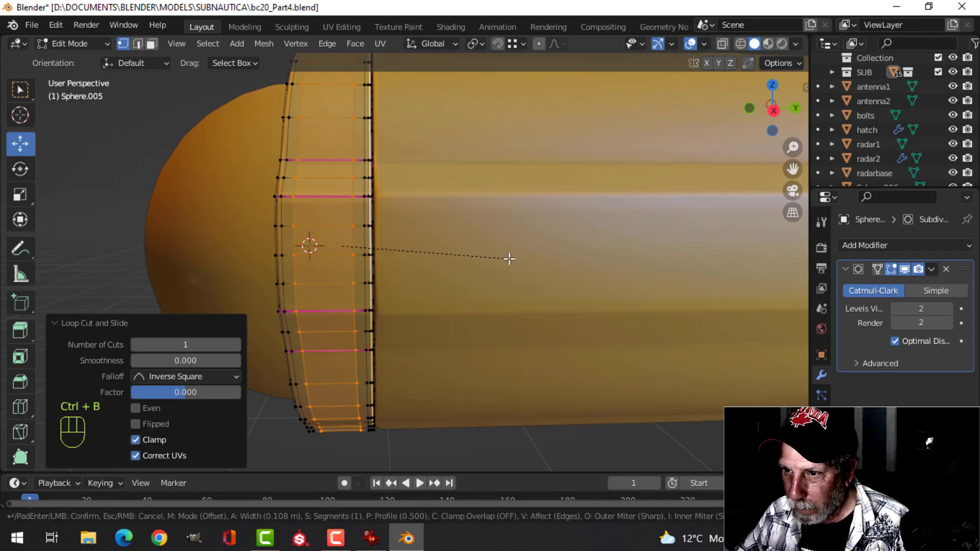
{"action": "left_click", "coordinate": [512, 261]}
{"action": "key", "text": "alt+a"}
{"action": "middle_click_drag", "start_coordinate": [355, 265], "coordinate": [394, 262]}
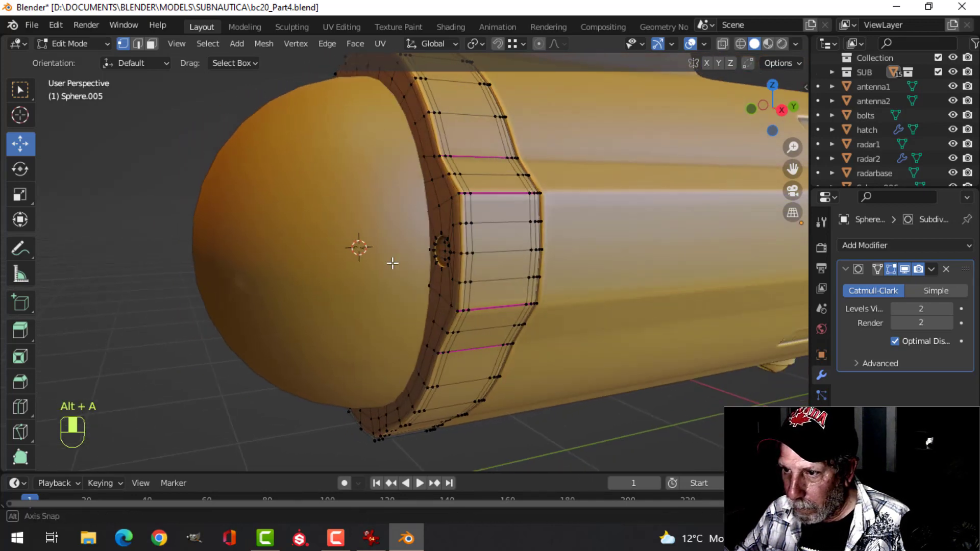
Add two centered loop cuts across the ring's negative X side panel, one above and one below its middle edge.
{"action": "middle_click_drag", "start_coordinate": [501, 258], "coordinate": [647, 270]}
{"action": "scroll", "coordinate": [491, 242], "scroll_direction": "up", "scroll_amount": 1}
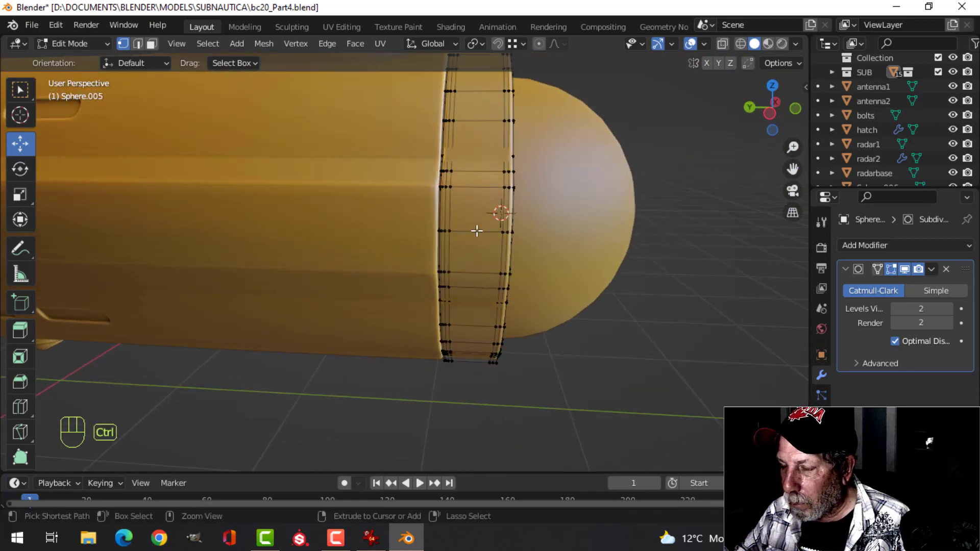
{"action": "key", "text": "ctrl+r"}
{"action": "left_click", "coordinate": [508, 206]}
{"action": "right_click", "coordinate": [508, 207]}
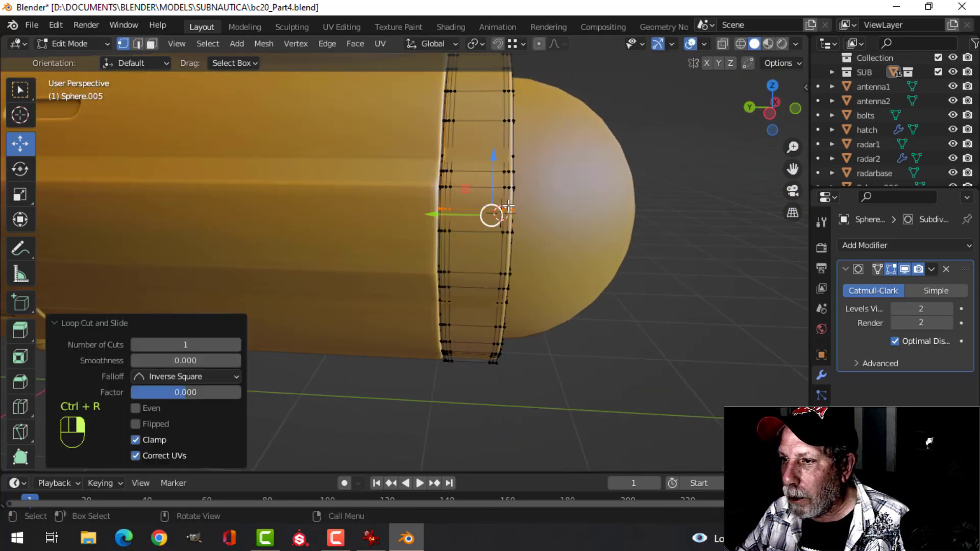
{"action": "key", "text": "ctrl+r"}
{"action": "left_click", "coordinate": [513, 253]}
{"action": "right_click", "coordinate": [505, 252]}
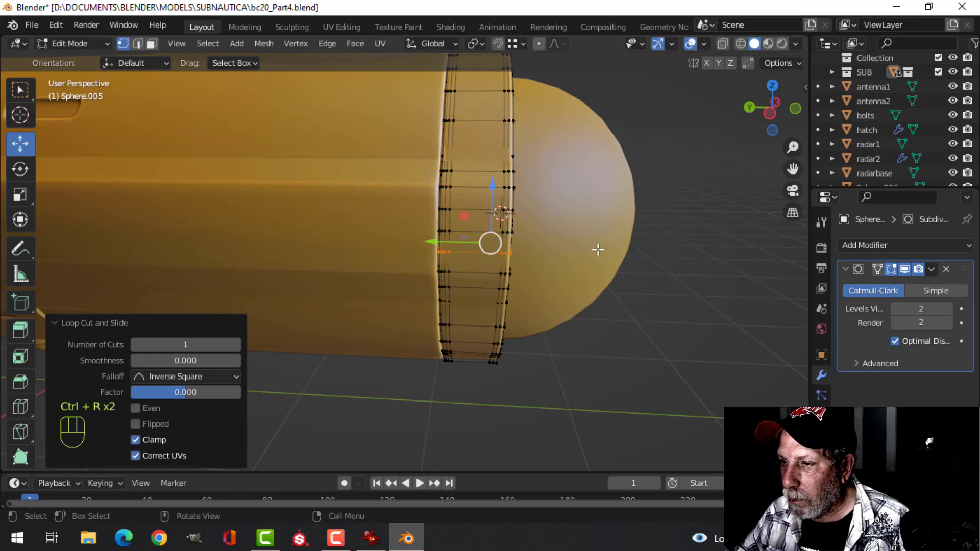
{"action": "middle_click_drag", "start_coordinate": [598, 249], "coordinate": [326, 279]}
{"action": "key", "text": "alt+a"}
In face mode, select only the centered pair of faces on the ring's positive X side panel.
{"action": "middle_click_drag", "start_coordinate": [623, 265], "coordinate": [482, 259]}
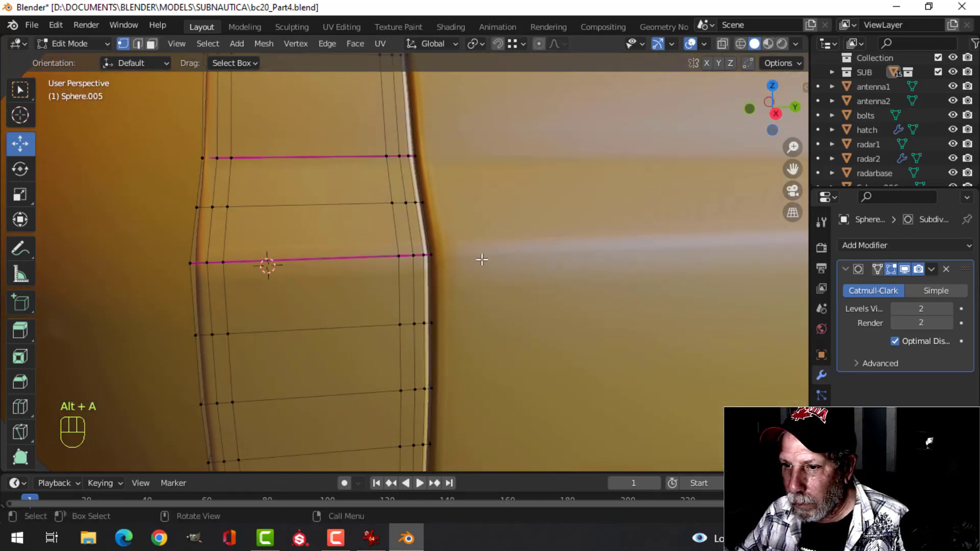
{"action": "key", "text": "3"}
{"action": "key", "text": "c"}
{"action": "left_click", "coordinate": [309, 333]}
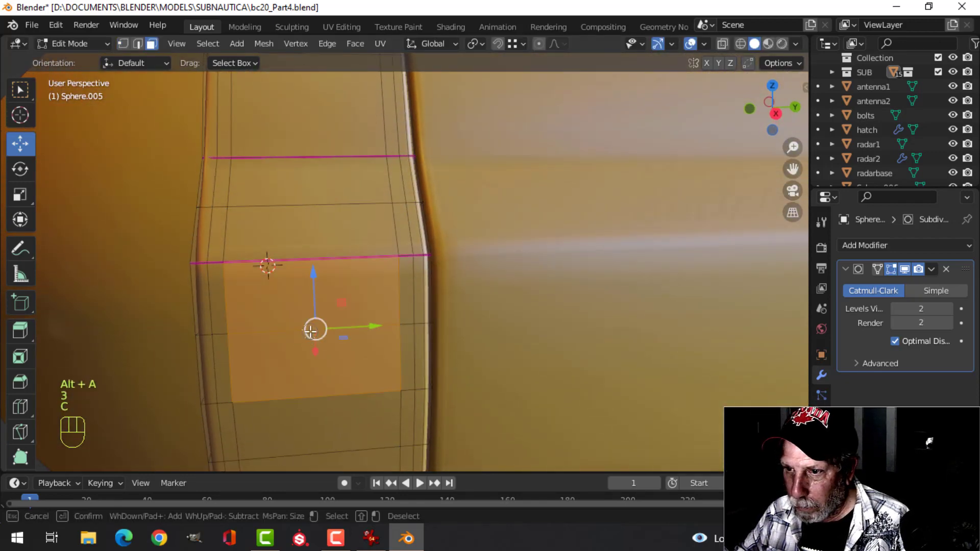
{"action": "key", "text": "Escape"}
{"action": "middle_click_drag", "start_coordinate": [367, 339], "coordinate": [370, 315], "text": "shift"}
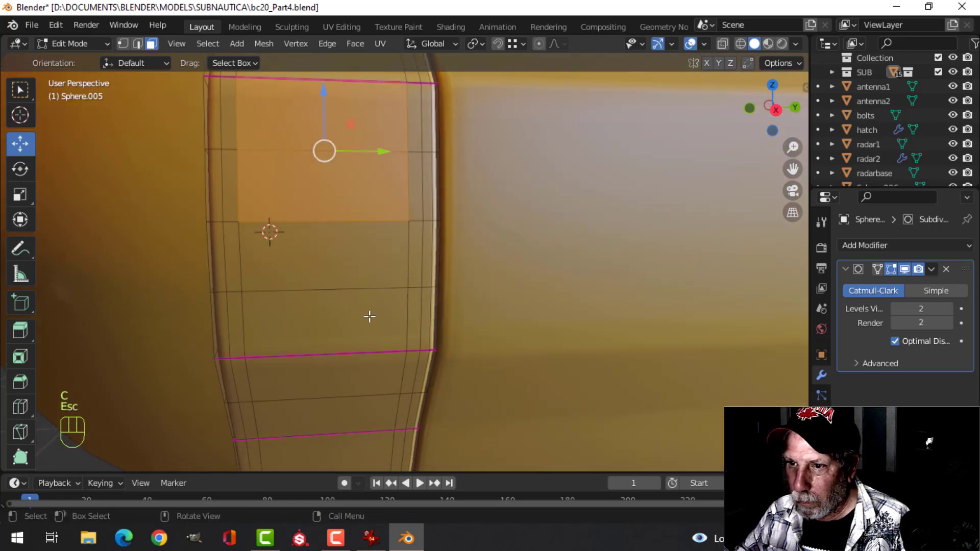
{"action": "key", "text": "alt+a"}
{"action": "key", "text": "c"}
{"action": "left_click", "coordinate": [321, 222]}
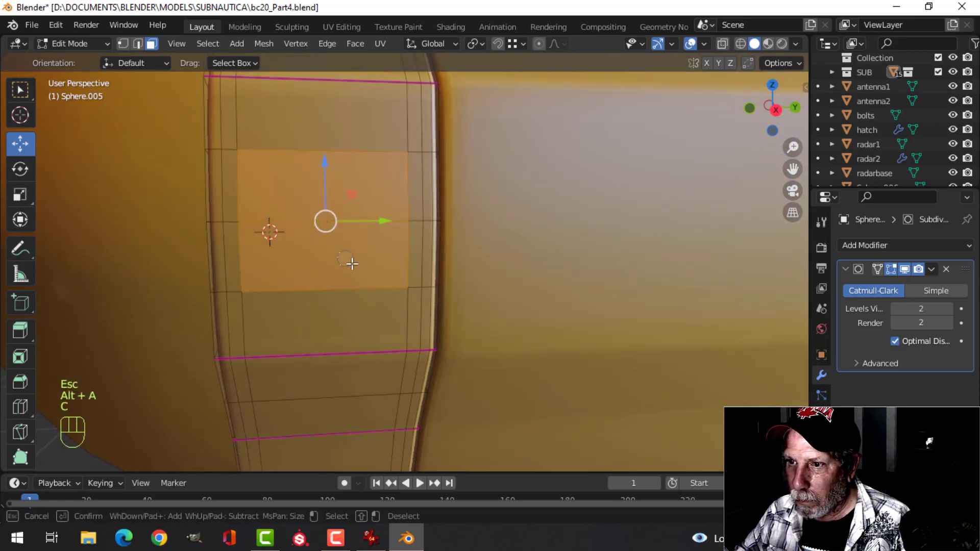
{"action": "key", "text": "Escape"}
Add the matching centered pair of faces on the ring's negative X side panel to the selection.
{"action": "scroll", "coordinate": [352, 263], "scroll_direction": "down", "scroll_amount": 5}
{"action": "middle_click_drag", "start_coordinate": [337, 287], "coordinate": [569, 317]}
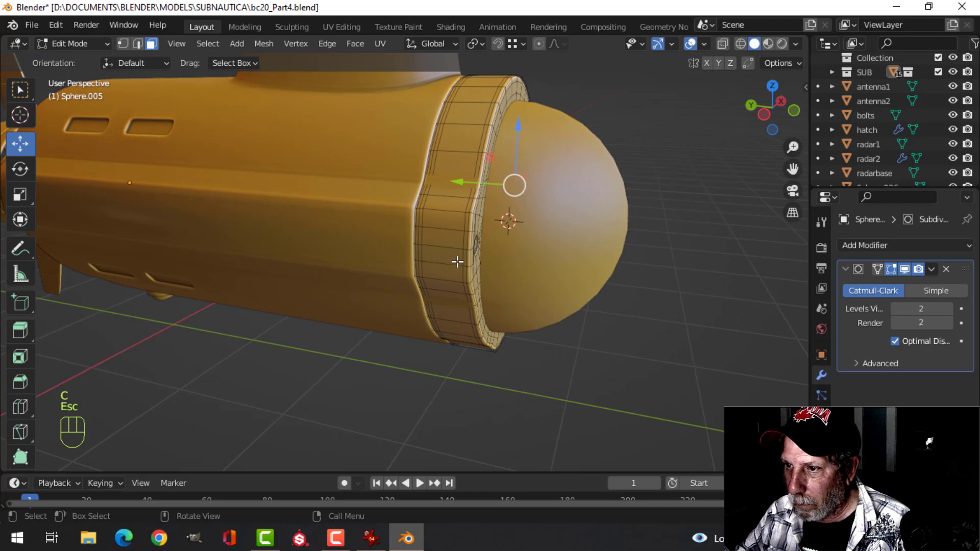
{"action": "scroll", "coordinate": [457, 262], "scroll_direction": "up", "scroll_amount": 3}
{"action": "key", "text": "c"}
{"action": "left_click", "coordinate": [460, 244]}
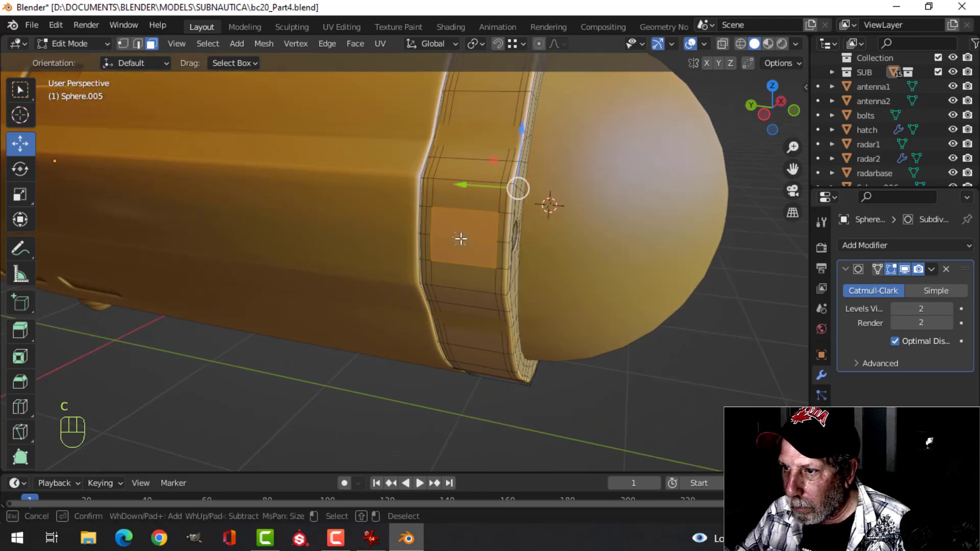
{"action": "key", "text": "Escape"}
Inset the selected face patches on both sides of the ring by about 0.021 m.
{"action": "middle_click_drag", "start_coordinate": [557, 247], "coordinate": [431, 231]}
{"action": "key", "text": "i"}
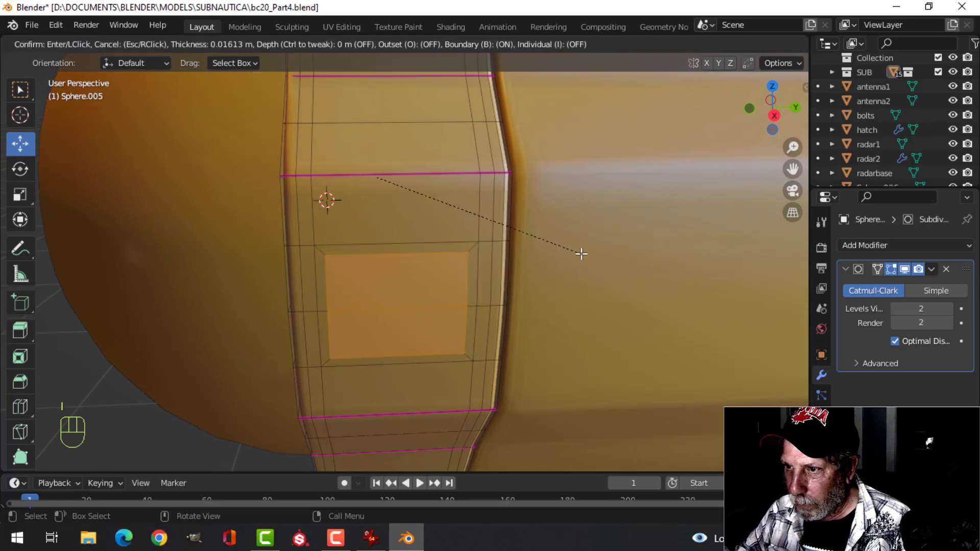
{"action": "left_click", "coordinate": [580, 254]}
Extrude the inset patches in place and shrink them inward along their normals by about 0.0097 m to form recesses.
{"action": "mouse_move", "coordinate": [571, 267]}
{"action": "middle_mouse_down"}
{"action": "mouse_move", "coordinate": [586, 324]}
{"action": "mouse_move", "coordinate": [641, 291]}
{"action": "mouse_move", "coordinate": [543, 265]}
{"action": "mouse_move", "coordinate": [691, 273]}
{"action": "middle_mouse_up"}
{"action": "key", "text": "e"}
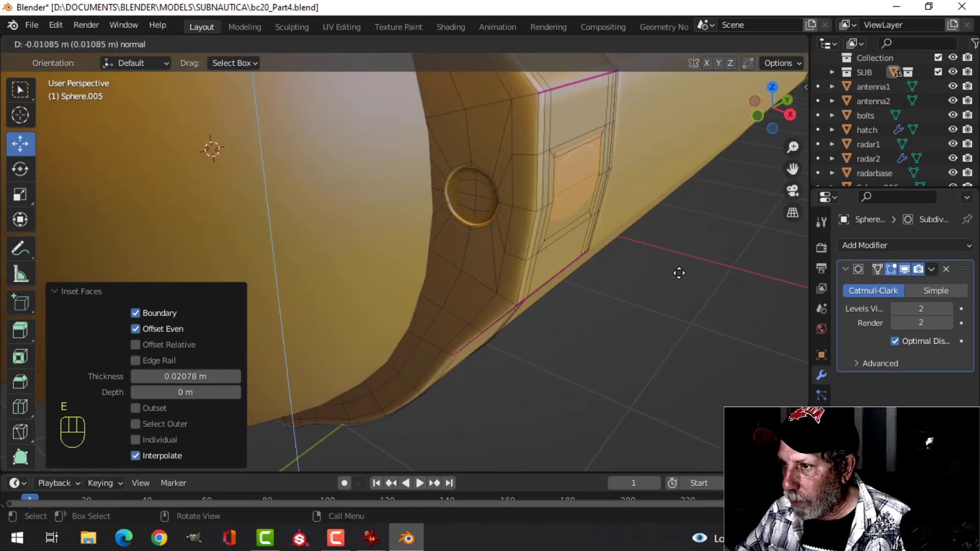
{"action": "key", "text": "Escape"}
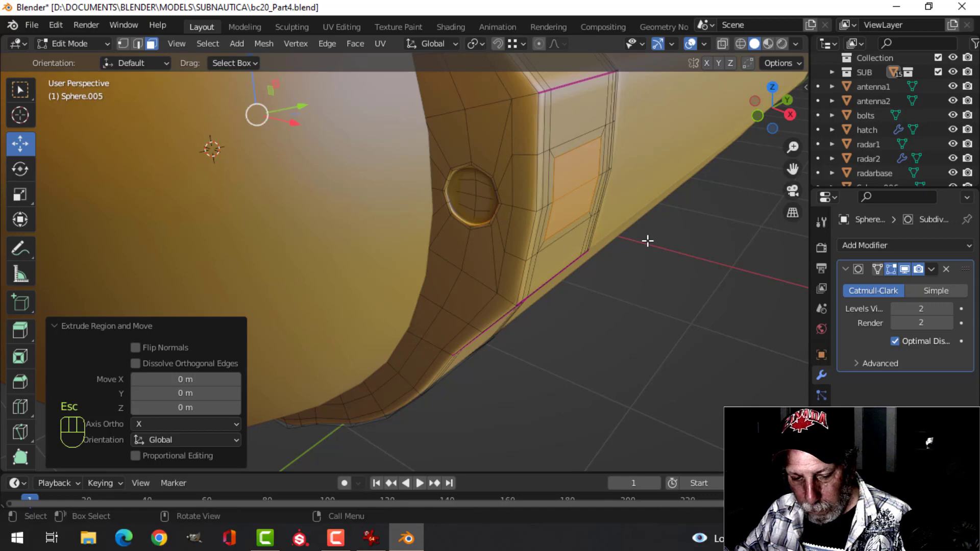
{"action": "key", "text": "alt+s"}
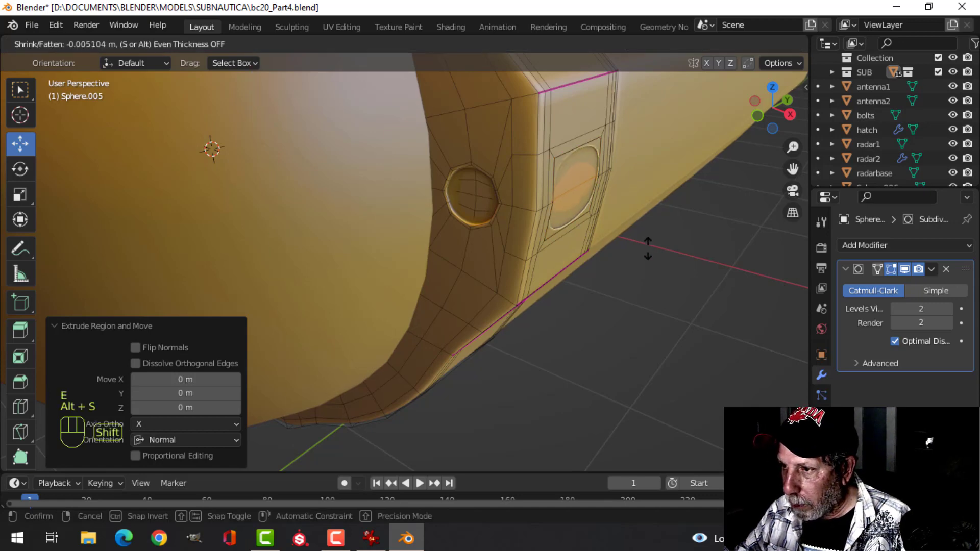
{"action": "left_click", "coordinate": [650, 255]}
Try to flatten the positive X recess by scaling its upper and lower outline edges along Z to about 0.535.
{"action": "mouse_move", "coordinate": [650, 255]}
{"action": "middle_mouse_down"}
{"action": "mouse_move", "coordinate": [621, 236]}
{"action": "mouse_move", "coordinate": [430, 217]}
{"action": "middle_mouse_up"}
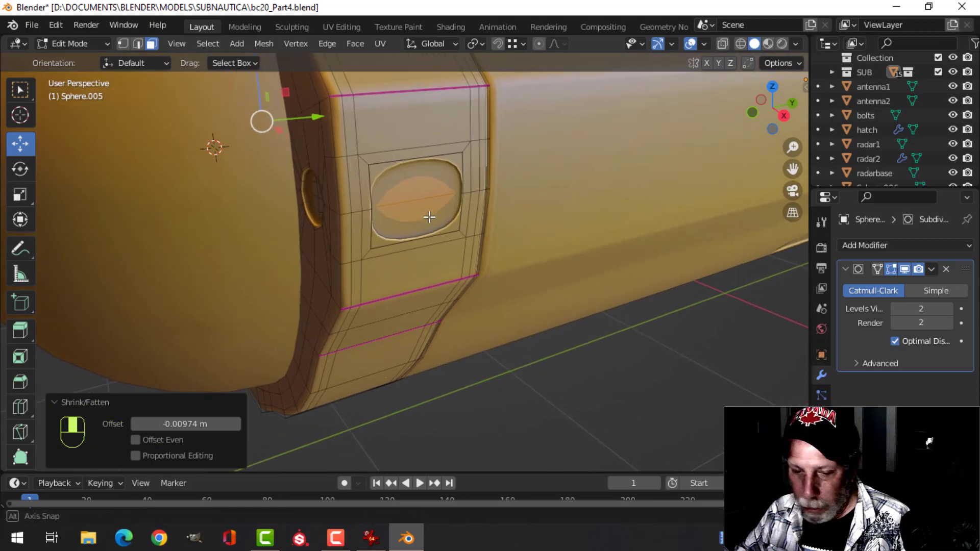
{"action": "key", "text": "2"}
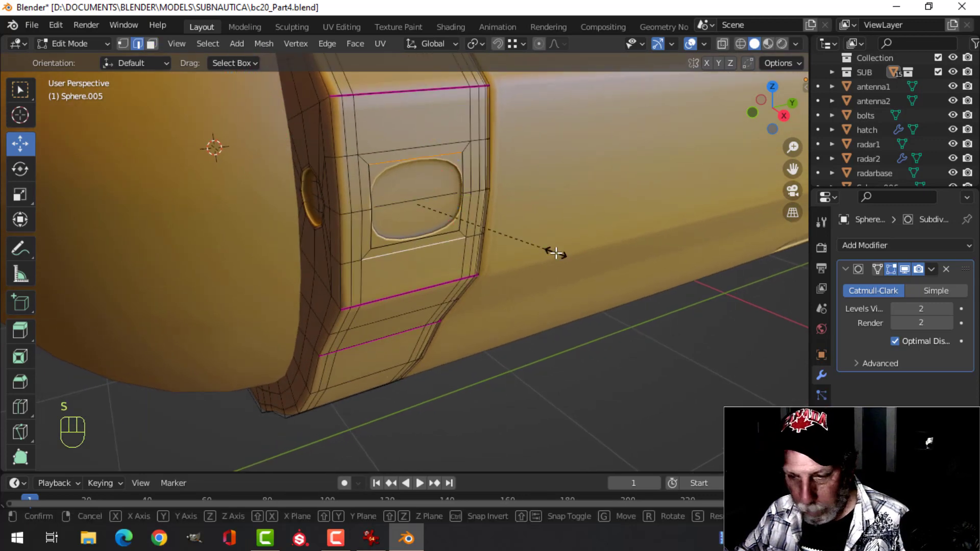
{"action": "key", "text": "s"}
{"action": "key", "text": "z"}
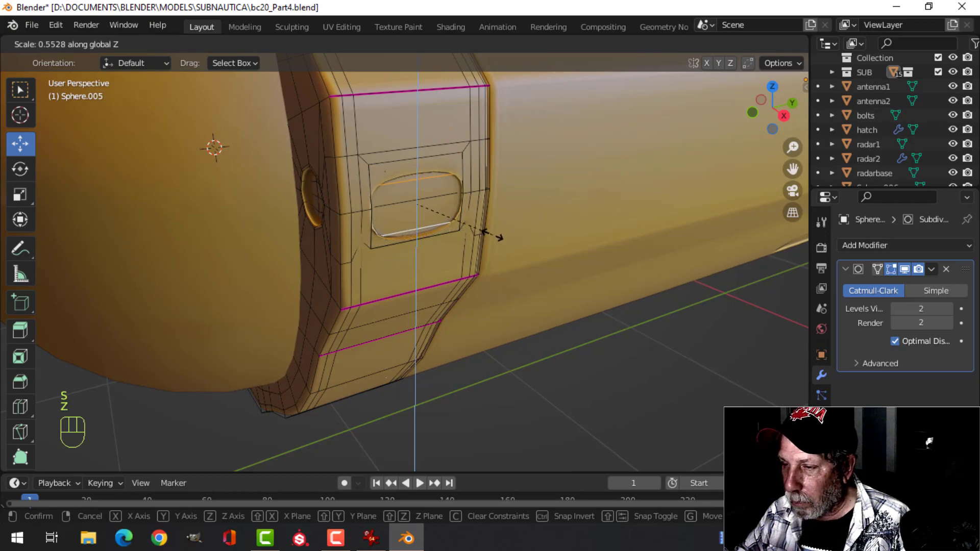
{"action": "left_click", "coordinate": [498, 236]}
{"action": "middle_click_drag", "start_coordinate": [486, 228], "coordinate": [490, 221]}
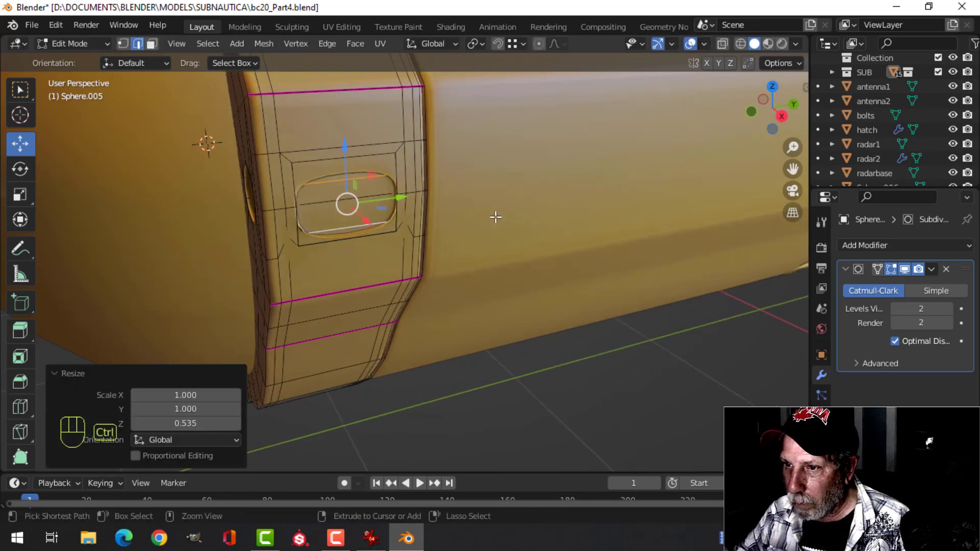
{"action": "key", "text": "ctrl+z"}
{"action": "key", "text": "alt+a"}
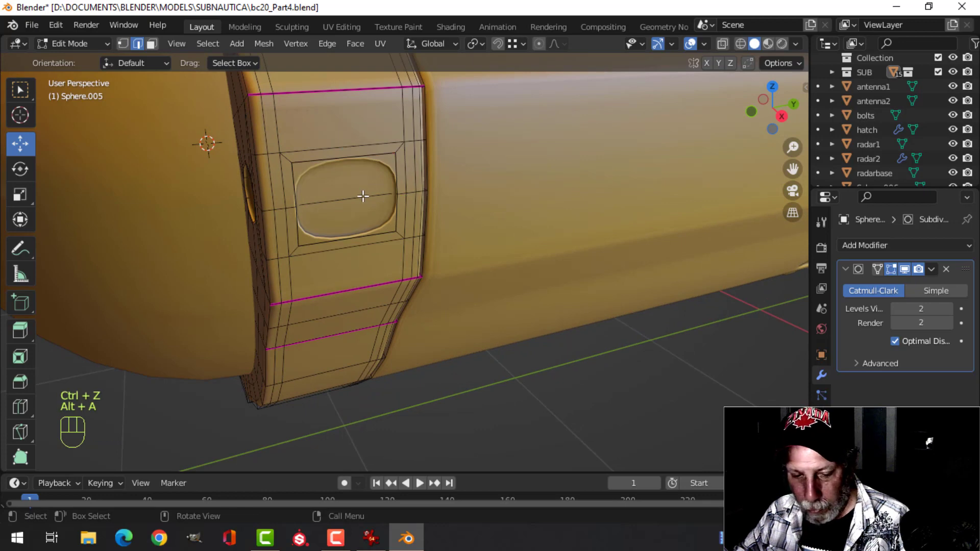
Select the positive X recess's floor faces, grow the selection to its walls, and scale it along Z to about 0.68.
{"action": "key", "text": "3"}
{"action": "key", "text": "c"}
{"action": "left_click", "coordinate": [350, 206]}
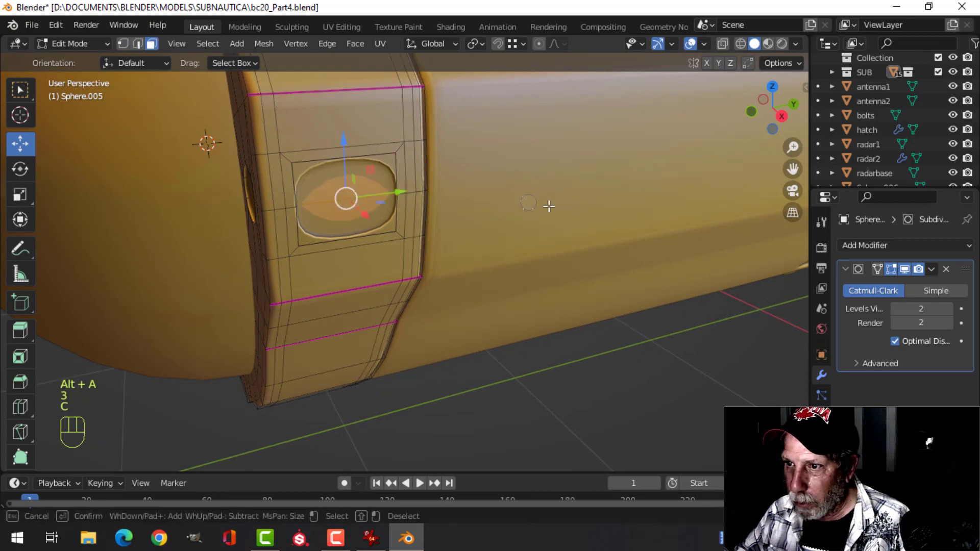
{"action": "key", "text": "Escape"}
{"action": "key", "text": "ctrl+KP_Add"}
{"action": "key", "text": "s"}
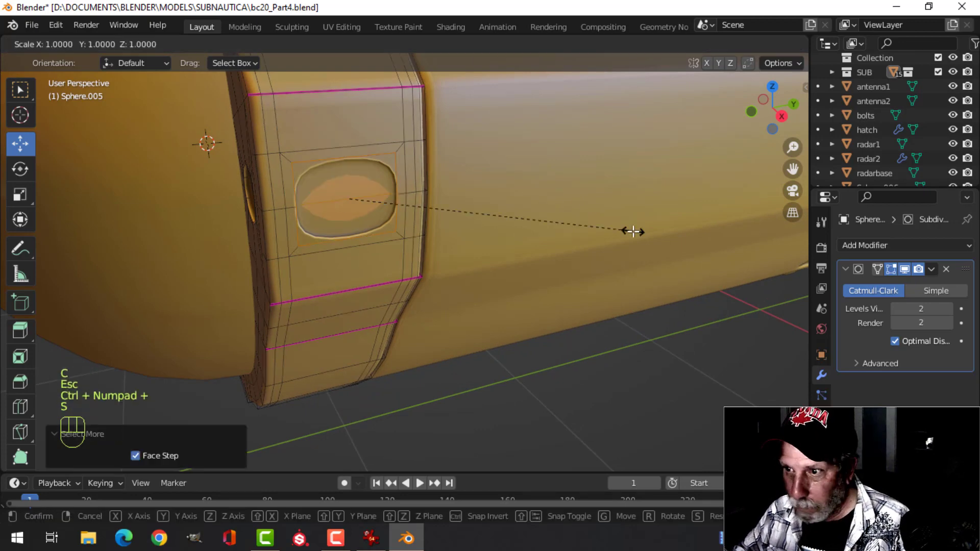
{"action": "key", "text": "z"}
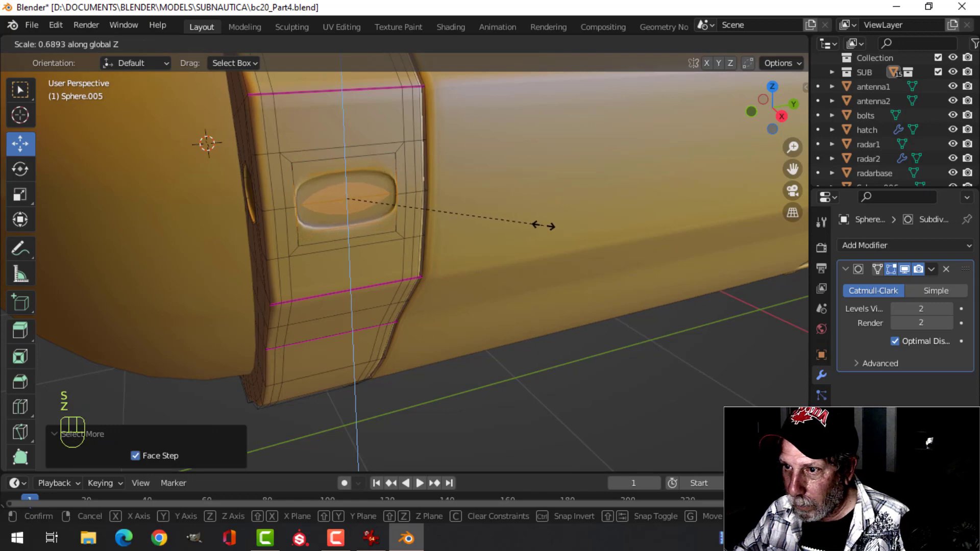
{"action": "left_click", "coordinate": [536, 223]}
Add a centered loop cut around the ring's outer band through the recess and bevel it to about 0.074 m wide.
{"action": "scroll", "coordinate": [506, 225], "scroll_direction": "down", "scroll_amount": 2}
{"action": "middle_click_drag", "start_coordinate": [501, 225], "coordinate": [481, 228]}
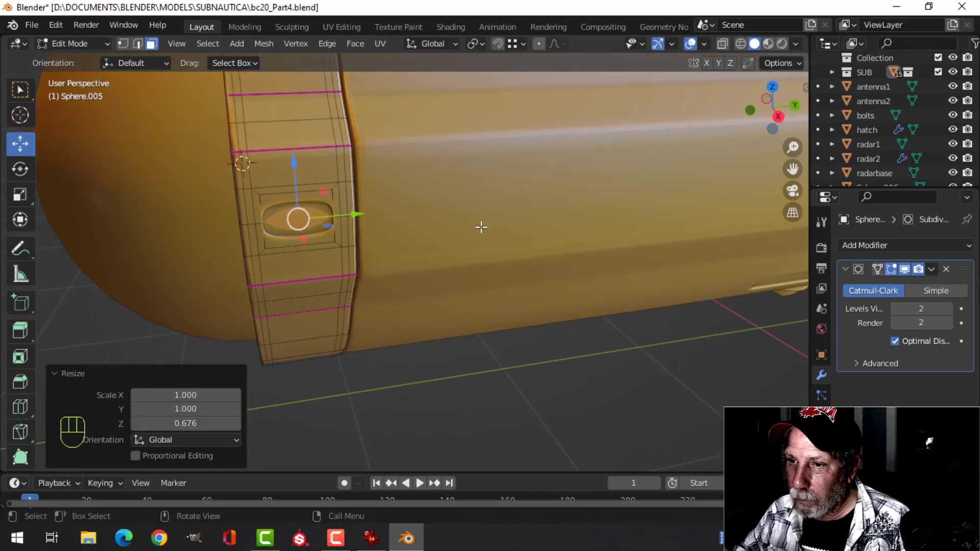
{"action": "key", "text": "ctrl+r"}
{"action": "left_click", "coordinate": [375, 240]}
{"action": "right_click", "coordinate": [369, 231]}
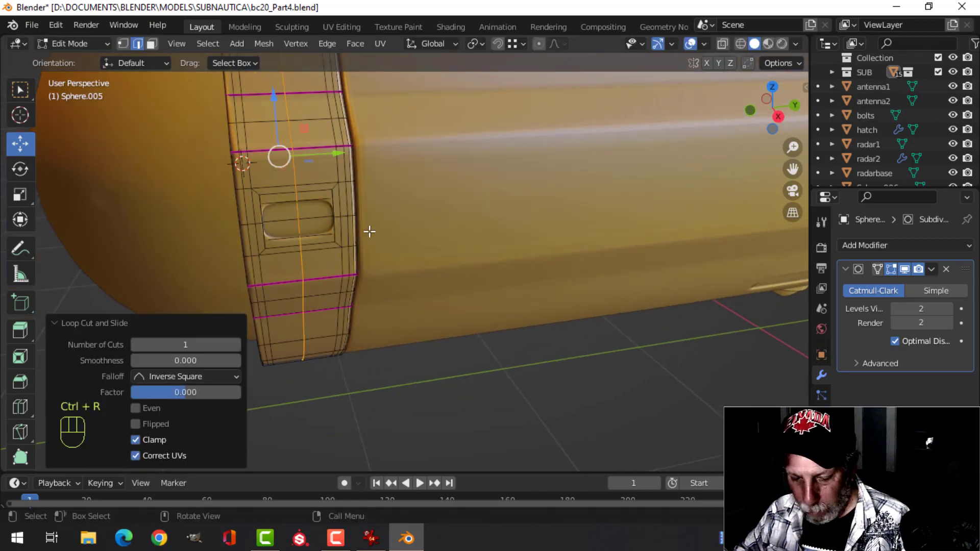
{"action": "key", "text": "ctrl+b"}
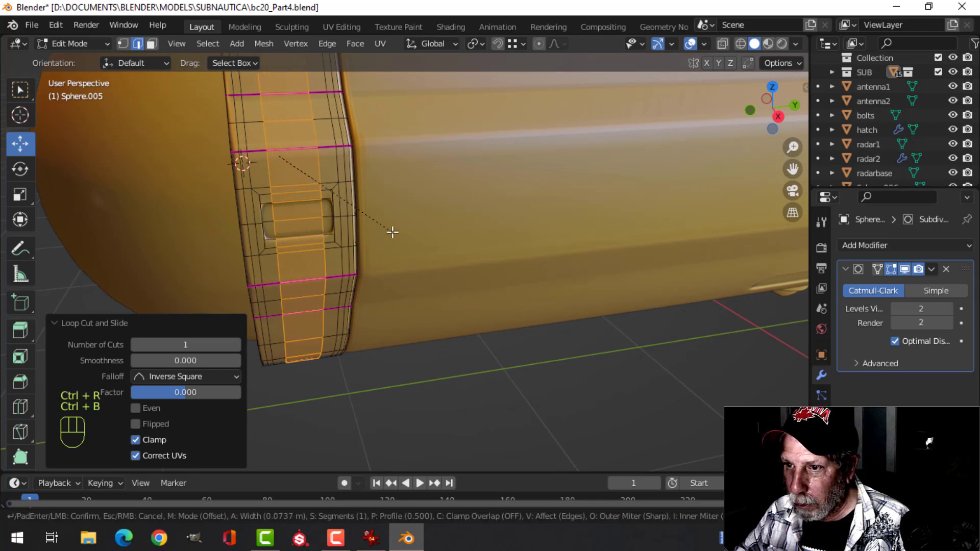
{"action": "left_click", "coordinate": [391, 232]}
Examine the shape of the positive X recess in Object Mode and return to Edit Mode.
{"action": "key", "text": "Tab"}
{"action": "scroll", "coordinate": [335, 238], "scroll_direction": "down", "scroll_amount": 3}
{"action": "key", "text": "alt+a"}
{"action": "middle_click_drag", "start_coordinate": [338, 237], "coordinate": [363, 259]}
{"action": "scroll", "coordinate": [339, 223], "scroll_direction": "up", "scroll_amount": 4}
{"action": "scroll", "coordinate": [350, 252], "scroll_direction": "up", "scroll_amount": 3}
{"action": "key", "text": "Tab"}
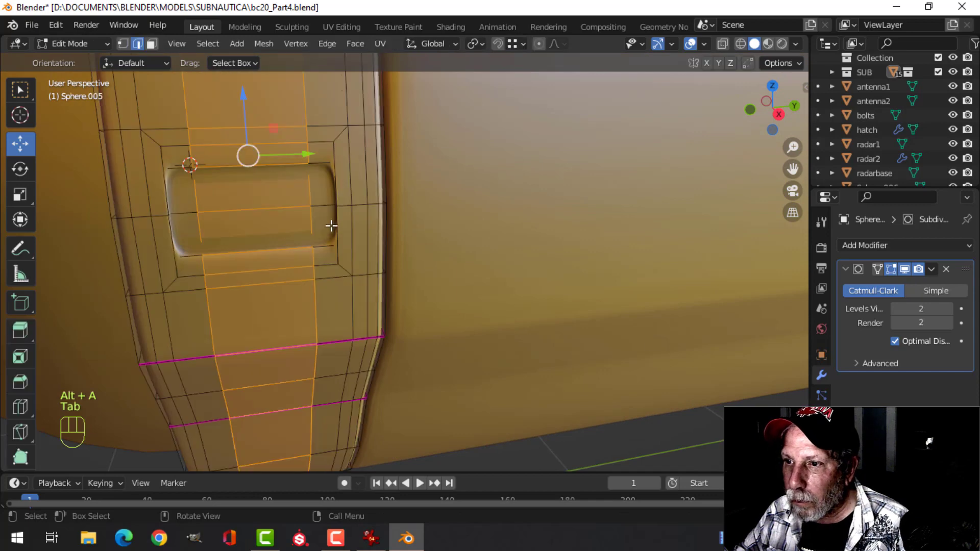
Tighten the edge loop around the positive X recess, scaling it to about 0.82 along Z and about 1.09 along Y.
{"action": "scroll", "coordinate": [331, 233], "scroll_direction": "up", "scroll_amount": 2}
{"action": "key", "text": "alt+a"}
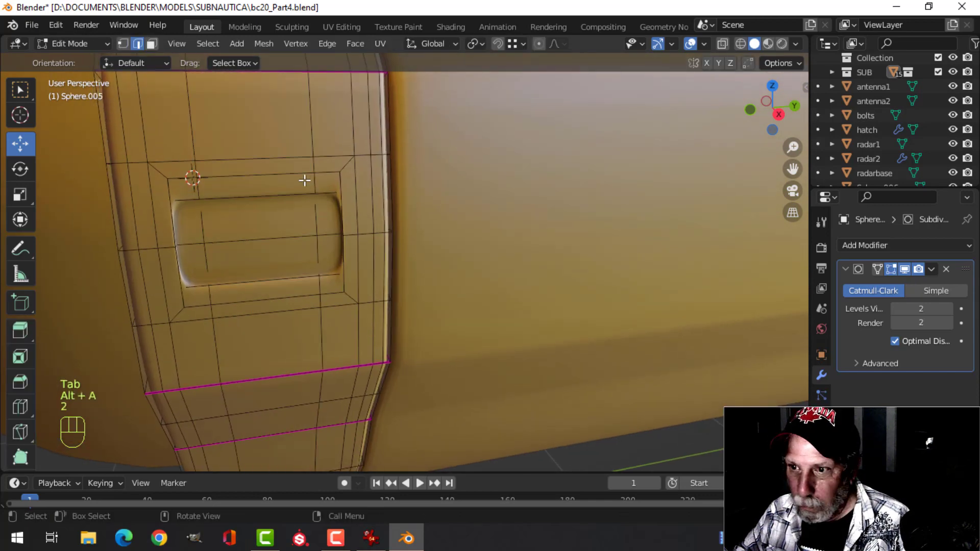
{"action": "left_click", "coordinate": [260, 174], "text": "alt+shift"}
{"action": "key", "text": "s"}
{"action": "key", "text": "z"}
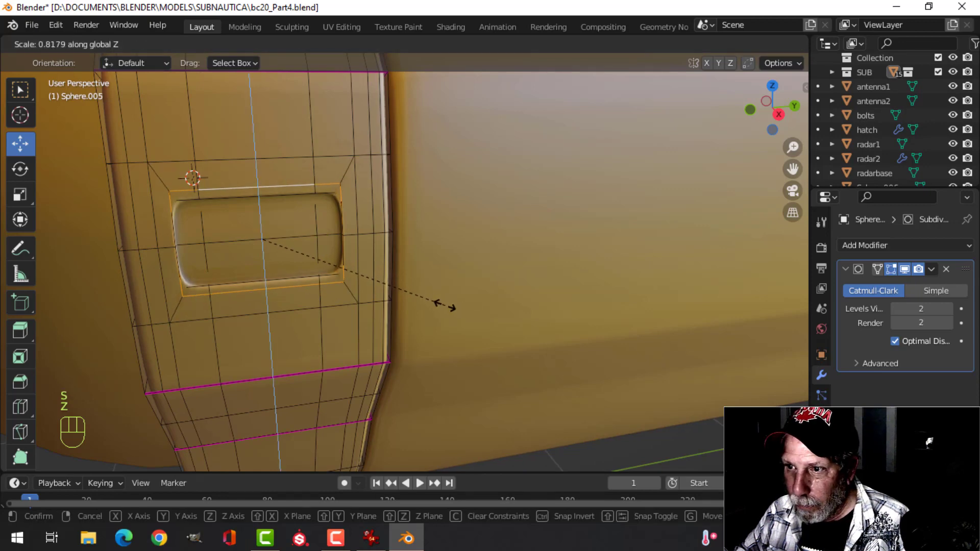
{"action": "left_click", "coordinate": [445, 307]}
{"action": "key", "text": "s"}
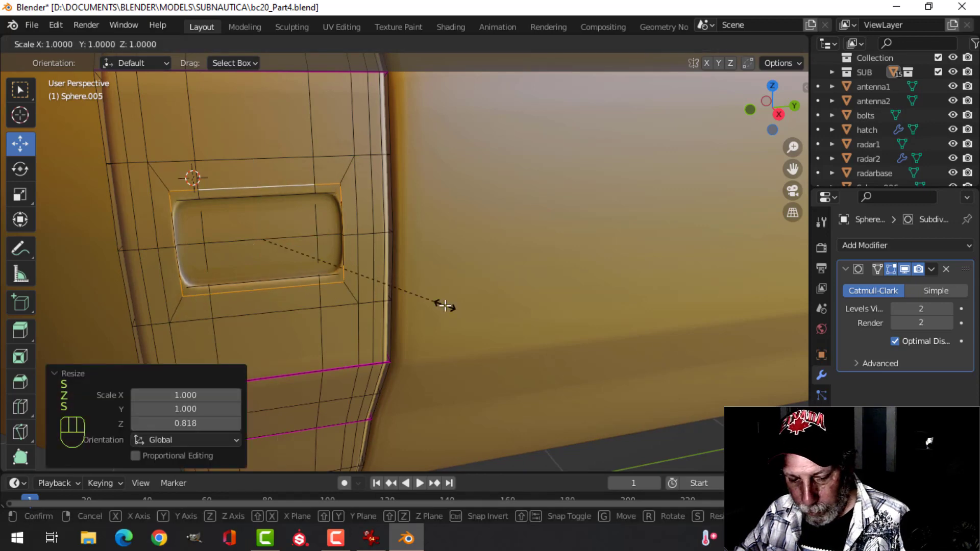
{"action": "key", "text": "y"}
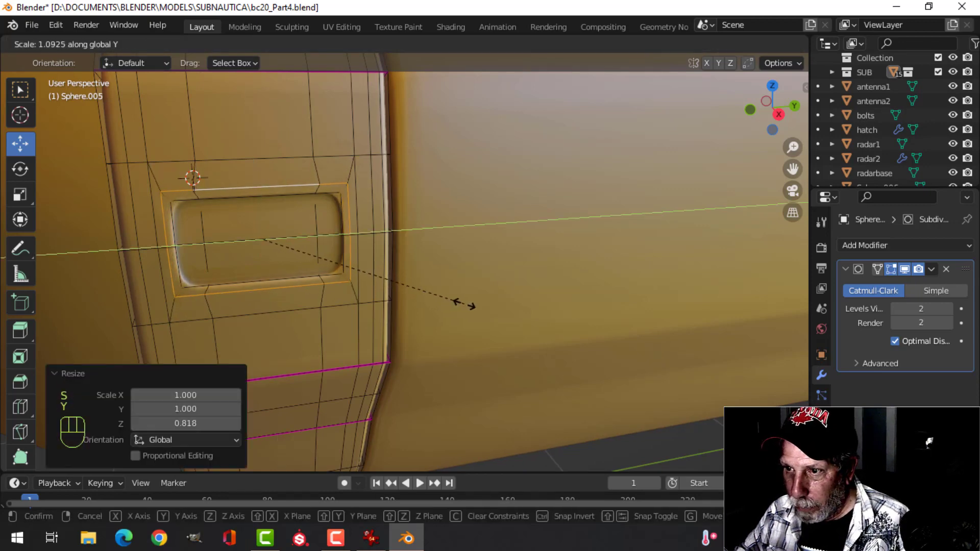
{"action": "left_click", "coordinate": [466, 303]}
Check how the tightened rim of the recess looks outside Edit Mode, and resume mesh editing.
{"action": "key", "text": "Tab"}
{"action": "scroll", "coordinate": [398, 287], "scroll_direction": "down", "scroll_amount": 5}
{"action": "mouse_move", "coordinate": [398, 287]}
{"action": "middle_mouse_down"}
{"action": "mouse_move", "coordinate": [428, 286]}
{"action": "mouse_move", "coordinate": [429, 269]}
{"action": "mouse_move", "coordinate": [442, 288]}
{"action": "middle_mouse_up"}
{"action": "key", "text": "Tab"}
{"action": "scroll", "coordinate": [442, 289], "scroll_direction": "up", "scroll_amount": 4}
{"action": "key", "text": "alt+a"}
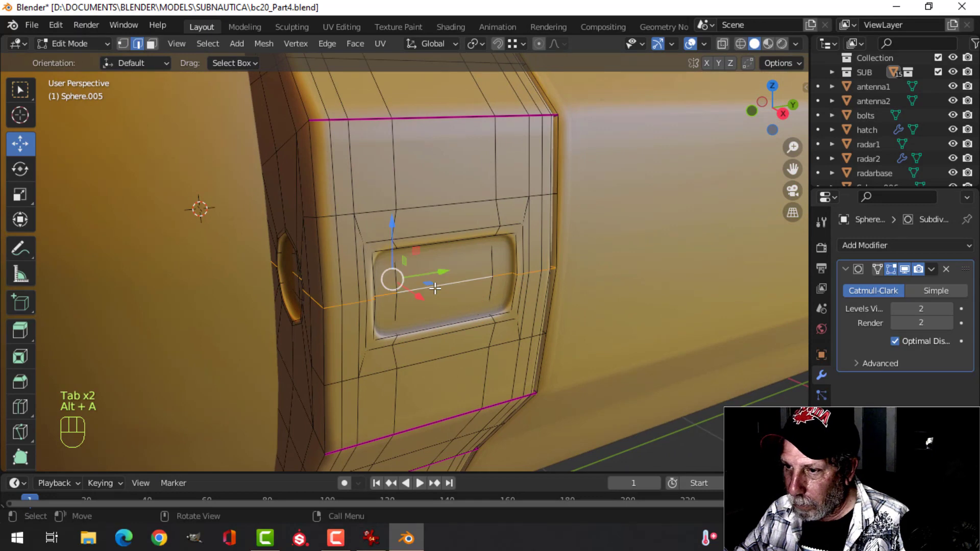
{"action": "key", "text": "alt+a"}
{"action": "key", "text": "3"}
{"action": "key", "text": "c"}
{"action": "left_click_drag", "start_coordinate": [400, 306], "coordinate": [396, 282]}
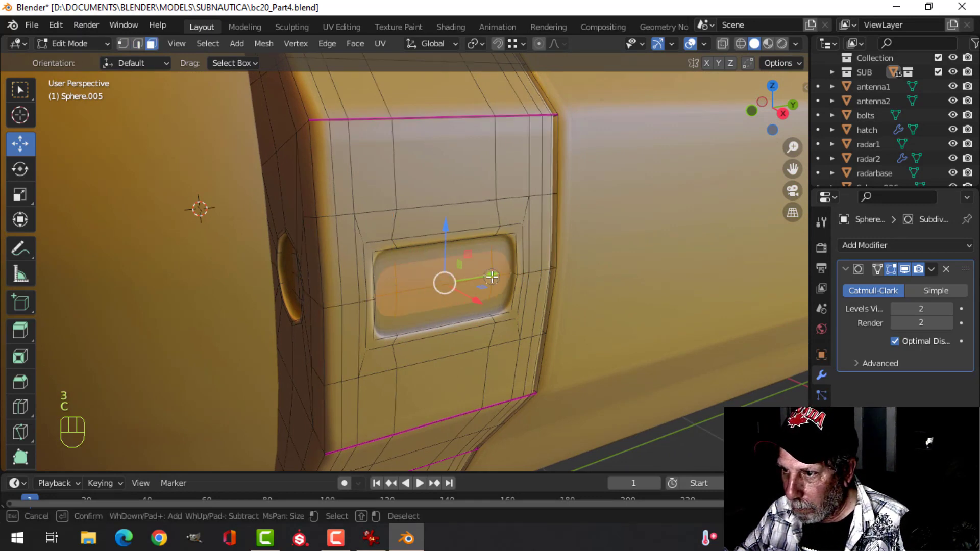
{"action": "left_click", "coordinate": [542, 298]}
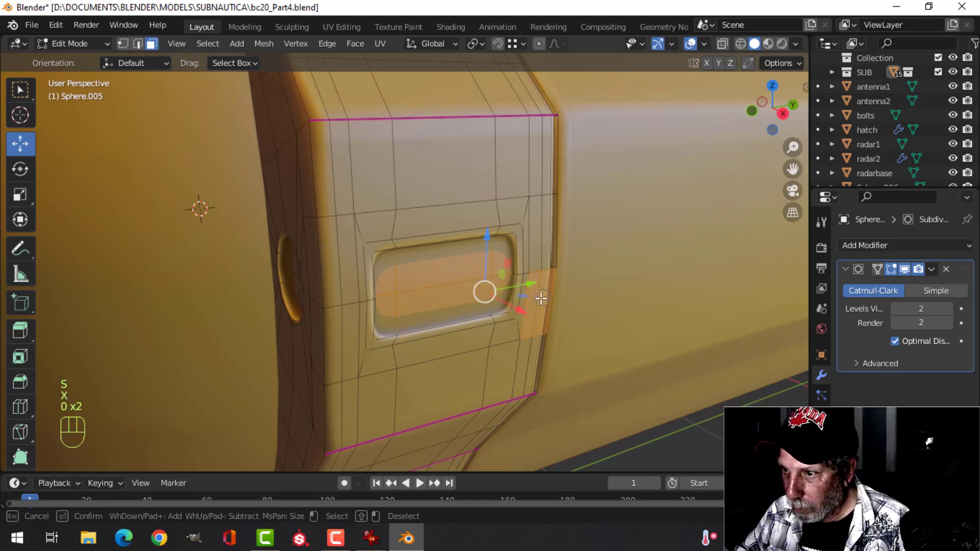
{"action": "middle_click_drag", "start_coordinate": [491, 304], "coordinate": [479, 306]}
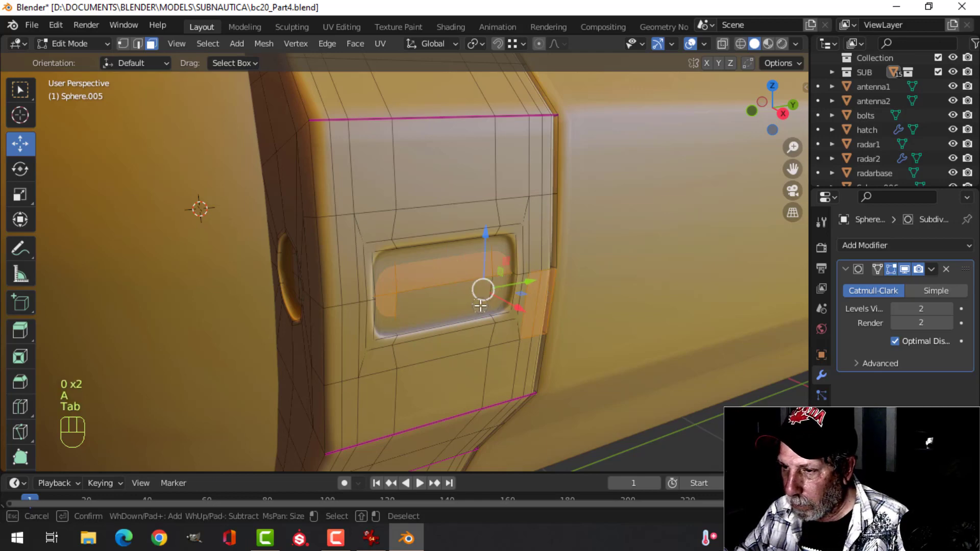
{"action": "key", "text": "Escape"}
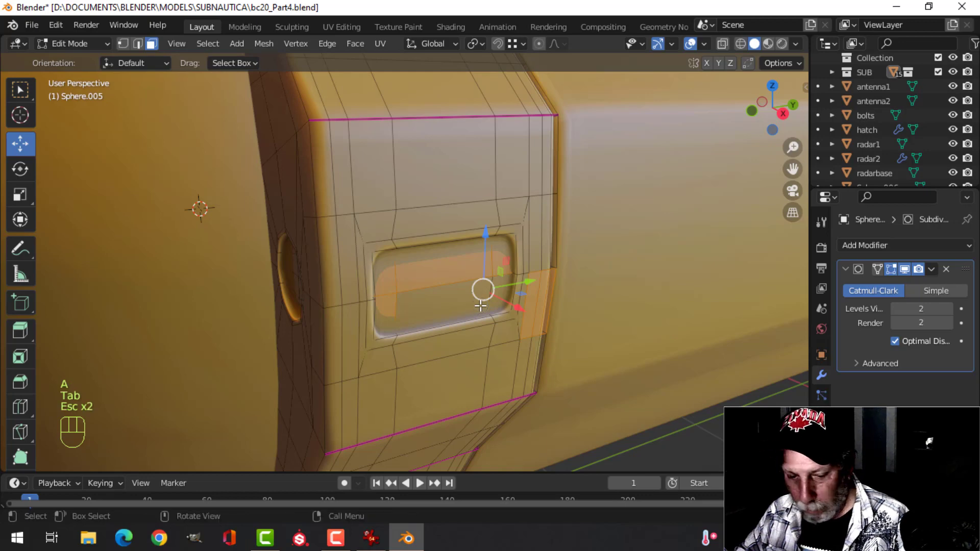
Clear the selection and select all floor faces of the positive X side recess.
{"action": "key", "text": "alt+a"}
{"action": "middle_click_drag", "start_coordinate": [472, 306], "coordinate": [407, 275]}
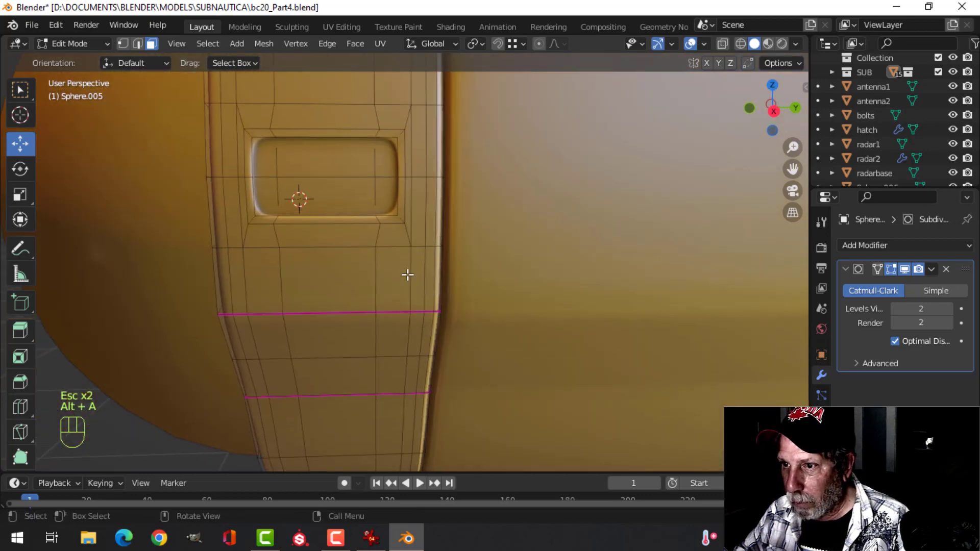
{"action": "key", "text": "c"}
{"action": "left_click_drag", "start_coordinate": [291, 193], "coordinate": [278, 172]}
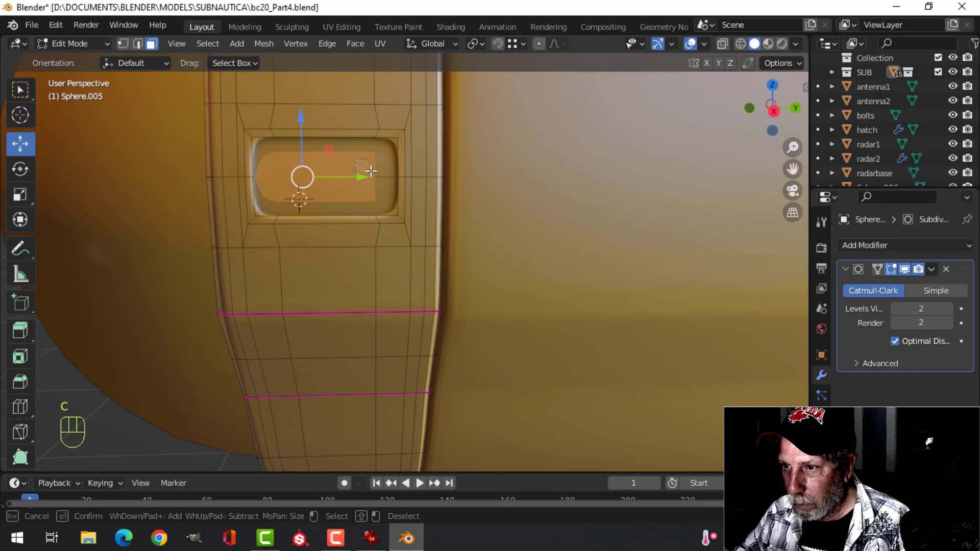
{"action": "key", "text": "Escape"}
Flatten the selected floor faces of the positive X recess by scaling them to 0 along X about the median point.
{"action": "middle_click_drag", "start_coordinate": [431, 234], "coordinate": [493, 256]}
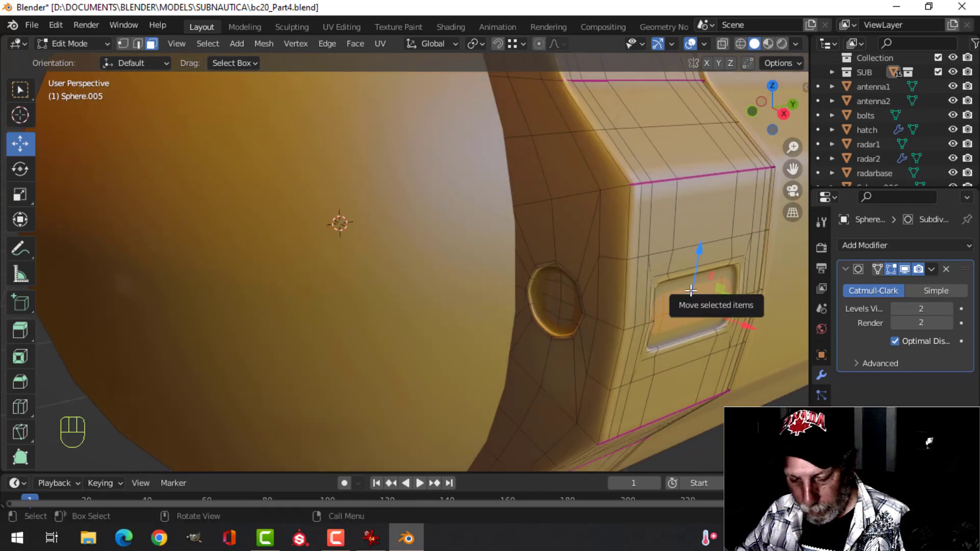
{"action": "key", "text": "period"}
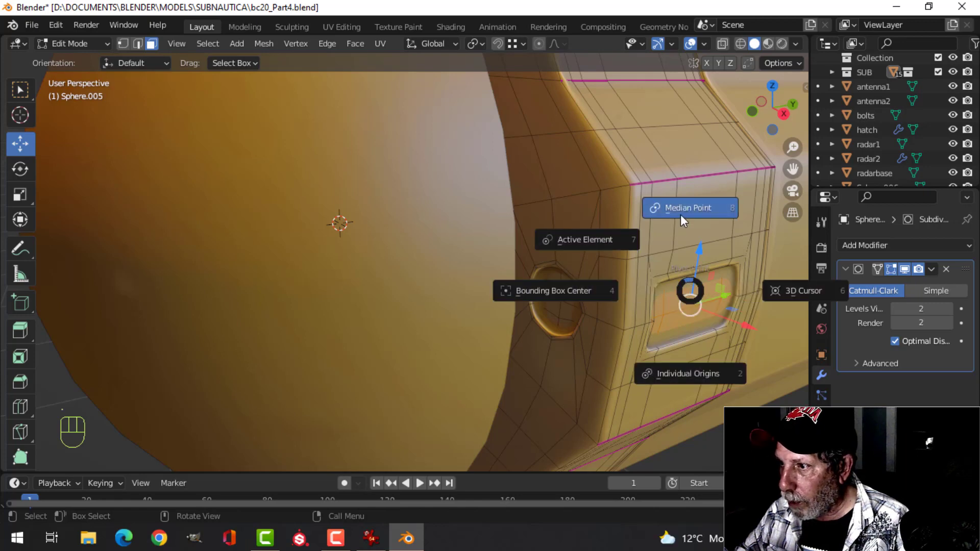
{"action": "left_click", "coordinate": [317, 319]}
{"action": "middle_click_drag", "start_coordinate": [546, 328], "coordinate": [509, 318], "text": "shift"}
{"action": "key", "text": "s"}
{"action": "key", "text": "x"}
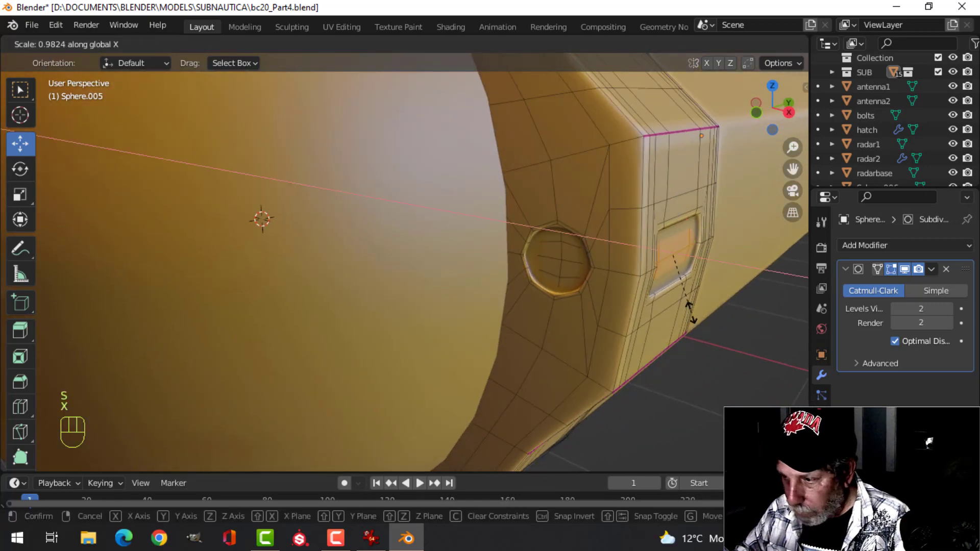
{"action": "left_click", "coordinate": [690, 312]}
{"action": "key", "text": "Tab"}
{"action": "middle_click_drag", "start_coordinate": [671, 298], "coordinate": [590, 295]}
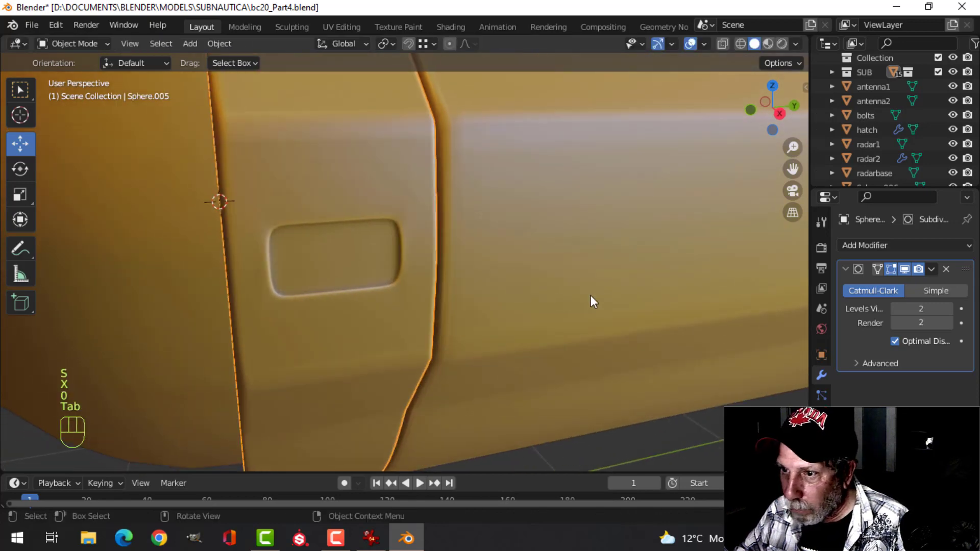
{"action": "key", "text": "alt+a"}
{"action": "scroll", "coordinate": [424, 287], "scroll_direction": "down", "scroll_amount": 3}
{"action": "mouse_move", "coordinate": [416, 287]}
{"action": "middle_mouse_down"}
{"action": "mouse_move", "coordinate": [528, 236]}
{"action": "mouse_move", "coordinate": [690, 276]}
{"action": "mouse_move", "coordinate": [387, 290]}
{"action": "mouse_move", "coordinate": [376, 277]}
{"action": "mouse_move", "coordinate": [375, 314]}
{"action": "mouse_move", "coordinate": [387, 271]}
{"action": "middle_mouse_up"}
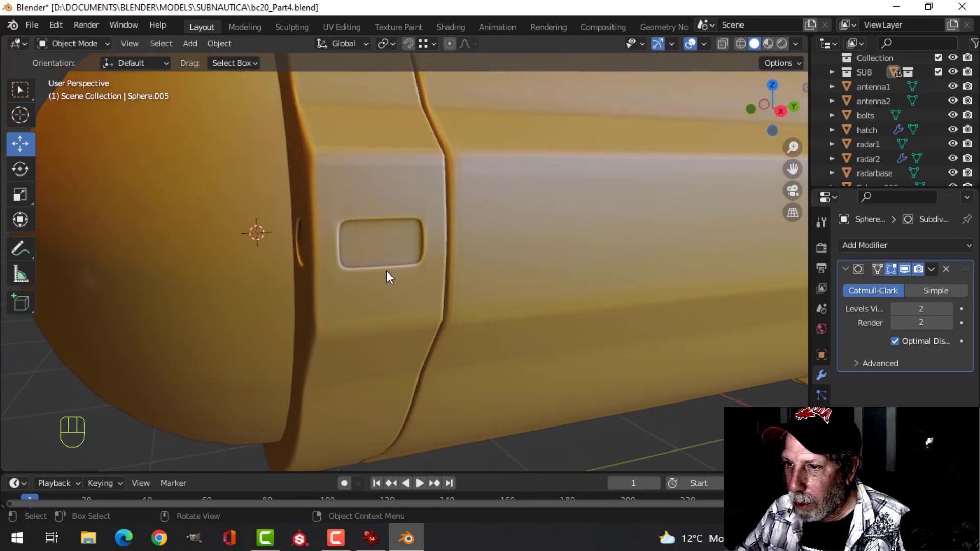
Reselect the floor faces of the positive X recess and move them about -0.0105 m along X.
{"action": "key", "text": "Tab"}
{"action": "key", "text": "alt+a"}
{"action": "scroll", "coordinate": [422, 291], "scroll_direction": "up", "scroll_amount": 4}
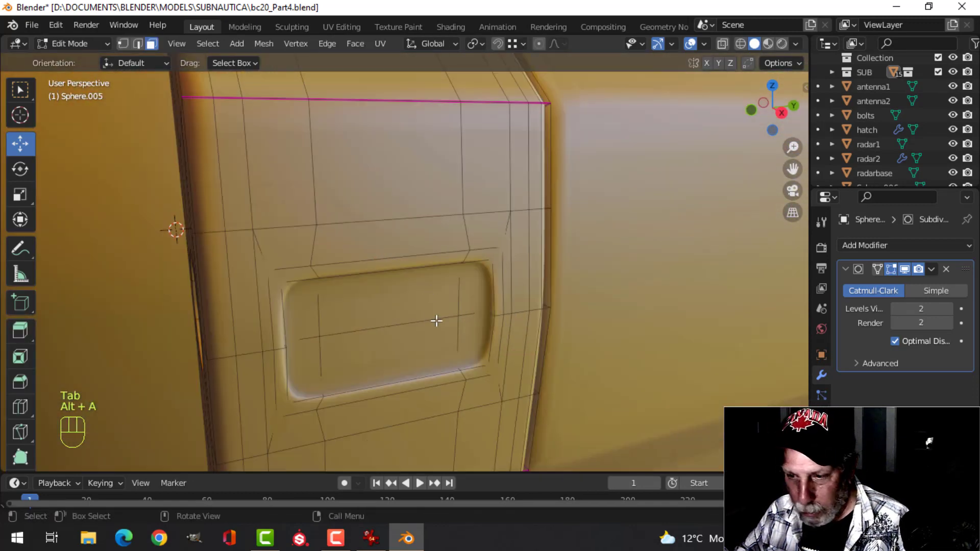
{"action": "key", "text": "c"}
{"action": "left_click_drag", "start_coordinate": [330, 339], "coordinate": [317, 325]}
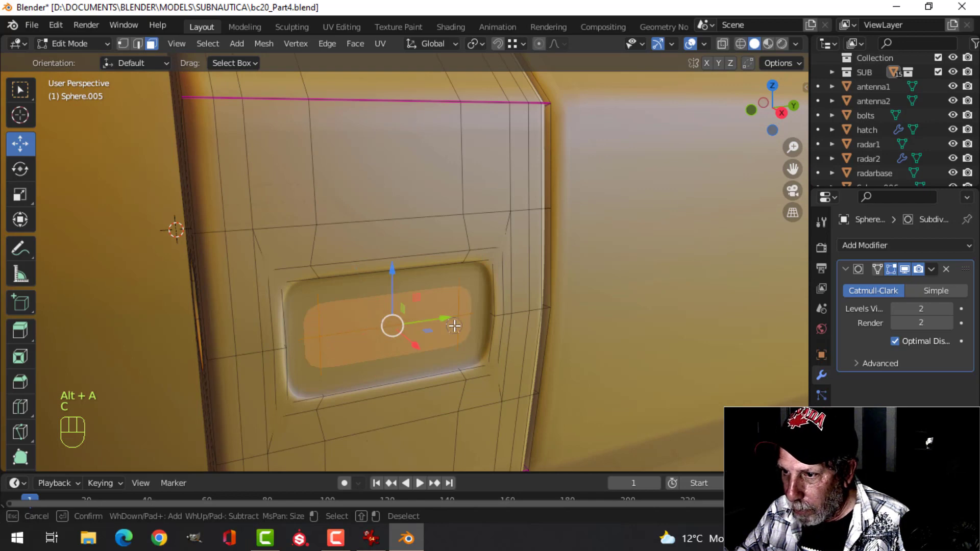
{"action": "key", "text": "Escape"}
{"action": "middle_click_drag", "start_coordinate": [458, 323], "coordinate": [582, 363]}
{"action": "left_click_drag", "start_coordinate": [650, 339], "coordinate": [636, 332]}
{"action": "scroll", "coordinate": [676, 337], "scroll_direction": "up", "scroll_amount": 1}
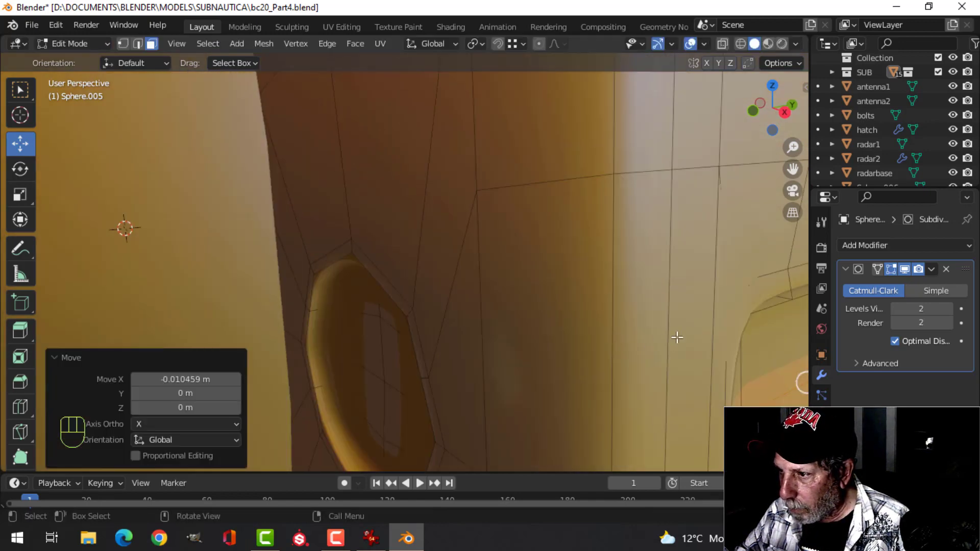
{"action": "scroll", "coordinate": [693, 334], "scroll_direction": "down", "scroll_amount": 1}
{"action": "middle_click_drag", "start_coordinate": [692, 334], "coordinate": [632, 303], "text": "shift"}
Add a loop cut around the inner walls of the positive X recess and view the result in Object Mode.
{"action": "key", "text": "ctrl+r"}
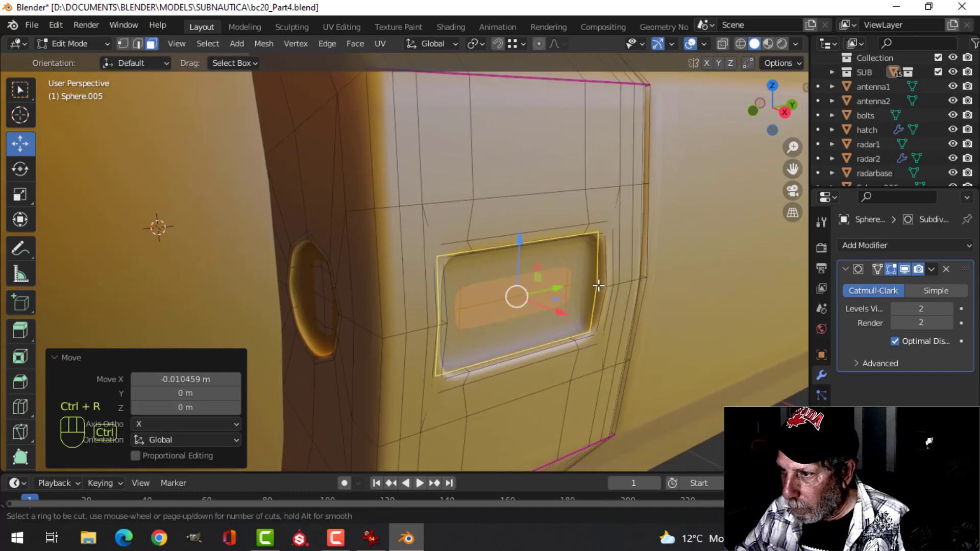
{"action": "left_click", "coordinate": [597, 285]}
{"action": "left_click", "coordinate": [592, 285]}
{"action": "key", "text": "Tab"}
{"action": "scroll", "coordinate": [608, 296], "scroll_direction": "down", "scroll_amount": 5}
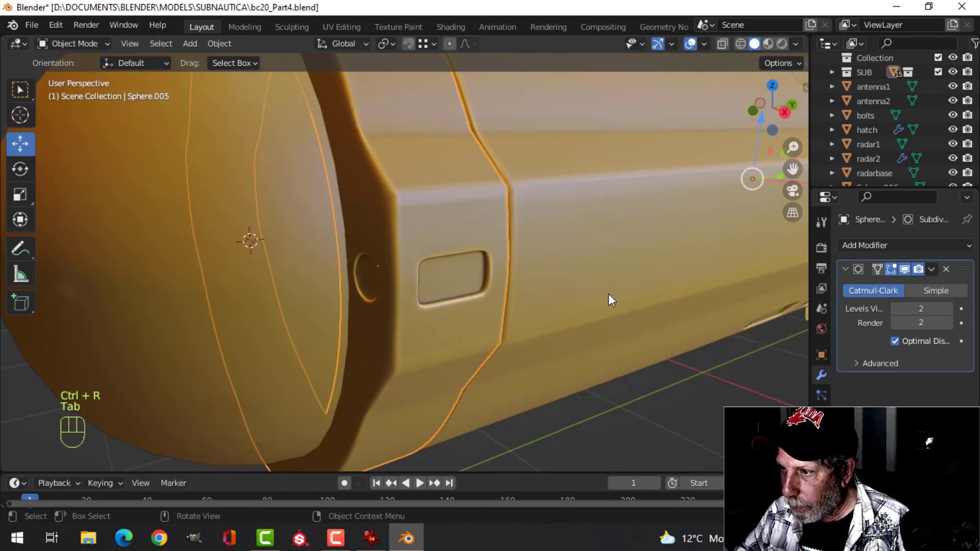
{"action": "key", "text": "alt+a"}
{"action": "middle_click_drag", "start_coordinate": [607, 296], "coordinate": [510, 286]}
{"action": "scroll", "coordinate": [434, 281], "scroll_direction": "down", "scroll_amount": 1}
Isolate the front ring in local view and set up a wireframe top view of it in Edit Mode.
{"action": "left_click", "coordinate": [486, 216]}
{"action": "middle_click_drag", "start_coordinate": [645, 254], "coordinate": [573, 221]}
{"action": "key", "text": "slash"}
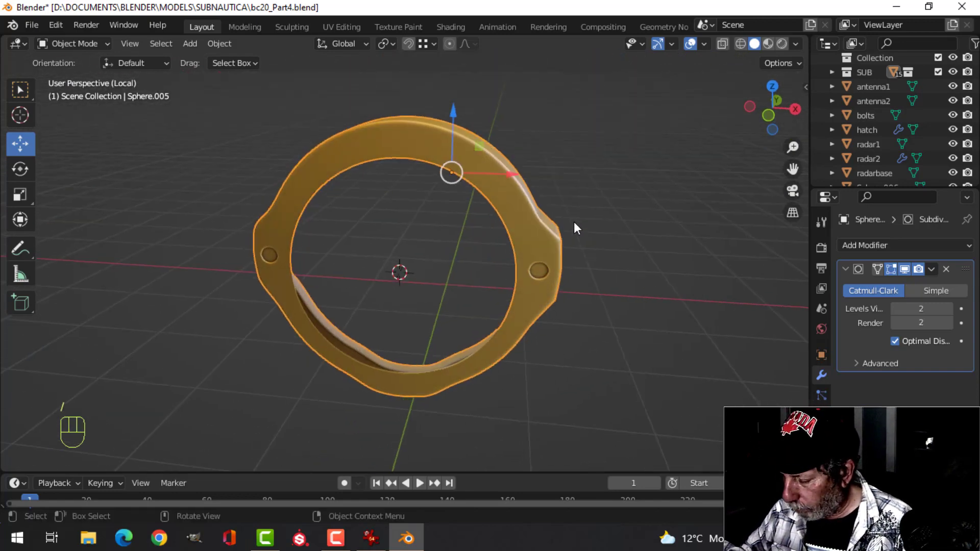
{"action": "key", "text": "KP_7"}
{"action": "key", "text": "Tab"}
{"action": "key", "text": "z"}
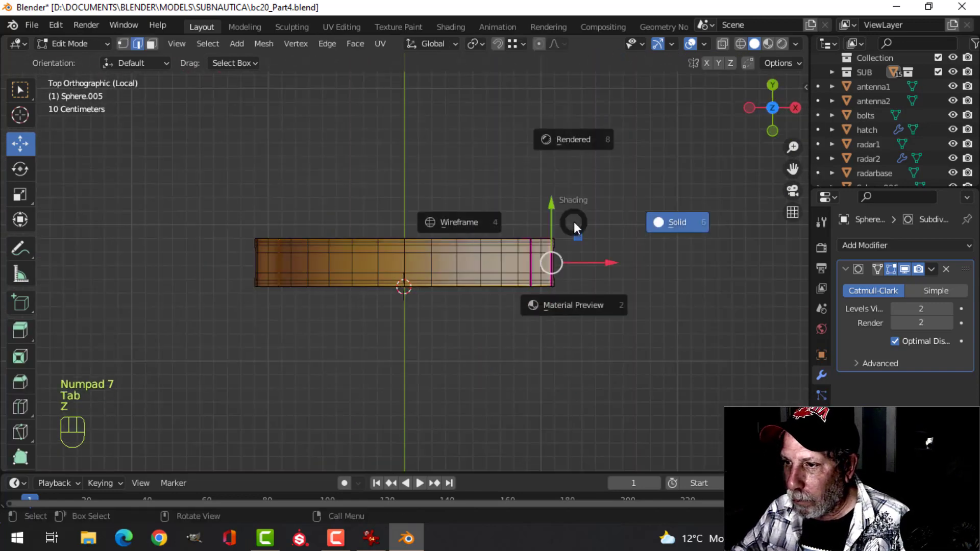
{"action": "left_click", "coordinate": [464, 224]}
Delete the negative X half of the ring's mesh up to the centre line.
{"action": "key", "text": "alt+a"}
{"action": "key", "text": "b"}
{"action": "left_click_drag", "start_coordinate": [189, 164], "coordinate": [398, 371]}
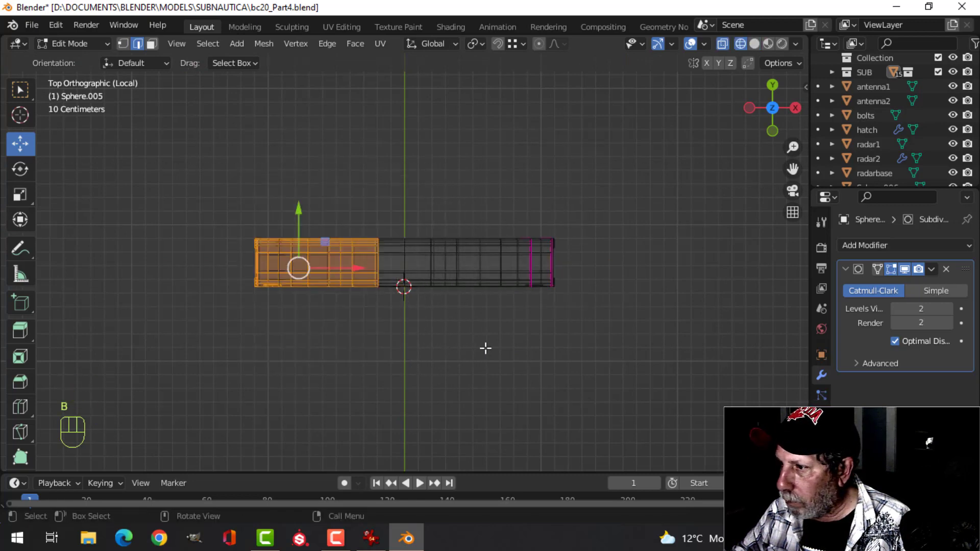
{"action": "key", "text": "x"}
{"action": "left_click", "coordinate": [485, 332]}
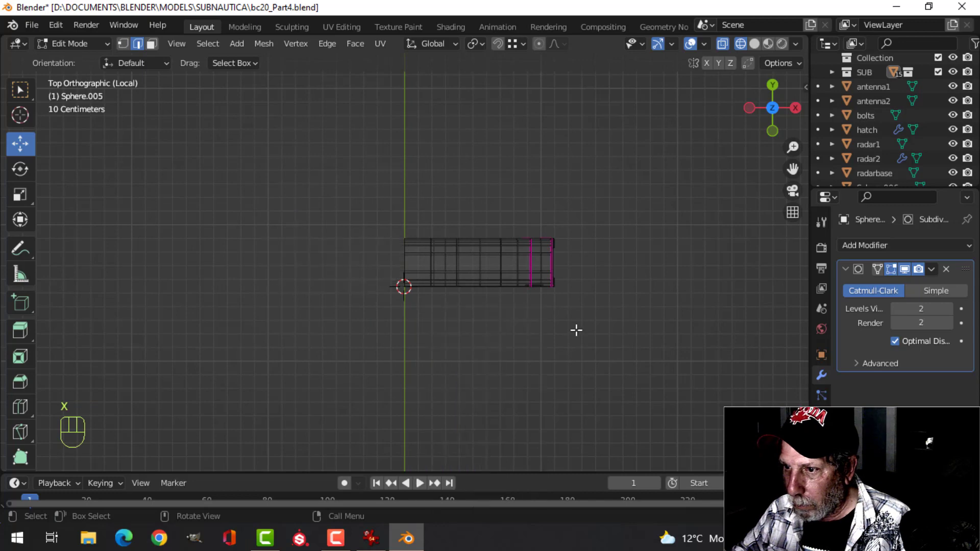
Add a Mirror modifier on the X axis with Clipping enabled to the half ring and restore solid shading.
{"action": "left_click", "coordinate": [871, 247]}
{"action": "left_click", "coordinate": [732, 412]}
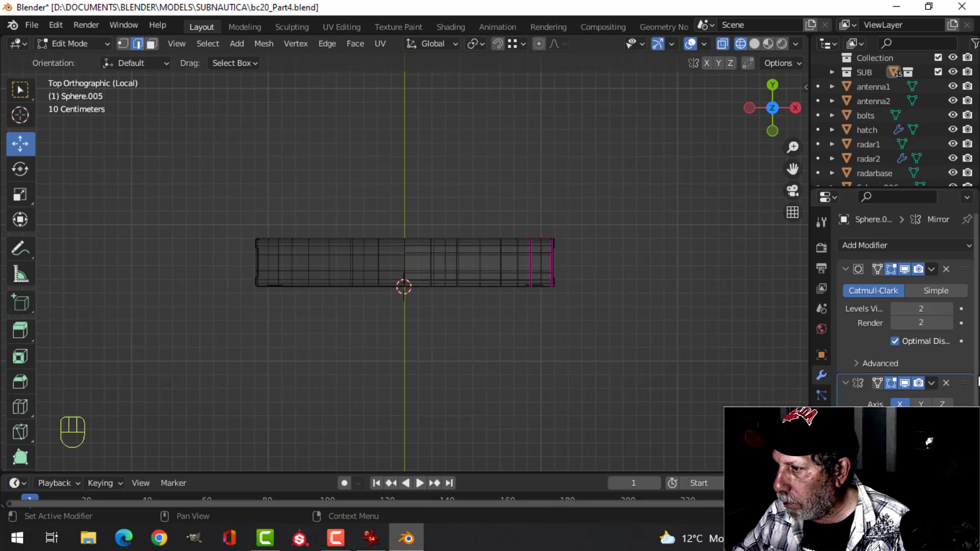
{"action": "scroll", "coordinate": [963, 339], "scroll_direction": "down", "scroll_amount": 5}
{"action": "key", "text": "z"}
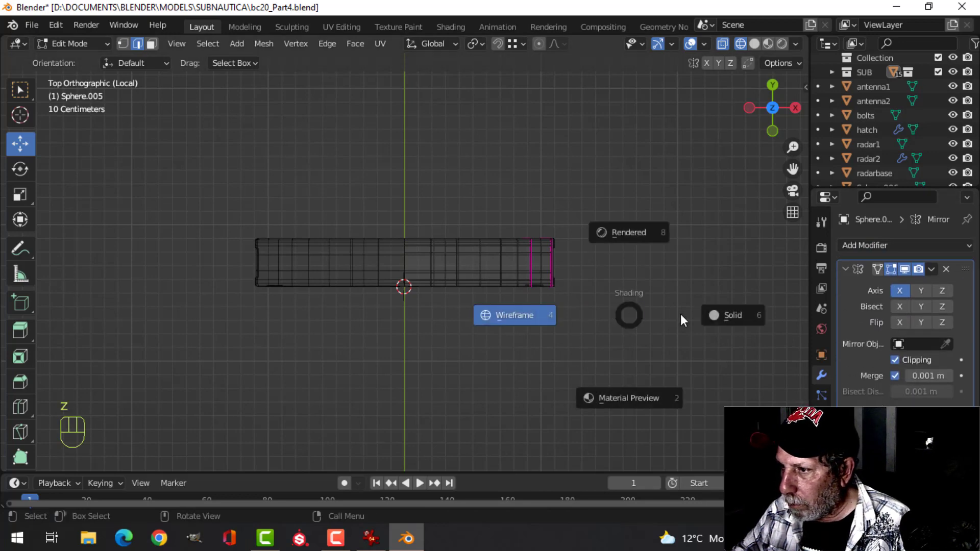
{"action": "left_click", "coordinate": [714, 316]}
Return to Object Mode and place the ring's Mirror modifier above its Subdivision modifier in the stack.
{"action": "mouse_move", "coordinate": [624, 322]}
{"action": "middle_mouse_down"}
{"action": "mouse_move", "coordinate": [648, 272]}
{"action": "mouse_move", "coordinate": [542, 271]}
{"action": "mouse_move", "coordinate": [503, 243]}
{"action": "mouse_move", "coordinate": [459, 155]}
{"action": "middle_mouse_up"}
{"action": "key", "text": "Tab"}
{"action": "key", "text": "alt+a"}
{"action": "left_click", "coordinate": [459, 155]}
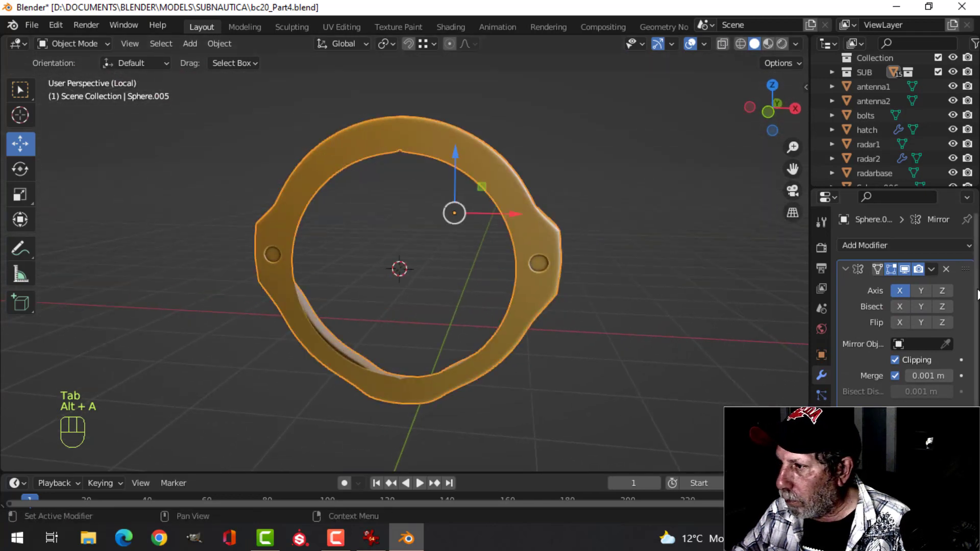
{"action": "scroll", "coordinate": [963, 407], "scroll_direction": "up", "scroll_amount": 5}
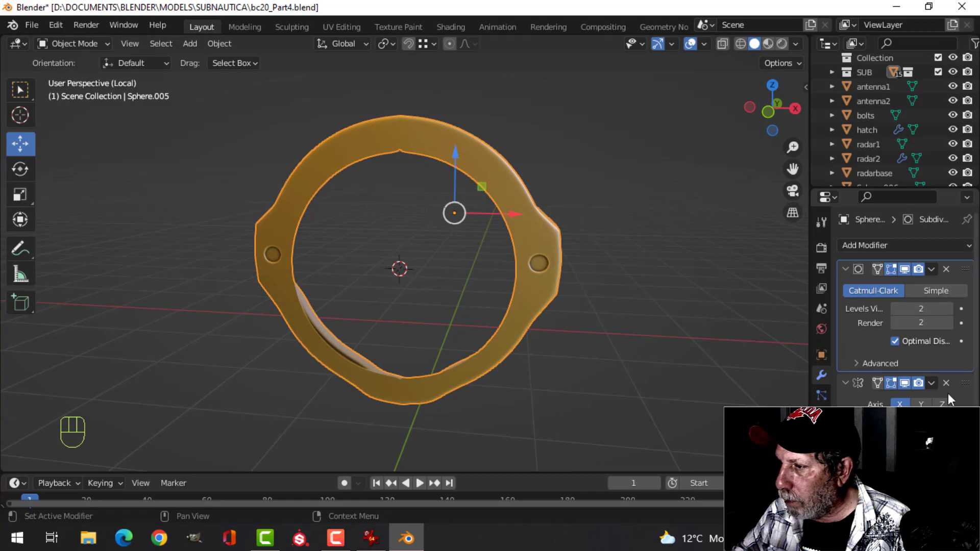
{"action": "left_click_drag", "start_coordinate": [965, 384], "coordinate": [964, 266]}
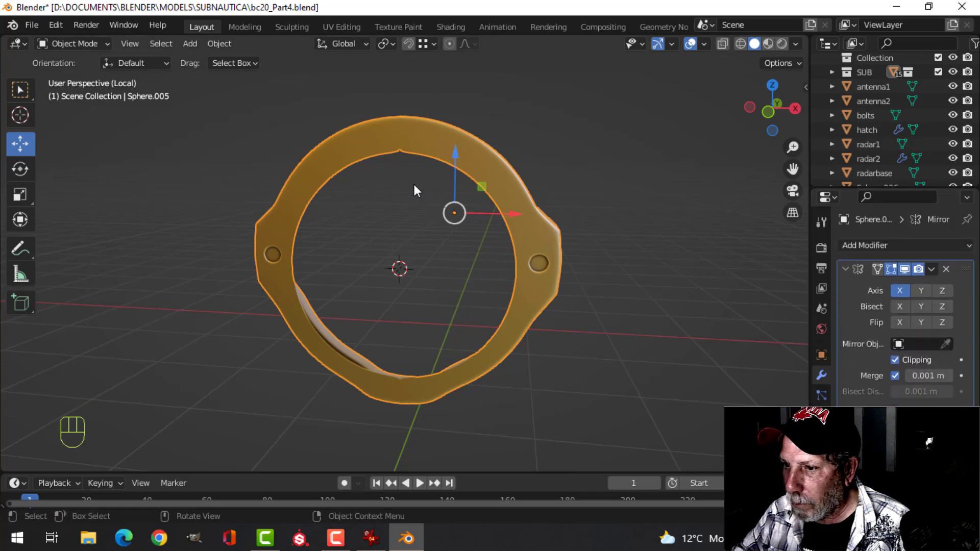
Close the notch at the ring's upper inner seam by moving its corner vertex about 0.018 m along X.
{"action": "middle_click_drag", "start_coordinate": [415, 189], "coordinate": [462, 253]}
{"action": "scroll", "coordinate": [414, 245], "scroll_direction": "up", "scroll_amount": 2}
{"action": "key", "text": "Tab"}
{"action": "middle_click_drag", "start_coordinate": [458, 204], "coordinate": [448, 153]}
{"action": "middle_click_drag", "start_coordinate": [448, 201], "coordinate": [454, 268], "text": "shift"}
{"action": "scroll", "coordinate": [456, 211], "scroll_direction": "up", "scroll_amount": 2}
{"action": "key", "text": "1"}
{"action": "scroll", "coordinate": [452, 263], "scroll_direction": "up", "scroll_amount": 4}
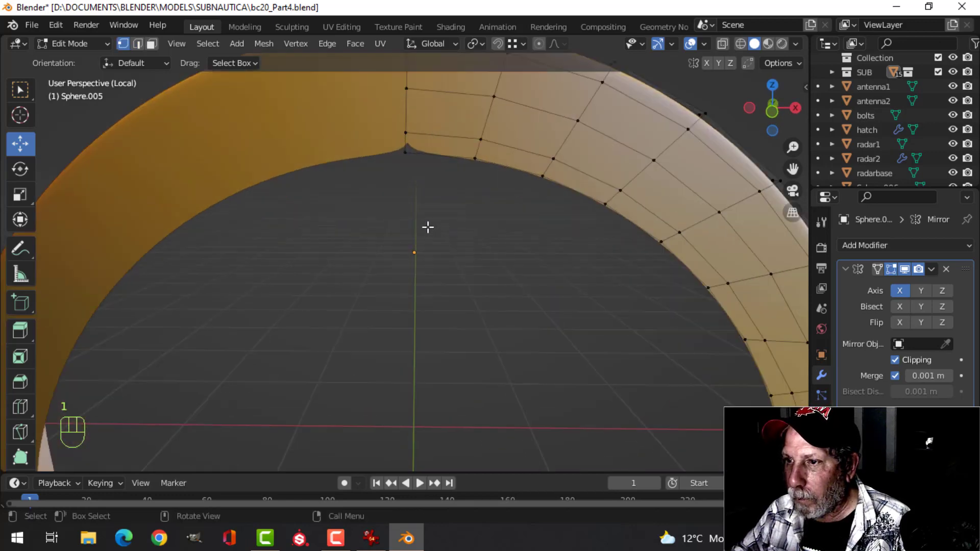
{"action": "middle_click_drag", "start_coordinate": [427, 227], "coordinate": [424, 351], "text": "shift"}
{"action": "scroll", "coordinate": [420, 316], "scroll_direction": "up", "scroll_amount": 3}
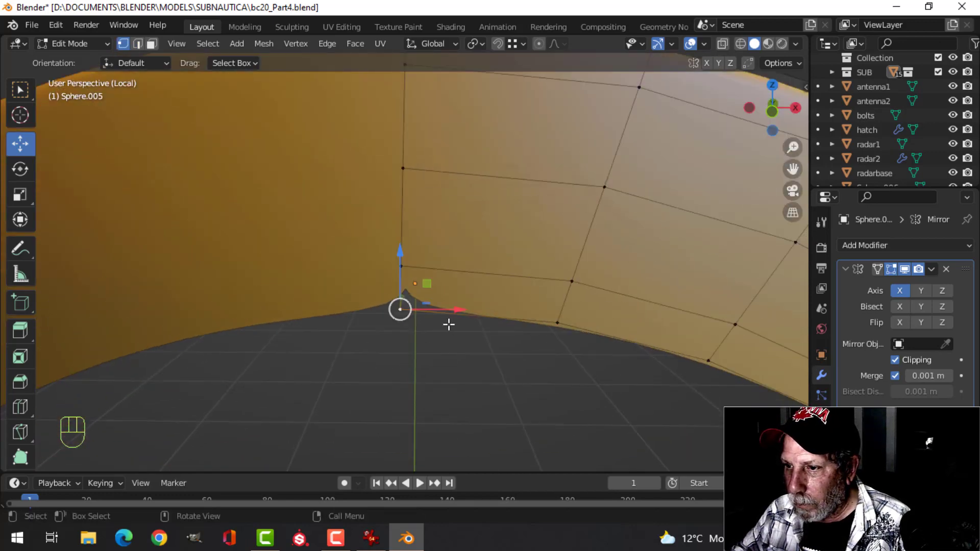
{"action": "left_click_drag", "start_coordinate": [458, 310], "coordinate": [477, 335]}
{"action": "key", "text": "ctrl+z"}
{"action": "scroll", "coordinate": [476, 335], "scroll_direction": "down", "scroll_amount": 4}
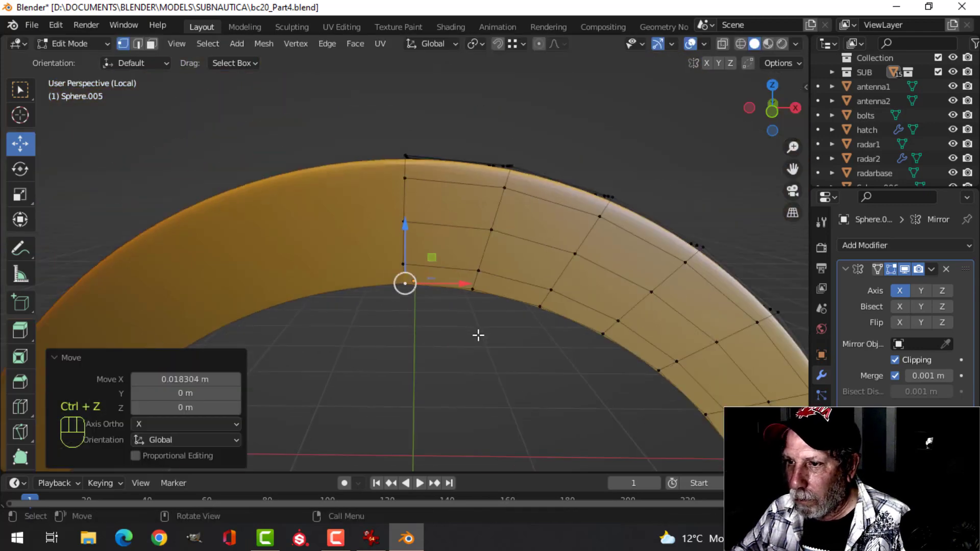
{"action": "key", "text": "Tab"}
{"action": "key", "text": "alt+a"}
Close the notch at the ring's lower inner seam by moving its stray vertex onto the mirror line.
{"action": "middle_click_drag", "start_coordinate": [496, 376], "coordinate": [446, 253]}
{"action": "scroll", "coordinate": [446, 250], "scroll_direction": "down", "scroll_amount": 2}
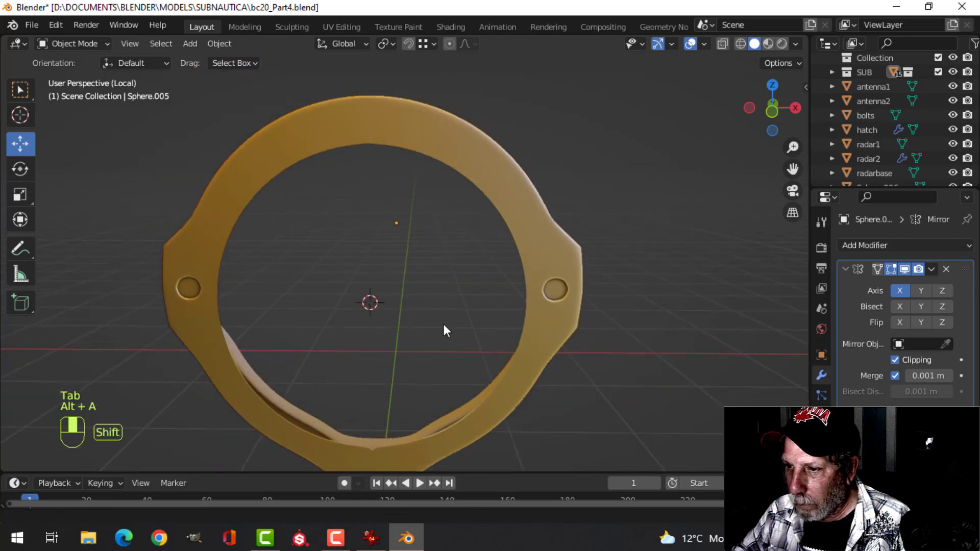
{"action": "middle_click_drag", "start_coordinate": [443, 324], "coordinate": [435, 271], "text": "shift"}
{"action": "middle_click_drag", "start_coordinate": [435, 323], "coordinate": [429, 284]}
{"action": "scroll", "coordinate": [400, 370], "scroll_direction": "up", "scroll_amount": 1}
{"action": "middle_click_drag", "start_coordinate": [400, 369], "coordinate": [396, 308], "text": "shift"}
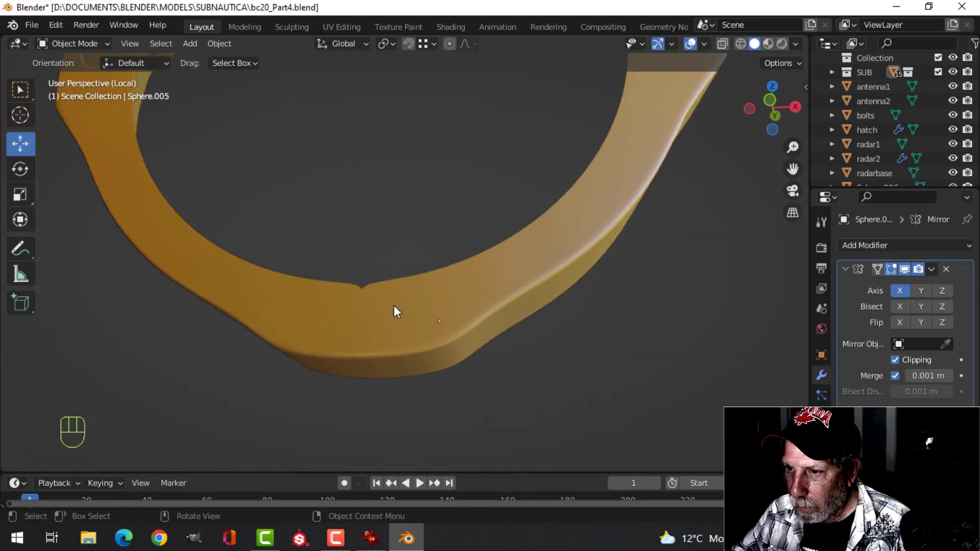
{"action": "key", "text": "Tab"}
{"action": "left_click_drag", "start_coordinate": [435, 290], "coordinate": [446, 295]}
{"action": "key", "text": "Tab"}
Leave local view and check the mirrored ring from the side and underneath on the full submarine.
{"action": "scroll", "coordinate": [475, 295], "scroll_direction": "down", "scroll_amount": 1}
{"action": "key", "text": "alt+a"}
{"action": "scroll", "coordinate": [485, 296], "scroll_direction": "down", "scroll_amount": 1}
{"action": "middle_click_drag", "start_coordinate": [500, 297], "coordinate": [511, 322]}
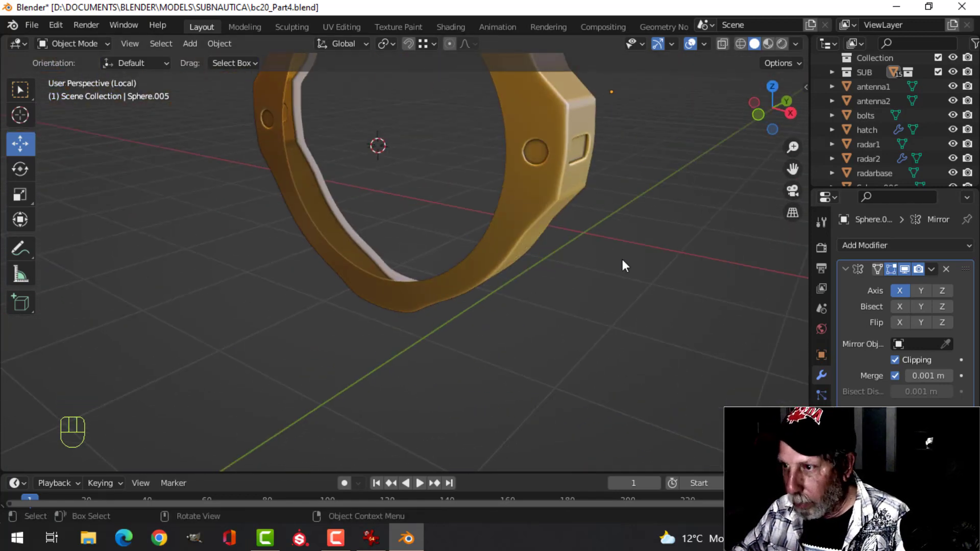
{"action": "key", "text": "KP_Divide"}
{"action": "middle_click_drag", "start_coordinate": [556, 268], "coordinate": [471, 189]}
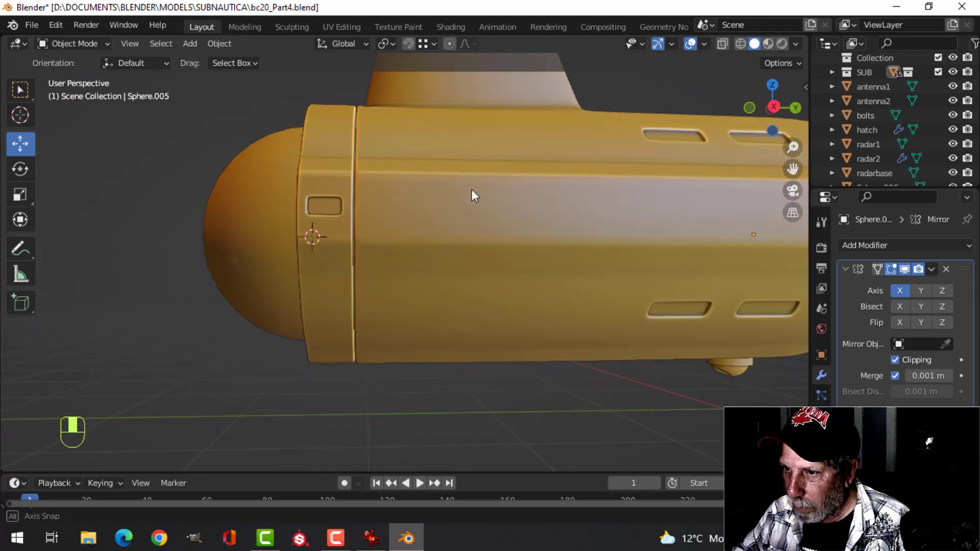
{"action": "scroll", "coordinate": [408, 244], "scroll_direction": "up", "scroll_amount": 3}
{"action": "middle_click_drag", "start_coordinate": [404, 247], "coordinate": [424, 175], "text": "shift"}
{"action": "scroll", "coordinate": [489, 279], "scroll_direction": "down", "scroll_amount": 3}
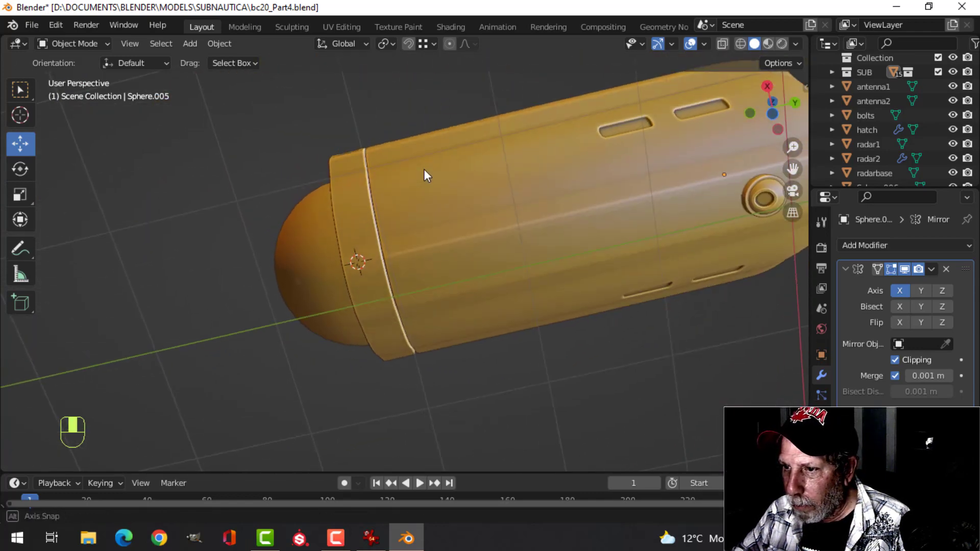
Apply a crease of 1.000 to the two cross edge lines flanking the middle one on the ring's underside.
{"action": "scroll", "coordinate": [407, 260], "scroll_direction": "up", "scroll_amount": 5}
{"action": "key", "text": "Tab"}
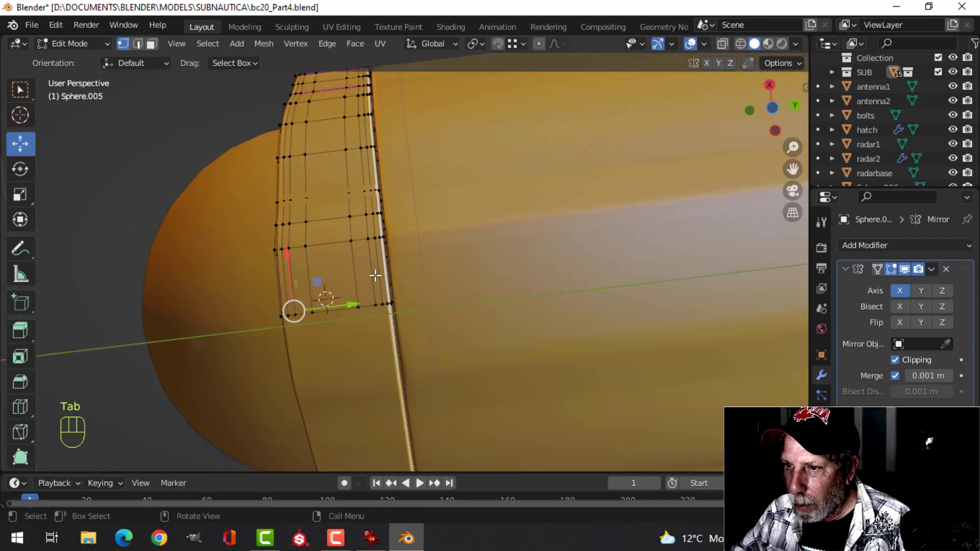
{"action": "scroll", "coordinate": [407, 278], "scroll_direction": "up", "scroll_amount": 2}
{"action": "key", "text": "alt+a"}
{"action": "key", "text": "2"}
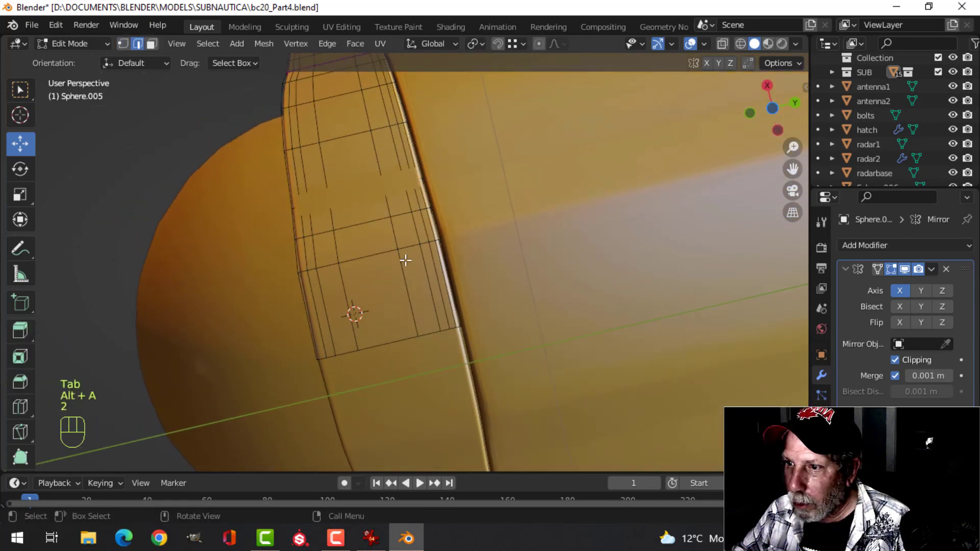
{"action": "left_click", "coordinate": [379, 222], "text": "alt+shift"}
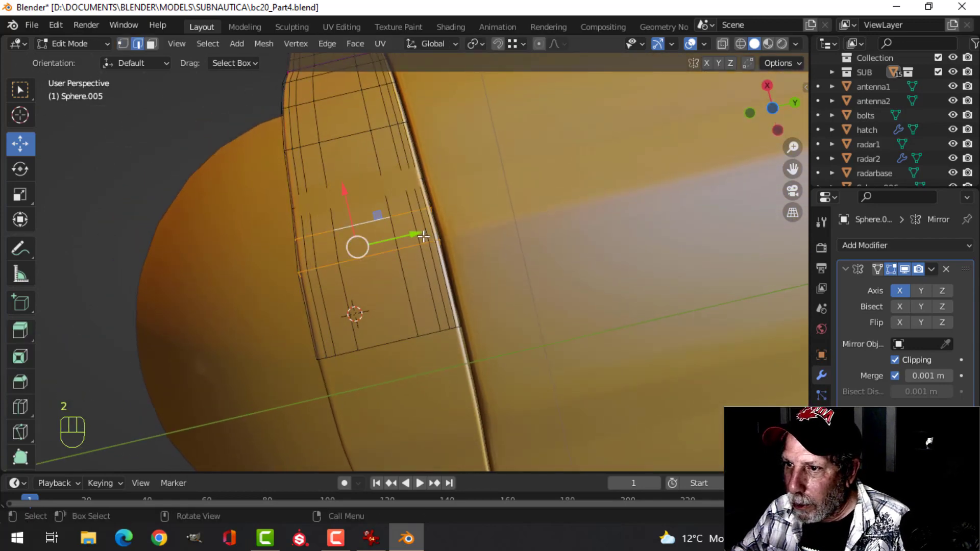
{"action": "key", "text": "ctrl+z"}
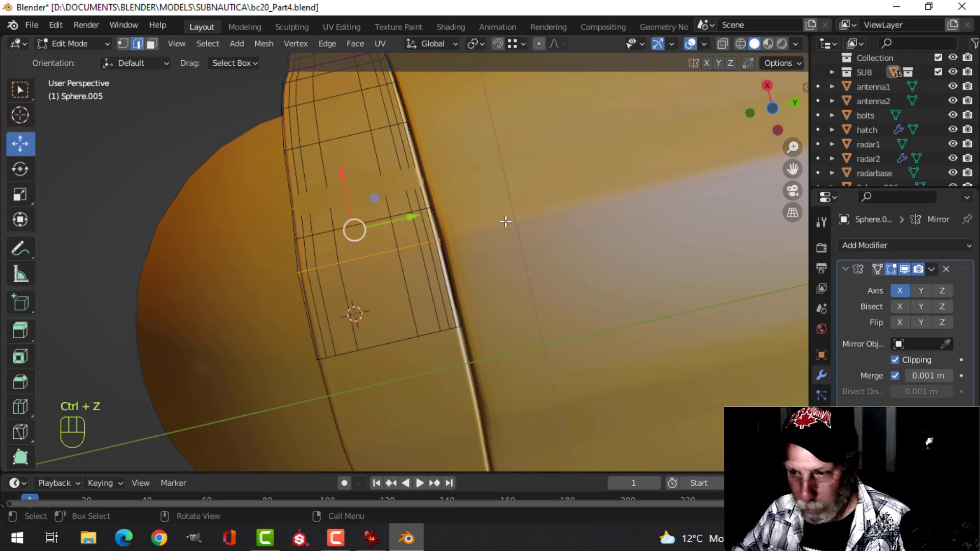
{"action": "key", "text": "shift+e"}
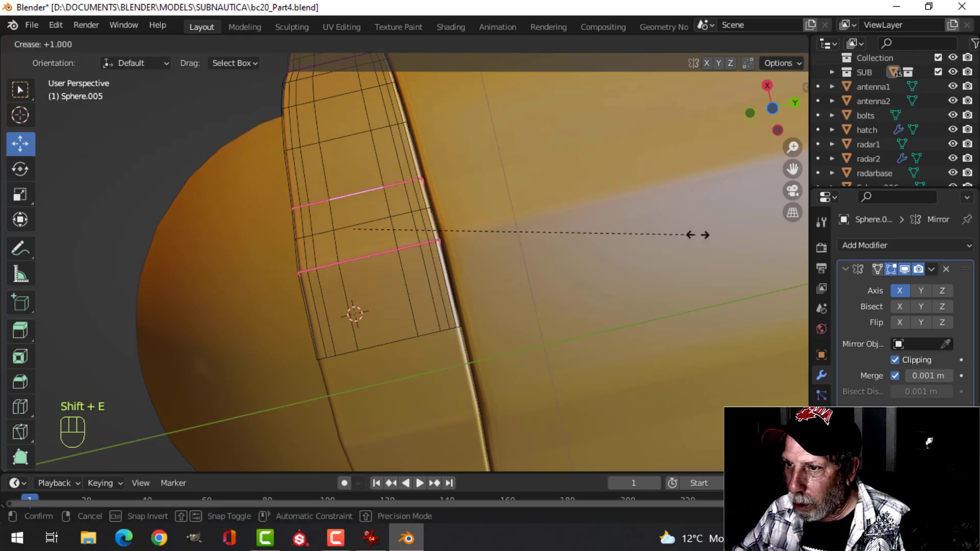
{"action": "left_click", "coordinate": [734, 232]}
Examine the creased underside and the side recess of the ring in Object Mode.
{"action": "key", "text": "Tab"}
{"action": "scroll", "coordinate": [577, 238], "scroll_direction": "down", "scroll_amount": 3}
{"action": "middle_click_drag", "start_coordinate": [577, 238], "coordinate": [485, 329]}
{"action": "key", "text": "alt+a"}
{"action": "middle_click_drag", "start_coordinate": [421, 296], "coordinate": [509, 389]}
{"action": "middle_click_drag", "start_coordinate": [531, 294], "coordinate": [509, 328]}
{"action": "scroll", "coordinate": [506, 314], "scroll_direction": "up", "scroll_amount": 4}
Snap the 3D cursor to the centre of the floor outline of the ring's rounded rectangular side recess.
{"action": "left_click", "coordinate": [396, 310]}
{"action": "key", "text": "Tab"}
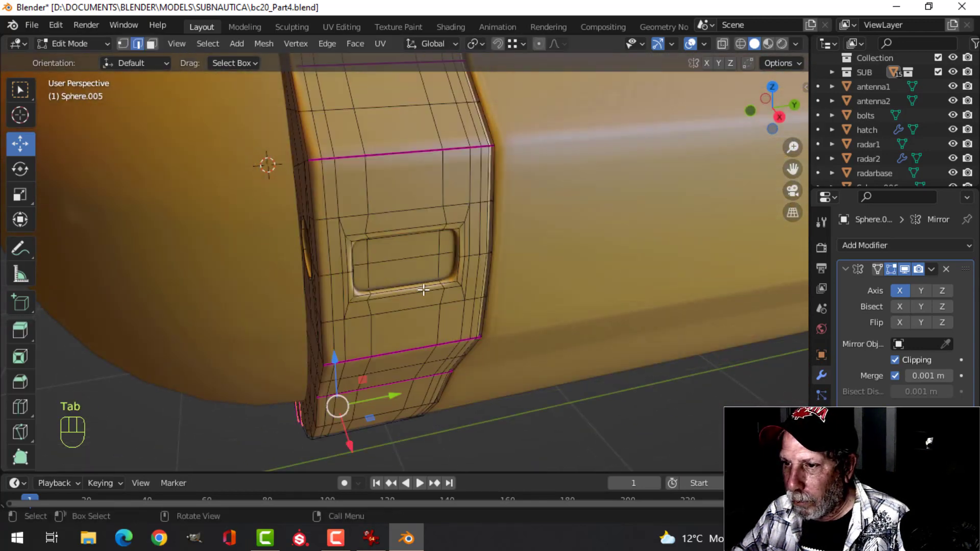
{"action": "middle_click_drag", "start_coordinate": [427, 289], "coordinate": [391, 274]}
{"action": "left_click", "coordinate": [351, 220]}
{"action": "middle_click_drag", "start_coordinate": [351, 221], "coordinate": [393, 257]}
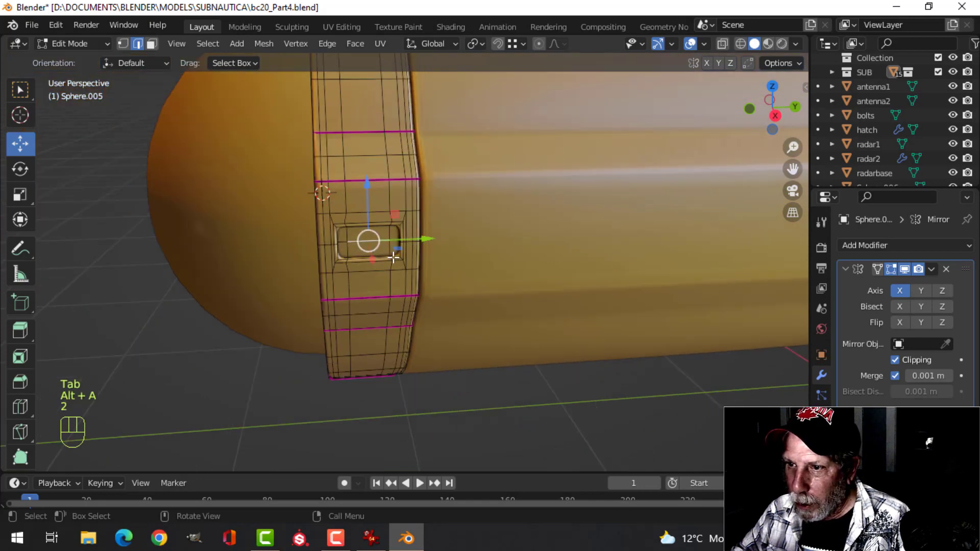
{"action": "key", "text": "shift+s"}
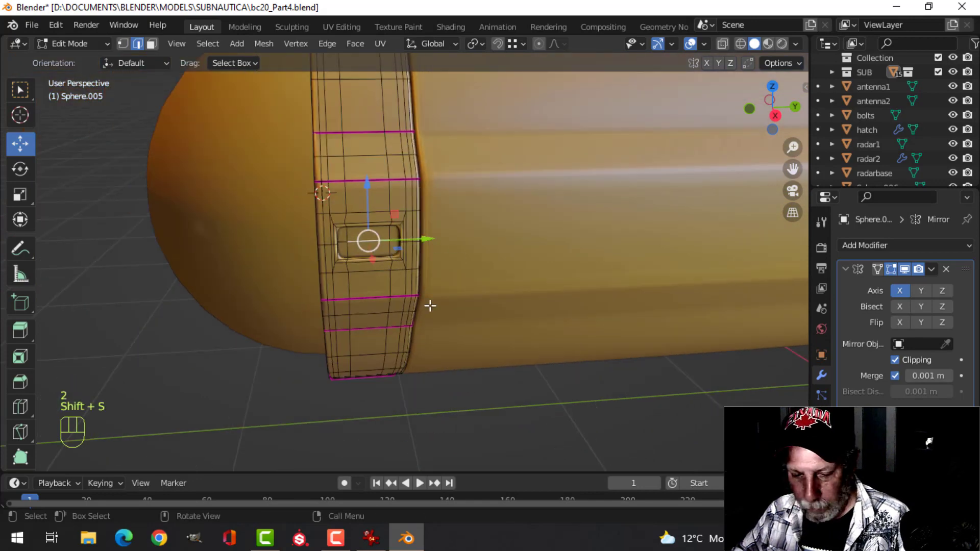
{"action": "key", "text": "shift+s"}
{"action": "left_click", "coordinate": [427, 390]}
Add a mesh plane at the recess centre and scale it to about 0.103 in Edit Mode.
{"action": "key", "text": "Tab"}
{"action": "mouse_move", "coordinate": [429, 263]}
{"action": "middle_mouse_down"}
{"action": "mouse_move", "coordinate": [542, 270]}
{"action": "mouse_move", "coordinate": [586, 243]}
{"action": "mouse_move", "coordinate": [439, 254]}
{"action": "middle_mouse_up"}
{"action": "key", "text": "shift+a"}
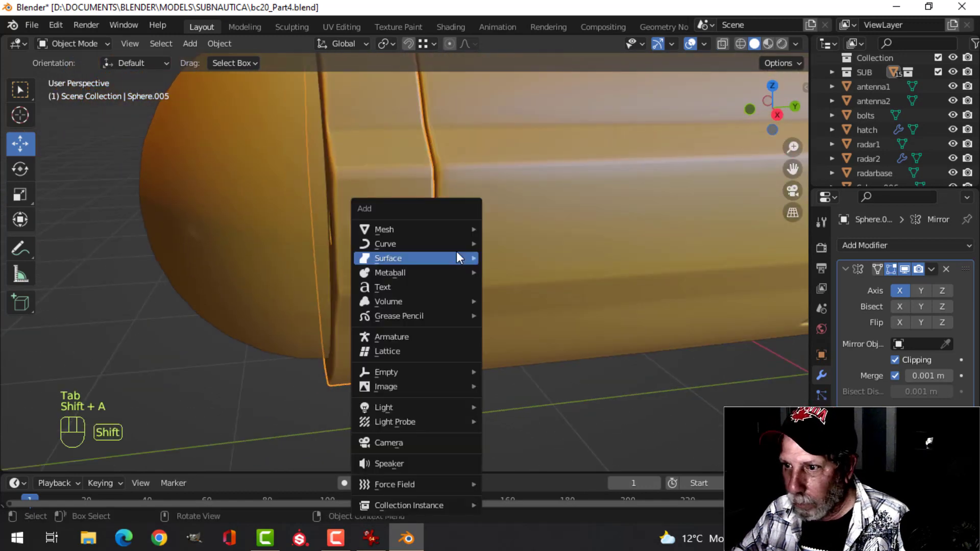
{"action": "mouse_move", "coordinate": [414, 229]}
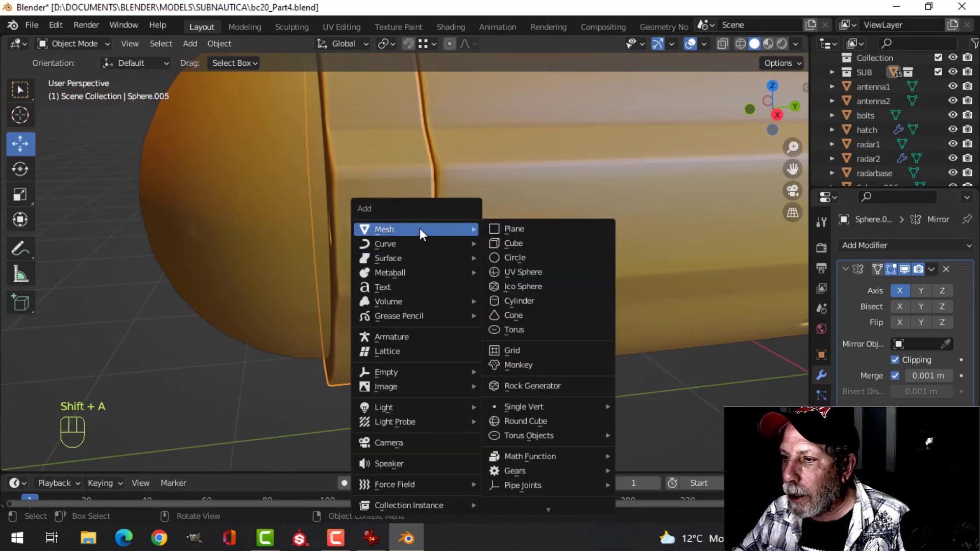
{"action": "left_click", "coordinate": [512, 228]}
{"action": "key", "text": "Tab"}
{"action": "key", "text": "s"}
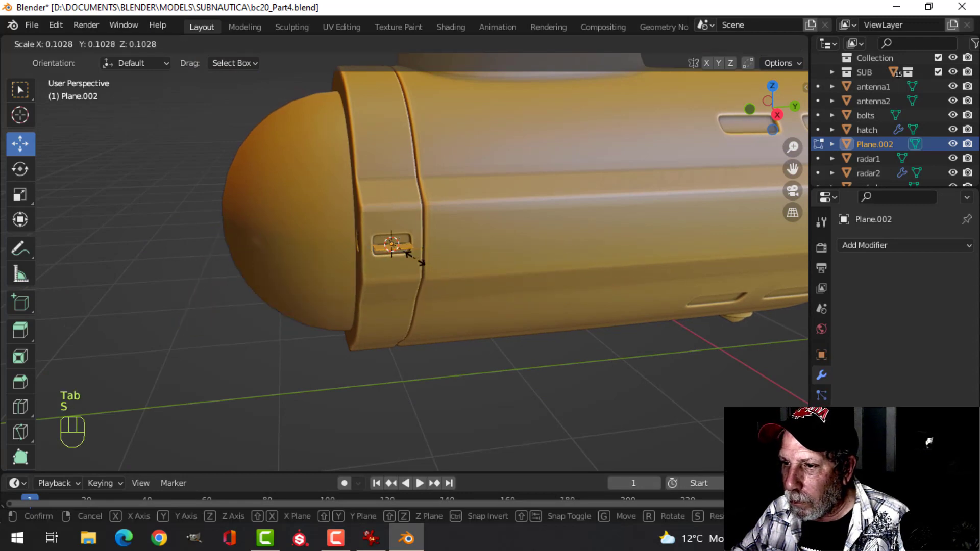
{"action": "left_click", "coordinate": [415, 259]}
{"action": "scroll", "coordinate": [444, 258], "scroll_direction": "up", "scroll_amount": 5}
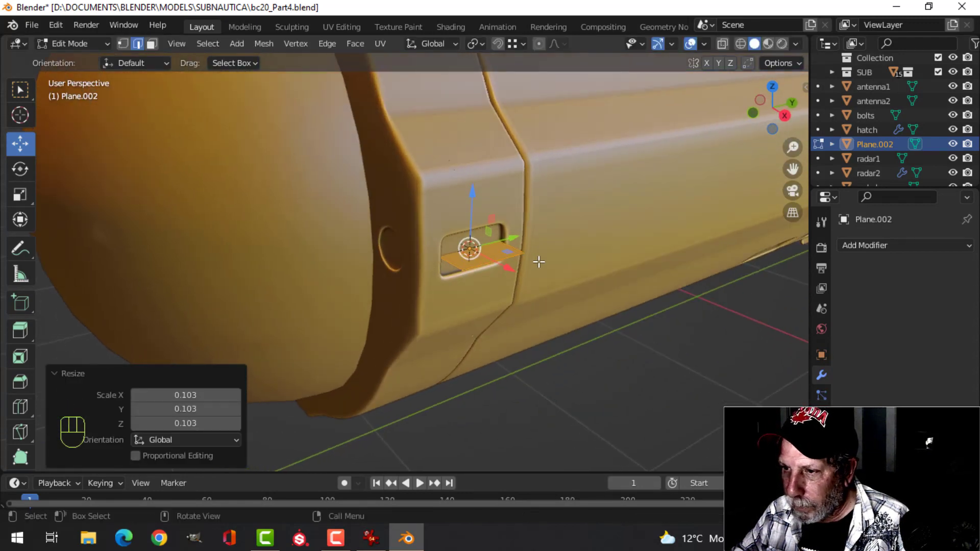
Rotate the plane 90° about Y and move it about 0.077 m along X out of the recess.
{"action": "key", "text": "r"}
{"action": "key", "text": "y"}
{"action": "key", "text": "9"}
{"action": "key", "text": "0"}
{"action": "left_click", "coordinate": [537, 261]}
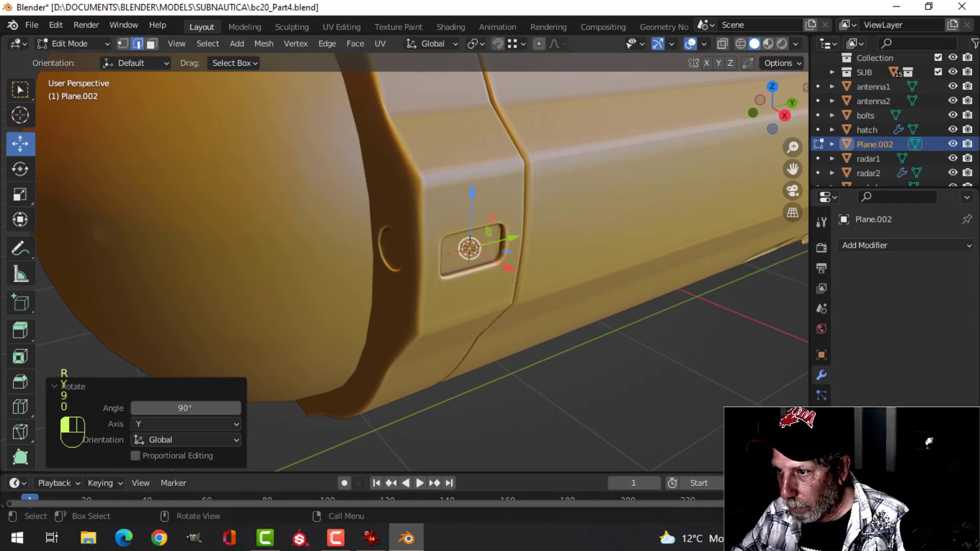
{"action": "left_click_drag", "start_coordinate": [502, 271], "coordinate": [602, 278]}
{"action": "middle_click_drag", "start_coordinate": [602, 277], "coordinate": [536, 313]}
In the right view, scale the plane to 0.904 overall and 0.377 along Z.
{"action": "key", "text": "KP_3"}
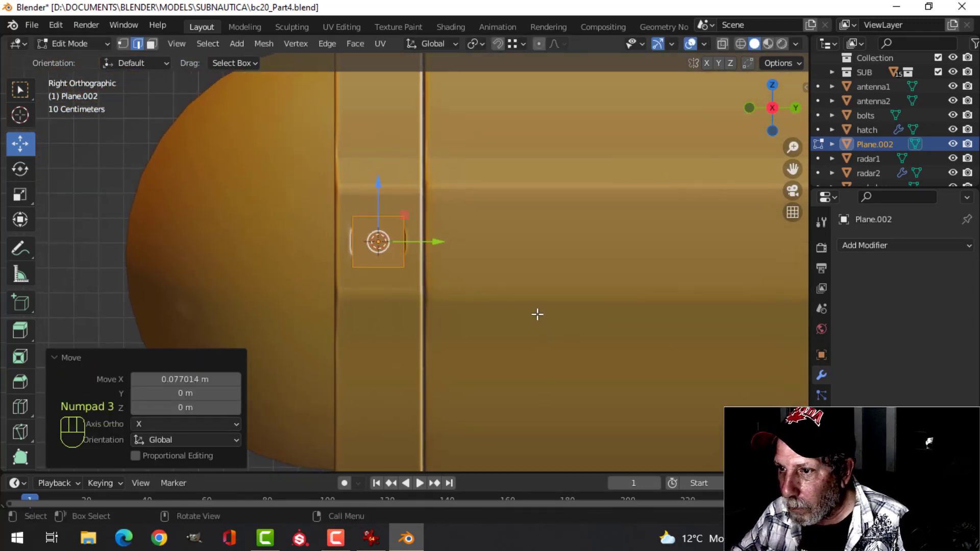
{"action": "key", "text": "s"}
{"action": "left_click", "coordinate": [519, 308]}
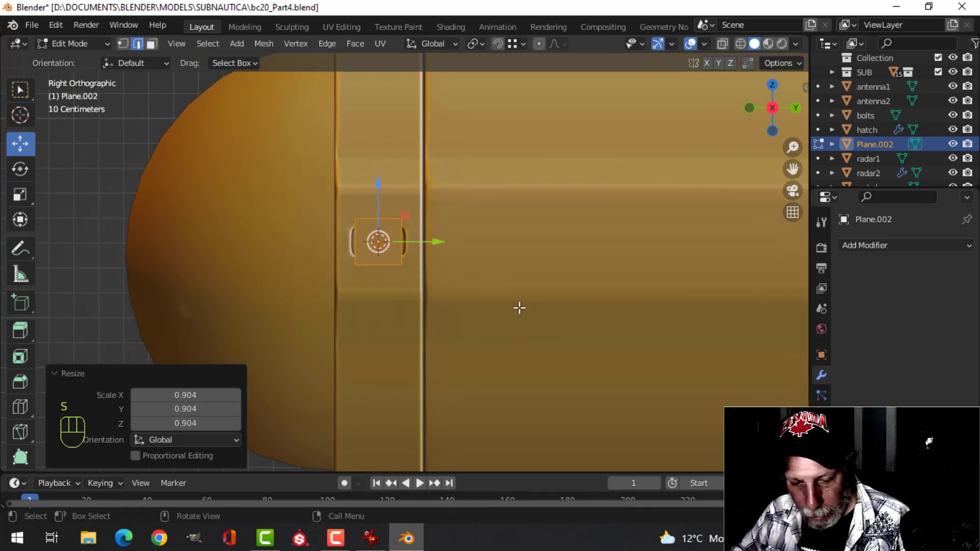
{"action": "key", "text": "s"}
{"action": "key", "text": "z"}
{"action": "left_click", "coordinate": [425, 276]}
{"action": "scroll", "coordinate": [415, 245], "scroll_direction": "up", "scroll_amount": 2}
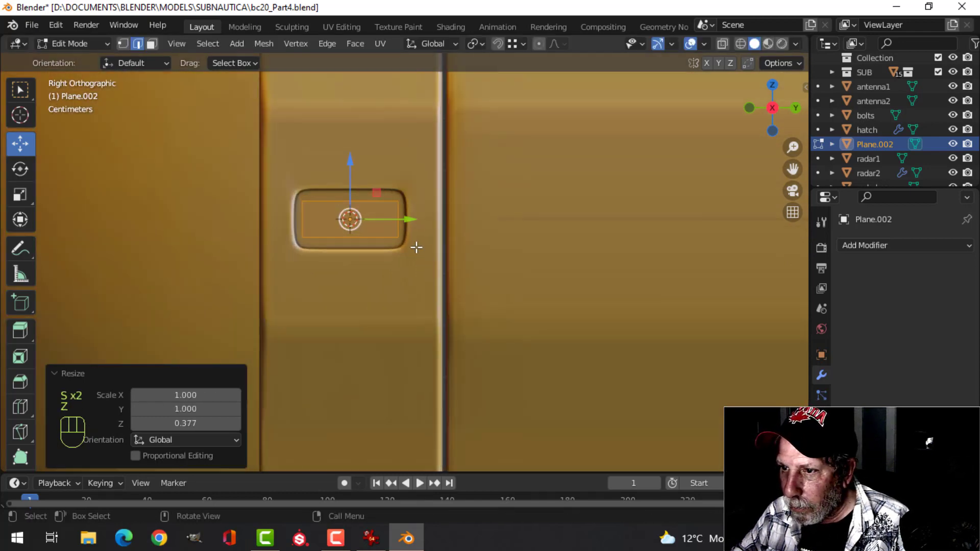
Shrink the plane slightly along Y and fine-tune its overall size so it sits evenly inside the recess outline.
{"action": "middle_click_drag", "start_coordinate": [415, 245], "coordinate": [462, 304], "text": "shift"}
{"action": "scroll", "coordinate": [484, 295], "scroll_direction": "up", "scroll_amount": 2}
{"action": "key", "text": "s"}
{"action": "key", "text": "y"}
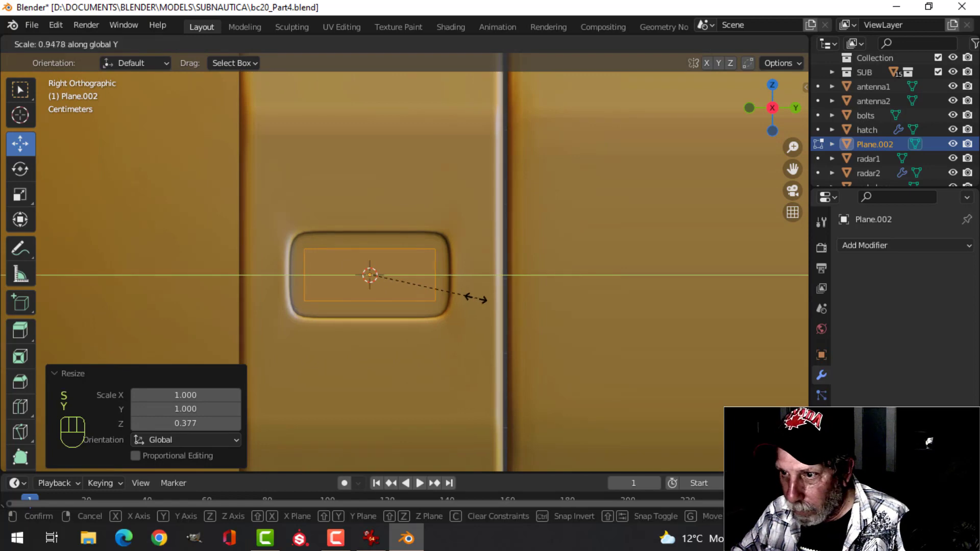
{"action": "left_click", "coordinate": [467, 299]}
{"action": "key", "text": "s"}
{"action": "left_click", "coordinate": [484, 300]}
Round the plane's four corners with a vertex bevel 0.0207 m wide and 4 segments.
{"action": "key", "text": "1"}
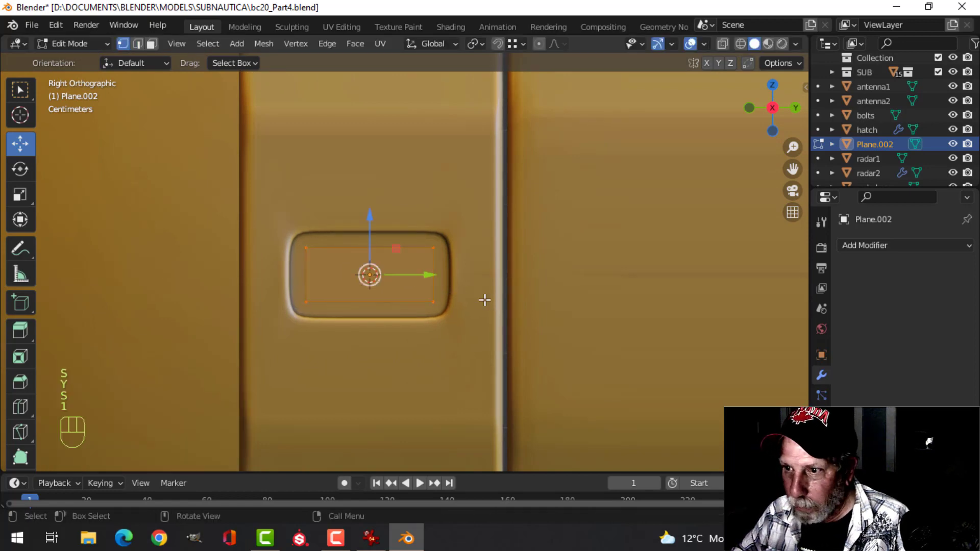
{"action": "key", "text": "shift+ctrl+b"}
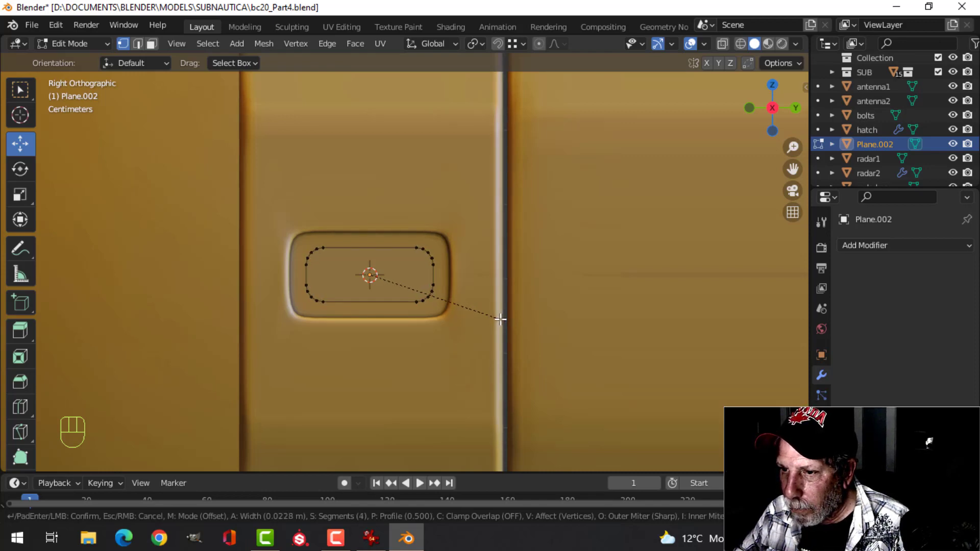
{"action": "left_click", "coordinate": [498, 321]}
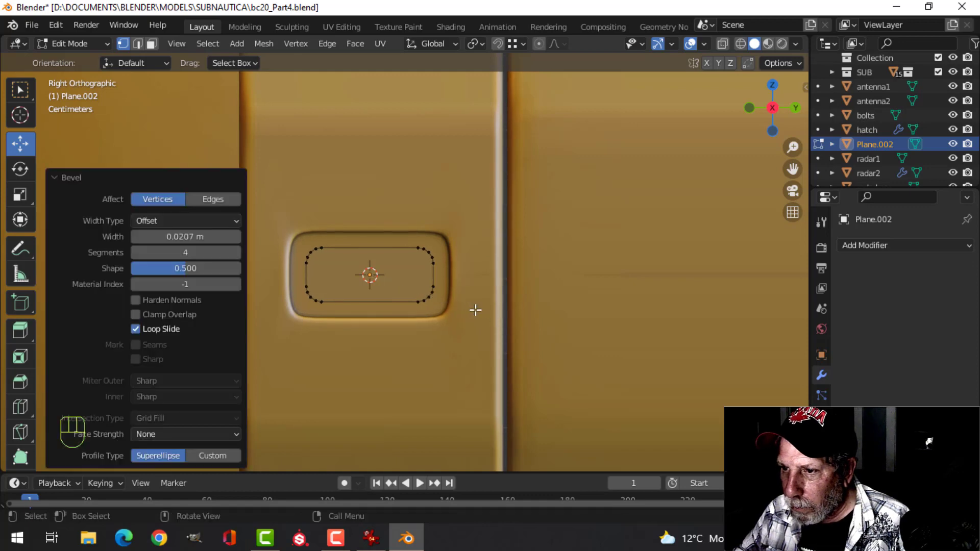
Move the rounded plane about -0.074 m along X into the recess and scale it to 1.135.
{"action": "key", "text": "a"}
{"action": "middle_click_drag", "start_coordinate": [475, 310], "coordinate": [510, 329]}
{"action": "scroll", "coordinate": [510, 330], "scroll_direction": "down", "scroll_amount": 5}
{"action": "key", "text": "KP_Decimal"}
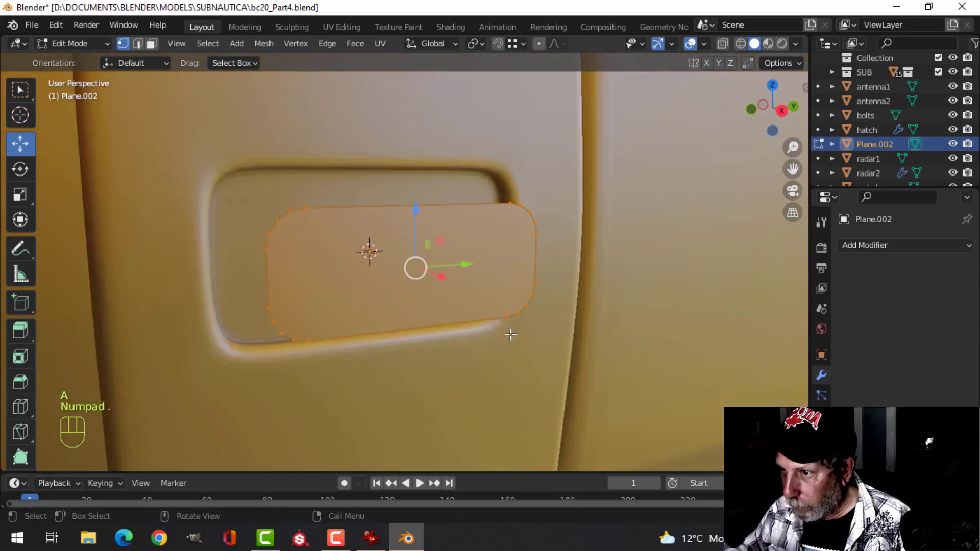
{"action": "middle_click_drag", "start_coordinate": [449, 355], "coordinate": [475, 303]}
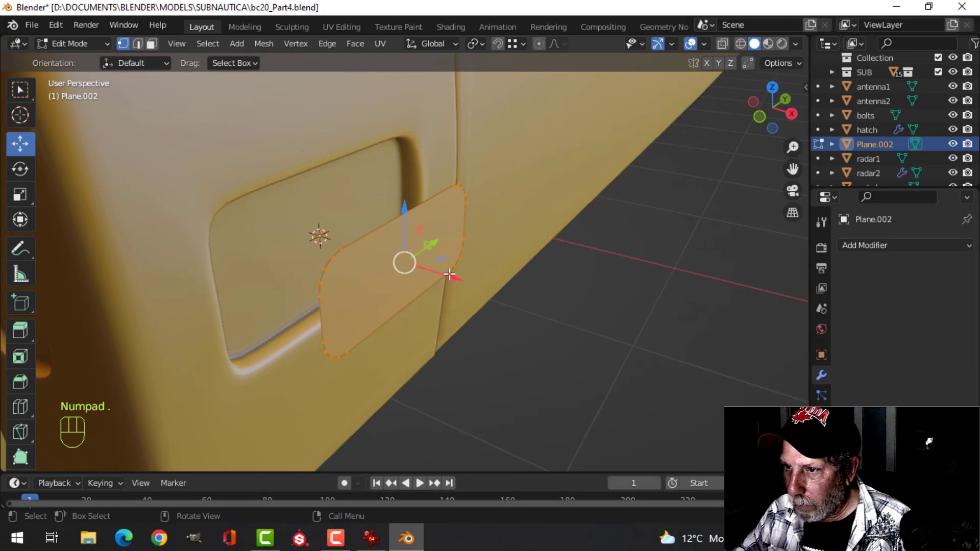
{"action": "left_click_drag", "start_coordinate": [449, 274], "coordinate": [360, 255]}
{"action": "middle_click_drag", "start_coordinate": [360, 255], "coordinate": [323, 230]}
{"action": "key", "text": "s"}
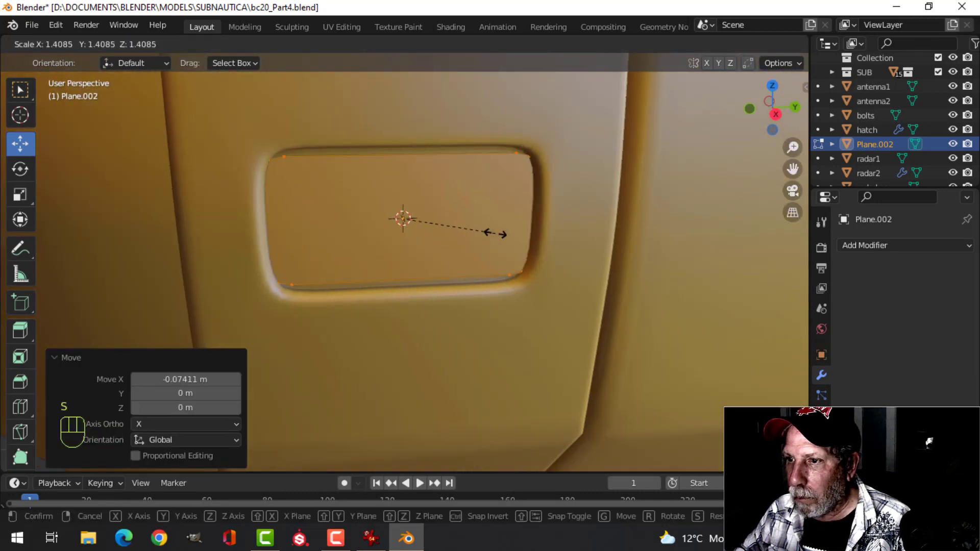
{"action": "left_click", "coordinate": [467, 235]}
{"action": "middle_click_drag", "start_coordinate": [492, 256], "coordinate": [461, 277]}
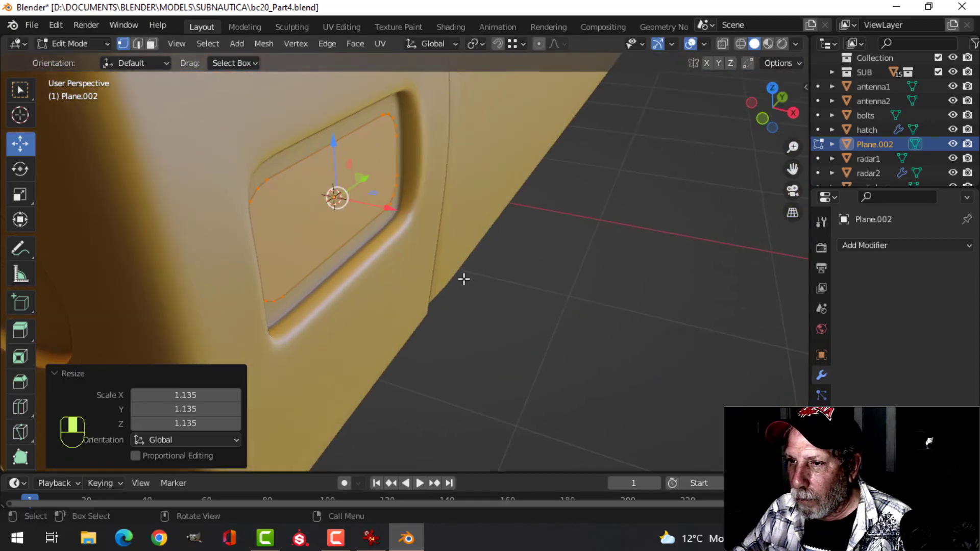
Extrude the rounded plane outward along X and taper its front face to a scale of 0.679.
{"action": "key", "text": "e"}
{"action": "right_click", "coordinate": [446, 261]}
{"action": "left_click_drag", "start_coordinate": [394, 208], "coordinate": [448, 239]}
{"action": "key", "text": "s"}
{"action": "left_click", "coordinate": [503, 230]}
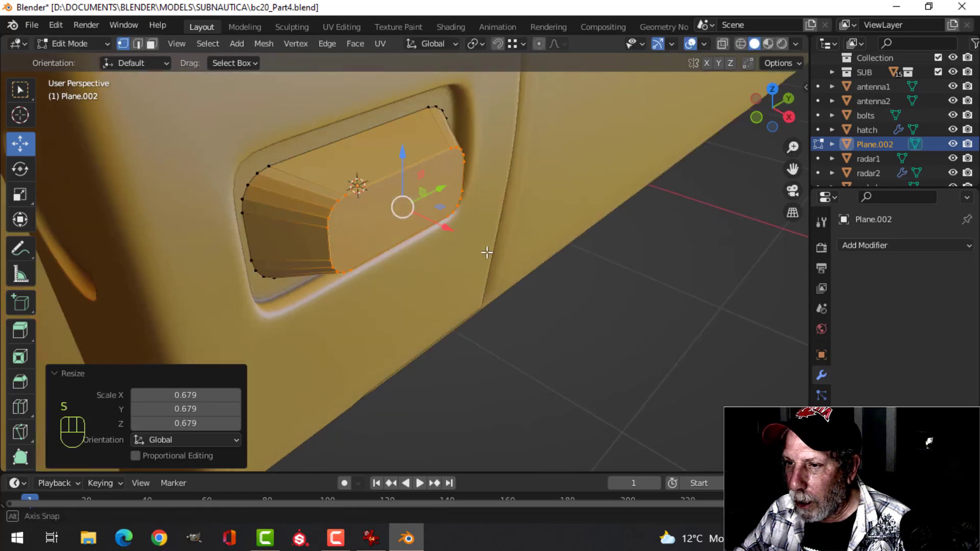
Bevel the front face's edges with a width of 0.00356 m and 3 segments.
{"action": "mouse_move", "coordinate": [486, 251]}
{"action": "middle_mouse_down"}
{"action": "mouse_move", "coordinate": [513, 240]}
{"action": "mouse_move", "coordinate": [492, 265]}
{"action": "mouse_move", "coordinate": [480, 257]}
{"action": "middle_mouse_up"}
{"action": "scroll", "coordinate": [449, 224], "scroll_direction": "up", "scroll_amount": 3}
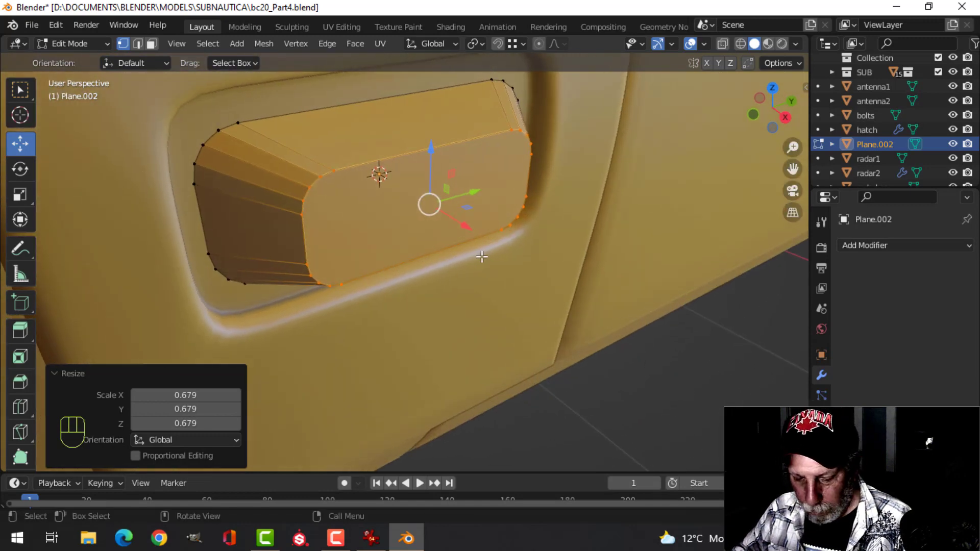
{"action": "key", "text": "ctrl+b"}
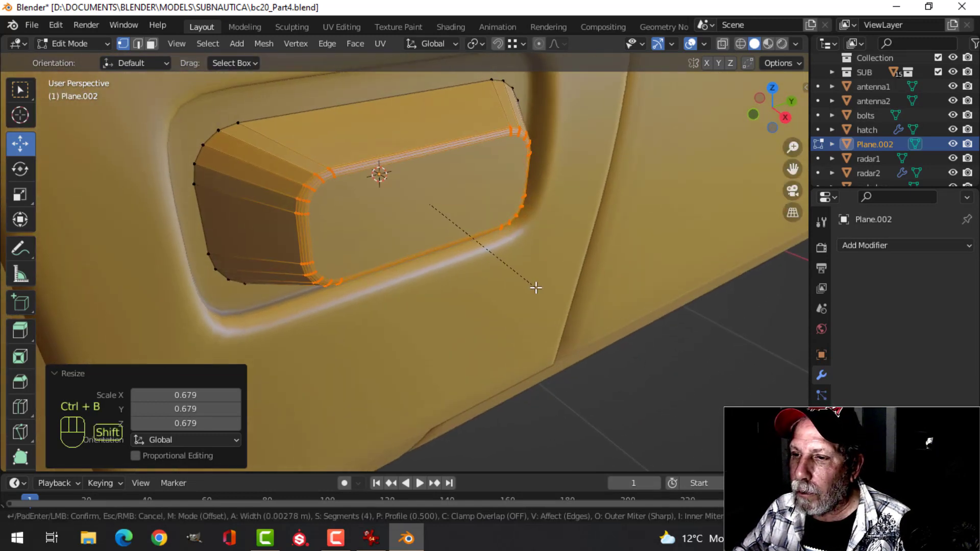
{"action": "scroll", "coordinate": [536, 288], "scroll_direction": "down", "scroll_amount": 3}
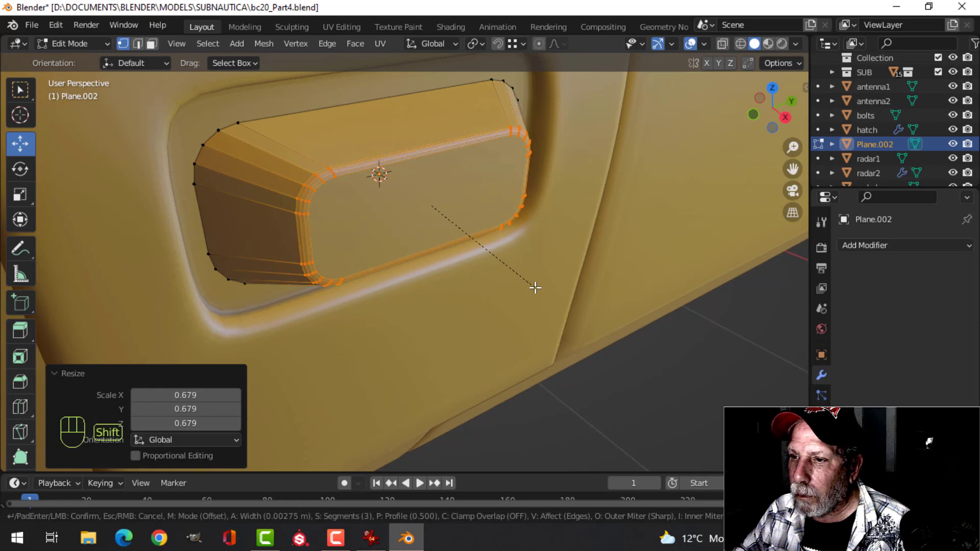
{"action": "left_click", "coordinate": [549, 296]}
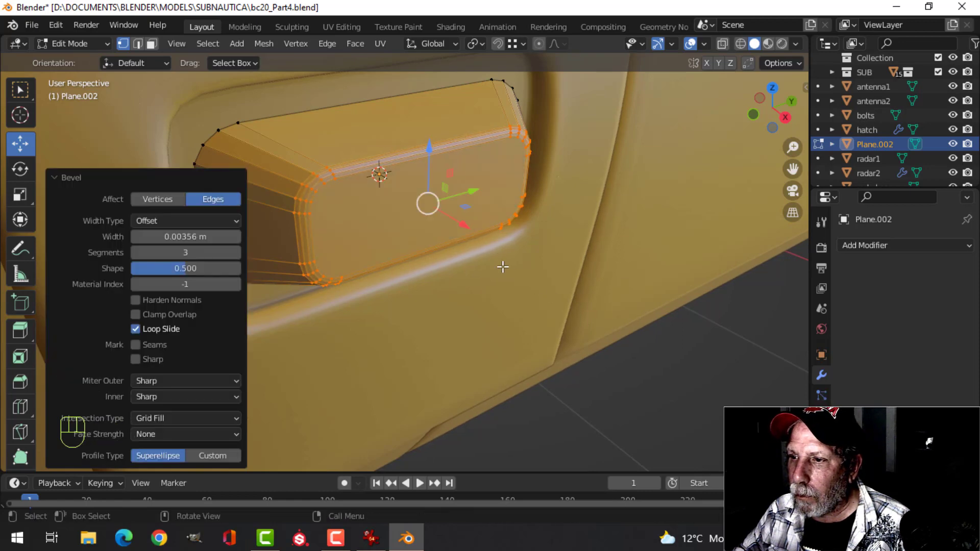
Inset the front face of the tapered block by about 0.006 m.
{"action": "key", "text": "alt+a"}
{"action": "middle_click_drag", "start_coordinate": [500, 256], "coordinate": [413, 235]}
{"action": "left_click", "coordinate": [398, 211]}
{"action": "scroll", "coordinate": [429, 224], "scroll_direction": "down", "scroll_amount": 2}
{"action": "middle_click_drag", "start_coordinate": [443, 240], "coordinate": [426, 238]}
{"action": "key", "text": "i"}
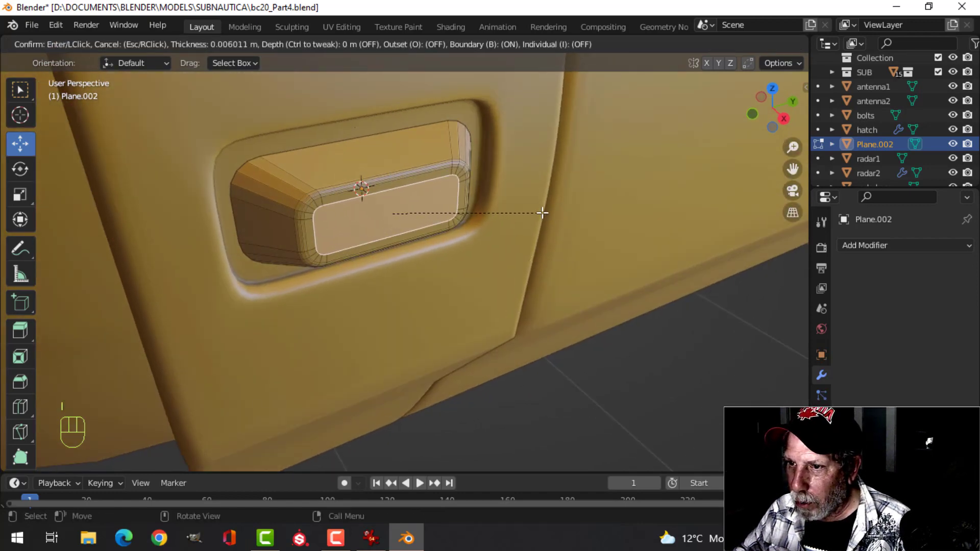
{"action": "left_click", "coordinate": [542, 213]}
Extrude the inset face outward along X into an arm and shift its end face about 0.048 m along Y.
{"action": "middle_click_drag", "start_coordinate": [501, 210], "coordinate": [536, 218]}
{"action": "scroll", "coordinate": [462, 200], "scroll_direction": "up", "scroll_amount": 1}
{"action": "scroll", "coordinate": [462, 201], "scroll_direction": "down", "scroll_amount": 2}
{"action": "mouse_move", "coordinate": [490, 204]}
{"action": "middle_mouse_down", "text": "shift"}
{"action": "mouse_move", "coordinate": [463, 178]}
{"action": "mouse_move", "coordinate": [481, 205]}
{"action": "middle_mouse_up", "text": "shift"}
{"action": "key", "text": "e"}
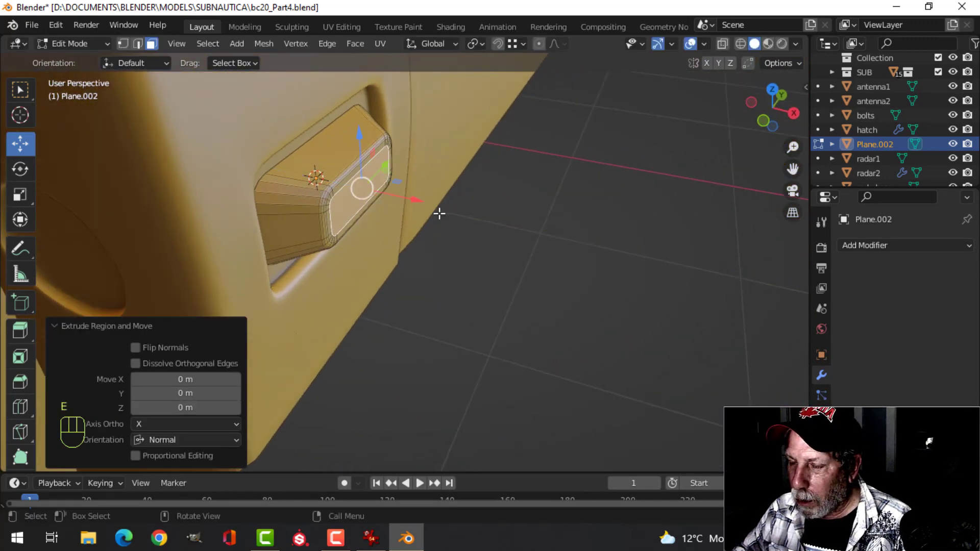
{"action": "left_click_drag", "start_coordinate": [417, 198], "coordinate": [534, 238]}
{"action": "middle_click_drag", "start_coordinate": [610, 208], "coordinate": [453, 219]}
{"action": "left_click_drag", "start_coordinate": [401, 252], "coordinate": [465, 249]}
{"action": "middle_click_drag", "start_coordinate": [527, 234], "coordinate": [669, 234]}
{"action": "middle_click_drag", "start_coordinate": [609, 229], "coordinate": [595, 245]}
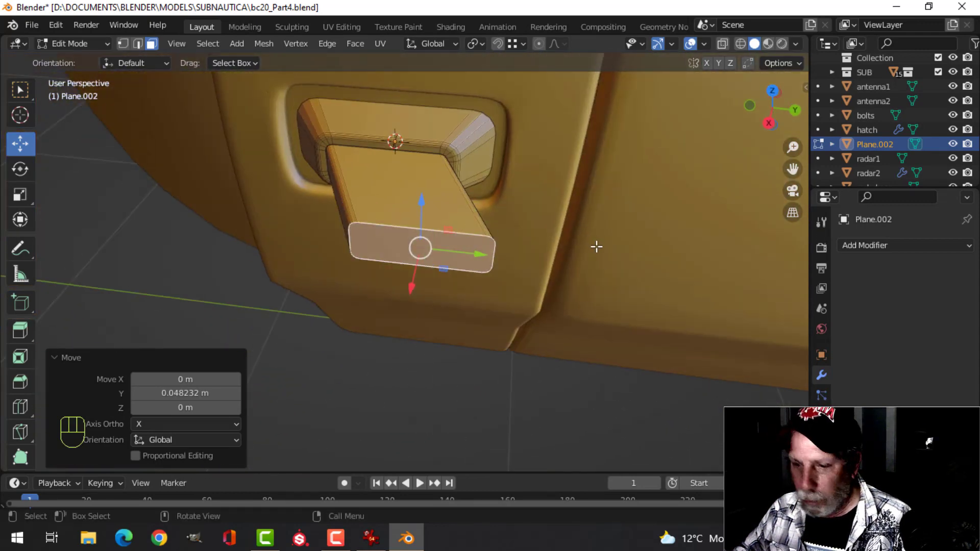
Taper the arm by scaling its end face to 0.532 along Y and reducing it slightly along Z.
{"action": "key", "text": "s"}
{"action": "key", "text": "y"}
{"action": "left_click", "coordinate": [514, 248]}
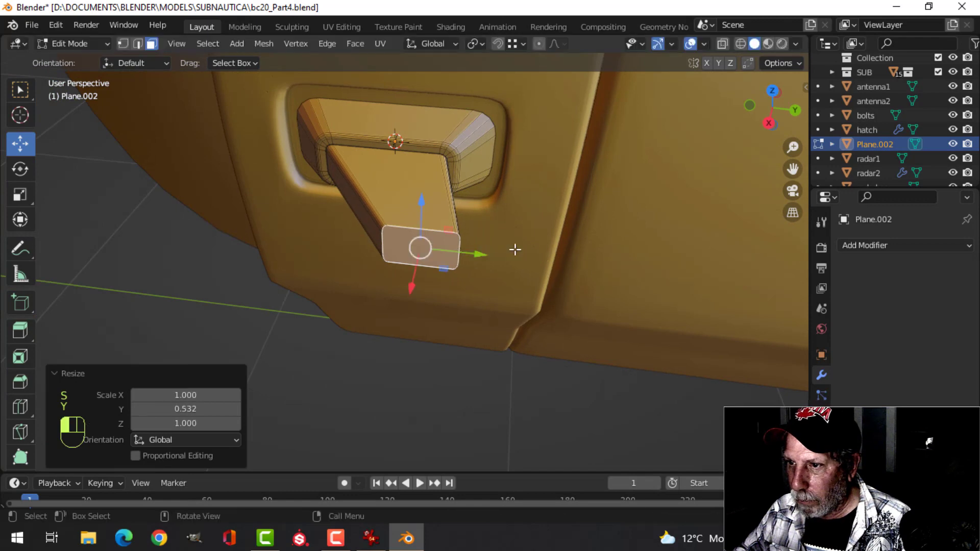
{"action": "middle_click_drag", "start_coordinate": [514, 247], "coordinate": [608, 213]}
{"action": "key", "text": "s"}
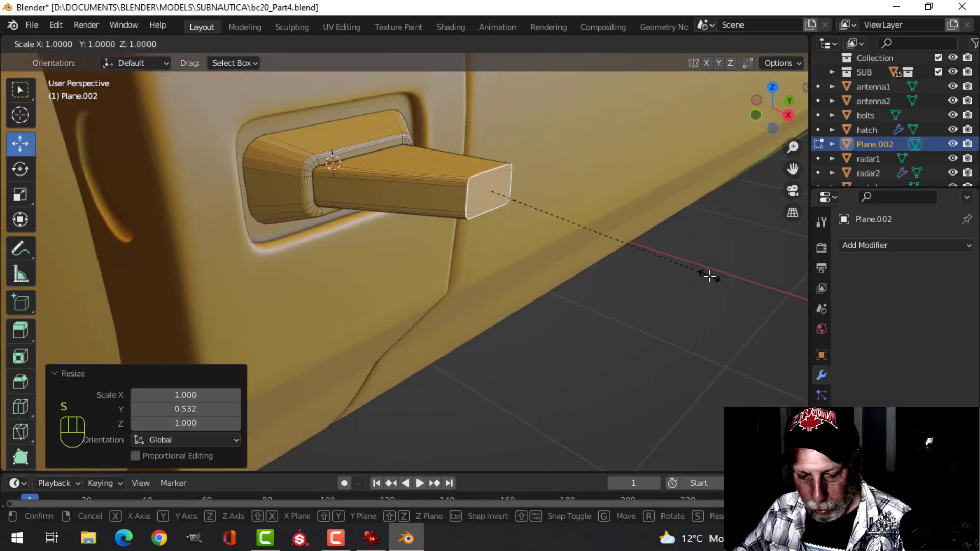
{"action": "key", "text": "z"}
{"action": "left_click", "coordinate": [631, 253]}
Shade the whole arm object smooth and reopen it in Edit Mode.
{"action": "key", "text": "Tab"}
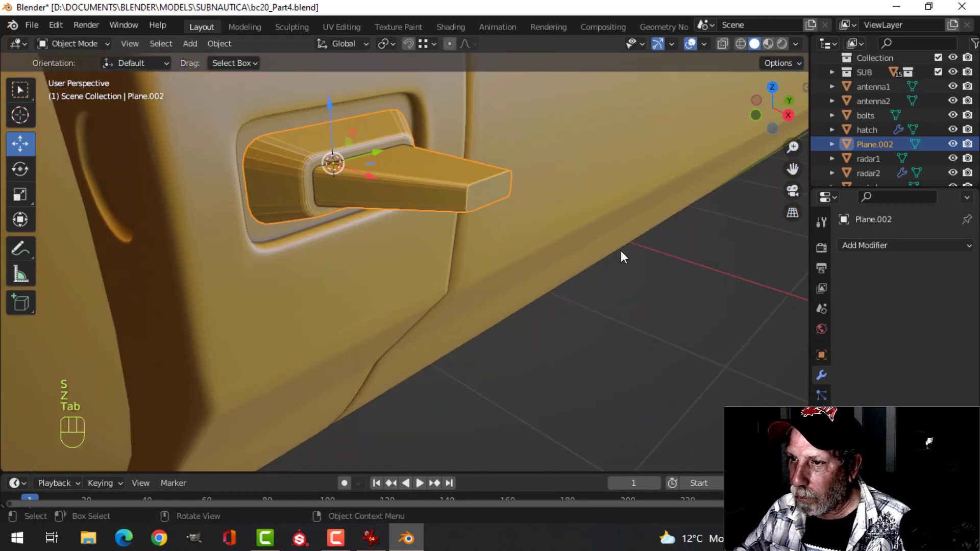
{"action": "key", "text": "alt+a"}
{"action": "middle_click_drag", "start_coordinate": [621, 250], "coordinate": [357, 204]}
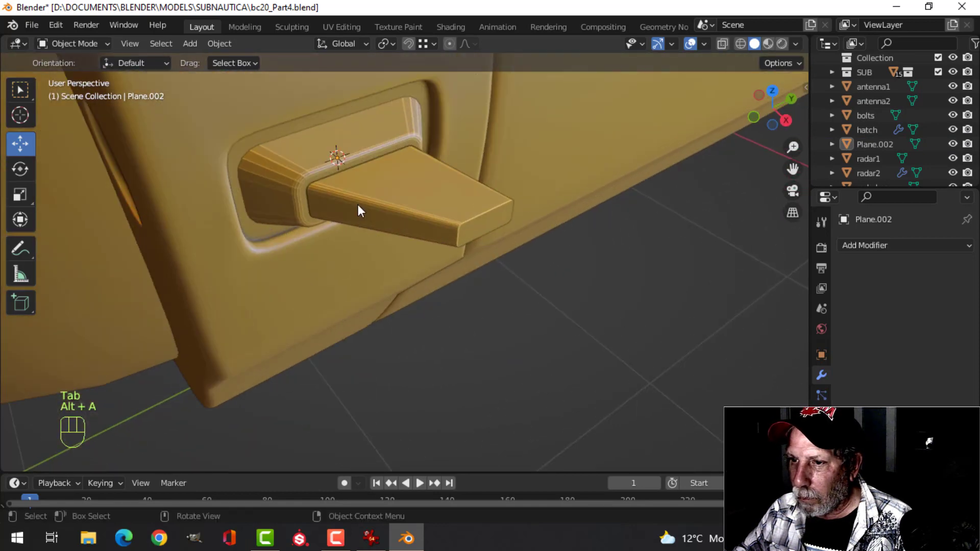
{"action": "left_click", "coordinate": [350, 170]}
{"action": "right_click", "coordinate": [350, 170]}
{"action": "left_click", "coordinate": [350, 170]}
{"action": "key", "text": "Tab"}
{"action": "middle_click_drag", "start_coordinate": [500, 240], "coordinate": [476, 242]}
{"action": "left_click", "coordinate": [465, 230]}
{"action": "key", "text": "x"}
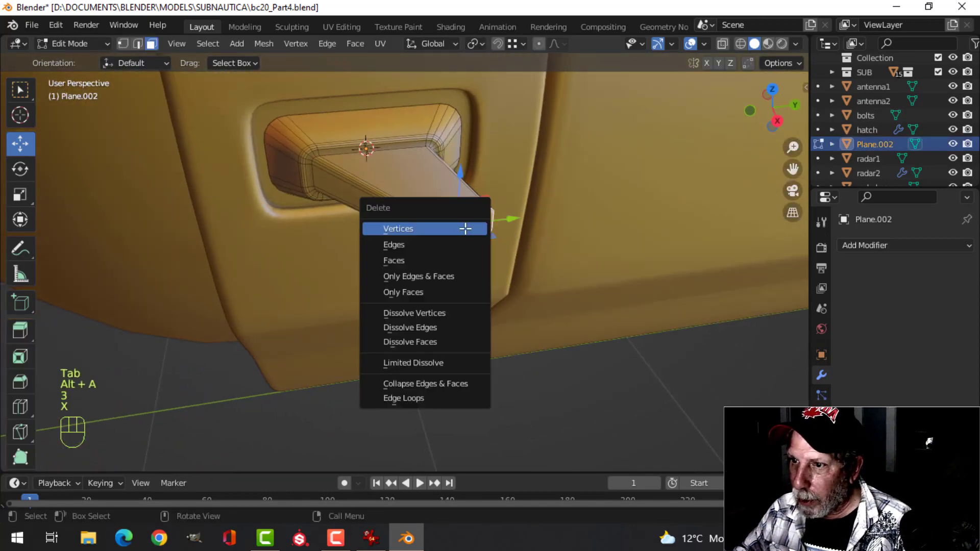
{"action": "key", "text": "Escape"}
Recalculate the normals of all the arm's faces to point outside and check the shading in Object Mode.
{"action": "key", "text": "a"}
{"action": "key", "text": "alt+n"}
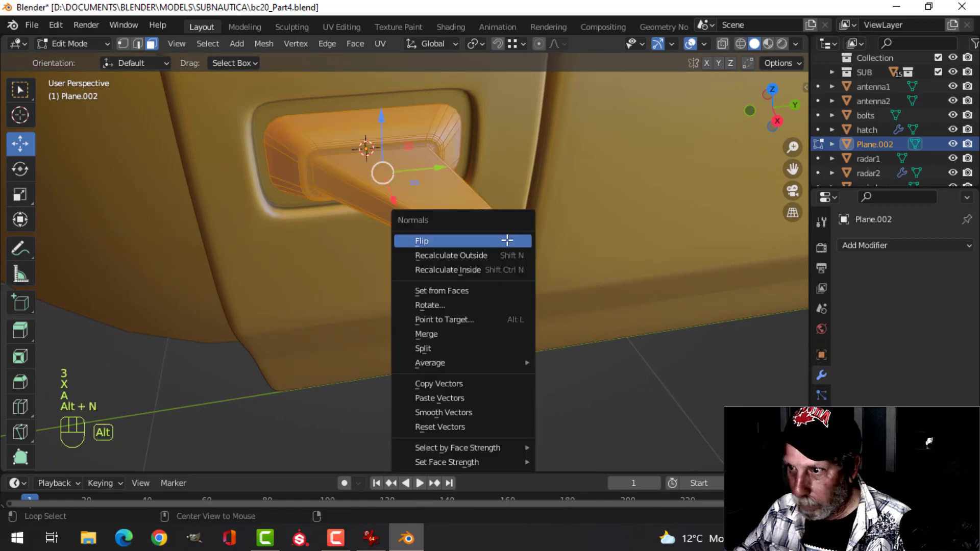
{"action": "left_click", "coordinate": [500, 255]}
{"action": "key", "text": "Tab"}
{"action": "key", "text": "alt+a"}
{"action": "mouse_move", "coordinate": [413, 228]}
{"action": "middle_mouse_down"}
{"action": "mouse_move", "coordinate": [466, 231]}
{"action": "mouse_move", "coordinate": [381, 219]}
{"action": "mouse_move", "coordinate": [407, 231]}
{"action": "middle_mouse_up"}
Add a supporting edge loop around the arm's base, slid toward the recess end with a factor of 0.945.
{"action": "left_click", "coordinate": [407, 231]}
{"action": "key", "text": "Tab"}
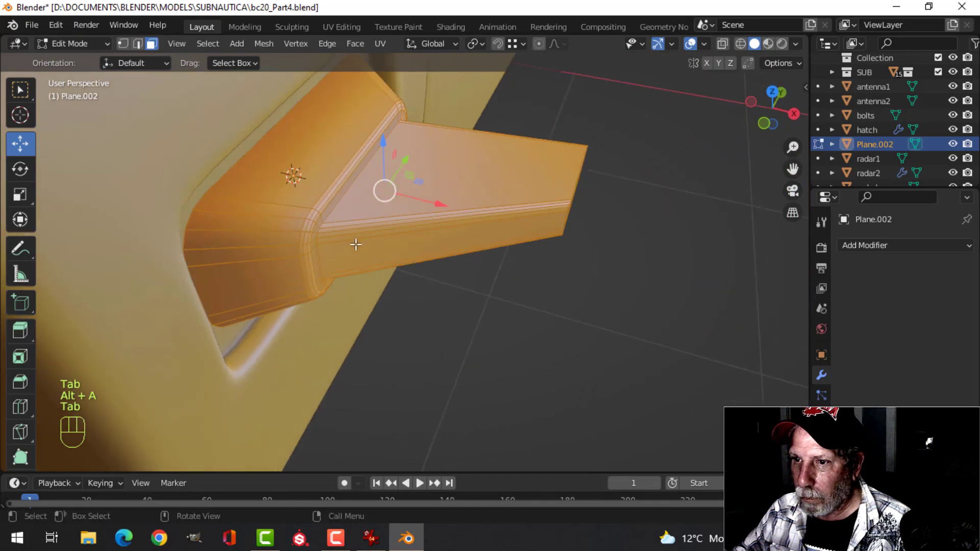
{"action": "key", "text": "alt+a"}
{"action": "key", "text": "ctrl+r"}
{"action": "left_click", "coordinate": [368, 229]}
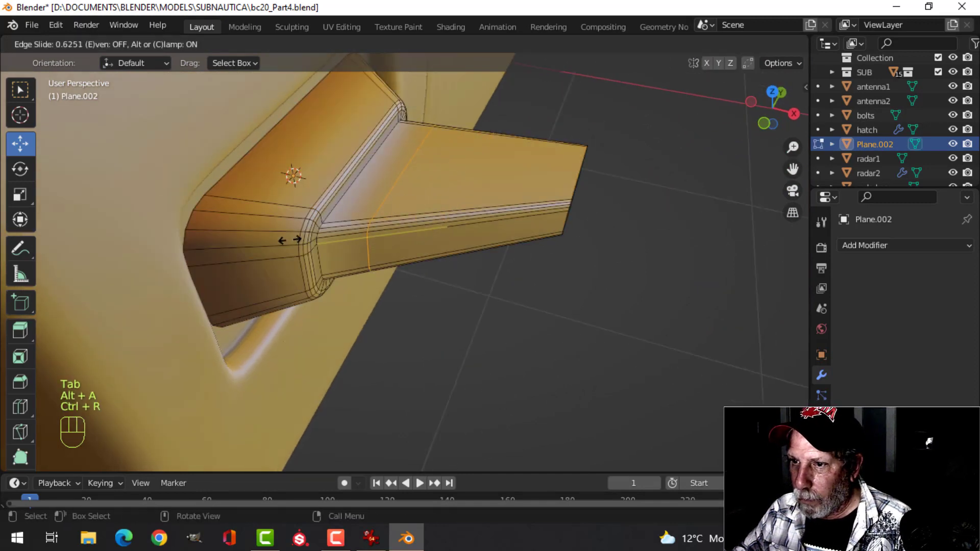
{"action": "left_click", "coordinate": [251, 238]}
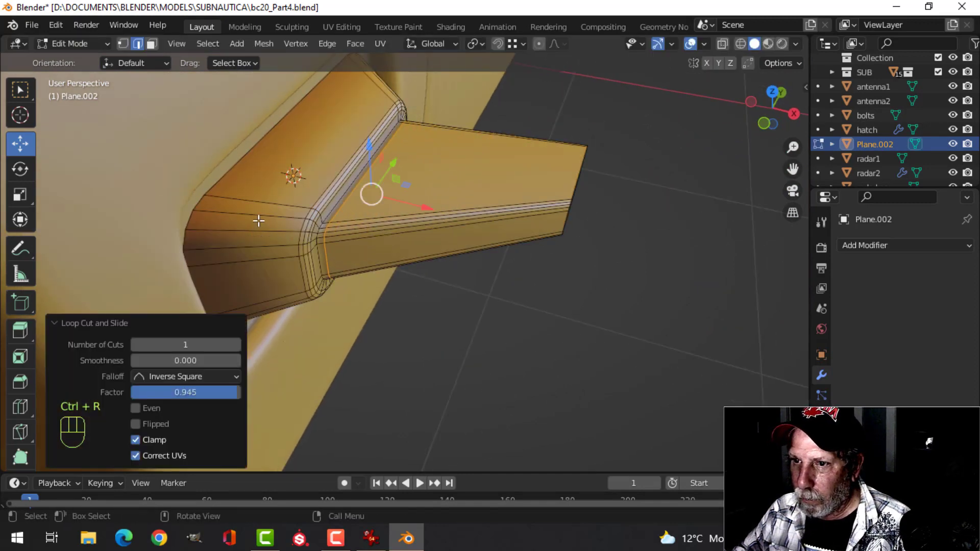
{"action": "key", "text": "Tab"}
Isolate the arm object, delete its large rounded back face and return to the full scene.
{"action": "key", "text": "KP_Divide"}
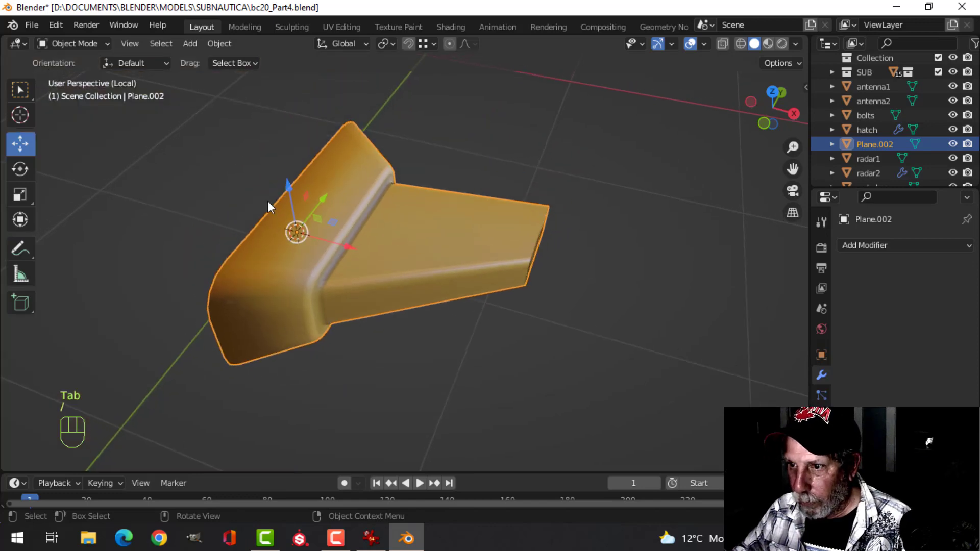
{"action": "middle_click_drag", "start_coordinate": [268, 200], "coordinate": [376, 276]}
{"action": "key", "text": "Tab"}
{"action": "key", "text": "3"}
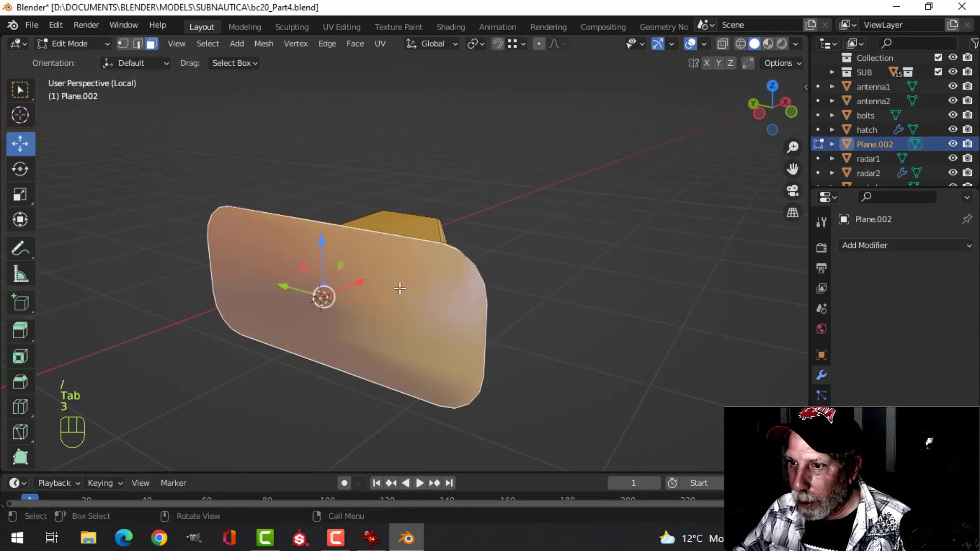
{"action": "key", "text": "x"}
{"action": "left_click", "coordinate": [387, 286]}
{"action": "key", "text": "Tab"}
{"action": "middle_click_drag", "start_coordinate": [508, 280], "coordinate": [327, 276]}
{"action": "key", "text": "alt+a"}
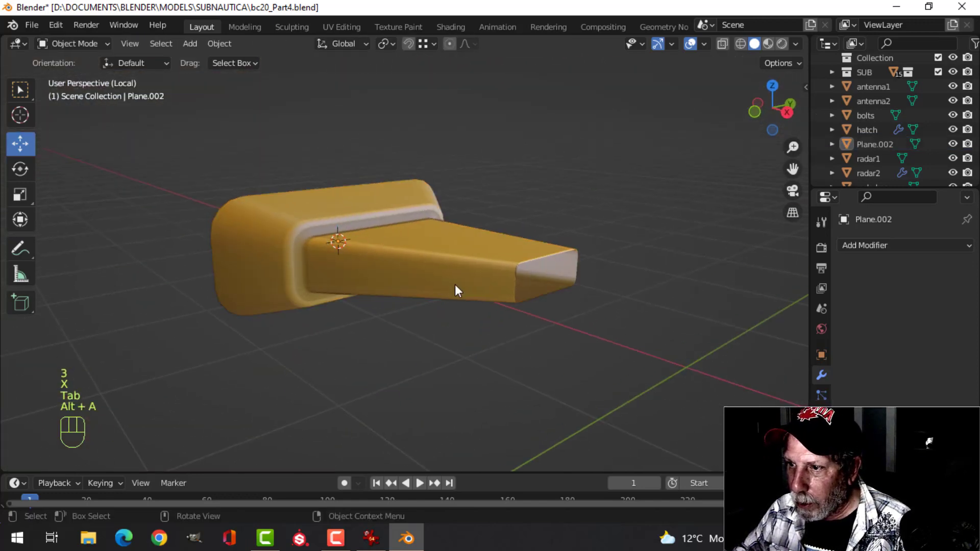
{"action": "key", "text": "KP_Divide"}
Scale the whole arm mesh uniformly to 1.042 and adjust its Z scale to fit the side recess.
{"action": "mouse_move", "coordinate": [446, 280]}
{"action": "middle_mouse_down"}
{"action": "mouse_move", "coordinate": [342, 212]}
{"action": "mouse_move", "coordinate": [368, 170]}
{"action": "mouse_move", "coordinate": [417, 245]}
{"action": "mouse_move", "coordinate": [402, 190]}
{"action": "mouse_move", "coordinate": [347, 214]}
{"action": "middle_mouse_up"}
{"action": "left_click", "coordinate": [347, 214]}
{"action": "key", "text": "Tab"}
{"action": "key", "text": "a"}
{"action": "key", "text": "s"}
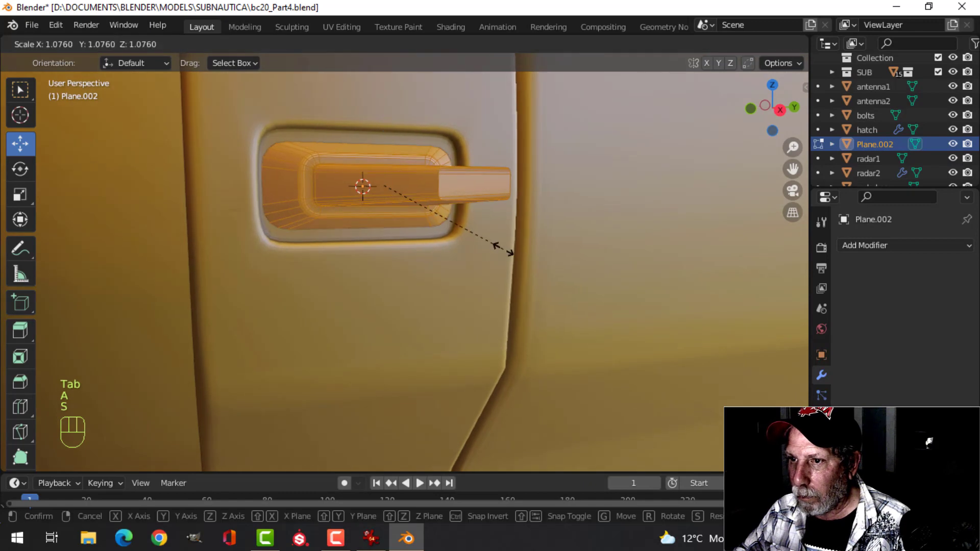
{"action": "left_click", "coordinate": [504, 253]}
{"action": "middle_click_drag", "start_coordinate": [504, 254], "coordinate": [476, 266]}
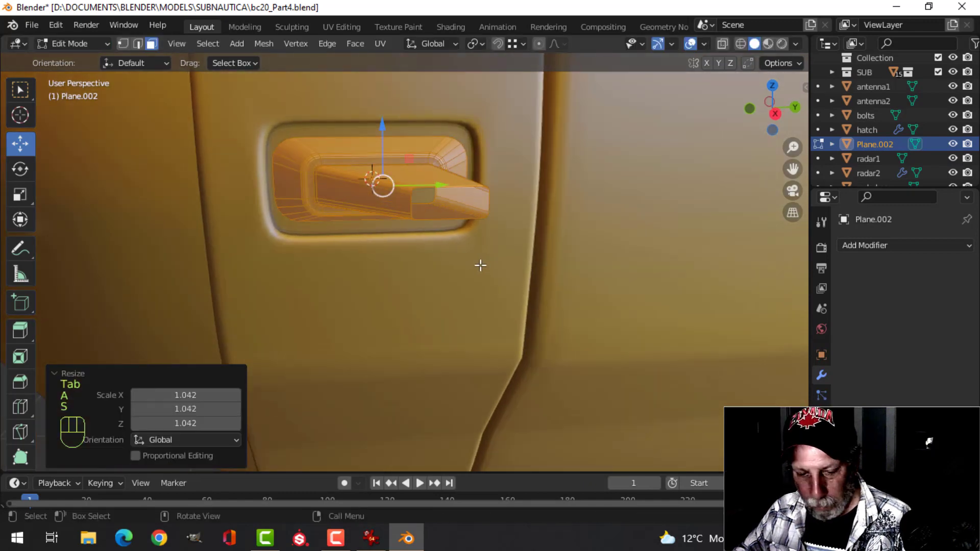
{"action": "key", "text": "s"}
{"action": "key", "text": "z"}
{"action": "left_click", "coordinate": [487, 278]}
{"action": "key", "text": "Tab"}
{"action": "scroll", "coordinate": [411, 261], "scroll_direction": "down", "scroll_amount": 3}
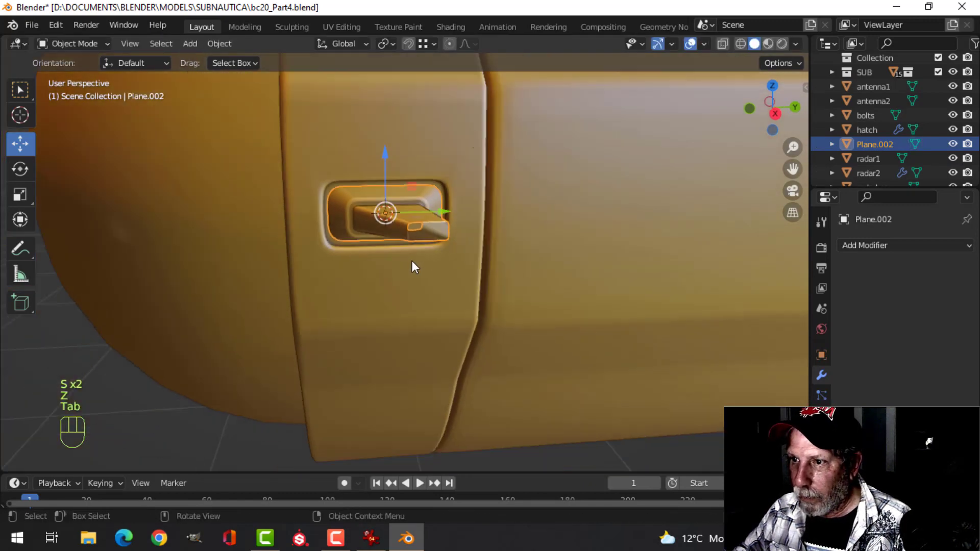
{"action": "key", "text": "alt+a"}
{"action": "middle_click_drag", "start_coordinate": [412, 261], "coordinate": [448, 292]}
{"action": "scroll", "coordinate": [513, 315], "scroll_direction": "up", "scroll_amount": 1}
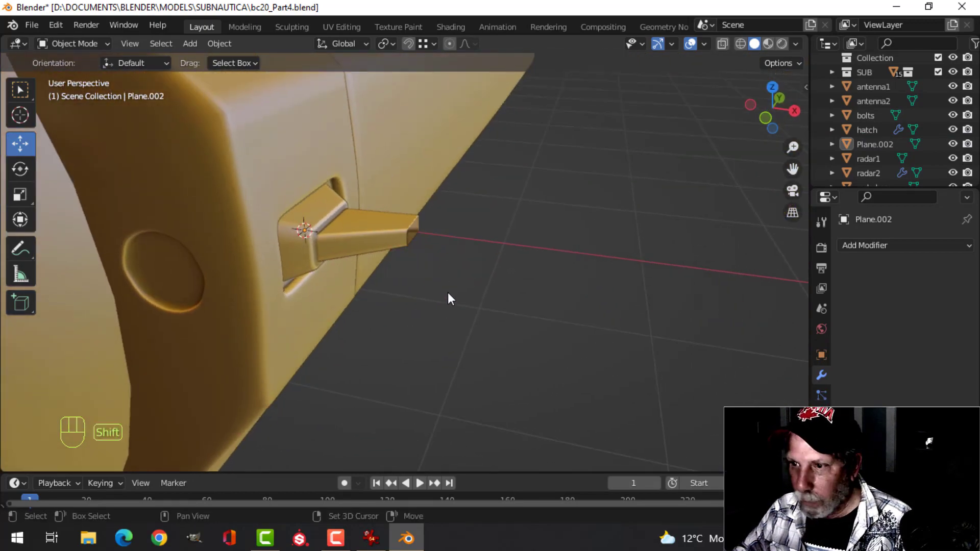
Add a mesh circle with 18 vertices at the 3D cursor on the arm.
{"action": "key", "text": "shift+a"}
{"action": "mouse_move", "coordinate": [434, 230]}
{"action": "left_click", "coordinate": [520, 257]}
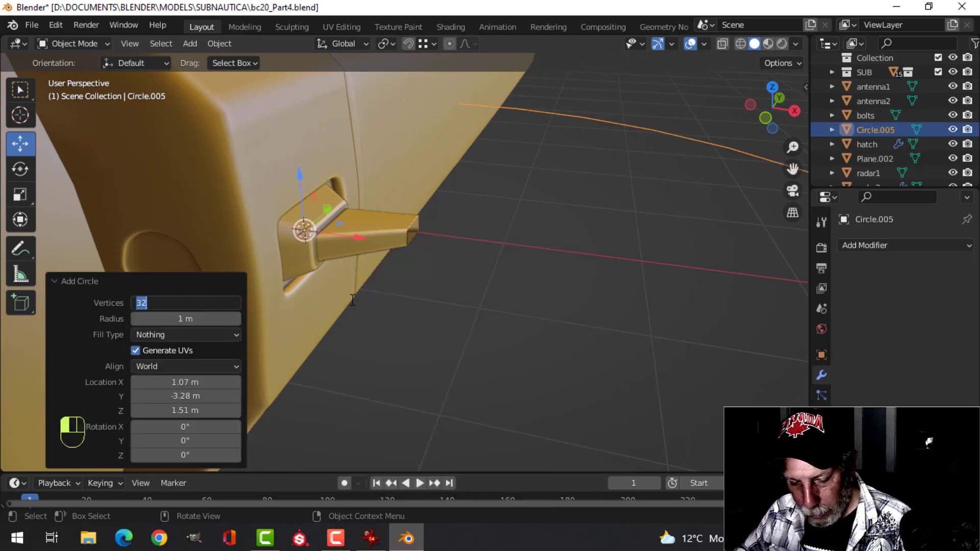
{"action": "key", "text": "Return"}
{"action": "scroll", "coordinate": [352, 305], "scroll_direction": "down", "scroll_amount": 4}
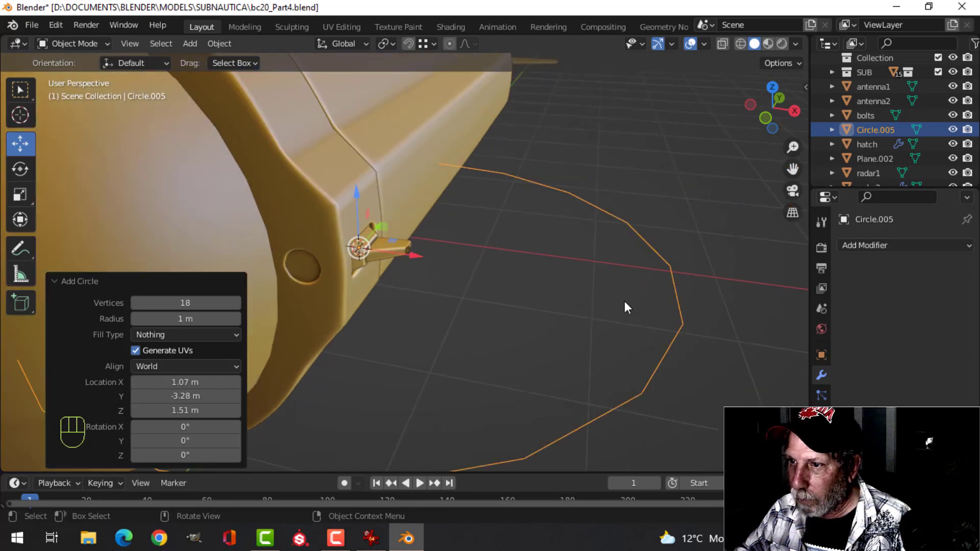
Scale the circle's mesh to 0.143 and move it 0.271 m along X to the arm's outer end.
{"action": "key", "text": "Tab"}
{"action": "key", "text": "s"}
{"action": "left_click", "coordinate": [399, 271]}
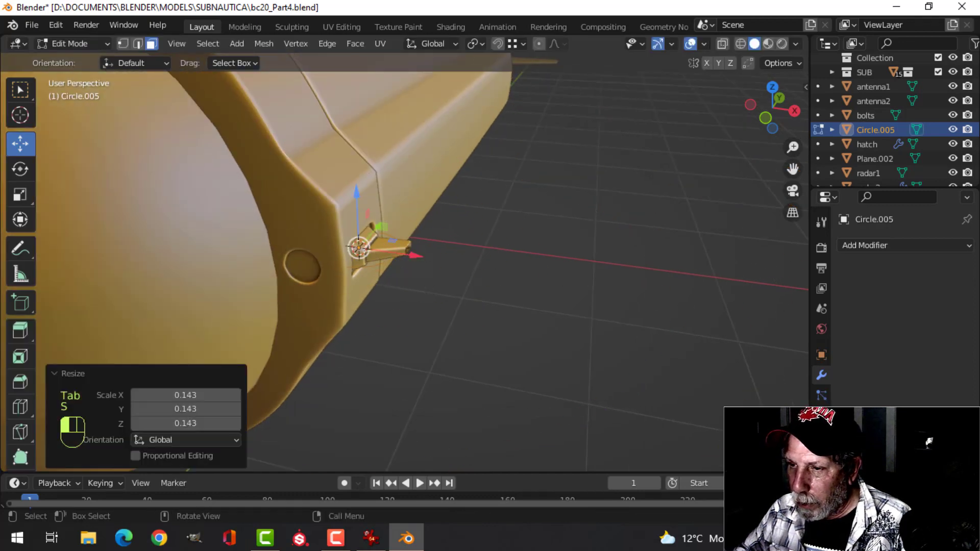
{"action": "scroll", "coordinate": [423, 281], "scroll_direction": "up", "scroll_amount": 3}
{"action": "middle_click_drag", "start_coordinate": [428, 301], "coordinate": [430, 316]}
{"action": "left_click_drag", "start_coordinate": [373, 273], "coordinate": [522, 289]}
{"action": "middle_click_drag", "start_coordinate": [522, 289], "coordinate": [495, 298]}
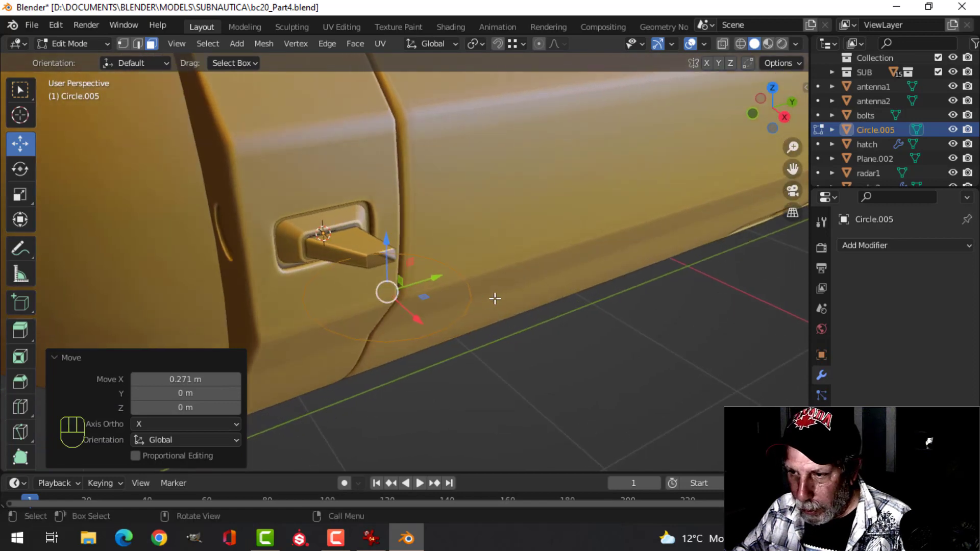
Rotate the circle 90° about the X axis, adjust its size and switch to vertex selection.
{"action": "type", "text": "rx90"}
{"action": "key", "text": "Return"}
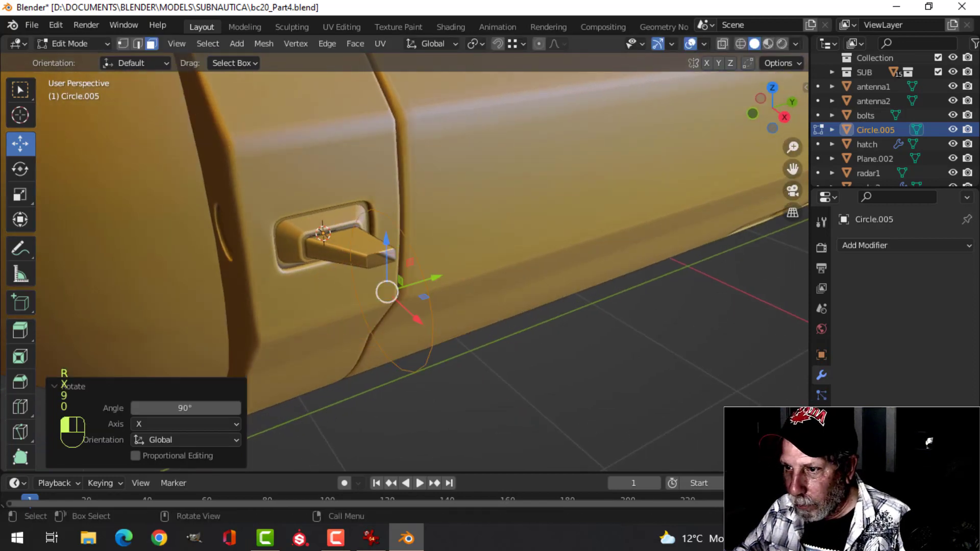
{"action": "middle_click_drag", "start_coordinate": [495, 299], "coordinate": [456, 306]}
{"action": "key", "text": "s"}
{"action": "left_click", "coordinate": [556, 263]}
{"action": "key", "text": "1"}
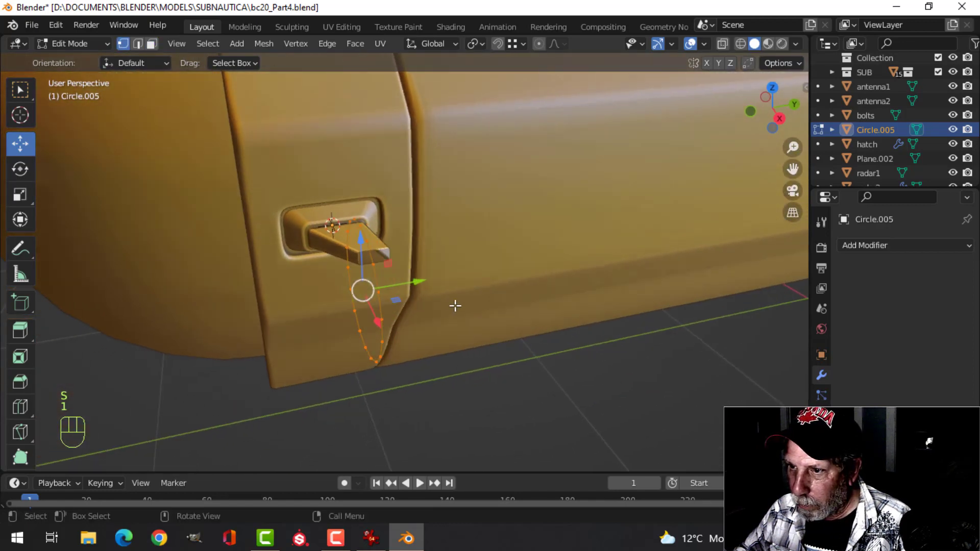
Move the circle about -0.049 m along Y and extrude it along Y into a short cylinder.
{"action": "left_click_drag", "start_coordinate": [423, 278], "coordinate": [389, 281]}
{"action": "middle_click_drag", "start_coordinate": [403, 299], "coordinate": [392, 299]}
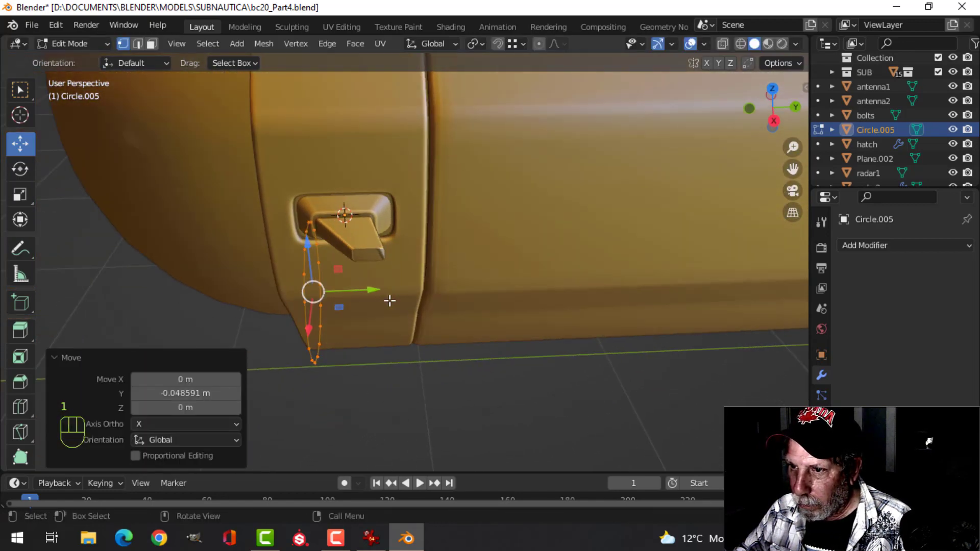
{"action": "key", "text": "e"}
{"action": "left_click", "coordinate": [390, 300]}
{"action": "left_click_drag", "start_coordinate": [372, 290], "coordinate": [423, 284]}
{"action": "middle_click_drag", "start_coordinate": [455, 274], "coordinate": [431, 294]}
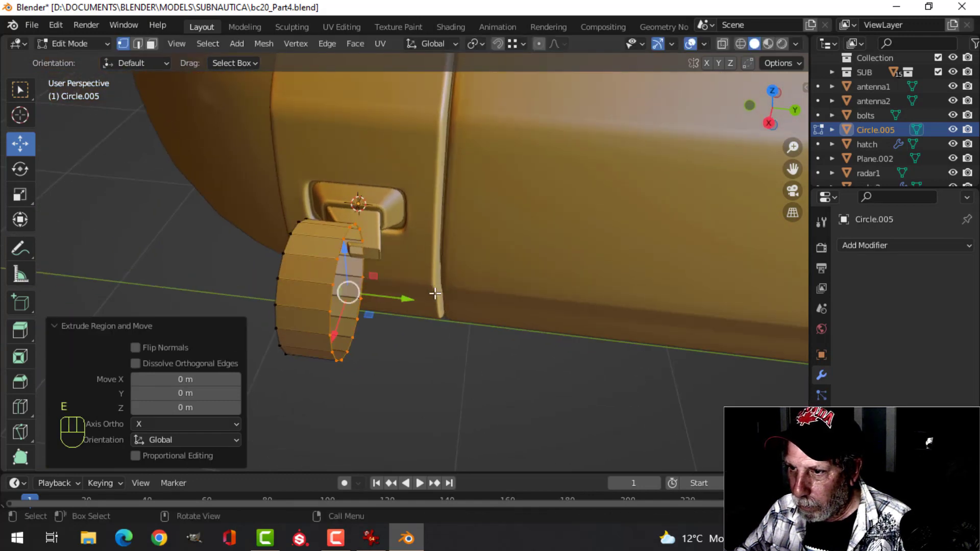
Extend the cylinder's rear rim about 0.23 m along Y and scale it to about 0.6 for a tapered body.
{"action": "left_click_drag", "start_coordinate": [396, 301], "coordinate": [534, 298]}
{"action": "key", "text": "s"}
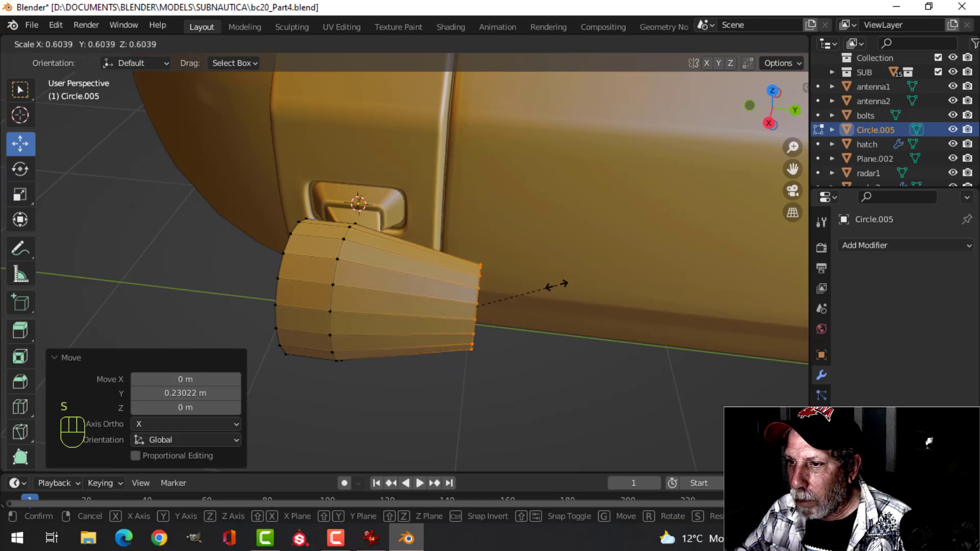
{"action": "left_click", "coordinate": [555, 285]}
{"action": "middle_click_drag", "start_coordinate": [547, 293], "coordinate": [474, 301]}
Extrude the narrow end's rim in place and scale it inward to form an end face.
{"action": "key", "text": "e"}
{"action": "right_click", "coordinate": [483, 291]}
{"action": "key", "text": "s"}
{"action": "left_click", "coordinate": [450, 300]}
{"action": "key", "text": "alt+a"}
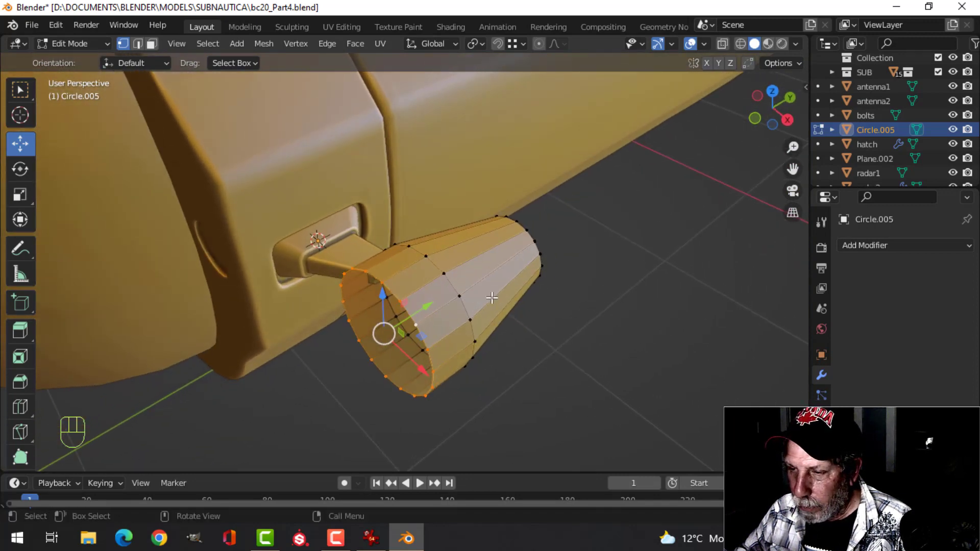
Extrude the wide end's rim slightly outward along negative Y and scale it to 0.802 as a chamfer.
{"action": "key", "text": "e"}
{"action": "right_click", "coordinate": [564, 319]}
{"action": "middle_click_drag", "start_coordinate": [467, 313], "coordinate": [438, 312]}
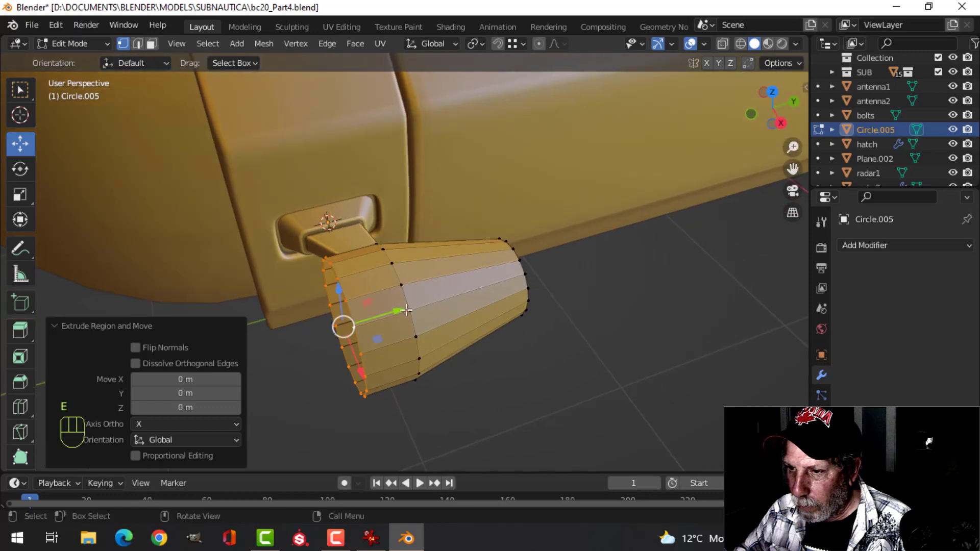
{"action": "left_click_drag", "start_coordinate": [398, 310], "coordinate": [384, 310]}
{"action": "key", "text": "s"}
{"action": "left_click", "coordinate": [454, 320]}
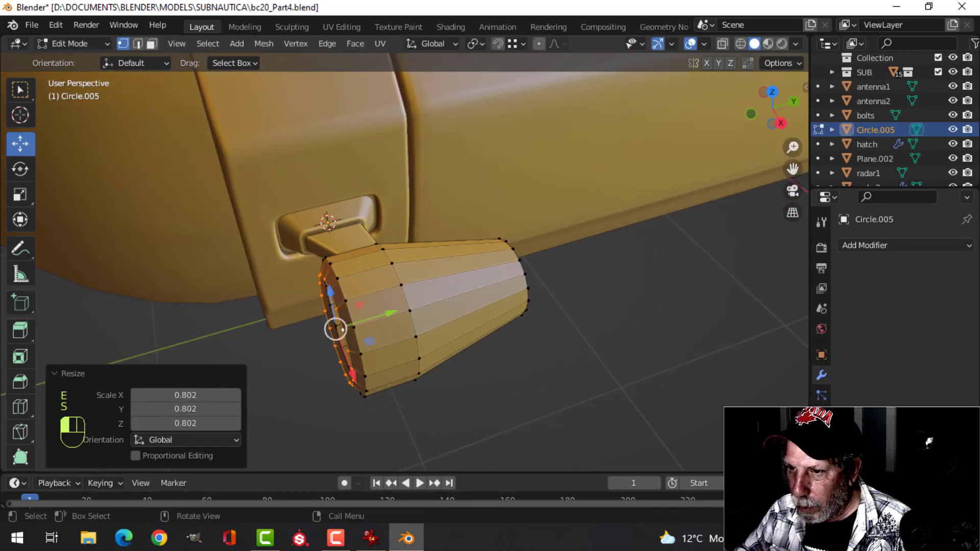
Extrude the wide end's rim in place again and scale it to 0.524, leaving a central opening.
{"action": "middle_click_drag", "start_coordinate": [455, 320], "coordinate": [515, 309]}
{"action": "key", "text": "e"}
{"action": "right_click", "coordinate": [515, 308]}
{"action": "key", "text": "s"}
{"action": "left_click", "coordinate": [491, 317]}
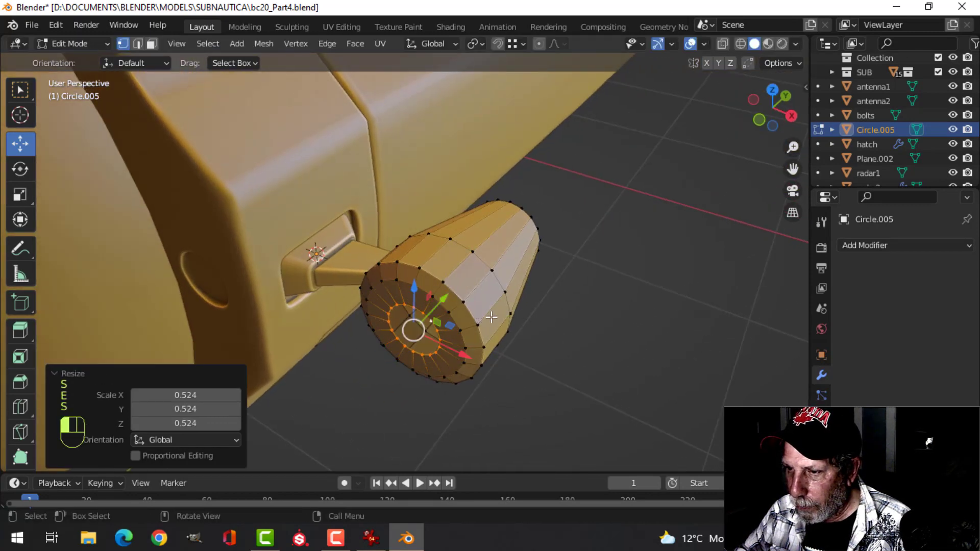
{"action": "scroll", "coordinate": [491, 317], "scroll_direction": "up", "scroll_amount": 2}
{"action": "key", "text": "alt+a"}
{"action": "key", "text": "Tab"}
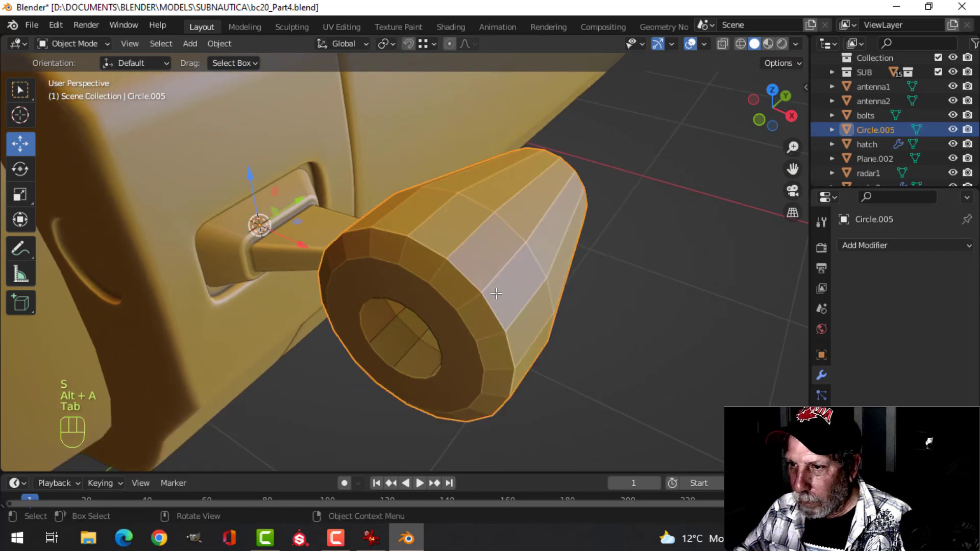
Apply a level 1 subdivision surface to the tapered body and shade it smooth.
{"action": "key", "text": "ctrl+1"}
{"action": "right_click", "coordinate": [468, 259]}
{"action": "left_click", "coordinate": [469, 260]}
Add an edge loop around the body's wide section, slid toward the wide end with a factor of 0.348.
{"action": "middle_click_drag", "start_coordinate": [469, 260], "coordinate": [360, 273]}
{"action": "key", "text": "Tab"}
{"action": "key", "text": "alt+a"}
{"action": "key", "text": "2"}
{"action": "key", "text": "ctrl+r"}
{"action": "left_click", "coordinate": [329, 255]}
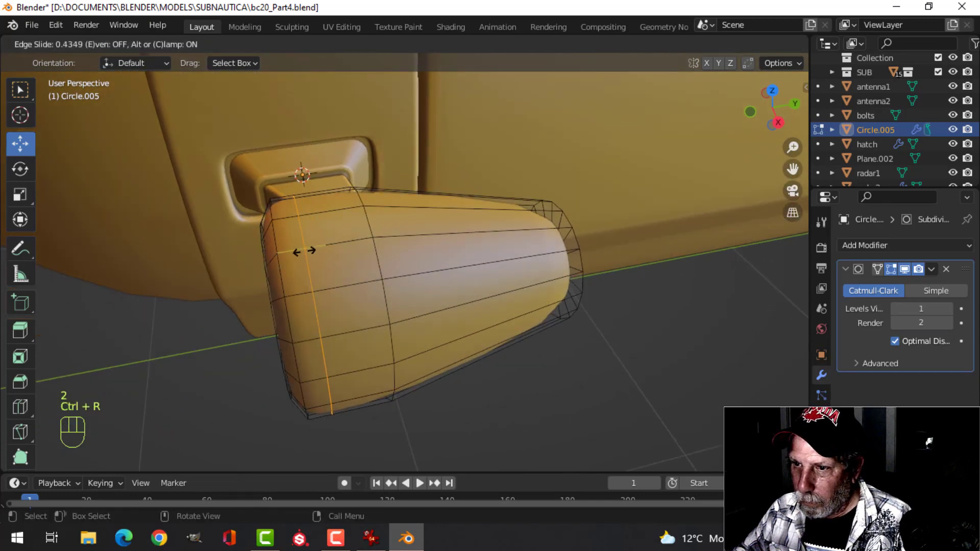
{"action": "left_click", "coordinate": [305, 251]}
Bevel the edge loop near the wide end into a narrow band about 0.0018 m wide with one segment.
{"action": "scroll", "coordinate": [399, 279], "scroll_direction": "up", "scroll_amount": 4}
{"action": "middle_click_drag", "start_coordinate": [398, 279], "coordinate": [437, 269], "text": "shift"}
{"action": "scroll", "coordinate": [426, 280], "scroll_direction": "down", "scroll_amount": 2}
{"action": "key", "text": "ctrl+b"}
{"action": "scroll", "coordinate": [469, 279], "scroll_direction": "down", "scroll_amount": 2, "text": "shift"}
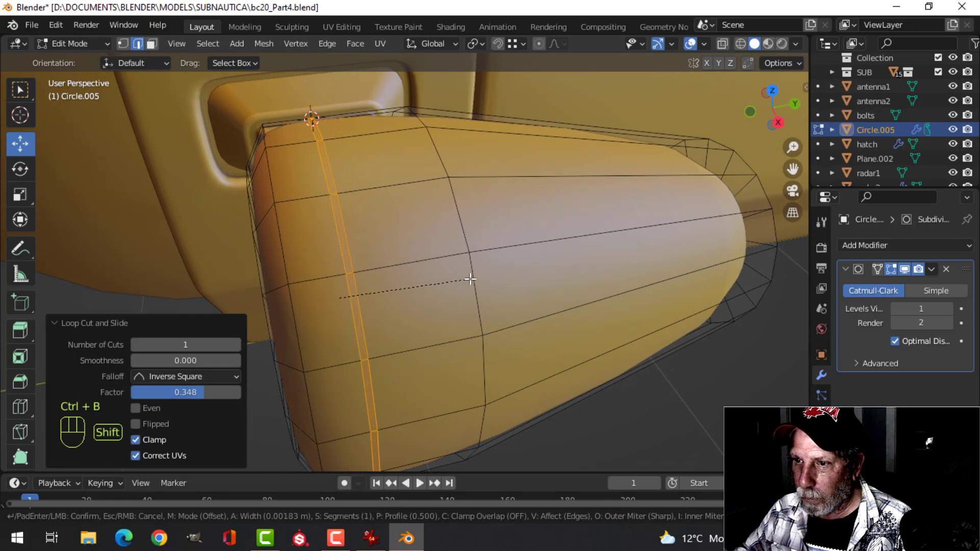
{"action": "left_click", "coordinate": [472, 279]}
Extrude the narrow band in place and shrink it inward along its normals to form a thin groove.
{"action": "key", "text": "e"}
{"action": "right_click", "coordinate": [470, 278]}
{"action": "key", "text": "alt+s"}
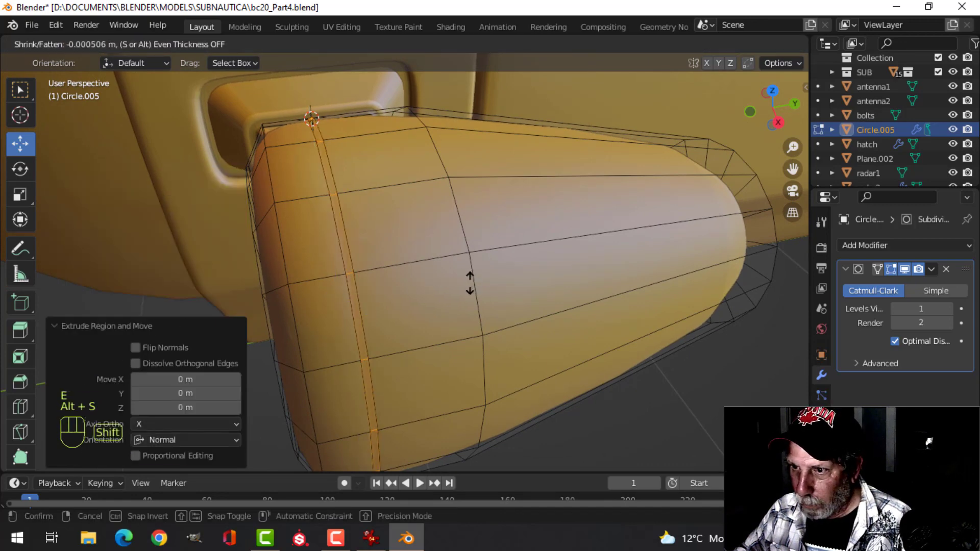
{"action": "left_click", "coordinate": [468, 295]}
{"action": "key", "text": "alt+a"}
{"action": "middle_click_drag", "start_coordinate": [464, 295], "coordinate": [378, 289], "text": "alt"}
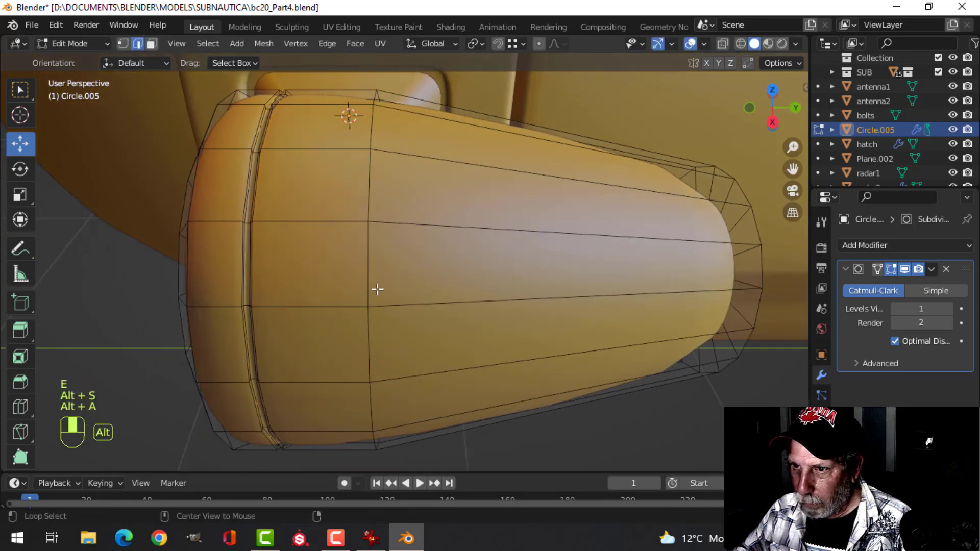
Add supporting edge loops tight against both sides of the groove, with factors of -0.842 and 0.877.
{"action": "key", "text": "ctrl+r"}
{"action": "left_click", "coordinate": [222, 219]}
{"action": "left_click", "coordinate": [240, 227]}
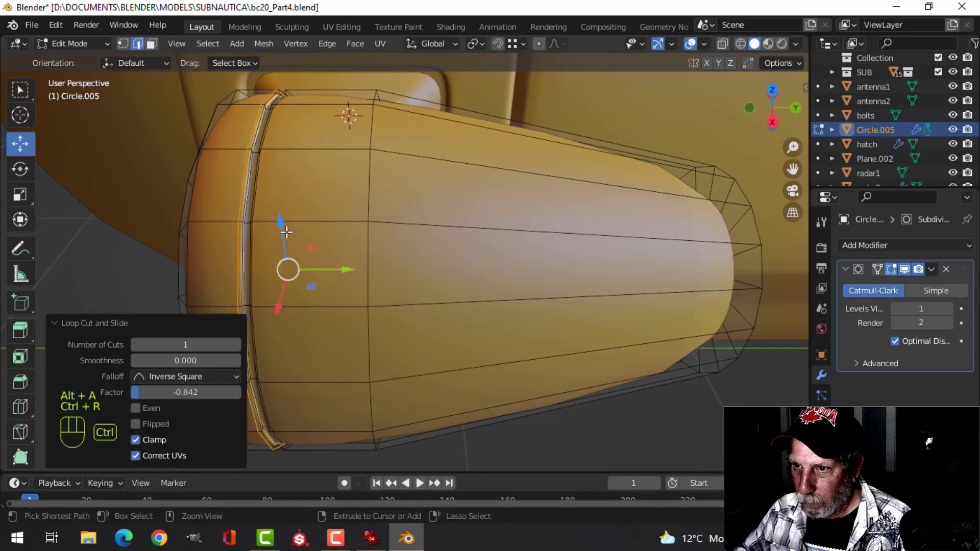
{"action": "key", "text": "ctrl+r"}
{"action": "left_click", "coordinate": [262, 226]}
{"action": "left_click", "coordinate": [231, 223]}
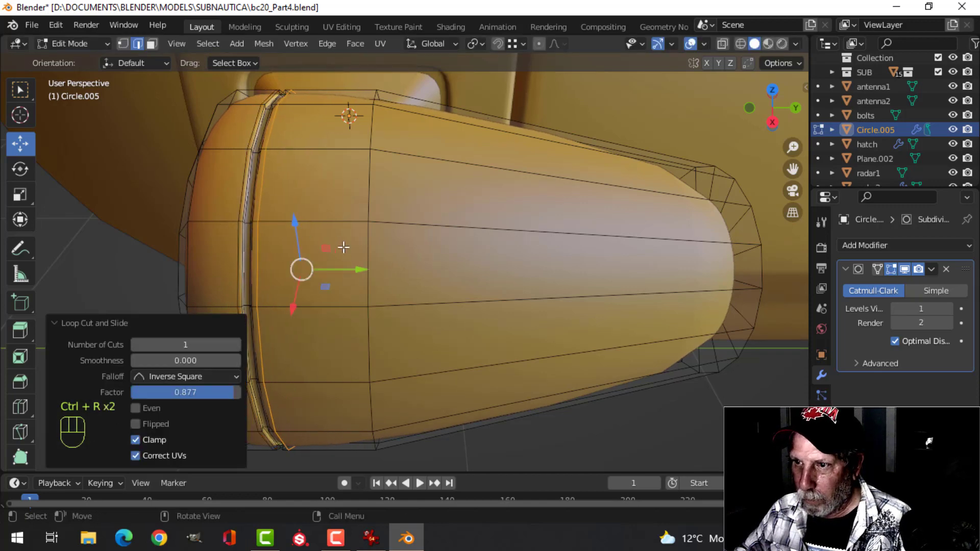
Add a supporting edge loop close to the body's narrow end with a factor of -0.935 and inspect the shape.
{"action": "key", "text": "Tab"}
{"action": "scroll", "coordinate": [358, 264], "scroll_direction": "down", "scroll_amount": 4}
{"action": "middle_click_drag", "start_coordinate": [359, 264], "coordinate": [372, 260]}
{"action": "key", "text": "Tab"}
{"action": "key", "text": "alt+a"}
{"action": "key", "text": "ctrl+r"}
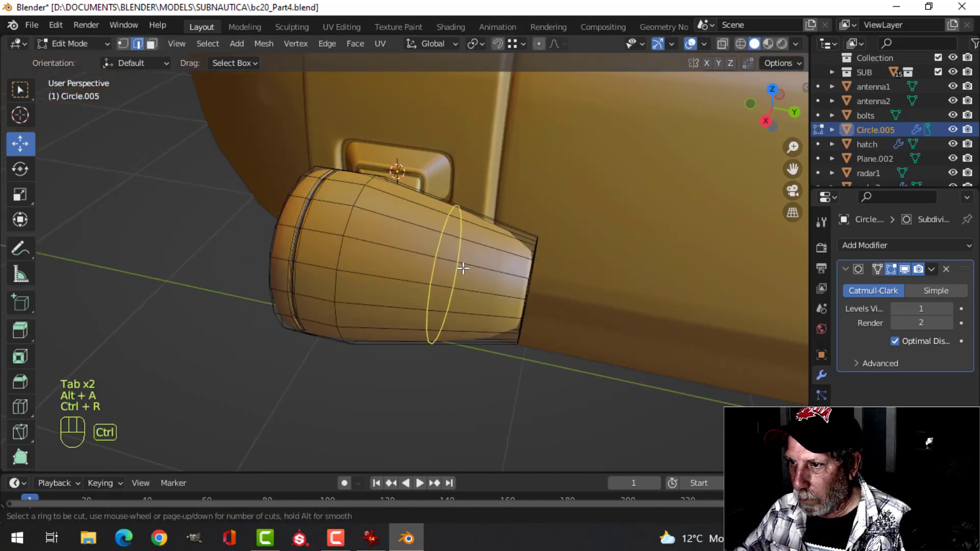
{"action": "left_click", "coordinate": [463, 269]}
{"action": "left_click", "coordinate": [526, 288]}
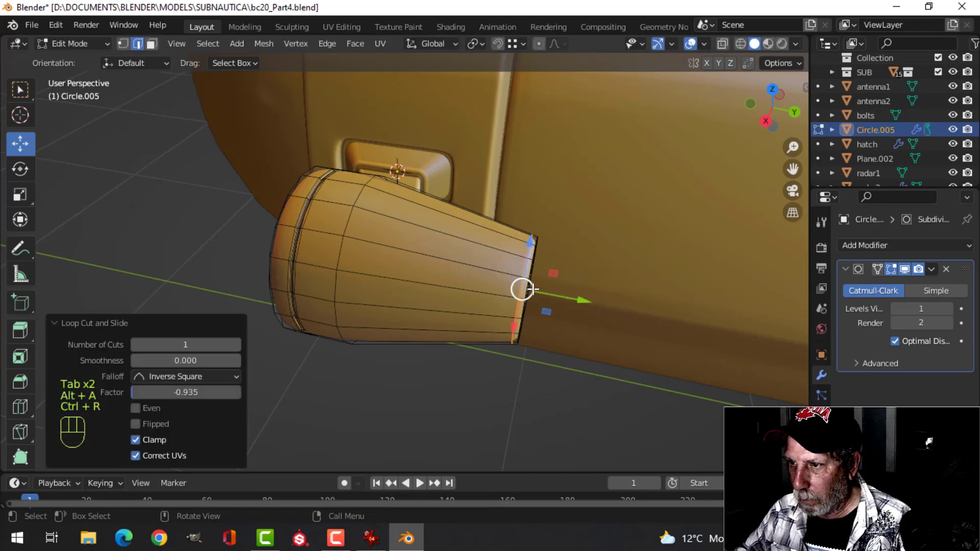
{"action": "key", "text": "Tab"}
{"action": "middle_click_drag", "start_coordinate": [525, 288], "coordinate": [570, 270]}
{"action": "key", "text": "alt+a"}
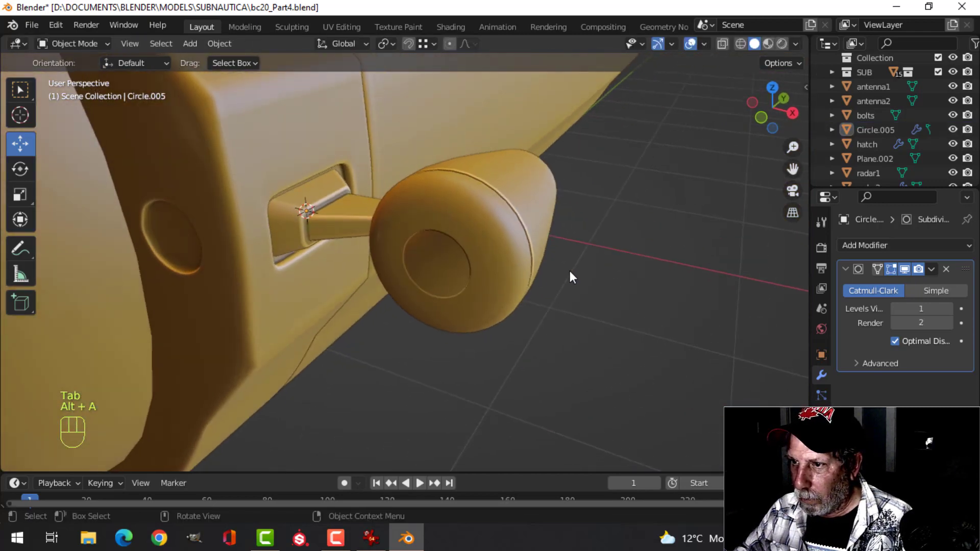
Add an edge loop around the chamfer at the body's wide end and inspect the result in Object Mode.
{"action": "key", "text": "Tab"}
{"action": "key", "text": "alt+a"}
{"action": "middle_click_drag", "start_coordinate": [467, 274], "coordinate": [357, 236]}
{"action": "scroll", "coordinate": [462, 258], "scroll_direction": "up", "scroll_amount": 1}
{"action": "key", "text": "ctrl+r"}
{"action": "left_click", "coordinate": [356, 235]}
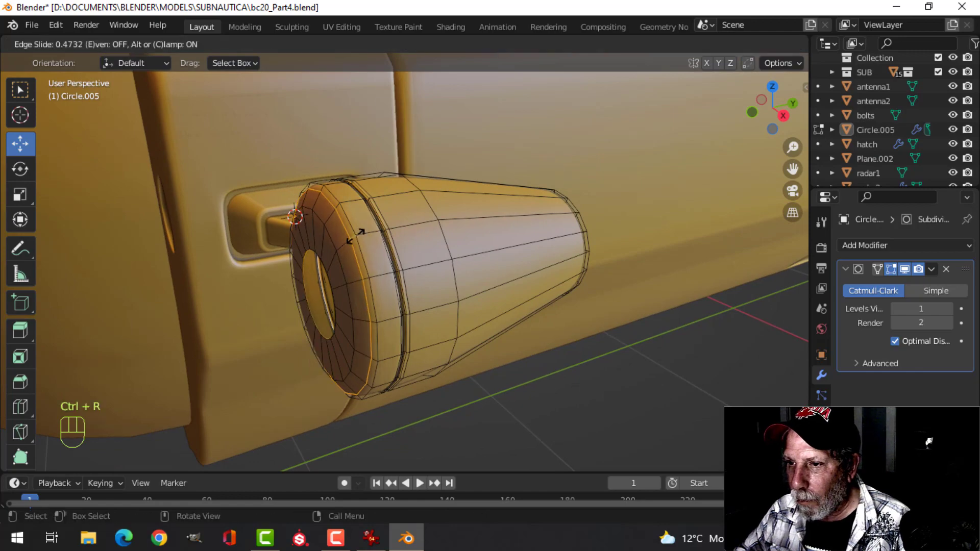
{"action": "left_click", "coordinate": [376, 236]}
{"action": "key", "text": "Tab"}
{"action": "scroll", "coordinate": [456, 255], "scroll_direction": "down", "scroll_amount": 4}
{"action": "key", "text": "alt+a"}
{"action": "middle_click_drag", "start_coordinate": [457, 255], "coordinate": [411, 335]}
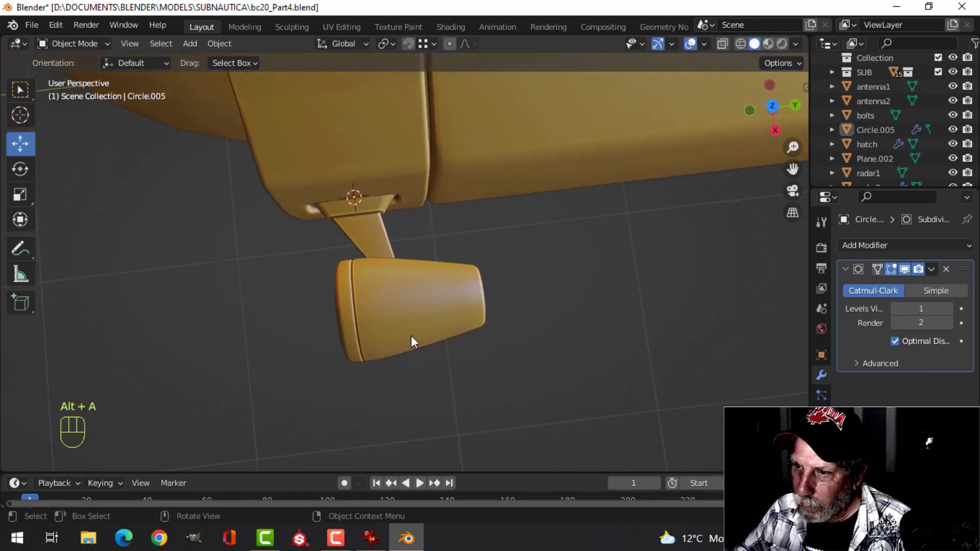
Shift the whole pod slightly forward on its arm and inspect it against the hull from the front.
{"action": "left_click", "coordinate": [412, 335]}
{"action": "key", "text": "Tab"}
{"action": "key", "text": "a"}
{"action": "left_click_drag", "start_coordinate": [437, 304], "coordinate": [430, 303]}
{"action": "key", "text": "Tab"}
{"action": "middle_click_drag", "start_coordinate": [430, 303], "coordinate": [539, 250]}
{"action": "key", "text": "alt+a"}
{"action": "scroll", "coordinate": [538, 250], "scroll_direction": "down", "scroll_amount": 8}
{"action": "middle_click_drag", "start_coordinate": [451, 286], "coordinate": [424, 281], "text": "shift"}
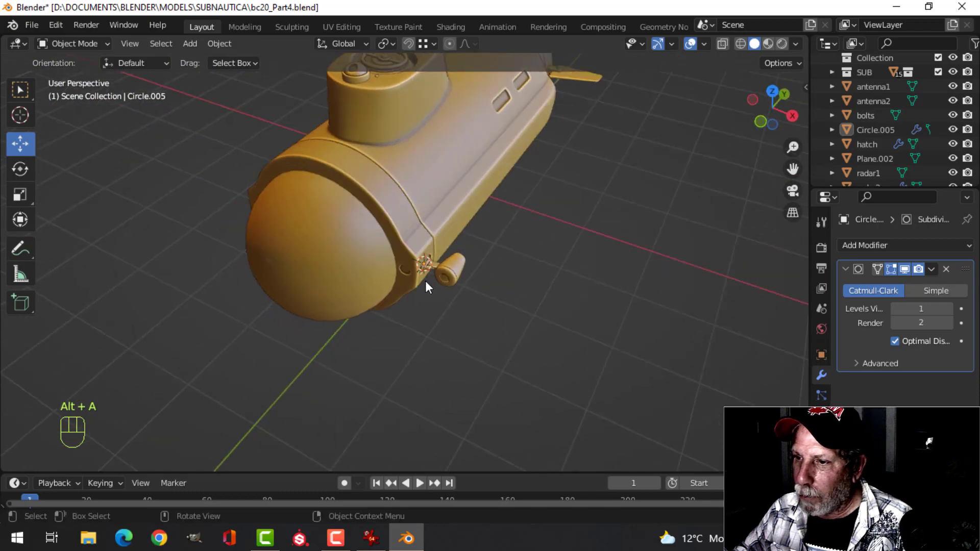
{"action": "scroll", "coordinate": [425, 281], "scroll_direction": "up", "scroll_amount": 4}
{"action": "middle_click_drag", "start_coordinate": [490, 280], "coordinate": [535, 210], "text": "shift"}
{"action": "middle_click_drag", "start_coordinate": [529, 214], "coordinate": [581, 157]}
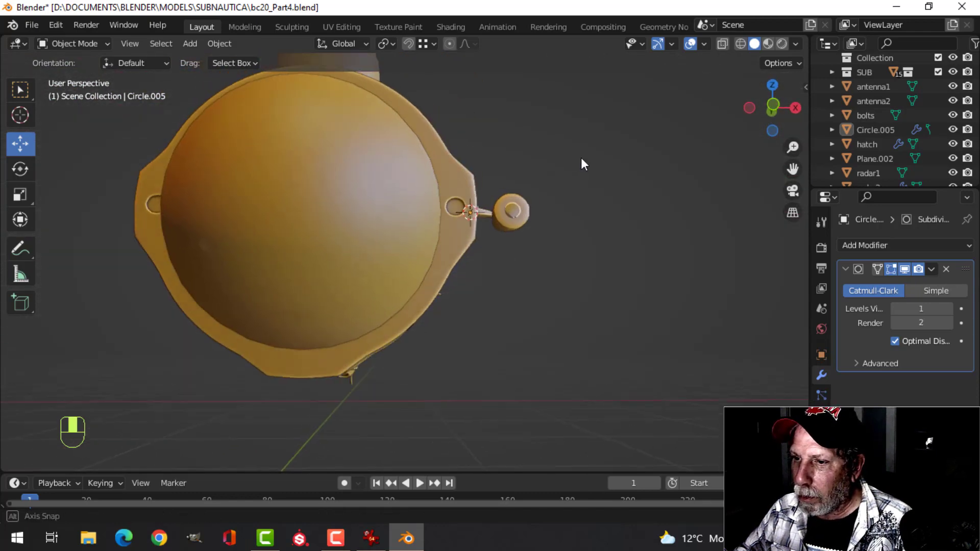
Hide the front dome so that the ring behind it is exposed.
{"action": "left_click", "coordinate": [385, 357]}
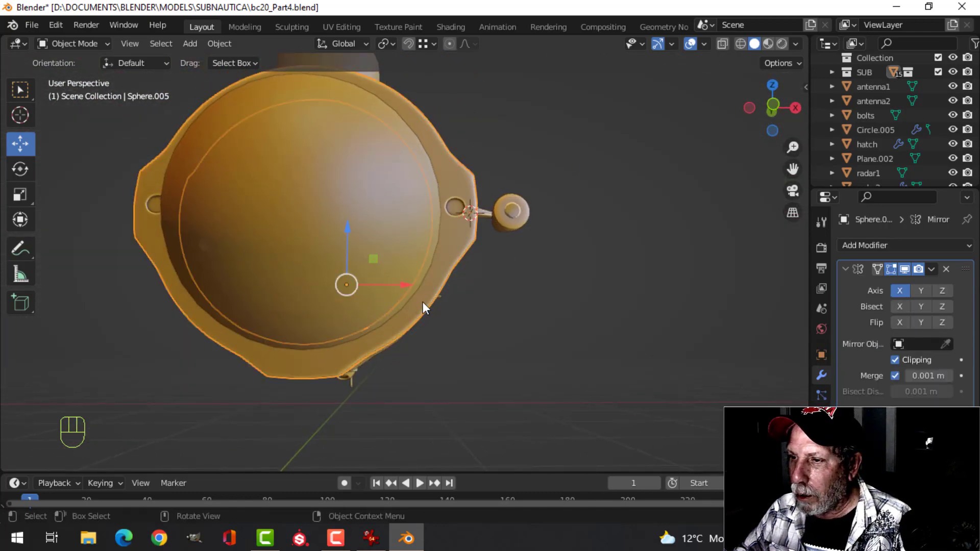
{"action": "left_click", "coordinate": [362, 264]}
{"action": "middle_click_drag", "start_coordinate": [362, 264], "coordinate": [441, 300]}
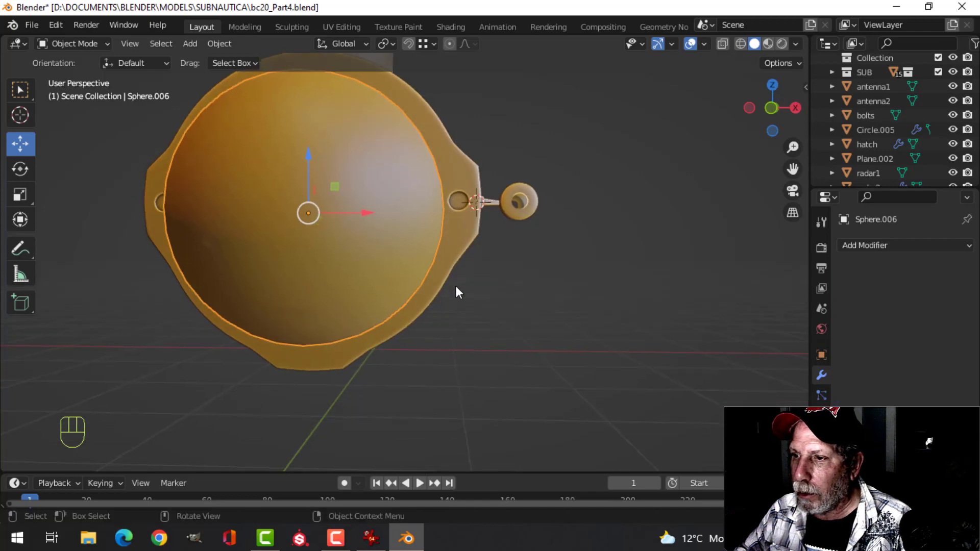
{"action": "key", "text": "Tab"}
{"action": "key", "text": "a"}
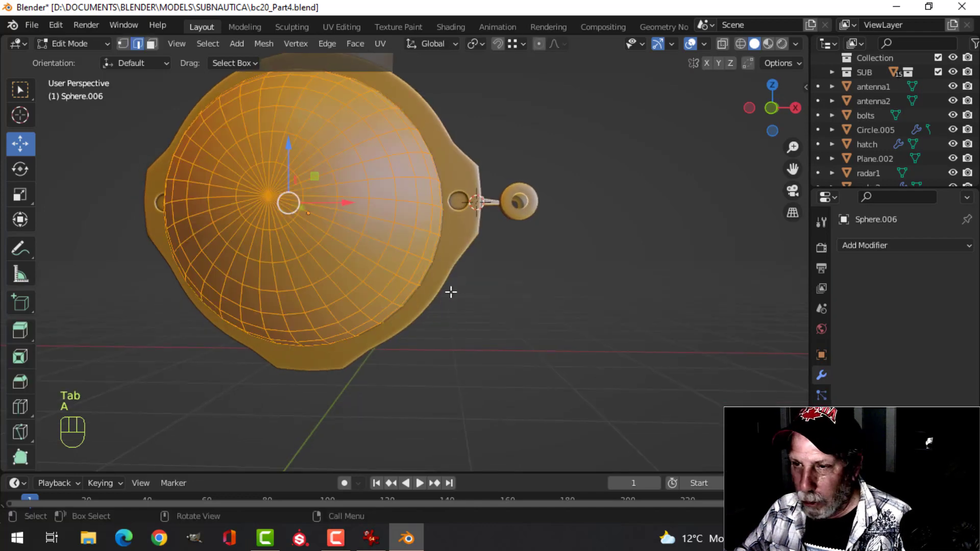
{"action": "key", "text": "Tab"}
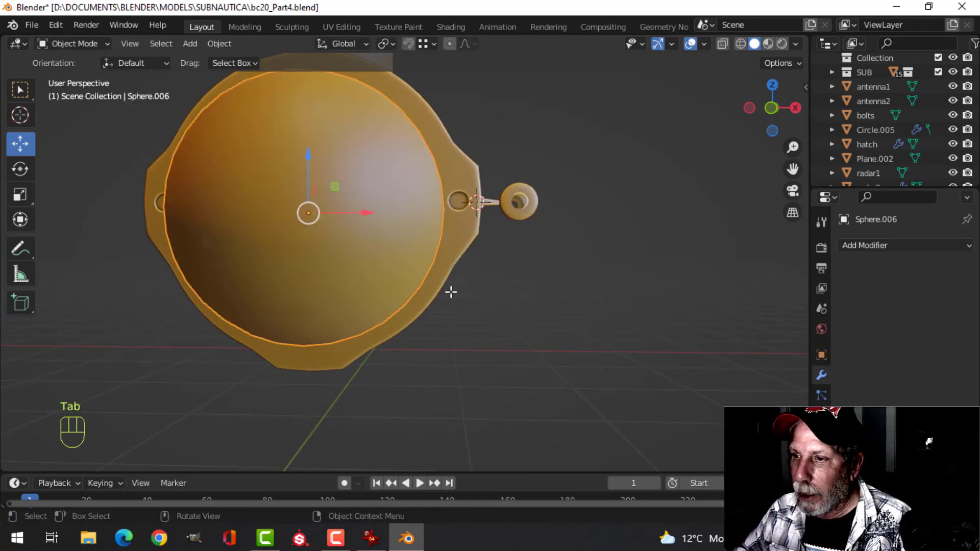
{"action": "left_click", "coordinate": [447, 181]}
{"action": "left_click", "coordinate": [358, 209]}
{"action": "key", "text": "h"}
{"action": "left_click", "coordinate": [429, 161]}
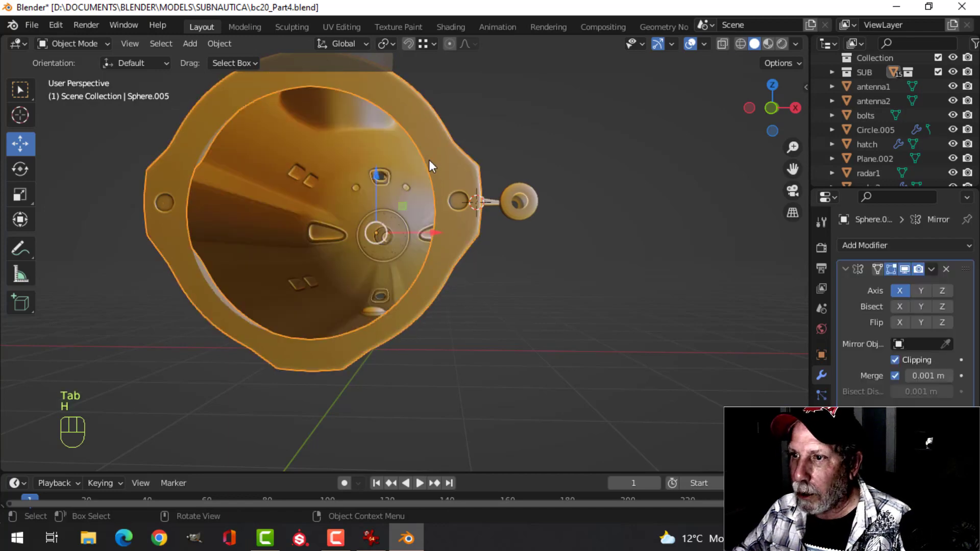
Snap the 3D cursor to the selected point at the top centre of the front ring.
{"action": "key", "text": "Tab"}
{"action": "middle_click_drag", "start_coordinate": [429, 166], "coordinate": [415, 219]}
{"action": "key", "text": "alt+a"}
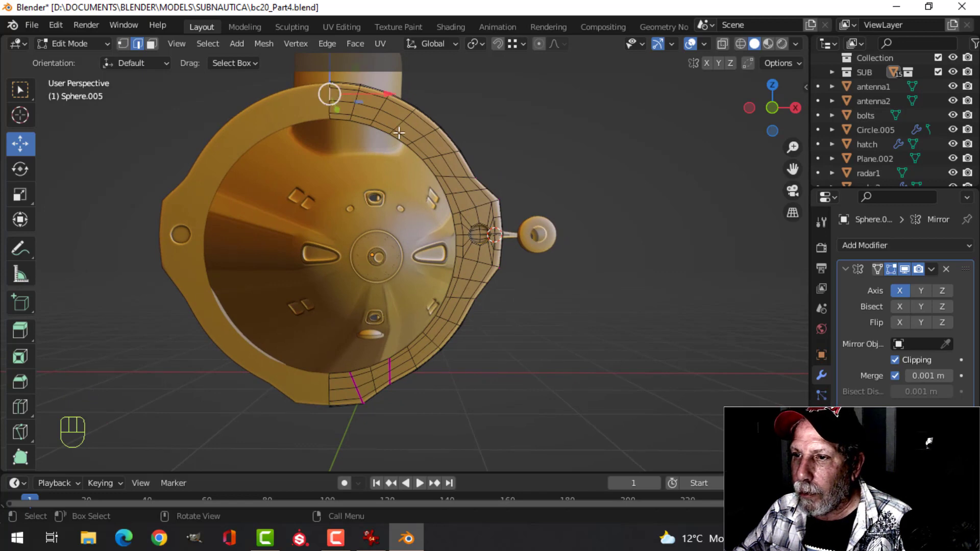
{"action": "key", "text": "shift+s"}
{"action": "left_click", "coordinate": [431, 234]}
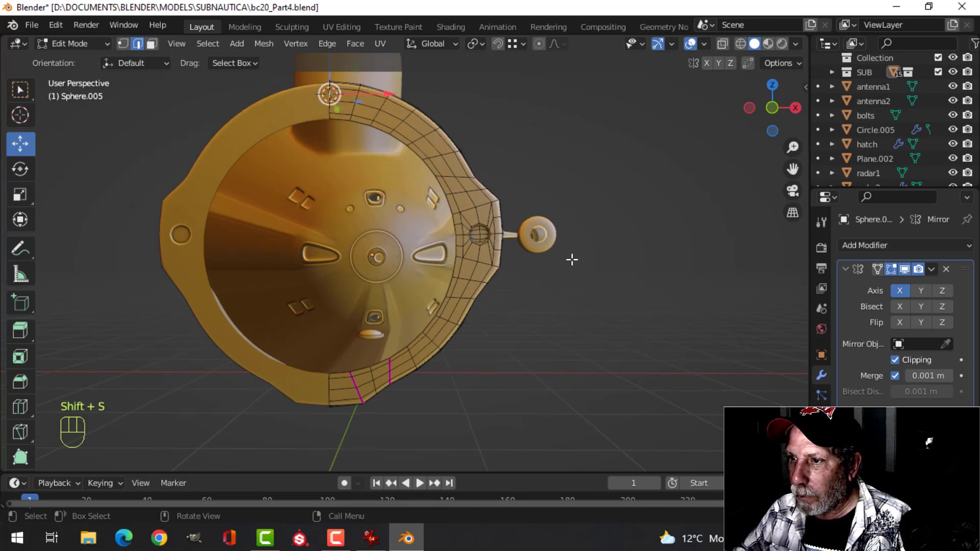
{"action": "key", "text": "Tab"}
Set the side arm's origin to the 3D cursor and mirror it across X with a Mirror modifier.
{"action": "middle_click_drag", "start_coordinate": [570, 258], "coordinate": [531, 280]}
{"action": "mouse_move", "coordinate": [534, 241]}
{"action": "middle_mouse_down"}
{"action": "mouse_move", "coordinate": [590, 237]}
{"action": "mouse_move", "coordinate": [454, 312]}
{"action": "mouse_move", "coordinate": [491, 267]}
{"action": "middle_mouse_up"}
{"action": "left_click", "coordinate": [490, 265]}
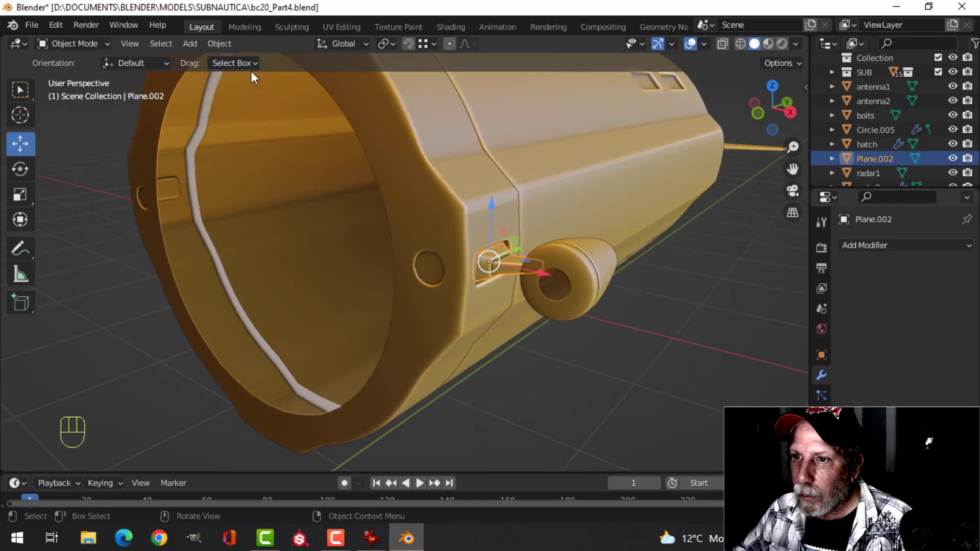
{"action": "left_click", "coordinate": [215, 44]}
{"action": "mouse_move", "coordinate": [266, 75]}
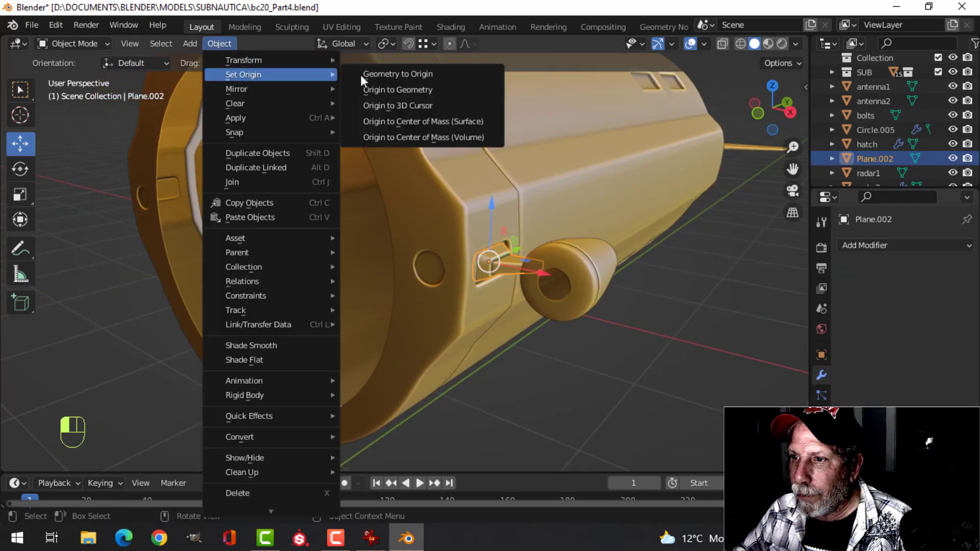
{"action": "left_click", "coordinate": [393, 106]}
{"action": "left_click", "coordinate": [868, 245]}
{"action": "left_click", "coordinate": [689, 411]}
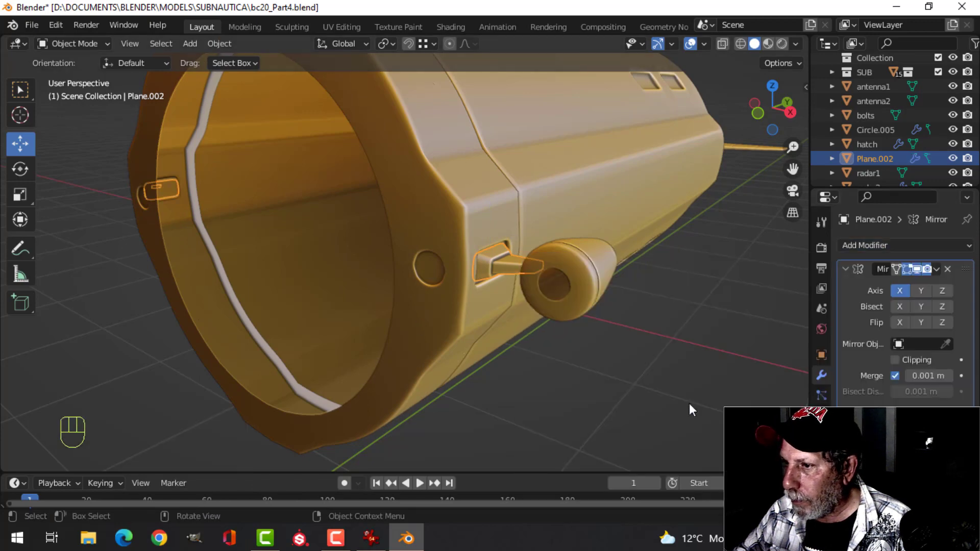
{"action": "middle_click_drag", "start_coordinate": [381, 264], "coordinate": [444, 273]}
{"action": "scroll", "coordinate": [417, 275], "scroll_direction": "down", "scroll_amount": 5}
{"action": "scroll", "coordinate": [351, 284], "scroll_direction": "up", "scroll_amount": 3}
{"action": "middle_click_drag", "start_coordinate": [298, 292], "coordinate": [250, 280], "text": "shift"}
{"action": "key", "text": "alt+a"}
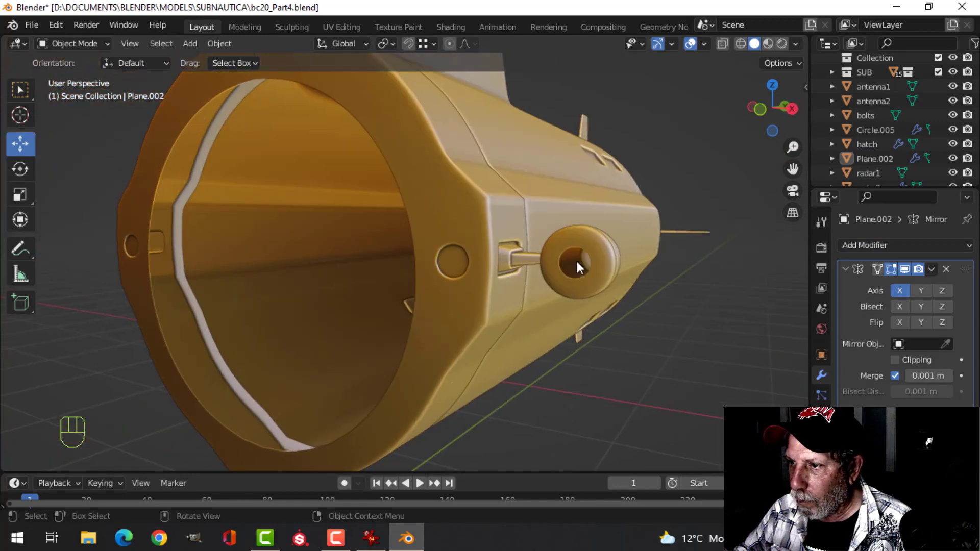
Set the pod's origin to the 3D cursor and add a Mirror modifier on the X axis.
{"action": "left_click", "coordinate": [564, 249]}
{"action": "left_click", "coordinate": [218, 42]}
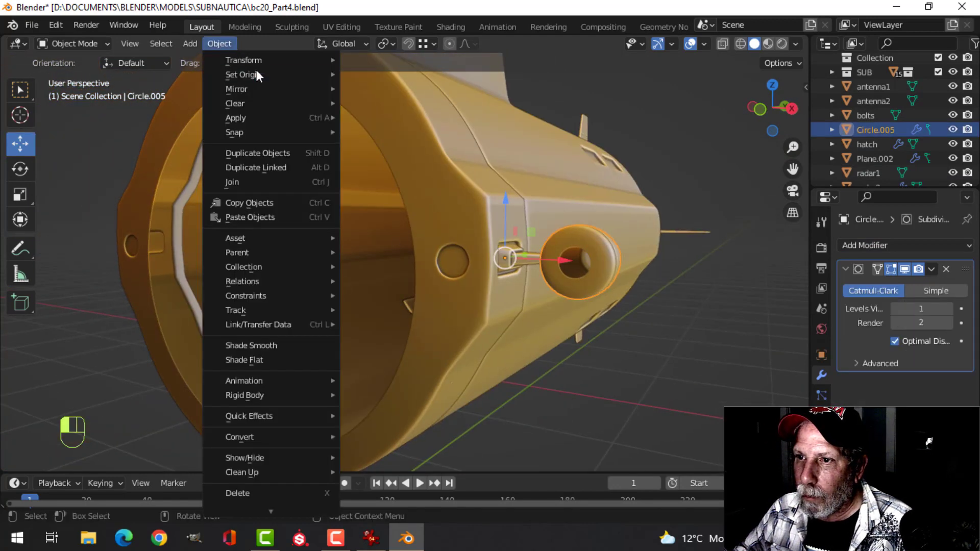
{"action": "mouse_move", "coordinate": [256, 74]}
{"action": "left_click", "coordinate": [403, 105]}
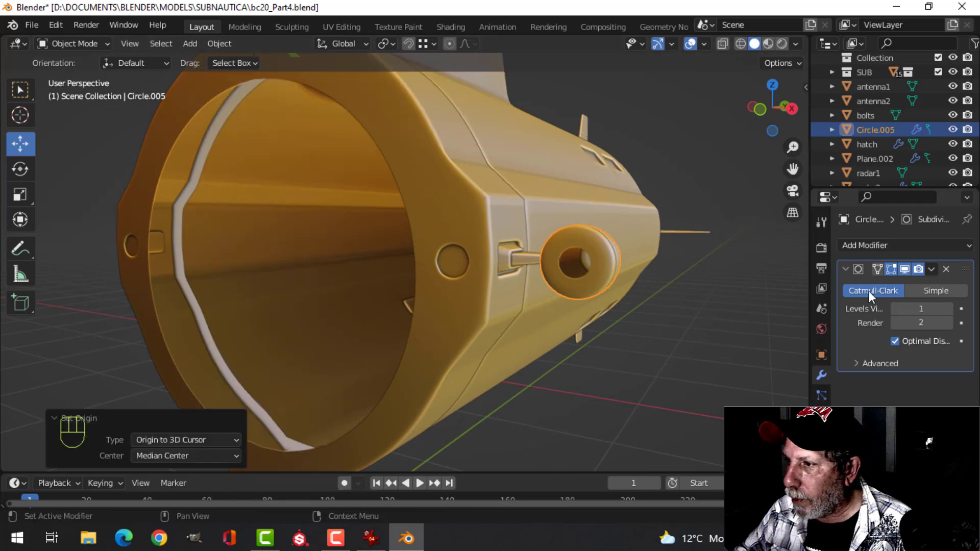
{"action": "left_click", "coordinate": [869, 246]}
{"action": "left_click", "coordinate": [698, 412]}
{"action": "key", "text": "alt+a"}
Unhide the front dome and check the face orientation across the submarine.
{"action": "middle_click_drag", "start_coordinate": [247, 303], "coordinate": [378, 320]}
{"action": "key", "text": "alt+h"}
{"action": "key", "text": "alt+a"}
{"action": "left_click", "coordinate": [703, 43]}
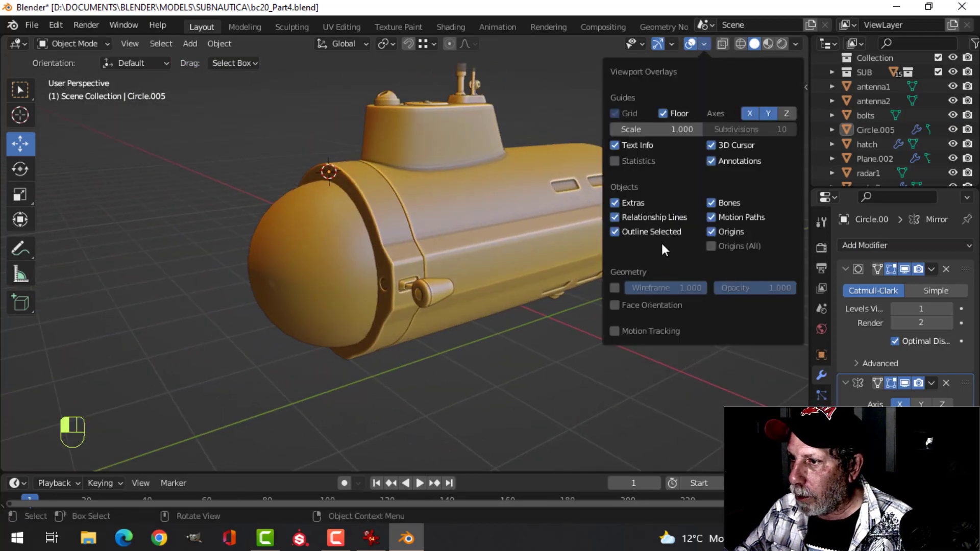
{"action": "left_click", "coordinate": [647, 306]}
{"action": "left_click", "coordinate": [648, 305]}
{"action": "middle_click_drag", "start_coordinate": [470, 305], "coordinate": [415, 188]}
{"action": "scroll", "coordinate": [398, 270], "scroll_direction": "up", "scroll_amount": 3}
{"action": "mouse_move", "coordinate": [403, 270]}
{"action": "middle_mouse_down"}
{"action": "mouse_move", "coordinate": [447, 164]}
{"action": "mouse_move", "coordinate": [410, 279]}
{"action": "mouse_move", "coordinate": [439, 289]}
{"action": "mouse_move", "coordinate": [413, 330]}
{"action": "mouse_move", "coordinate": [506, 281]}
{"action": "mouse_move", "coordinate": [434, 284]}
{"action": "mouse_move", "coordinate": [328, 256]}
{"action": "mouse_move", "coordinate": [372, 267]}
{"action": "mouse_move", "coordinate": [439, 250]}
{"action": "mouse_move", "coordinate": [400, 253]}
{"action": "middle_mouse_up"}
{"action": "scroll", "coordinate": [410, 280], "scroll_direction": "down", "scroll_amount": 5}
Select a patch of faces on the upper +X side of the front dome as a window area.
{"action": "left_click", "coordinate": [392, 237]}
{"action": "key", "text": "Tab"}
{"action": "key", "text": "alt+a"}
{"action": "key", "text": "3"}
{"action": "key", "text": "c"}
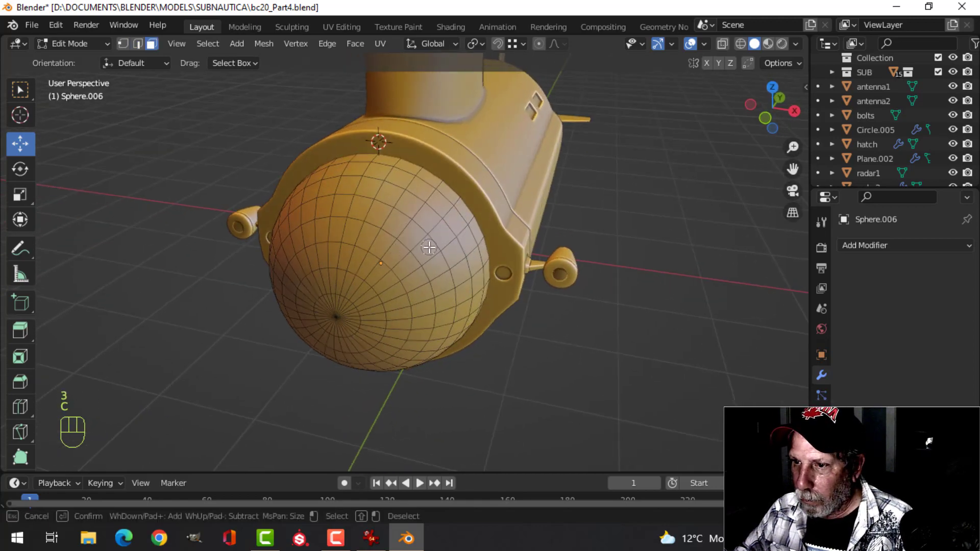
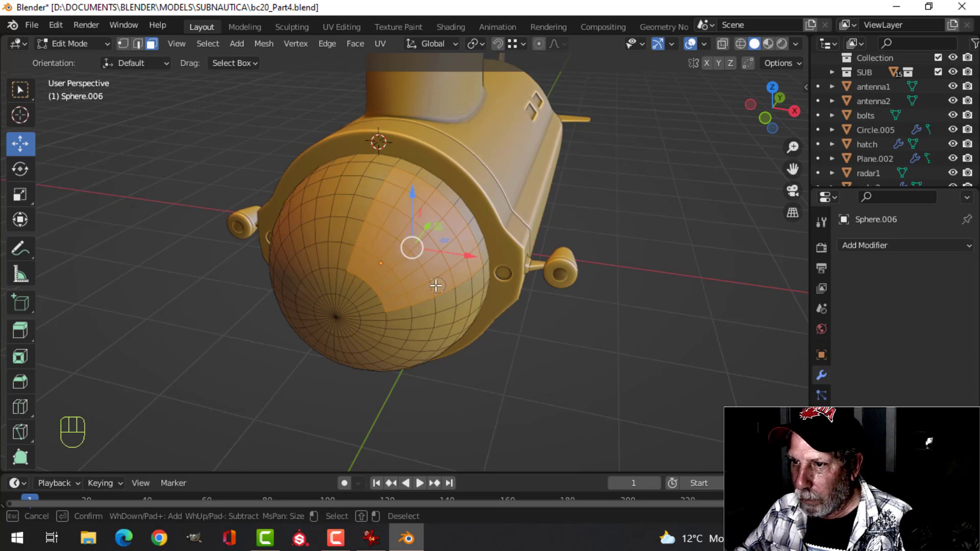
{"action": "key", "text": "Escape"}
{"action": "middle_click_drag", "start_coordinate": [435, 285], "coordinate": [473, 371]}
Extend the selection with a matching face patch on the dome's opposite upper side, leaving the central strip unselected.
{"action": "key", "text": "KP_1"}
{"action": "scroll", "coordinate": [443, 272], "scroll_direction": "up", "scroll_amount": 2}
{"action": "key", "text": "c"}
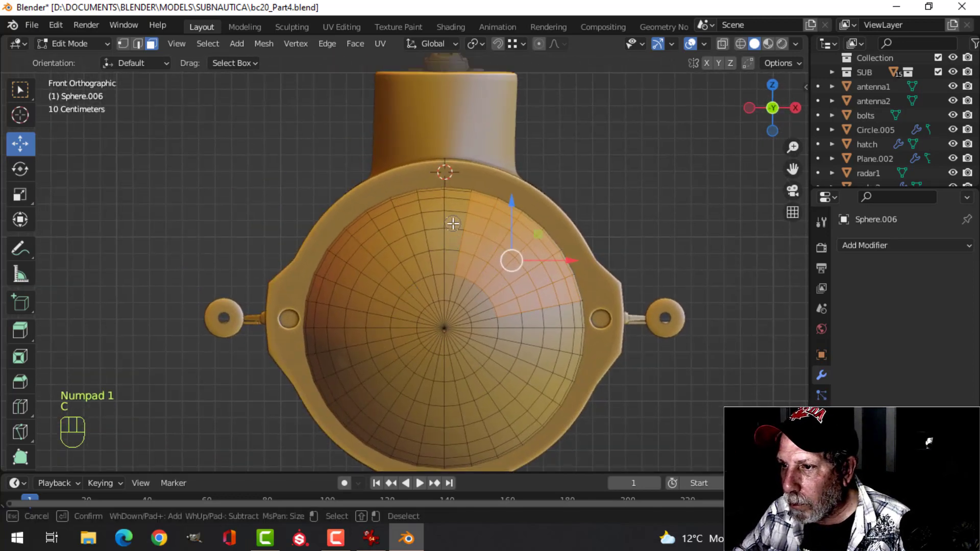
{"action": "left_click_drag", "start_coordinate": [415, 269], "coordinate": [400, 223]}
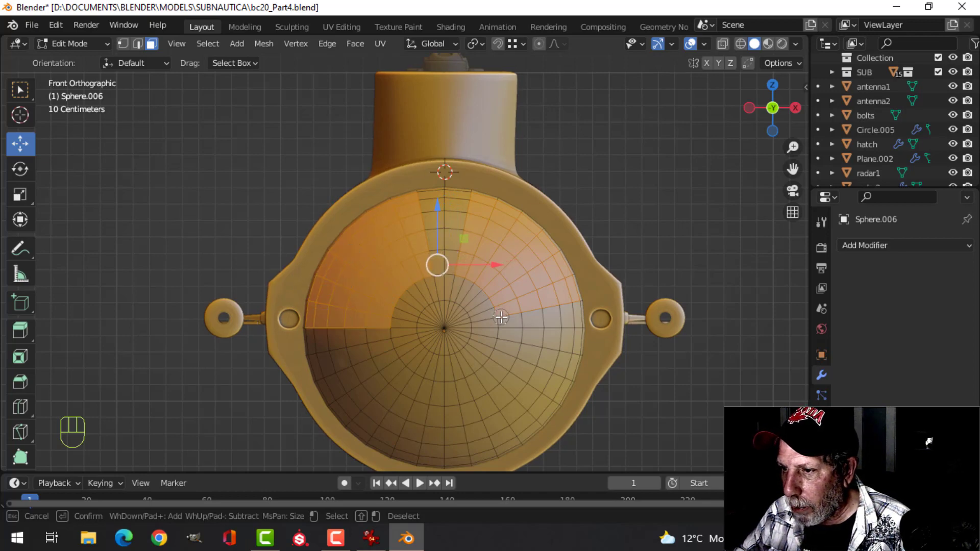
{"action": "key", "text": "Escape"}
Inset both selected dome patches by about 0.04 m and delete their inner faces to open two windows.
{"action": "middle_click_drag", "start_coordinate": [564, 314], "coordinate": [544, 298]}
{"action": "key", "text": "i"}
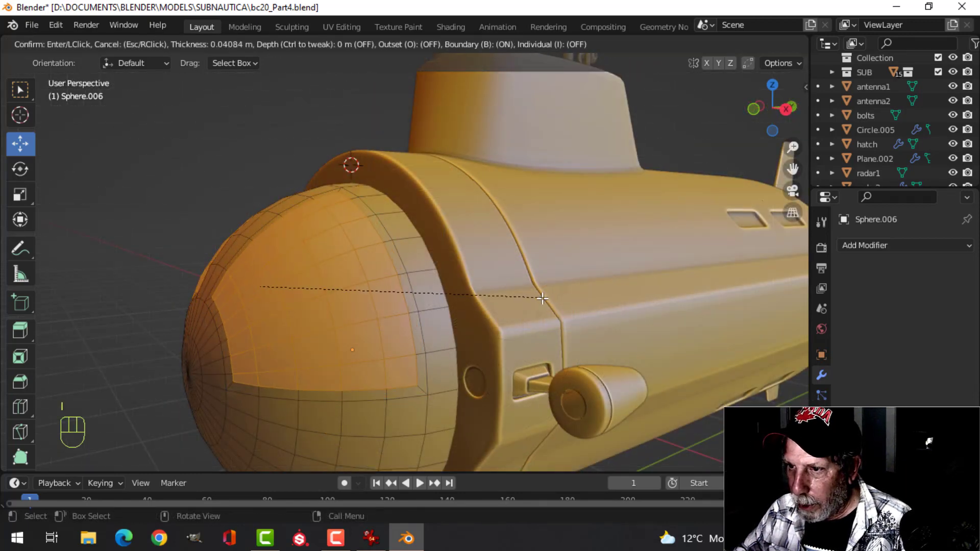
{"action": "left_click", "coordinate": [547, 300]}
{"action": "key", "text": "x"}
{"action": "left_click", "coordinate": [476, 298]}
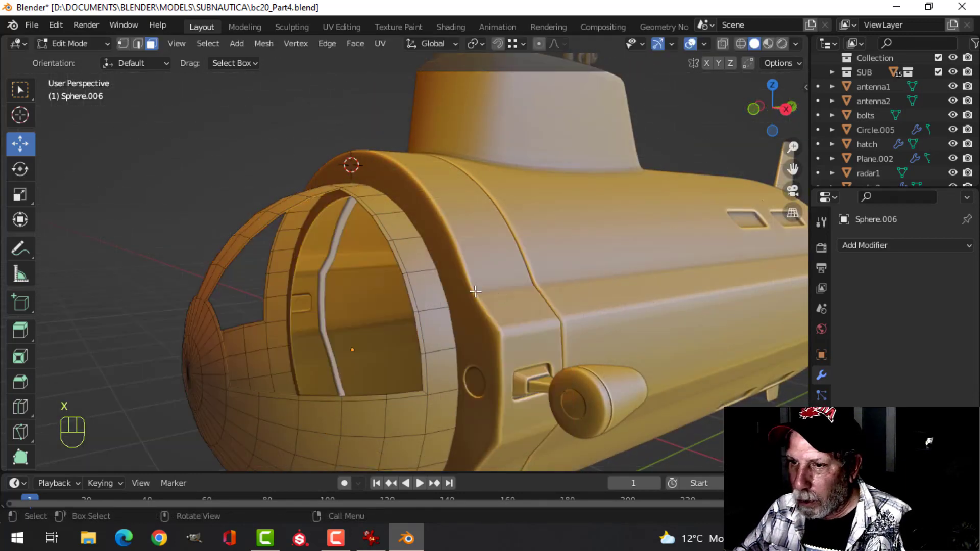
Add a level 2 Subdivision Surface modifier to the dome and view it from the front.
{"action": "key", "text": "Tab"}
{"action": "middle_click_drag", "start_coordinate": [475, 289], "coordinate": [449, 281]}
{"action": "key", "text": "alt+a"}
Delete the vertex at the dome's front tip to open a round hole.
{"action": "key", "text": "Tab"}
{"action": "key", "text": "1"}
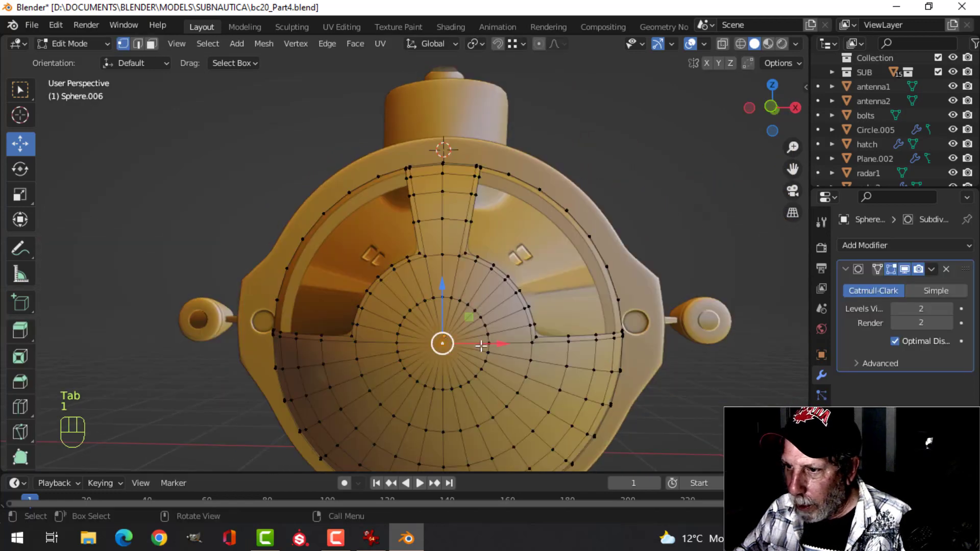
{"action": "scroll", "coordinate": [487, 349], "scroll_direction": "up", "scroll_amount": 3}
{"action": "middle_click_drag", "start_coordinate": [501, 356], "coordinate": [453, 270], "text": "shift"}
{"action": "key", "text": "x"}
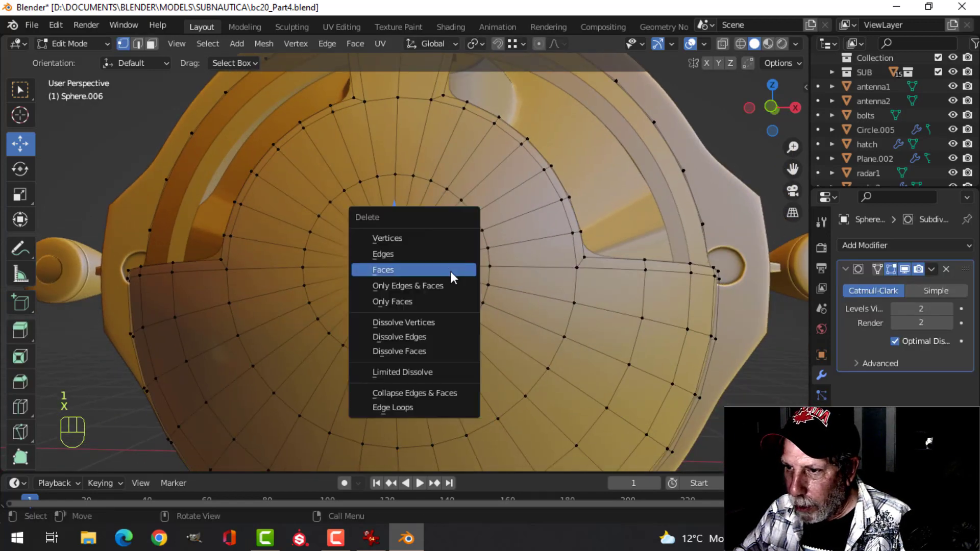
{"action": "left_click", "coordinate": [423, 237]}
Extrude the hole's edge loop and scale it inward to 0.830.
{"action": "key", "text": "2"}
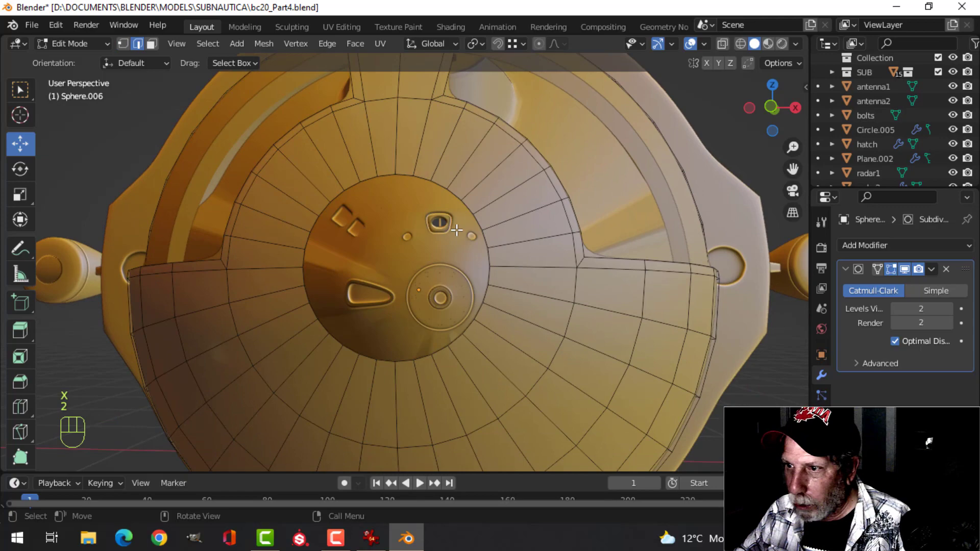
{"action": "left_click", "coordinate": [458, 199], "text": "alt"}
{"action": "middle_click_drag", "start_coordinate": [459, 199], "coordinate": [511, 255]}
{"action": "key", "text": "e"}
{"action": "key", "text": "s"}
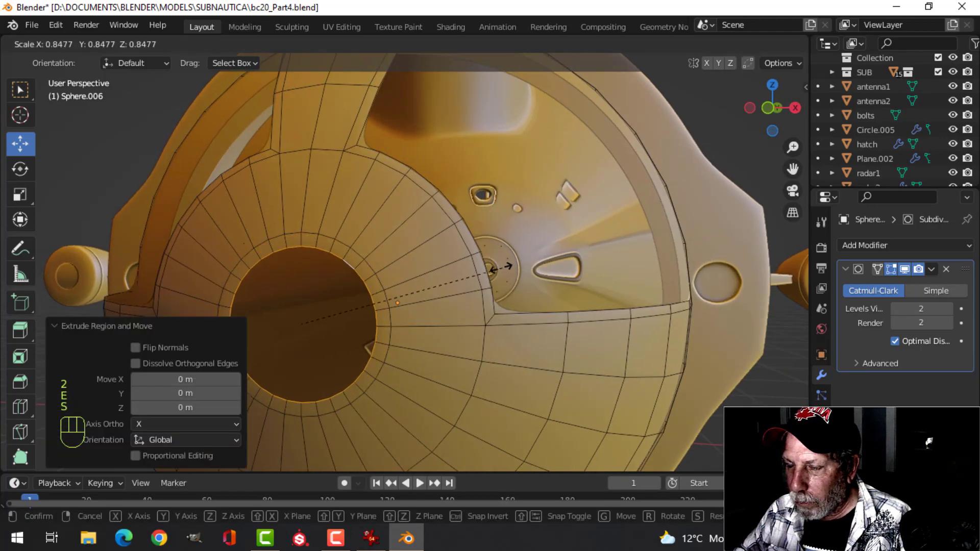
{"action": "left_click", "coordinate": [506, 266]}
Extrude the inner hole loop about 0.039 m forward along Y to form a short collar.
{"action": "middle_click_drag", "start_coordinate": [449, 286], "coordinate": [474, 247]}
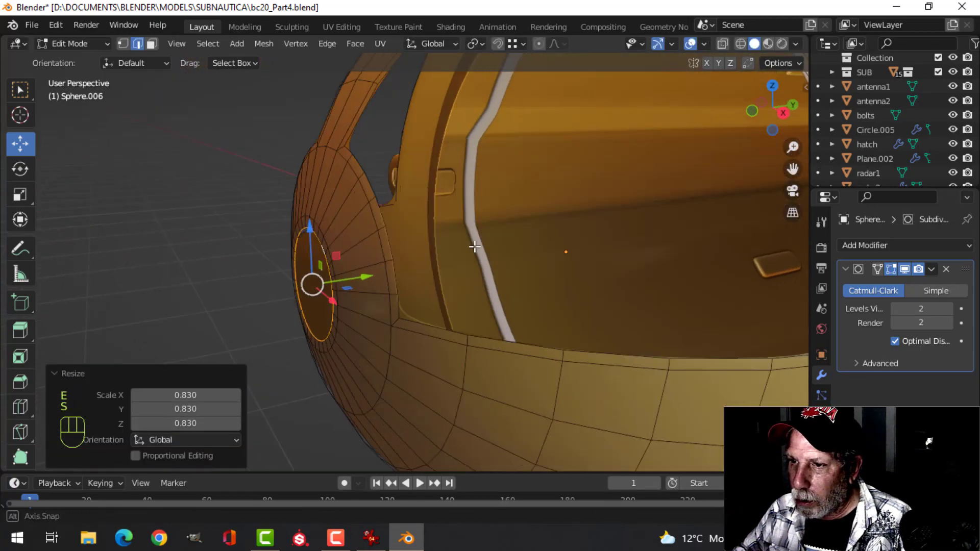
{"action": "key", "text": "e"}
{"action": "key", "text": "x"}
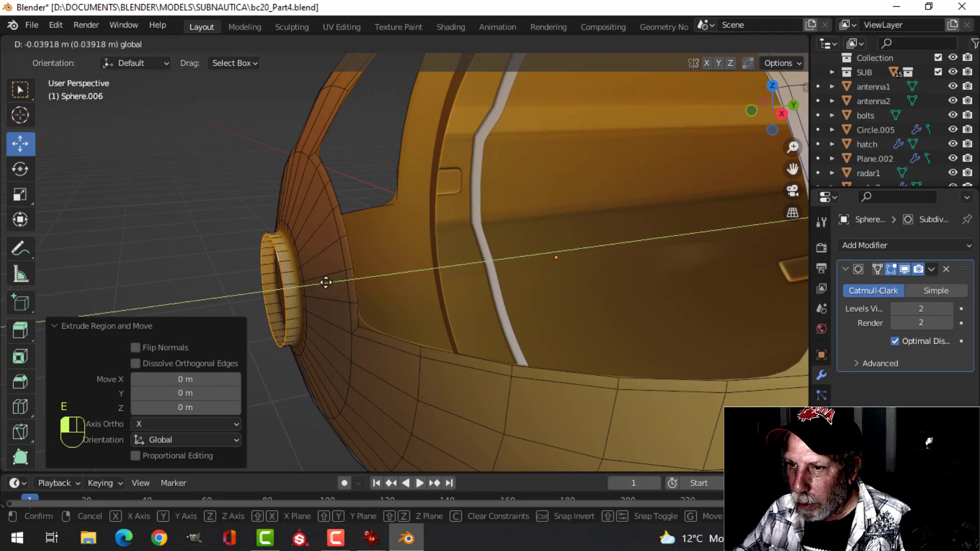
{"action": "left_click", "coordinate": [326, 283]}
{"action": "key", "text": "ctrl+z"}
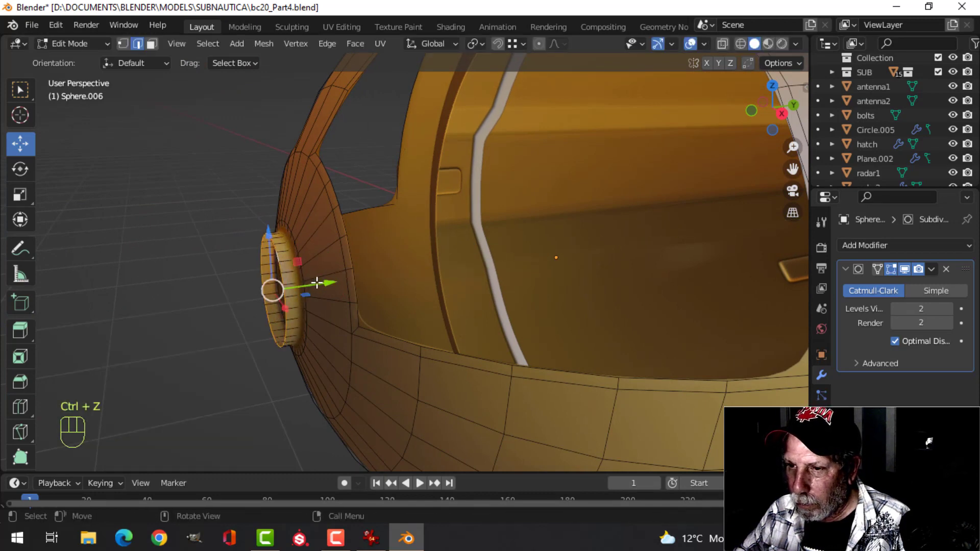
Extrude the collar's front loop in place, scale it inward to 0.580 and fill the remaining opening with a face.
{"action": "middle_click_drag", "start_coordinate": [272, 286], "coordinate": [400, 281]}
{"action": "key", "text": "e"}
{"action": "right_click", "coordinate": [573, 287]}
{"action": "key", "text": "s"}
{"action": "left_click", "coordinate": [503, 294]}
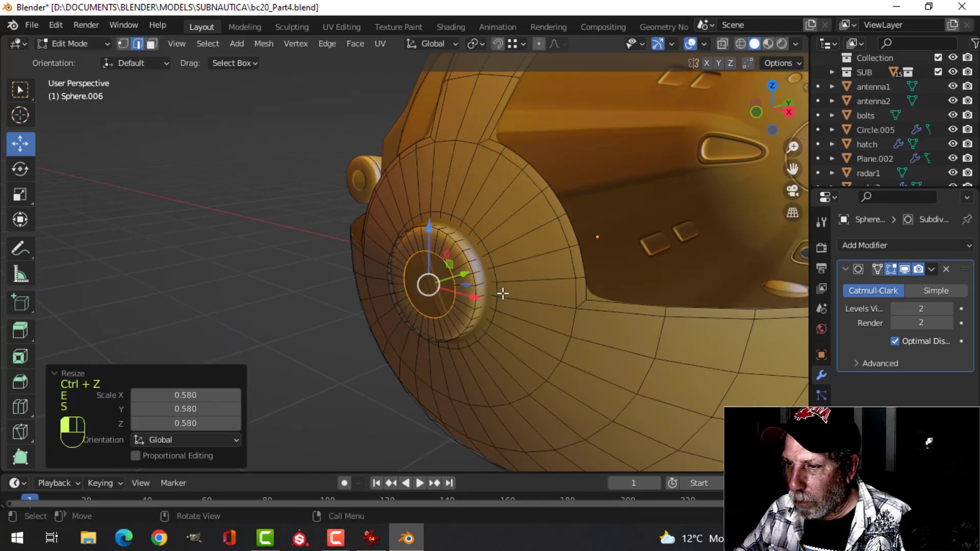
{"action": "key", "text": "f"}
Add supporting edge loops around the nose collar's side and front rim, and inspect the result in Object Mode.
{"action": "scroll", "coordinate": [492, 291], "scroll_direction": "up", "scroll_amount": 2}
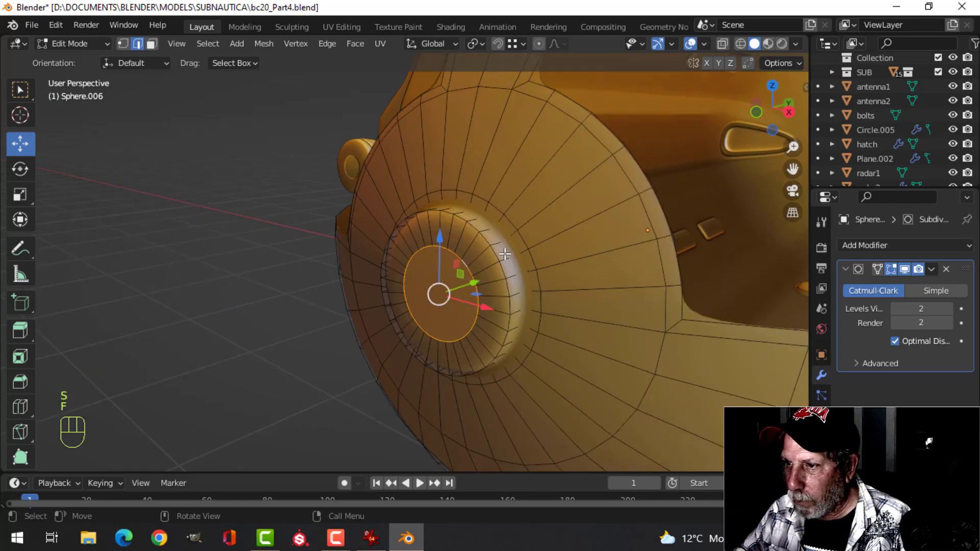
{"action": "key", "text": "ctrl+r"}
{"action": "left_click", "coordinate": [506, 235]}
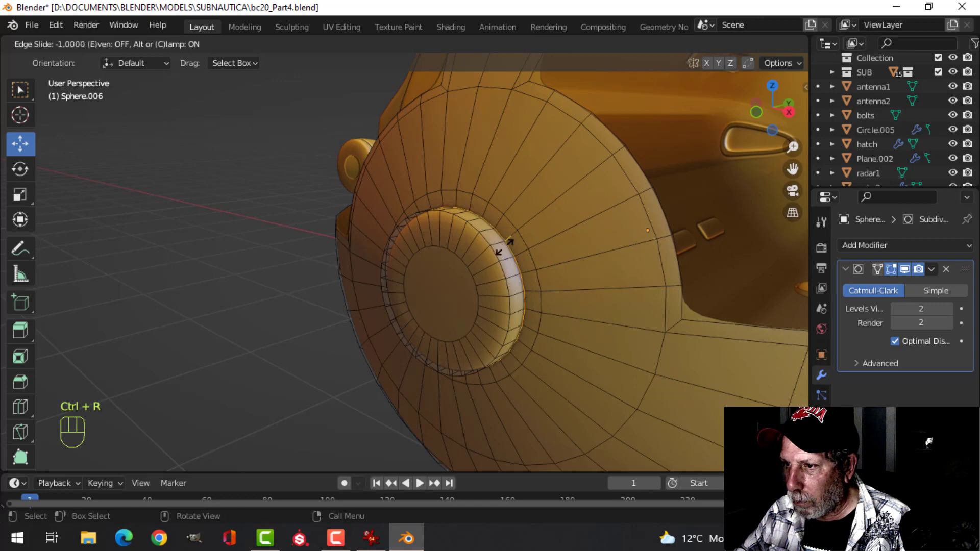
{"action": "left_click", "coordinate": [507, 244]}
{"action": "key", "text": "ctrl+r"}
{"action": "left_click", "coordinate": [484, 251]}
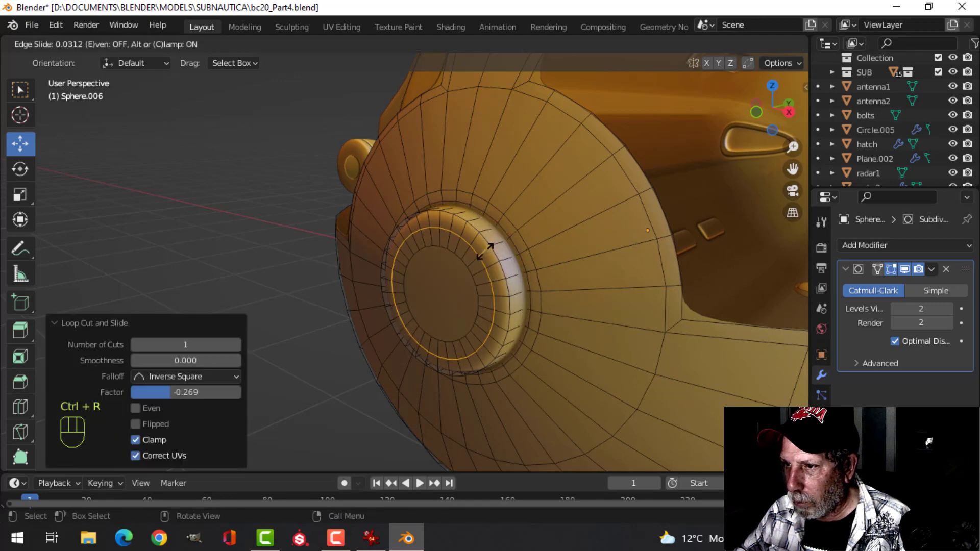
{"action": "left_click", "coordinate": [487, 247]}
{"action": "key", "text": "Tab"}
{"action": "middle_click_drag", "start_coordinate": [525, 259], "coordinate": [532, 330]}
{"action": "key", "text": "alt+a"}
{"action": "scroll", "coordinate": [471, 307], "scroll_direction": "down", "scroll_amount": 3}
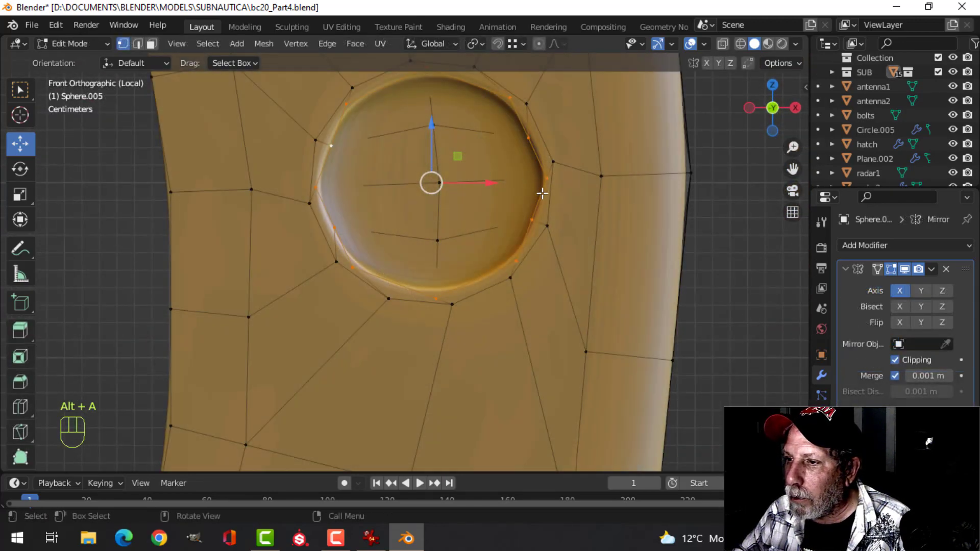
Reshape the selected edge loop around the ring's round recess into a circle with LoopTools, and leave Edit Mode with nothing selected.
{"action": "right_click", "coordinate": [542, 193]}
{"action": "mouse_move", "coordinate": [527, 154]}
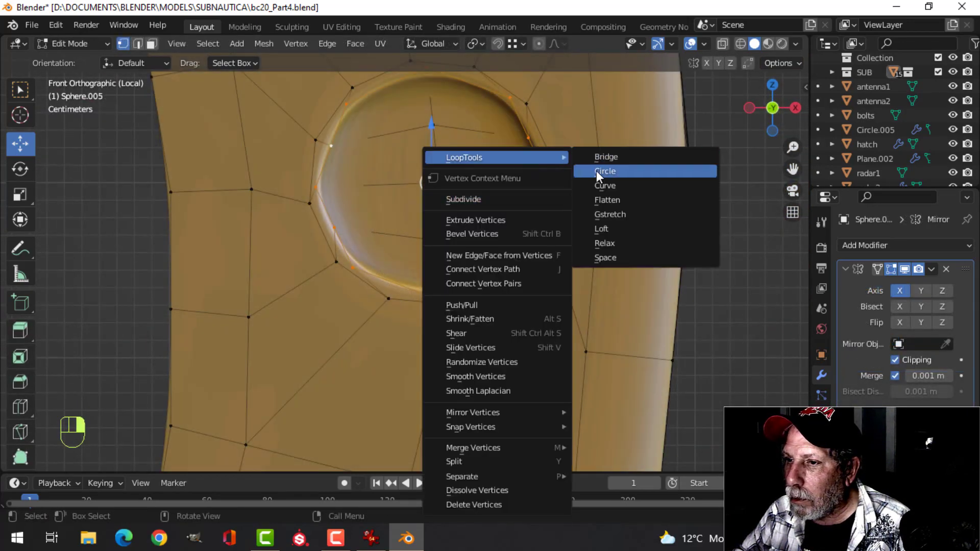
{"action": "left_click", "coordinate": [596, 171]}
{"action": "key", "text": "Tab"}
{"action": "key", "text": "alt+a"}
Inspect the round recesses on both sides of the ring, and exit local view to check them against the whole submarine.
{"action": "mouse_move", "coordinate": [510, 243]}
{"action": "middle_mouse_down"}
{"action": "mouse_move", "coordinate": [461, 262]}
{"action": "mouse_move", "coordinate": [446, 206]}
{"action": "mouse_move", "coordinate": [516, 247]}
{"action": "middle_mouse_up"}
{"action": "scroll", "coordinate": [337, 271], "scroll_direction": "down", "scroll_amount": 4}
{"action": "scroll", "coordinate": [176, 274], "scroll_direction": "down", "scroll_amount": 3}
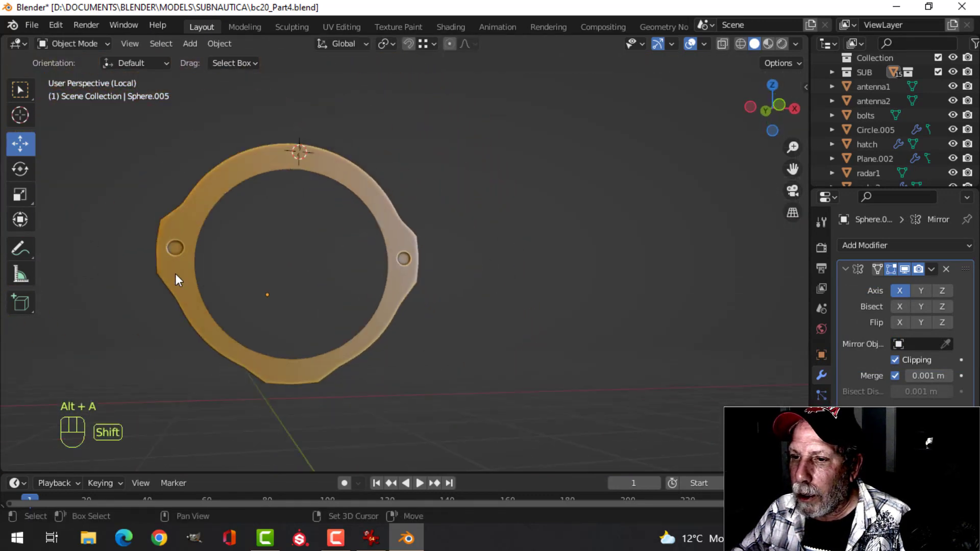
{"action": "middle_click_drag", "start_coordinate": [175, 281], "coordinate": [364, 278], "text": "shift"}
{"action": "scroll", "coordinate": [368, 281], "scroll_direction": "up", "scroll_amount": 8}
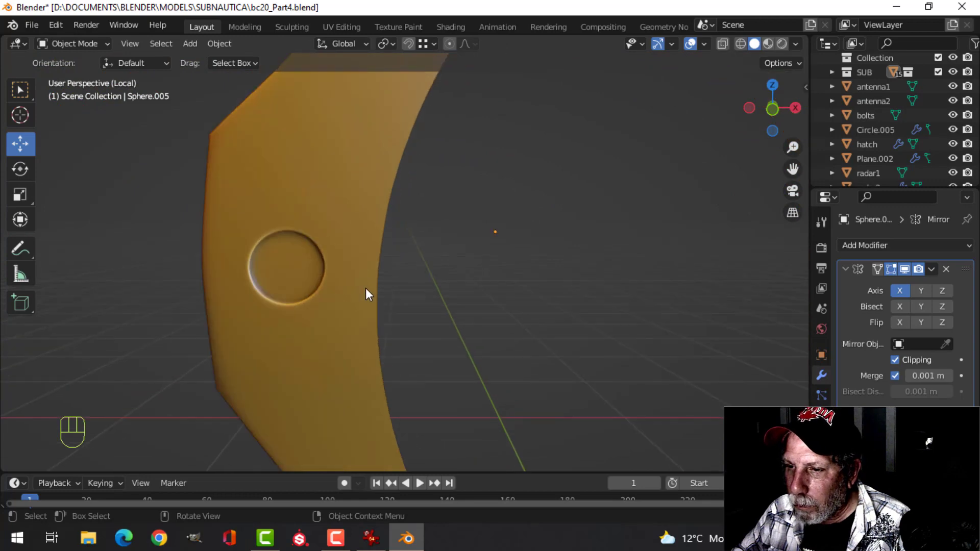
{"action": "scroll", "coordinate": [366, 288], "scroll_direction": "down", "scroll_amount": 6}
{"action": "middle_click_drag", "start_coordinate": [581, 283], "coordinate": [335, 279], "text": "shift"}
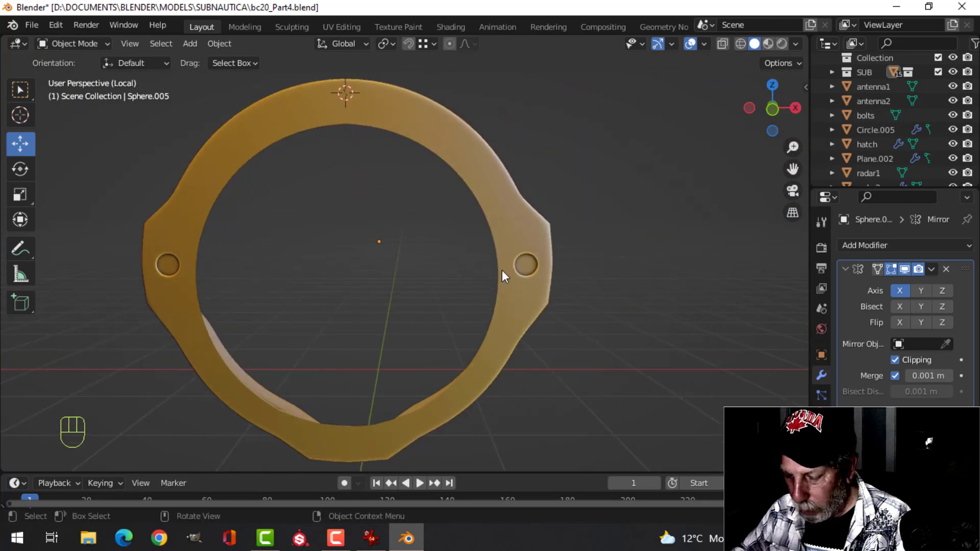
{"action": "key", "text": "KP_Divide"}
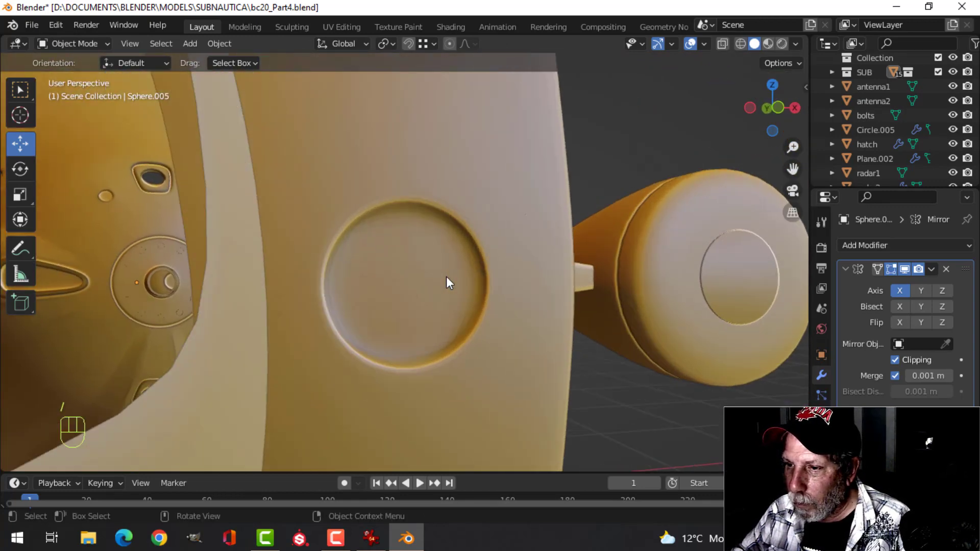
{"action": "scroll", "coordinate": [446, 277], "scroll_direction": "down", "scroll_amount": 4}
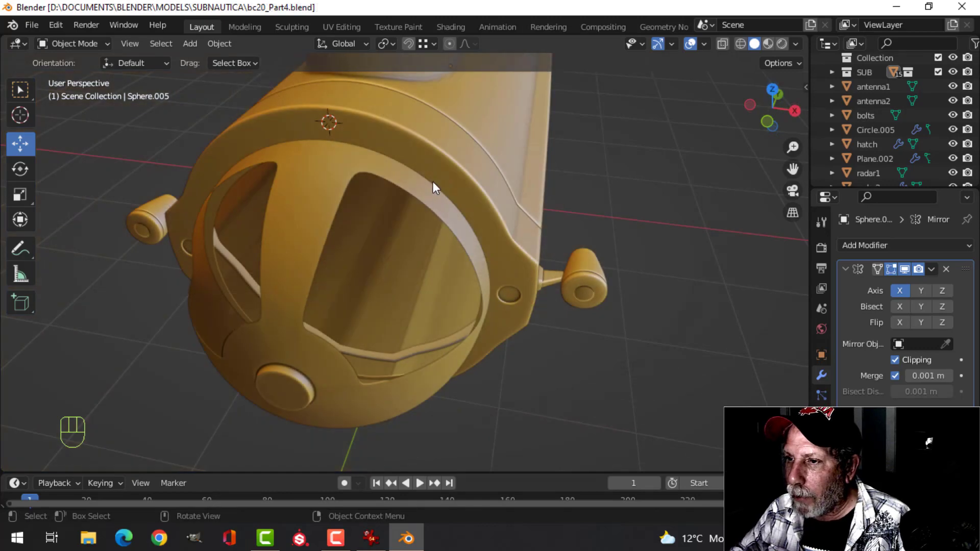
Clear the mesh selection on the front dome and isolate the dome in local view.
{"action": "left_click", "coordinate": [375, 169]}
{"action": "key", "text": "Tab"}
{"action": "middle_click_drag", "start_coordinate": [378, 159], "coordinate": [383, 154]}
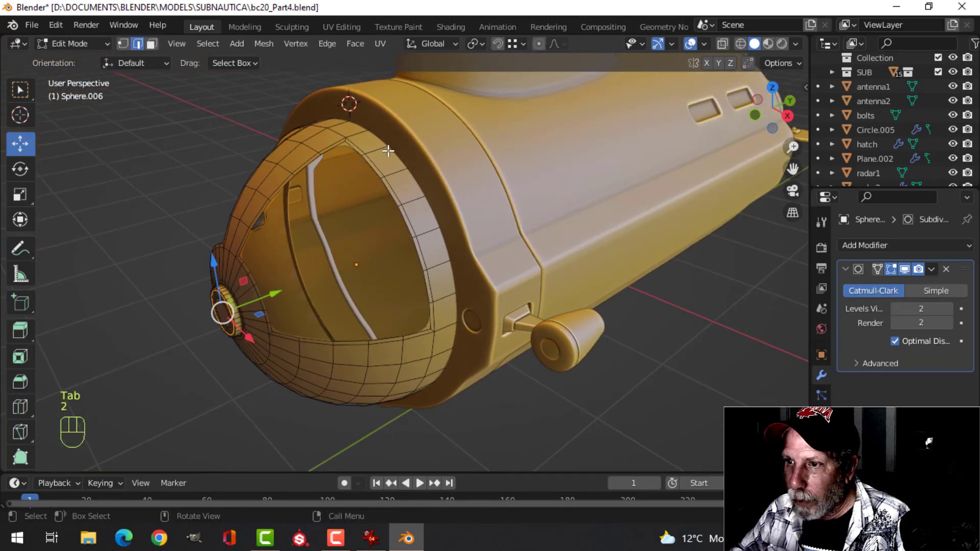
{"action": "left_click", "coordinate": [397, 144], "text": "alt+shift"}
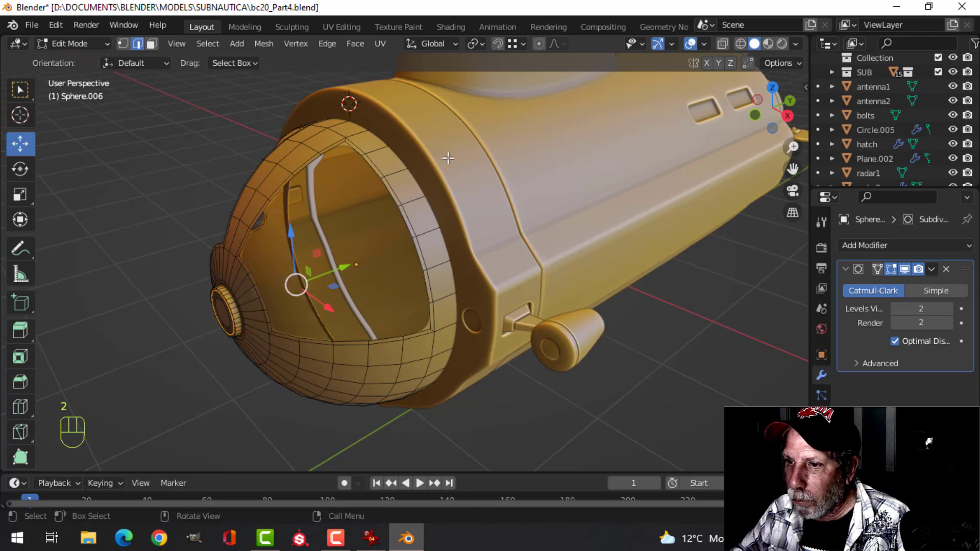
{"action": "key", "text": "alt+a"}
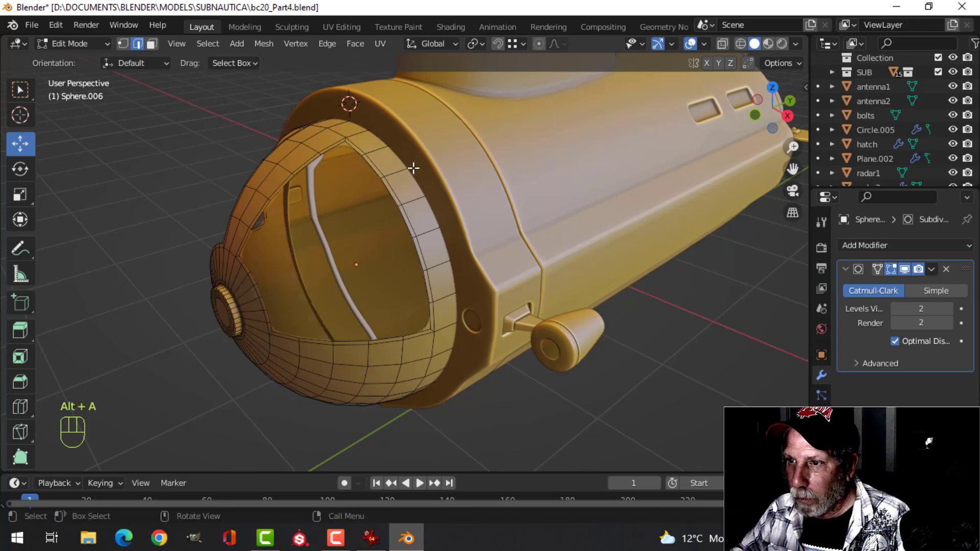
{"action": "key", "text": "Tab"}
{"action": "key", "text": "KP_Divide"}
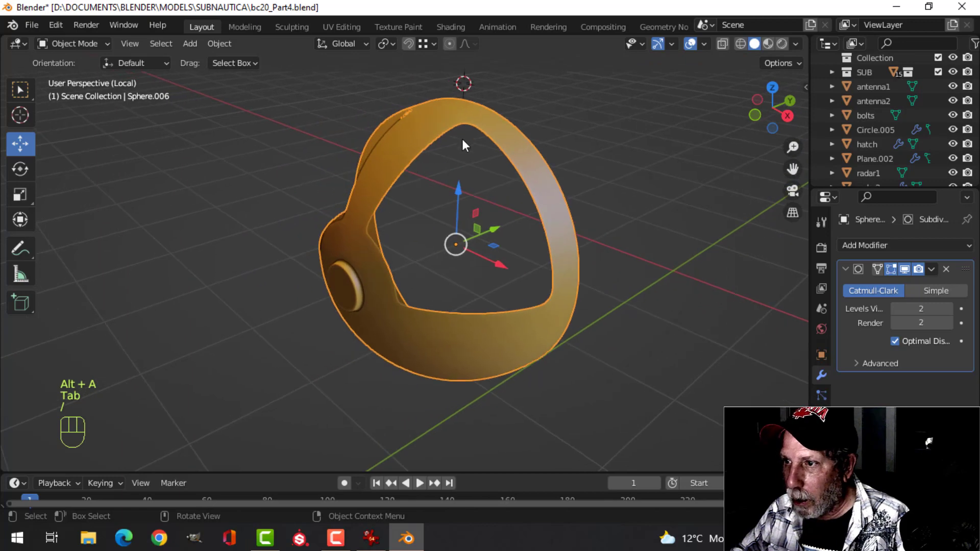
Extrude the dome's rear edge loop and scale it outward to 1.114 to form a flange.
{"action": "key", "text": "Tab"}
{"action": "middle_click_drag", "start_coordinate": [542, 146], "coordinate": [531, 199]}
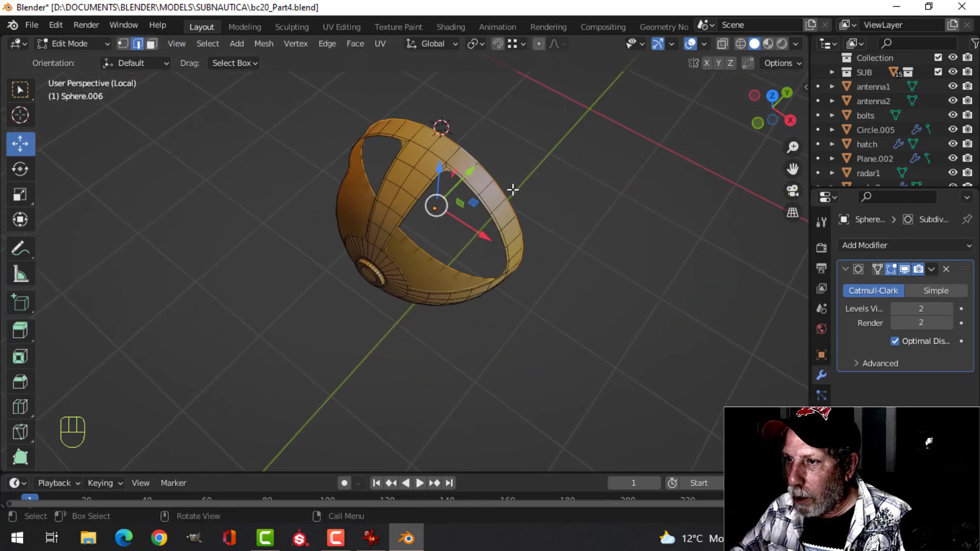
{"action": "key", "text": "e"}
{"action": "key", "text": "s"}
{"action": "left_click", "coordinate": [531, 190]}
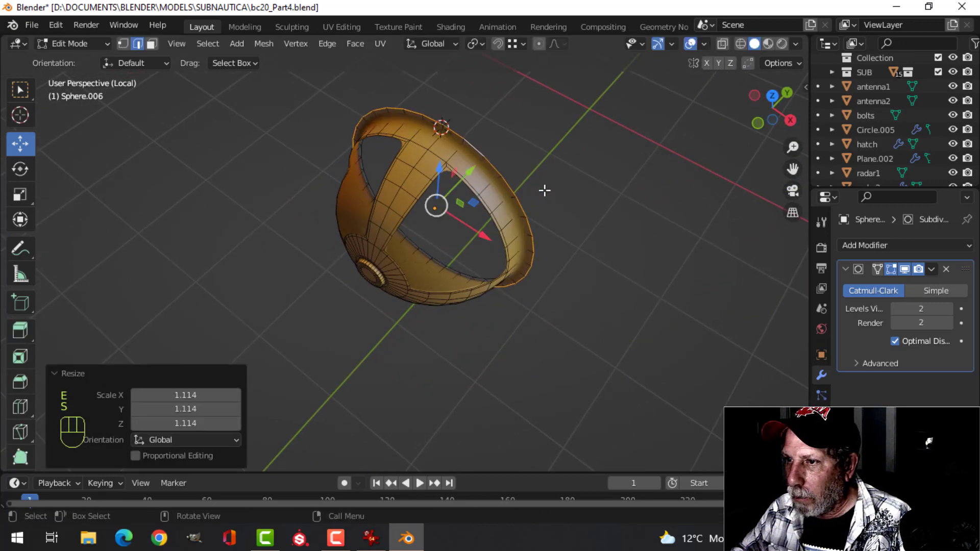
Extrude the flange's outer edge loop slightly backward along Y, and check the dome's fit against the ring with the full submarine shown.
{"action": "mouse_move", "coordinate": [543, 191]}
{"action": "middle_mouse_down"}
{"action": "mouse_move", "coordinate": [526, 158]}
{"action": "mouse_move", "coordinate": [529, 195]}
{"action": "middle_mouse_up"}
{"action": "key", "text": "e"}
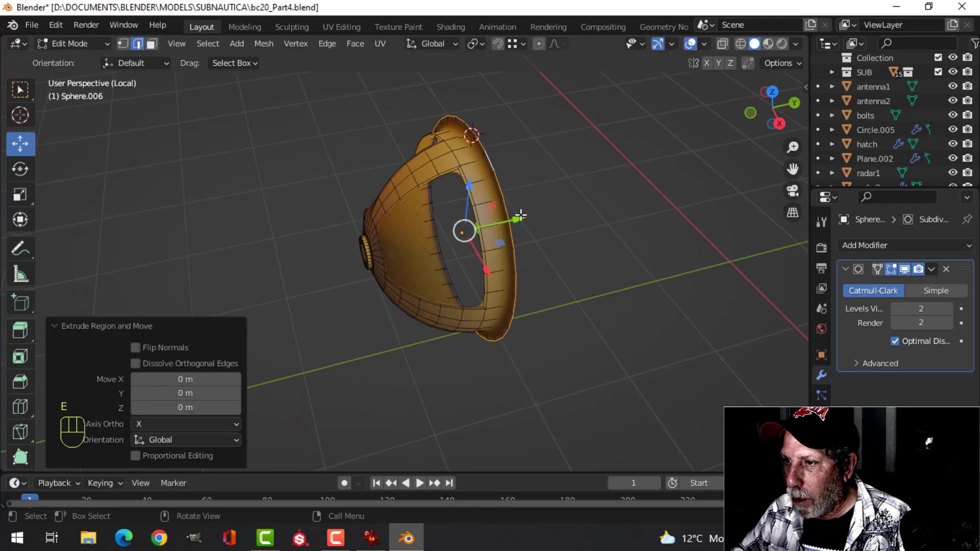
{"action": "left_click_drag", "start_coordinate": [520, 215], "coordinate": [530, 211]}
{"action": "key", "text": "Tab"}
{"action": "key", "text": "slash"}
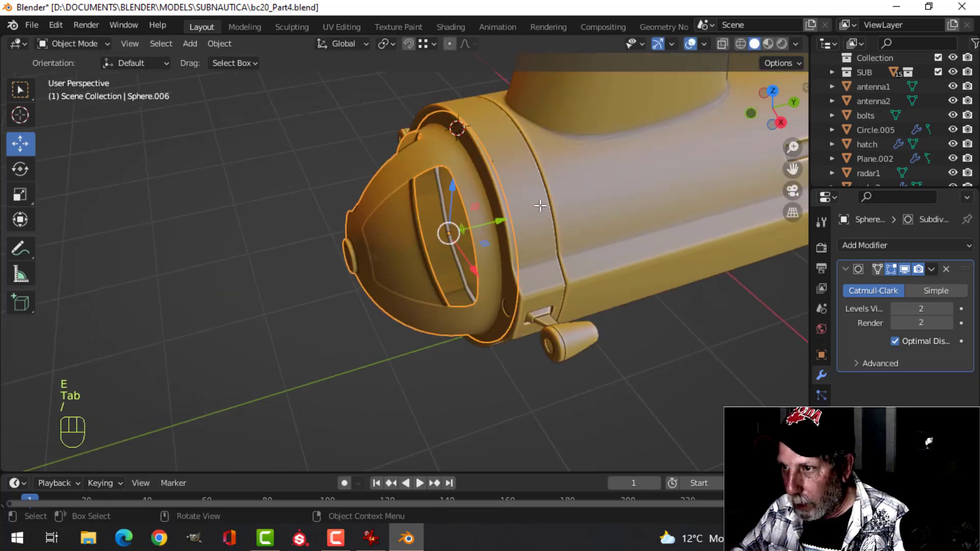
{"action": "middle_click_drag", "start_coordinate": [540, 206], "coordinate": [428, 259]}
{"action": "key", "text": "Tab"}
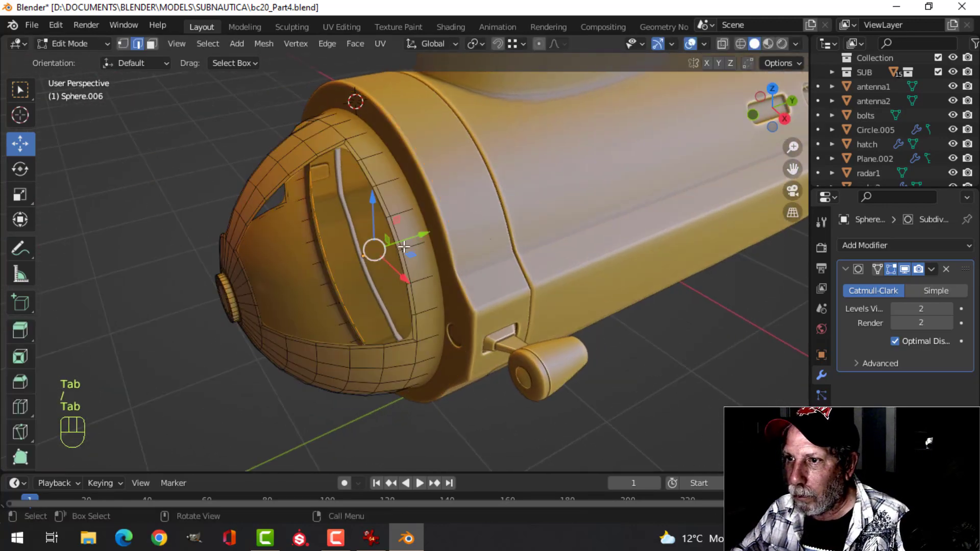
Nudge the entire nose dome mesh slightly forward from the hull and check its fit.
{"action": "key", "text": "a"}
{"action": "left_click_drag", "start_coordinate": [330, 264], "coordinate": [320, 263]}
{"action": "key", "text": "Tab"}
{"action": "middle_click_drag", "start_coordinate": [396, 249], "coordinate": [535, 215]}
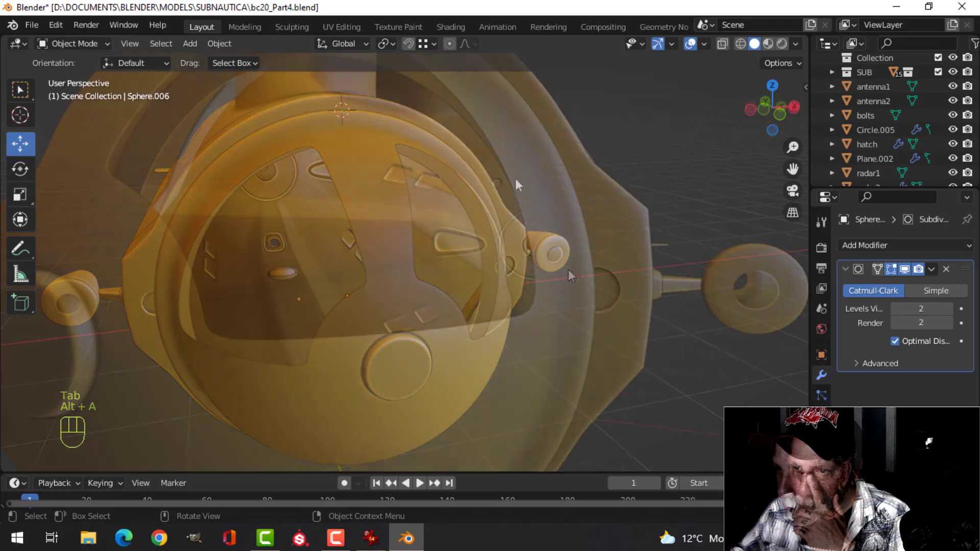
{"action": "middle_click_drag", "start_coordinate": [573, 276], "coordinate": [360, 225], "text": "shift"}
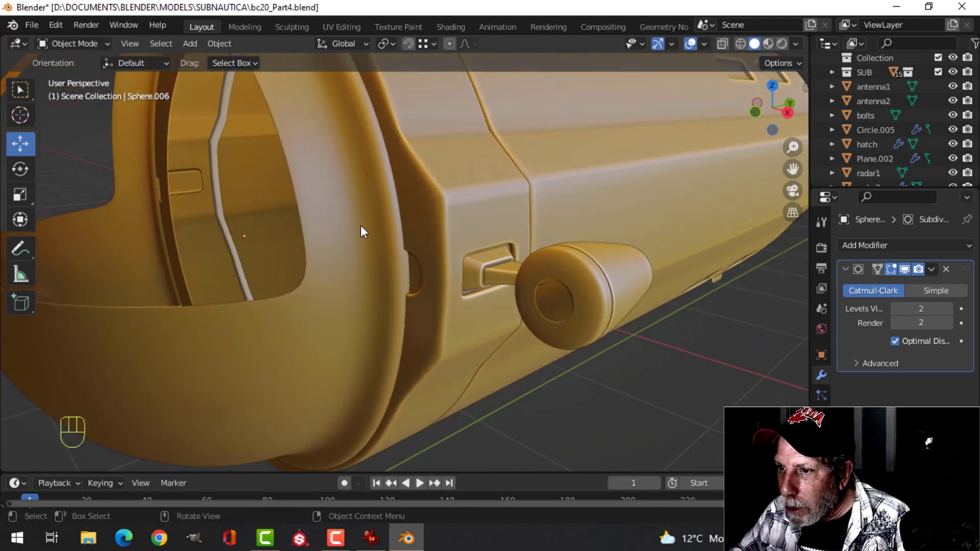
Add one loop cut around the nose dome beside its rim, slid to a factor of about 0.757.
{"action": "key", "text": "Tab"}
{"action": "key", "text": "alt+a"}
{"action": "middle_click_drag", "start_coordinate": [422, 234], "coordinate": [393, 221]}
{"action": "key", "text": "ctrl+r"}
{"action": "left_click", "coordinate": [351, 236]}
{"action": "left_click", "coordinate": [365, 234]}
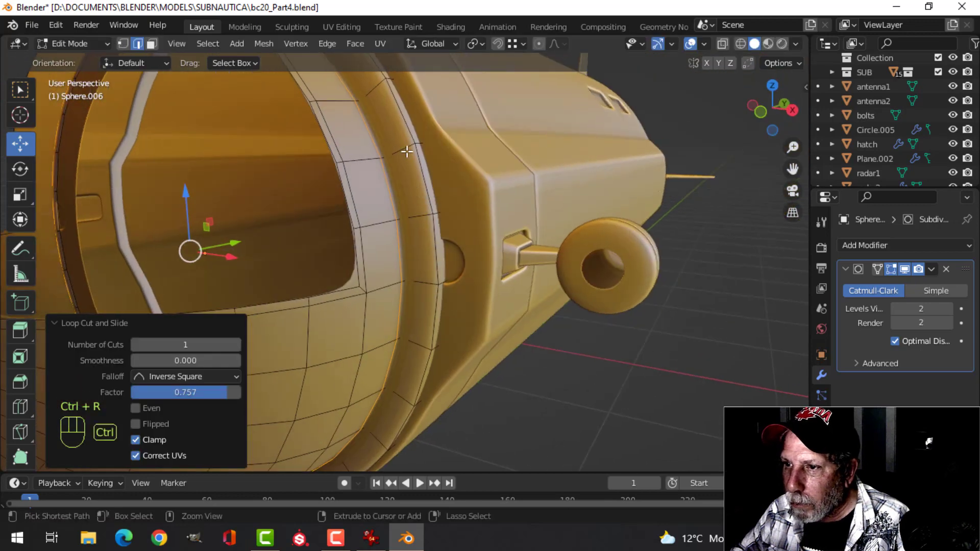
Add two more loop cuts along the dome's outer rim, sliding the first to a factor of about 0.863, to sharpen its edges.
{"action": "key", "text": "ctrl+r"}
{"action": "left_click", "coordinate": [407, 150]}
{"action": "left_click", "coordinate": [395, 161]}
{"action": "key", "text": "ctrl+r"}
{"action": "left_click", "coordinate": [411, 149]}
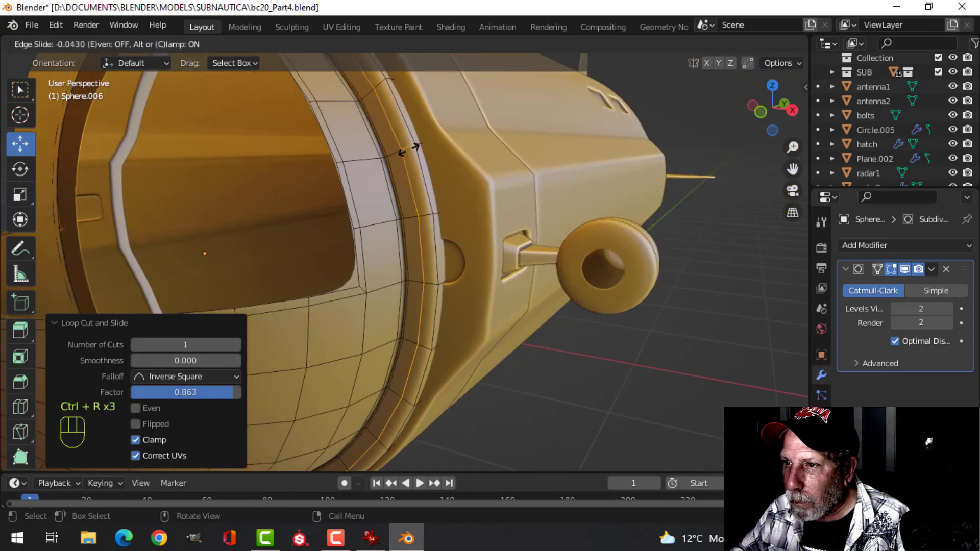
{"action": "left_click", "coordinate": [414, 156]}
{"action": "key", "text": "Tab"}
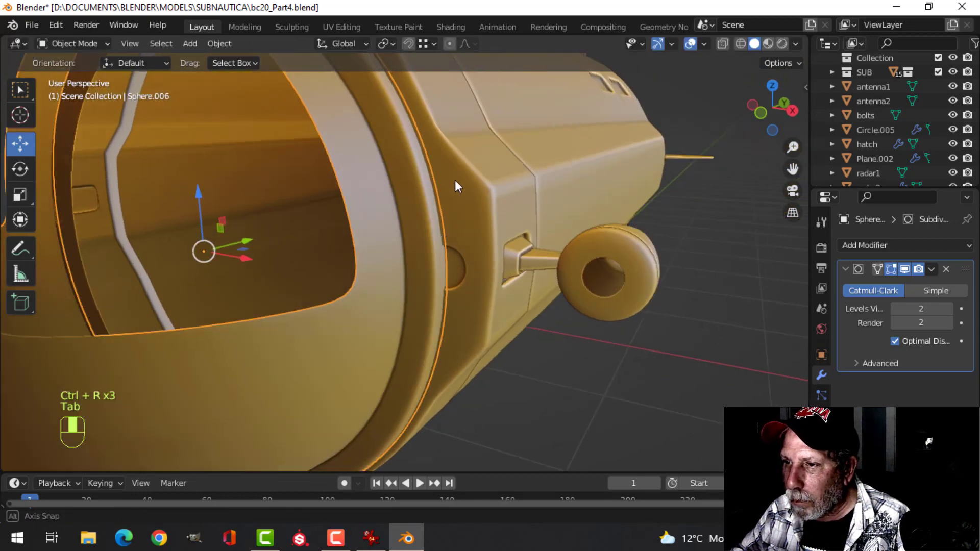
Scale the dome's outer rim to about 0.97 with the Y axis locked.
{"action": "key", "text": "alt+a"}
{"action": "middle_click_drag", "start_coordinate": [455, 180], "coordinate": [427, 167]}
{"action": "key", "text": "s"}
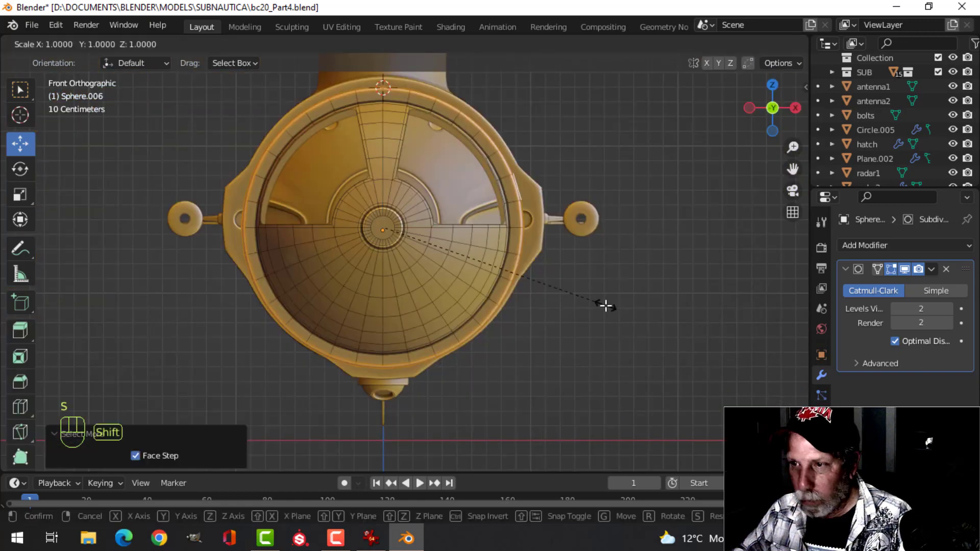
{"action": "key", "text": "shift+y"}
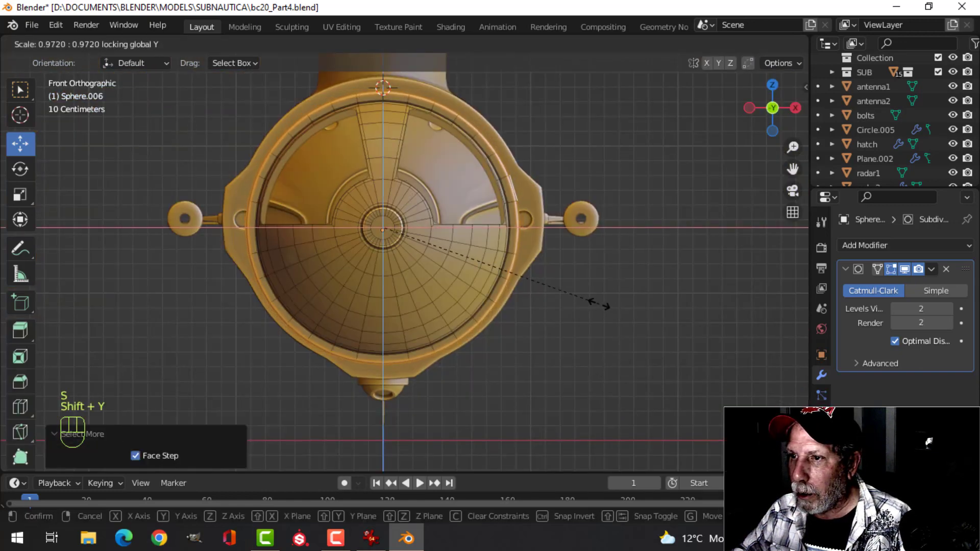
{"action": "left_click", "coordinate": [605, 299]}
{"action": "key", "text": "Tab"}
{"action": "key", "text": "alt+a"}
Select the round recess with its surrounding edge on the hull's front collar and move it about 0.013 m along X.
{"action": "middle_click_drag", "start_coordinate": [638, 276], "coordinate": [483, 296]}
{"action": "scroll", "coordinate": [482, 294], "scroll_direction": "up", "scroll_amount": 3}
{"action": "middle_click_drag", "start_coordinate": [469, 260], "coordinate": [516, 266], "text": "shift"}
{"action": "left_click", "coordinate": [503, 296]}
{"action": "key", "text": "Tab"}
{"action": "scroll", "coordinate": [506, 293], "scroll_direction": "up", "scroll_amount": 4}
{"action": "middle_click_drag", "start_coordinate": [516, 267], "coordinate": [508, 265]}
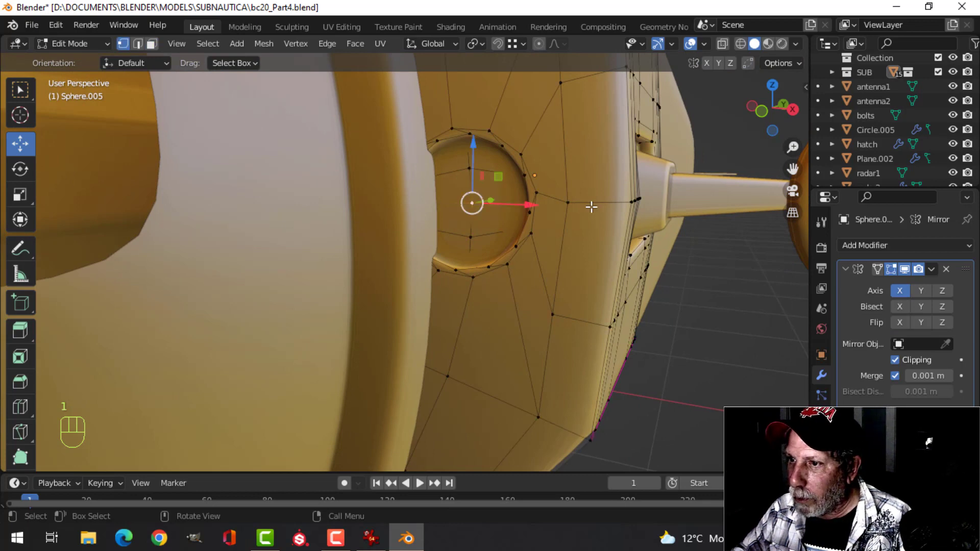
{"action": "key", "text": "ctrl+KP_Add"}
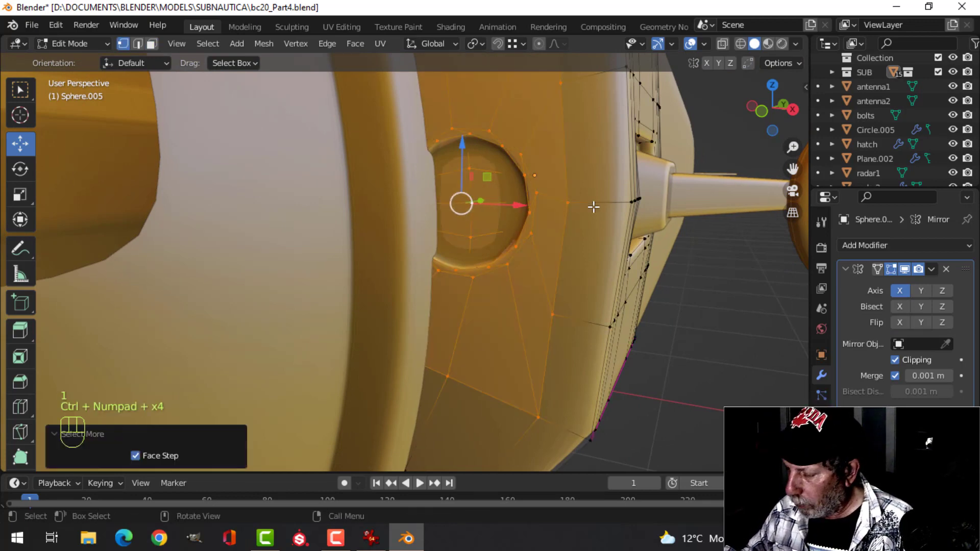
{"action": "key", "text": "ctrl+KP_Subtract"}
{"action": "middle_click_drag", "start_coordinate": [577, 203], "coordinate": [577, 244]}
{"action": "scroll", "coordinate": [576, 245], "scroll_direction": "up", "scroll_amount": 4}
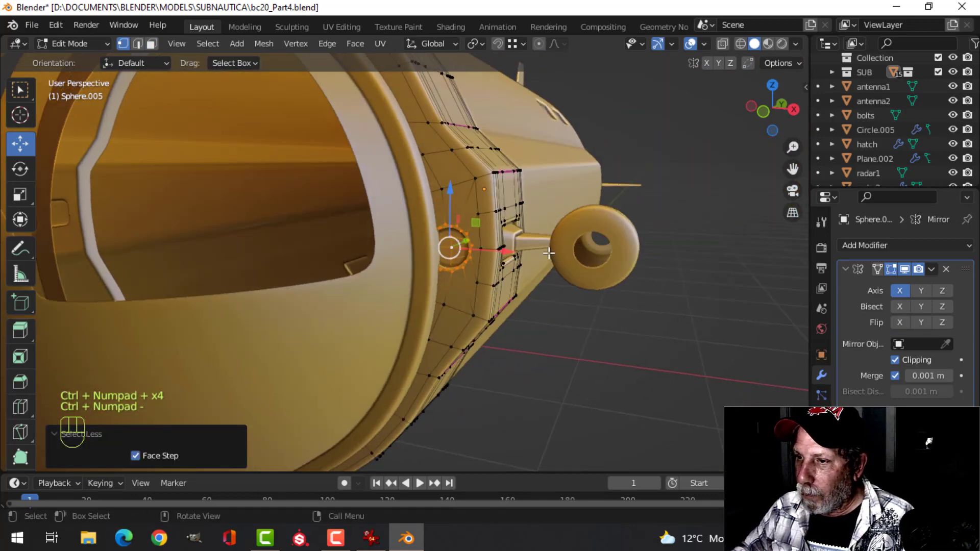
{"action": "left_click_drag", "start_coordinate": [553, 238], "coordinate": [561, 237]}
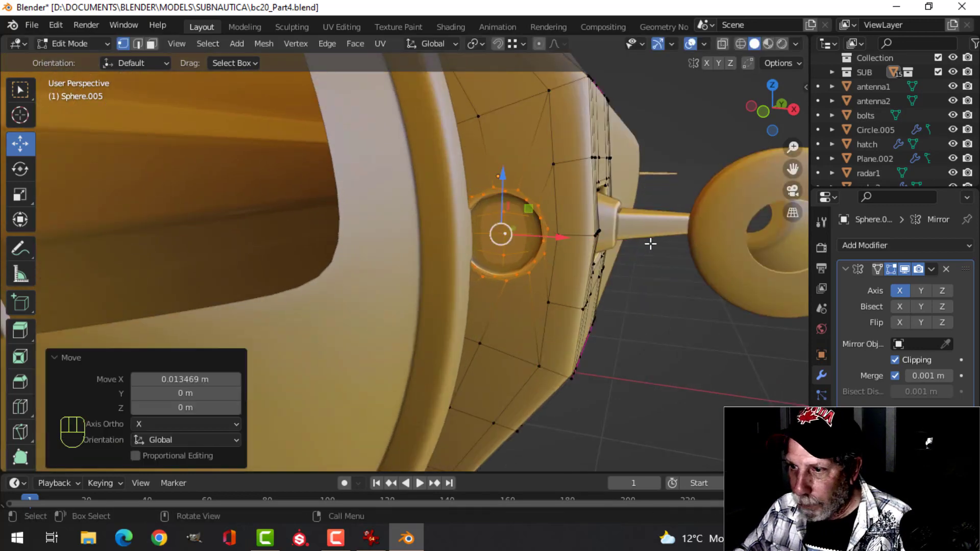
Shrink the round recess to about 0.65 or slightly less with the Y axis locked, and adjust its position slightly.
{"action": "key", "text": "s"}
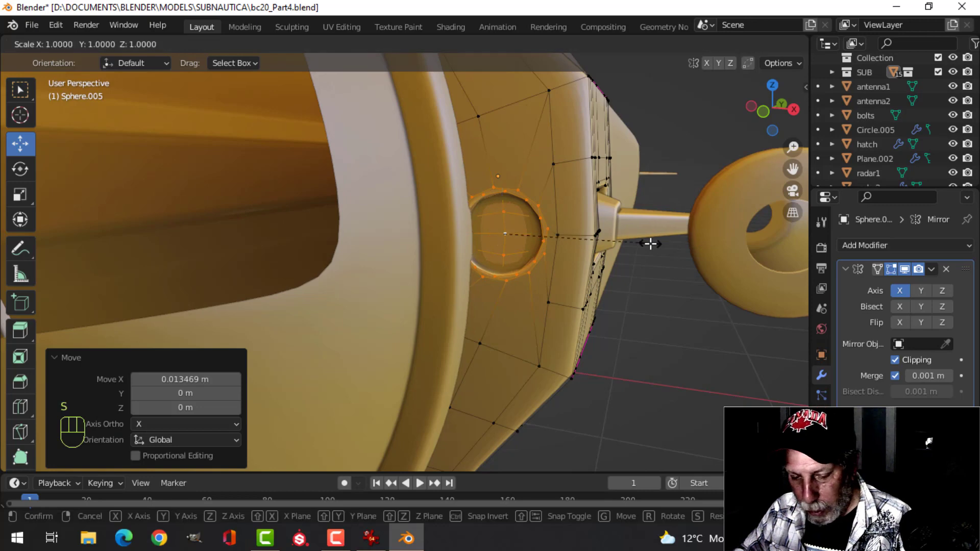
{"action": "key", "text": "shift+y"}
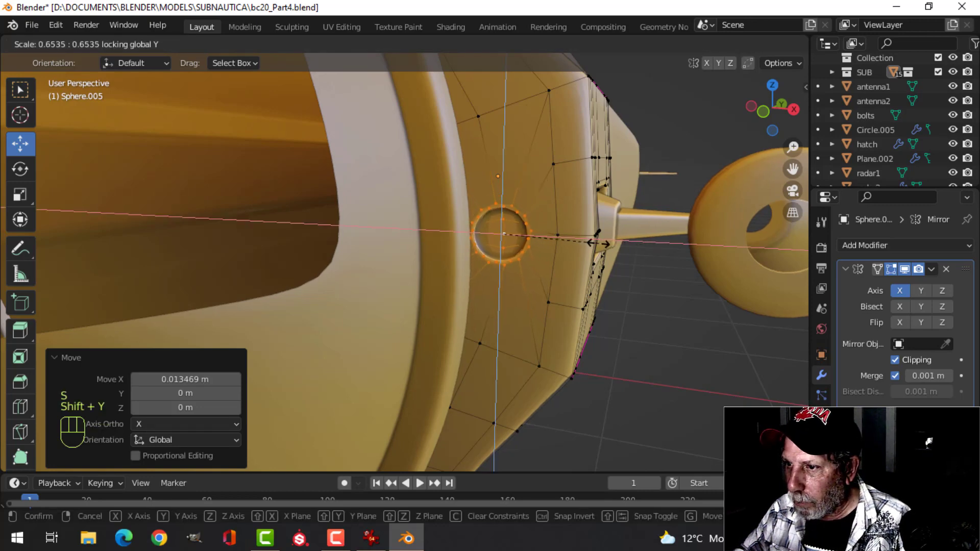
{"action": "left_click", "coordinate": [577, 239]}
{"action": "left_click_drag", "start_coordinate": [573, 236], "coordinate": [574, 240]}
{"action": "key", "text": "Tab"}
{"action": "key", "text": "alt+a"}
{"action": "scroll", "coordinate": [615, 246], "scroll_direction": "down", "scroll_amount": 5}
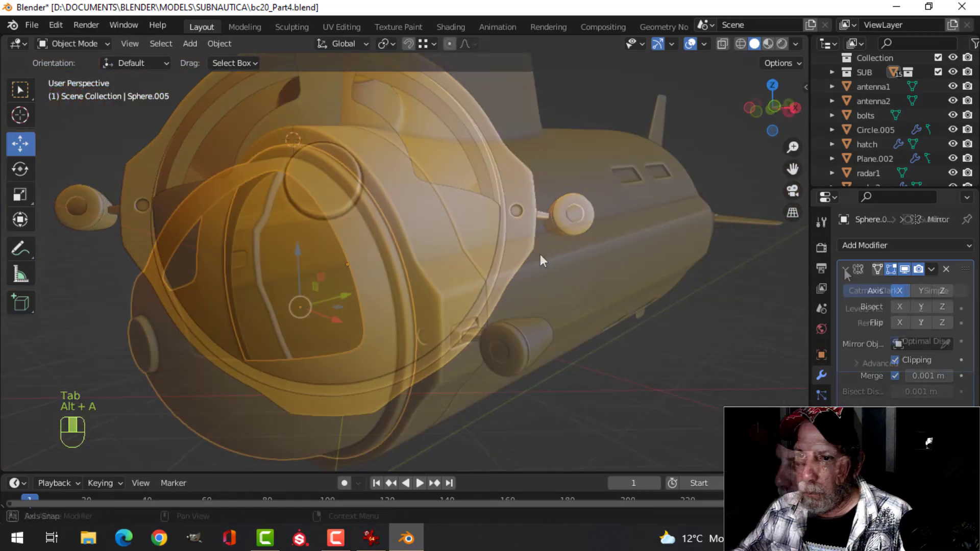
Add a Solidify modifier to the nose dome with 0.01 m thickness and inspect it from the front.
{"action": "left_click", "coordinate": [865, 248]}
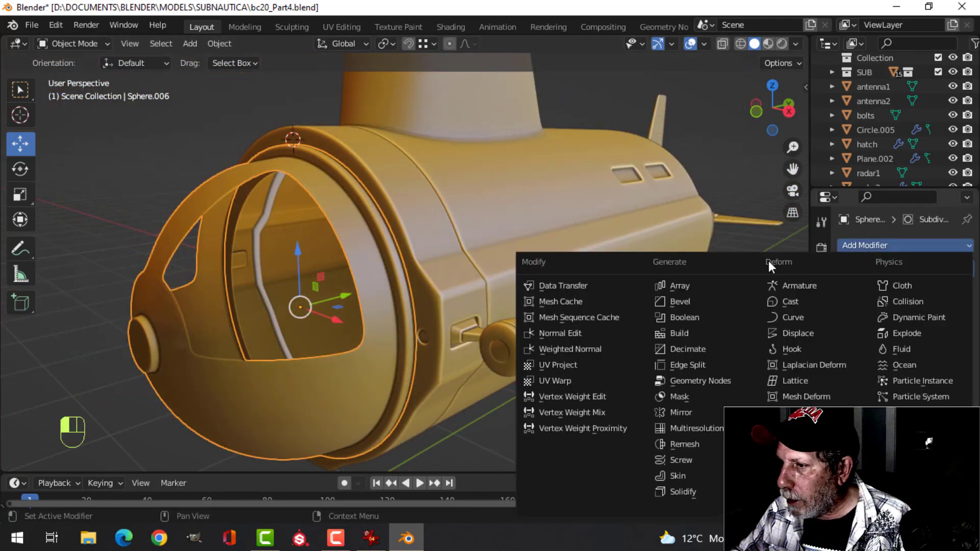
{"action": "left_click", "coordinate": [694, 492]}
{"action": "key", "text": "alt+a"}
{"action": "mouse_move", "coordinate": [546, 349]}
{"action": "middle_mouse_down"}
{"action": "mouse_move", "coordinate": [514, 345]}
{"action": "mouse_move", "coordinate": [592, 334]}
{"action": "mouse_move", "coordinate": [596, 318]}
{"action": "mouse_move", "coordinate": [581, 332]}
{"action": "mouse_move", "coordinate": [579, 317]}
{"action": "mouse_move", "coordinate": [569, 332]}
{"action": "mouse_move", "coordinate": [483, 327]}
{"action": "middle_mouse_up"}
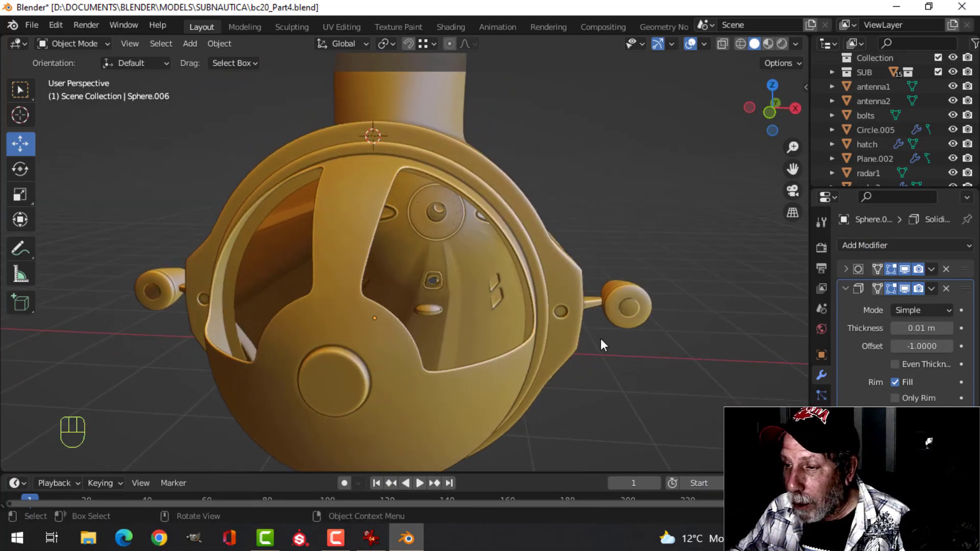
{"action": "middle_click_drag", "start_coordinate": [600, 338], "coordinate": [600, 317]}
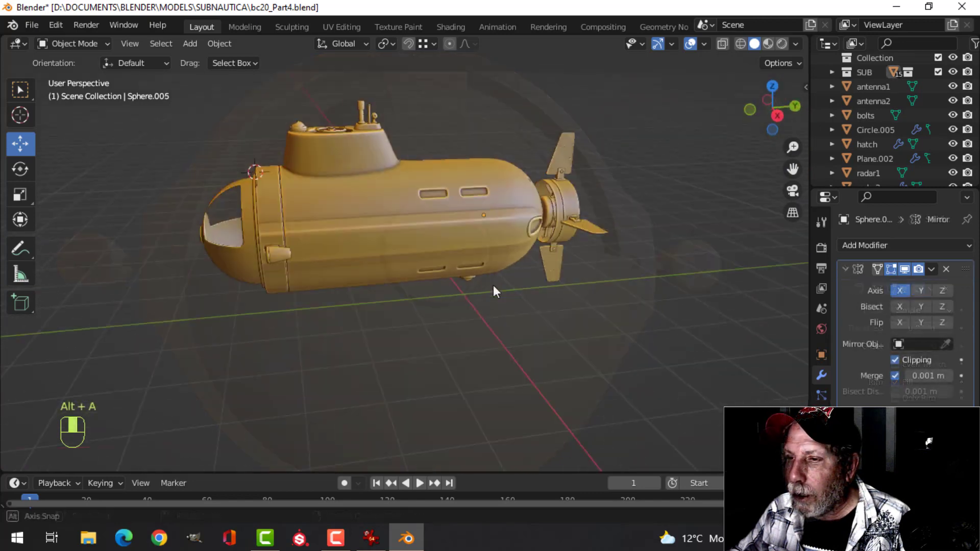
Add a mesh plane at the 3D cursor as the base for a frame under the submarine.
{"action": "mouse_move", "coordinate": [493, 285]}
{"action": "middle_mouse_down"}
{"action": "mouse_move", "coordinate": [454, 292]}
{"action": "mouse_move", "coordinate": [488, 287]}
{"action": "middle_mouse_up"}
{"action": "key", "text": "shift+a"}
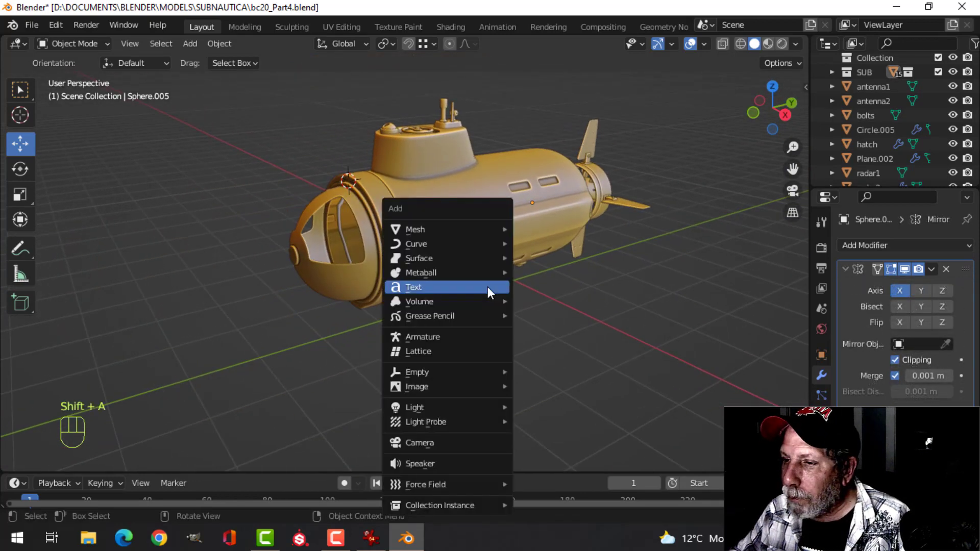
{"action": "mouse_move", "coordinate": [445, 231]}
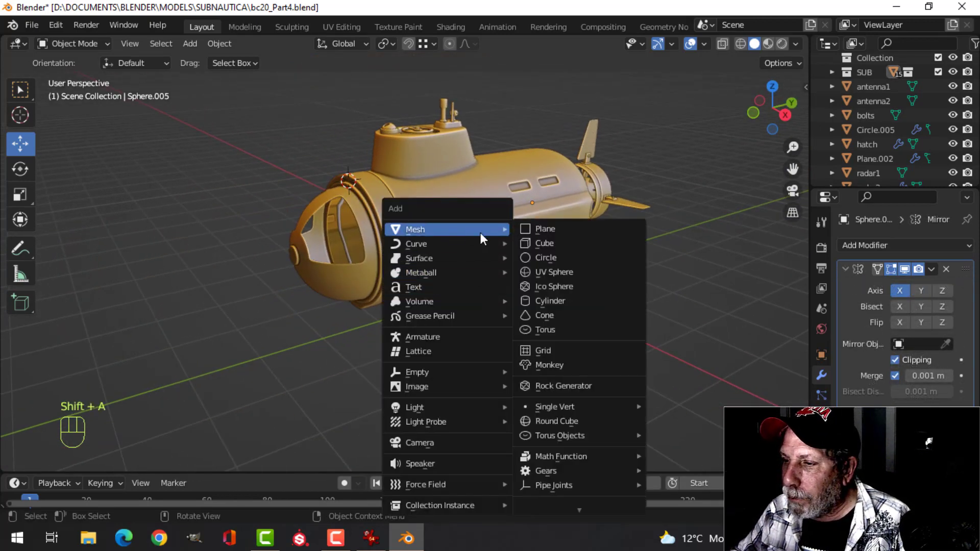
{"action": "left_click", "coordinate": [572, 231]}
{"action": "middle_click_drag", "start_coordinate": [571, 231], "coordinate": [561, 278]}
Move the plane's geometry down about 2.3 m and rearward along Y, beneath the front half of the hull.
{"action": "key", "text": "Tab"}
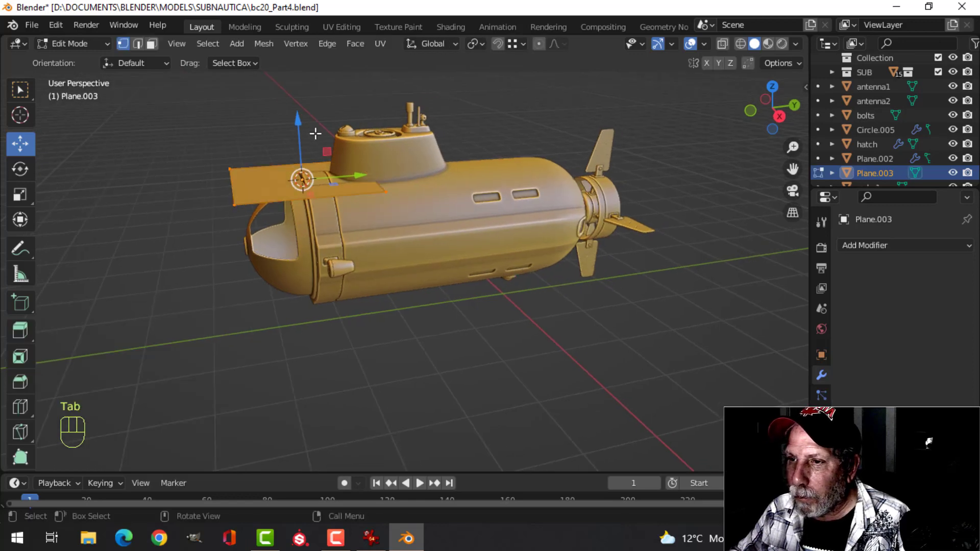
{"action": "left_click_drag", "start_coordinate": [298, 122], "coordinate": [341, 239]}
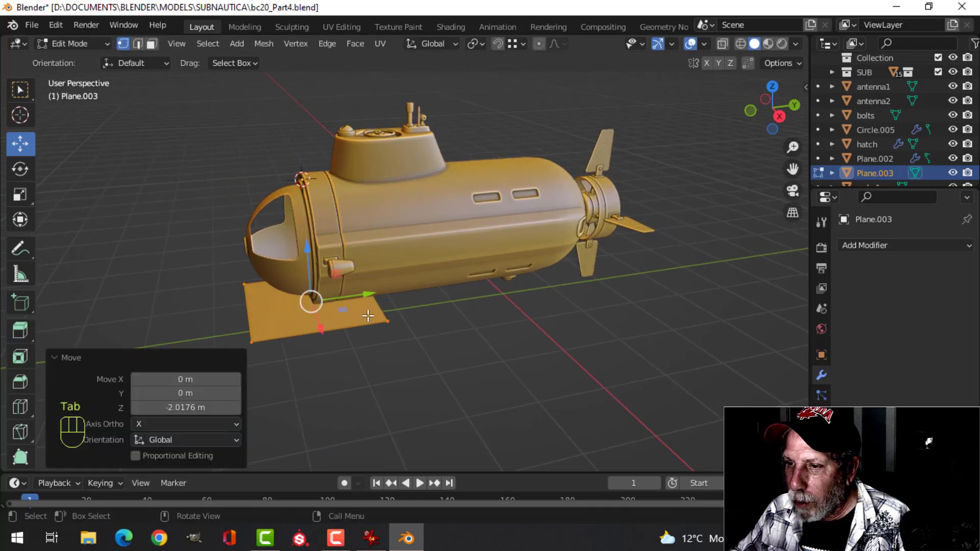
{"action": "left_click_drag", "start_coordinate": [309, 300], "coordinate": [425, 293]}
{"action": "middle_click_drag", "start_coordinate": [438, 305], "coordinate": [432, 269]}
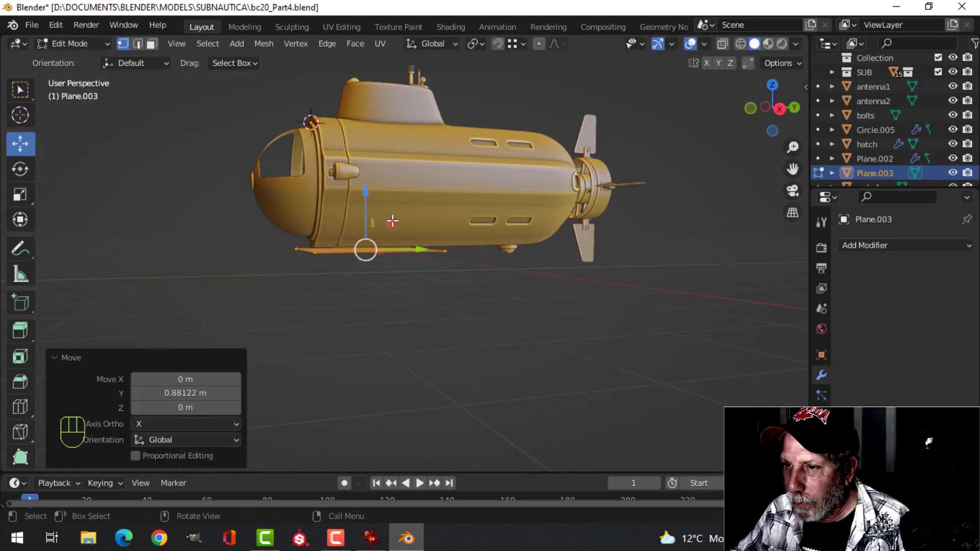
{"action": "left_click_drag", "start_coordinate": [374, 204], "coordinate": [377, 223]}
{"action": "middle_click_drag", "start_coordinate": [431, 257], "coordinate": [407, 285]}
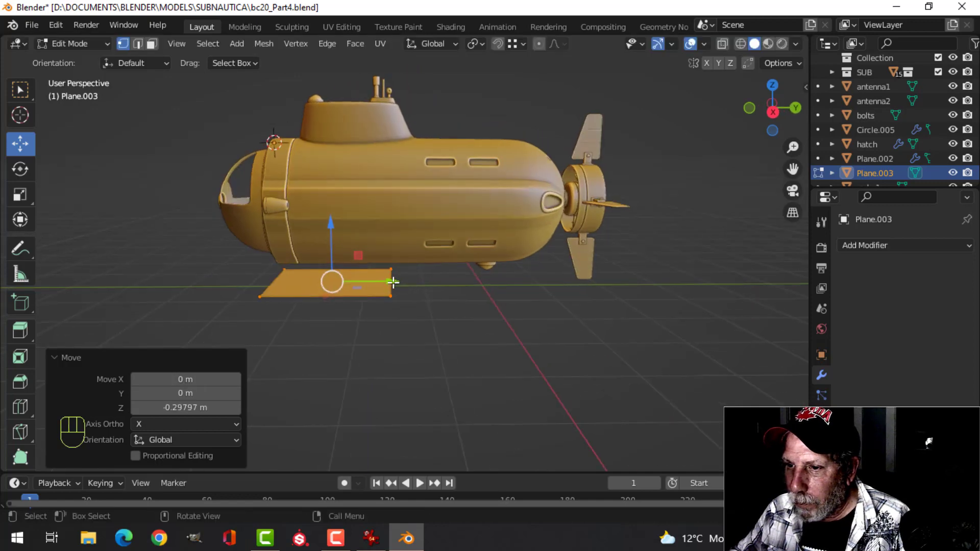
{"action": "left_click_drag", "start_coordinate": [393, 283], "coordinate": [402, 283]}
Extend the plane's rear edge about 2.39 m along Y toward the stern.
{"action": "left_click", "coordinate": [410, 267]}
{"action": "left_click", "coordinate": [408, 297], "text": "shift"}
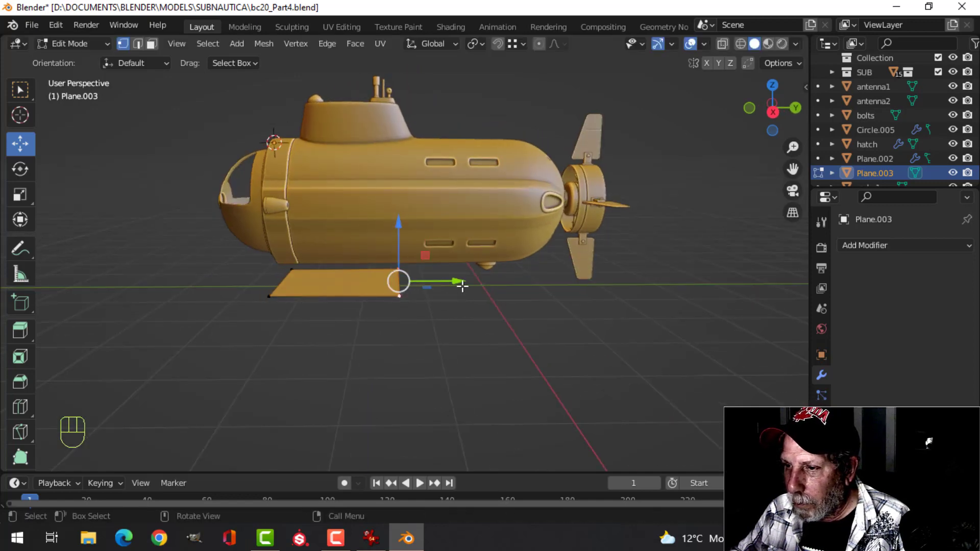
{"action": "left_click_drag", "start_coordinate": [462, 286], "coordinate": [605, 275]}
Delete only the face of the plane, keeping its rectangular outline of edges.
{"action": "middle_click_drag", "start_coordinate": [523, 301], "coordinate": [597, 302]}
{"action": "key", "text": "KP_1"}
{"action": "scroll", "coordinate": [599, 303], "scroll_direction": "up", "scroll_amount": 4}
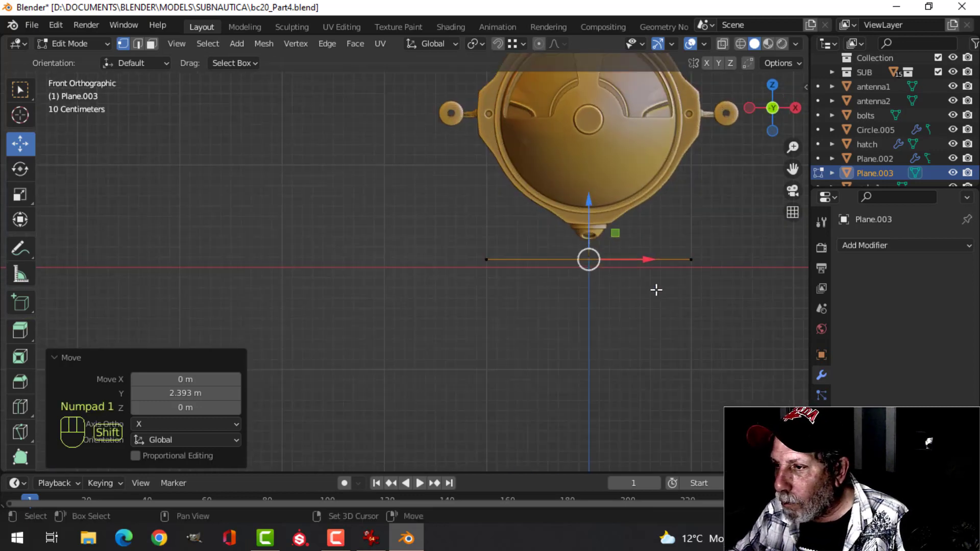
{"action": "middle_click_drag", "start_coordinate": [656, 289], "coordinate": [605, 296], "text": "shift"}
{"action": "middle_click_drag", "start_coordinate": [604, 296], "coordinate": [427, 273]}
{"action": "key", "text": "3"}
{"action": "left_click", "coordinate": [429, 260]}
{"action": "key", "text": "x"}
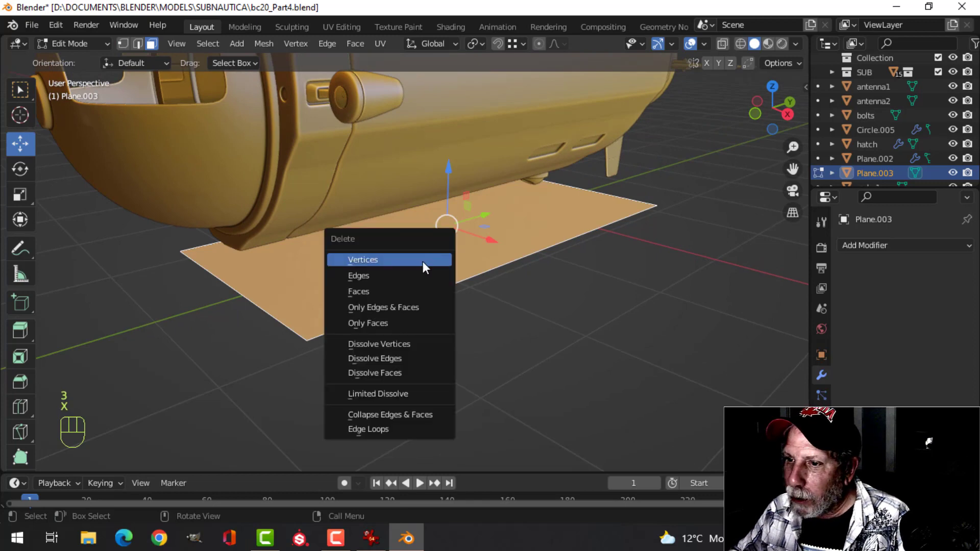
{"action": "left_click", "coordinate": [403, 323]}
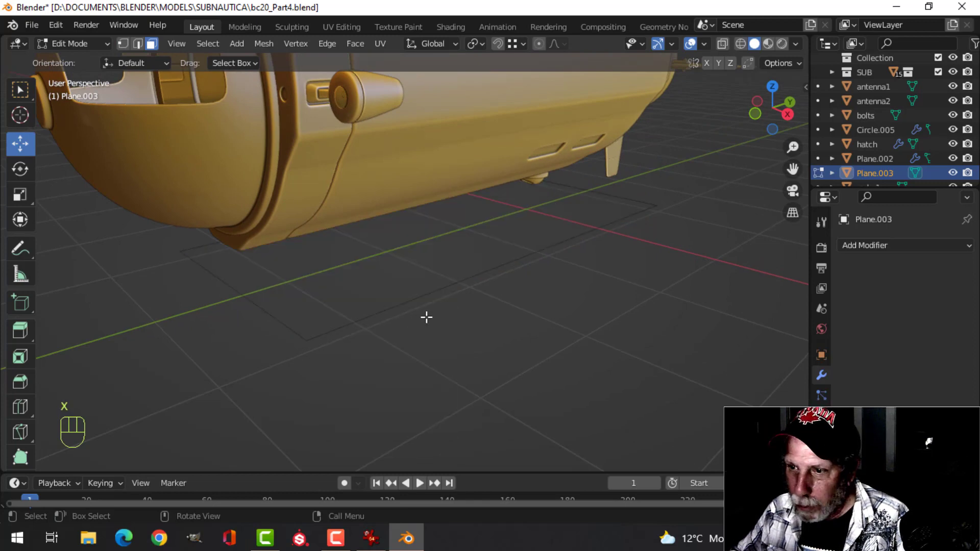
Round all four corners of the outline with a vertex bevel about 0.186 m wide and 4 segments.
{"action": "key", "text": "1"}
{"action": "key", "text": "a"}
{"action": "middle_click_drag", "start_coordinate": [397, 339], "coordinate": [454, 323]}
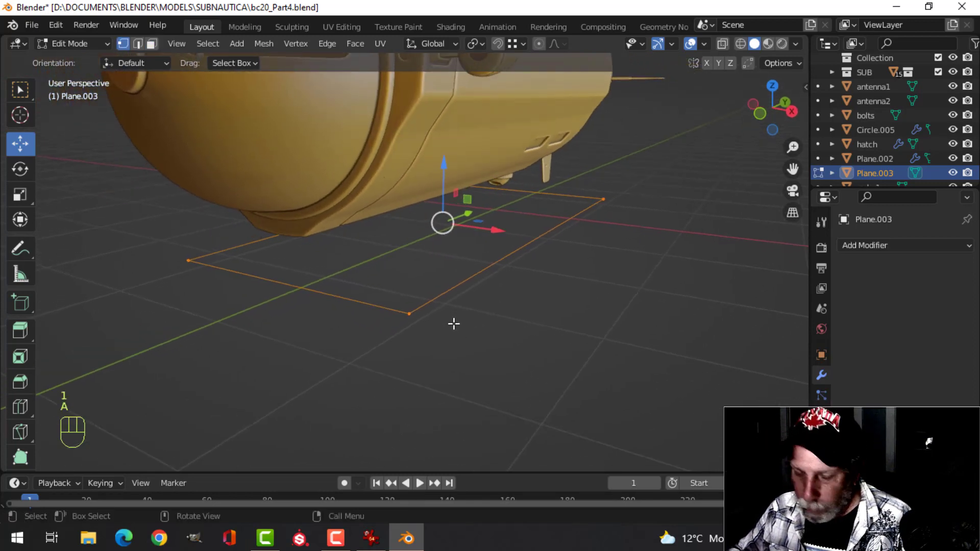
{"action": "key", "text": "ctrl+shift+b"}
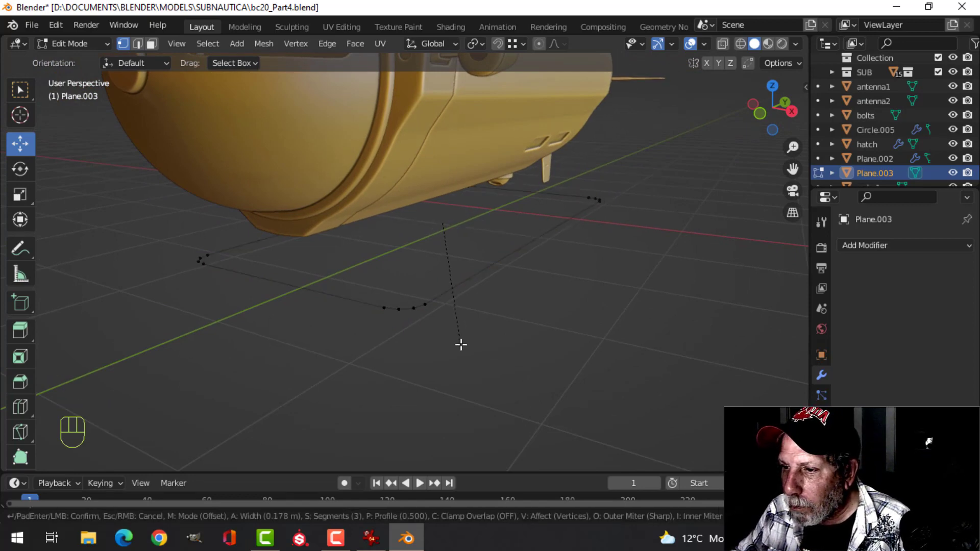
{"action": "left_click", "coordinate": [461, 345]}
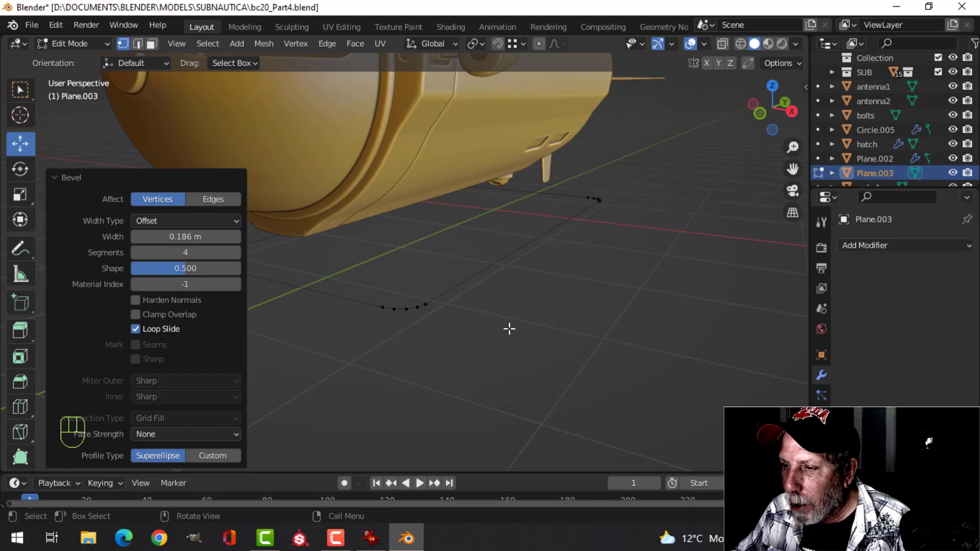
{"action": "key", "text": "Tab"}
Convert the rounded rectangular outline from a mesh to a curve.
{"action": "middle_click_drag", "start_coordinate": [516, 327], "coordinate": [406, 308]}
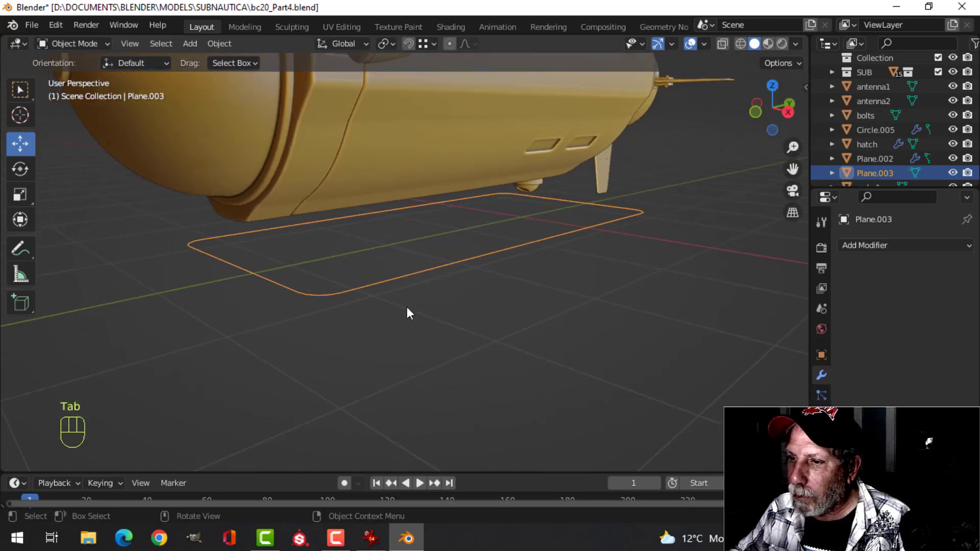
{"action": "right_click", "coordinate": [384, 280]}
{"action": "mouse_move", "coordinate": [356, 295]}
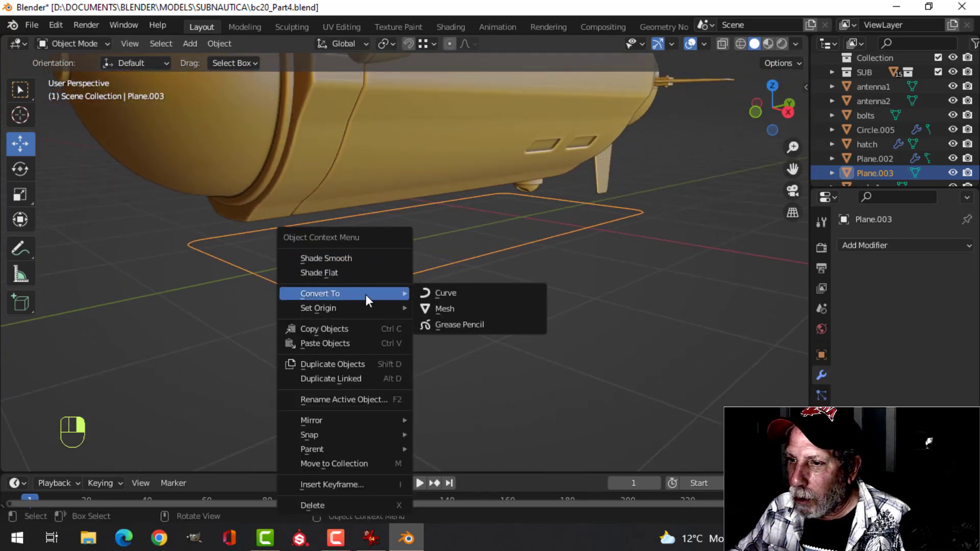
{"action": "left_click", "coordinate": [451, 294]}
Thicken the curve into a tube with a round bevel depth of about 0.052 m.
{"action": "left_click", "coordinate": [821, 435]}
{"action": "scroll", "coordinate": [889, 419], "scroll_direction": "down", "scroll_amount": 4}
{"action": "left_click", "coordinate": [863, 370]}
{"action": "scroll", "coordinate": [862, 379], "scroll_direction": "down", "scroll_amount": 5}
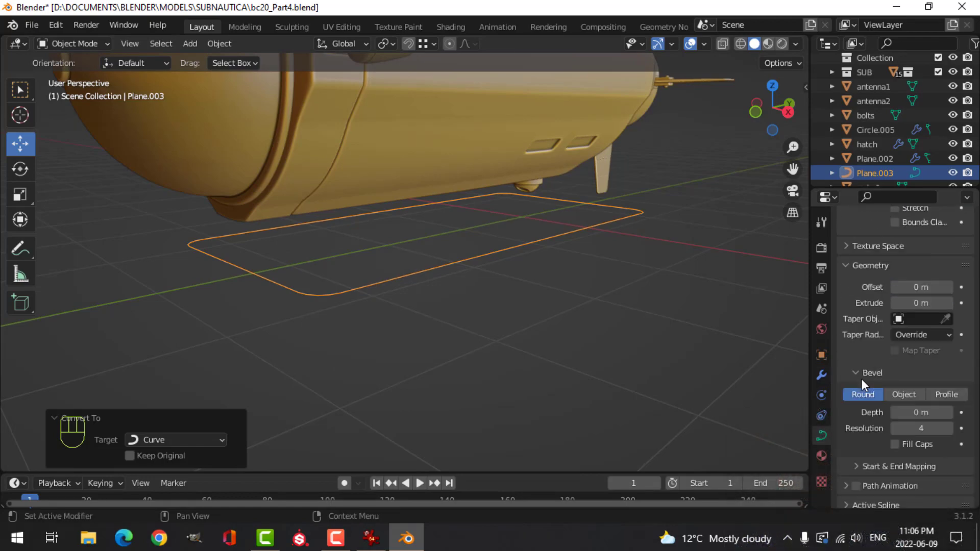
{"action": "left_click_drag", "start_coordinate": [913, 356], "coordinate": [944, 355], "text": "shift"}
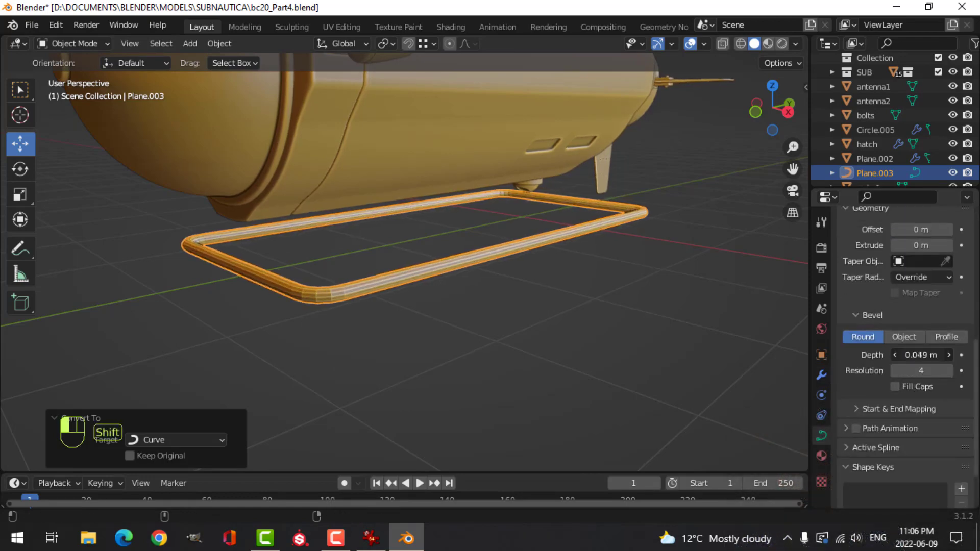
Shade the rounded rectangular tube smooth and add a level 1 subdivision surface to it.
{"action": "right_click", "coordinate": [399, 281]}
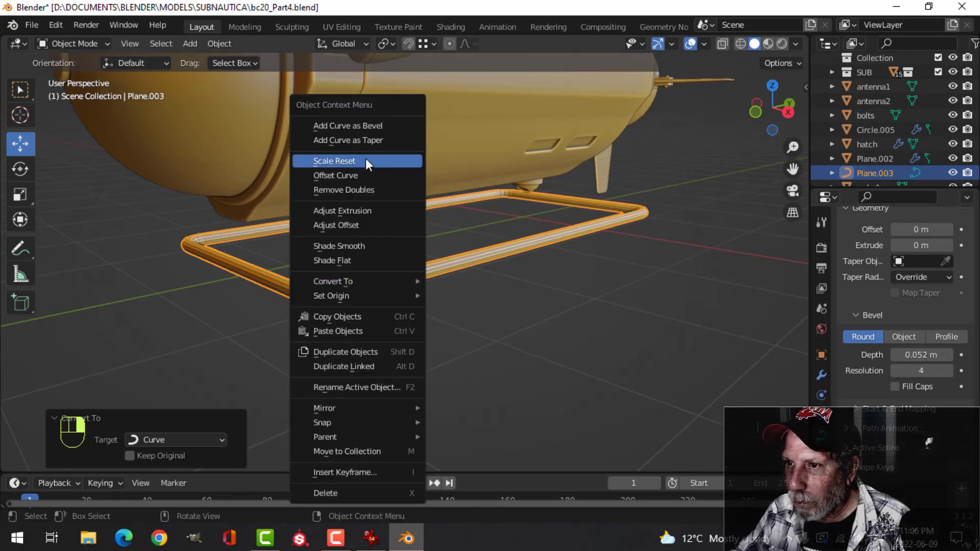
{"action": "left_click", "coordinate": [352, 246]}
{"action": "key", "text": "ctrl+1"}
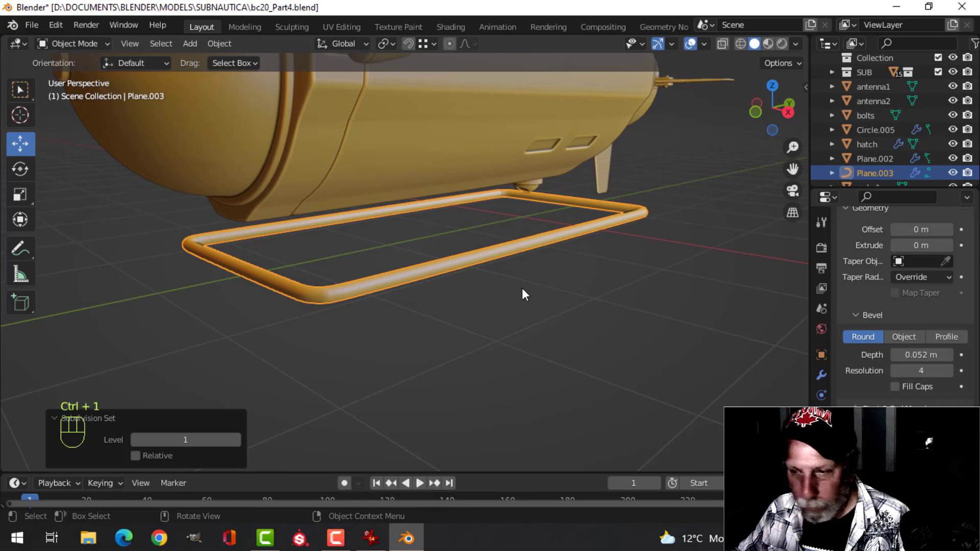
{"action": "key", "text": "alt+a"}
Raise the viewport level of the tube frame's subdivision modifier to 2.
{"action": "middle_click_drag", "start_coordinate": [453, 293], "coordinate": [417, 294]}
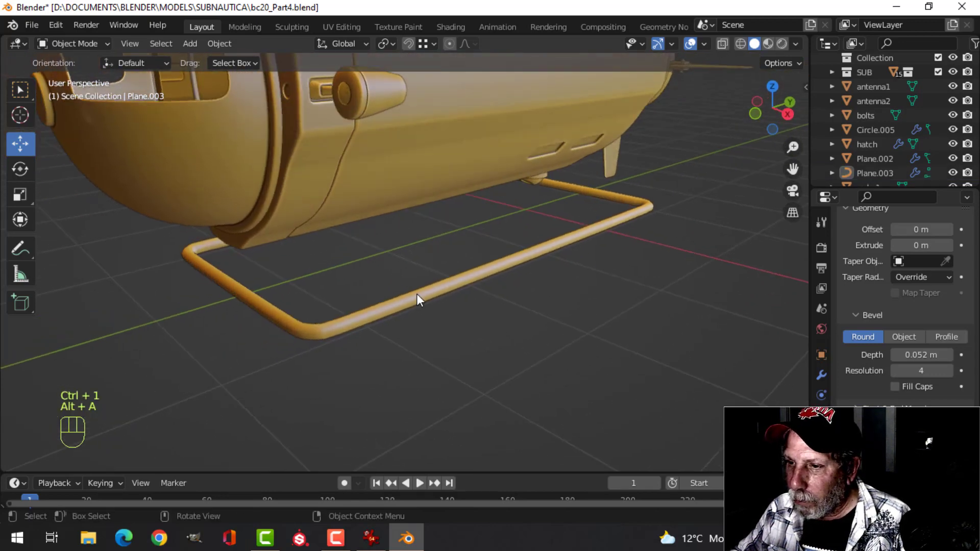
{"action": "left_click", "coordinate": [417, 294]}
{"action": "scroll", "coordinate": [901, 363], "scroll_direction": "down", "scroll_amount": 3}
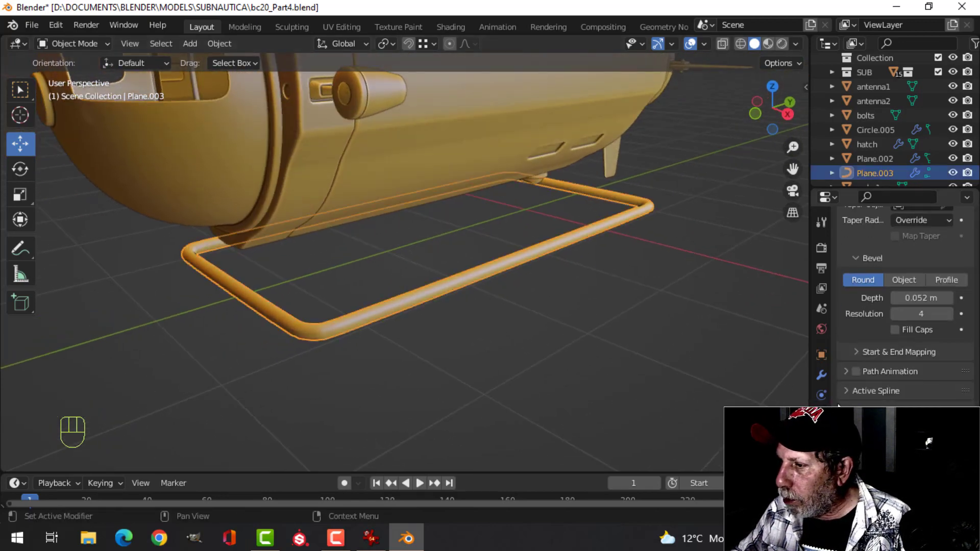
{"action": "left_click", "coordinate": [820, 376]}
{"action": "left_click", "coordinate": [947, 308]}
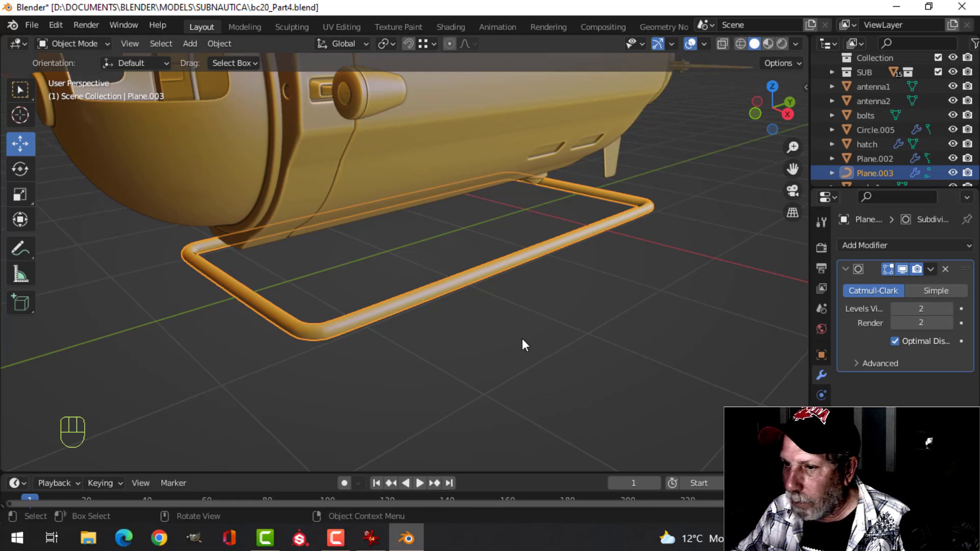
{"action": "key", "text": "alt+a"}
Duplicate the straight segment of the frame's front crossbar in place and separate it into its own curve object.
{"action": "middle_click_drag", "start_coordinate": [522, 338], "coordinate": [461, 357]}
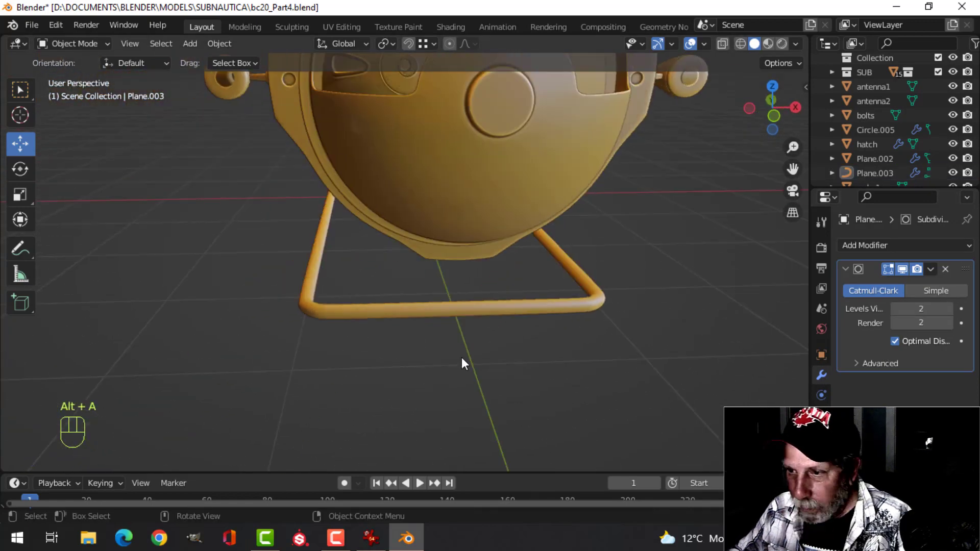
{"action": "left_click", "coordinate": [540, 311]}
{"action": "key", "text": "Tab"}
{"action": "middle_click_drag", "start_coordinate": [549, 341], "coordinate": [519, 361]}
{"action": "scroll", "coordinate": [519, 361], "scroll_direction": "up", "scroll_amount": 3}
{"action": "key", "text": "alt+a"}
{"action": "left_click", "coordinate": [693, 352]}
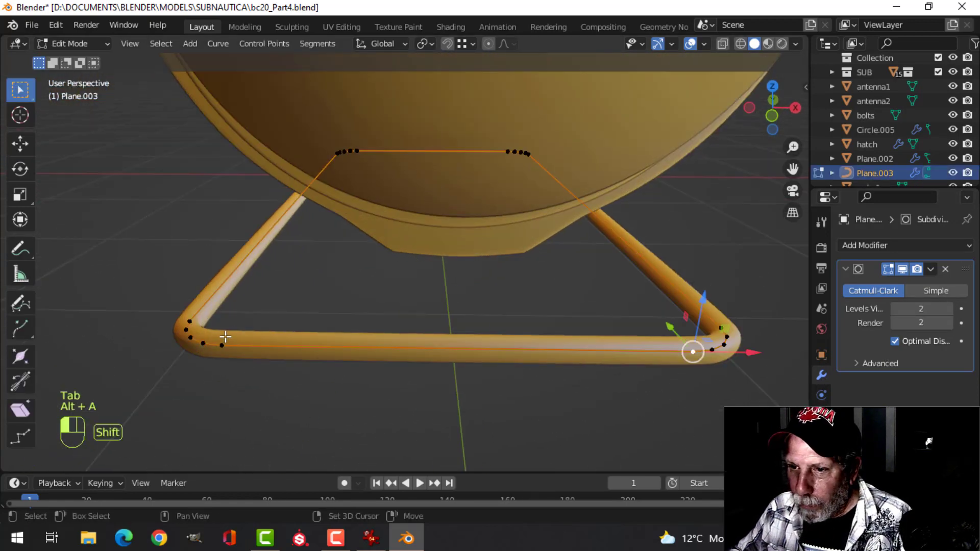
{"action": "left_click", "coordinate": [221, 345], "text": "shift"}
{"action": "scroll", "coordinate": [475, 386], "scroll_direction": "down", "scroll_amount": 5}
{"action": "middle_click_drag", "start_coordinate": [474, 387], "coordinate": [460, 391], "text": "shift"}
{"action": "key", "text": "shift+d"}
{"action": "right_click", "coordinate": [493, 382]}
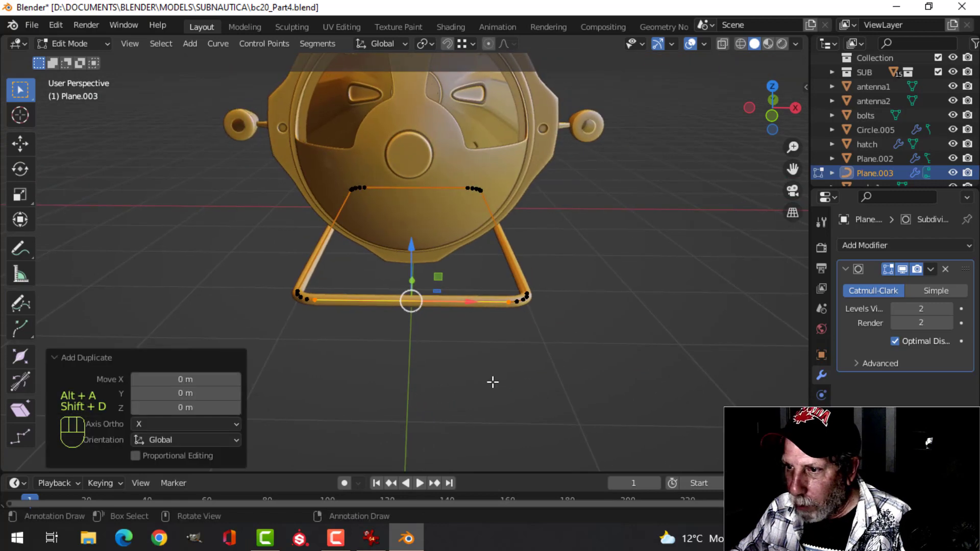
{"action": "key", "text": "p"}
{"action": "left_click", "coordinate": [525, 376]}
Shorten the separated front crossbar segment by scaling all its points to about 0.585.
{"action": "key", "text": "Tab"}
{"action": "left_click", "coordinate": [468, 311]}
{"action": "key", "text": "Tab"}
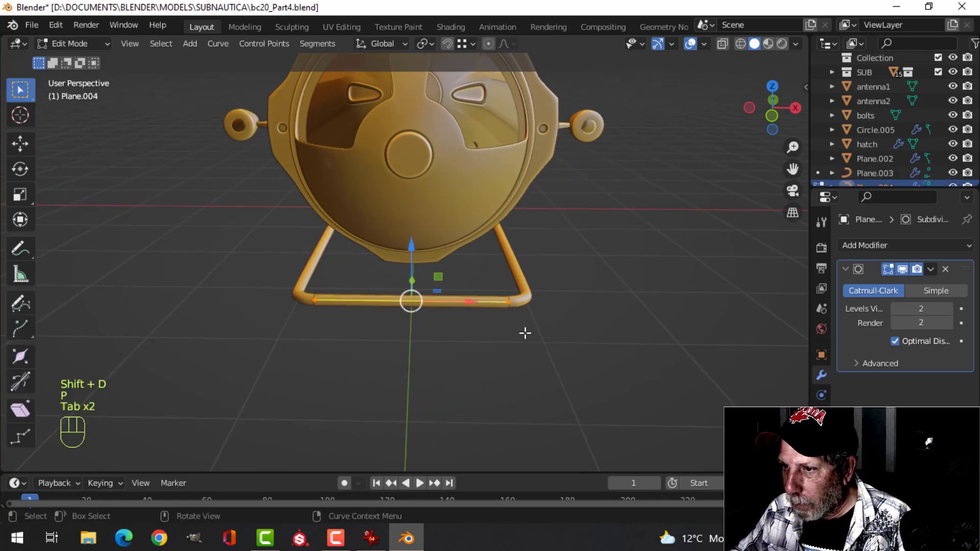
{"action": "key", "text": "s"}
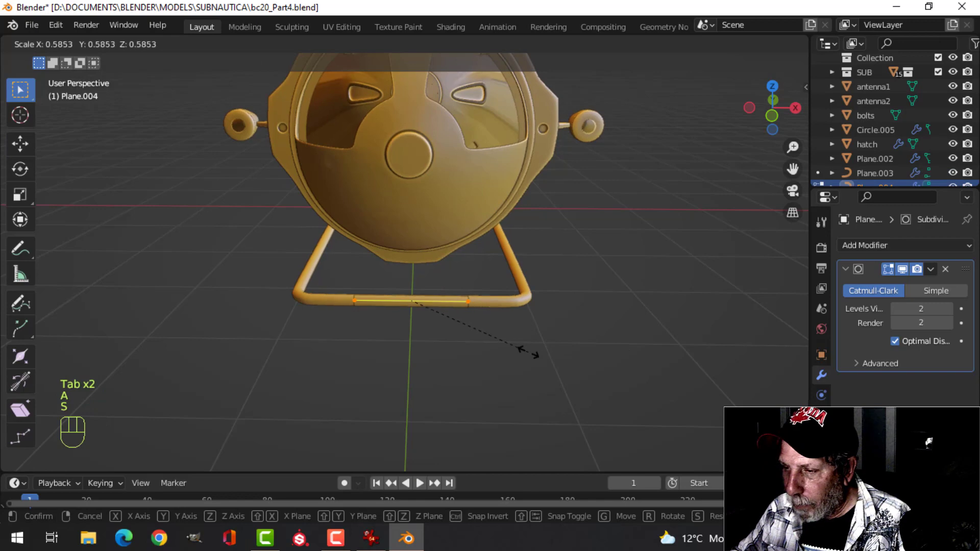
{"action": "left_click", "coordinate": [528, 352]}
Increase the round bevel depth of the short crossbar segment to make a thicker sleeve around the front tube.
{"action": "scroll", "coordinate": [623, 354], "scroll_direction": "up", "scroll_amount": 3}
{"action": "middle_click_drag", "start_coordinate": [623, 354], "coordinate": [773, 355]}
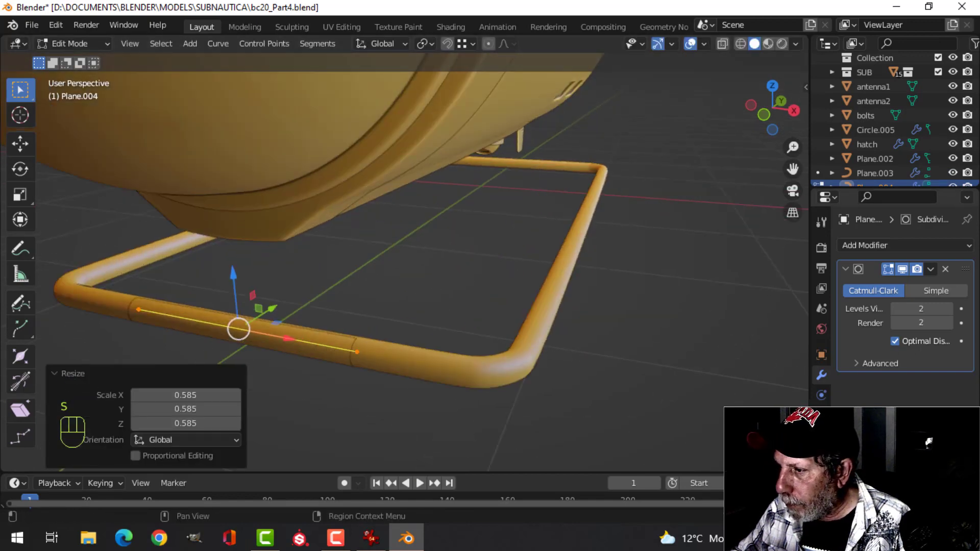
{"action": "left_click", "coordinate": [821, 436]}
{"action": "scroll", "coordinate": [906, 331], "scroll_direction": "down", "scroll_amount": 7}
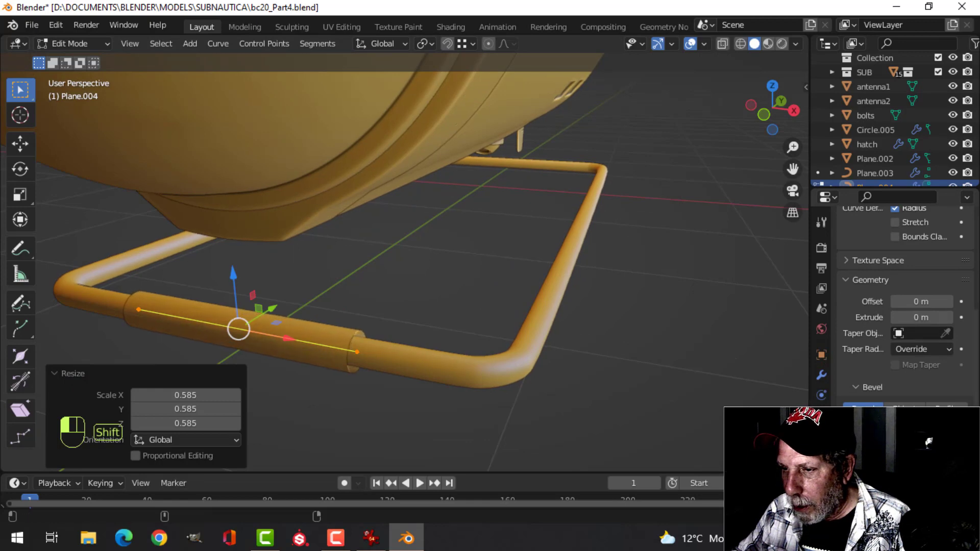
{"action": "middle_click_drag", "start_coordinate": [511, 386], "coordinate": [468, 363]}
{"action": "key", "text": "Tab"}
{"action": "key", "text": "alt+a"}
Place the 3D cursor midway along the near side rail, using the two end points of its straight section.
{"action": "scroll", "coordinate": [459, 360], "scroll_direction": "up", "scroll_amount": 5}
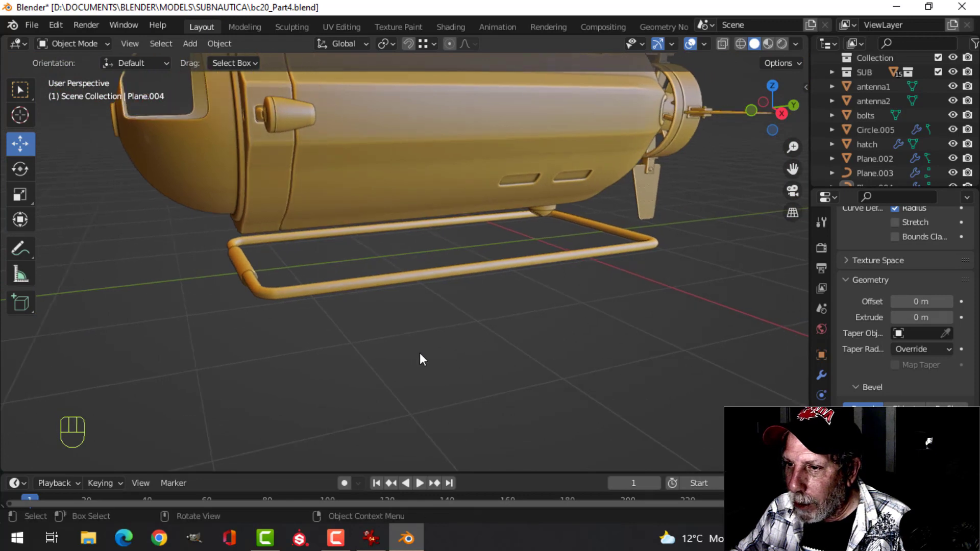
{"action": "left_click", "coordinate": [389, 279]}
{"action": "key", "text": "Tab"}
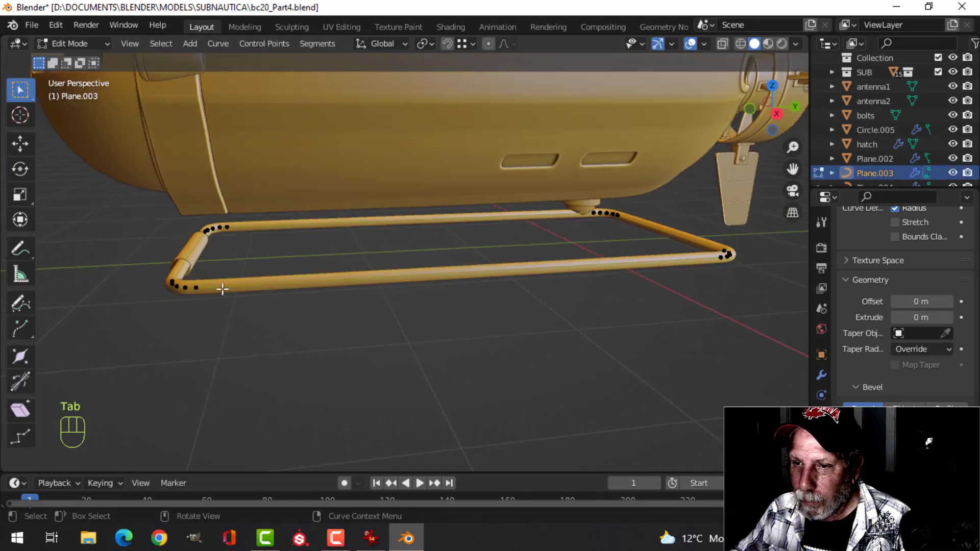
{"action": "left_click", "coordinate": [196, 287]}
{"action": "left_click", "coordinate": [685, 253], "text": "shift"}
{"action": "key", "text": "shift+s"}
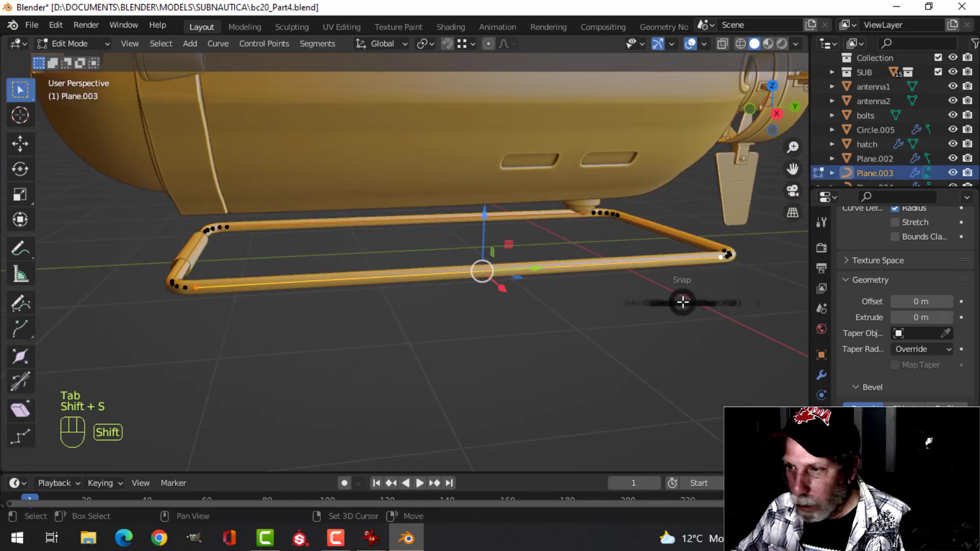
{"action": "left_click", "coordinate": [652, 391]}
{"action": "key", "text": "Tab"}
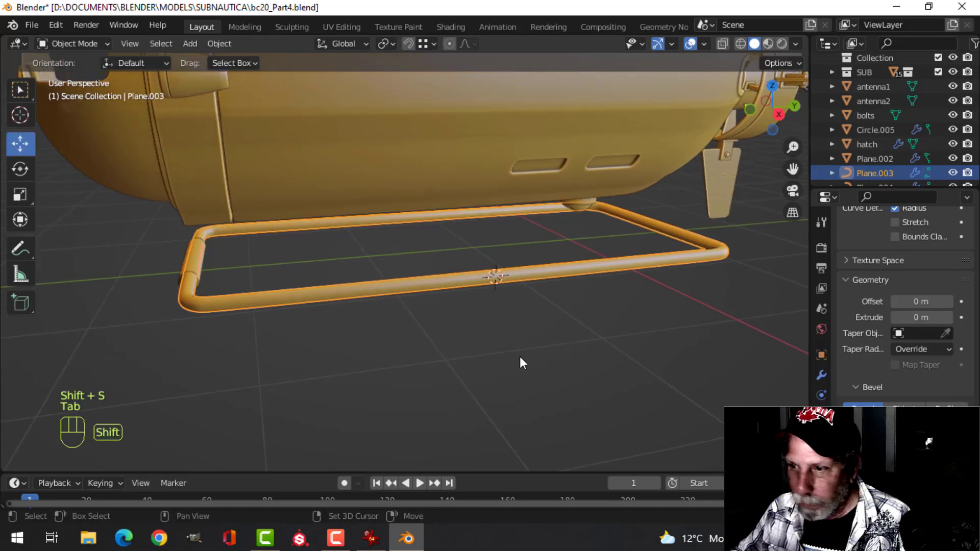
Add a mesh cylinder with 18 vertices at the 3D cursor on the side rail.
{"action": "key", "text": "shift+a"}
{"action": "mouse_move", "coordinate": [473, 229]}
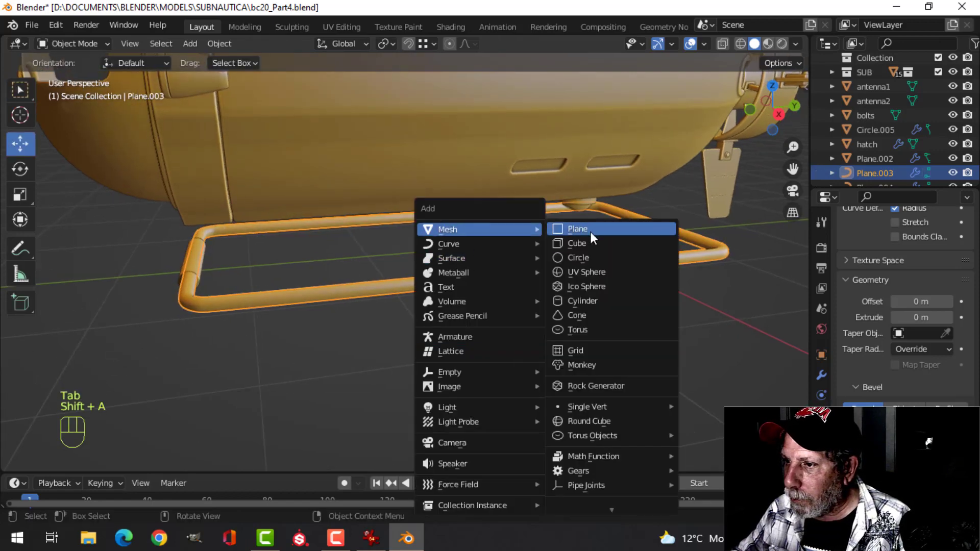
{"action": "left_click", "coordinate": [595, 296]}
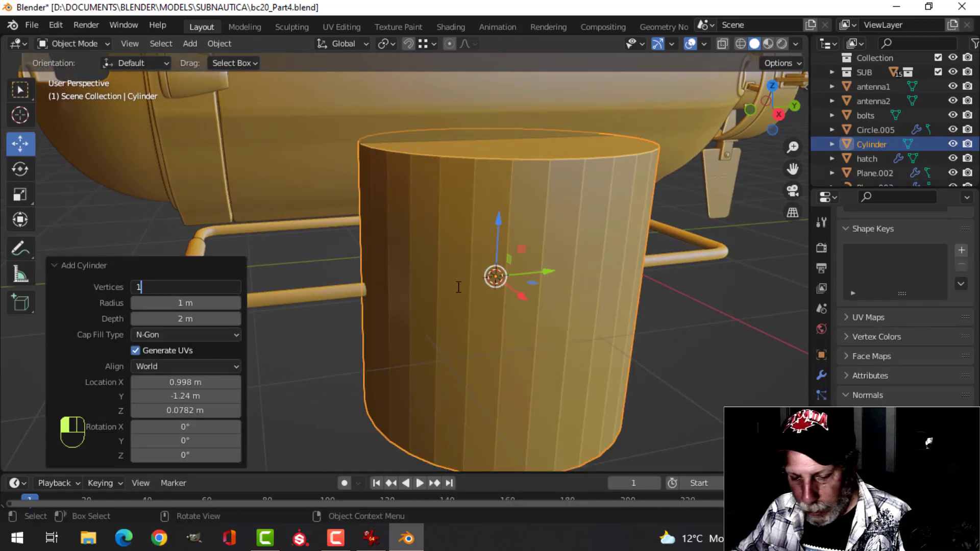
{"action": "key", "text": "Return"}
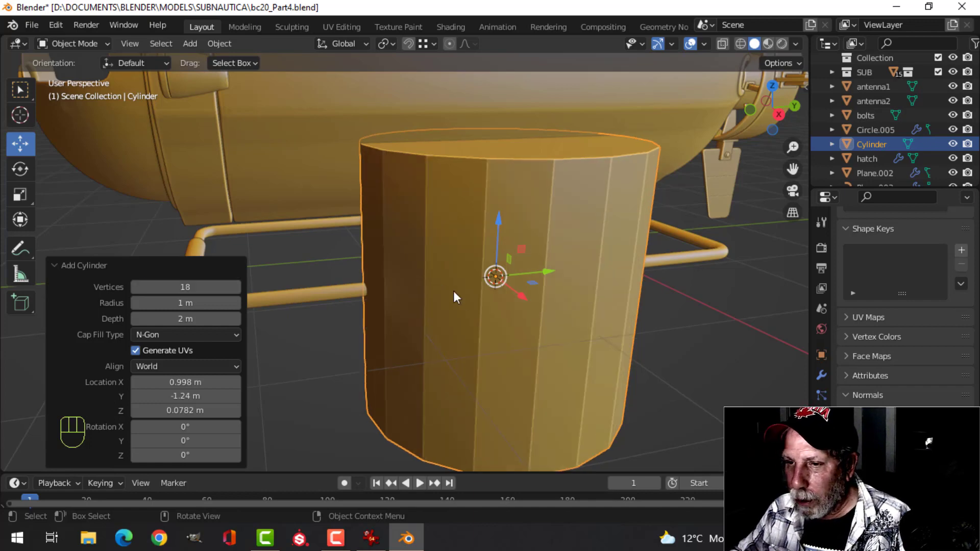
Rotate the cylinder's geometry 90° about X to align with the side rail, and scale it to about 0.19.
{"action": "key", "text": "Tab"}
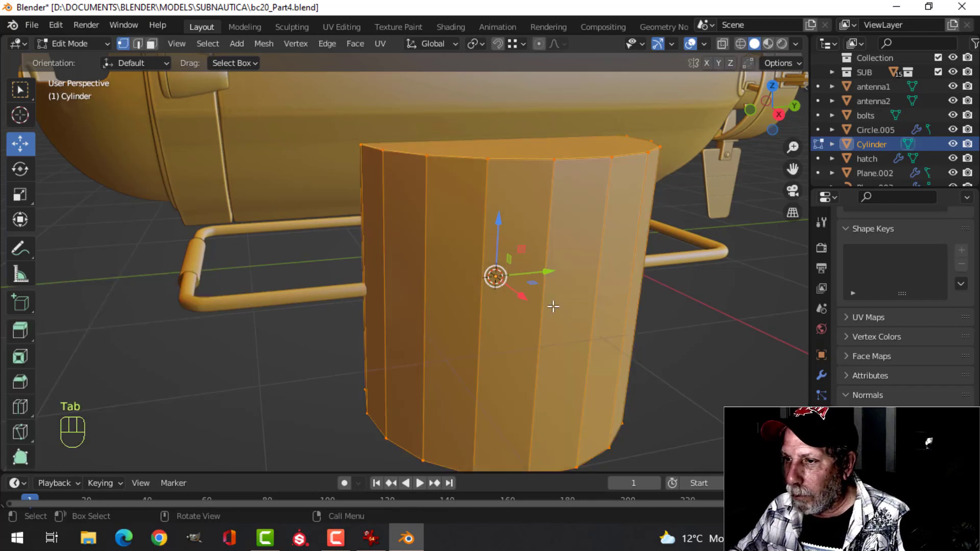
{"action": "key", "text": "r"}
{"action": "key", "text": "x"}
{"action": "key", "text": "9"}
{"action": "key", "text": "0"}
{"action": "left_click", "coordinate": [615, 321]}
{"action": "key", "text": "s"}
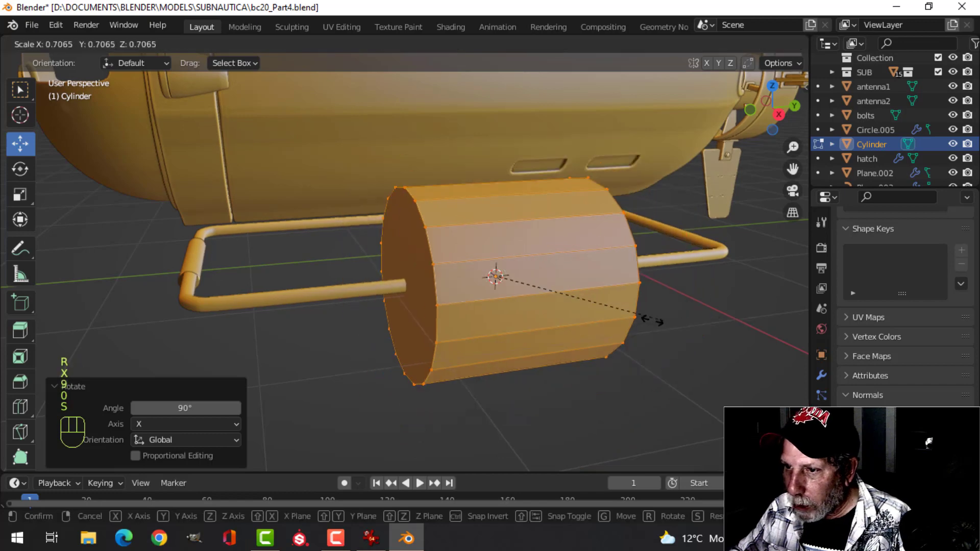
{"action": "left_click", "coordinate": [539, 302]}
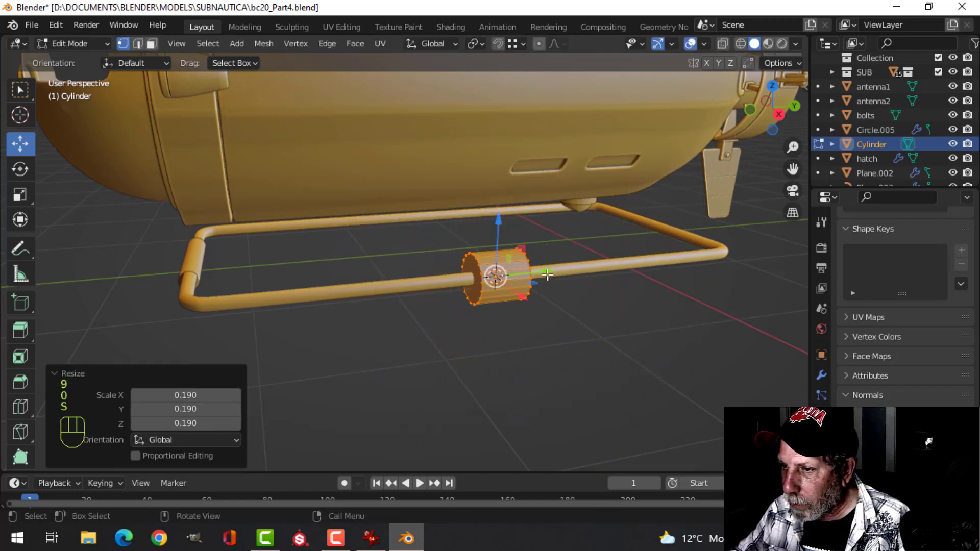
Move the cylinder about 1.42 m along the side rail toward the nose, enlarge it about 1.675 times and fine-tune its scale.
{"action": "key", "text": "g"}
{"action": "key", "text": "y"}
{"action": "left_click", "coordinate": [357, 304]}
{"action": "key", "text": "s"}
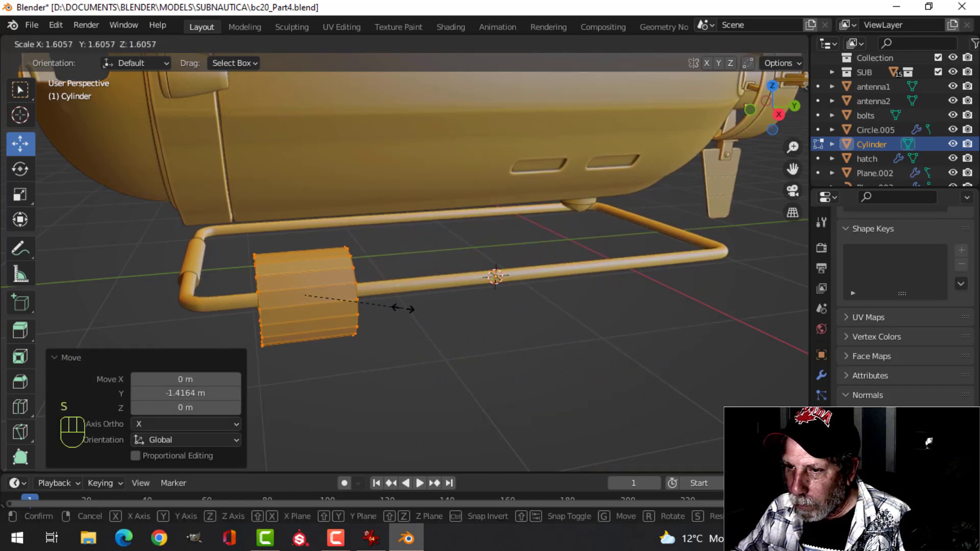
{"action": "left_click", "coordinate": [407, 309]}
{"action": "middle_click_drag", "start_coordinate": [393, 316], "coordinate": [445, 305]}
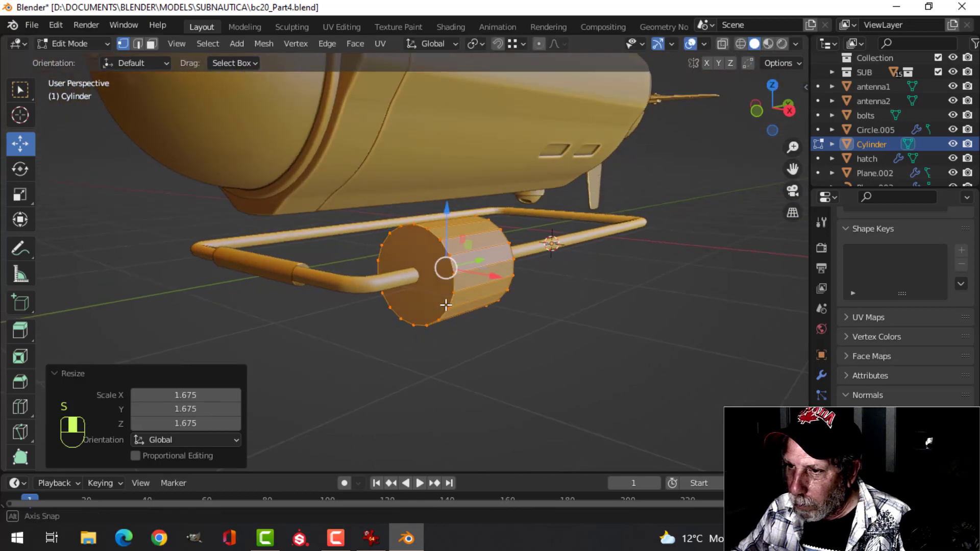
{"action": "middle_click_drag", "start_coordinate": [514, 274], "coordinate": [314, 325]}
{"action": "key", "text": "s"}
{"action": "left_click", "coordinate": [550, 285]}
Lengthen the cylinder by moving its rear end face about 1.02 m along Y.
{"action": "key", "text": "alt+a"}
{"action": "left_click", "coordinate": [297, 325]}
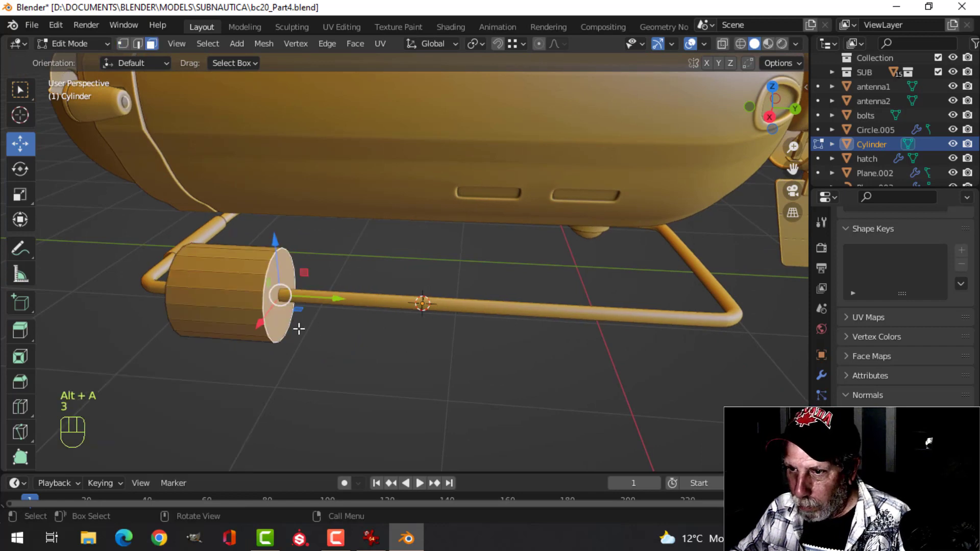
{"action": "left_click_drag", "start_coordinate": [336, 294], "coordinate": [481, 332]}
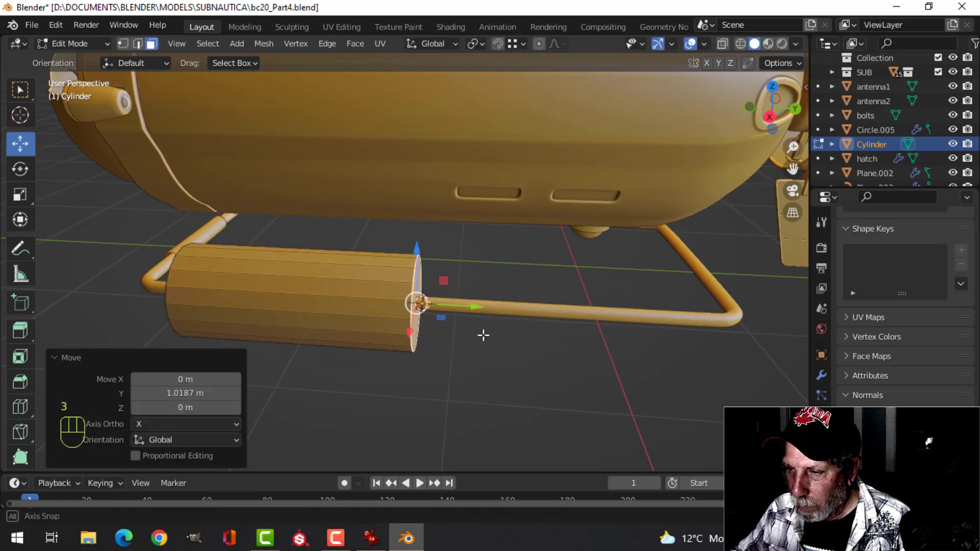
Round the cylinder's front end with a bevel about 0.234 m wide and 5 segments on its end face.
{"action": "middle_click_drag", "start_coordinate": [481, 333], "coordinate": [308, 324]}
{"action": "left_click", "coordinate": [346, 306]}
{"action": "scroll", "coordinate": [419, 334], "scroll_direction": "up", "scroll_amount": 3}
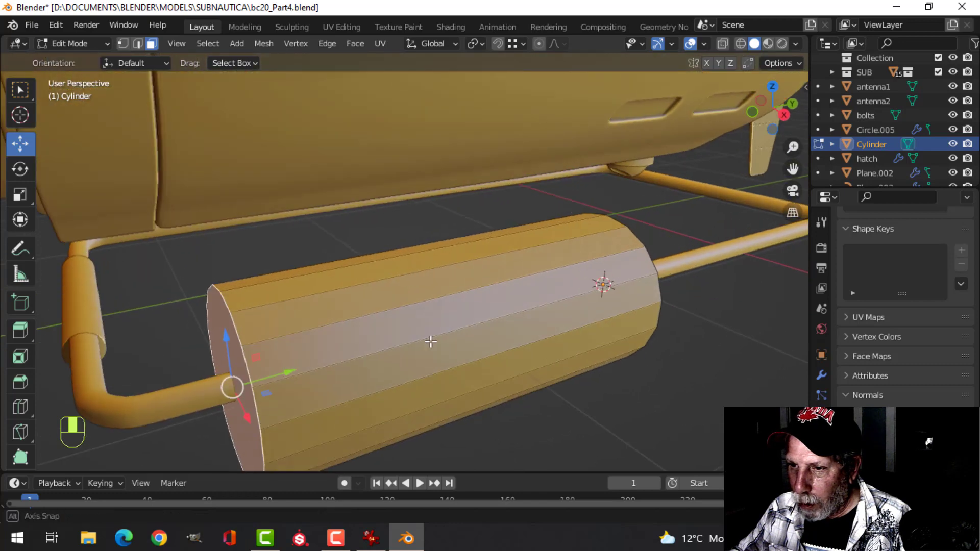
{"action": "key", "text": "ctrl+b"}
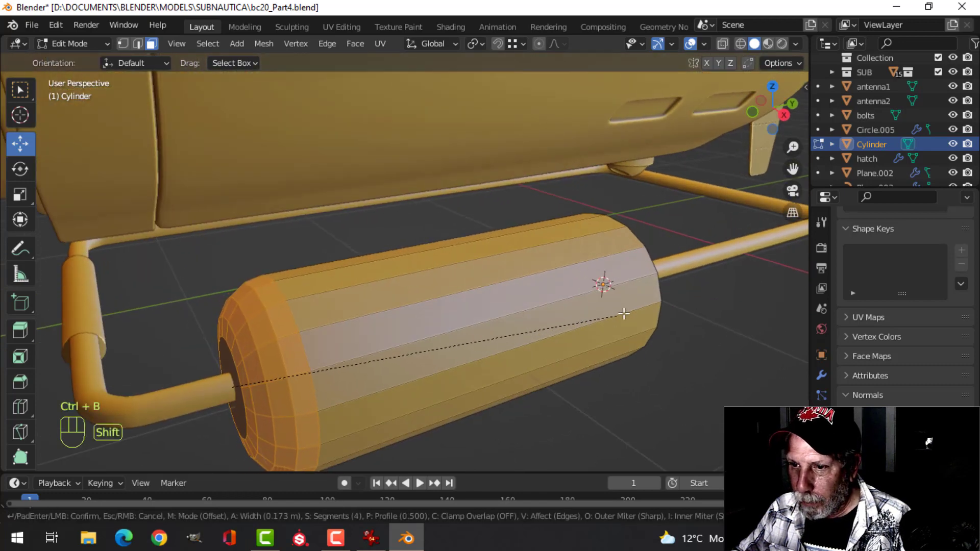
{"action": "scroll", "coordinate": [789, 269], "scroll_direction": "up", "scroll_amount": 1}
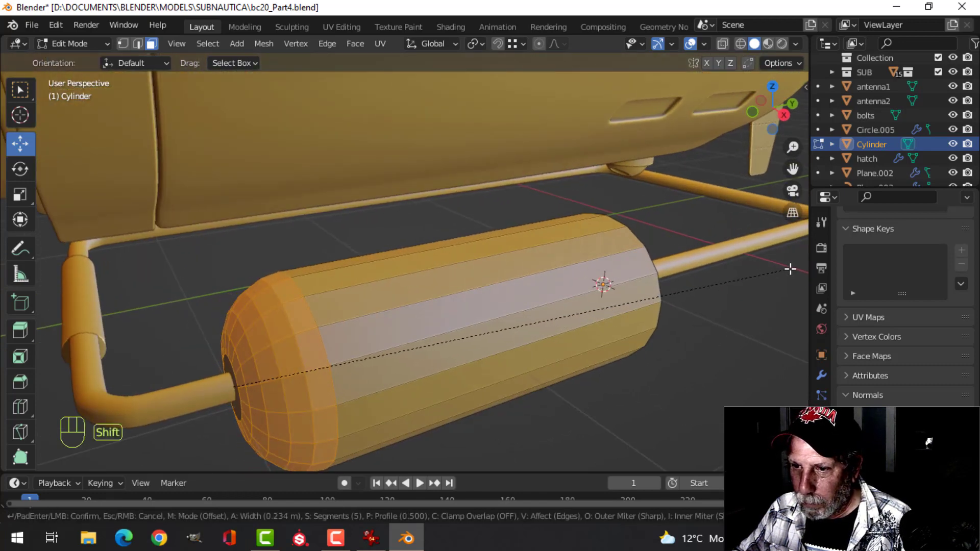
{"action": "left_click", "coordinate": [791, 269]}
{"action": "key", "text": "alt+a"}
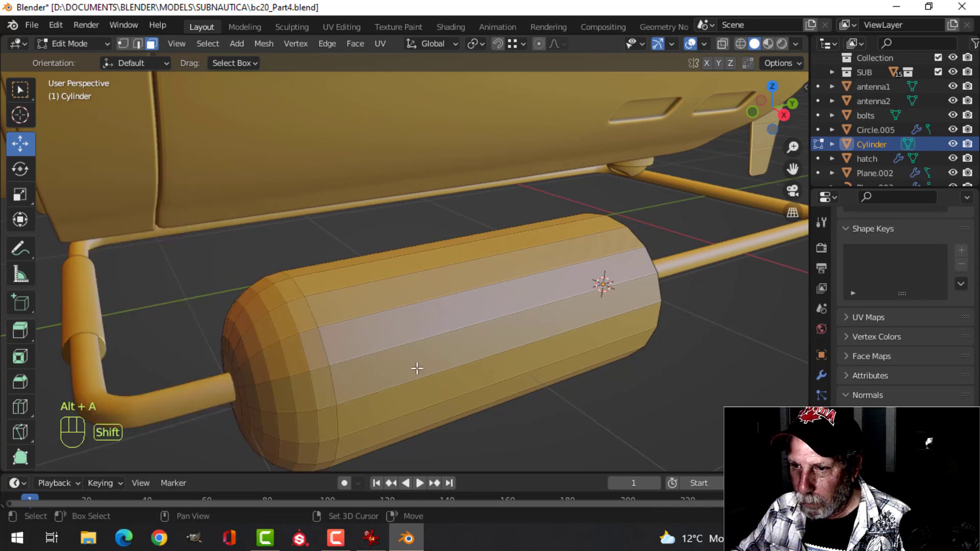
Bevel the edge loop where the rounded front cap meets the cylinder body, about 0.0085 m wide with 1 segment.
{"action": "middle_click_drag", "start_coordinate": [415, 368], "coordinate": [470, 356]}
{"action": "scroll", "coordinate": [474, 353], "scroll_direction": "up", "scroll_amount": 2}
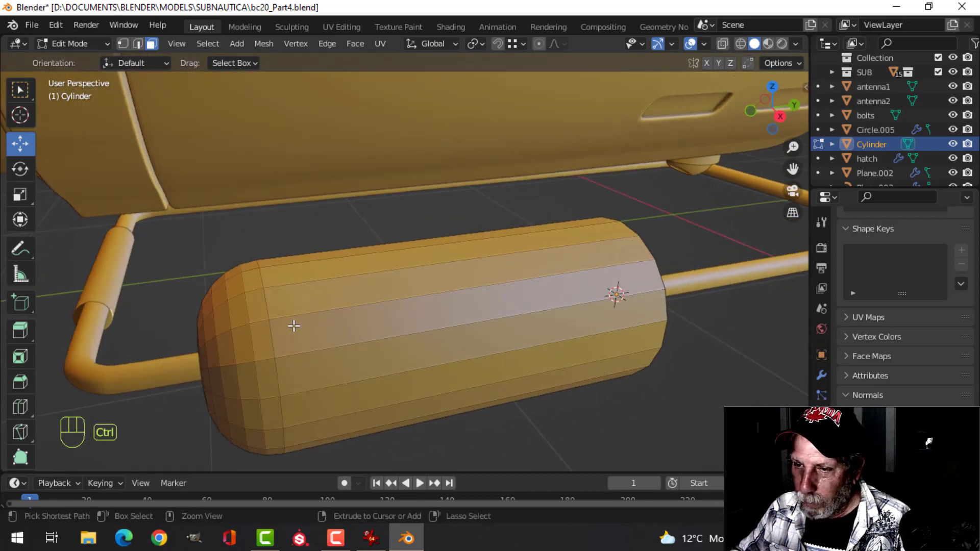
{"action": "key", "text": "2"}
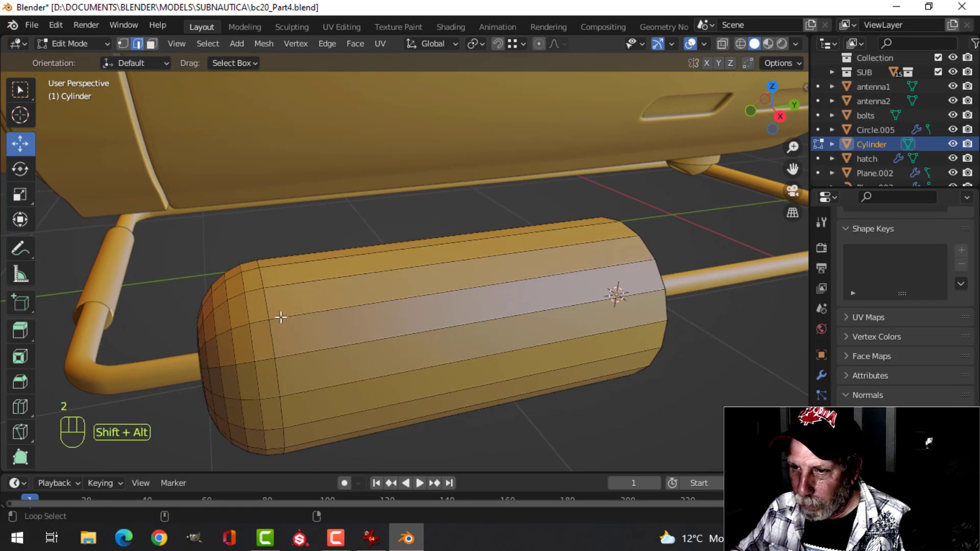
{"action": "left_click", "coordinate": [270, 311], "text": "alt+shift"}
{"action": "scroll", "coordinate": [312, 326], "scroll_direction": "up", "scroll_amount": 2}
{"action": "middle_click_drag", "start_coordinate": [317, 328], "coordinate": [333, 322], "text": "shift"}
{"action": "scroll", "coordinate": [333, 321], "scroll_direction": "down", "scroll_amount": 2}
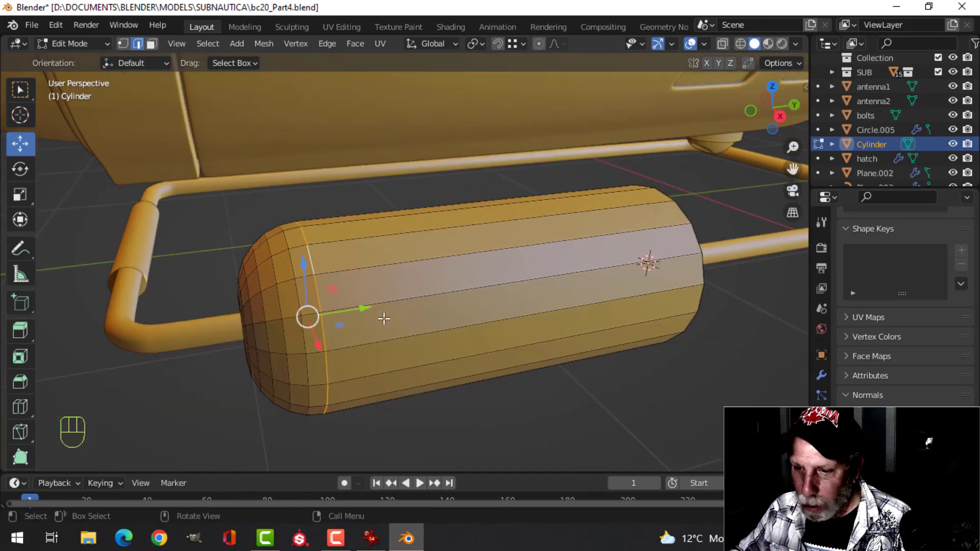
{"action": "key", "text": "ctrl+b"}
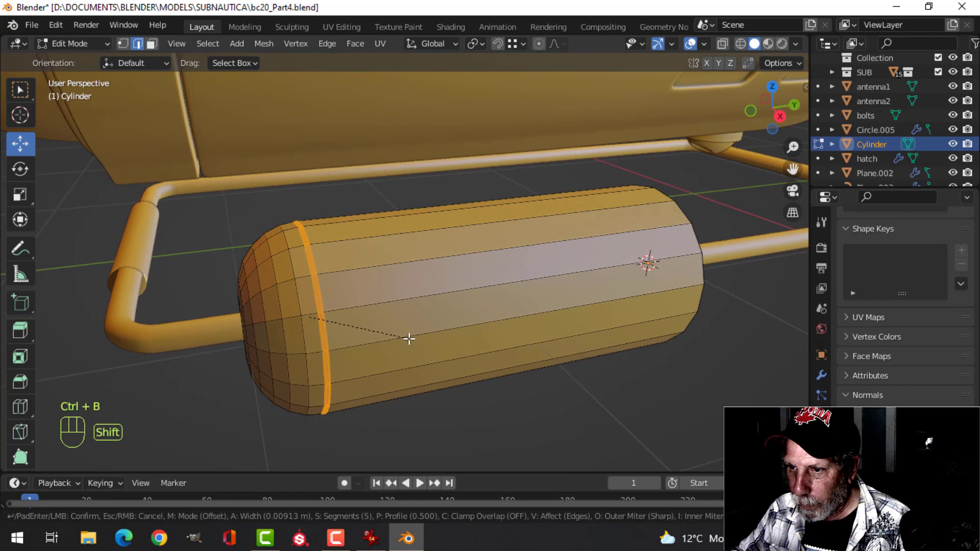
{"action": "left_click", "coordinate": [407, 340]}
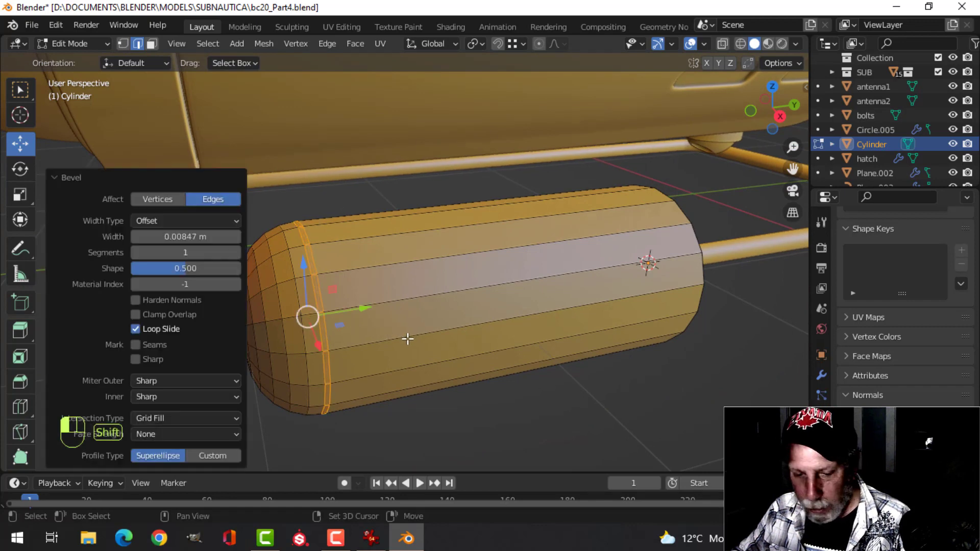
Extrude the beveled band behind the rounded front cap in place and shrink it inward about 0.008 m to form a groove.
{"action": "key", "text": "e"}
{"action": "right_click", "coordinate": [407, 338]}
{"action": "key", "text": "alt+s"}
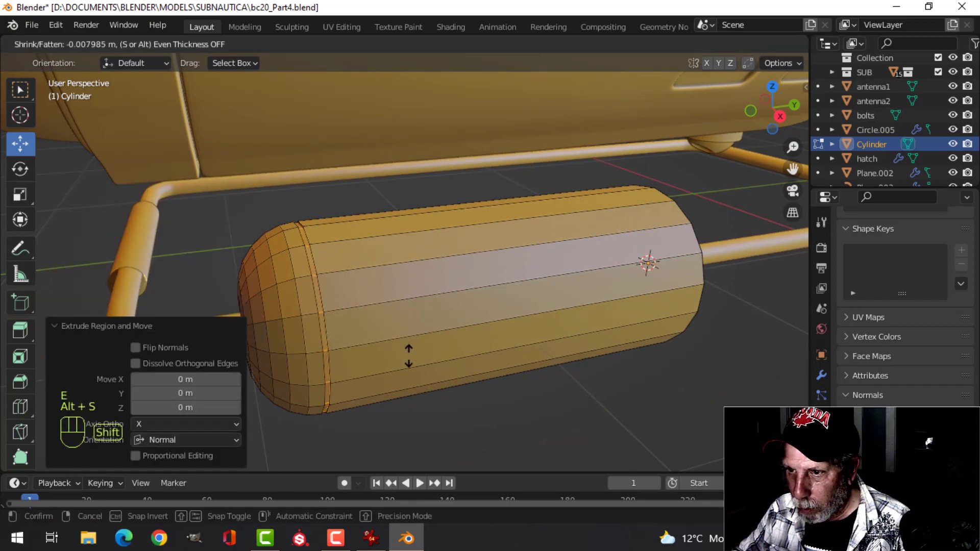
{"action": "left_click", "coordinate": [409, 356]}
{"action": "key", "text": "alt+a"}
{"action": "key", "text": "Tab"}
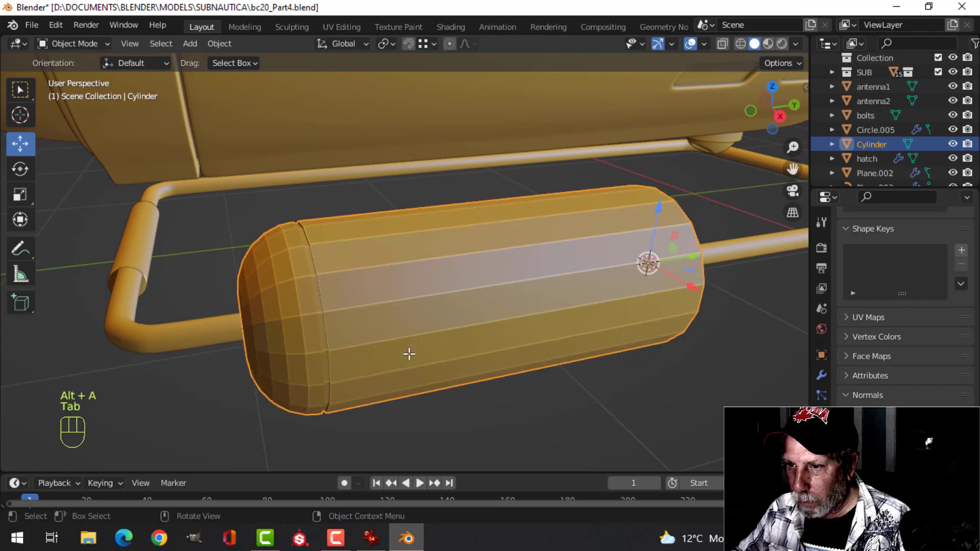
Delete the flat end face at the cylinder's rear so that end is open.
{"action": "middle_click_drag", "start_coordinate": [485, 337], "coordinate": [428, 332]}
{"action": "key", "text": "Tab"}
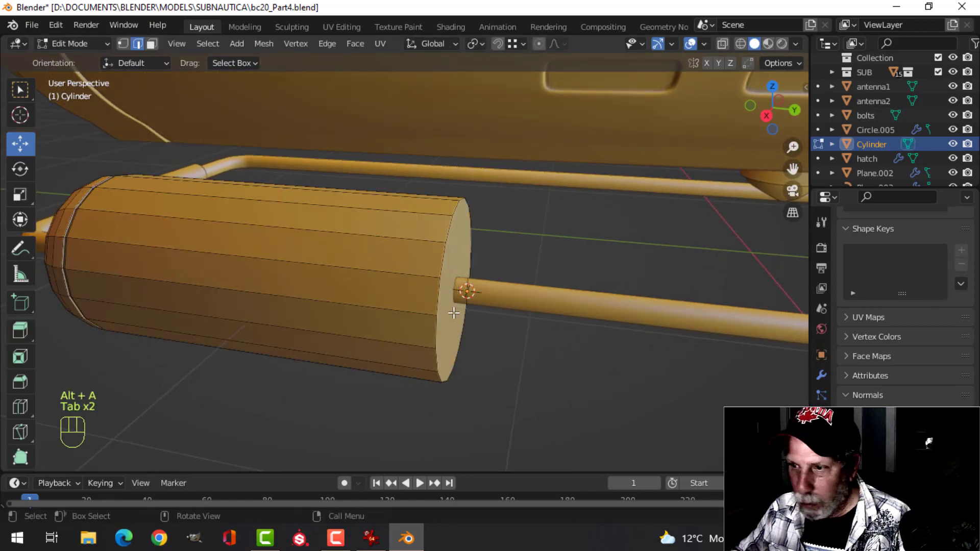
{"action": "key", "text": "3"}
{"action": "left_click", "coordinate": [454, 313]}
{"action": "key", "text": "x"}
{"action": "left_click", "coordinate": [419, 266]}
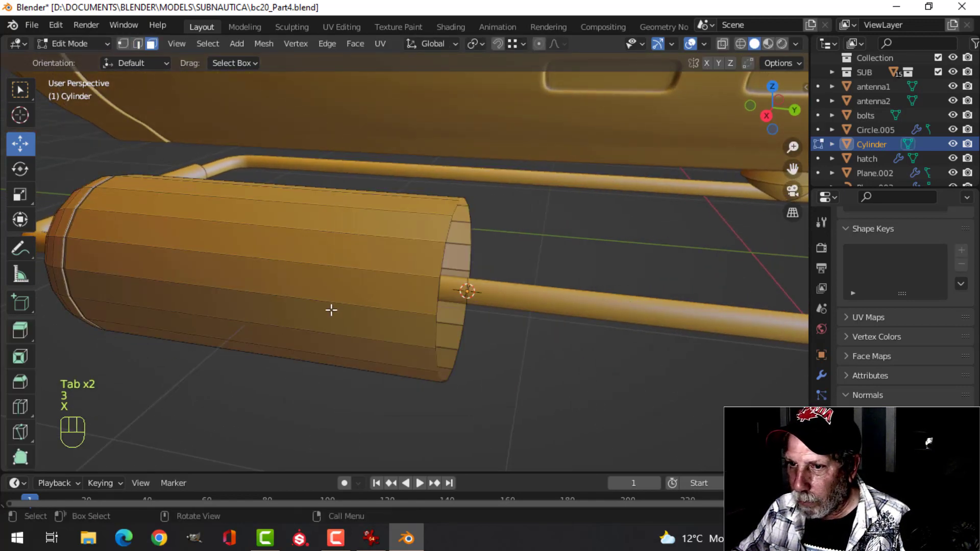
{"action": "key", "text": "Tab"}
Add a level 2 subdivision surface to the cylinder and shade it smooth.
{"action": "middle_click_drag", "start_coordinate": [226, 317], "coordinate": [316, 317]}
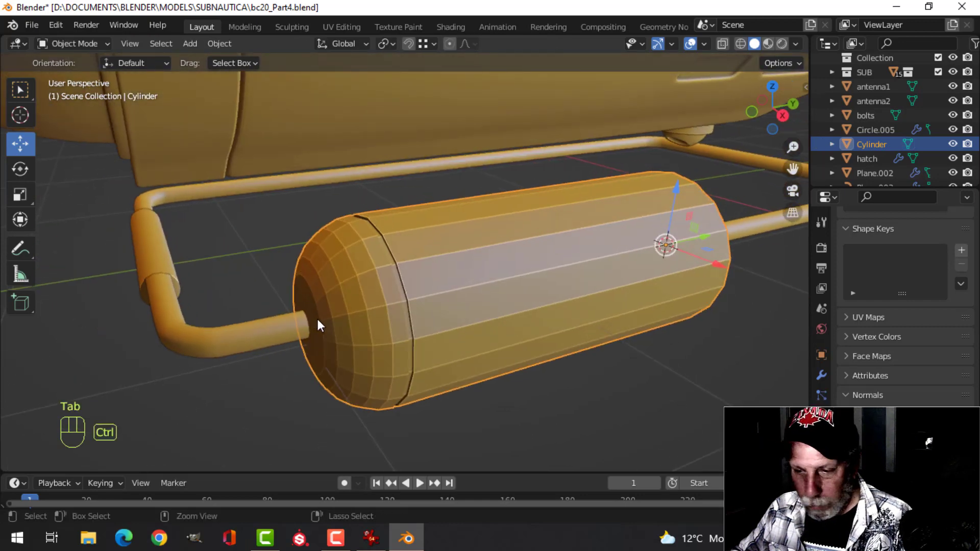
{"action": "key", "text": "ctrl+2"}
{"action": "right_click", "coordinate": [406, 268]}
{"action": "left_click", "coordinate": [406, 268]}
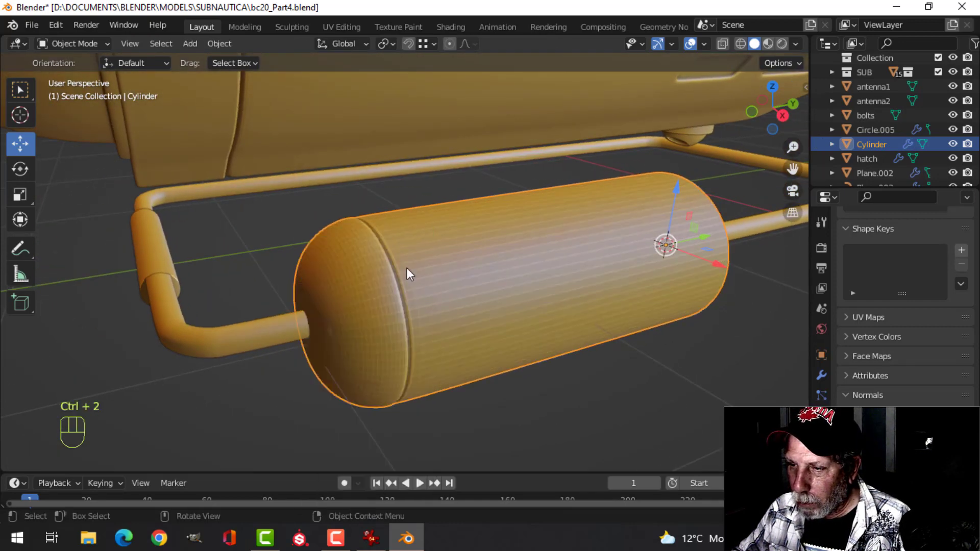
{"action": "right_click", "coordinate": [407, 268]}
{"action": "left_click", "coordinate": [404, 254]}
{"action": "key", "text": "alt+a"}
Add a Mirror modifier to the cylinder, mirroring it along the Y axis only.
{"action": "middle_click_drag", "start_coordinate": [431, 311], "coordinate": [377, 300]}
{"action": "left_click", "coordinate": [376, 300]}
{"action": "key", "text": "Tab"}
{"action": "key", "text": "a"}
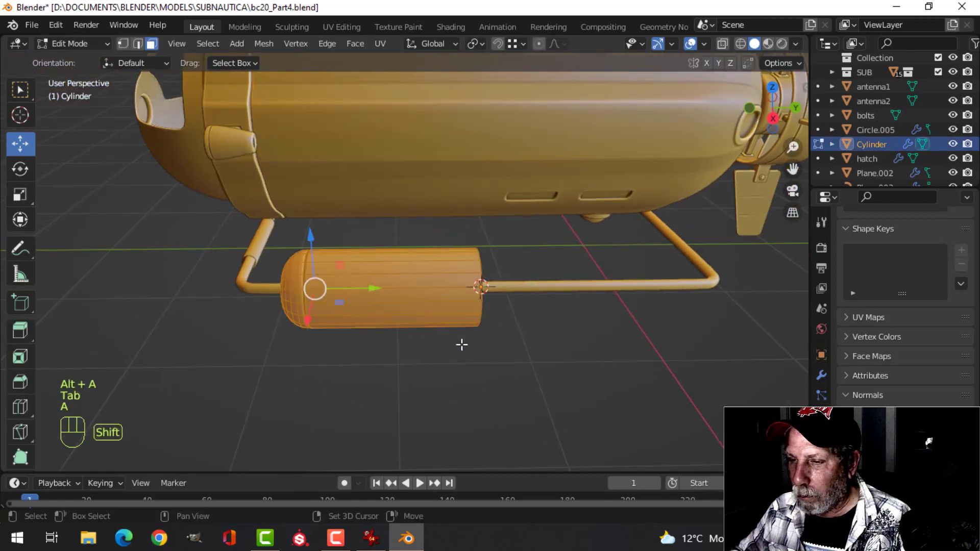
{"action": "middle_click_drag", "start_coordinate": [461, 344], "coordinate": [417, 303], "text": "shift"}
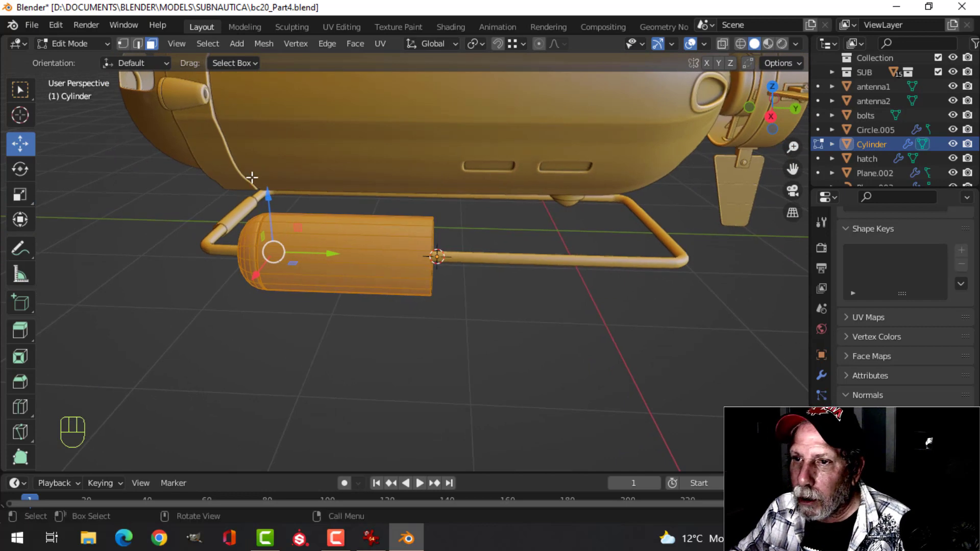
{"action": "key", "text": "Tab"}
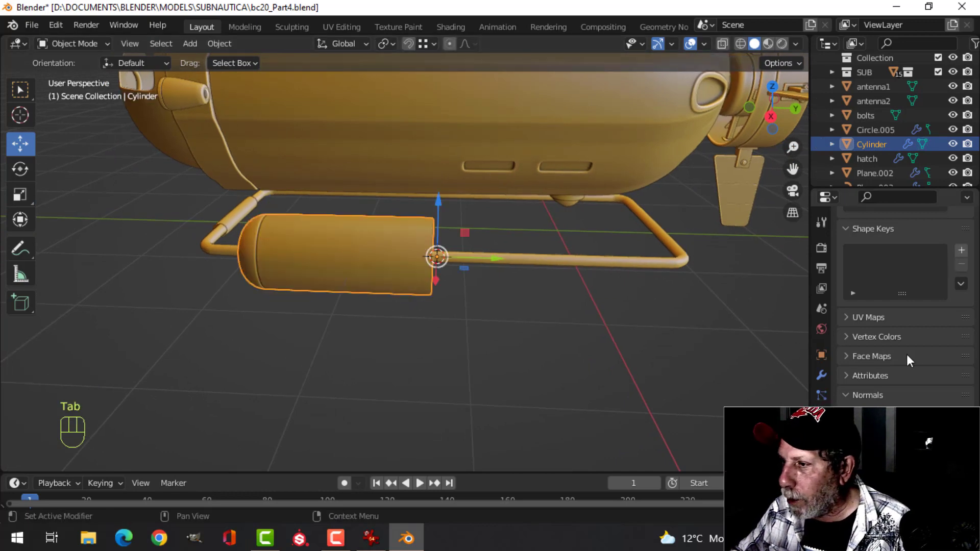
{"action": "left_click", "coordinate": [821, 376]}
{"action": "left_click", "coordinate": [865, 245]}
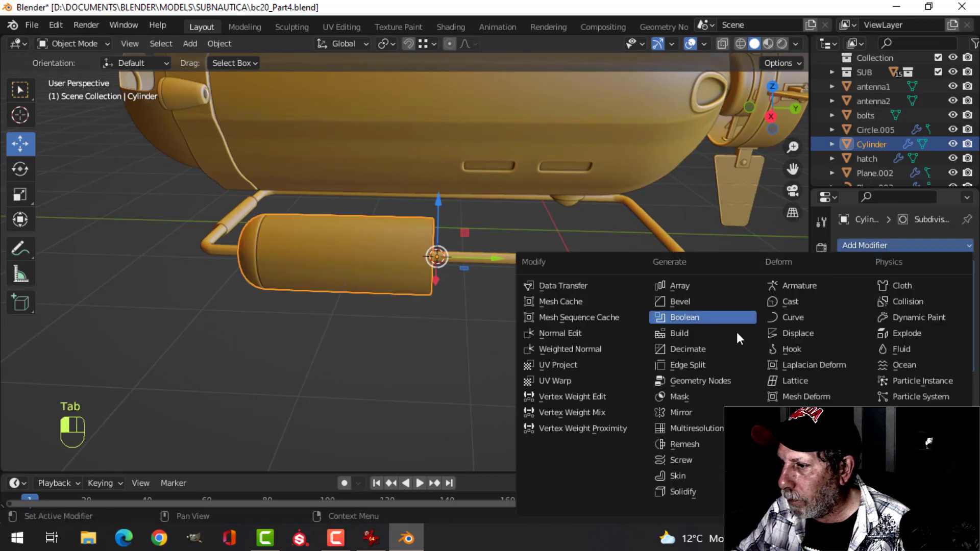
{"action": "left_click", "coordinate": [698, 410]}
{"action": "left_click", "coordinate": [921, 404]}
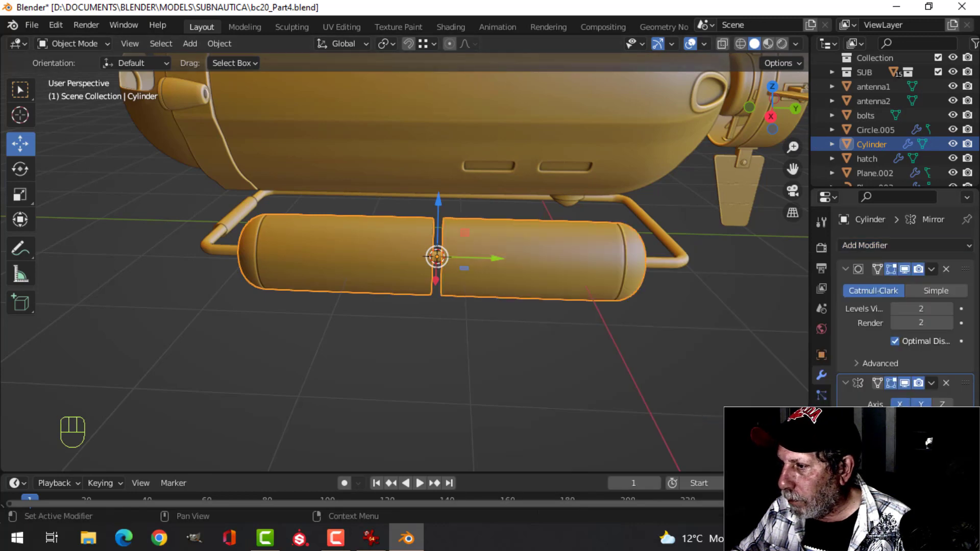
{"action": "mouse_move", "coordinate": [596, 361]}
{"action": "middle_mouse_down"}
{"action": "mouse_move", "coordinate": [568, 363]}
{"action": "mouse_move", "coordinate": [596, 359]}
{"action": "middle_mouse_up"}
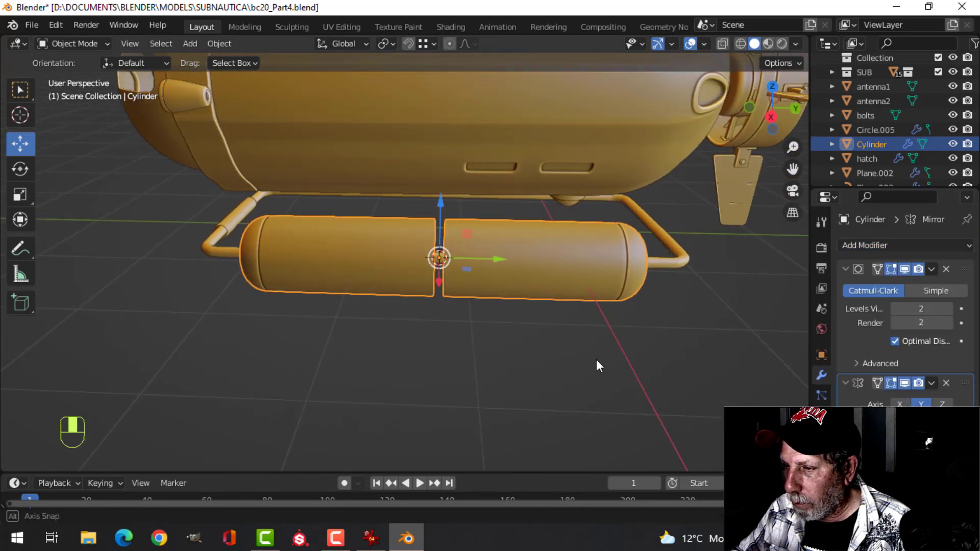
Move the cylinder's open rear edge loop about 0.227 m along Y to close the gap between the mirrored halves.
{"action": "key", "text": "Tab"}
{"action": "scroll", "coordinate": [508, 317], "scroll_direction": "up", "scroll_amount": 4}
{"action": "key", "text": "alt+a"}
{"action": "key", "text": "2"}
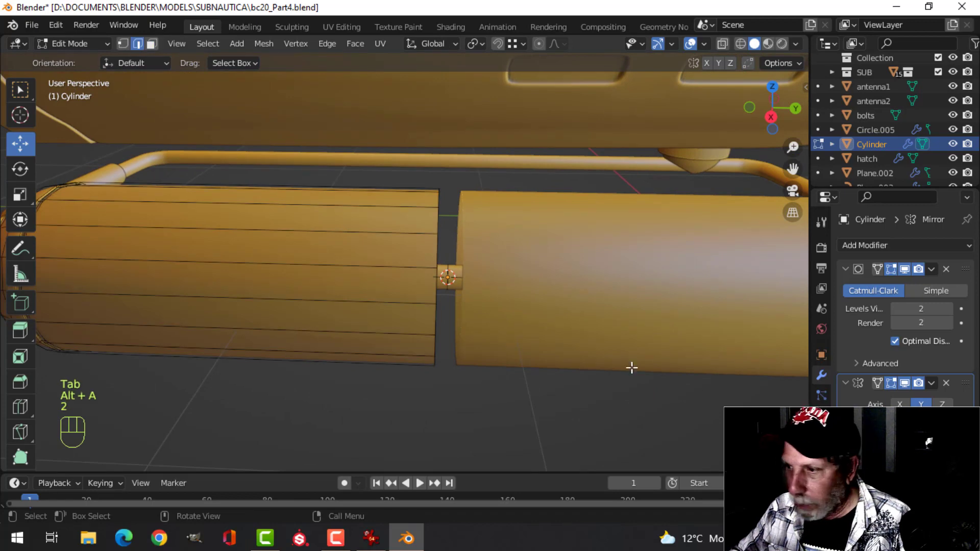
{"action": "left_click", "coordinate": [437, 257]}
{"action": "left_click_drag", "start_coordinate": [500, 277], "coordinate": [555, 276]}
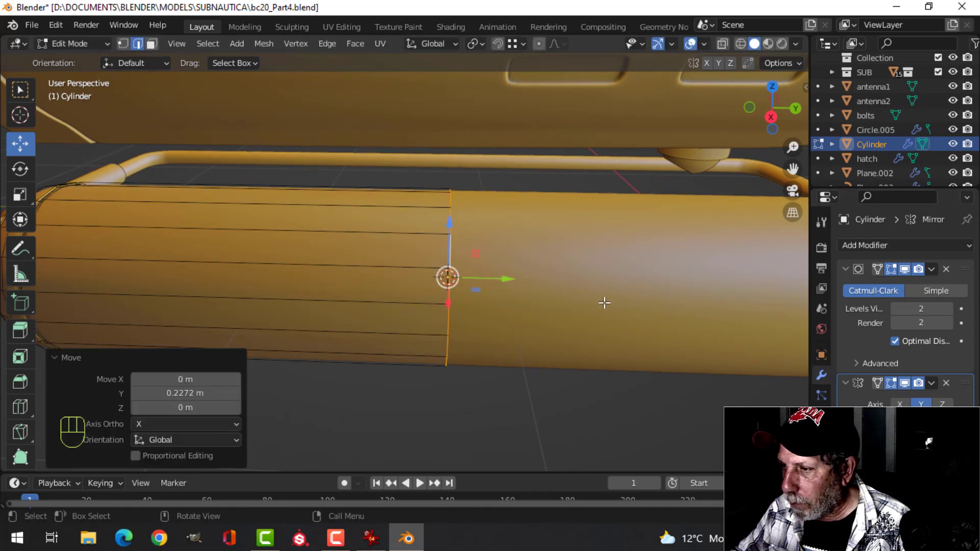
{"action": "key", "text": "alt+a"}
{"action": "key", "text": "Tab"}
{"action": "scroll", "coordinate": [616, 307], "scroll_direction": "down", "scroll_amount": 5}
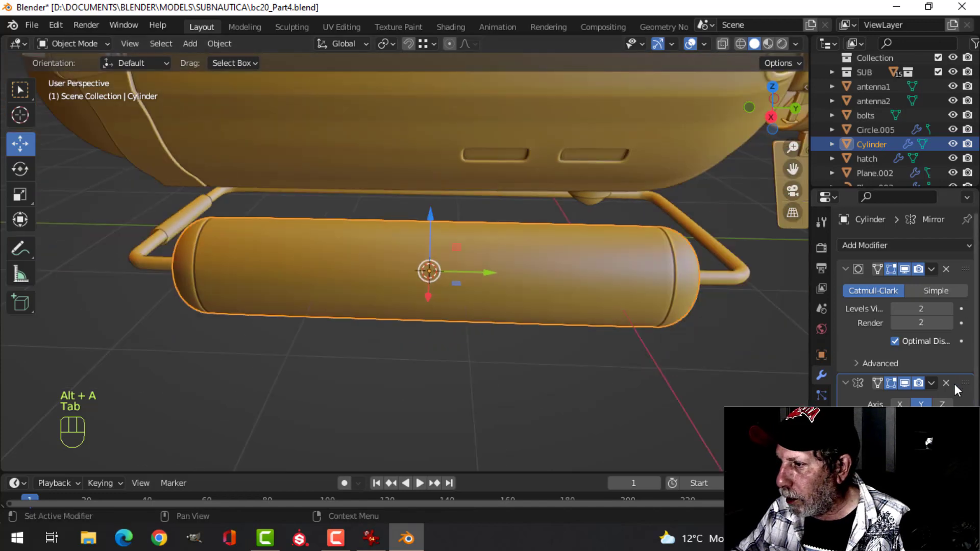
Apply the Mirror modifier and dissolve the edge loop around the middle of the tank.
{"action": "left_click", "coordinate": [931, 381]}
{"action": "left_click", "coordinate": [853, 398]}
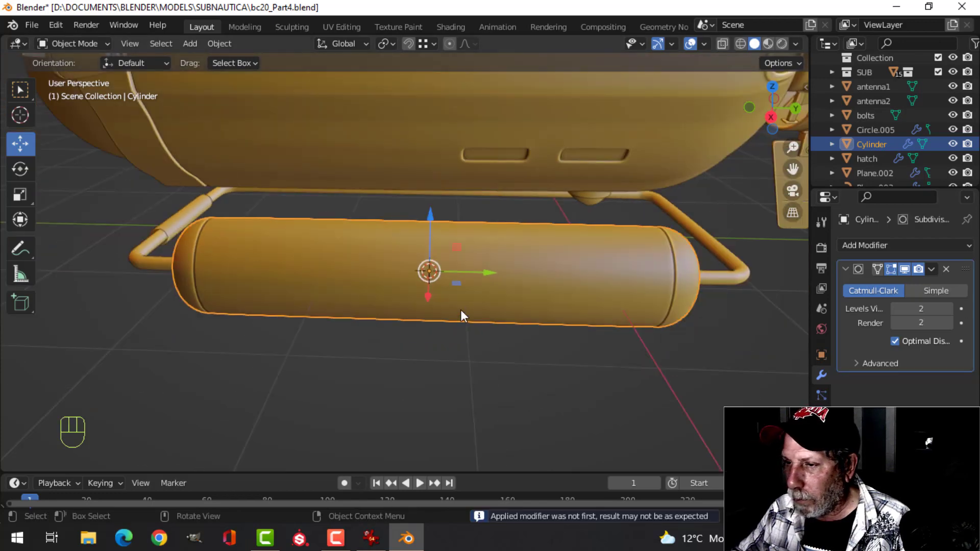
{"action": "key", "text": "Tab"}
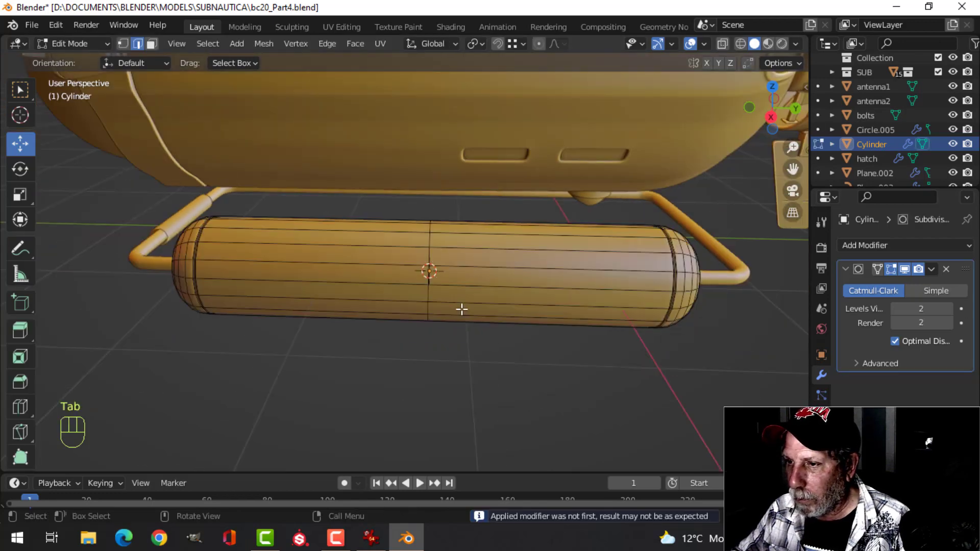
{"action": "left_click", "coordinate": [432, 255], "text": "alt+shift"}
{"action": "key", "text": "x"}
{"action": "left_click", "coordinate": [405, 323]}
{"action": "key", "text": "Tab"}
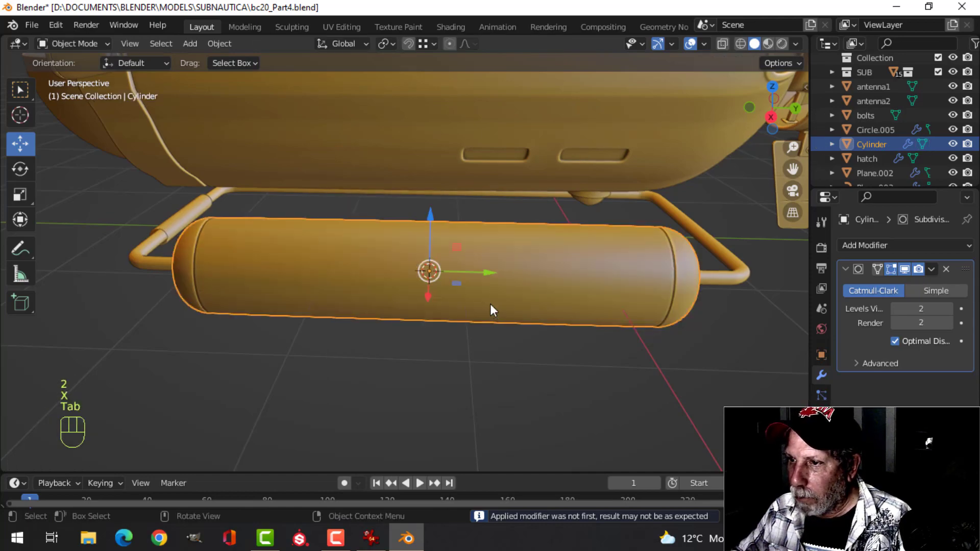
Duplicate the tank's flat front end face, move the copy about 0.05 m forward along Y and separate it into its own object.
{"action": "scroll", "coordinate": [490, 305], "scroll_direction": "down", "scroll_amount": 4}
{"action": "key", "text": "alt+a"}
{"action": "middle_click_drag", "start_coordinate": [470, 302], "coordinate": [537, 281]}
{"action": "scroll", "coordinate": [587, 308], "scroll_direction": "up", "scroll_amount": 4}
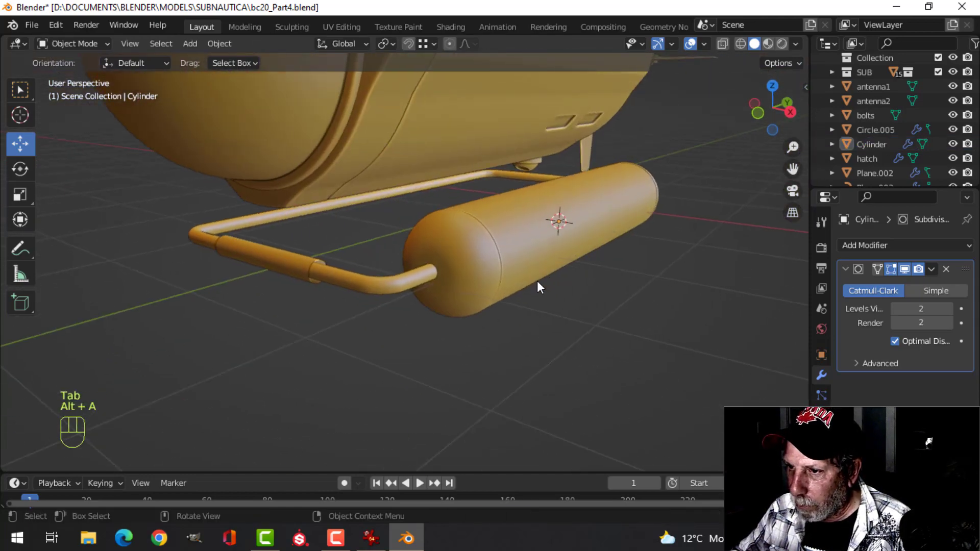
{"action": "scroll", "coordinate": [536, 281], "scroll_direction": "up", "scroll_amount": 3}
{"action": "key", "text": "Tab"}
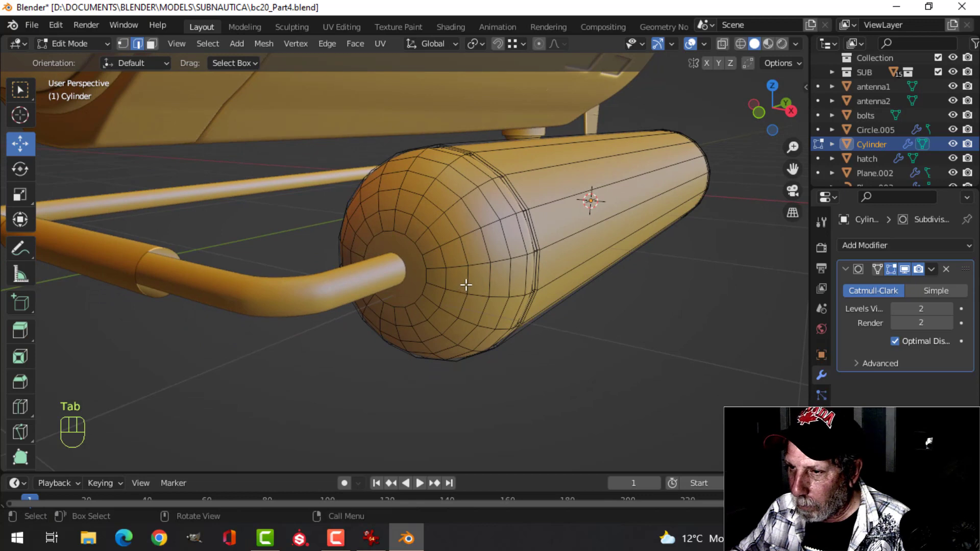
{"action": "key", "text": "3"}
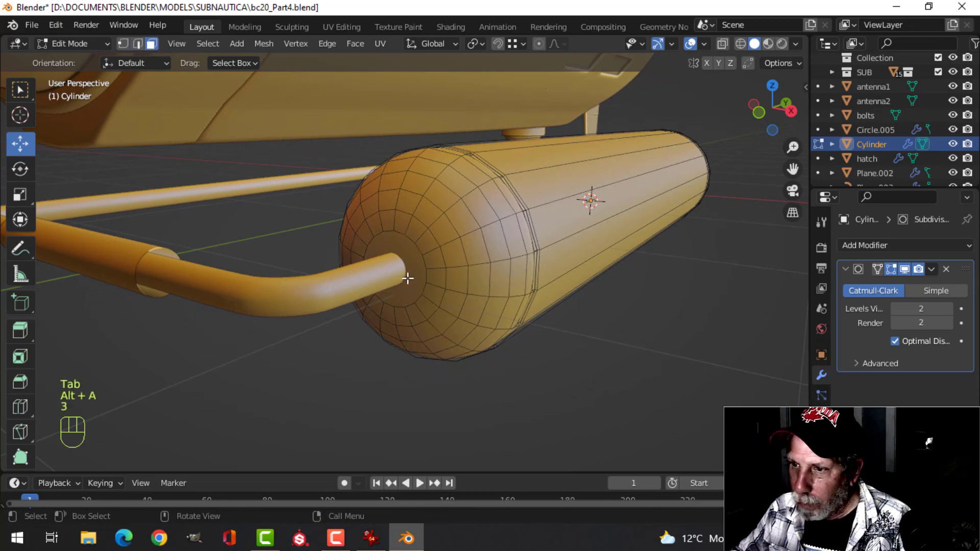
{"action": "left_click", "coordinate": [407, 281]}
{"action": "middle_click_drag", "start_coordinate": [408, 281], "coordinate": [541, 268], "text": "shift"}
{"action": "middle_click_drag", "start_coordinate": [462, 273], "coordinate": [450, 274]}
{"action": "key", "text": "shift+d"}
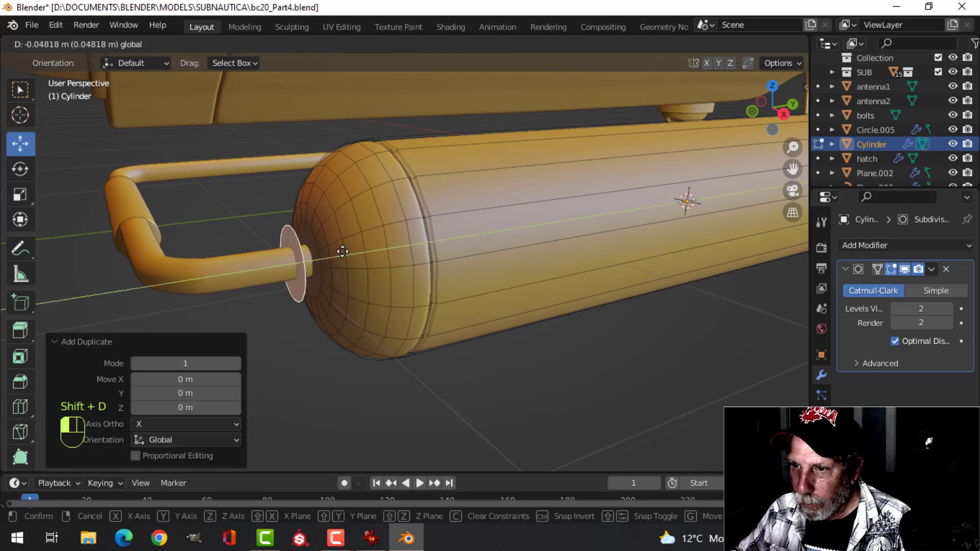
{"action": "left_click", "coordinate": [339, 253]}
{"action": "key", "text": "p"}
{"action": "left_click", "coordinate": [426, 258]}
{"action": "key", "text": "Tab"}
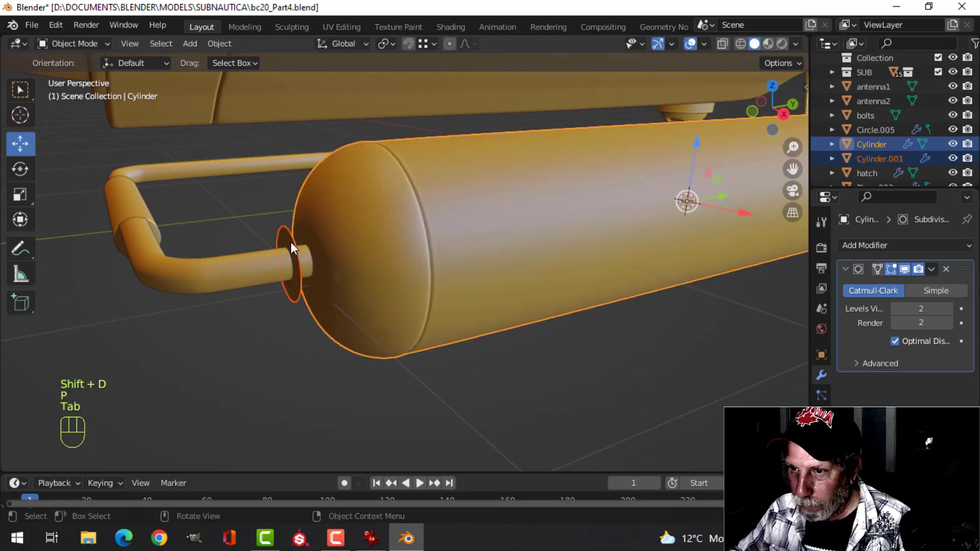
Enlarge the separated disc around the rail about 1.37 times.
{"action": "left_click", "coordinate": [308, 241]}
{"action": "key", "text": "Tab"}
{"action": "key", "text": "a"}
{"action": "key", "text": "s"}
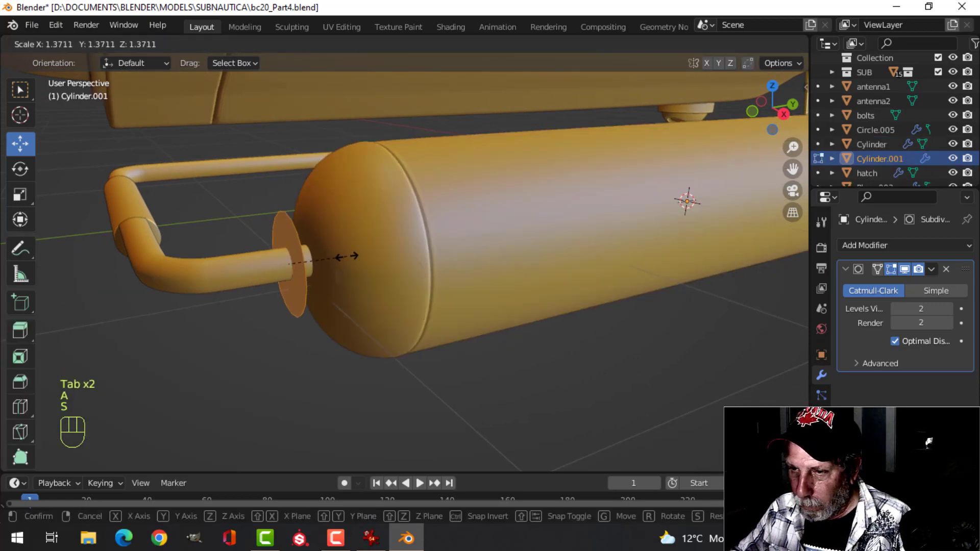
{"action": "left_click", "coordinate": [347, 256]}
Checker-deselect every other vertex of the disc's rim and scale the remaining ones to 0.669 to make a star outline.
{"action": "key", "text": "1"}
{"action": "middle_click_drag", "start_coordinate": [351, 255], "coordinate": [407, 249]}
{"action": "middle_click_drag", "start_coordinate": [471, 244], "coordinate": [395, 251], "text": "shift"}
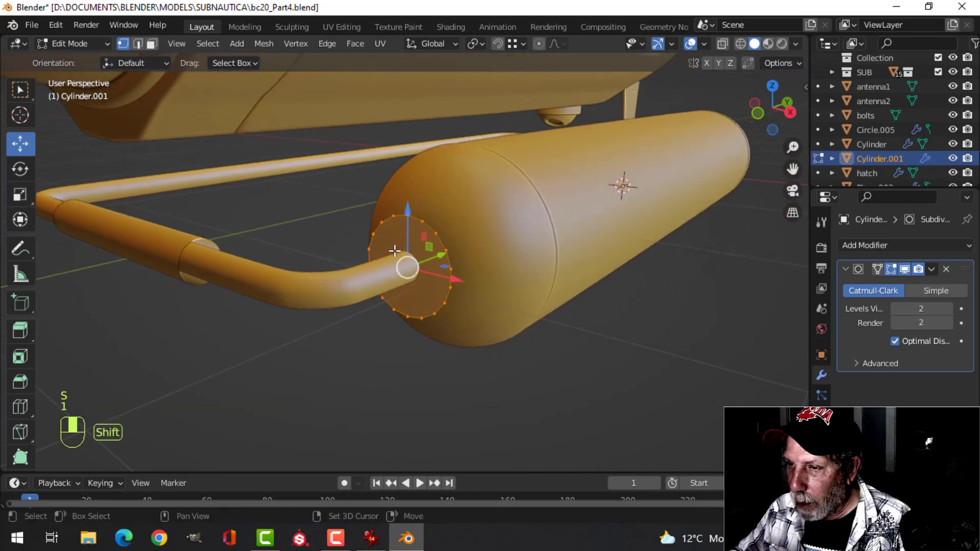
{"action": "left_click", "coordinate": [219, 45]}
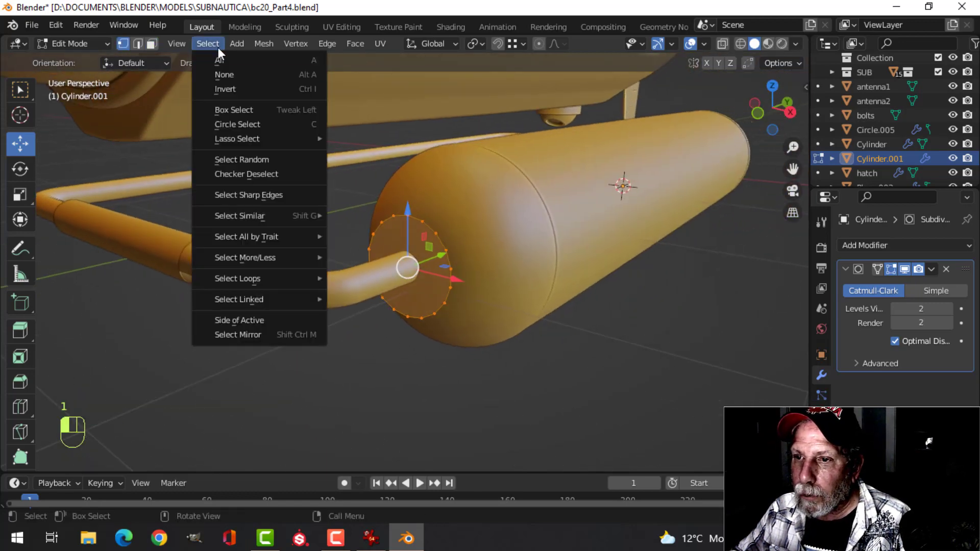
{"action": "left_click", "coordinate": [233, 169]}
{"action": "middle_click_drag", "start_coordinate": [578, 229], "coordinate": [531, 213], "text": "shift"}
{"action": "key", "text": "s"}
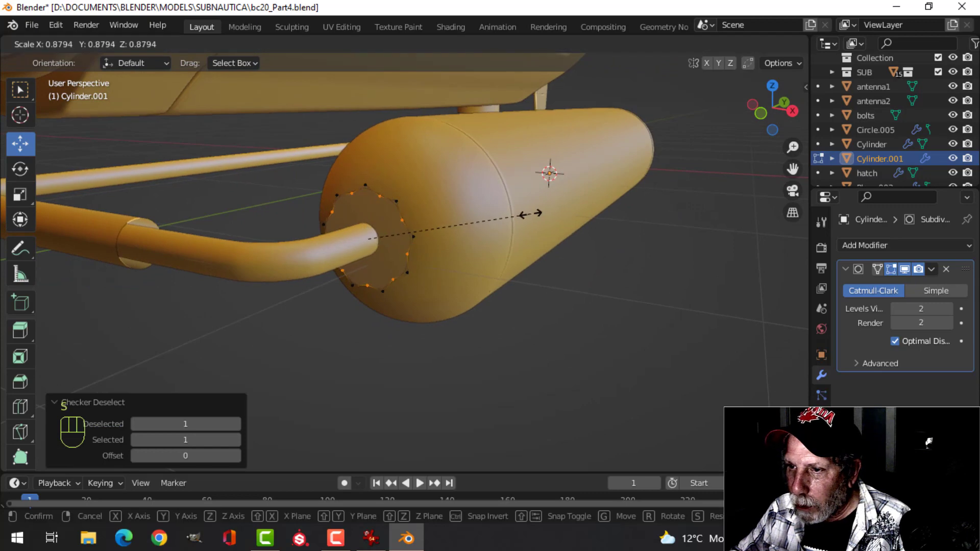
{"action": "left_click", "coordinate": [492, 223]}
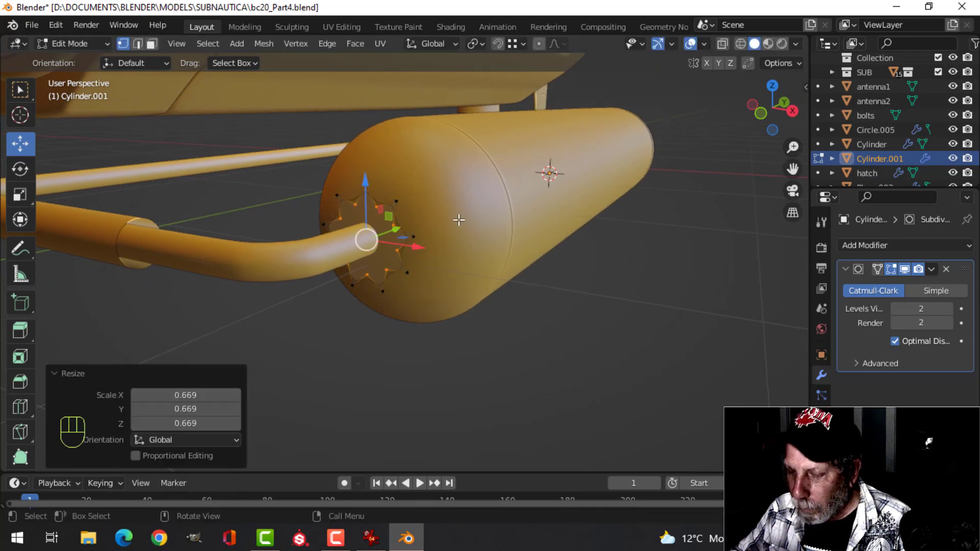
Invert the vertex selection and bevel the disc's outer points about 0.0347 m wide with 1 segment.
{"action": "key", "text": "ctrl+i"}
{"action": "scroll", "coordinate": [458, 217], "scroll_direction": "up", "scroll_amount": 5}
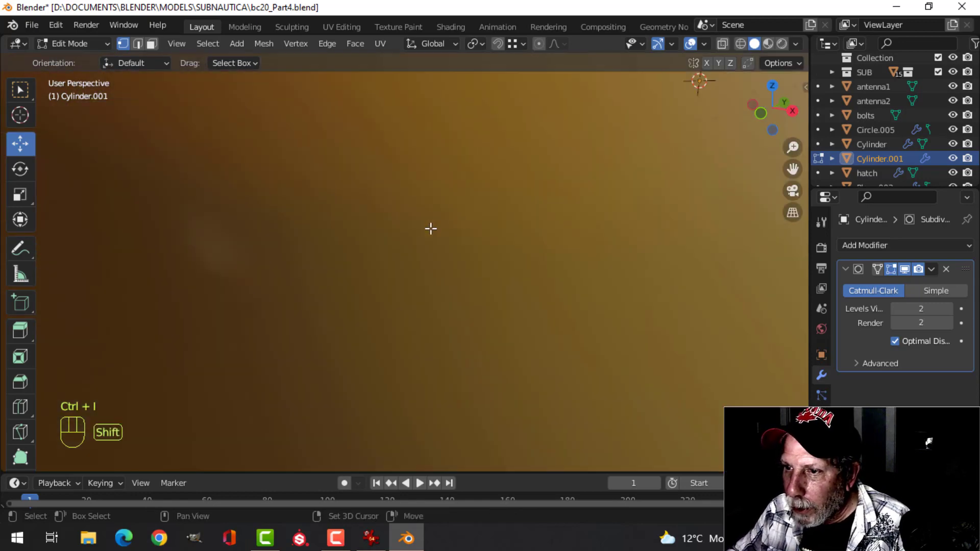
{"action": "scroll", "coordinate": [421, 228], "scroll_direction": "down", "scroll_amount": 4}
{"action": "mouse_move", "coordinate": [411, 228]}
{"action": "middle_mouse_down", "text": "shift"}
{"action": "mouse_move", "coordinate": [407, 235]}
{"action": "mouse_move", "coordinate": [418, 234]}
{"action": "middle_mouse_up", "text": "shift"}
{"action": "scroll", "coordinate": [447, 236], "scroll_direction": "up", "scroll_amount": 3}
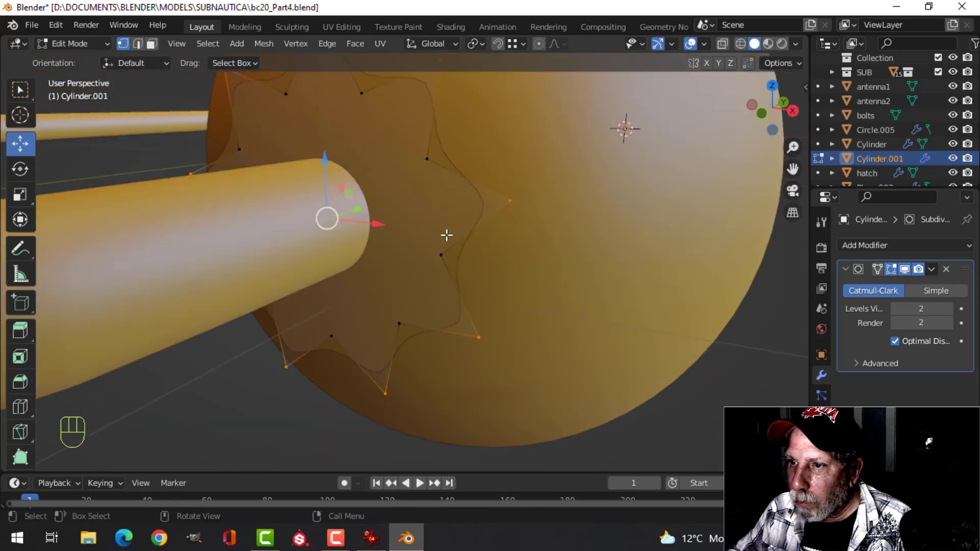
{"action": "scroll", "coordinate": [448, 235], "scroll_direction": "down", "scroll_amount": 3}
{"action": "key", "text": "ctrl+shift+b"}
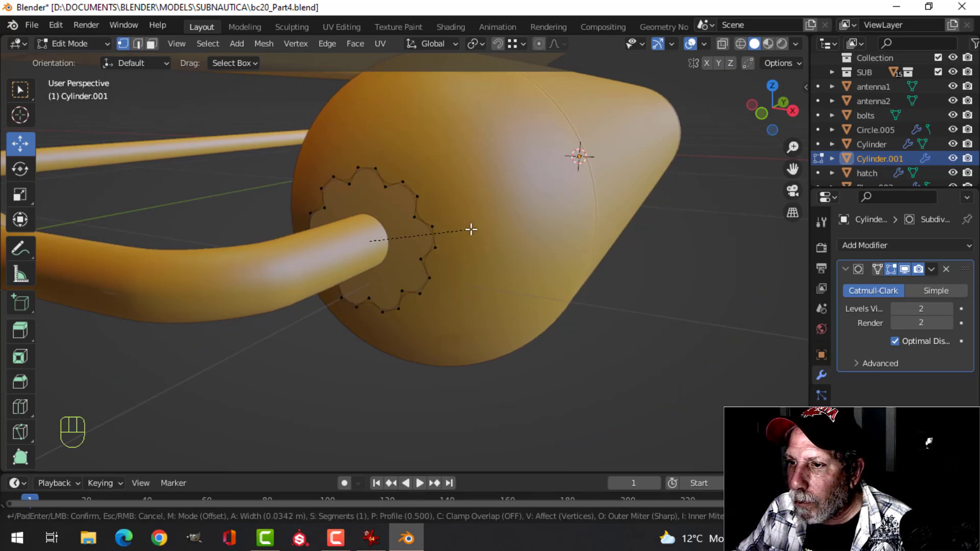
{"action": "left_click", "coordinate": [471, 227]}
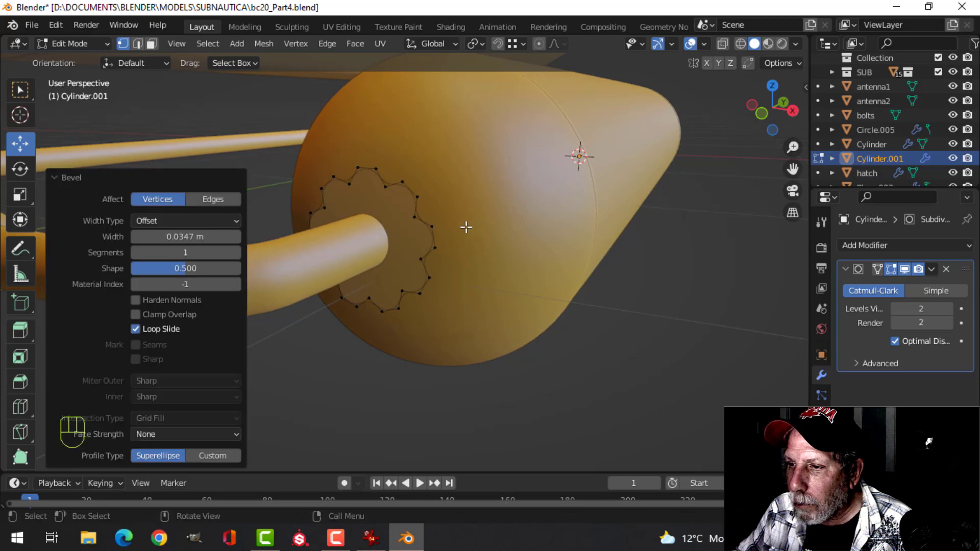
Extrude the whole toothed disc about 0.06 m along the rail and correct its face normals.
{"action": "scroll", "coordinate": [470, 214], "scroll_direction": "up", "scroll_amount": 5}
{"action": "scroll", "coordinate": [475, 212], "scroll_direction": "down", "scroll_amount": 2}
{"action": "key", "text": "a"}
{"action": "middle_click_drag", "start_coordinate": [511, 203], "coordinate": [414, 224]}
{"action": "scroll", "coordinate": [343, 214], "scroll_direction": "down", "scroll_amount": 5}
{"action": "middle_click_drag", "start_coordinate": [334, 225], "coordinate": [379, 230]}
{"action": "key", "text": "e"}
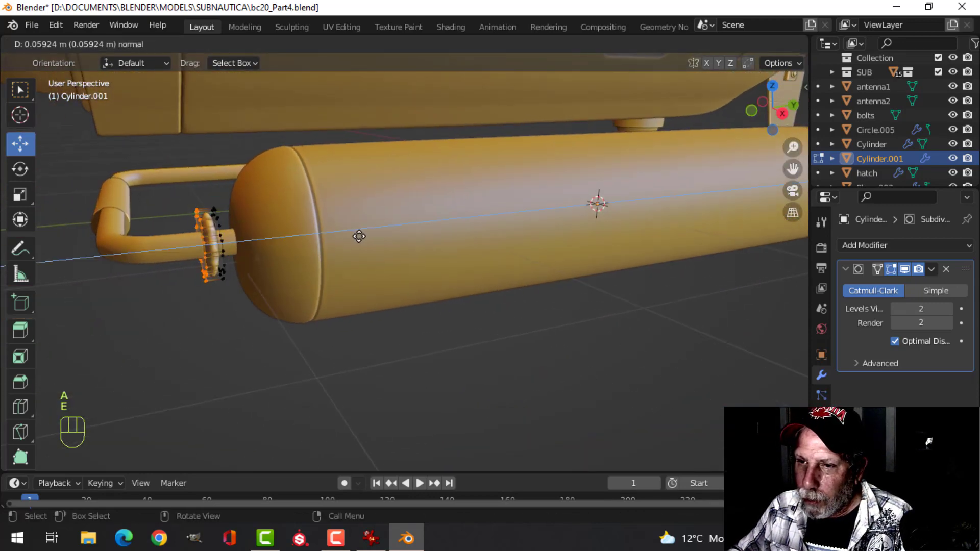
{"action": "left_click", "coordinate": [352, 234]}
{"action": "key", "text": "a"}
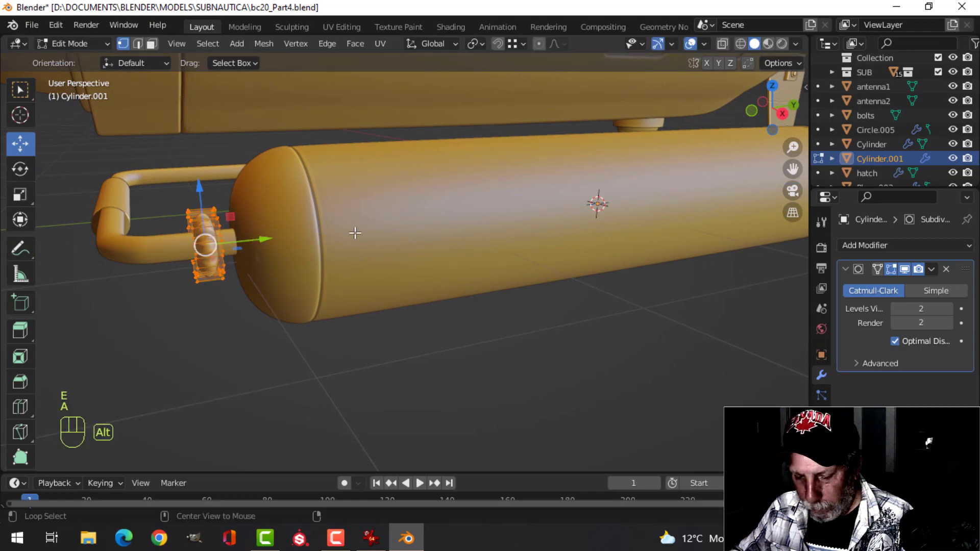
{"action": "key", "text": "alt+n"}
{"action": "left_click", "coordinate": [353, 233]}
Inset the toothed disc's outer face slightly, round the inset into a circle with LoopTools and scale it to 0.758.
{"action": "mouse_move", "coordinate": [324, 227]}
{"action": "middle_mouse_down"}
{"action": "mouse_move", "coordinate": [361, 230]}
{"action": "mouse_move", "coordinate": [341, 218]}
{"action": "middle_mouse_up"}
{"action": "scroll", "coordinate": [360, 229], "scroll_direction": "up", "scroll_amount": 3}
{"action": "key", "text": "alt+a"}
{"action": "left_click", "coordinate": [322, 169]}
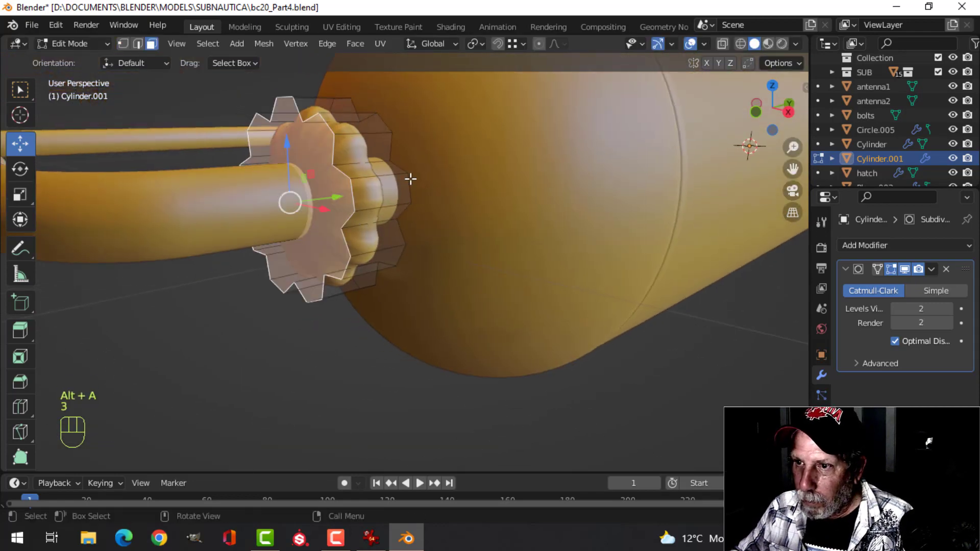
{"action": "key", "text": "i"}
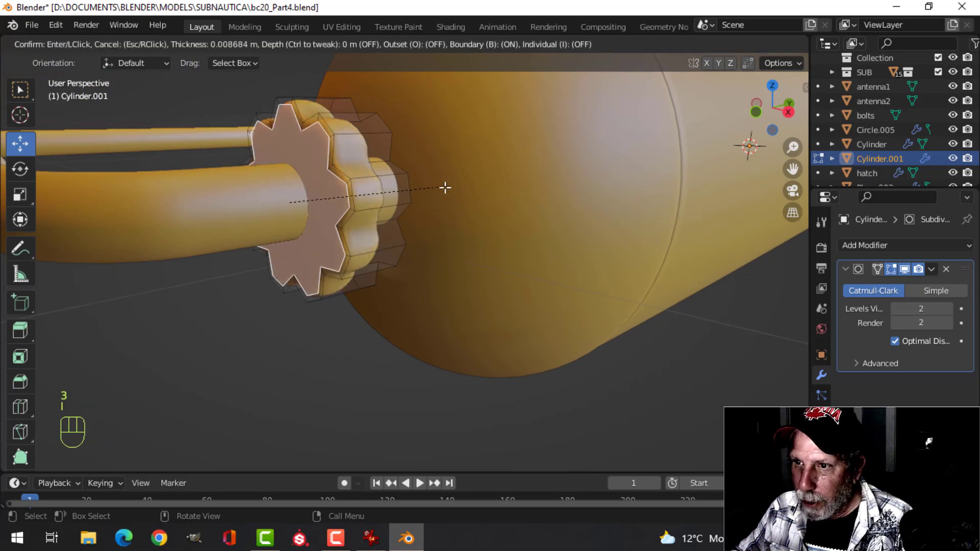
{"action": "left_click", "coordinate": [437, 190]}
{"action": "right_click", "coordinate": [282, 149]}
{"action": "mouse_move", "coordinate": [282, 148]}
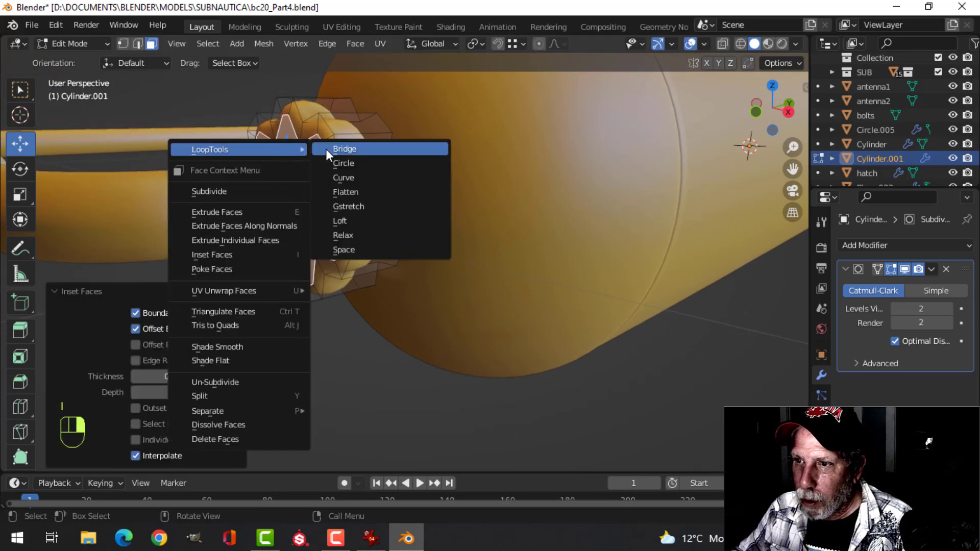
{"action": "left_click", "coordinate": [343, 163]}
{"action": "key", "text": "s"}
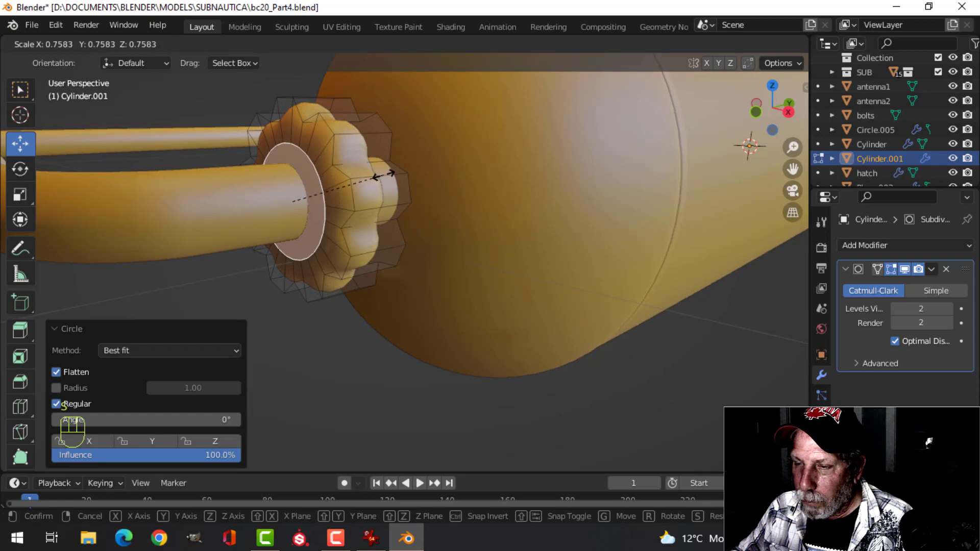
{"action": "left_click", "coordinate": [384, 175]}
Extrude the circular face about 0.0614 m along the rail as a collar and delete its end face.
{"action": "middle_click_drag", "start_coordinate": [384, 175], "coordinate": [453, 185]}
{"action": "key", "text": "e"}
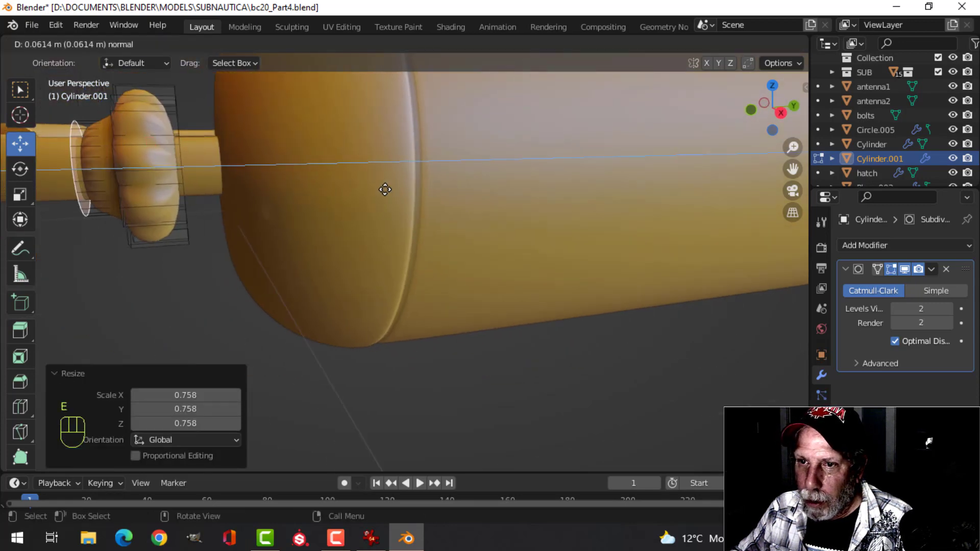
{"action": "left_click", "coordinate": [384, 190]}
{"action": "middle_click_drag", "start_coordinate": [347, 187], "coordinate": [425, 190], "text": "shift"}
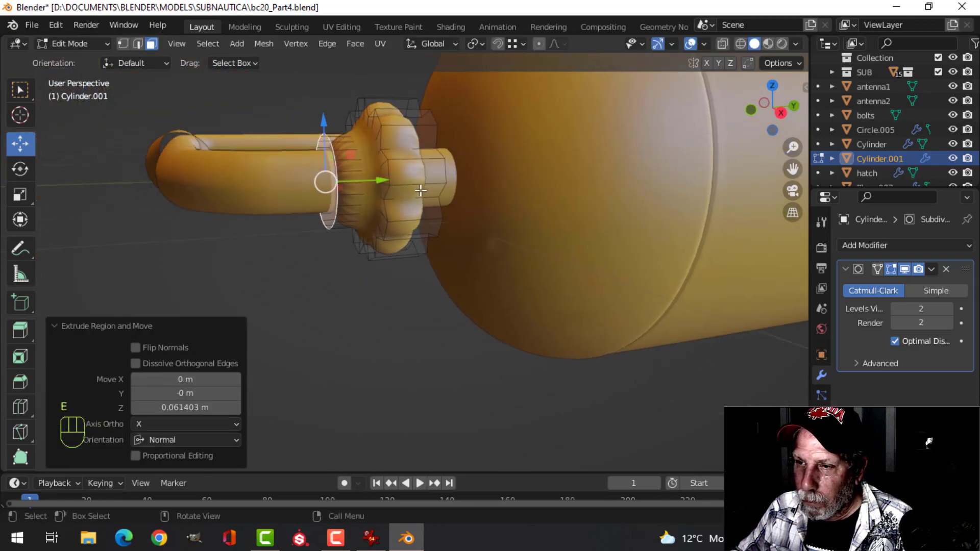
{"action": "key", "text": "x"}
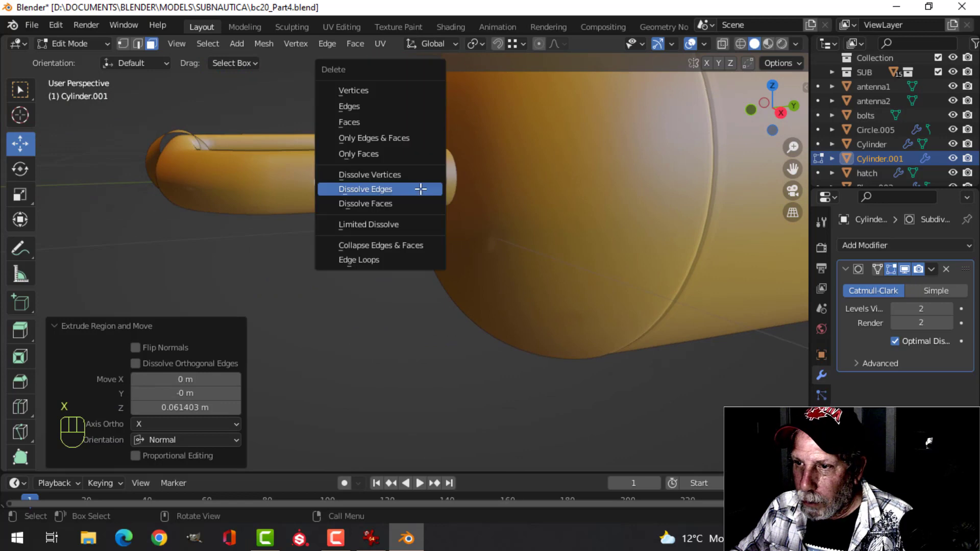
{"action": "left_click", "coordinate": [377, 124]}
Add one edge loop around the collar, slid towards the toothed disc with a factor of 0.636.
{"action": "middle_click_drag", "start_coordinate": [380, 163], "coordinate": [352, 171]}
{"action": "key", "text": "ctrl+r"}
{"action": "left_click", "coordinate": [335, 196]}
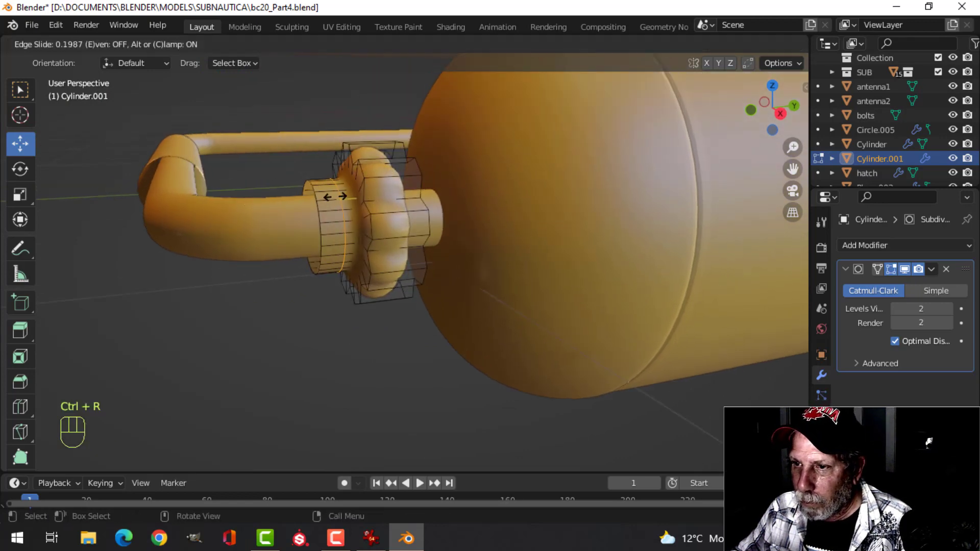
{"action": "left_click", "coordinate": [342, 196]}
{"action": "middle_click_drag", "start_coordinate": [411, 183], "coordinate": [335, 201]}
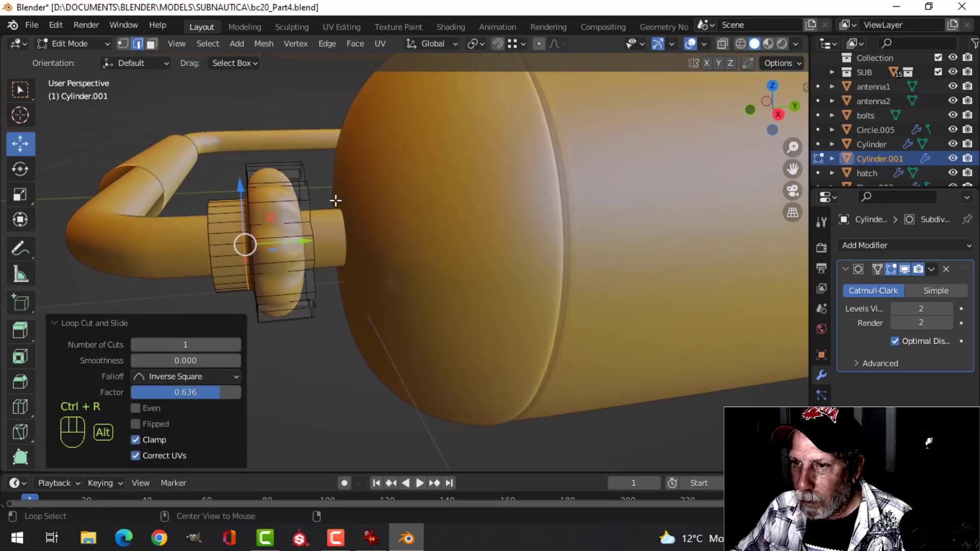
Cut a centred edge loop around the disc's toothed rim and bevel it 0.0372 m wide with 1 segment.
{"action": "key", "text": "alt+a"}
{"action": "key", "text": "ctrl+r"}
{"action": "left_click", "coordinate": [280, 199]}
{"action": "right_click", "coordinate": [280, 199]}
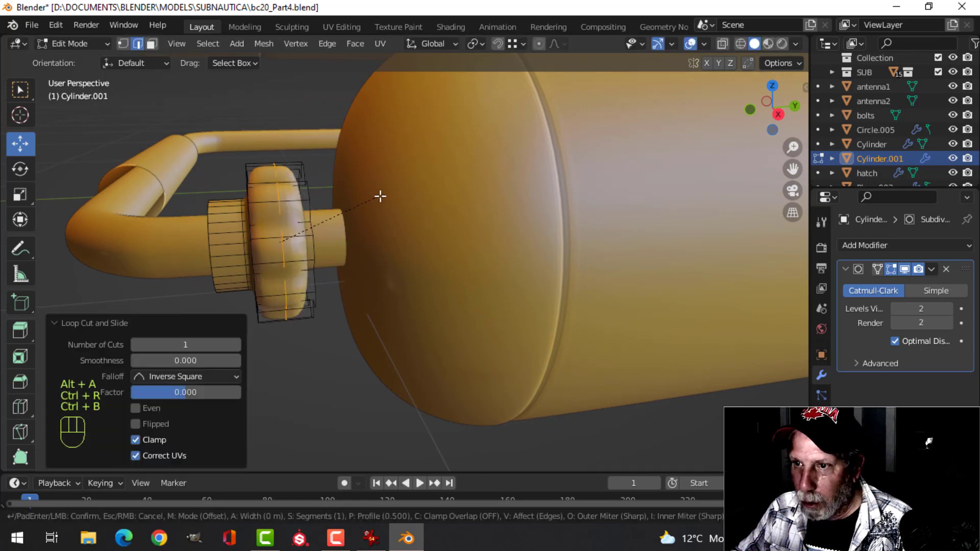
{"action": "key", "text": "ctrl+b"}
{"action": "left_click", "coordinate": [404, 191]}
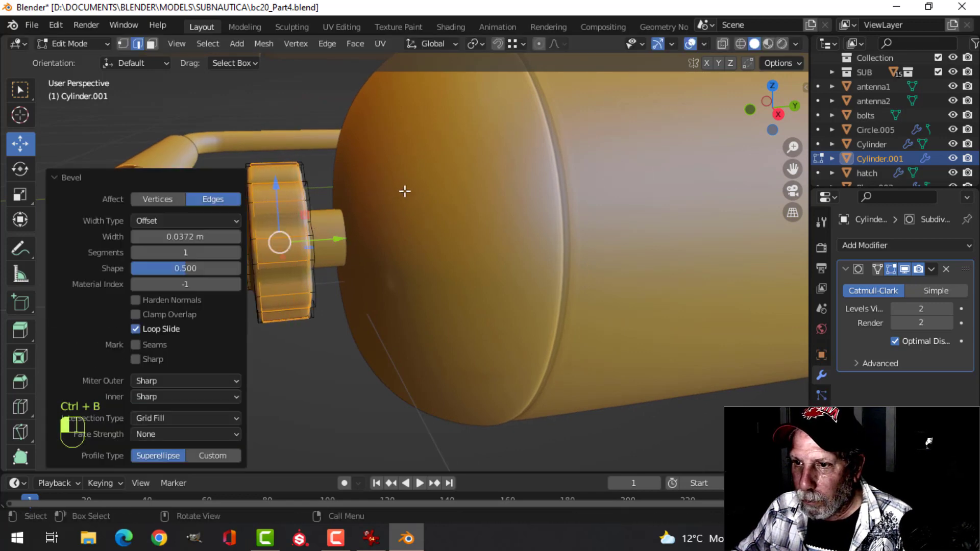
Extrude the collar's open rim in place and scale it inwards to 0.5 to close the gap around the rail.
{"action": "middle_click_drag", "start_coordinate": [404, 190], "coordinate": [416, 207]}
{"action": "key", "text": "alt+a"}
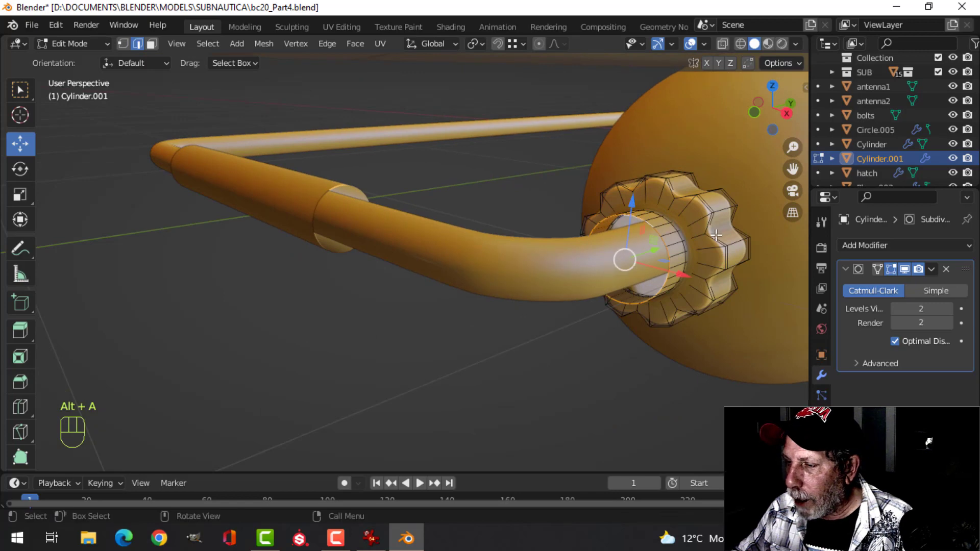
{"action": "key", "text": "e"}
{"action": "right_click", "coordinate": [715, 235]}
{"action": "key", "text": "s"}
{"action": "left_click", "coordinate": [668, 245]}
{"action": "middle_click_drag", "start_coordinate": [554, 243], "coordinate": [514, 241]}
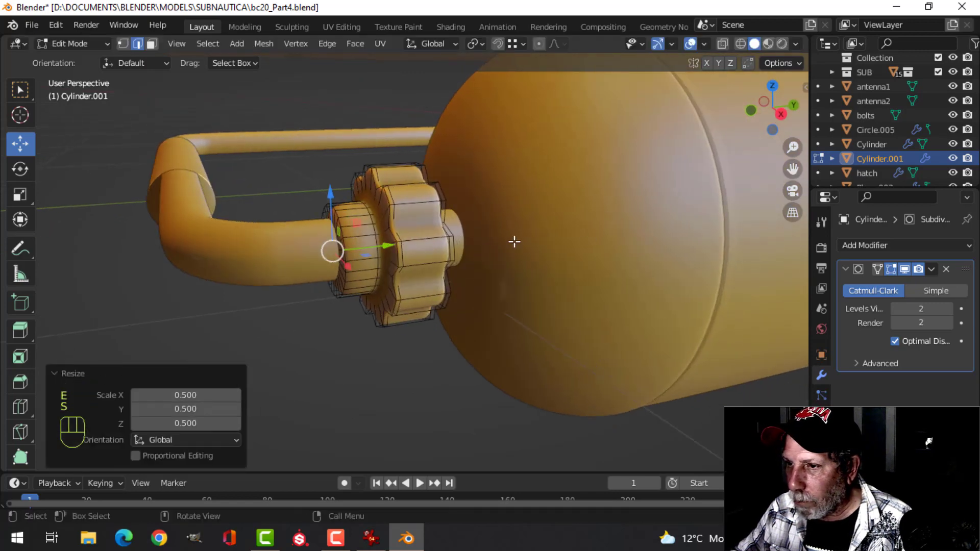
Add a supporting edge loop near the collar's outer end and return to Object Mode.
{"action": "key", "text": "ctrl+r"}
{"action": "left_click", "coordinate": [357, 237]}
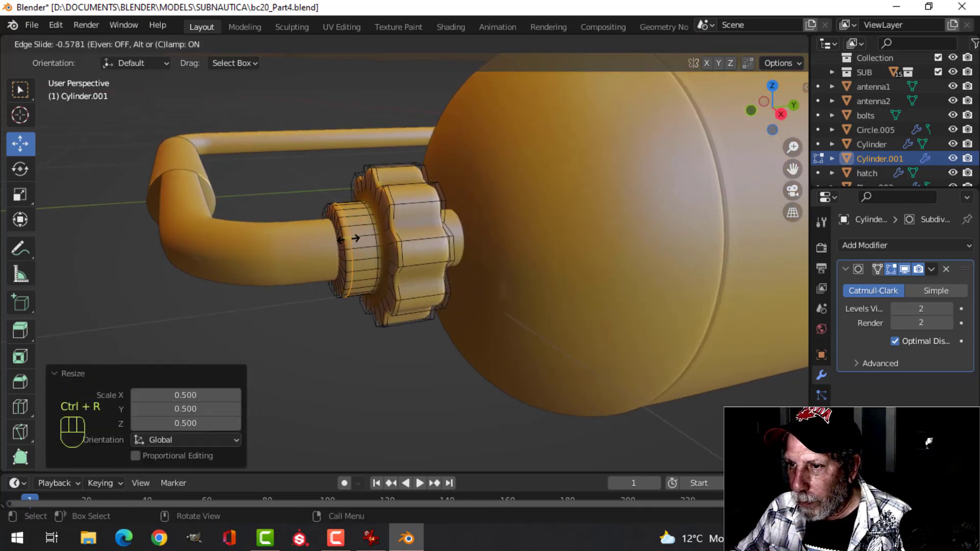
{"action": "left_click", "coordinate": [348, 239]}
{"action": "key", "text": "Tab"}
{"action": "key", "text": "alt+a"}
Inset the knob's tank-side face 0.02303 m, round it into a circle with LoopTools and scale the circle down.
{"action": "middle_click_drag", "start_coordinate": [428, 240], "coordinate": [311, 245]}
{"action": "scroll", "coordinate": [377, 250], "scroll_direction": "up", "scroll_amount": 4}
{"action": "left_click", "coordinate": [320, 246]}
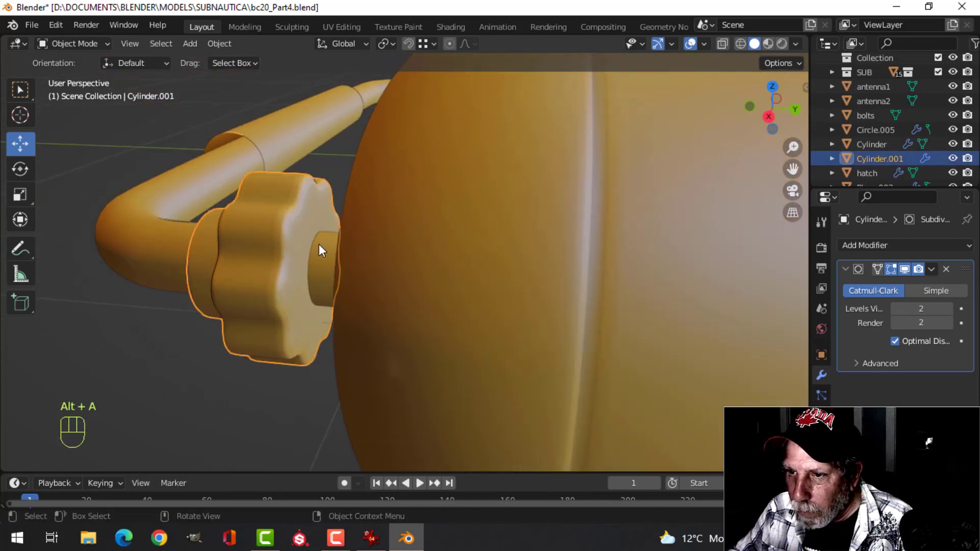
{"action": "key", "text": "Tab"}
{"action": "key", "text": "alt+a"}
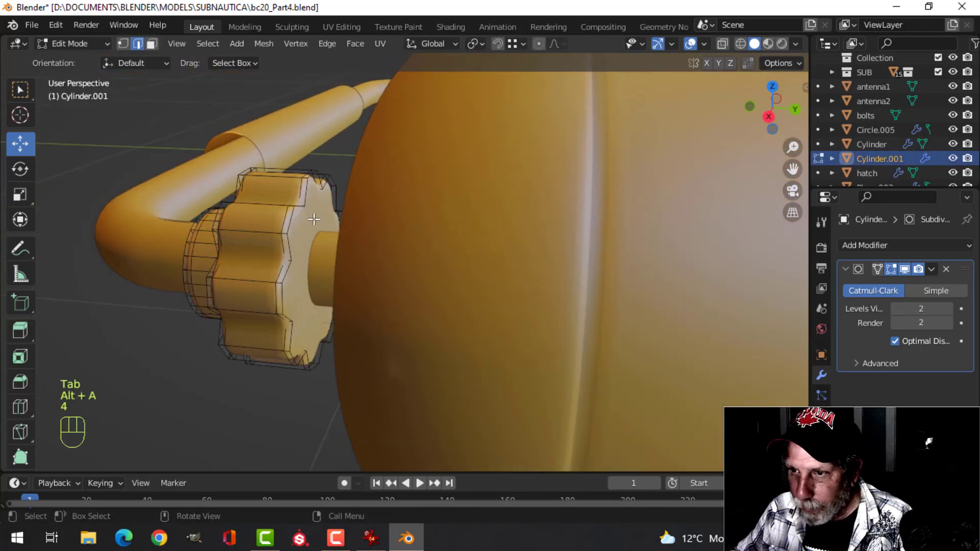
{"action": "key", "text": "3"}
{"action": "left_click", "coordinate": [327, 236]}
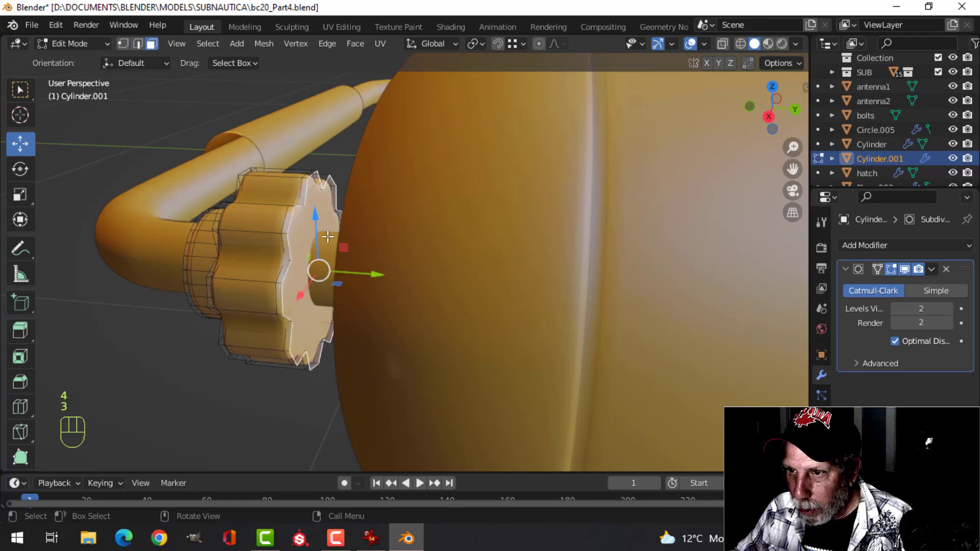
{"action": "key", "text": "i"}
{"action": "left_click", "coordinate": [351, 230]}
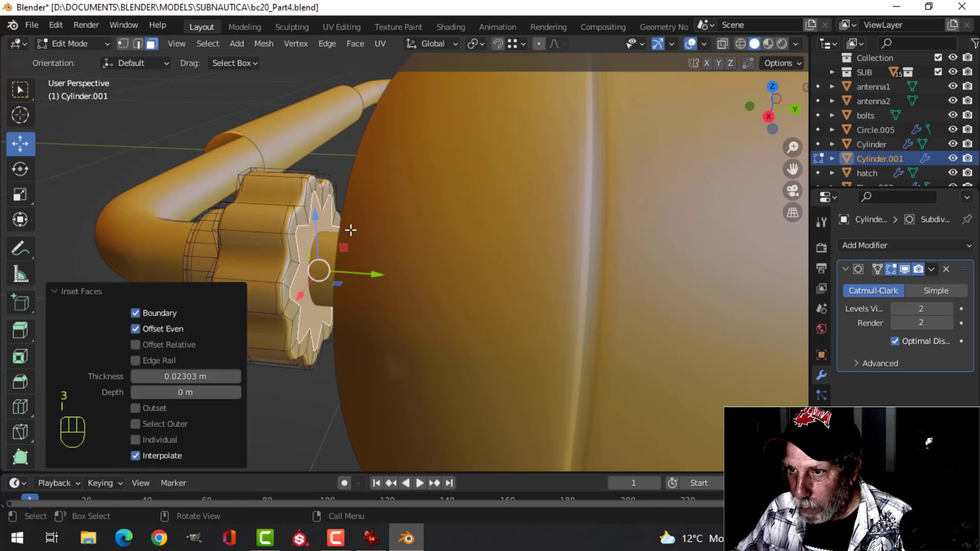
{"action": "right_click", "coordinate": [321, 214]}
{"action": "mouse_move", "coordinate": [317, 213]}
{"action": "left_click", "coordinate": [385, 226]}
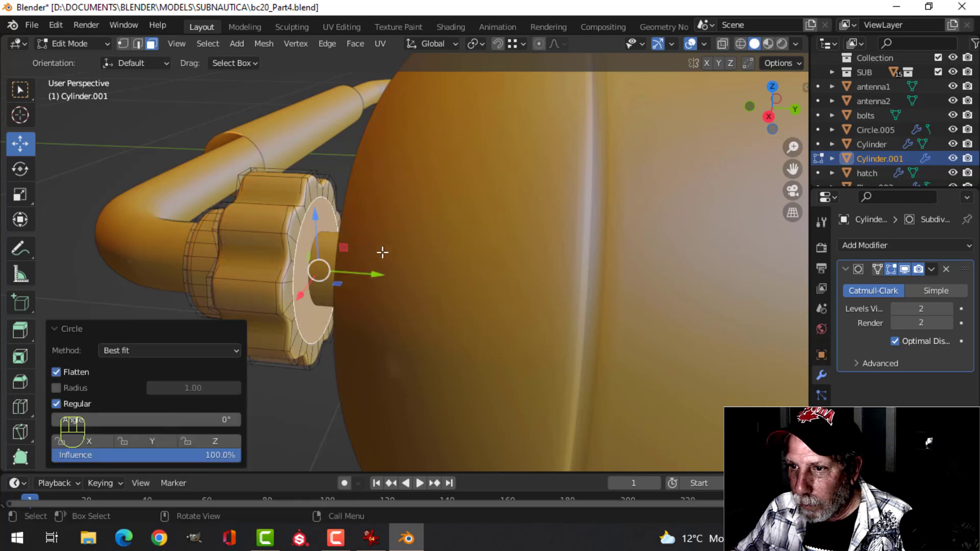
{"action": "key", "text": "s"}
{"action": "left_click", "coordinate": [387, 271]}
Move the whole knob mesh along the Y axis up against the side tank's rounded end.
{"action": "middle_click_drag", "start_coordinate": [387, 271], "coordinate": [484, 277]}
{"action": "key", "text": "Tab"}
{"action": "key", "text": "Tab"}
{"action": "key", "text": "a"}
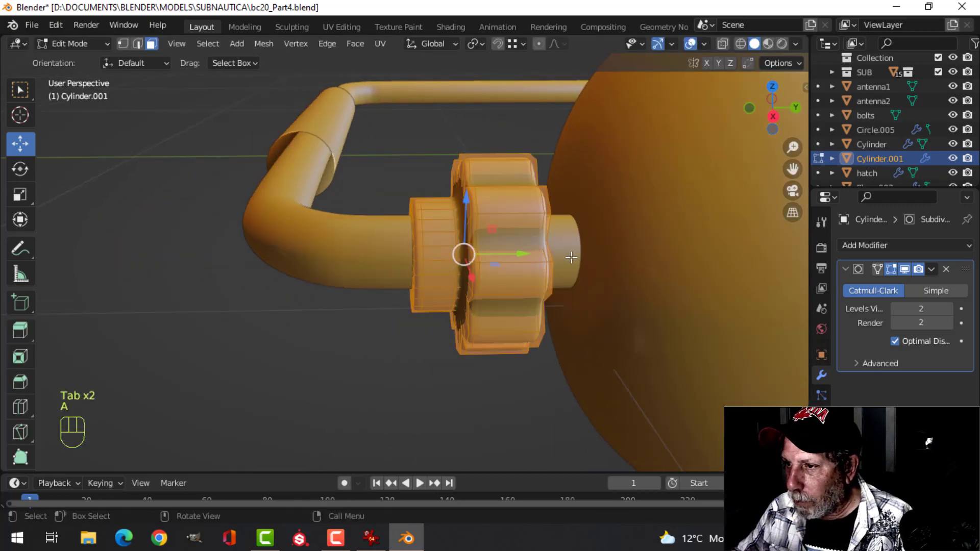
{"action": "left_click_drag", "start_coordinate": [515, 253], "coordinate": [614, 228]}
{"action": "key", "text": "Tab"}
{"action": "scroll", "coordinate": [514, 256], "scroll_direction": "down", "scroll_amount": 5}
{"action": "key", "text": "alt+a"}
Nudge the whole knob mesh slightly along the X axis to centre it on the rail.
{"action": "middle_click_drag", "start_coordinate": [514, 255], "coordinate": [563, 271]}
{"action": "scroll", "coordinate": [564, 271], "scroll_direction": "up", "scroll_amount": 3}
{"action": "middle_click_drag", "start_coordinate": [633, 257], "coordinate": [582, 261], "text": "shift"}
{"action": "scroll", "coordinate": [630, 239], "scroll_direction": "up", "scroll_amount": 3}
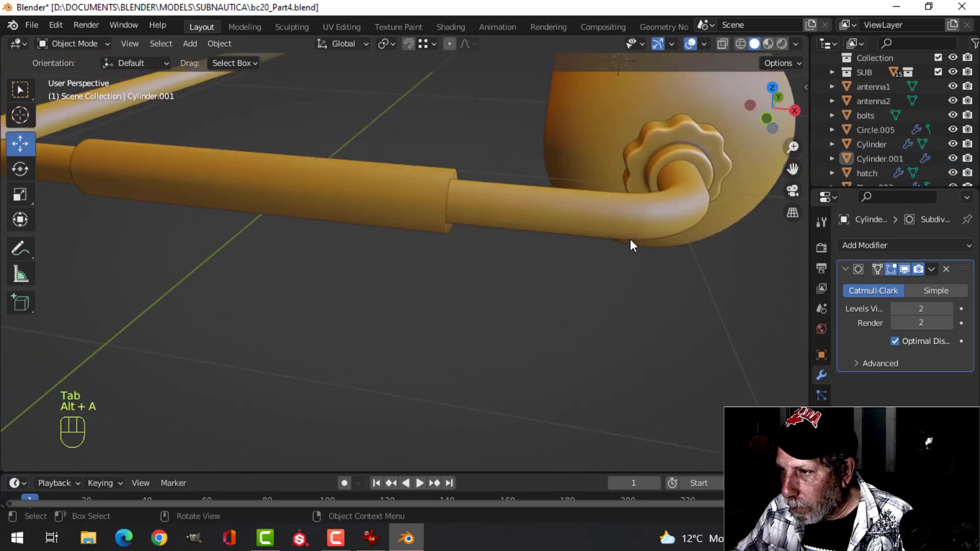
{"action": "middle_click_drag", "start_coordinate": [699, 209], "coordinate": [485, 246], "text": "shift"}
{"action": "left_click", "coordinate": [479, 227]}
{"action": "key", "text": "Tab"}
{"action": "key", "text": "a"}
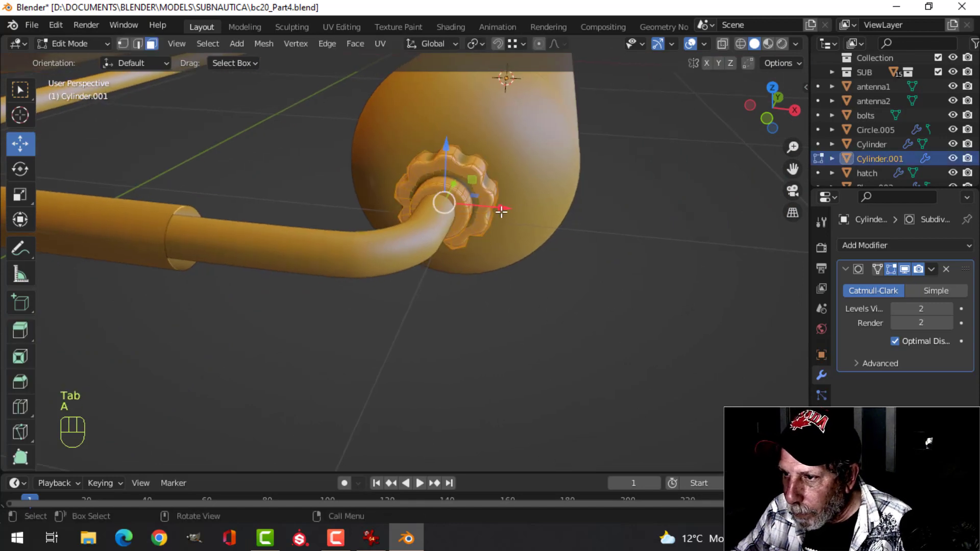
{"action": "left_click_drag", "start_coordinate": [491, 209], "coordinate": [498, 212]}
{"action": "key", "text": "Tab"}
{"action": "scroll", "coordinate": [519, 235], "scroll_direction": "down", "scroll_amount": 3}
{"action": "key", "text": "alt+a"}
Snap the 3D cursor to the midpoint of the front sleeve's curve.
{"action": "middle_click_drag", "start_coordinate": [503, 249], "coordinate": [414, 258]}
{"action": "left_click", "coordinate": [413, 255]}
{"action": "key", "text": "Tab"}
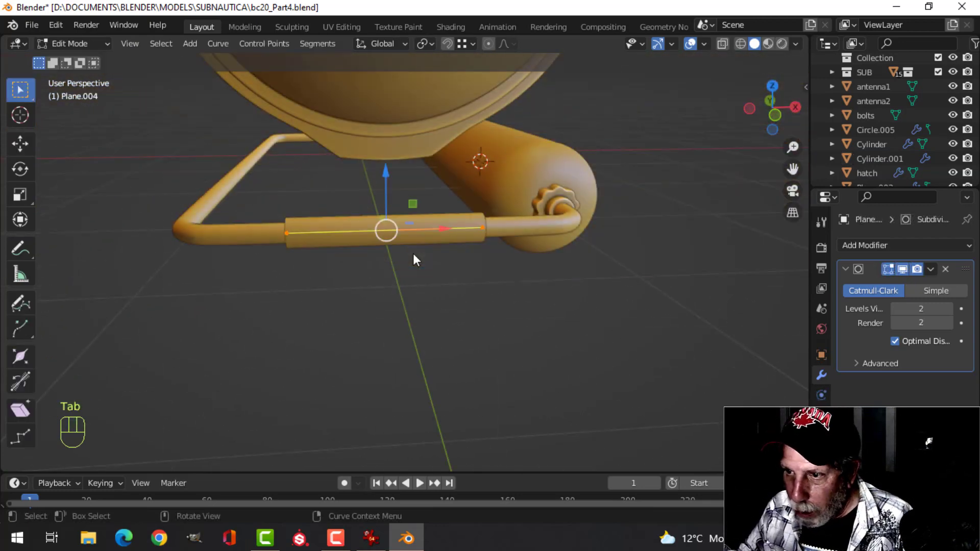
{"action": "key", "text": "shift+s"}
{"action": "left_click", "coordinate": [420, 327]}
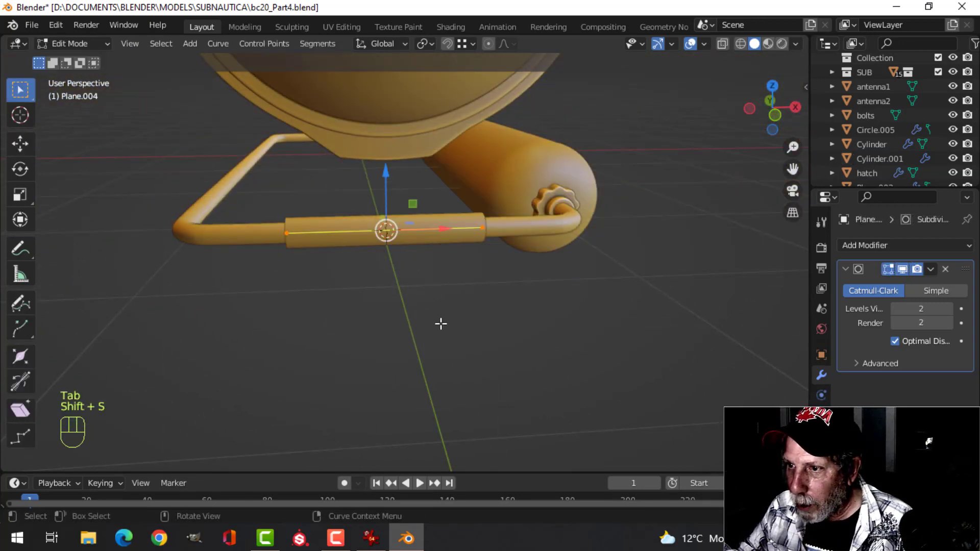
Set the toothed knob's origin to the 3D cursor.
{"action": "key", "text": "Tab"}
{"action": "left_click", "coordinate": [560, 218]}
{"action": "left_click", "coordinate": [220, 43]}
{"action": "mouse_move", "coordinate": [250, 76]}
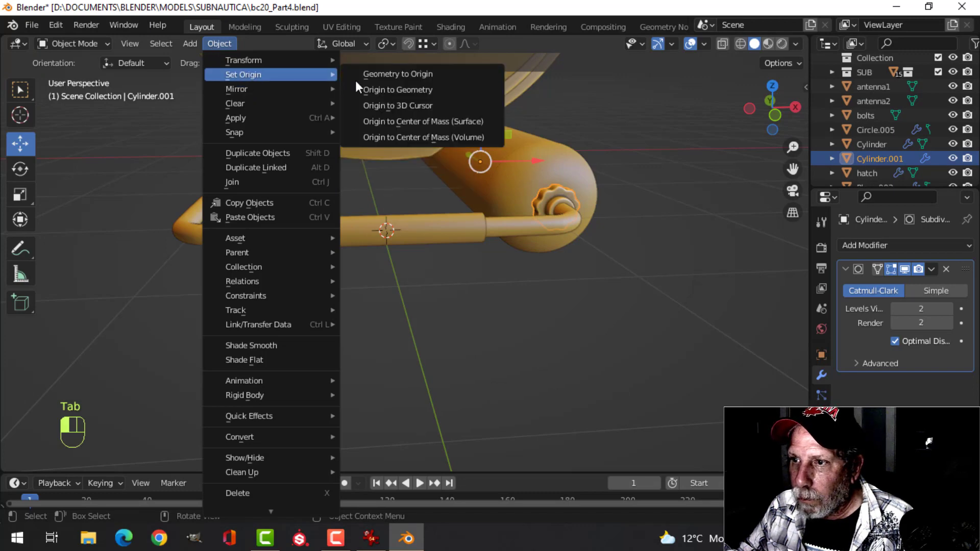
{"action": "left_click", "coordinate": [388, 105]}
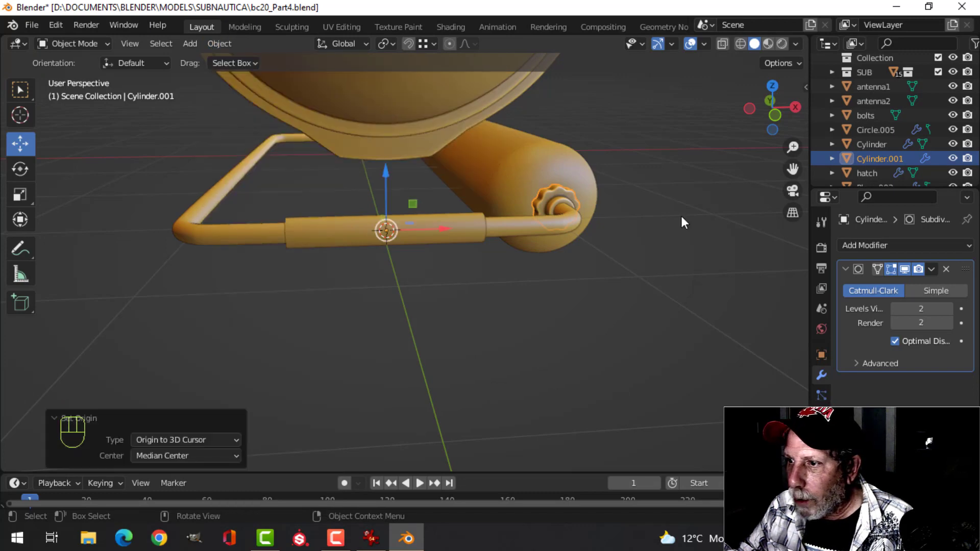
Add a Mirror modifier to the toothed knob to copy it across the X axis.
{"action": "left_click", "coordinate": [870, 248]}
{"action": "left_click", "coordinate": [699, 409]}
{"action": "middle_click_drag", "start_coordinate": [638, 372], "coordinate": [455, 316]}
Try mirroring the toothed knob across the Y axis in addition to X.
{"action": "left_click", "coordinate": [921, 404]}
{"action": "scroll", "coordinate": [638, 350], "scroll_direction": "down", "scroll_amount": 3}
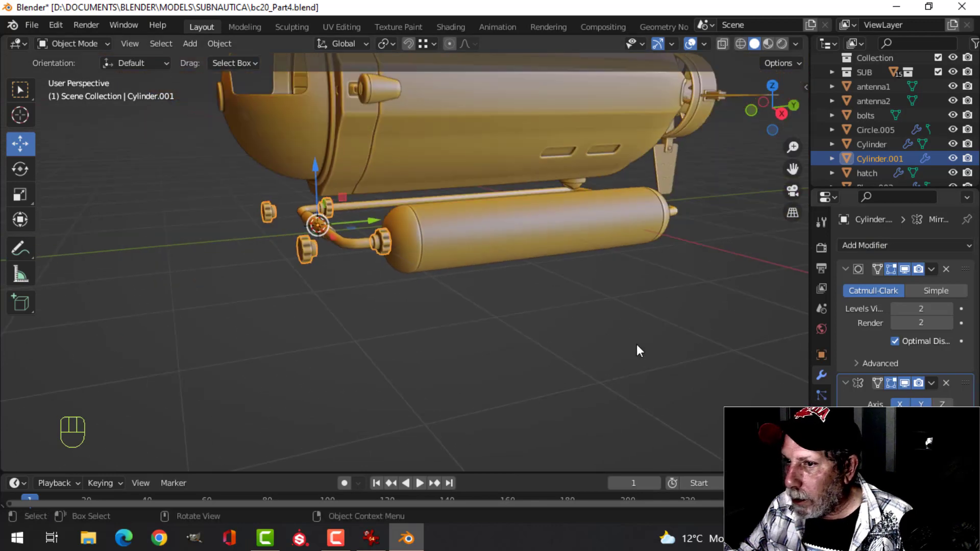
{"action": "middle_click_drag", "start_coordinate": [587, 340], "coordinate": [531, 341]}
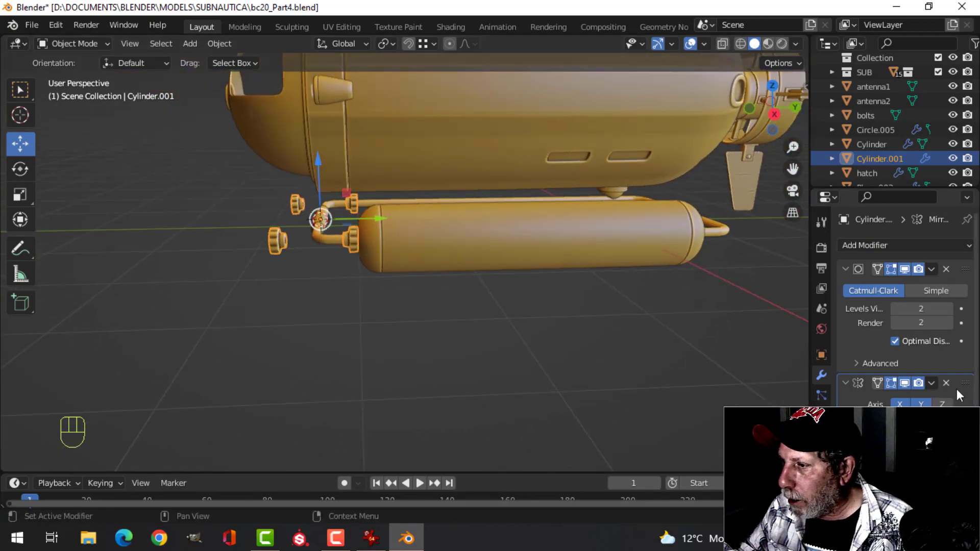
{"action": "left_click", "coordinate": [921, 404]}
{"action": "middle_click_drag", "start_coordinate": [595, 332], "coordinate": [580, 344]}
{"action": "scroll", "coordinate": [477, 305], "scroll_direction": "up", "scroll_amount": 3}
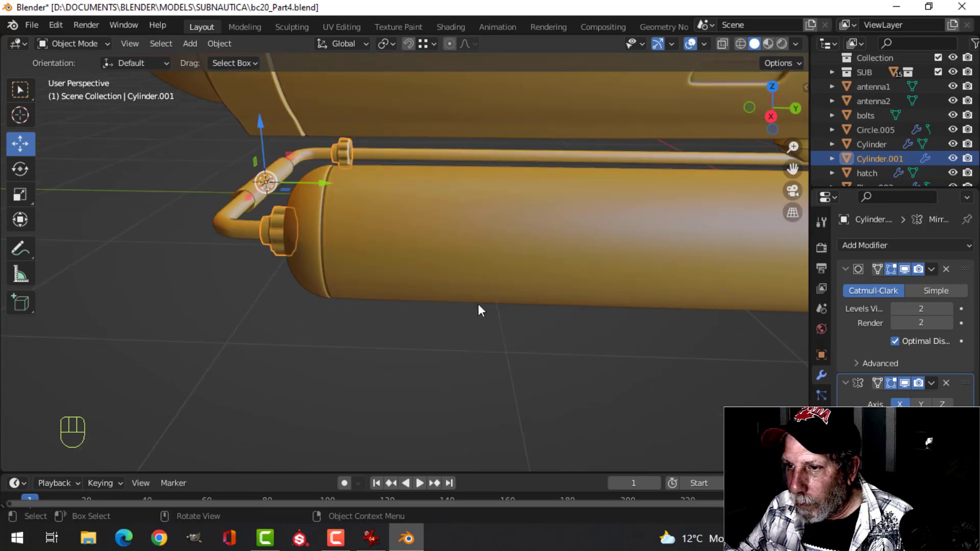
{"action": "middle_click_drag", "start_coordinate": [478, 305], "coordinate": [591, 343]}
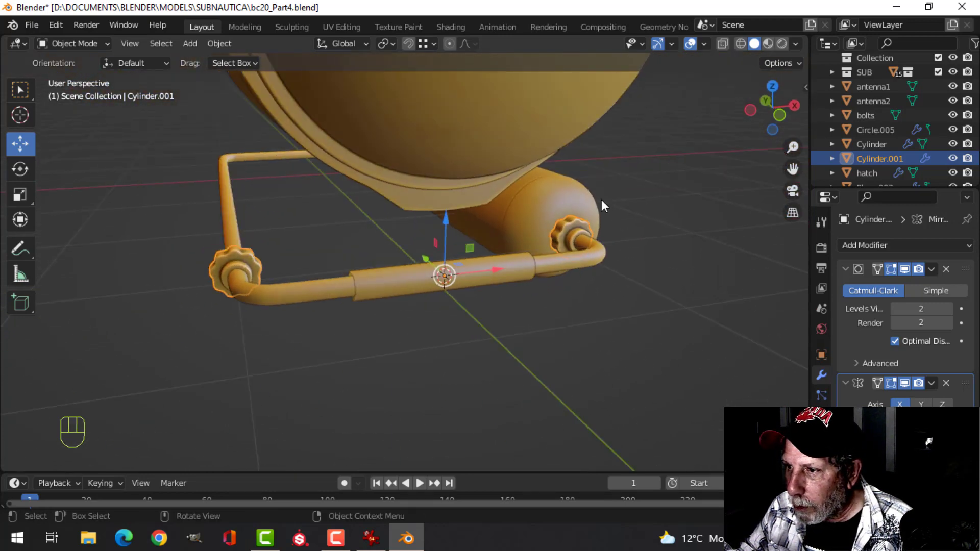
Set the side tank's origin to the 3D cursor at the front sleeve.
{"action": "left_click", "coordinate": [458, 255]}
{"action": "left_click", "coordinate": [220, 44]}
{"action": "mouse_move", "coordinate": [253, 74]}
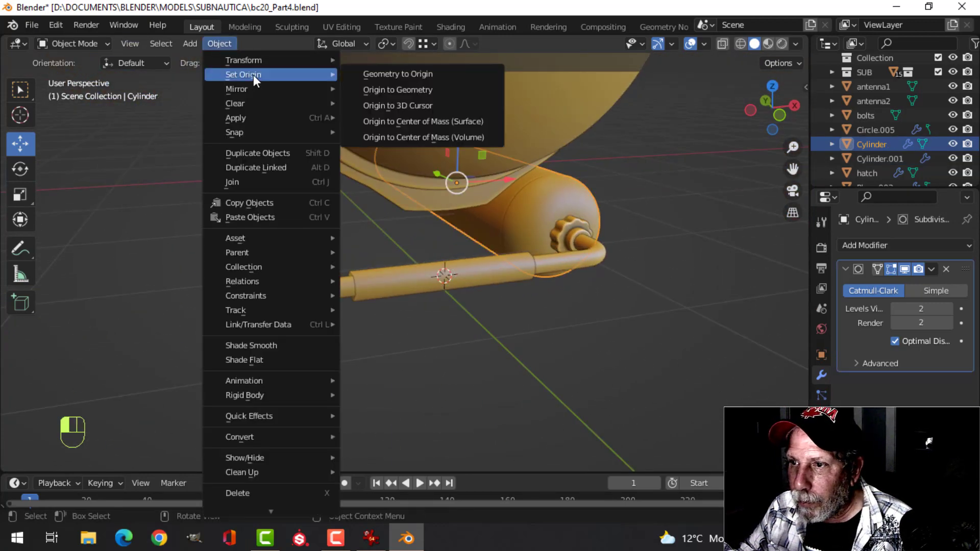
{"action": "left_click", "coordinate": [377, 104]}
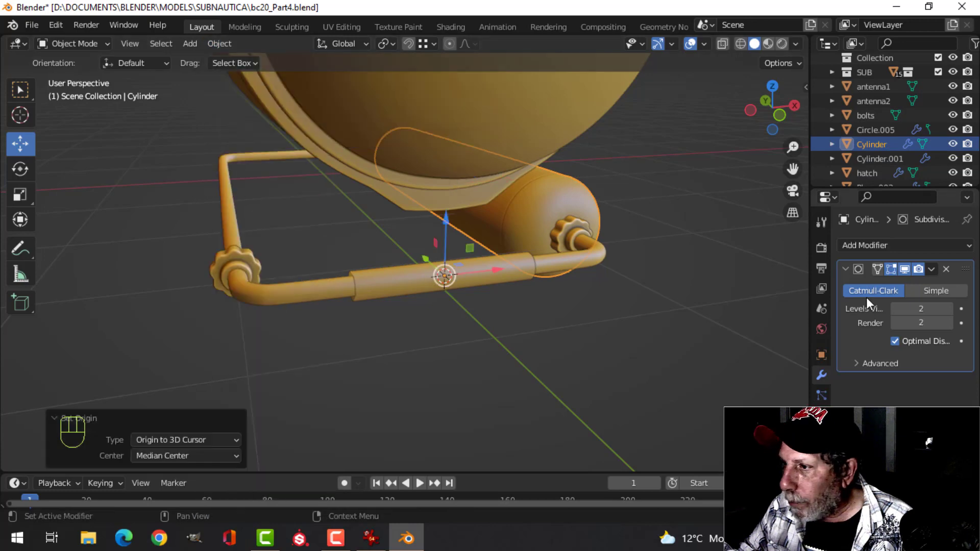
Add a Mirror modifier to the side tank to copy it across the X axis, and deselect everything.
{"action": "left_click", "coordinate": [885, 247]}
{"action": "left_click", "coordinate": [693, 402]}
{"action": "key", "text": "alt+a"}
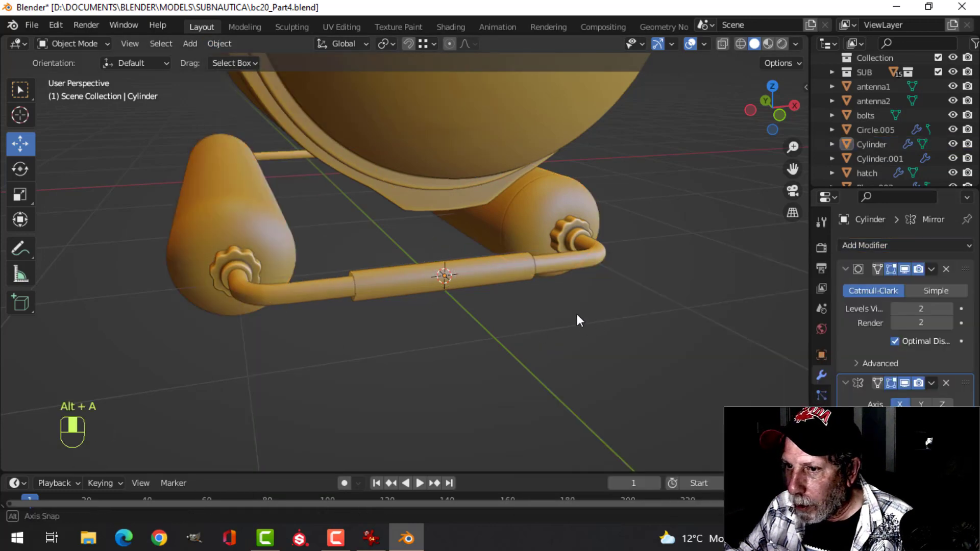
{"action": "middle_click_drag", "start_coordinate": [577, 314], "coordinate": [506, 287]}
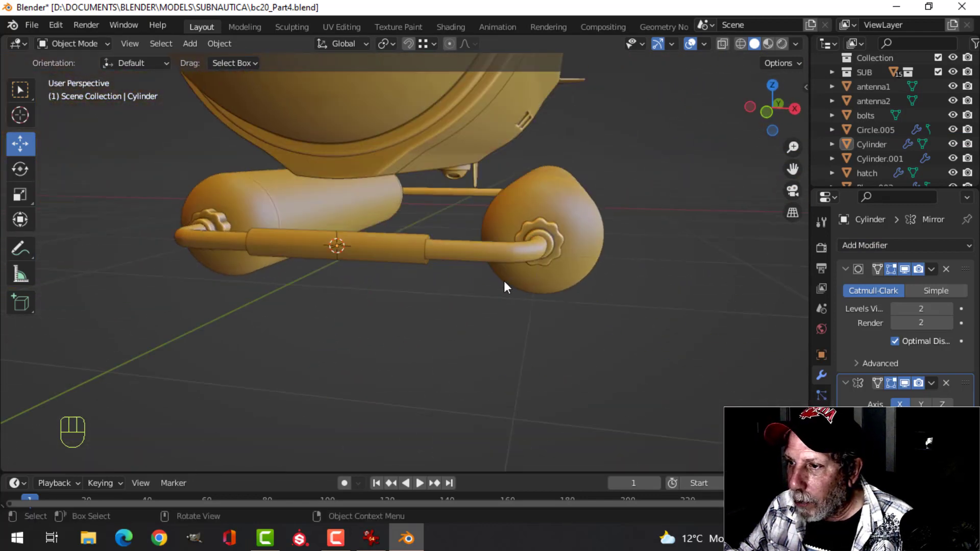
{"action": "scroll", "coordinate": [503, 283], "scroll_direction": "down", "scroll_amount": 4}
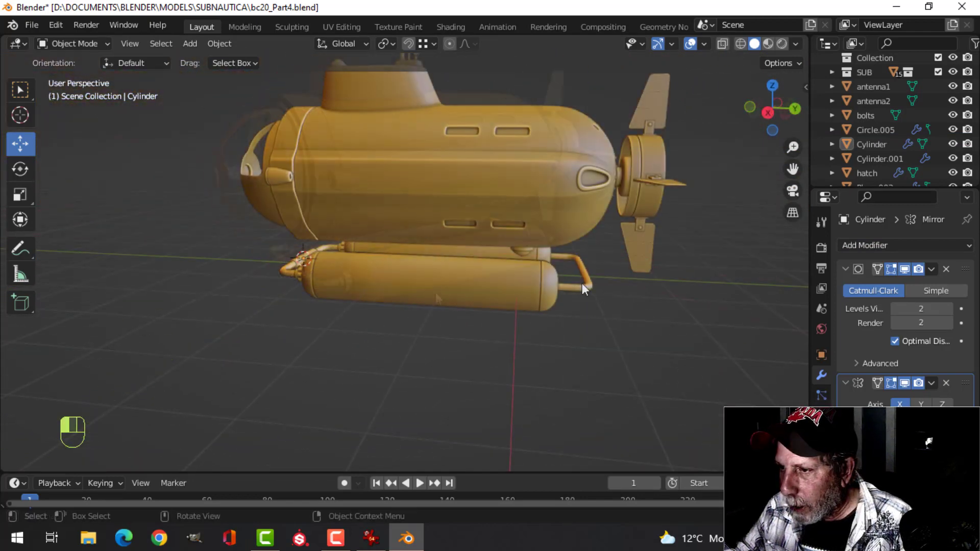
Snap the 3D cursor to the centre of the tubular skid frame's selected control points.
{"action": "left_click", "coordinate": [582, 285]}
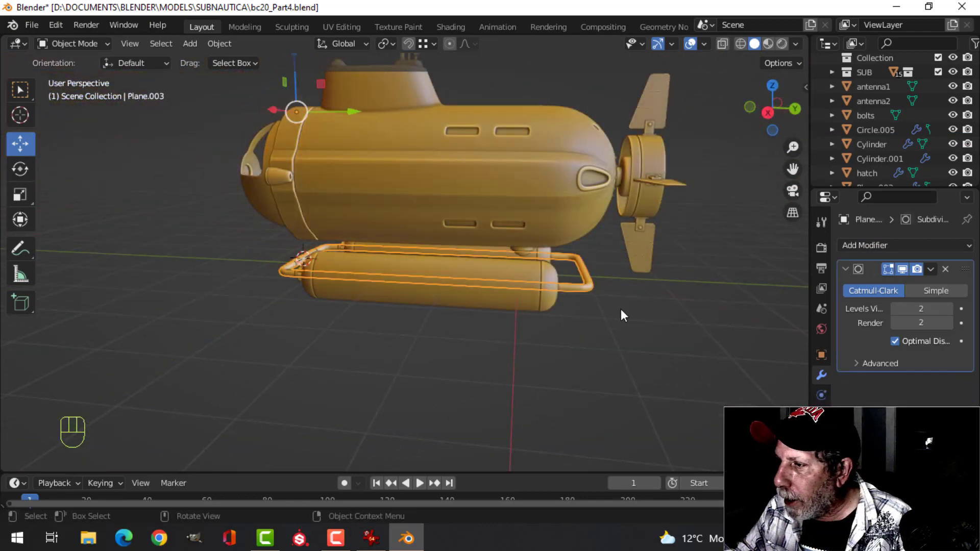
{"action": "key", "text": "Tab"}
{"action": "key", "text": "a"}
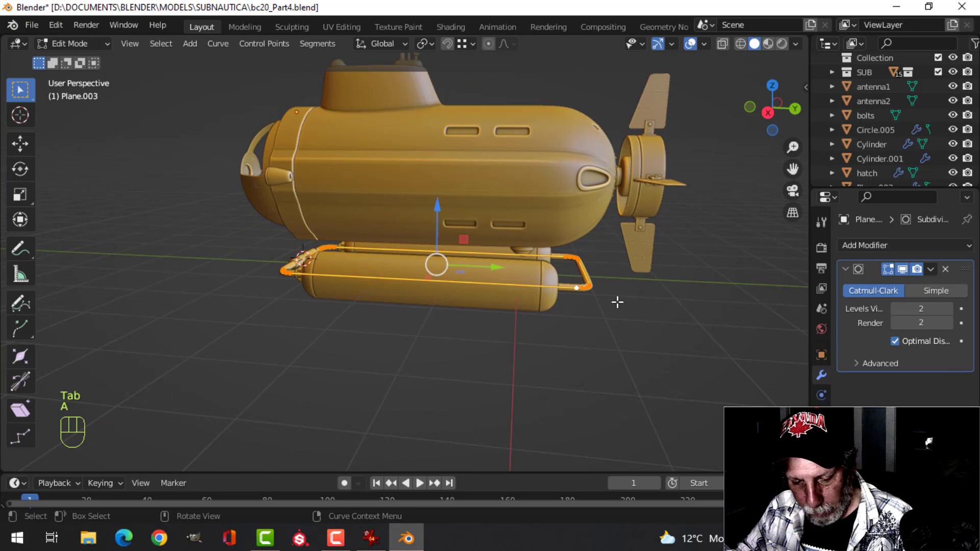
{"action": "key", "text": "shift+s"}
{"action": "left_click", "coordinate": [604, 385]}
{"action": "key", "text": "Tab"}
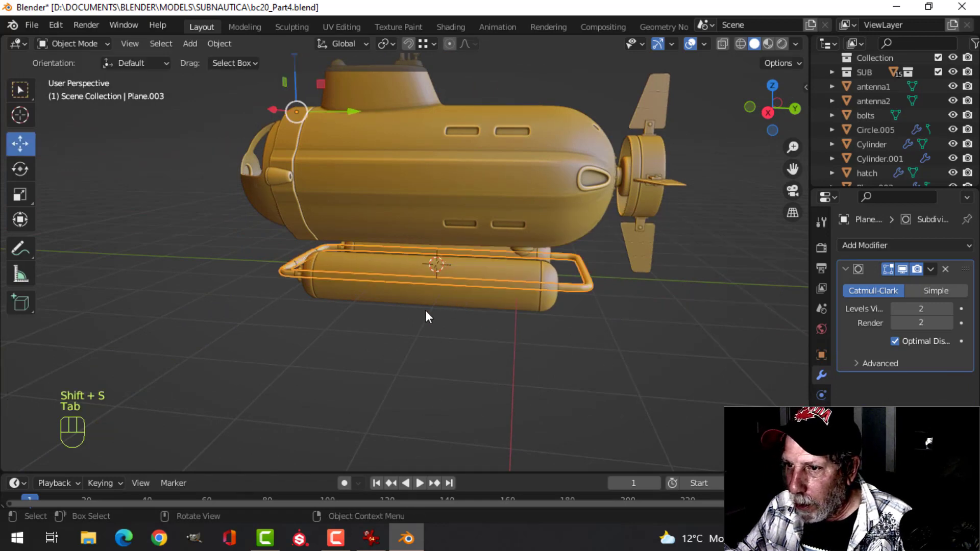
Set the toothed knob's origin to the 3D cursor at the centre of the skid frame, and deselect everything.
{"action": "middle_click_drag", "start_coordinate": [427, 316], "coordinate": [539, 321]}
{"action": "key", "text": "alt+a"}
{"action": "left_click", "coordinate": [353, 308]}
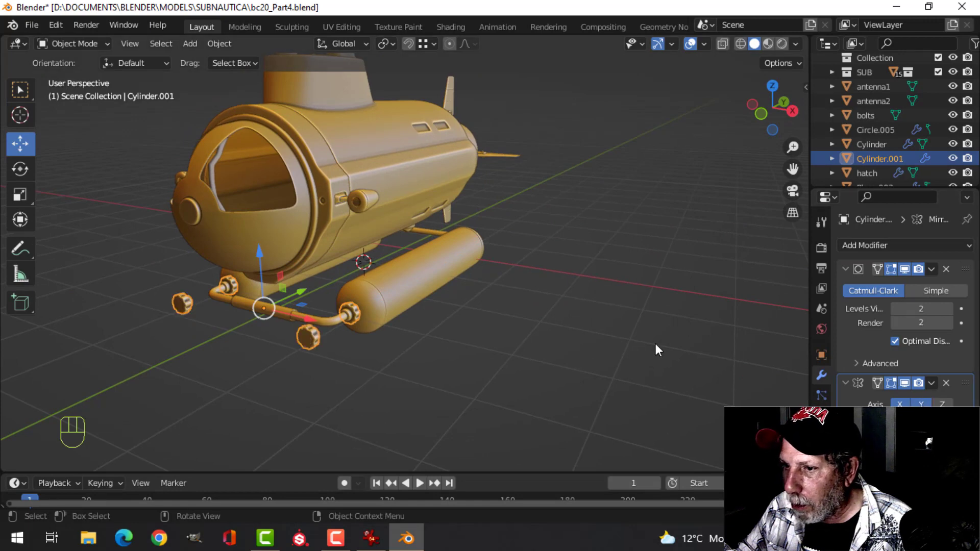
{"action": "left_click", "coordinate": [219, 41]}
{"action": "mouse_move", "coordinate": [238, 75]}
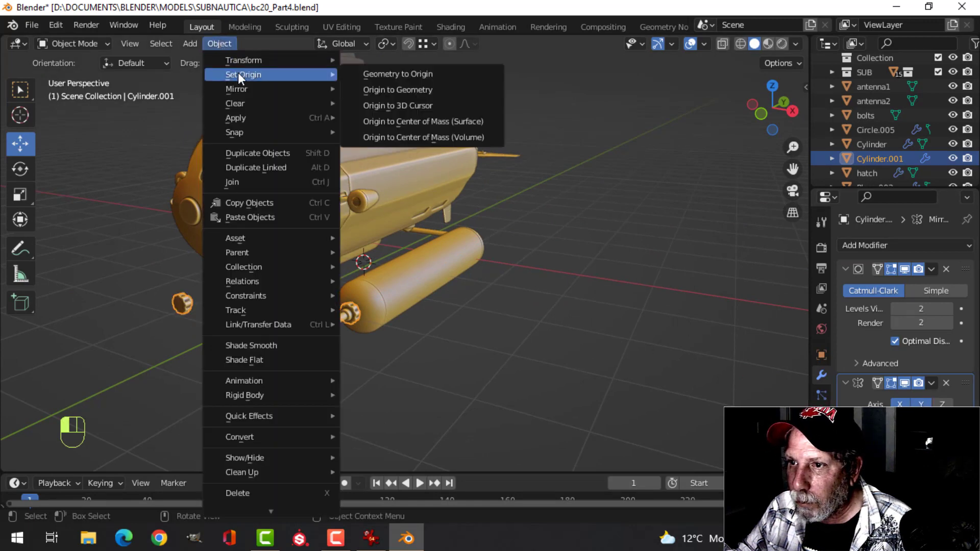
{"action": "left_click", "coordinate": [372, 103]}
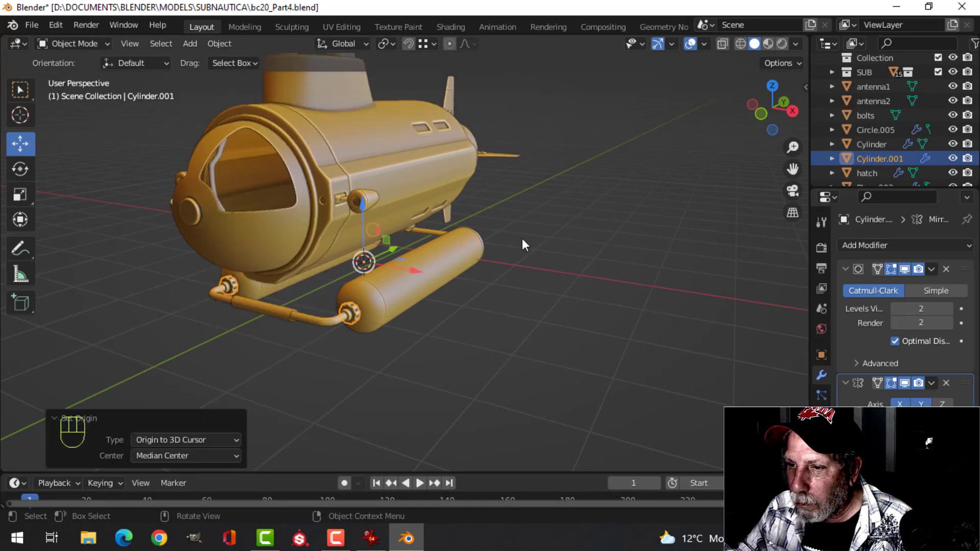
{"action": "middle_click_drag", "start_coordinate": [522, 238], "coordinate": [329, 249]}
{"action": "key", "text": "alt+a"}
Save the submarine file.
{"action": "scroll", "coordinate": [542, 294], "scroll_direction": "up", "scroll_amount": 3}
{"action": "middle_click_drag", "start_coordinate": [544, 295], "coordinate": [444, 197], "text": "shift"}
{"action": "middle_click_drag", "start_coordinate": [444, 197], "coordinate": [587, 201]}
{"action": "scroll", "coordinate": [511, 210], "scroll_direction": "down", "scroll_amount": 3}
{"action": "middle_click_drag", "start_coordinate": [417, 219], "coordinate": [390, 223]}
{"action": "key", "text": "ctrl+s"}
Examine the front sleeve, the toothed knob and the rounded front end of the side tank up close.
{"action": "scroll", "coordinate": [383, 235], "scroll_direction": "up", "scroll_amount": 3}
{"action": "left_click", "coordinate": [249, 158]}
{"action": "middle_click_drag", "start_coordinate": [285, 171], "coordinate": [281, 207]}
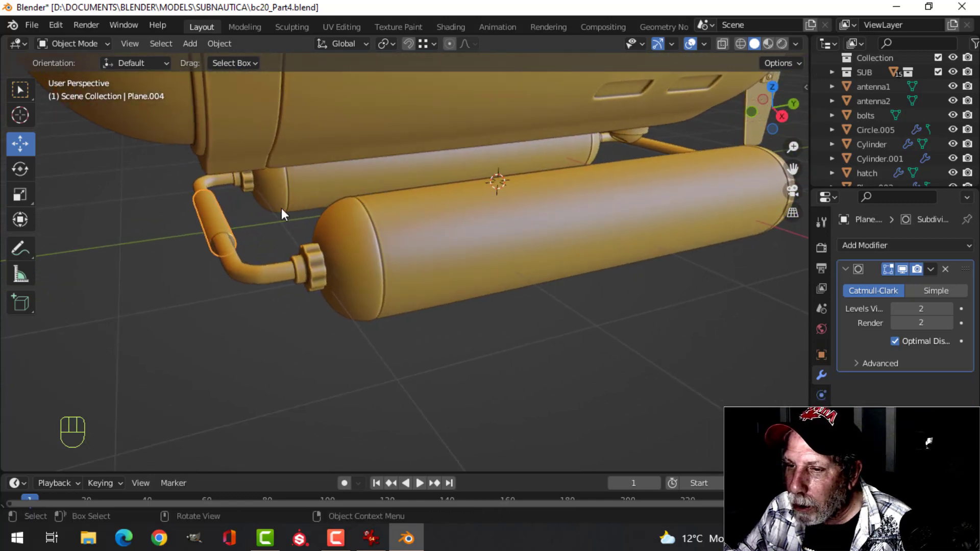
{"action": "scroll", "coordinate": [248, 270], "scroll_direction": "up", "scroll_amount": 2}
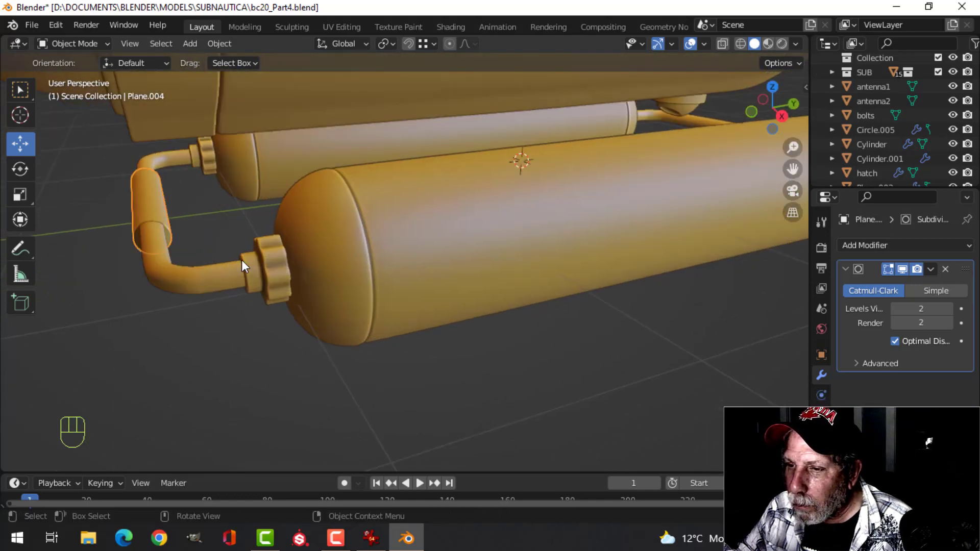
{"action": "scroll", "coordinate": [398, 260], "scroll_direction": "down", "scroll_amount": 3}
{"action": "middle_click_drag", "start_coordinate": [495, 256], "coordinate": [467, 246], "text": "shift"}
{"action": "scroll", "coordinate": [449, 249], "scroll_direction": "up", "scroll_amount": 3}
{"action": "middle_click_drag", "start_coordinate": [384, 257], "coordinate": [385, 231], "text": "shift"}
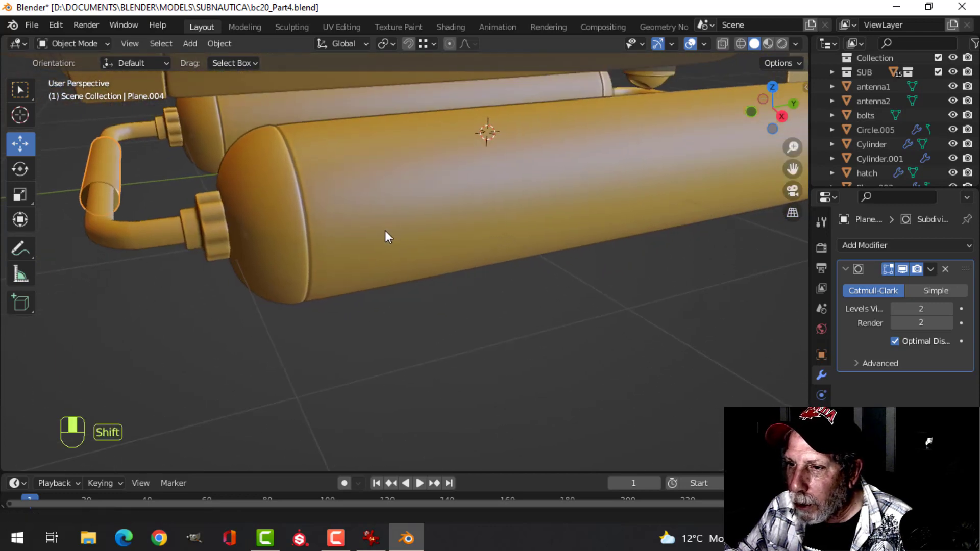
Select a small patch of faces on the side tank's rounded front cap and inset it by about 0.0136 m.
{"action": "left_click", "coordinate": [296, 170]}
{"action": "key", "text": "Tab"}
{"action": "middle_click_drag", "start_coordinate": [296, 170], "coordinate": [323, 216]}
{"action": "key", "text": "c"}
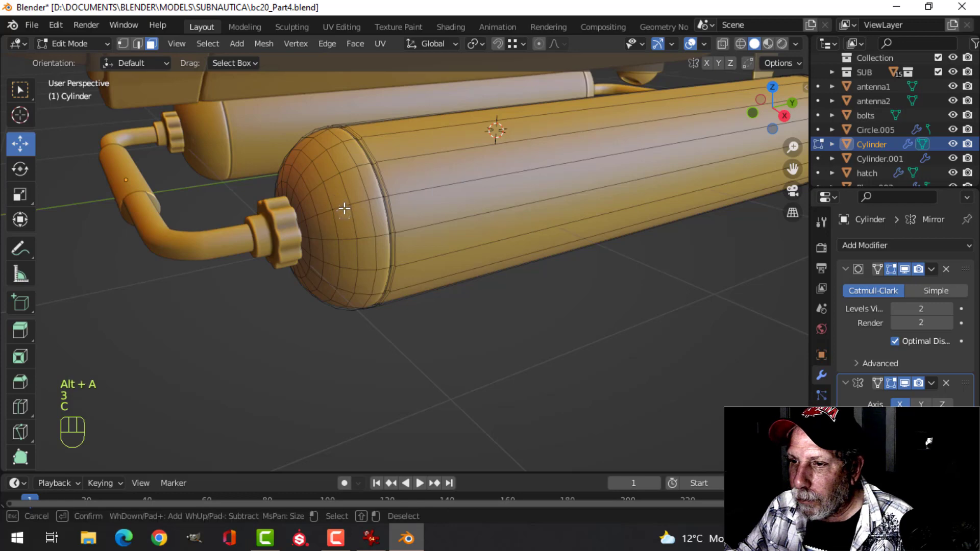
{"action": "key", "text": "Escape"}
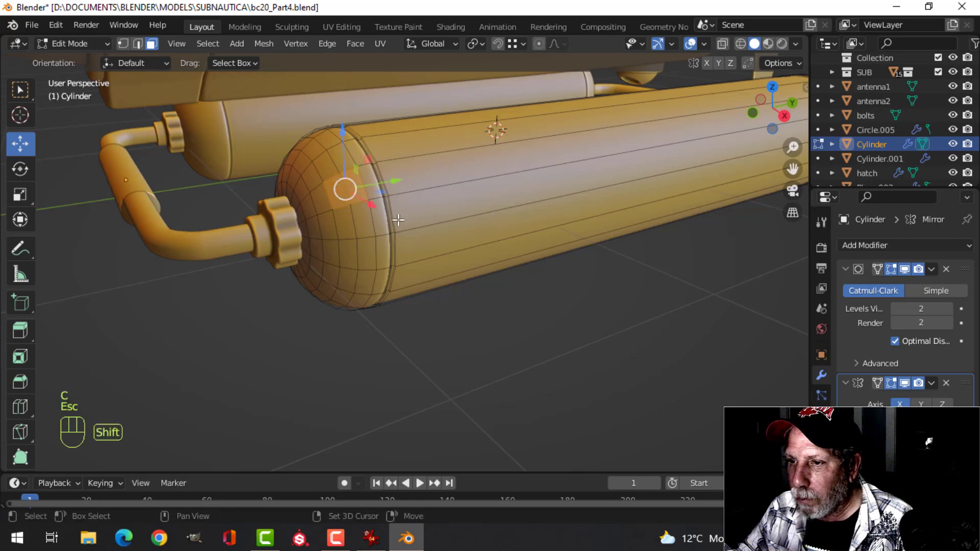
{"action": "middle_click_drag", "start_coordinate": [398, 220], "coordinate": [378, 233]}
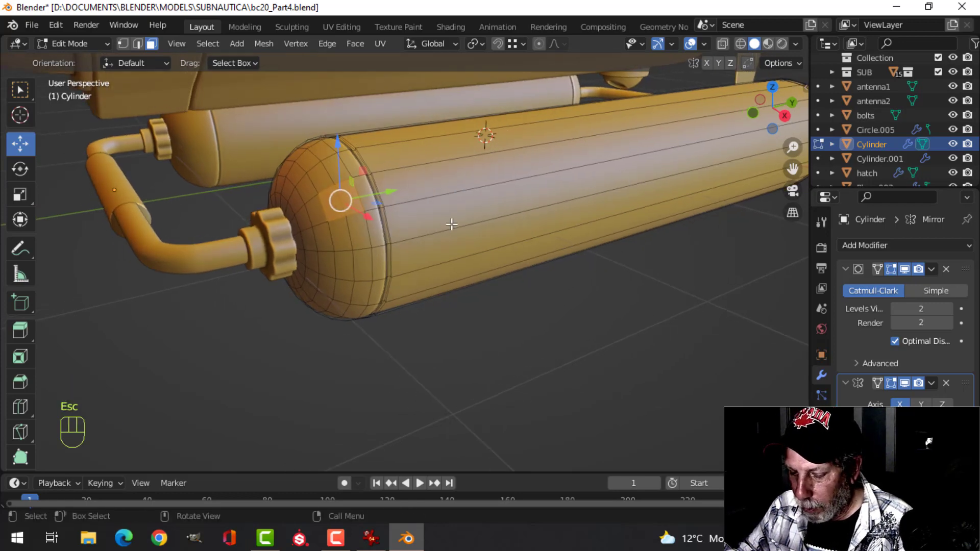
{"action": "key", "text": "i"}
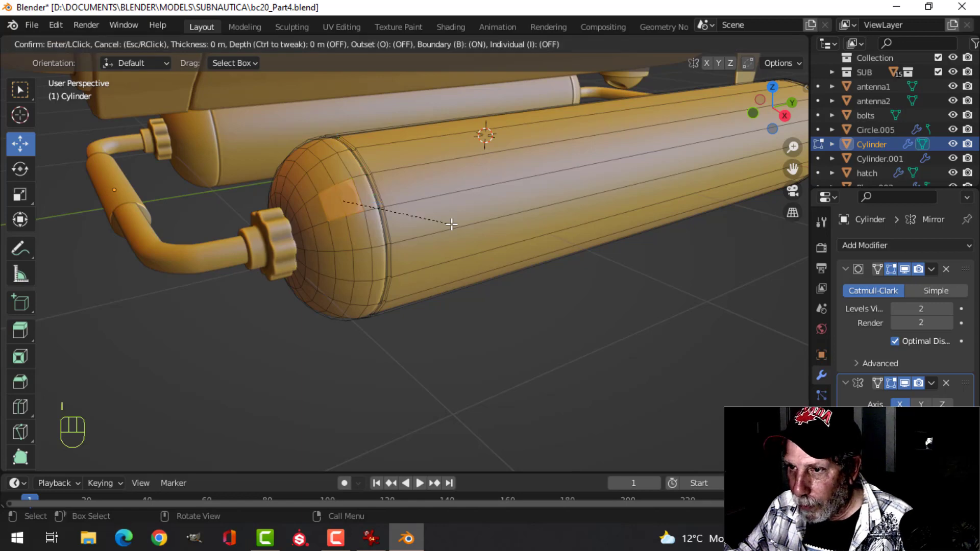
{"action": "left_click", "coordinate": [447, 224]}
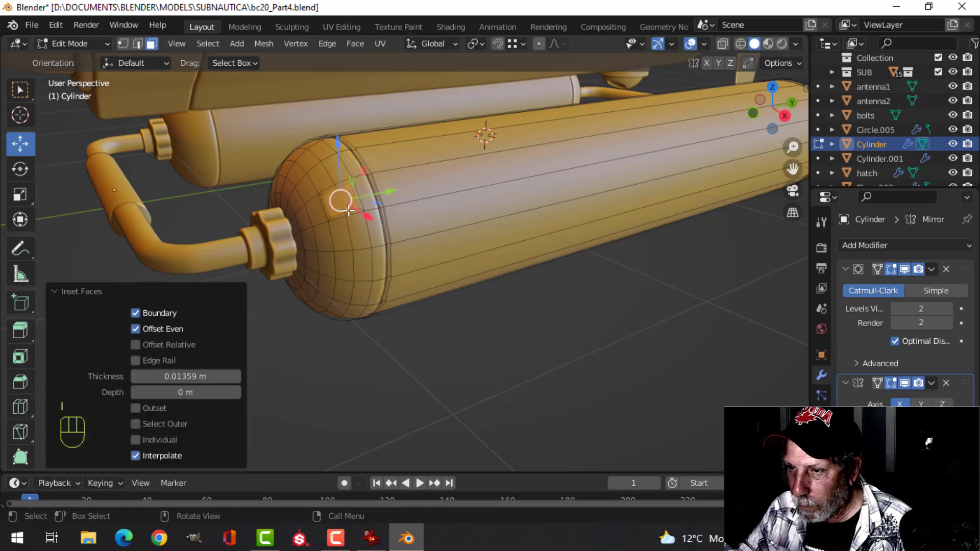
Reshape the inset patch into a circle with LoopTools and scale it to about 0.906.
{"action": "scroll", "coordinate": [447, 223], "scroll_direction": "up", "scroll_amount": 6}
{"action": "right_click", "coordinate": [315, 173]}
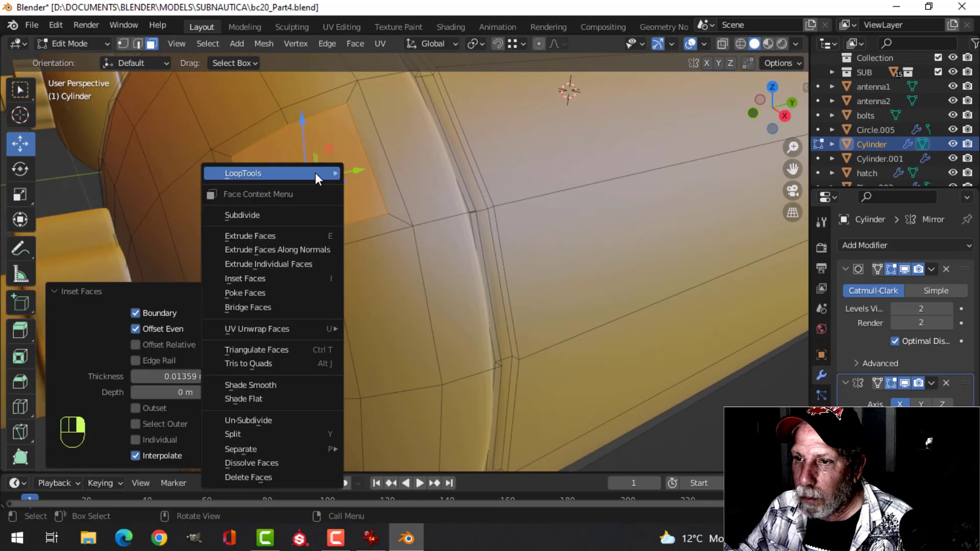
{"action": "mouse_move", "coordinate": [314, 172]}
{"action": "left_click", "coordinate": [369, 186]}
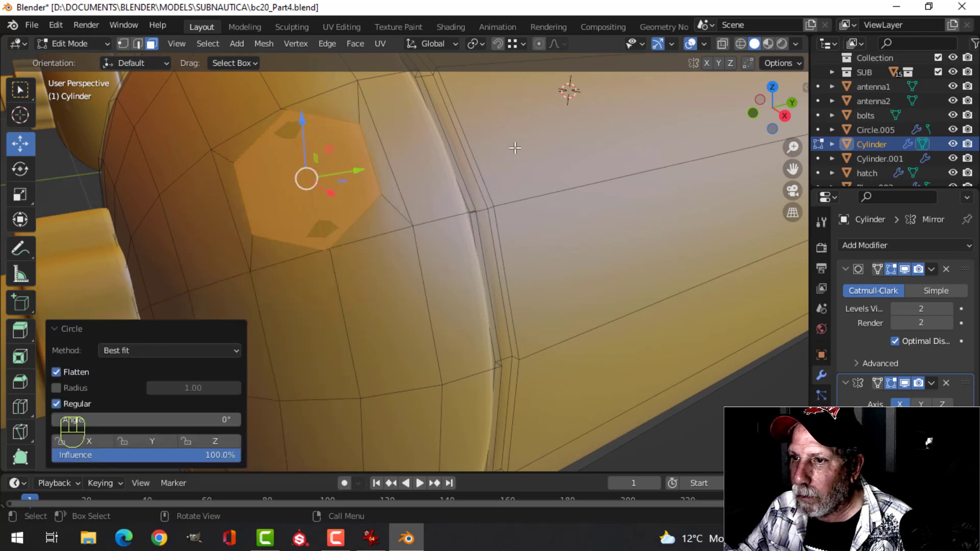
{"action": "key", "text": "s"}
{"action": "left_click", "coordinate": [500, 151]}
Inset the circle by about 0.0069 m, extrude it inward to form a round recess in the tank cap, and deselect the tank.
{"action": "key", "text": "i"}
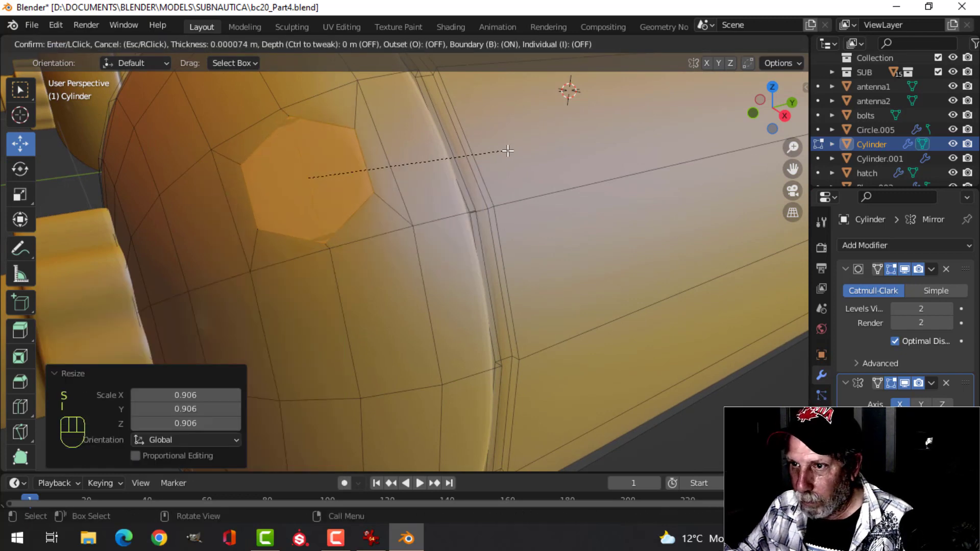
{"action": "left_click", "coordinate": [485, 155]}
{"action": "key", "text": "e"}
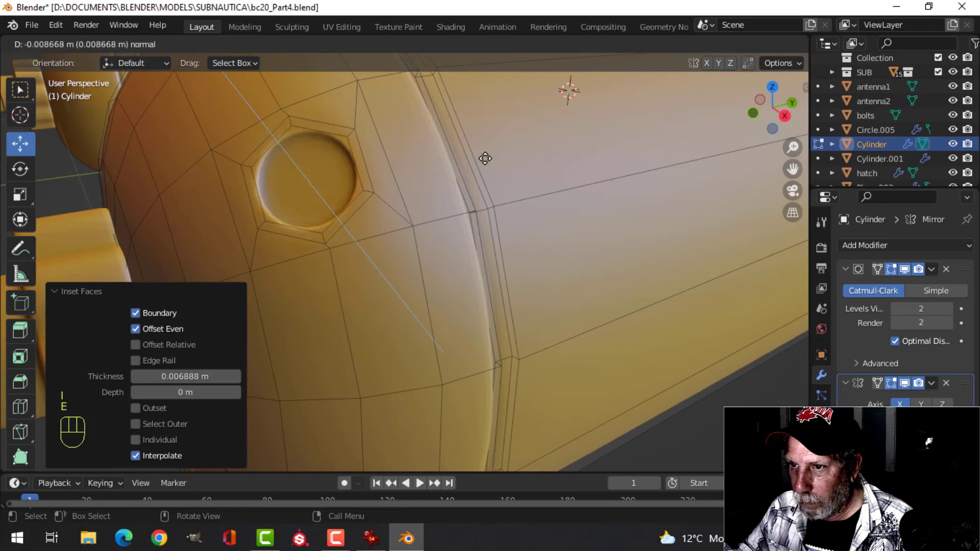
{"action": "left_click", "coordinate": [486, 156]}
{"action": "key", "text": "Tab"}
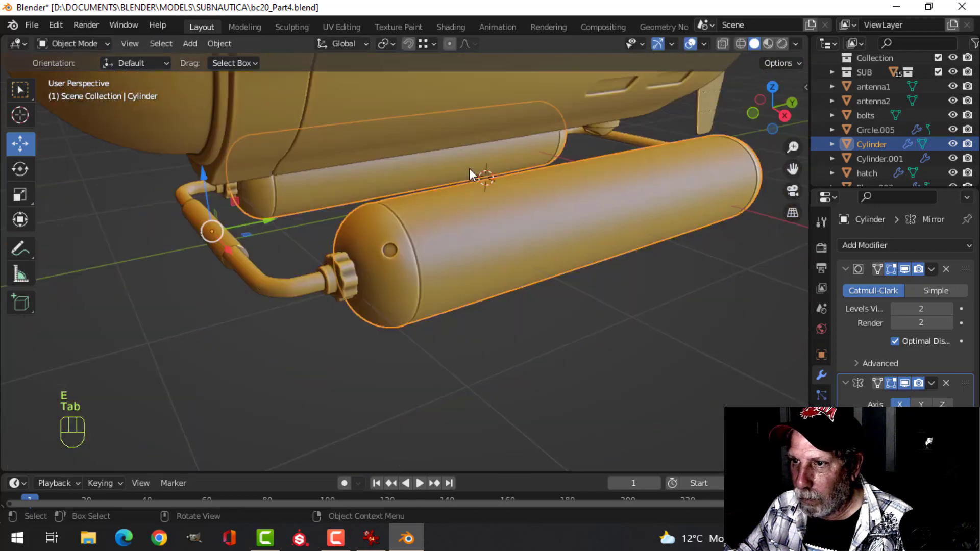
{"action": "key", "text": "alt+a"}
{"action": "mouse_move", "coordinate": [458, 237]}
{"action": "middle_mouse_down"}
{"action": "mouse_move", "coordinate": [615, 220]}
{"action": "mouse_move", "coordinate": [473, 215]}
{"action": "mouse_move", "coordinate": [360, 242]}
{"action": "mouse_move", "coordinate": [247, 207]}
{"action": "mouse_move", "coordinate": [335, 222]}
{"action": "mouse_move", "coordinate": [164, 244]}
{"action": "mouse_move", "coordinate": [510, 234]}
{"action": "mouse_move", "coordinate": [547, 248]}
{"action": "mouse_move", "coordinate": [519, 231]}
{"action": "mouse_move", "coordinate": [429, 230]}
{"action": "mouse_move", "coordinate": [422, 241]}
{"action": "mouse_move", "coordinate": [464, 239]}
{"action": "mouse_move", "coordinate": [448, 250]}
{"action": "middle_mouse_up"}
{"action": "scroll", "coordinate": [422, 240], "scroll_direction": "up", "scroll_amount": 4}
{"action": "scroll", "coordinate": [420, 239], "scroll_direction": "down", "scroll_amount": 6}
{"action": "scroll", "coordinate": [464, 238], "scroll_direction": "down", "scroll_amount": 5}
{"action": "scroll", "coordinate": [448, 251], "scroll_direction": "up", "scroll_amount": 5}
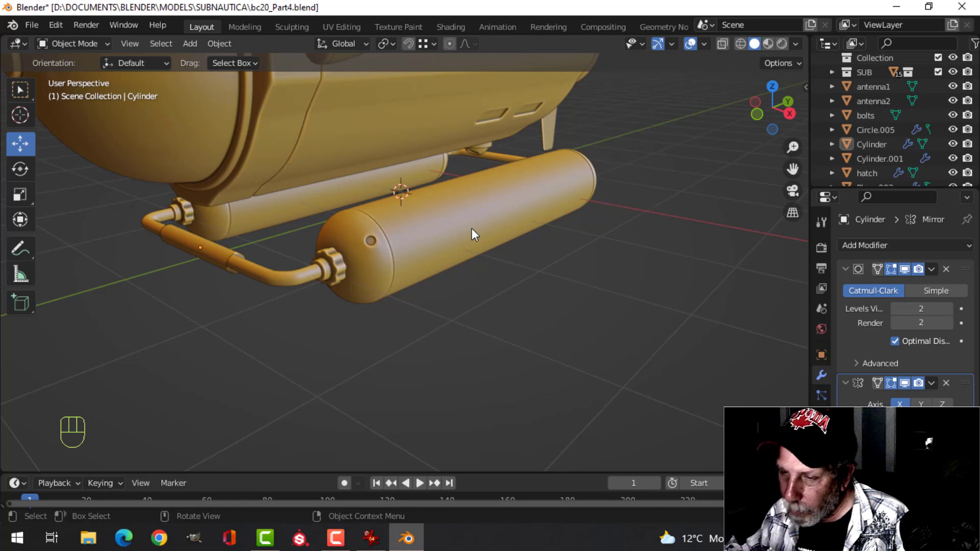
Duplicate the front sleeve's curve and move the copy back along the Y axis to lie between the side tanks.
{"action": "left_click", "coordinate": [235, 259]}
{"action": "middle_click_drag", "start_coordinate": [286, 244], "coordinate": [330, 246]}
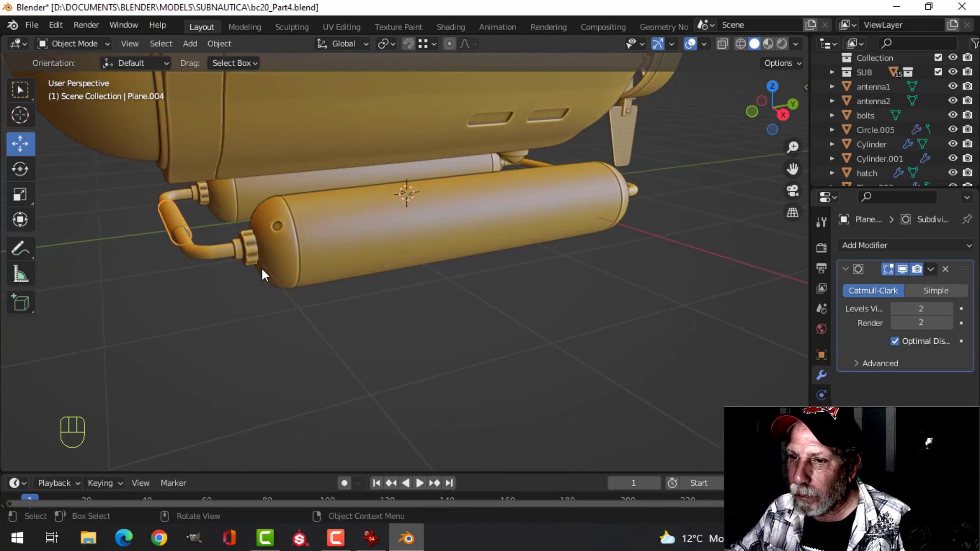
{"action": "key", "text": "Tab"}
{"action": "key", "text": "a"}
{"action": "middle_click_drag", "start_coordinate": [262, 276], "coordinate": [270, 283]}
{"action": "key", "text": "shift+d"}
{"action": "right_click", "coordinate": [283, 275]}
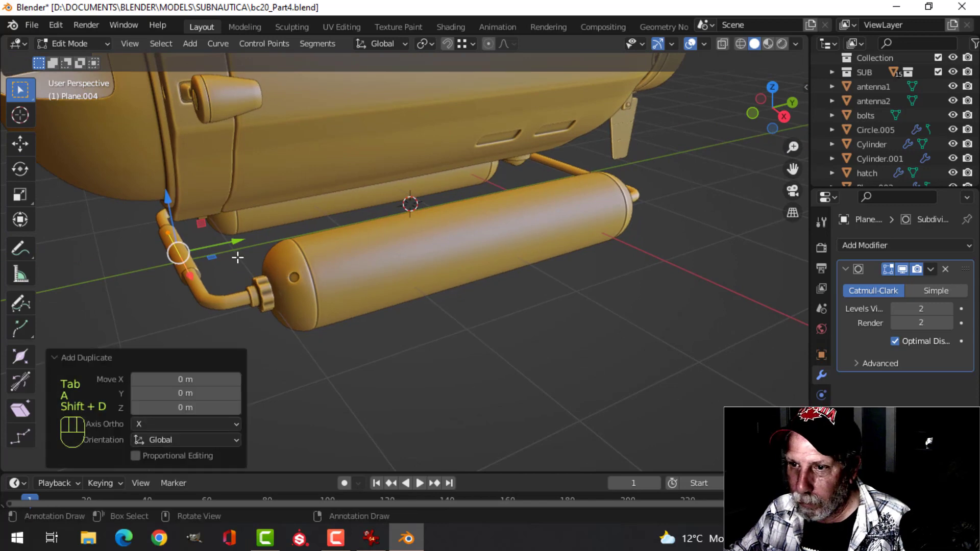
{"action": "left_click_drag", "start_coordinate": [243, 243], "coordinate": [362, 226]}
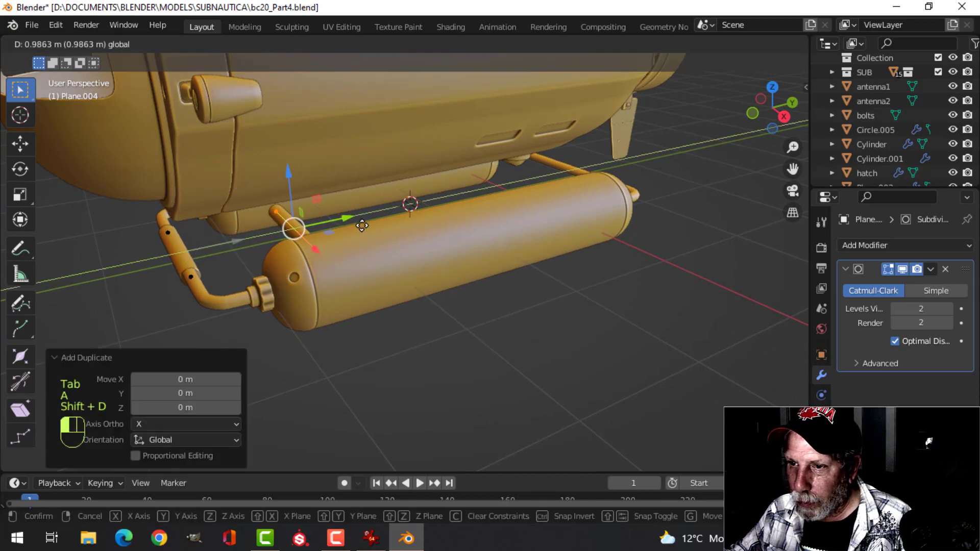
{"action": "left_click", "coordinate": [447, 224]}
Separate the duplicated sleeve into its own object and set its bevel depth to 0.044 m.
{"action": "middle_click_drag", "start_coordinate": [447, 224], "coordinate": [505, 211]}
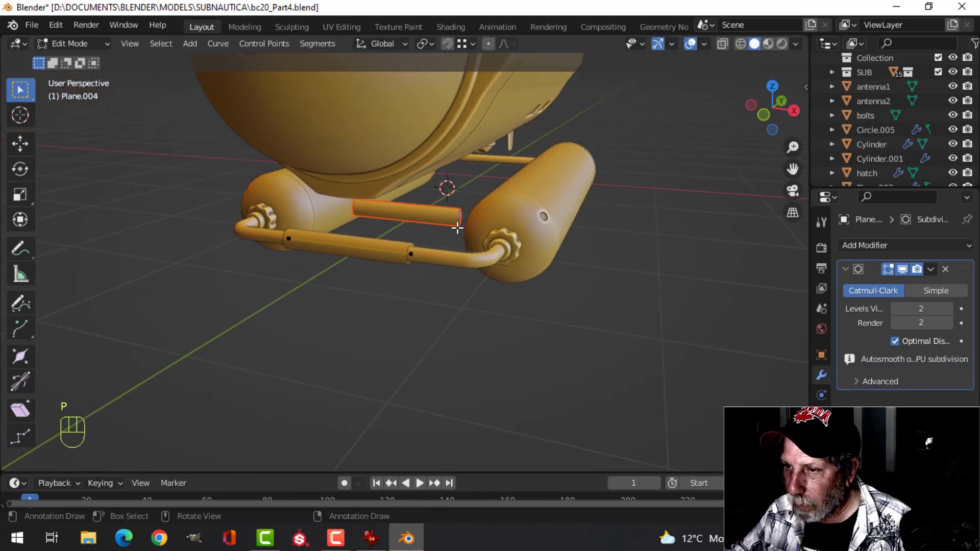
{"action": "key", "text": "Tab"}
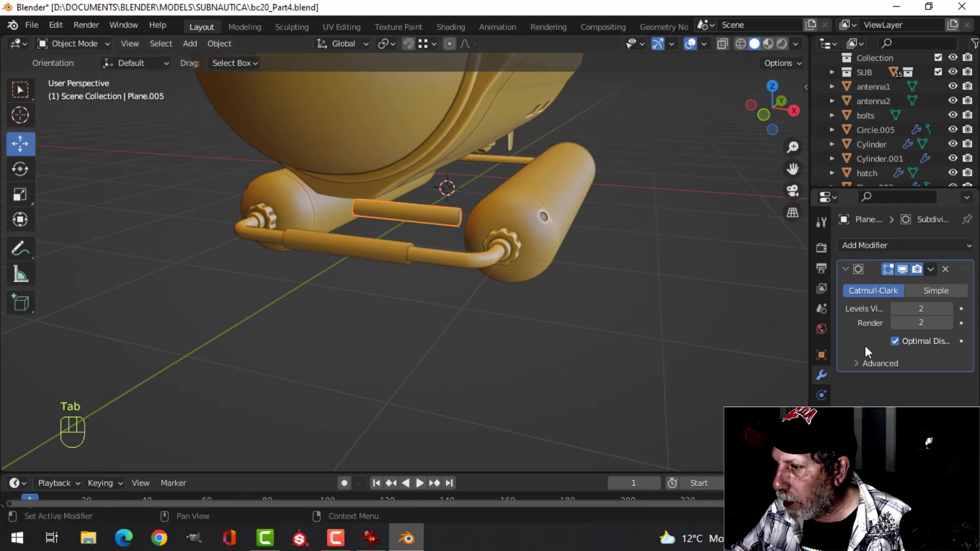
{"action": "left_click", "coordinate": [822, 436]}
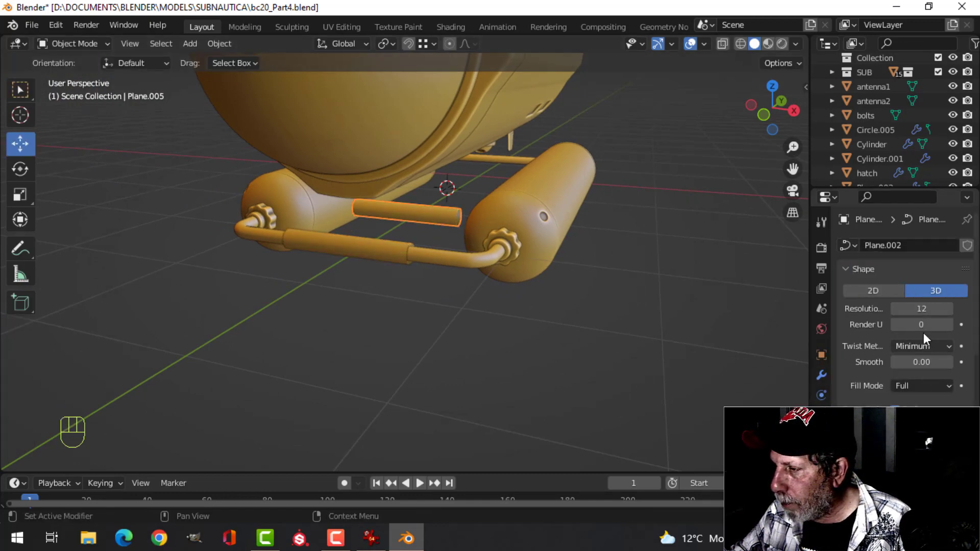
{"action": "scroll", "coordinate": [942, 362], "scroll_direction": "down", "scroll_amount": 10}
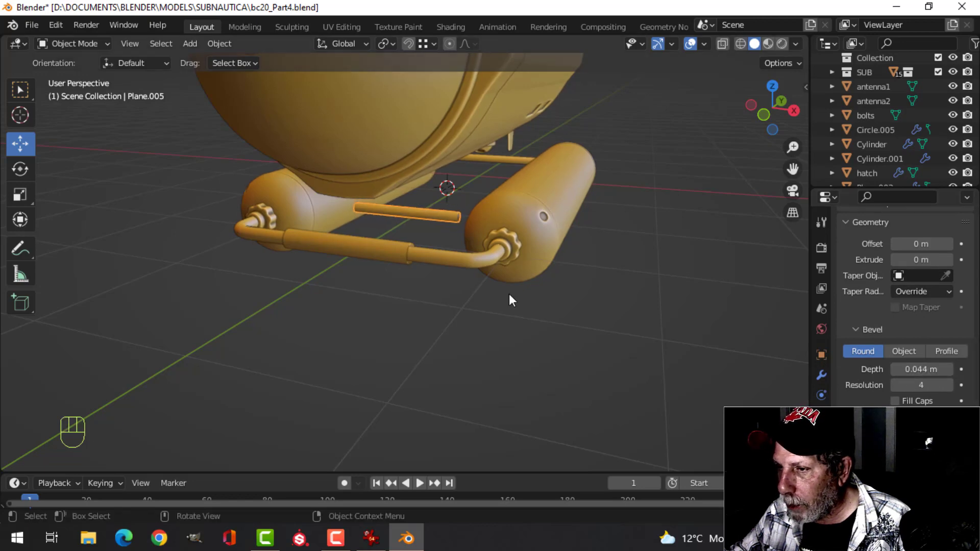
Stretch the separated bar along the X axis by about 1.568 so its ends reach into both side tanks.
{"action": "middle_click_drag", "start_coordinate": [509, 296], "coordinate": [475, 276]}
{"action": "key", "text": "Tab"}
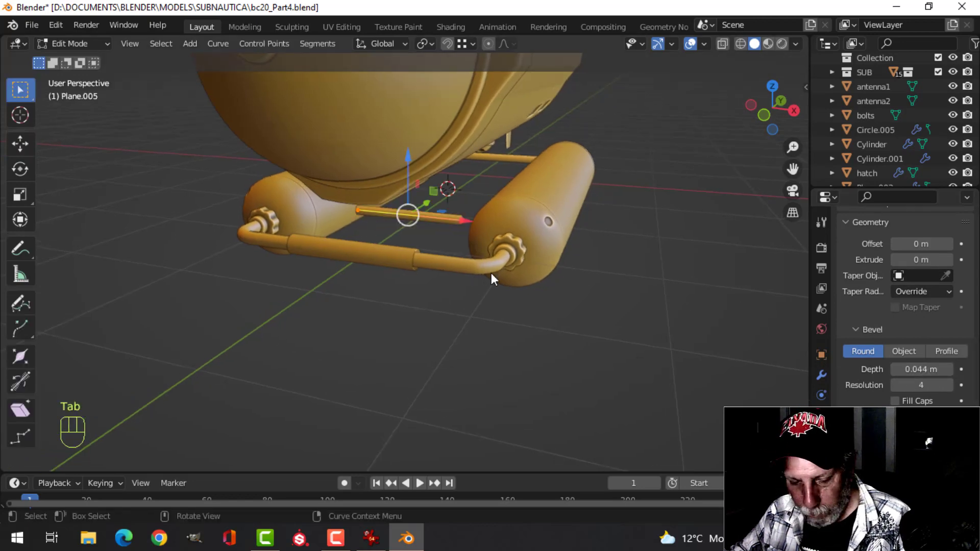
{"action": "key", "text": "s"}
{"action": "key", "text": "x"}
{"action": "left_click", "coordinate": [552, 284]}
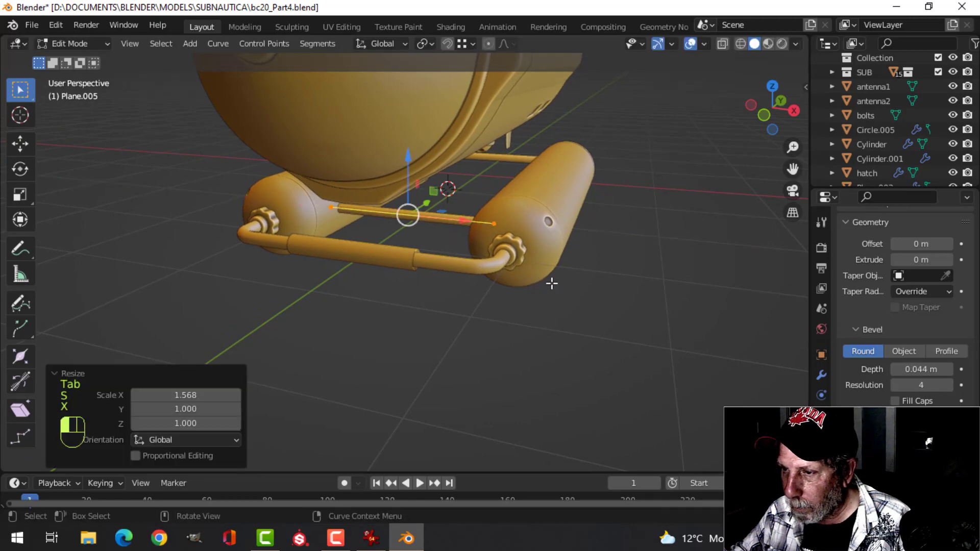
Thicken the crossbar between the side tanks by setting its bevel depth to 0.057 m.
{"action": "middle_click_drag", "start_coordinate": [552, 283], "coordinate": [475, 229]}
{"action": "scroll", "coordinate": [584, 238], "scroll_direction": "up", "scroll_amount": 3}
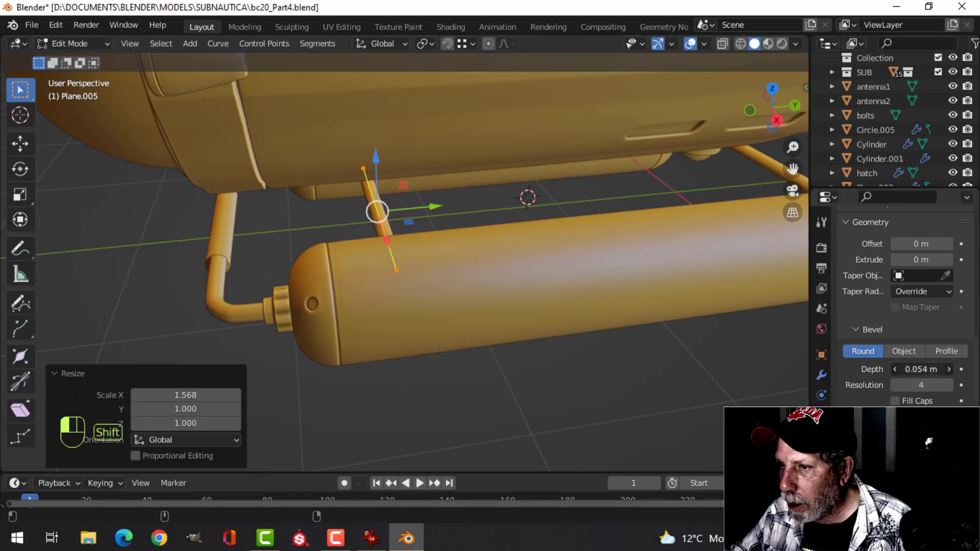
{"action": "middle_click_drag", "start_coordinate": [533, 300], "coordinate": [564, 292]}
{"action": "scroll", "coordinate": [460, 280], "scroll_direction": "up", "scroll_amount": 4}
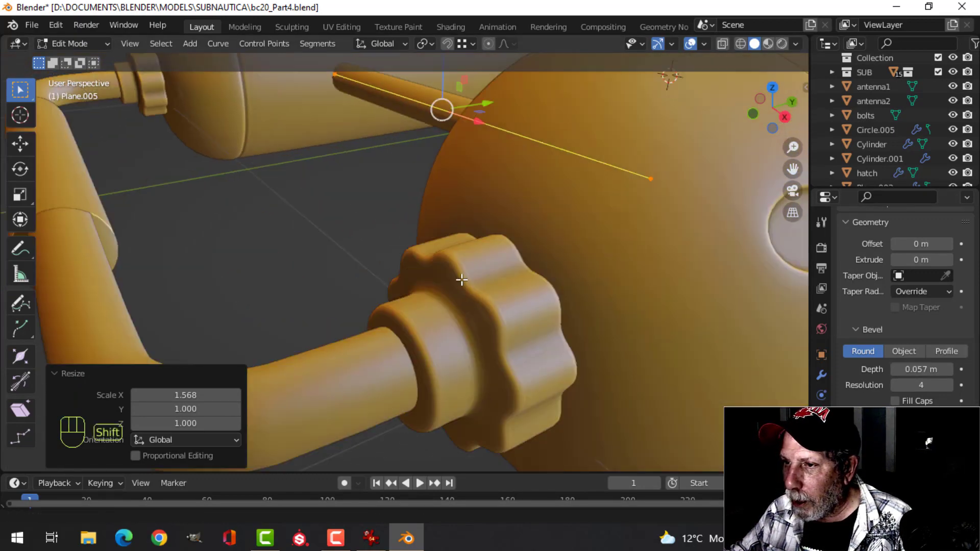
{"action": "middle_click_drag", "start_coordinate": [459, 281], "coordinate": [379, 293], "text": "shift"}
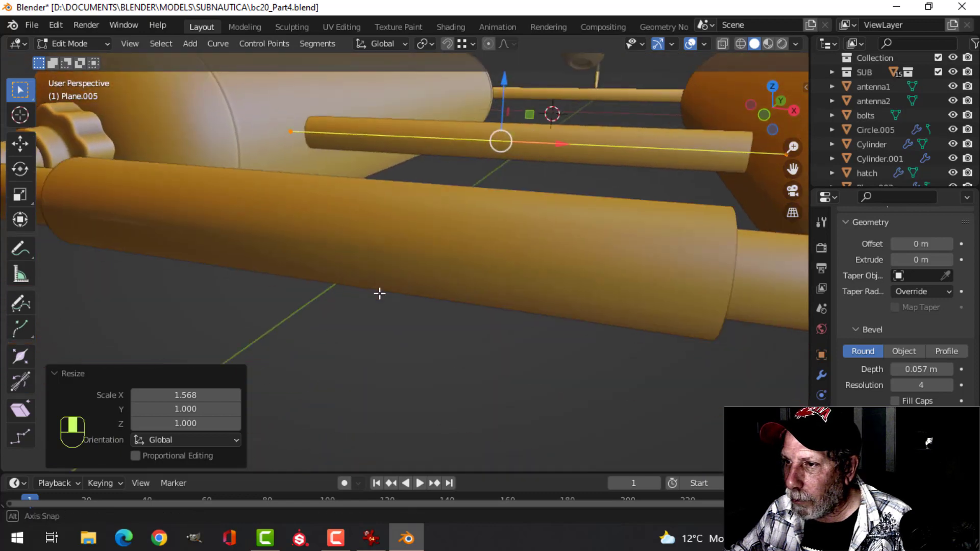
Duplicate the crossbar's curve in place, rotate the copy 90° about the Y axis, and select its lower end point.
{"action": "key", "text": "shift+d"}
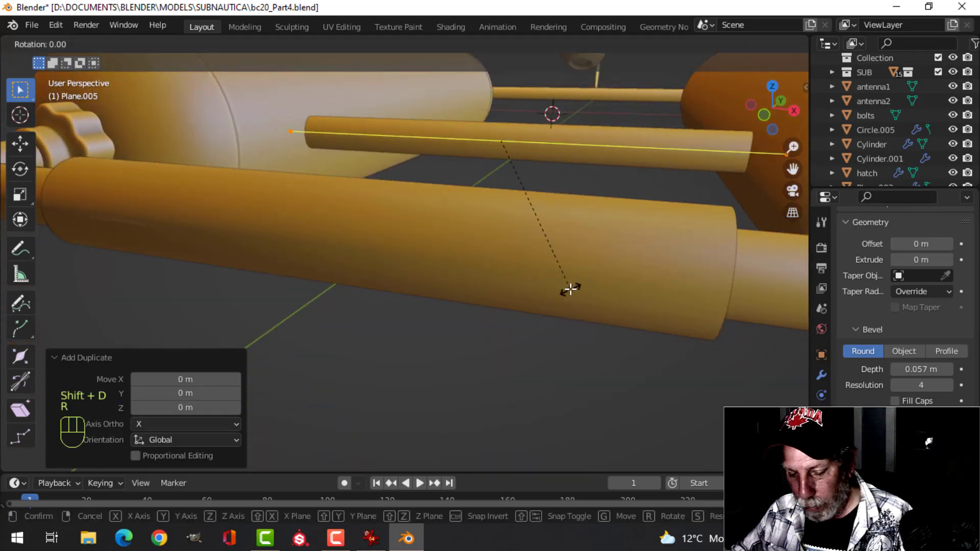
{"action": "key", "text": "9"}
{"action": "key", "text": "0"}
{"action": "left_click", "coordinate": [570, 292]}
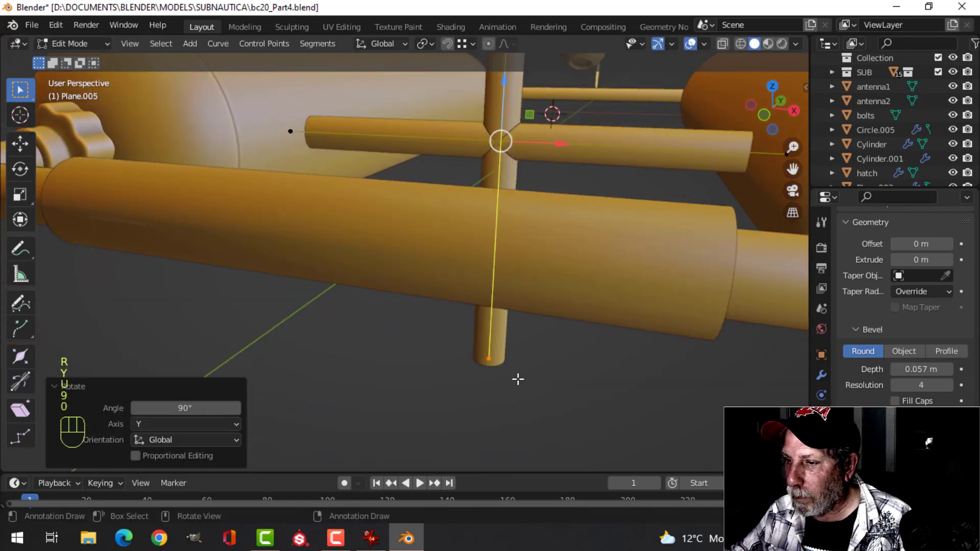
{"action": "left_click", "coordinate": [487, 356]}
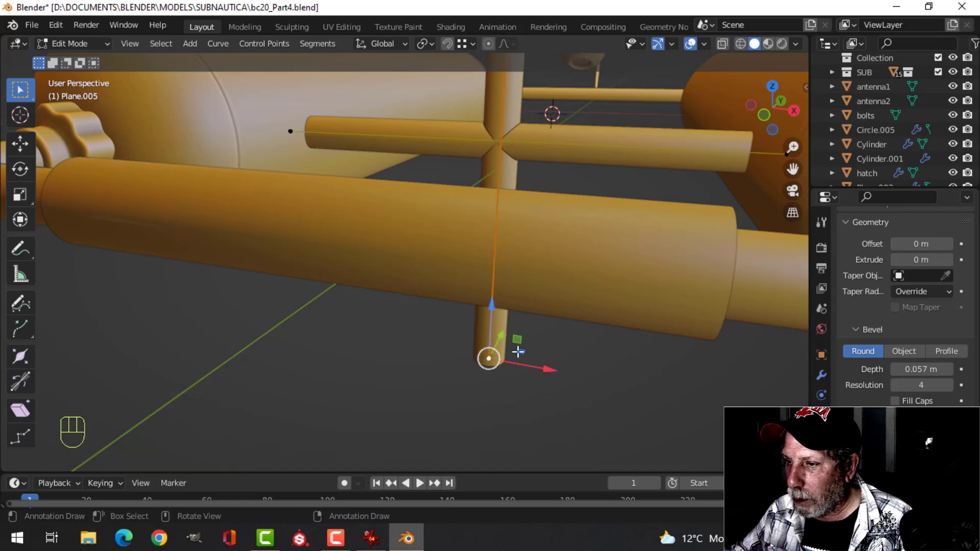
Raise the vertical post's lower end point about 0.747 m along Z so it meets the crossbar.
{"action": "left_click_drag", "start_coordinate": [489, 296], "coordinate": [489, 182]}
{"action": "left_click_drag", "start_coordinate": [507, 82], "coordinate": [507, 83]}
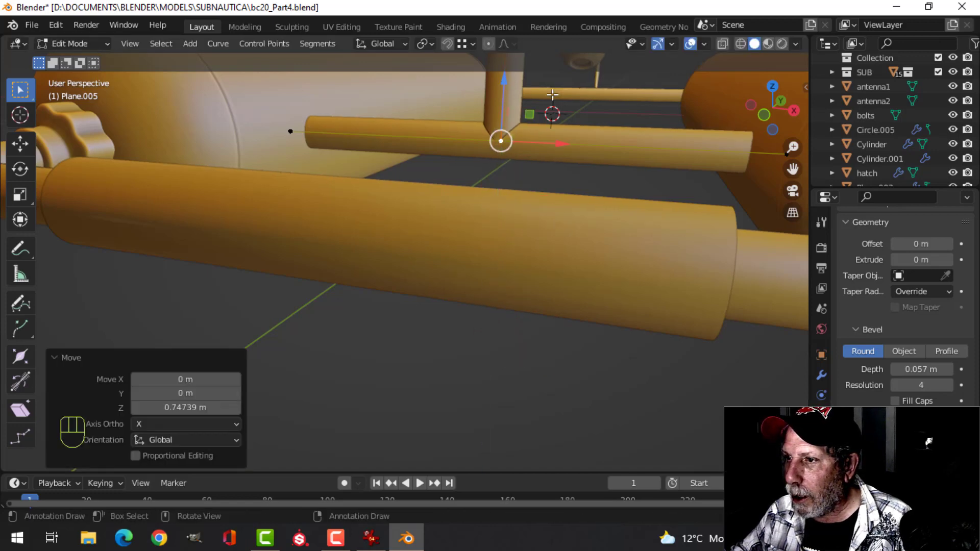
{"action": "middle_click_drag", "start_coordinate": [507, 82], "coordinate": [478, 199]}
{"action": "middle_click_drag", "start_coordinate": [438, 128], "coordinate": [463, 234], "text": "shift"}
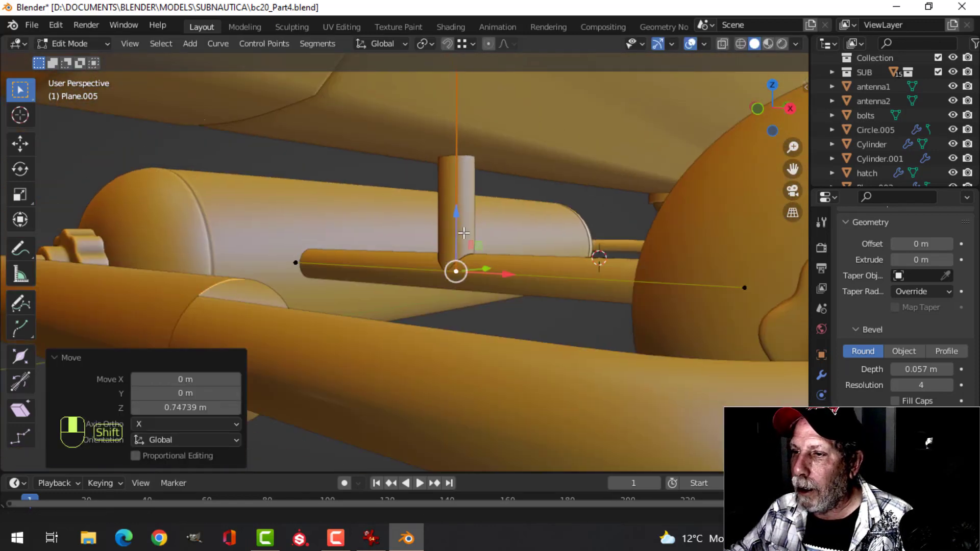
Lower the vertical post's upper end point along Z so it ends just inside the submarine hull.
{"action": "middle_click_drag", "start_coordinate": [459, 188], "coordinate": [427, 179]}
{"action": "scroll", "coordinate": [425, 175], "scroll_direction": "down", "scroll_amount": 5}
{"action": "left_click", "coordinate": [406, 173]}
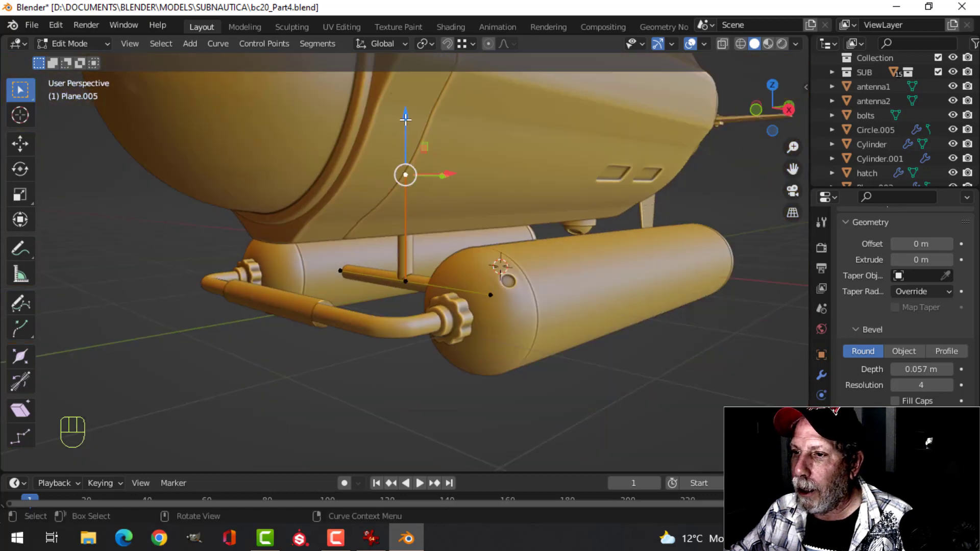
{"action": "left_click_drag", "start_coordinate": [406, 120], "coordinate": [410, 177]}
{"action": "middle_click_drag", "start_coordinate": [434, 224], "coordinate": [505, 233]}
{"action": "scroll", "coordinate": [510, 227], "scroll_direction": "up", "scroll_amount": 3}
{"action": "key", "text": "Tab"}
{"action": "key", "text": "alt+a"}
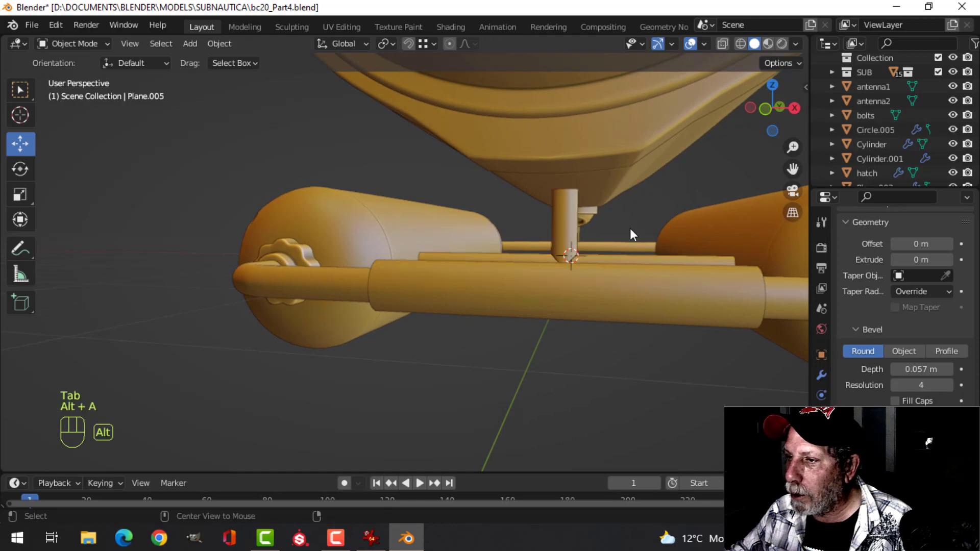
Shift the whole crossbar and post about -0.243 m along the Y axis, toward the front of the tanks.
{"action": "middle_click_drag", "start_coordinate": [630, 228], "coordinate": [345, 245]}
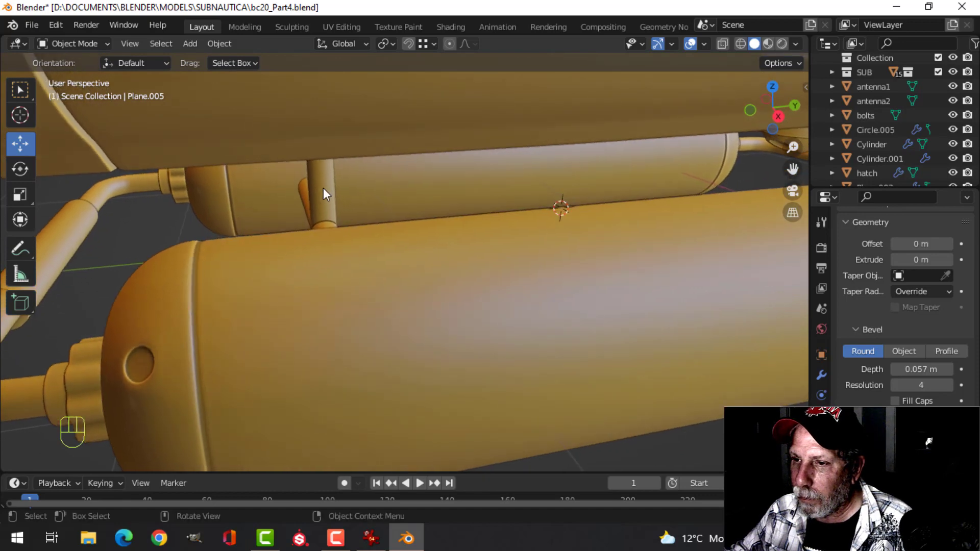
{"action": "left_click", "coordinate": [323, 188]}
{"action": "middle_click_drag", "start_coordinate": [323, 188], "coordinate": [423, 243]}
{"action": "key", "text": "Tab"}
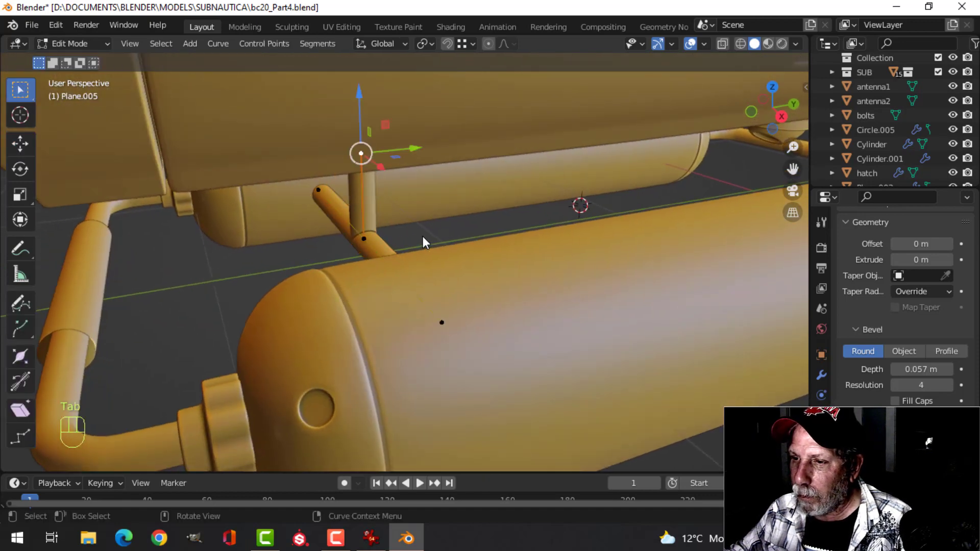
{"action": "key", "text": "a"}
{"action": "left_click_drag", "start_coordinate": [422, 217], "coordinate": [375, 218]}
{"action": "scroll", "coordinate": [376, 218], "scroll_direction": "down", "scroll_amount": 4}
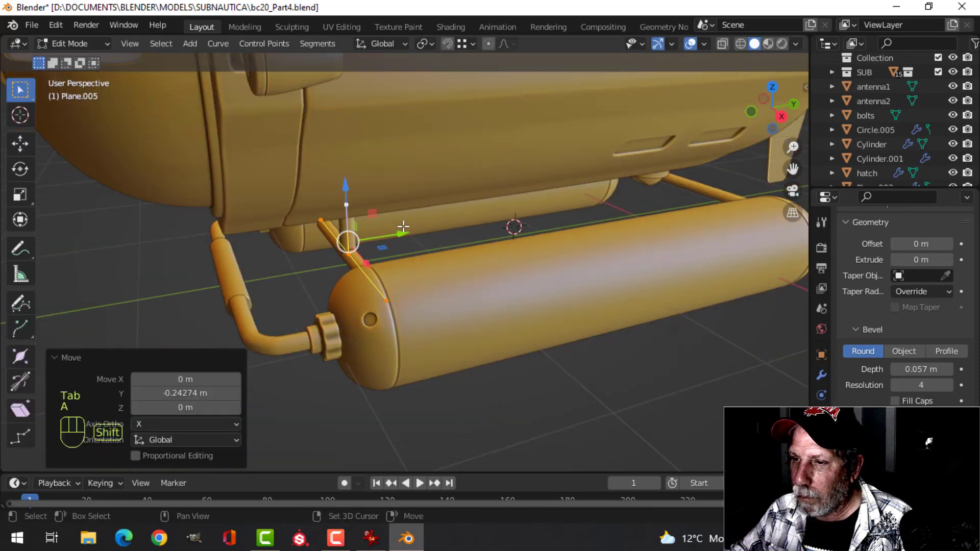
Duplicate the crossbar and post and place the copy about 2.341 m along Y, near the rear of the tanks.
{"action": "mouse_move", "coordinate": [402, 227]}
{"action": "middle_mouse_down", "text": "shift"}
{"action": "mouse_move", "coordinate": [476, 206]}
{"action": "mouse_move", "coordinate": [495, 221]}
{"action": "mouse_move", "coordinate": [397, 229]}
{"action": "middle_mouse_up", "text": "shift"}
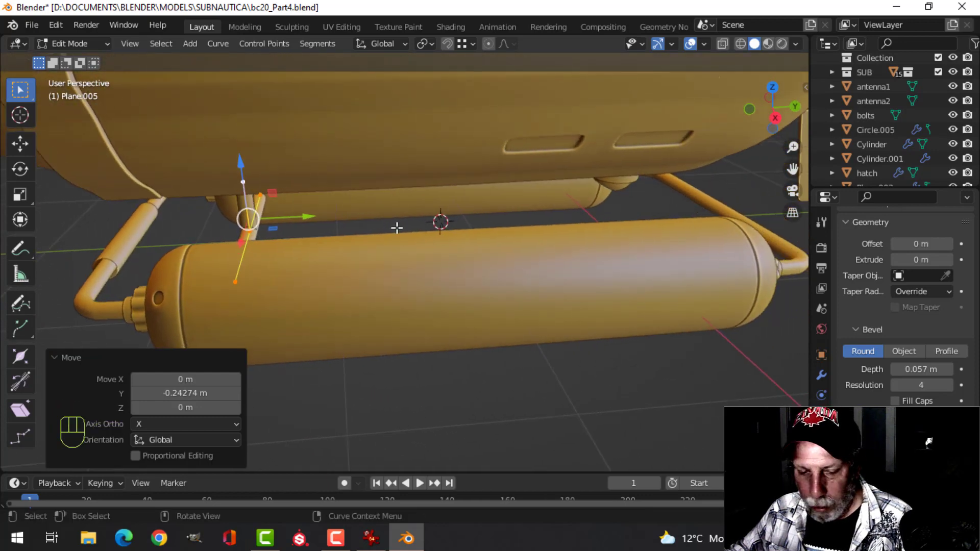
{"action": "left_click_drag", "start_coordinate": [310, 218], "coordinate": [495, 217]}
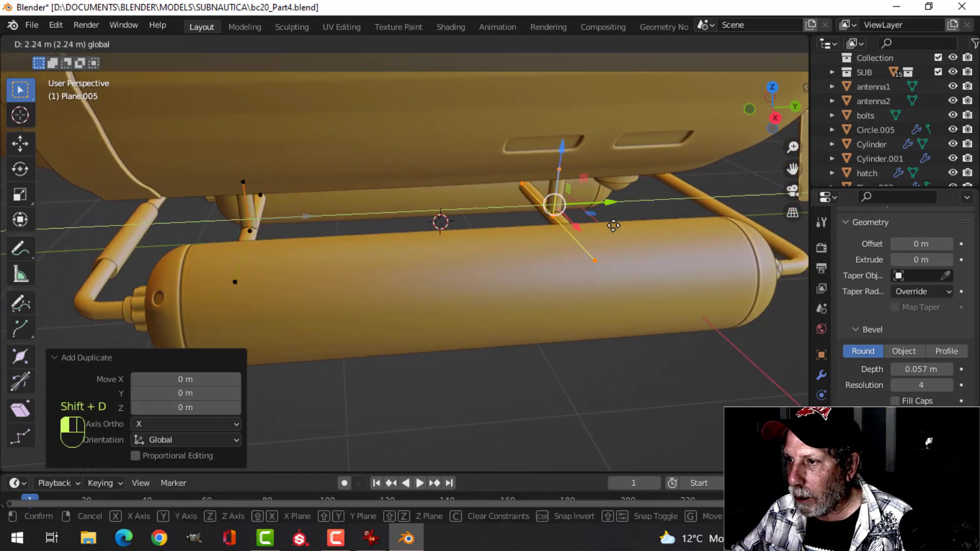
{"action": "middle_click_drag", "start_coordinate": [626, 225], "coordinate": [628, 199]}
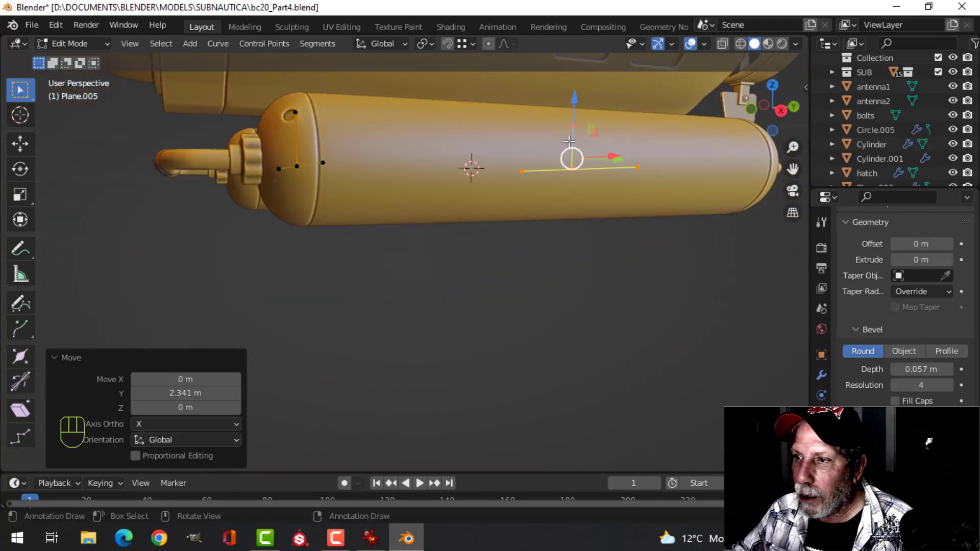
{"action": "middle_click_drag", "start_coordinate": [569, 141], "coordinate": [516, 186]}
{"action": "key", "text": "alt+a"}
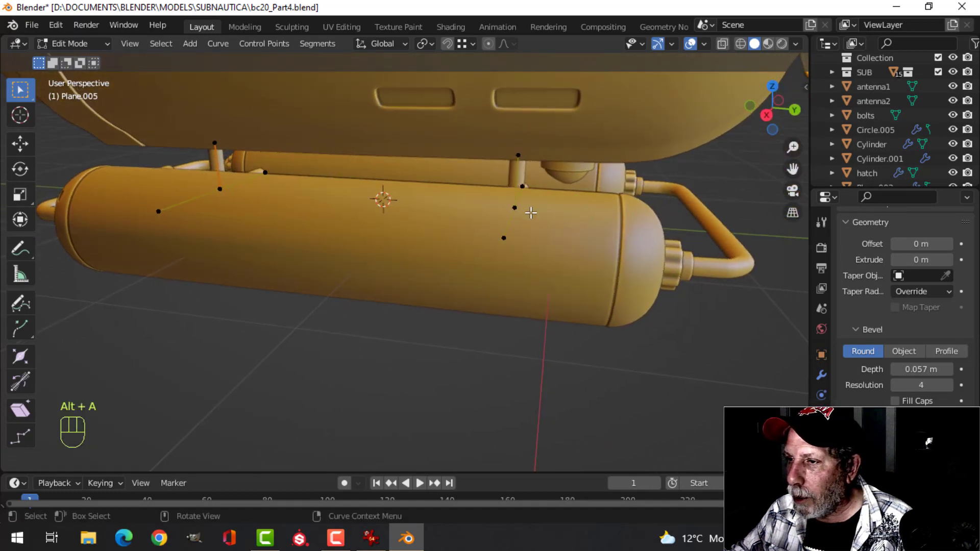
{"action": "middle_click_drag", "start_coordinate": [565, 208], "coordinate": [485, 226]}
{"action": "key", "text": "Tab"}
{"action": "key", "text": "alt+a"}
Add a mesh plane between the side tanks and scale it to 0.462 along the X axis.
{"action": "scroll", "coordinate": [475, 250], "scroll_direction": "up", "scroll_amount": 4}
{"action": "key", "text": "shift+a"}
{"action": "mouse_move", "coordinate": [466, 225]}
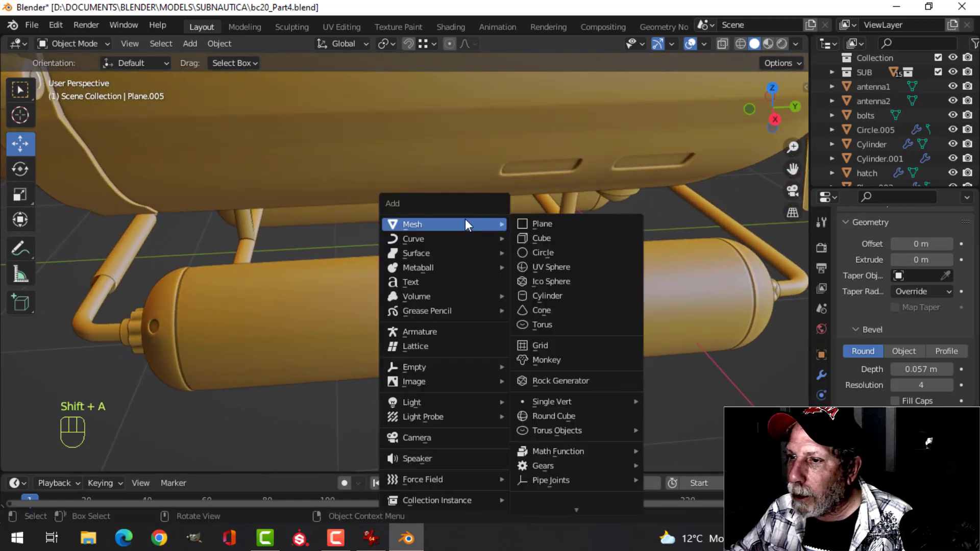
{"action": "left_click", "coordinate": [541, 224]}
{"action": "key", "text": "Tab"}
{"action": "middle_click_drag", "start_coordinate": [449, 239], "coordinate": [679, 211]}
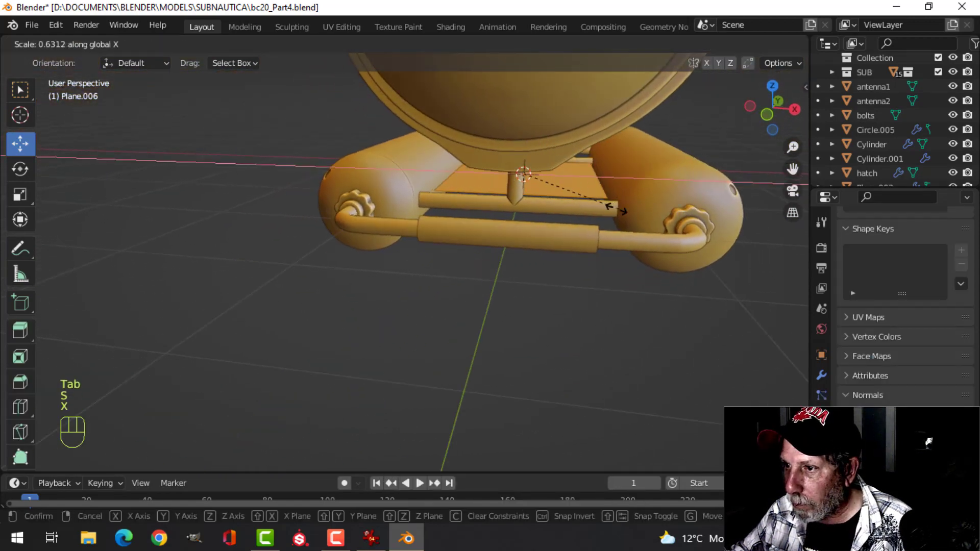
{"action": "left_click", "coordinate": [590, 206]}
{"action": "middle_click_drag", "start_coordinate": [589, 206], "coordinate": [450, 225]}
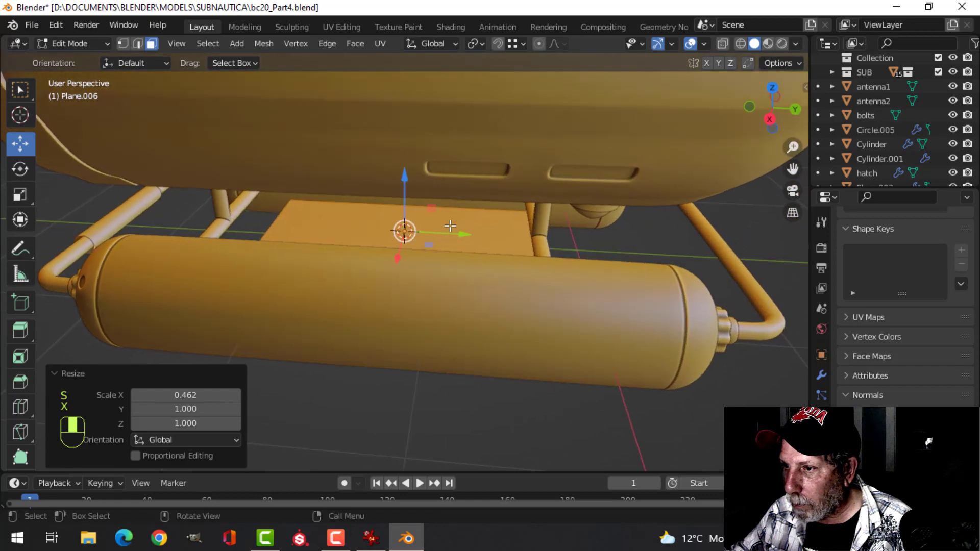
Move the plane's front edge along the Y axis until it reaches the front crossbar.
{"action": "left_click_drag", "start_coordinate": [474, 237], "coordinate": [449, 229]}
{"action": "key", "text": "alt+a"}
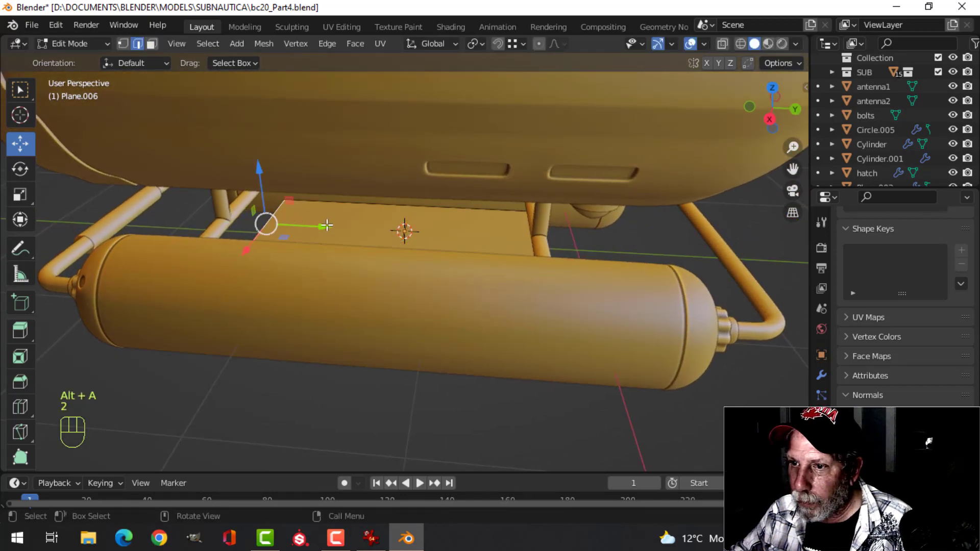
{"action": "mouse_move", "coordinate": [327, 225]}
{"action": "left_mouse_down"}
{"action": "mouse_move", "coordinate": [295, 231]}
{"action": "mouse_move", "coordinate": [329, 233]}
{"action": "left_mouse_up"}
{"action": "middle_click_drag", "start_coordinate": [329, 232], "coordinate": [407, 217]}
Scale the whole plane along the X axis to adjust its width between the side tanks.
{"action": "key", "text": "Tab"}
{"action": "key", "text": "Tab"}
{"action": "key", "text": "s"}
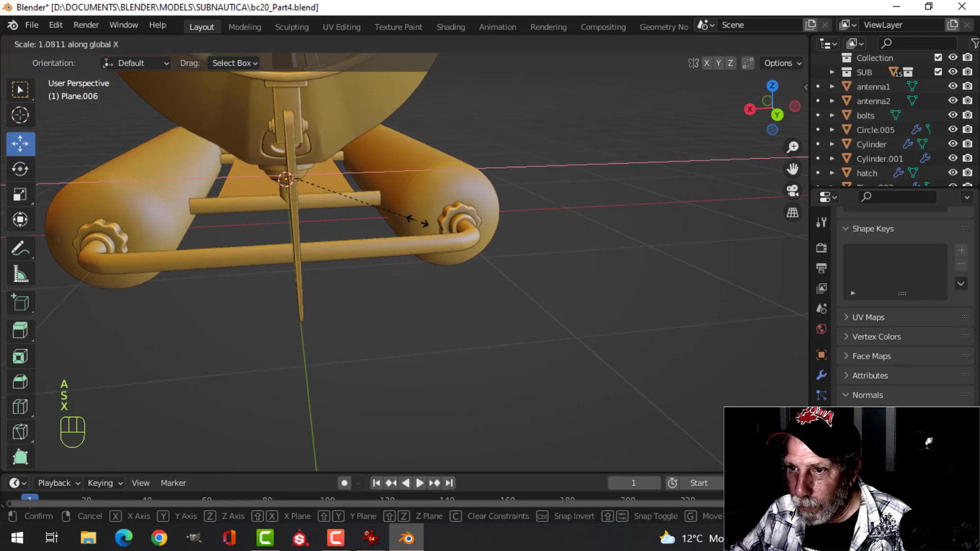
{"action": "left_click", "coordinate": [376, 219]}
{"action": "middle_click_drag", "start_coordinate": [376, 218], "coordinate": [415, 226]}
{"action": "key", "text": "Tab"}
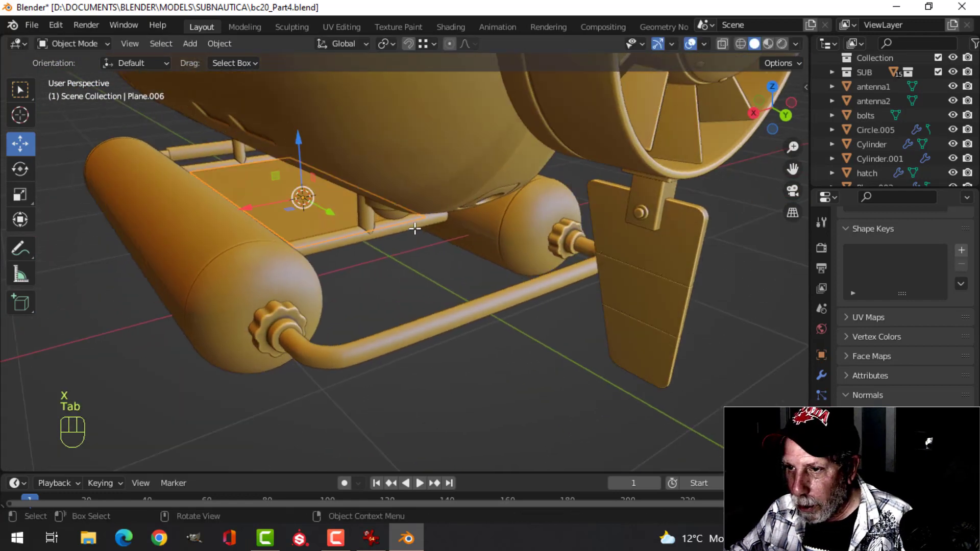
Isolate the plane in local view and add one centred loop cut across its length.
{"action": "key", "text": "KP_Divide"}
{"action": "key", "text": "Tab"}
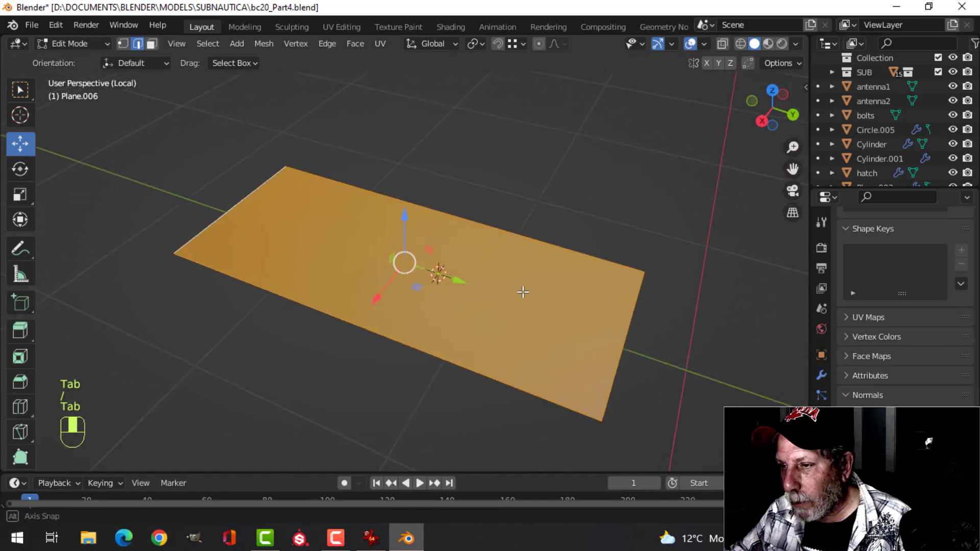
{"action": "left_click", "coordinate": [398, 317]}
{"action": "right_click", "coordinate": [398, 317]}
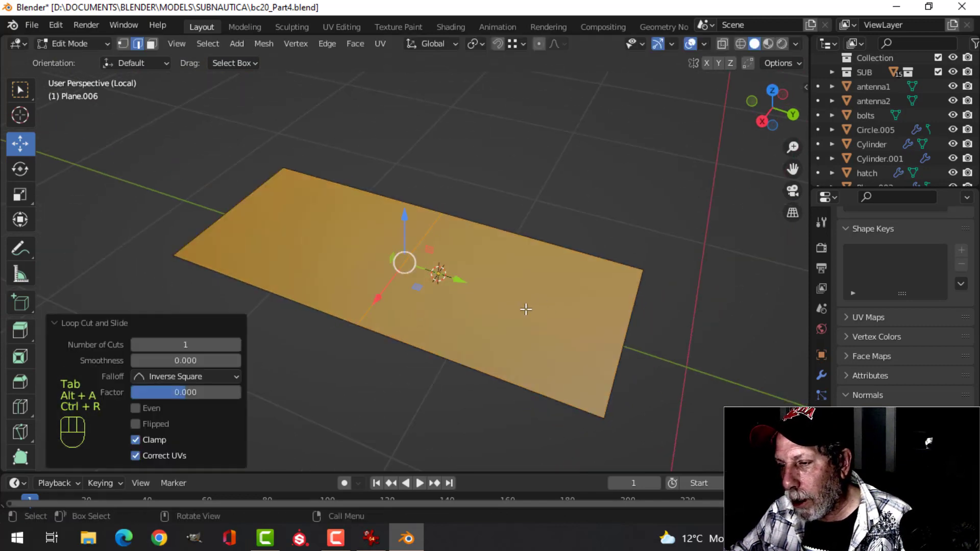
Subdivide the entire plane with the number of cuts set to 6.
{"action": "key", "text": "a"}
{"action": "right_click", "coordinate": [443, 236]}
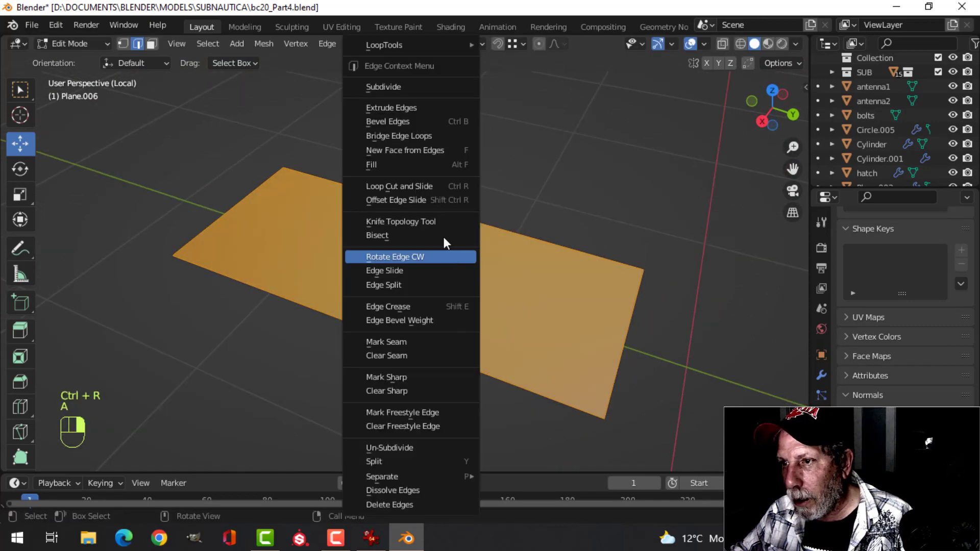
{"action": "left_click", "coordinate": [427, 83]}
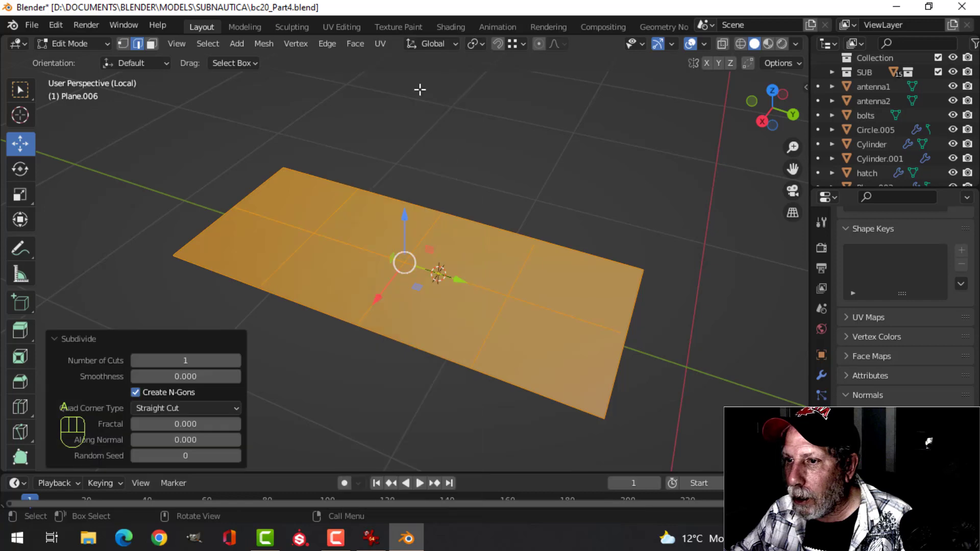
{"action": "left_click", "coordinate": [234, 359]}
{"action": "left_click", "coordinate": [234, 359]}
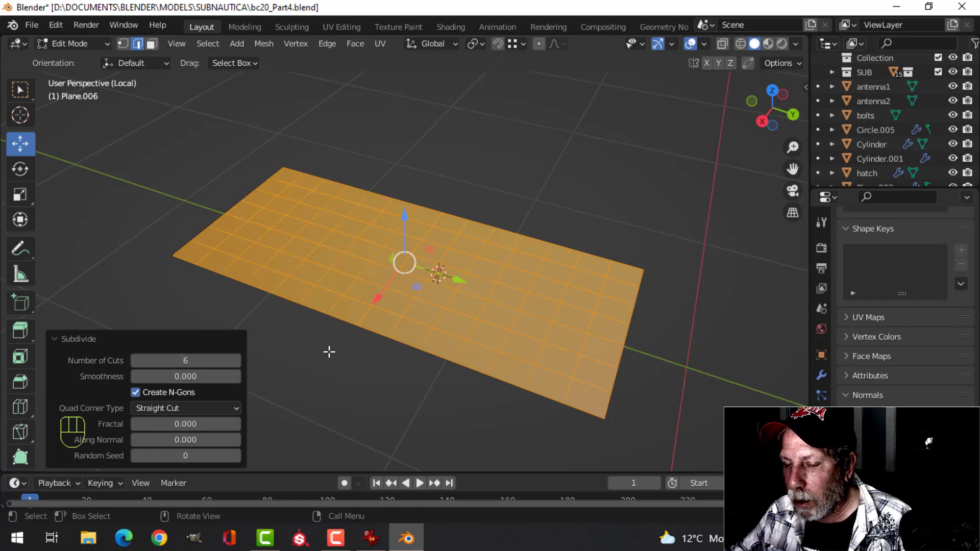
Add a Wireframe modifier to the subdivided plane and bring the rest of the submarine back into view.
{"action": "key", "text": "Tab"}
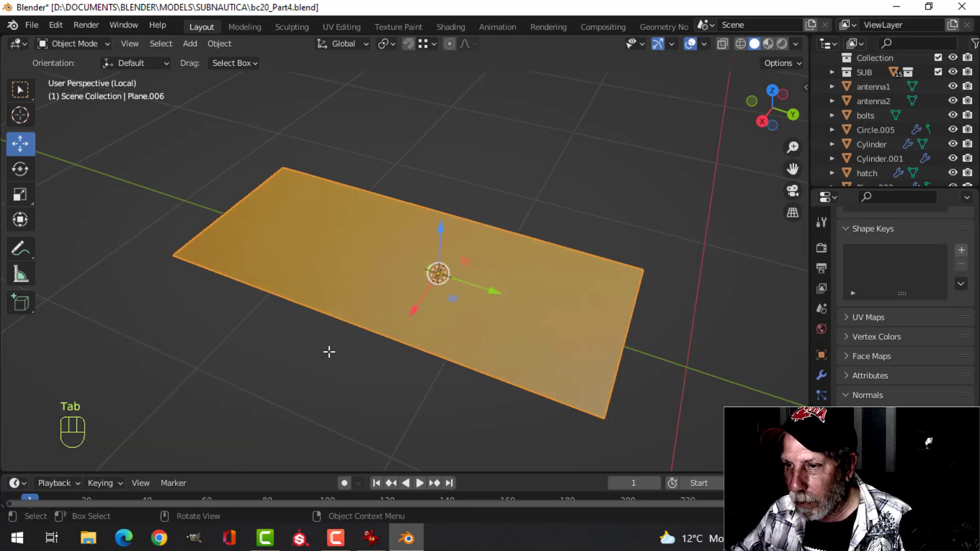
{"action": "left_click", "coordinate": [822, 376]}
{"action": "left_click", "coordinate": [896, 245]}
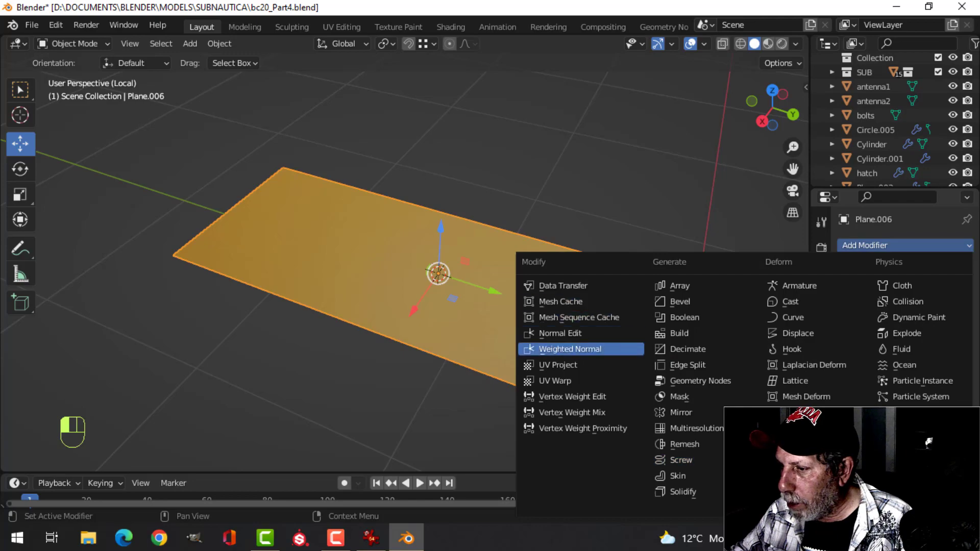
{"action": "scroll", "coordinate": [696, 486], "scroll_direction": "down", "scroll_amount": 4}
{"action": "left_click", "coordinate": [697, 504]}
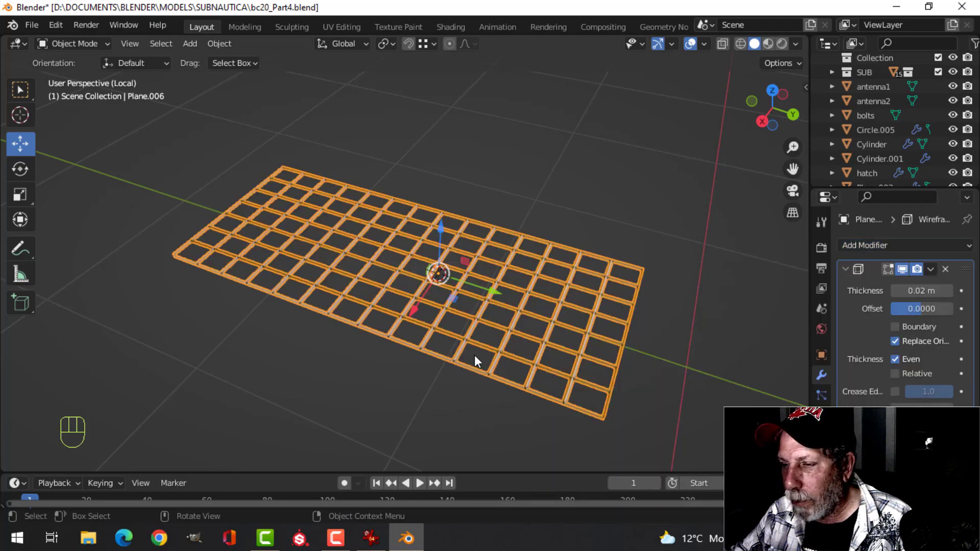
{"action": "middle_click_drag", "start_coordinate": [474, 355], "coordinate": [556, 345]}
{"action": "key", "text": "slash"}
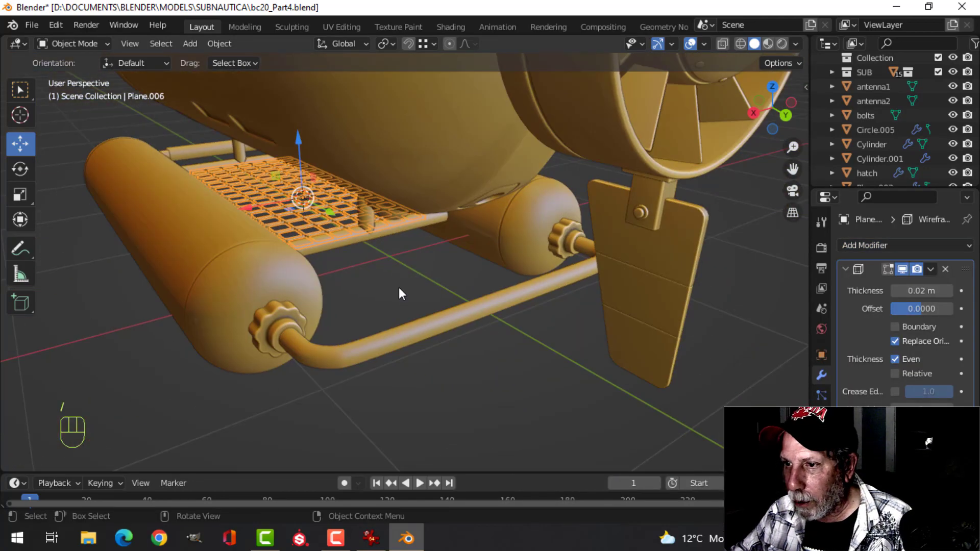
Refine the grating by subdividing its whole mesh once more with 1 cut.
{"action": "middle_click_drag", "start_coordinate": [399, 293], "coordinate": [450, 281]}
{"action": "scroll", "coordinate": [528, 272], "scroll_direction": "up", "scroll_amount": 5}
{"action": "key", "text": "alt+a"}
{"action": "left_click", "coordinate": [470, 255]}
{"action": "scroll", "coordinate": [513, 265], "scroll_direction": "up", "scroll_amount": 4}
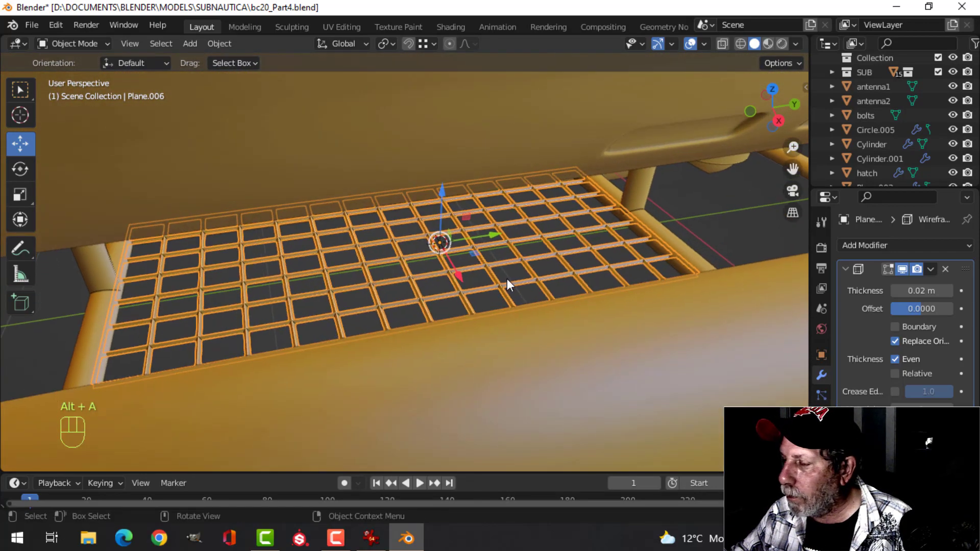
{"action": "key", "text": "Tab"}
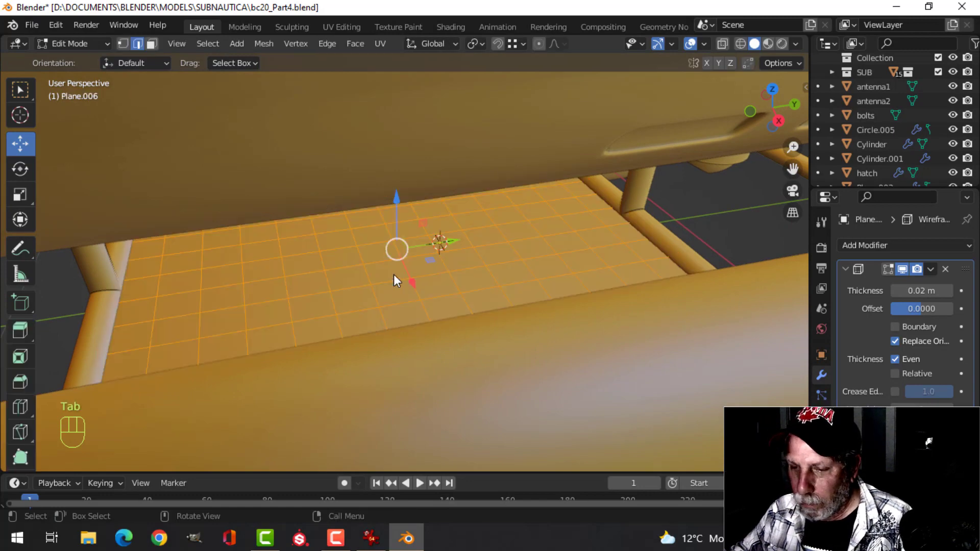
{"action": "right_click", "coordinate": [394, 274]}
{"action": "left_click", "coordinate": [355, 87]}
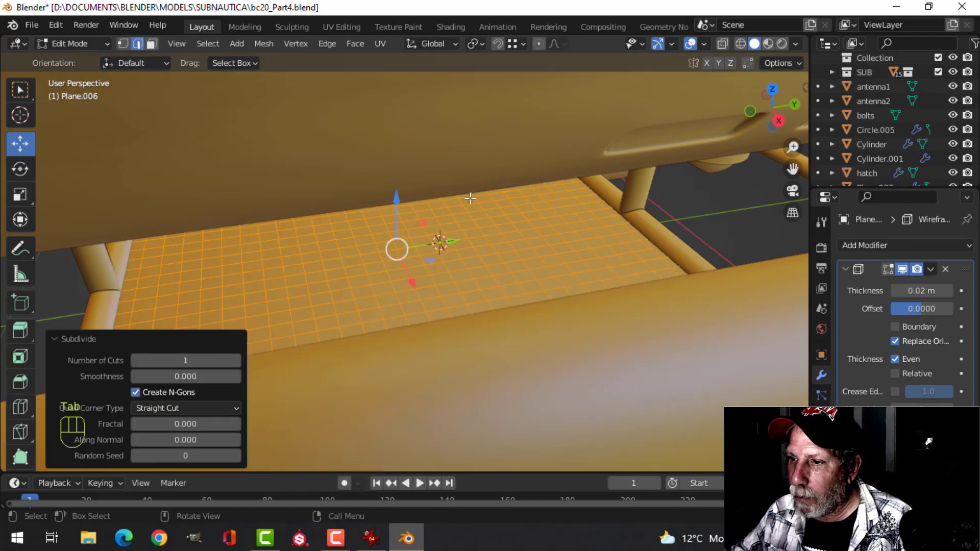
{"action": "key", "text": "Tab"}
{"action": "key", "text": "alt+a"}
Add a Bevel modifier to the grating after its Wireframe modifier.
{"action": "middle_click_drag", "start_coordinate": [390, 260], "coordinate": [474, 214]}
{"action": "scroll", "coordinate": [498, 248], "scroll_direction": "up", "scroll_amount": 3}
{"action": "scroll", "coordinate": [457, 216], "scroll_direction": "down", "scroll_amount": 4}
{"action": "left_click", "coordinate": [474, 214]}
{"action": "left_click", "coordinate": [843, 269]}
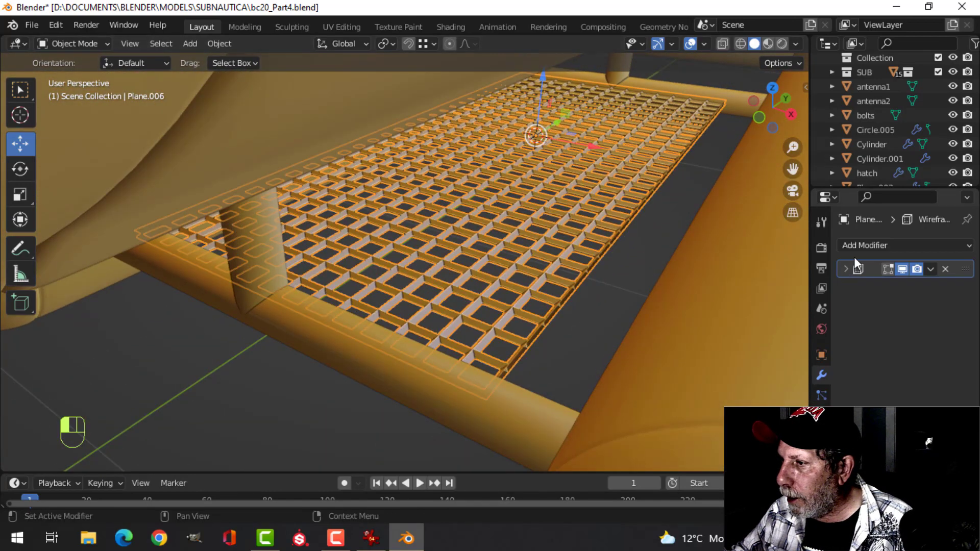
{"action": "left_click", "coordinate": [862, 245]}
{"action": "left_click", "coordinate": [688, 301]}
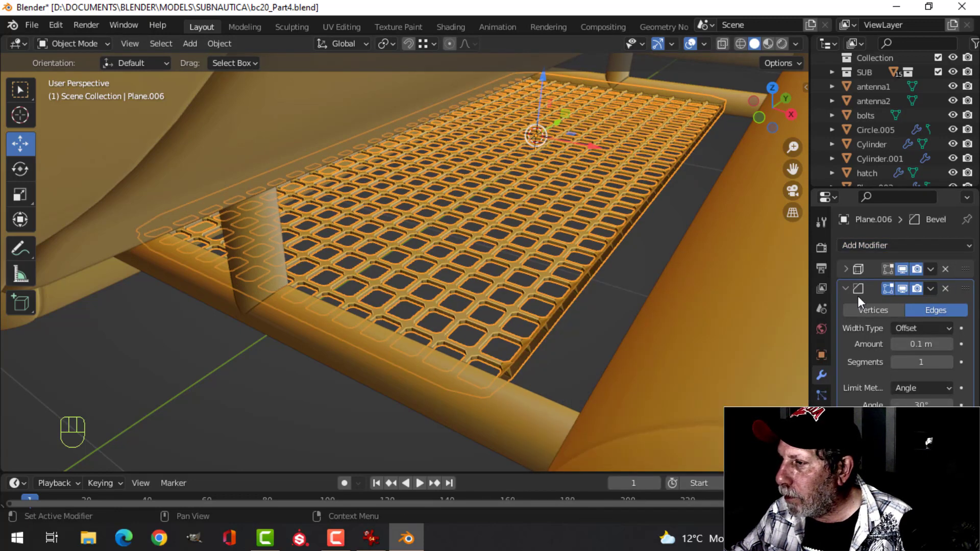
Enable the Boundary option in the grating's Wireframe modifier.
{"action": "left_click", "coordinate": [846, 269]}
{"action": "left_click", "coordinate": [898, 327]}
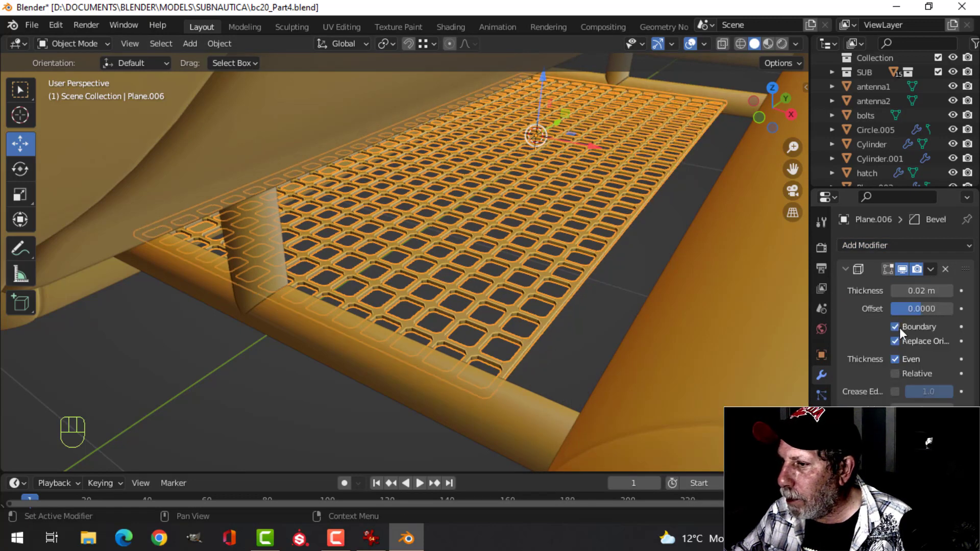
{"action": "key", "text": "alt+a"}
{"action": "middle_click_drag", "start_coordinate": [537, 318], "coordinate": [439, 307]}
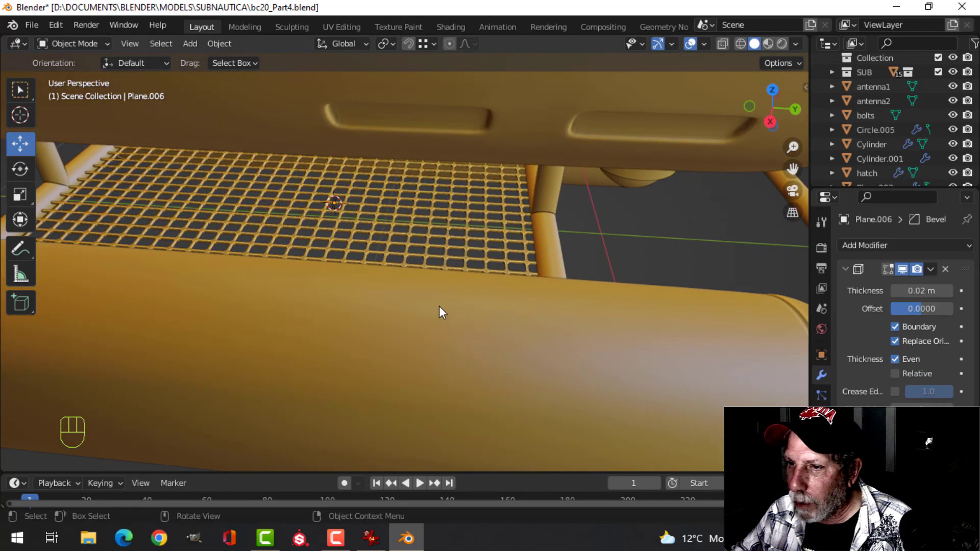
Nudge the grating slightly along the negative Y axis between the crossbars and deselect it.
{"action": "left_click", "coordinate": [438, 249]}
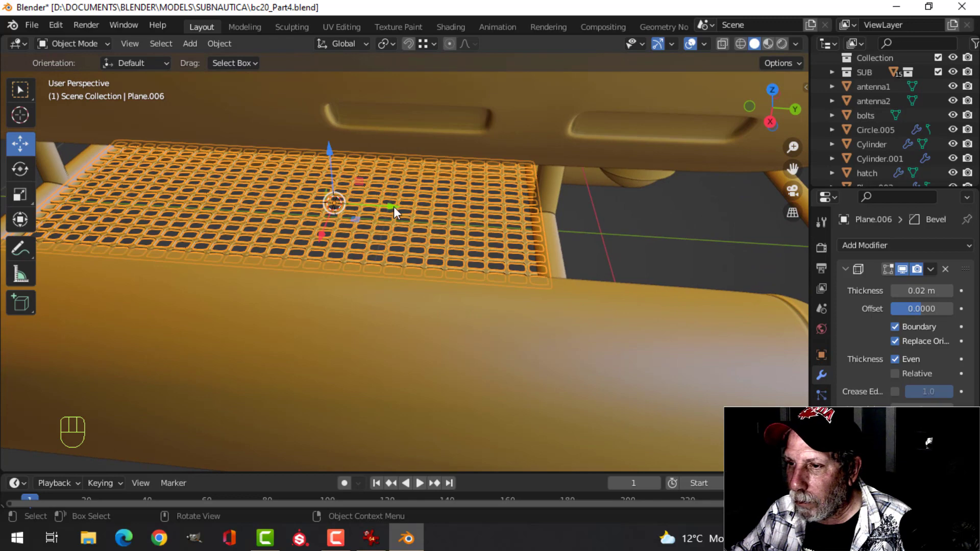
{"action": "left_click_drag", "start_coordinate": [392, 206], "coordinate": [388, 210]}
{"action": "key", "text": "alt+a"}
{"action": "middle_click_drag", "start_coordinate": [490, 228], "coordinate": [274, 322]}
{"action": "scroll", "coordinate": [306, 297], "scroll_direction": "up", "scroll_amount": 3}
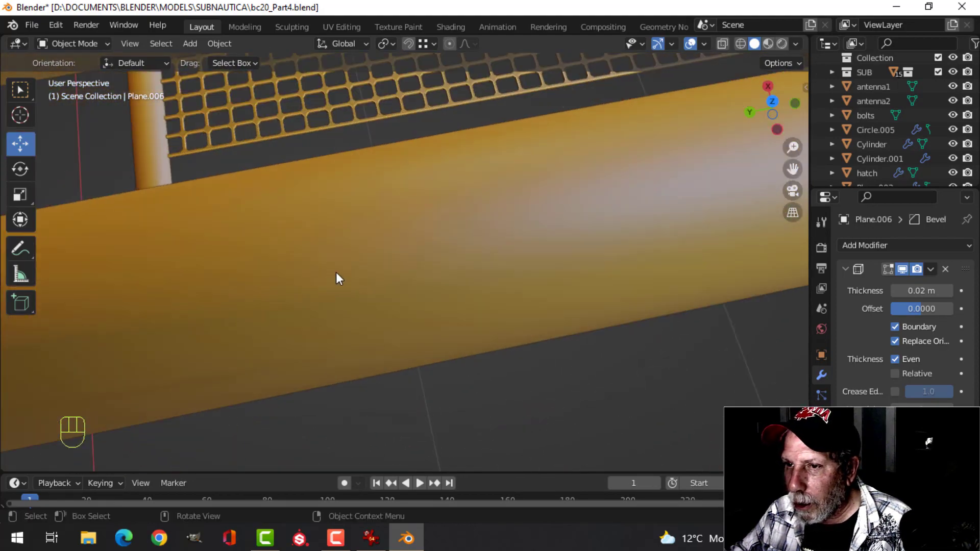
Move the dome light beneath the hull forward about 0.7 m along the negative Y axis and deselect it.
{"action": "scroll", "coordinate": [336, 273], "scroll_direction": "down", "scroll_amount": 3}
{"action": "middle_click_drag", "start_coordinate": [339, 277], "coordinate": [377, 284]}
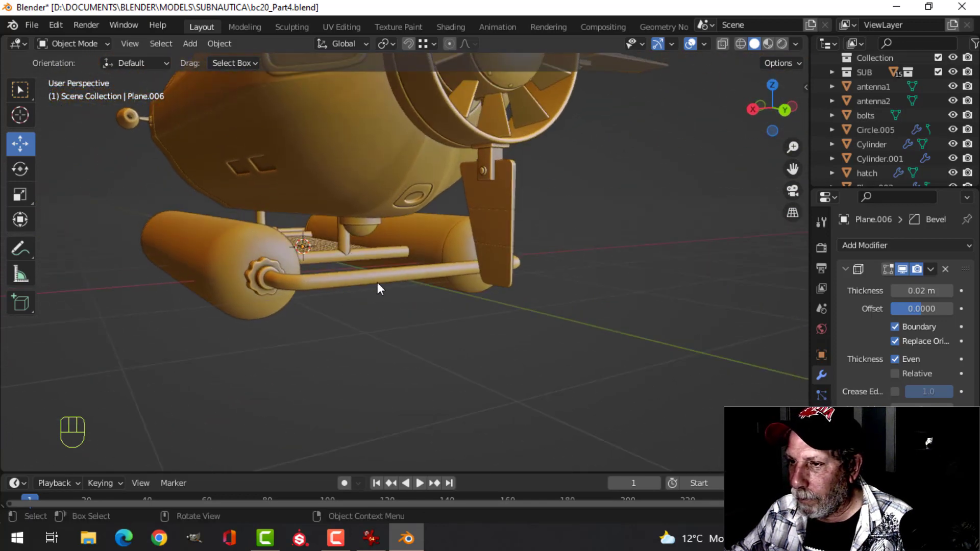
{"action": "left_click", "coordinate": [368, 233]}
{"action": "scroll", "coordinate": [365, 240], "scroll_direction": "up", "scroll_amount": 5}
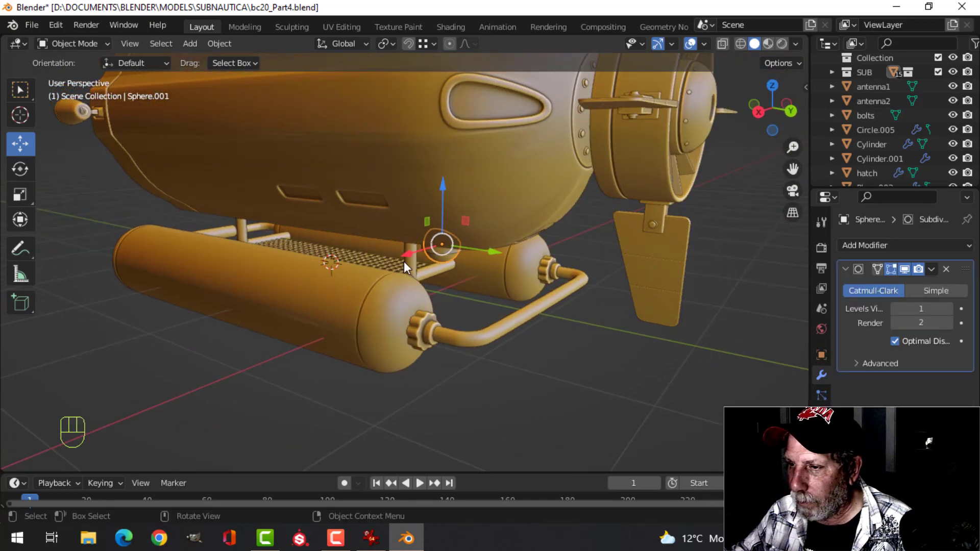
{"action": "middle_click_drag", "start_coordinate": [491, 262], "coordinate": [535, 265], "text": "shift"}
{"action": "scroll", "coordinate": [455, 255], "scroll_direction": "down", "scroll_amount": 4}
{"action": "left_click_drag", "start_coordinate": [559, 243], "coordinate": [538, 241]}
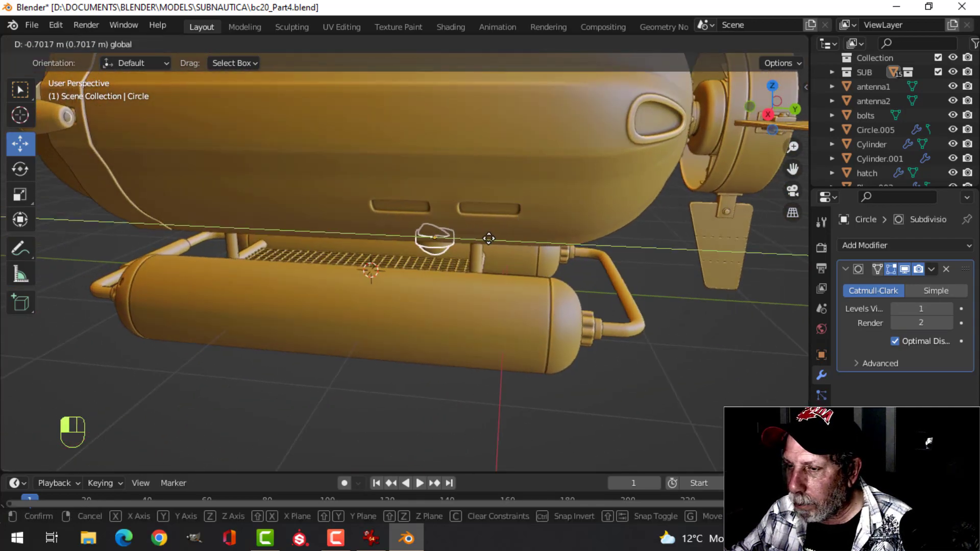
{"action": "left_click", "coordinate": [489, 238]}
{"action": "key", "text": "alt+a"}
Move the dome light farther forward along negative Y to beneath the front hull ring, with a final shift of about 0.87 m.
{"action": "middle_click_drag", "start_coordinate": [546, 268], "coordinate": [292, 305]}
{"action": "scroll", "coordinate": [307, 291], "scroll_direction": "up", "scroll_amount": 3}
{"action": "middle_click_drag", "start_coordinate": [316, 273], "coordinate": [515, 367], "text": "shift"}
{"action": "middle_click_drag", "start_coordinate": [514, 368], "coordinate": [486, 329]}
{"action": "scroll", "coordinate": [486, 330], "scroll_direction": "down", "scroll_amount": 3}
{"action": "middle_click_drag", "start_coordinate": [572, 327], "coordinate": [453, 376], "text": "shift"}
{"action": "scroll", "coordinate": [562, 372], "scroll_direction": "up", "scroll_amount": 4}
{"action": "middle_click_drag", "start_coordinate": [592, 367], "coordinate": [606, 343]}
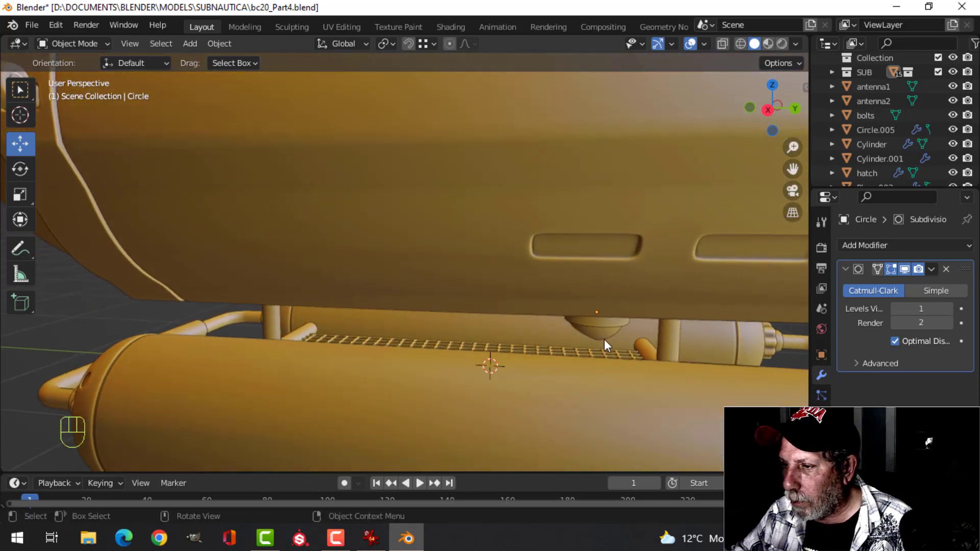
{"action": "left_click", "coordinate": [604, 339]}
{"action": "left_click_drag", "start_coordinate": [662, 314], "coordinate": [364, 315]}
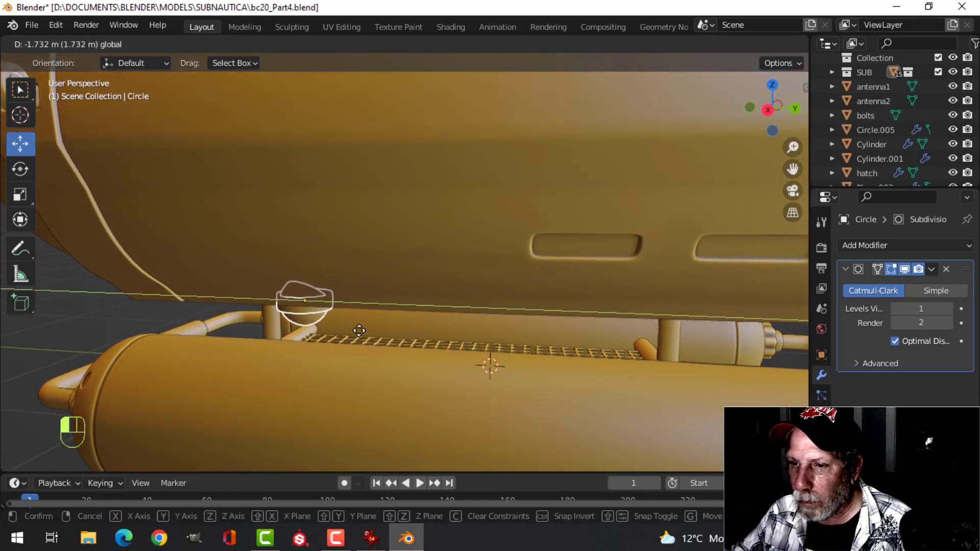
{"action": "middle_click_drag", "start_coordinate": [435, 329], "coordinate": [684, 305], "text": "shift"}
{"action": "left_click_drag", "start_coordinate": [658, 298], "coordinate": [503, 297]}
{"action": "scroll", "coordinate": [516, 255], "scroll_direction": "down", "scroll_amount": 3}
{"action": "mouse_move", "coordinate": [532, 209]}
{"action": "middle_mouse_down"}
{"action": "mouse_move", "coordinate": [558, 281]}
{"action": "mouse_move", "coordinate": [511, 129]}
{"action": "mouse_move", "coordinate": [540, 201]}
{"action": "middle_mouse_up"}
{"action": "scroll", "coordinate": [521, 242], "scroll_direction": "up", "scroll_amount": 5}
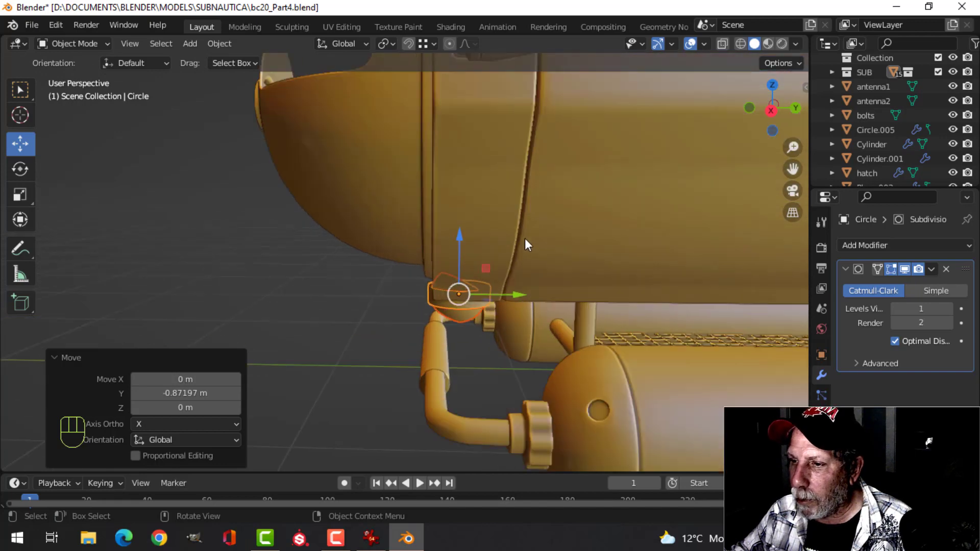
Shift the dome light back to just behind the front hull seam, fine-tune its position, and deselect it.
{"action": "middle_click_drag", "start_coordinate": [524, 238], "coordinate": [468, 286]}
{"action": "left_click_drag", "start_coordinate": [467, 286], "coordinate": [544, 282]}
{"action": "middle_click_drag", "start_coordinate": [602, 273], "coordinate": [713, 155]}
{"action": "key", "text": "alt+a"}
{"action": "scroll", "coordinate": [571, 267], "scroll_direction": "up", "scroll_amount": 4}
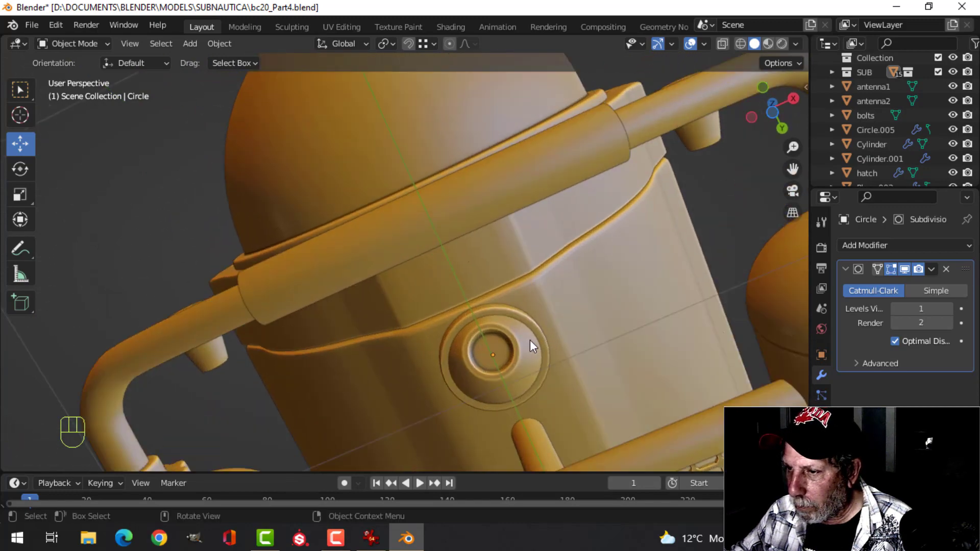
{"action": "left_click", "coordinate": [522, 347], "text": "shift"}
{"action": "left_click_drag", "start_coordinate": [517, 404], "coordinate": [525, 413]}
{"action": "key", "text": "alt+a"}
Move the rear crossbar and its attached post about 0.29 m along the positive Y axis within the support curve.
{"action": "middle_click_drag", "start_coordinate": [628, 337], "coordinate": [536, 357]}
{"action": "scroll", "coordinate": [526, 398], "scroll_direction": "down", "scroll_amount": 4}
{"action": "middle_click_drag", "start_coordinate": [536, 357], "coordinate": [491, 269], "text": "shift"}
{"action": "scroll", "coordinate": [593, 302], "scroll_direction": "down", "scroll_amount": 4}
{"action": "scroll", "coordinate": [525, 228], "scroll_direction": "up", "scroll_amount": 3}
{"action": "key", "text": "Tab"}
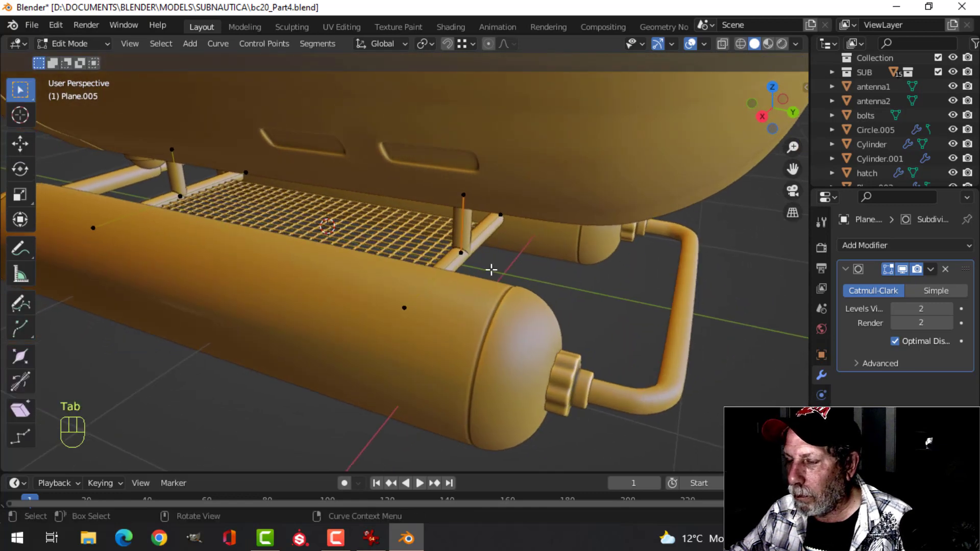
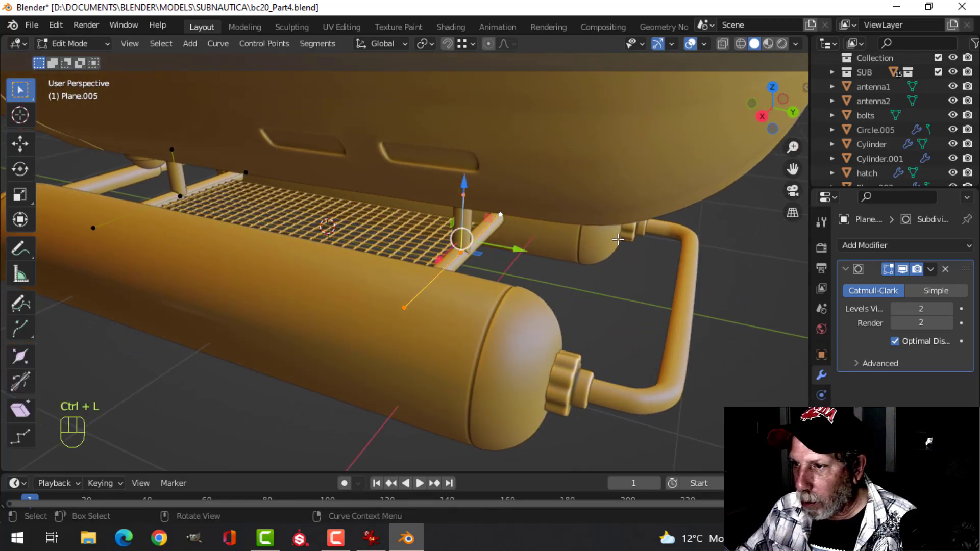
{"action": "left_click_drag", "start_coordinate": [521, 254], "coordinate": [564, 279]}
{"action": "scroll", "coordinate": [398, 315], "scroll_direction": "down", "scroll_amount": 5}
{"action": "middle_click_drag", "start_coordinate": [398, 315], "coordinate": [494, 299]}
{"action": "key", "text": "KP_3"}
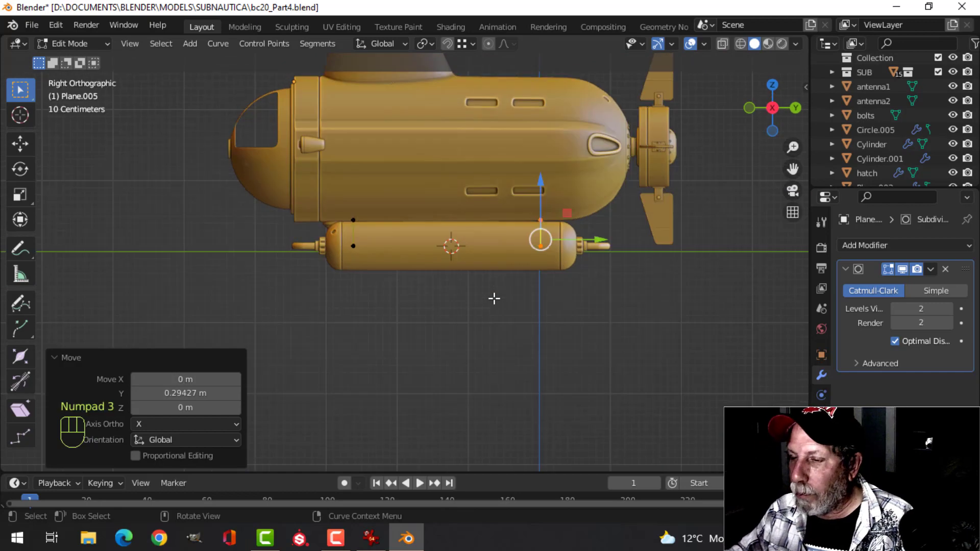
{"action": "middle_click_drag", "start_coordinate": [556, 286], "coordinate": [449, 362], "text": "shift"}
{"action": "middle_click_drag", "start_coordinate": [543, 348], "coordinate": [525, 389]}
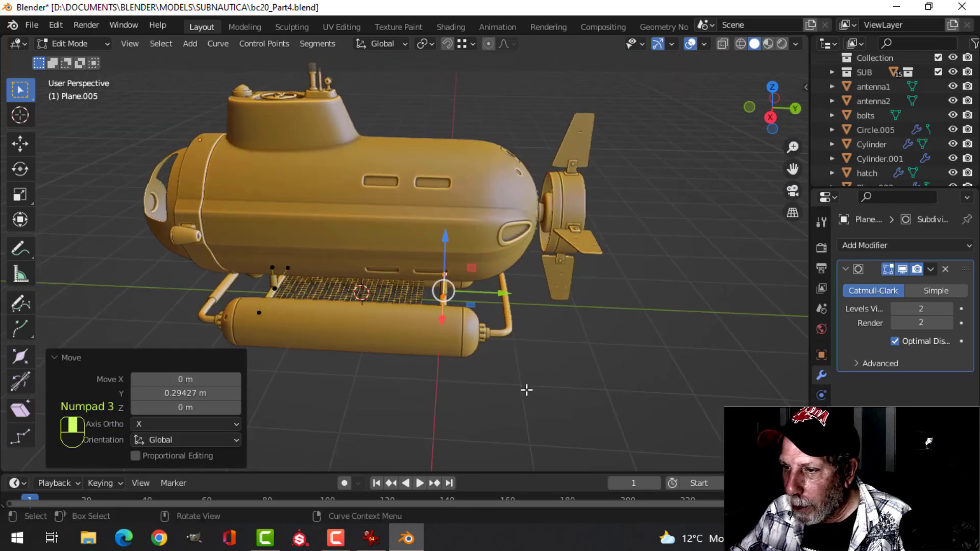
{"action": "scroll", "coordinate": [512, 325], "scroll_direction": "up", "scroll_amount": 2}
{"action": "key", "text": "alt+a"}
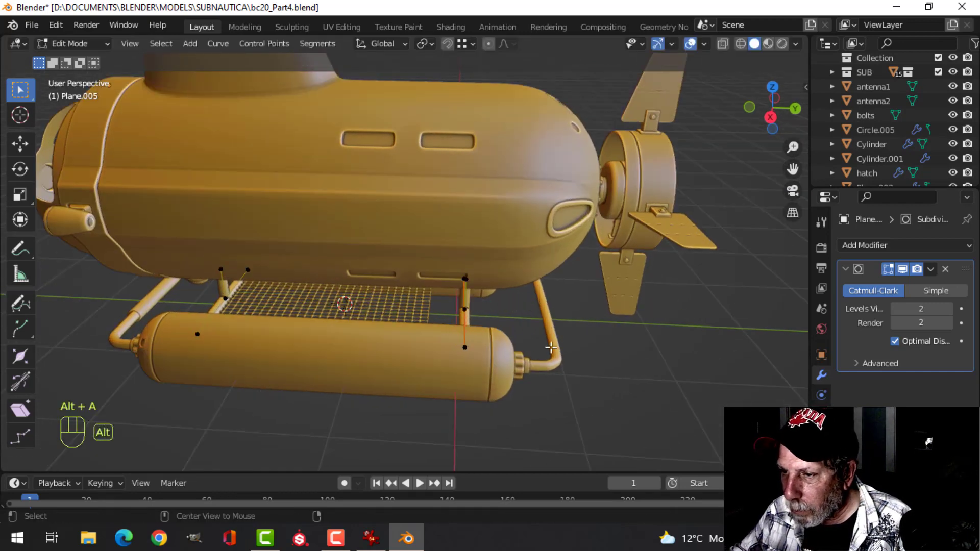
Move the whole grating mesh about 0.16 m along the positive Y axis towards the rear crossbar.
{"action": "key", "text": "Tab"}
{"action": "left_click", "coordinate": [429, 305]}
{"action": "key", "text": "Tab"}
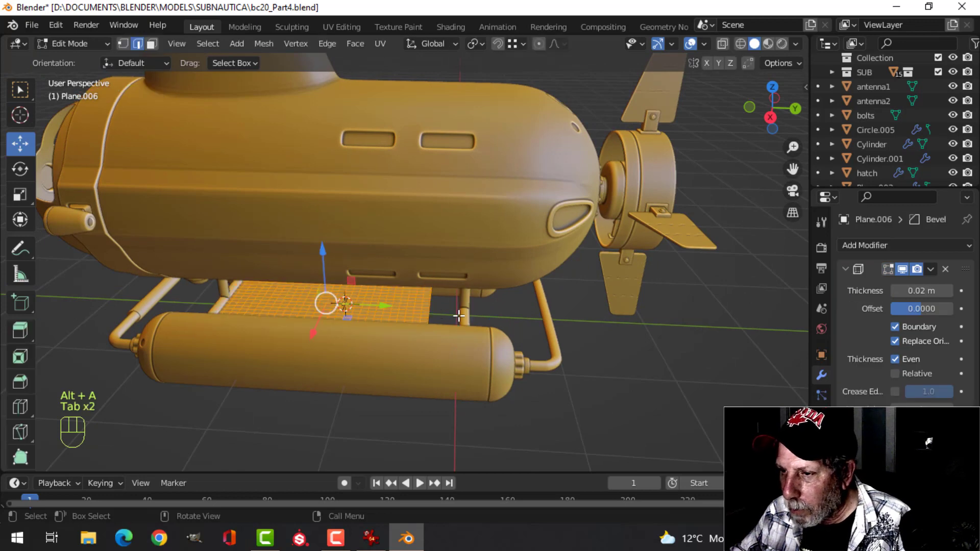
{"action": "key", "text": "alt+a"}
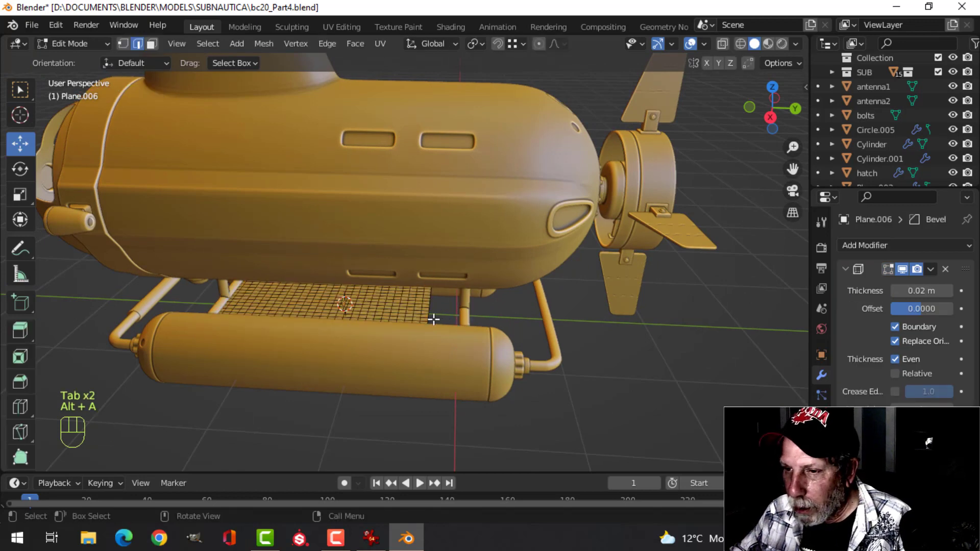
{"action": "key", "text": "a"}
{"action": "left_click_drag", "start_coordinate": [392, 312], "coordinate": [402, 308]}
{"action": "scroll", "coordinate": [450, 314], "scroll_direction": "up", "scroll_amount": 5}
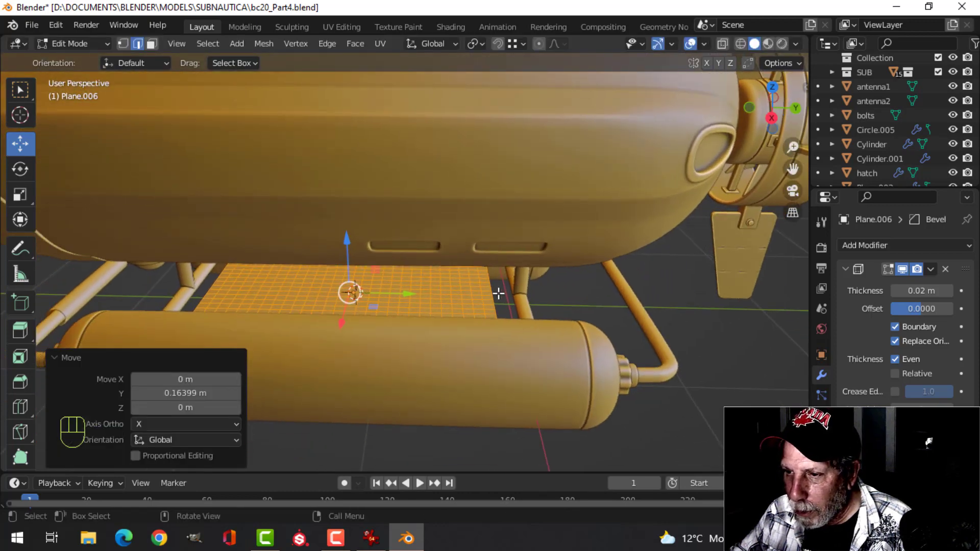
Scale the grating mesh along Y by about 1.11 to span the crossbars, and deselect it.
{"action": "middle_click_drag", "start_coordinate": [498, 293], "coordinate": [475, 296]}
{"action": "key", "text": "s"}
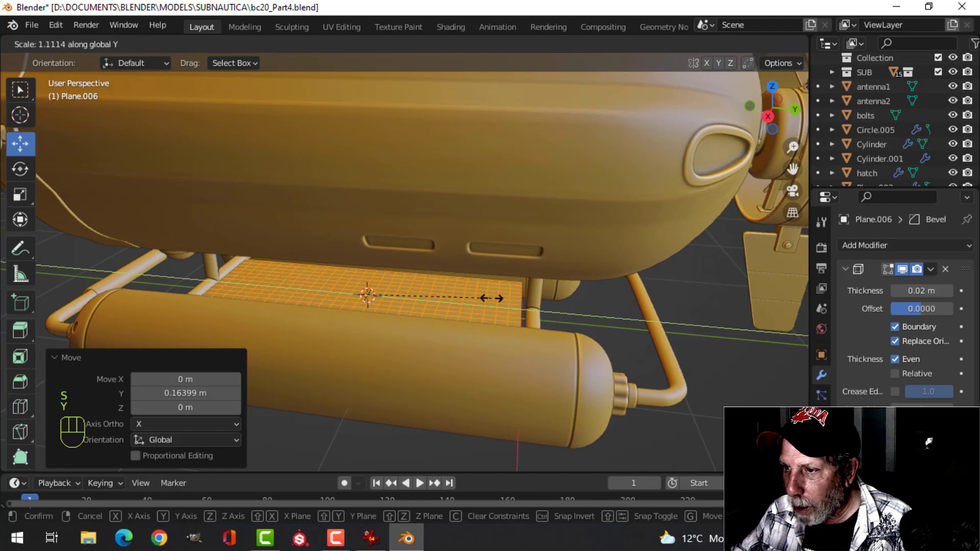
{"action": "left_click", "coordinate": [497, 301]}
{"action": "key", "text": "Tab"}
{"action": "key", "text": "alt+a"}
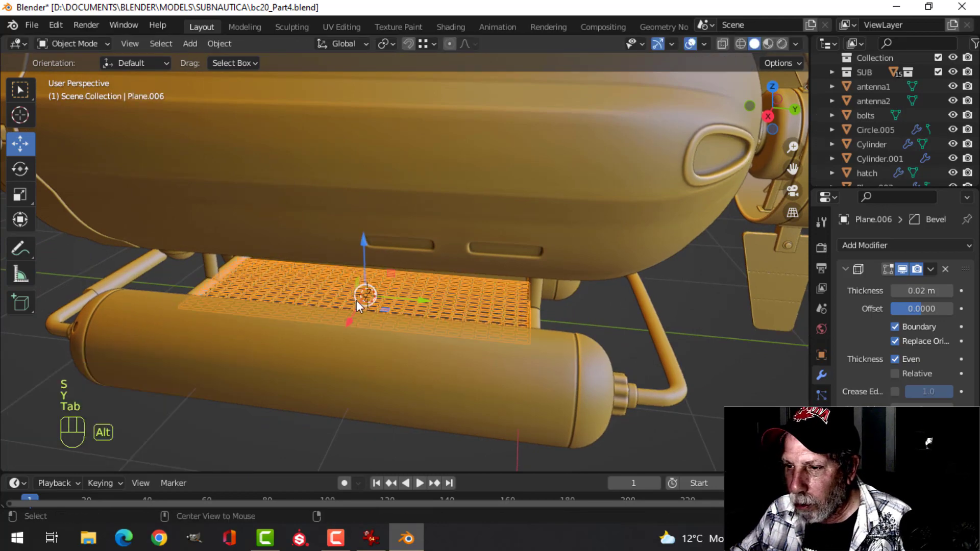
Nudge the grating object about 0.03 m along the positive Y axis between the crossbars and deselect it.
{"action": "middle_click_drag", "start_coordinate": [356, 300], "coordinate": [421, 328]}
{"action": "scroll", "coordinate": [326, 315], "scroll_direction": "up", "scroll_amount": 3}
{"action": "middle_click_drag", "start_coordinate": [317, 314], "coordinate": [447, 292], "text": "shift"}
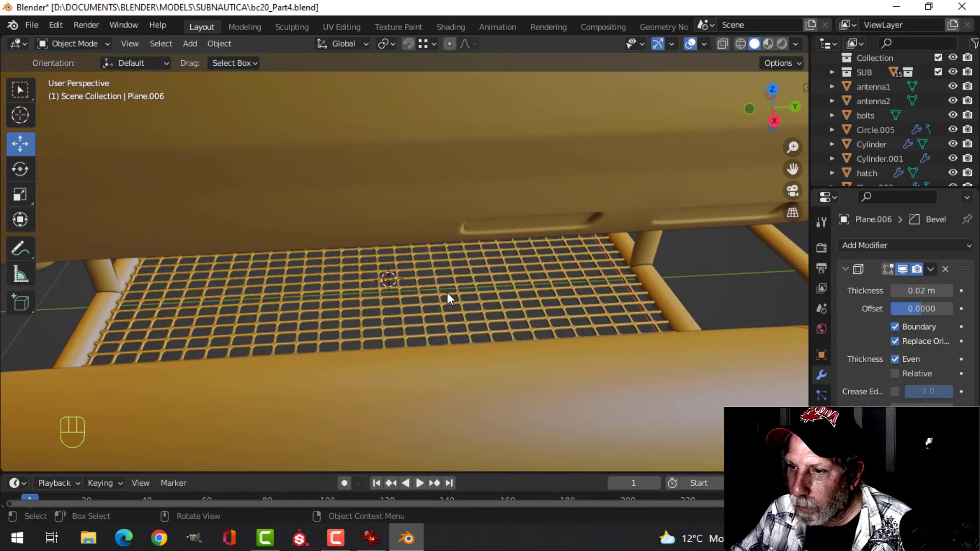
{"action": "left_click", "coordinate": [437, 289]}
{"action": "left_click_drag", "start_coordinate": [438, 276], "coordinate": [451, 280]}
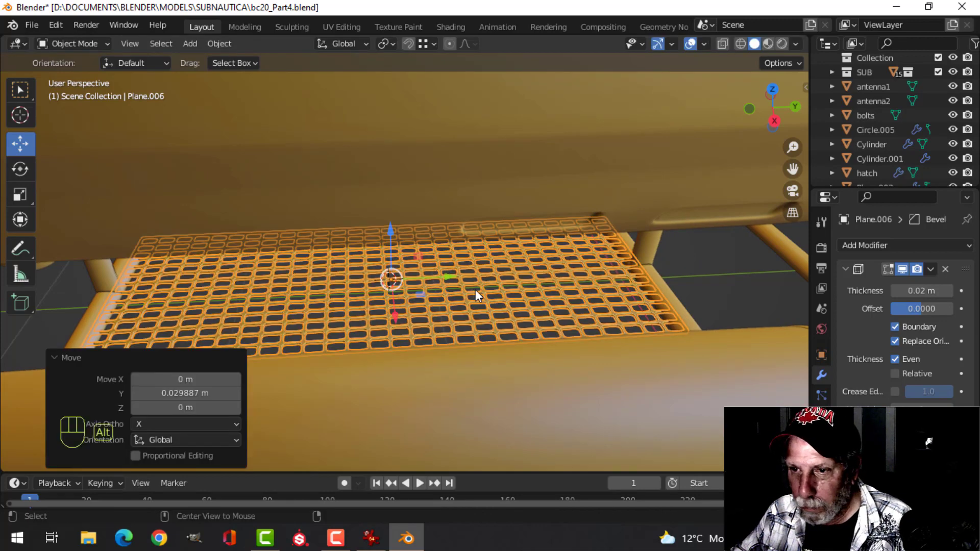
{"action": "key", "text": "alt+a"}
Check the skid frame against the whole submarine and save the file.
{"action": "middle_click_drag", "start_coordinate": [475, 289], "coordinate": [560, 274]}
{"action": "scroll", "coordinate": [559, 274], "scroll_direction": "down", "scroll_amount": 5}
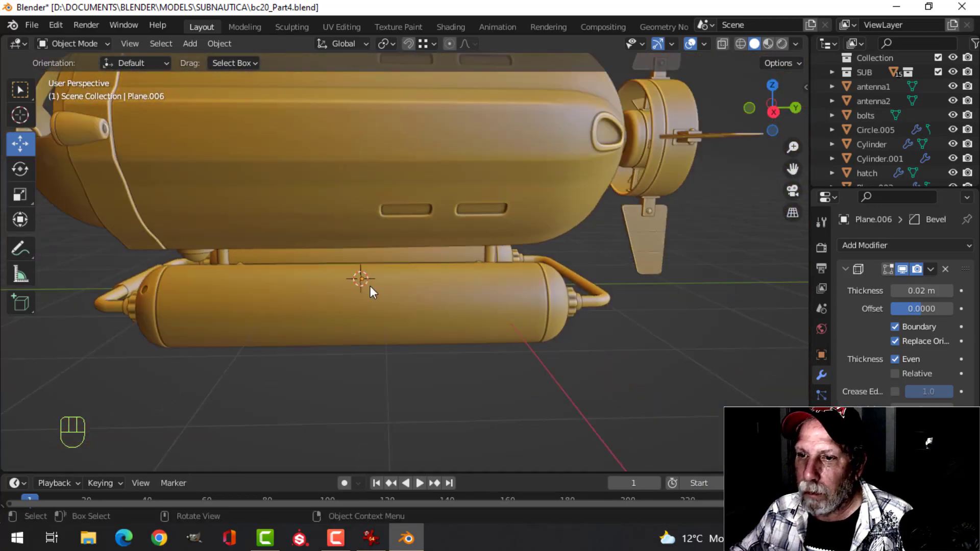
{"action": "mouse_move", "coordinate": [370, 286]}
{"action": "middle_mouse_down", "text": "shift"}
{"action": "mouse_move", "coordinate": [465, 284]}
{"action": "mouse_move", "coordinate": [280, 280]}
{"action": "mouse_move", "coordinate": [357, 284]}
{"action": "middle_mouse_up", "text": "shift"}
{"action": "scroll", "coordinate": [358, 285], "scroll_direction": "down", "scroll_amount": 4}
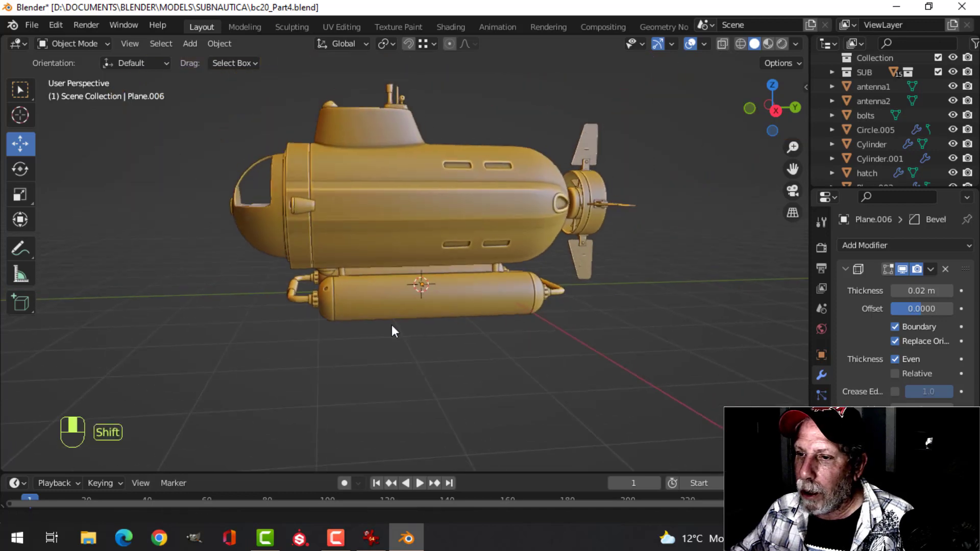
{"action": "middle_click_drag", "start_coordinate": [391, 324], "coordinate": [467, 281]}
{"action": "scroll", "coordinate": [452, 324], "scroll_direction": "up", "scroll_amount": 3}
{"action": "key", "text": "ctrl+s"}
Set the curve resolution of the sleeve around the front skid pipe to 3.
{"action": "scroll", "coordinate": [434, 313], "scroll_direction": "down", "scroll_amount": 3}
{"action": "scroll", "coordinate": [371, 361], "scroll_direction": "up", "scroll_amount": 2}
{"action": "middle_click_drag", "start_coordinate": [467, 280], "coordinate": [480, 288]}
{"action": "scroll", "coordinate": [250, 349], "scroll_direction": "up", "scroll_amount": 2}
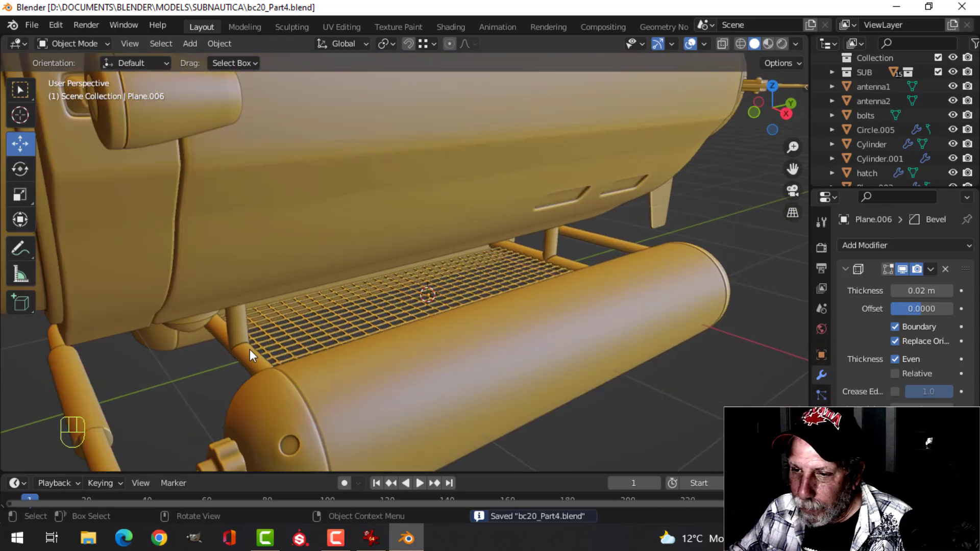
{"action": "middle_click_drag", "start_coordinate": [229, 350], "coordinate": [290, 296], "text": "shift"}
{"action": "left_click", "coordinate": [206, 310]}
{"action": "middle_click_drag", "start_coordinate": [260, 326], "coordinate": [317, 301]}
{"action": "left_click", "coordinate": [821, 436]}
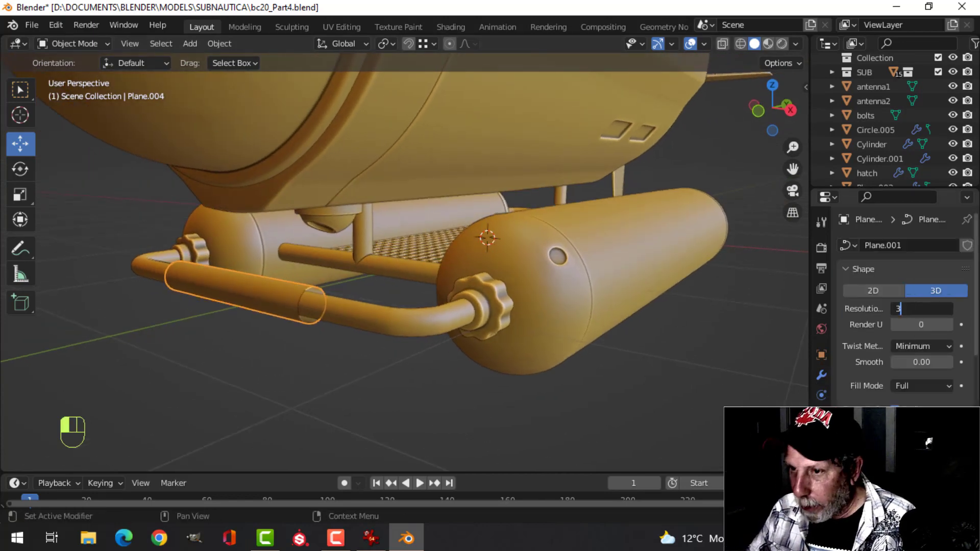
Convert the front pipe sleeve from a curve to a mesh.
{"action": "right_click", "coordinate": [240, 289]}
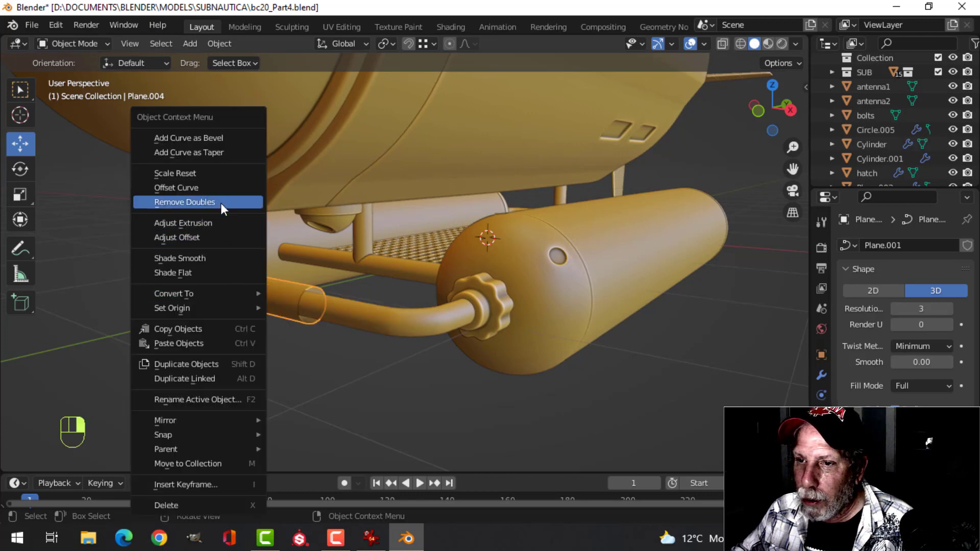
{"action": "mouse_move", "coordinate": [207, 288]}
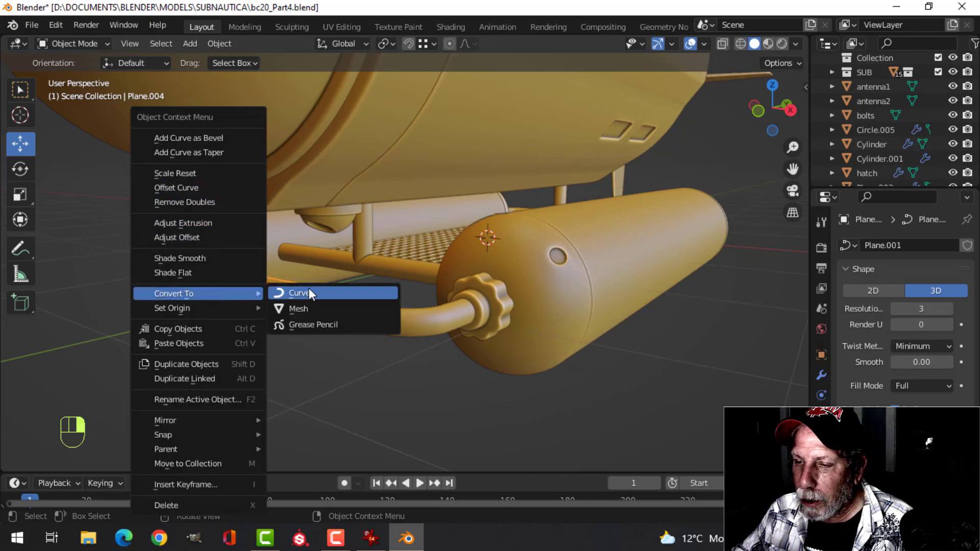
{"action": "left_click", "coordinate": [314, 306]}
Extrude the edge loop at one open end of the front sleeve and scale it inward to meet the pipe.
{"action": "key", "text": "Tab"}
{"action": "scroll", "coordinate": [371, 327], "scroll_direction": "up", "scroll_amount": 3}
{"action": "middle_click_drag", "start_coordinate": [373, 325], "coordinate": [396, 312], "text": "shift"}
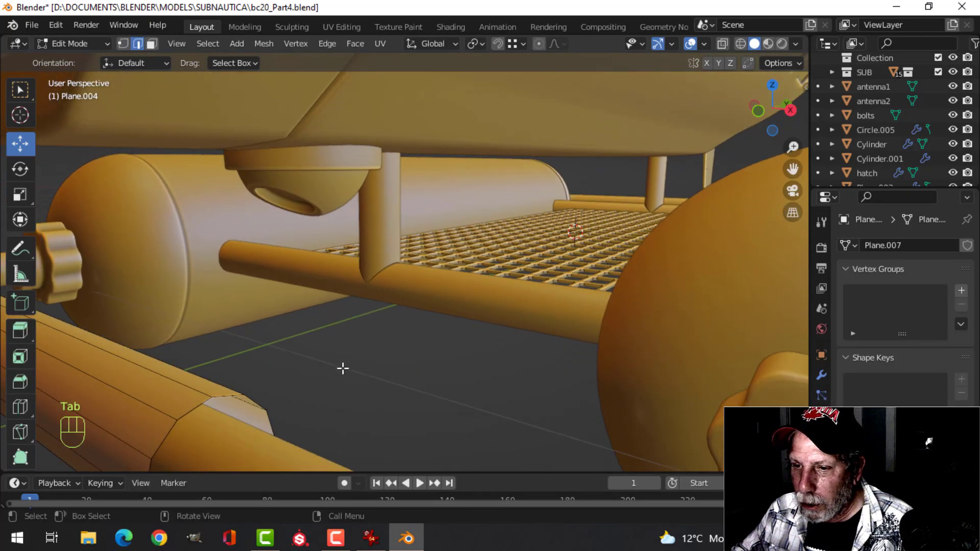
{"action": "scroll", "coordinate": [342, 367], "scroll_direction": "down", "scroll_amount": 1}
{"action": "key", "text": "alt+a"}
{"action": "left_click", "coordinate": [289, 345], "text": "alt+shift"}
{"action": "key", "text": "e"}
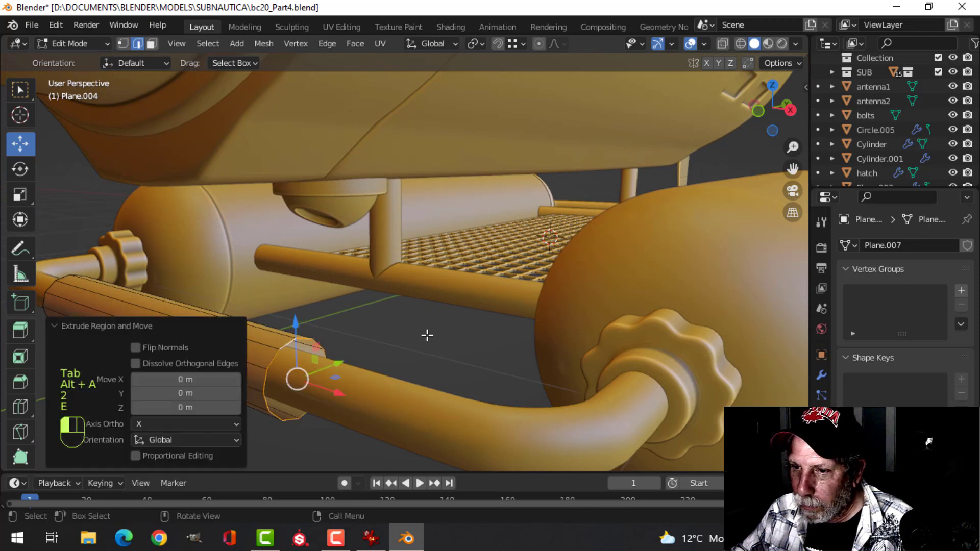
{"action": "key", "text": "s"}
{"action": "left_click", "coordinate": [361, 353]}
Close the sleeve's opposite end by extruding its edge loop and scaling it inward around the pipe.
{"action": "middle_click_drag", "start_coordinate": [361, 354], "coordinate": [582, 356]}
{"action": "key", "text": "alt+a"}
{"action": "key", "text": "e"}
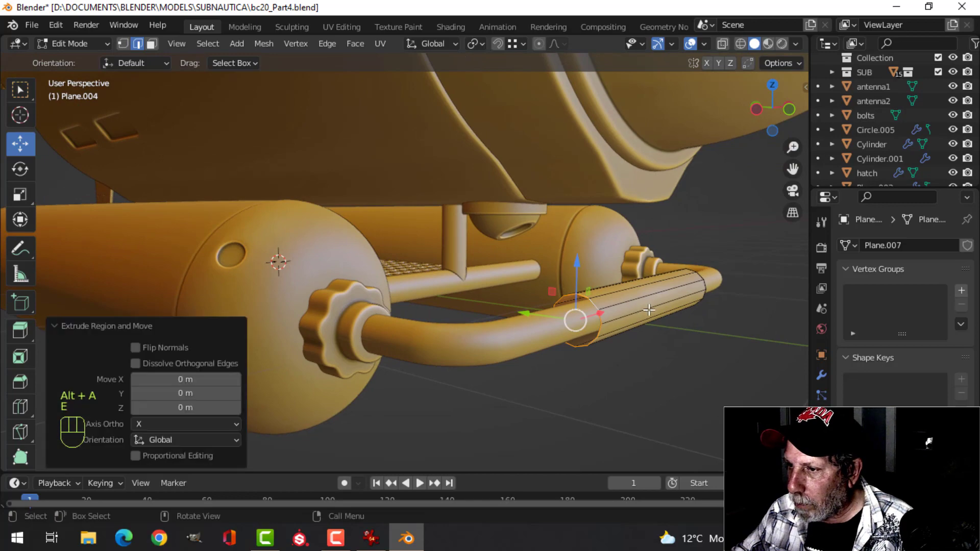
{"action": "key", "text": "s"}
{"action": "left_click", "coordinate": [602, 307]}
Bevel the outer edge loops at both sleeve ends with one segment, about 0.011 m wide.
{"action": "middle_click_drag", "start_coordinate": [602, 307], "coordinate": [411, 329]}
{"action": "scroll", "coordinate": [411, 329], "scroll_direction": "up", "scroll_amount": 2}
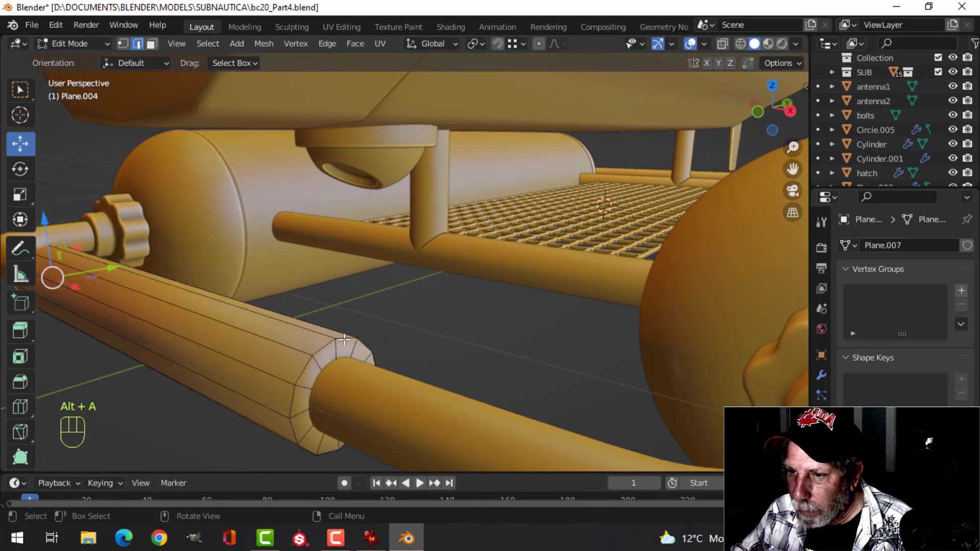
{"action": "key", "text": "ctrl+b"}
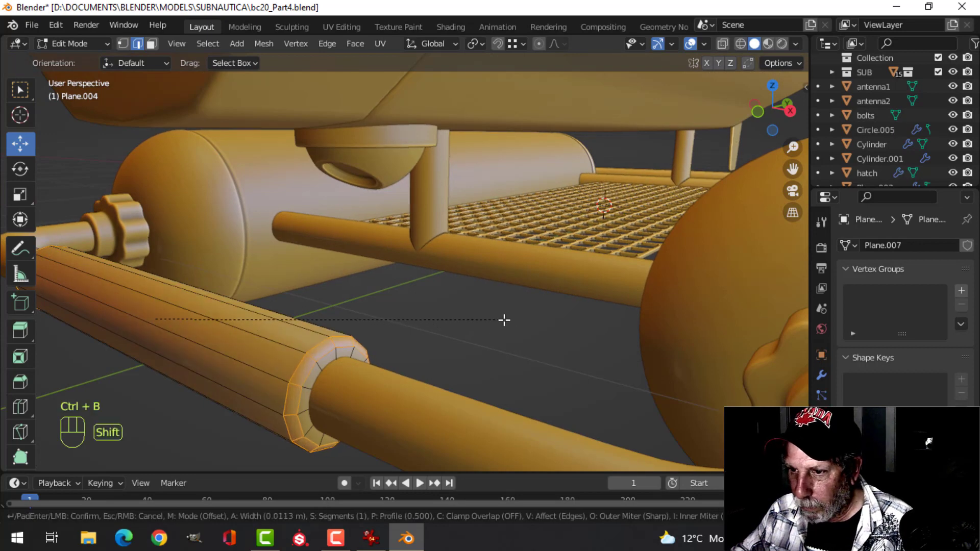
{"action": "left_click", "coordinate": [505, 320]}
{"action": "key", "text": "Tab"}
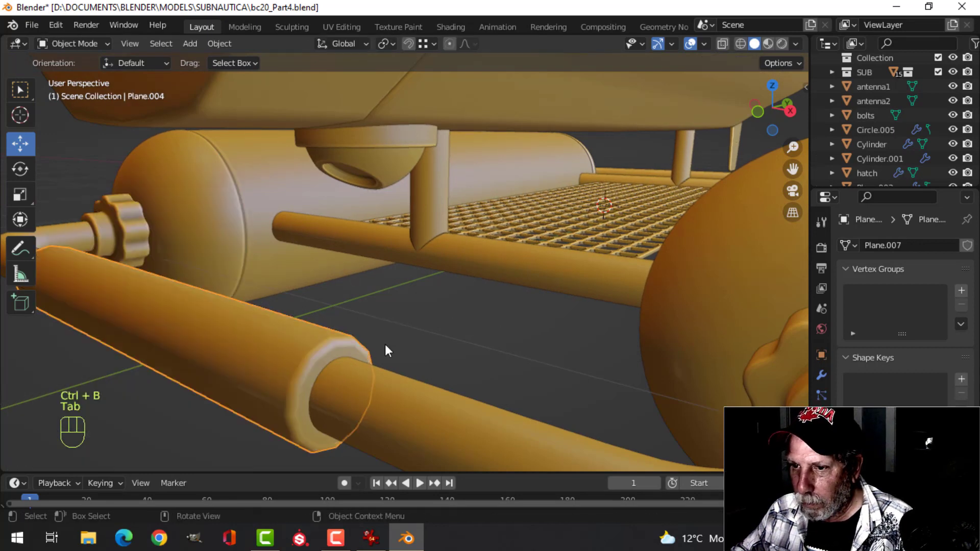
Apply smooth shading to the front pipe sleeve and deselect it.
{"action": "right_click", "coordinate": [250, 293]}
{"action": "left_click", "coordinate": [233, 272]}
{"action": "key", "text": "alt+a"}
{"action": "middle_click_drag", "start_coordinate": [324, 293], "coordinate": [296, 293]}
{"action": "middle_click_drag", "start_coordinate": [470, 337], "coordinate": [700, 381]}
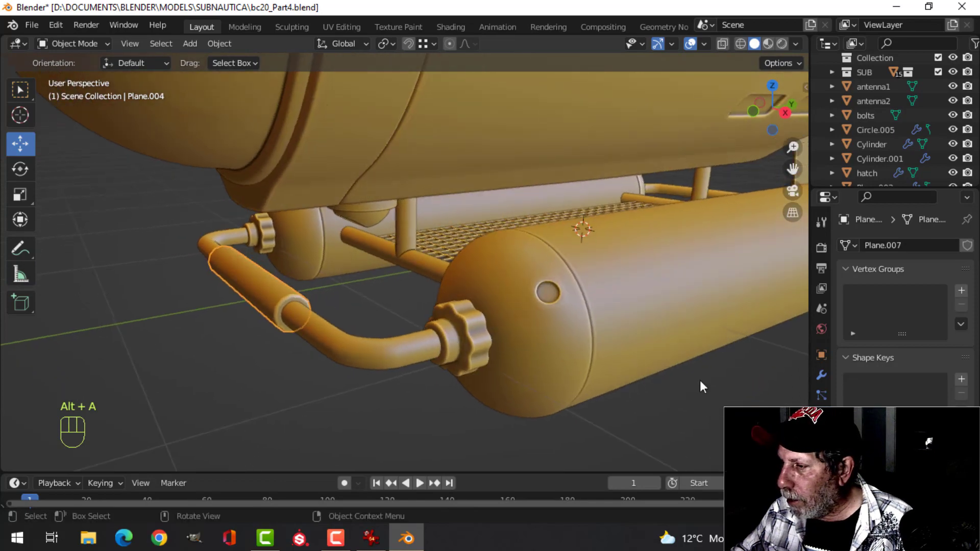
Add a Mirror modifier on the Y axis to the front pipe sleeve and set its origin to the 3D cursor.
{"action": "left_click", "coordinate": [819, 374]}
{"action": "middle_click_drag", "start_coordinate": [421, 333], "coordinate": [320, 322]}
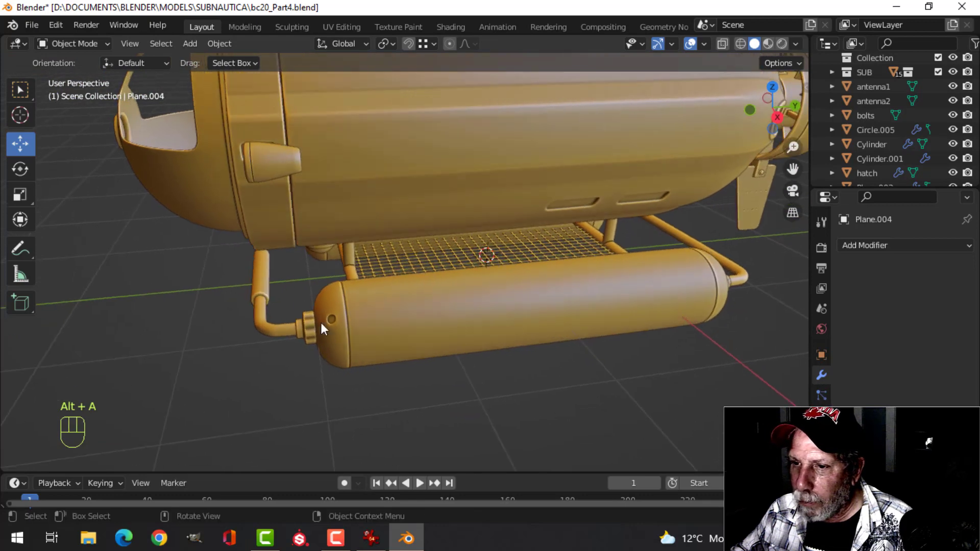
{"action": "middle_click_drag", "start_coordinate": [756, 360], "coordinate": [797, 341]}
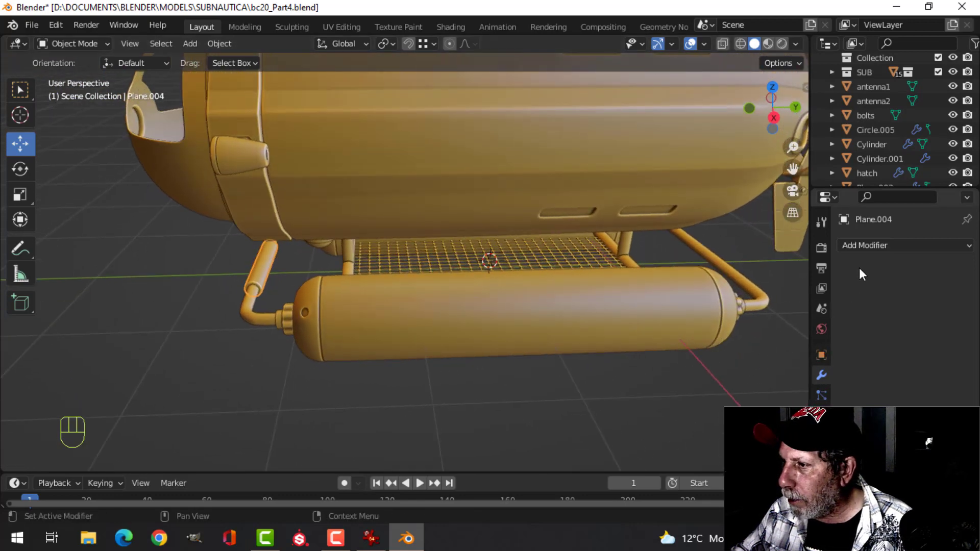
{"action": "left_click", "coordinate": [863, 246]}
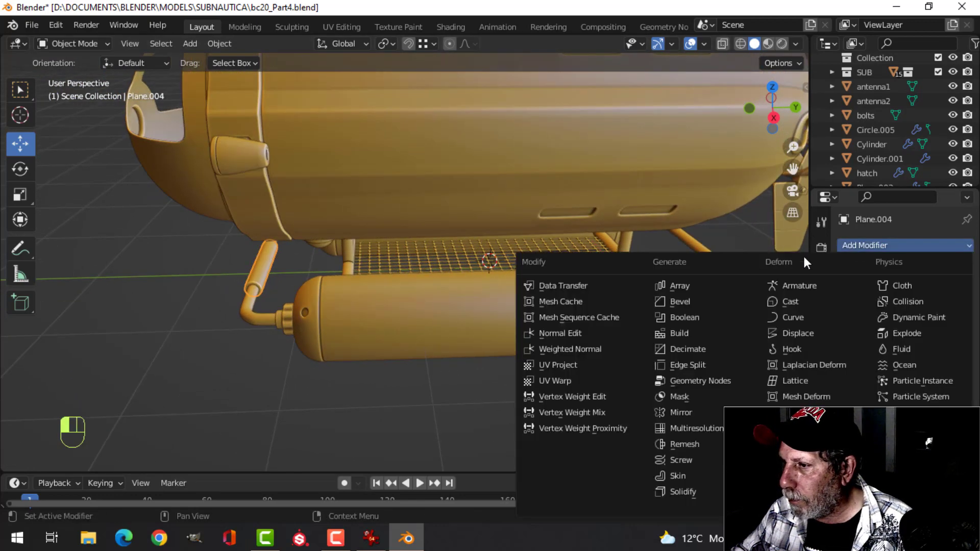
{"action": "left_click", "coordinate": [697, 412]}
{"action": "left_click", "coordinate": [916, 290]}
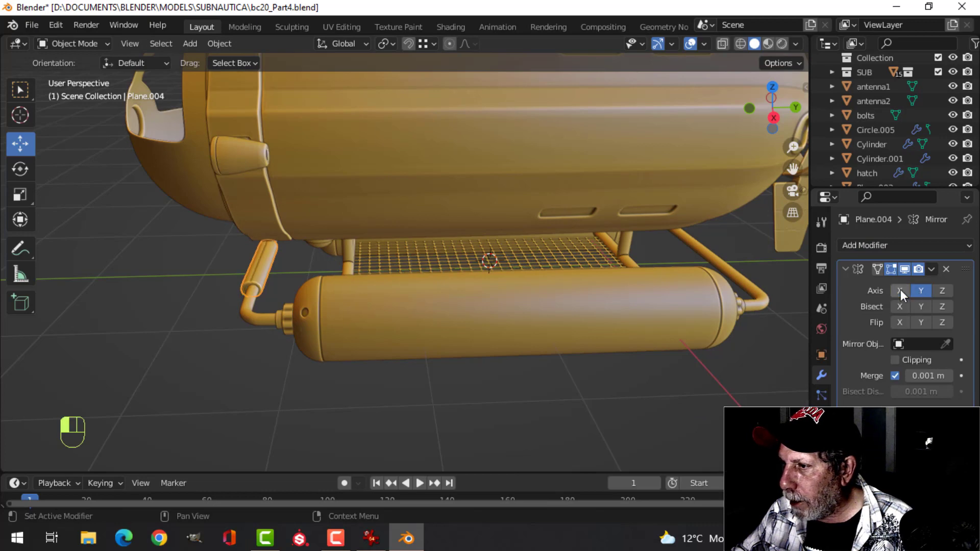
{"action": "left_click", "coordinate": [212, 43]}
{"action": "mouse_move", "coordinate": [229, 73]}
{"action": "left_click", "coordinate": [398, 106]}
{"action": "key", "text": "alt+a"}
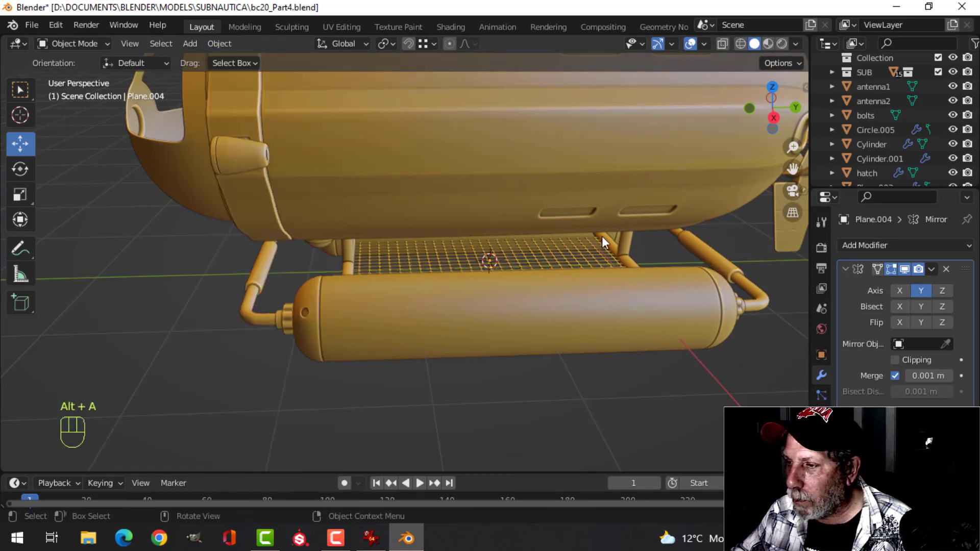
Examine the mirrored sleeve and skid frame from several sides, briefly checking the Face Orientation overlay.
{"action": "middle_click_drag", "start_coordinate": [602, 242], "coordinate": [355, 190]}
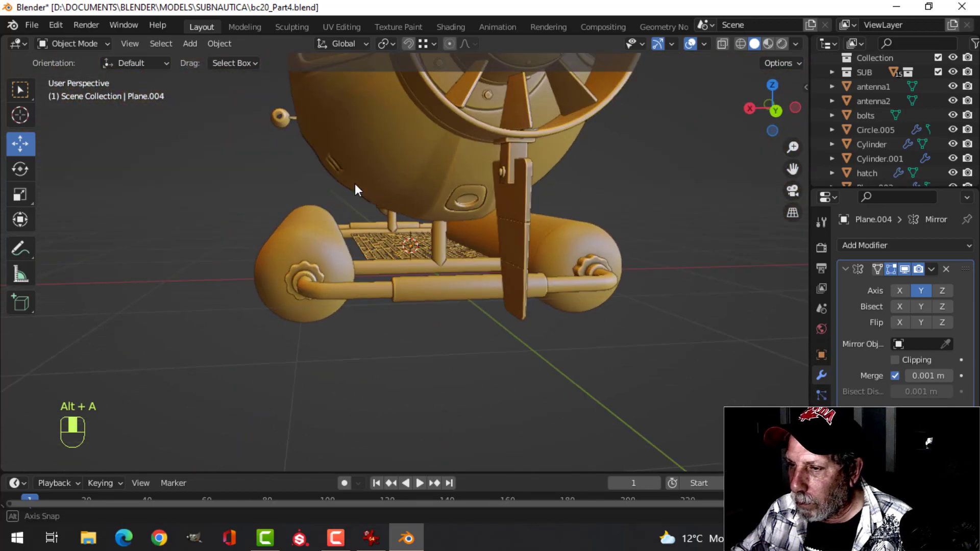
{"action": "scroll", "coordinate": [369, 201], "scroll_direction": "up", "scroll_amount": 2}
{"action": "scroll", "coordinate": [437, 256], "scroll_direction": "down", "scroll_amount": 4}
{"action": "middle_click_drag", "start_coordinate": [436, 256], "coordinate": [435, 299]}
{"action": "scroll", "coordinate": [472, 314], "scroll_direction": "up", "scroll_amount": 1}
{"action": "middle_click_drag", "start_coordinate": [472, 314], "coordinate": [292, 291]}
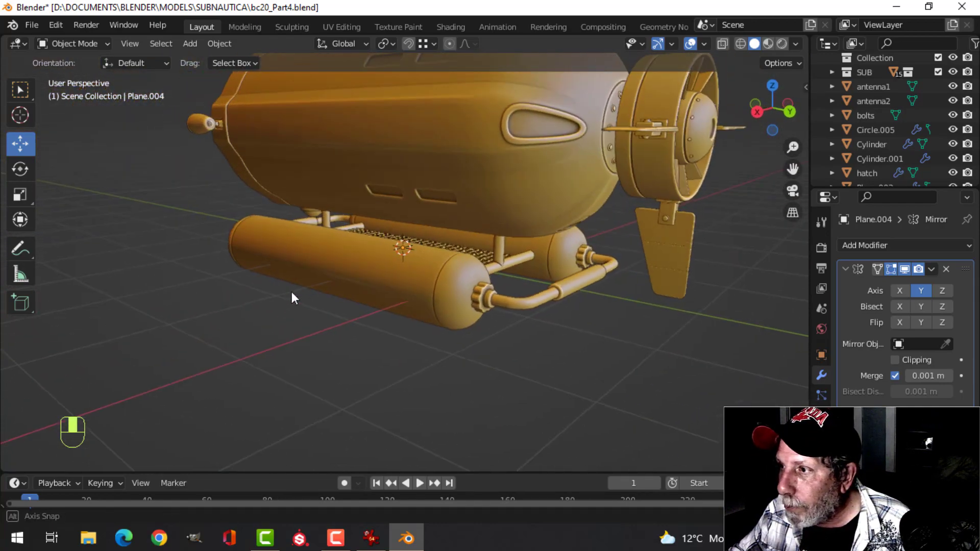
{"action": "left_click", "coordinate": [703, 44]}
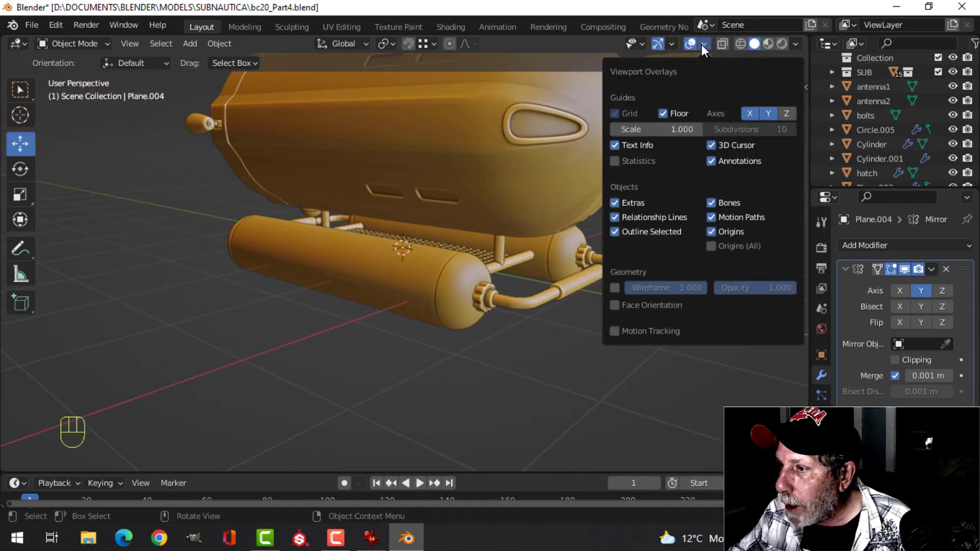
{"action": "left_click", "coordinate": [663, 301]}
{"action": "left_click", "coordinate": [663, 301]}
{"action": "middle_click_drag", "start_coordinate": [663, 301], "coordinate": [417, 293]}
{"action": "middle_click_drag", "start_coordinate": [377, 217], "coordinate": [404, 232]}
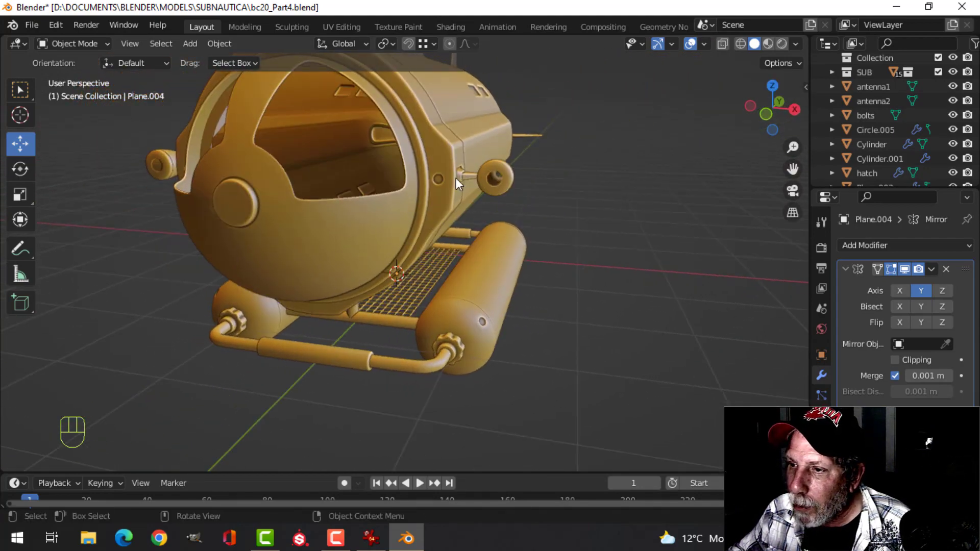
Extrude the top faces of the front canopy frame's outer rim outward about 0.064 m to form a raised tab.
{"action": "middle_click_drag", "start_coordinate": [466, 182], "coordinate": [489, 211], "text": "shift"}
{"action": "scroll", "coordinate": [489, 210], "scroll_direction": "up", "scroll_amount": 4}
{"action": "mouse_move", "coordinate": [480, 176]}
{"action": "middle_mouse_down", "text": "shift"}
{"action": "mouse_move", "coordinate": [434, 255]}
{"action": "mouse_move", "coordinate": [379, 252]}
{"action": "mouse_move", "coordinate": [325, 202]}
{"action": "mouse_move", "coordinate": [332, 191]}
{"action": "mouse_move", "coordinate": [370, 214]}
{"action": "middle_mouse_up", "text": "shift"}
{"action": "scroll", "coordinate": [442, 235], "scroll_direction": "up", "scroll_amount": 2}
{"action": "scroll", "coordinate": [448, 248], "scroll_direction": "down", "scroll_amount": 2}
{"action": "scroll", "coordinate": [325, 202], "scroll_direction": "up", "scroll_amount": 2}
{"action": "scroll", "coordinate": [351, 201], "scroll_direction": "up", "scroll_amount": 3}
{"action": "left_click", "coordinate": [363, 165]}
{"action": "key", "text": "Tab"}
{"action": "scroll", "coordinate": [361, 218], "scroll_direction": "up", "scroll_amount": 4}
{"action": "middle_click_drag", "start_coordinate": [316, 176], "coordinate": [332, 237], "text": "shift"}
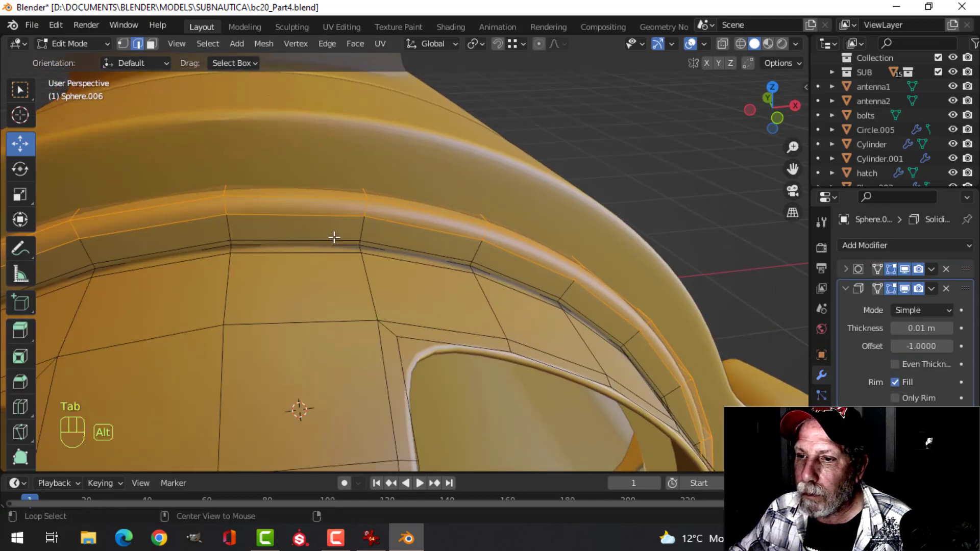
{"action": "key", "text": "alt+a"}
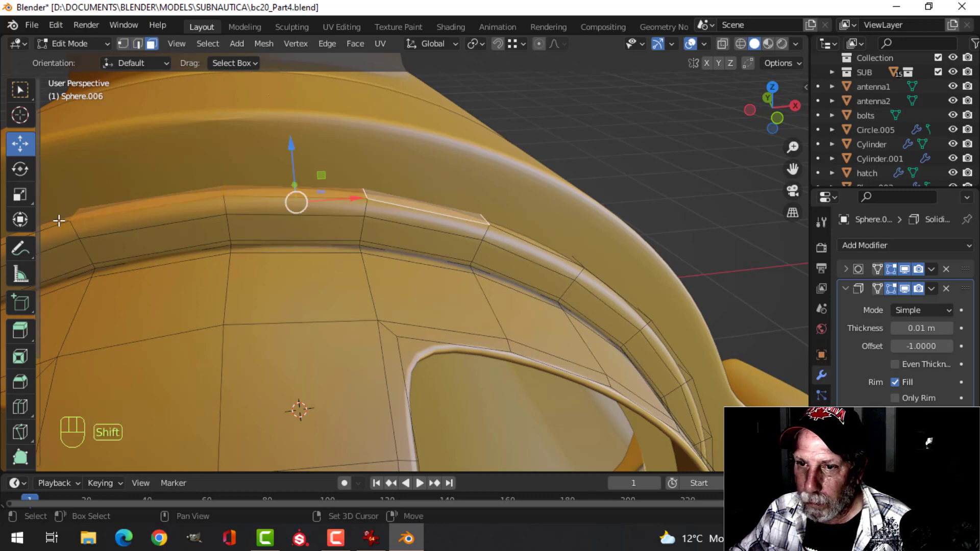
{"action": "scroll", "coordinate": [146, 229], "scroll_direction": "down", "scroll_amount": 4}
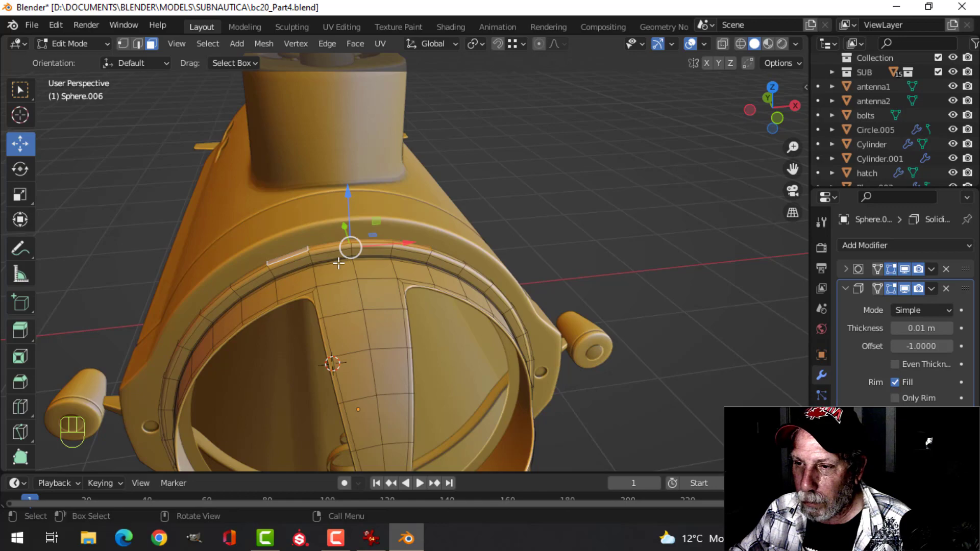
{"action": "middle_click_drag", "start_coordinate": [342, 253], "coordinate": [332, 239]}
{"action": "key", "text": "e"}
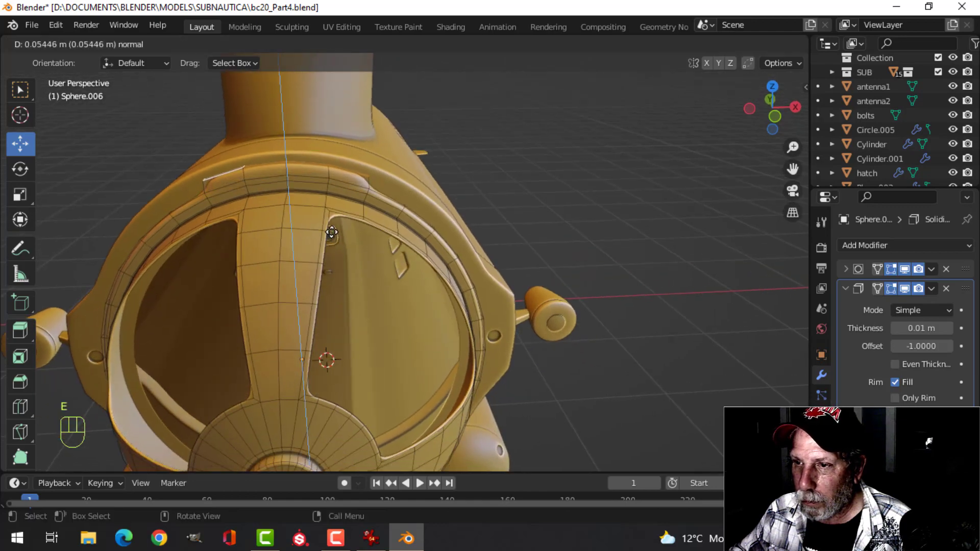
{"action": "left_click", "coordinate": [331, 230]}
Add a supporting edge loop around the canopy frame's rim, slid close to its front edge.
{"action": "mouse_move", "coordinate": [332, 230]}
{"action": "middle_mouse_down"}
{"action": "mouse_move", "coordinate": [313, 197]}
{"action": "mouse_move", "coordinate": [324, 201]}
{"action": "mouse_move", "coordinate": [274, 193]}
{"action": "mouse_move", "coordinate": [388, 237]}
{"action": "mouse_move", "coordinate": [366, 217]}
{"action": "middle_mouse_up"}
{"action": "scroll", "coordinate": [312, 198], "scroll_direction": "up", "scroll_amount": 5}
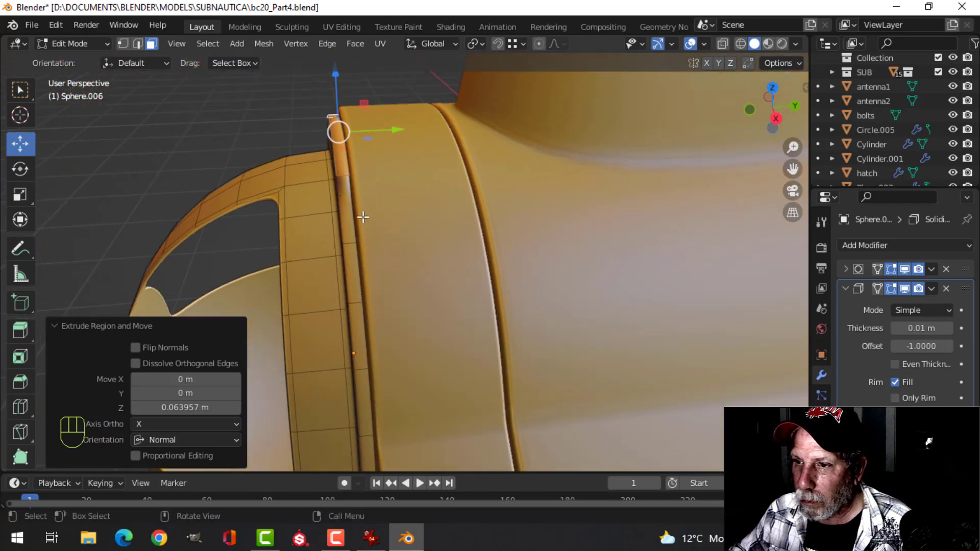
{"action": "scroll", "coordinate": [352, 199], "scroll_direction": "up", "scroll_amount": 3}
{"action": "left_click", "coordinate": [306, 127]}
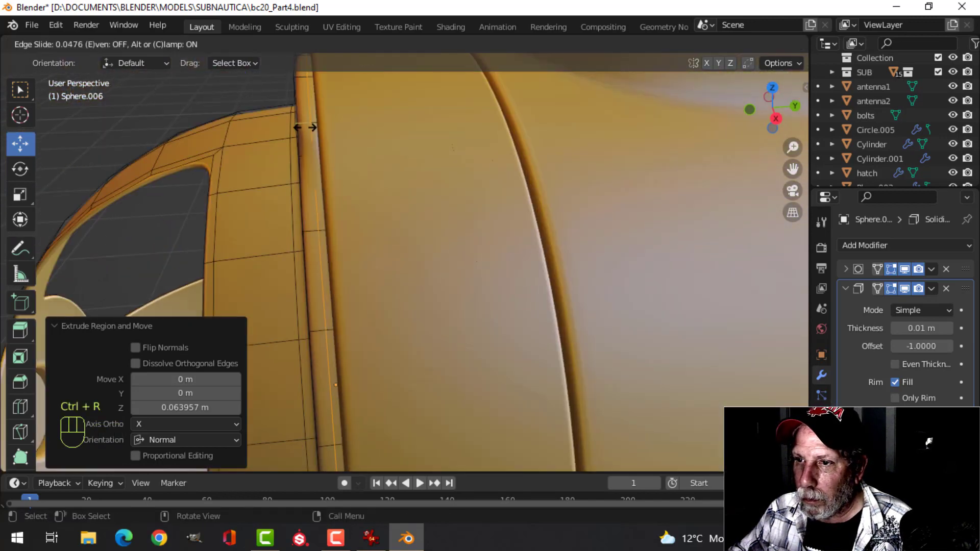
{"action": "left_click", "coordinate": [297, 131]}
{"action": "key", "text": "Tab"}
{"action": "scroll", "coordinate": [306, 138], "scroll_direction": "down", "scroll_amount": 4}
{"action": "middle_click_drag", "start_coordinate": [365, 176], "coordinate": [345, 206]}
{"action": "scroll", "coordinate": [455, 186], "scroll_direction": "down", "scroll_amount": 3}
{"action": "key", "text": "alt+a"}
{"action": "scroll", "coordinate": [415, 189], "scroll_direction": "up", "scroll_amount": 2}
{"action": "scroll", "coordinate": [413, 190], "scroll_direction": "down", "scroll_amount": 3}
{"action": "scroll", "coordinate": [391, 186], "scroll_direction": "up", "scroll_amount": 1}
{"action": "middle_click_drag", "start_coordinate": [345, 206], "coordinate": [356, 197]}
{"action": "scroll", "coordinate": [384, 161], "scroll_direction": "down", "scroll_amount": 2}
Duplicate the small central cap of the hatch wheel and move the copy about 1.34 m forward along Y.
{"action": "middle_click_drag", "start_coordinate": [384, 162], "coordinate": [265, 228]}
{"action": "middle_click_drag", "start_coordinate": [411, 224], "coordinate": [382, 277], "text": "shift"}
{"action": "scroll", "coordinate": [458, 204], "scroll_direction": "up", "scroll_amount": 3}
{"action": "mouse_move", "coordinate": [458, 203]}
{"action": "middle_mouse_down", "text": "shift"}
{"action": "mouse_move", "coordinate": [386, 305]}
{"action": "mouse_move", "coordinate": [446, 263]}
{"action": "middle_mouse_up", "text": "shift"}
{"action": "scroll", "coordinate": [386, 305], "scroll_direction": "up", "scroll_amount": 3}
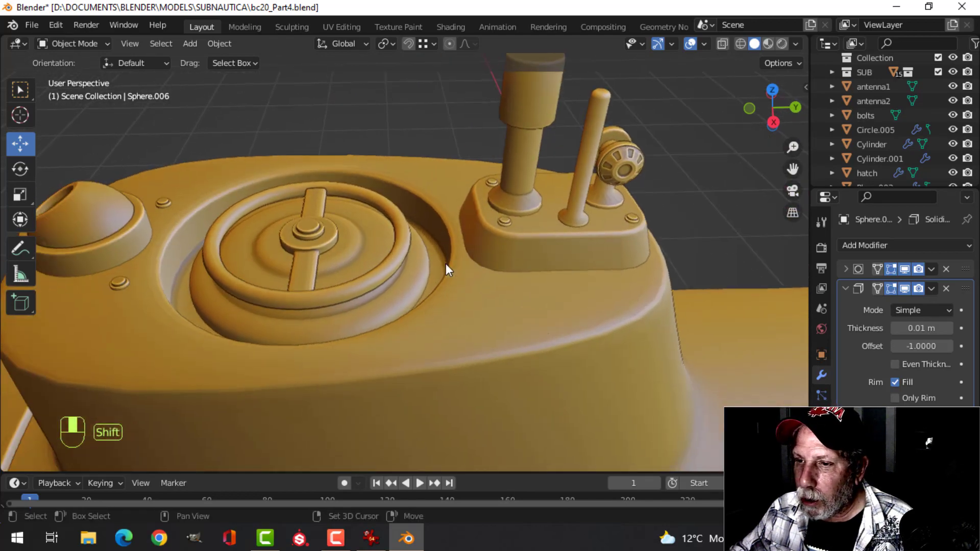
{"action": "left_click", "coordinate": [316, 225]}
{"action": "key", "text": "Tab"}
{"action": "left_click", "coordinate": [320, 225]}
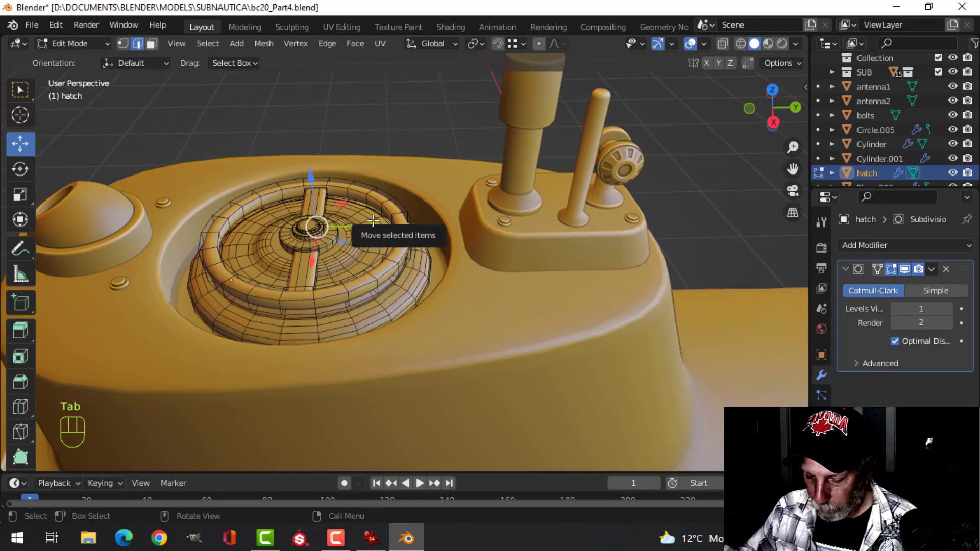
{"action": "key", "text": "ctrl+l"}
{"action": "scroll", "coordinate": [373, 221], "scroll_direction": "down", "scroll_amount": 6}
{"action": "middle_click_drag", "start_coordinate": [348, 246], "coordinate": [463, 254], "text": "shift"}
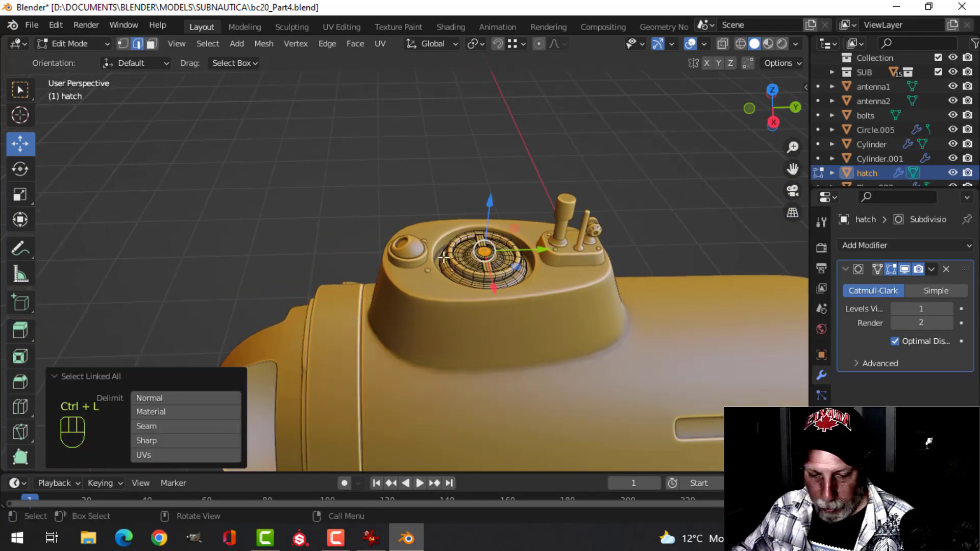
{"action": "key", "text": "shift+d"}
{"action": "right_click", "coordinate": [462, 254]}
{"action": "left_click_drag", "start_coordinate": [535, 252], "coordinate": [396, 250]}
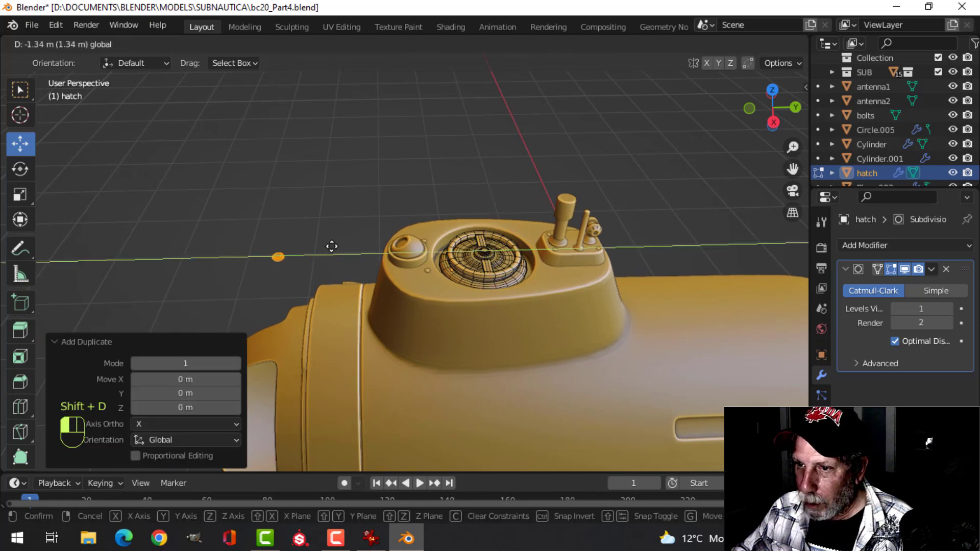
{"action": "left_click_drag", "start_coordinate": [331, 247], "coordinate": [333, 247]}
Separate the duplicated cap into its own object and rotate its whole mesh 90° about X.
{"action": "key", "text": "p"}
{"action": "left_click", "coordinate": [467, 238]}
{"action": "key", "text": "Tab"}
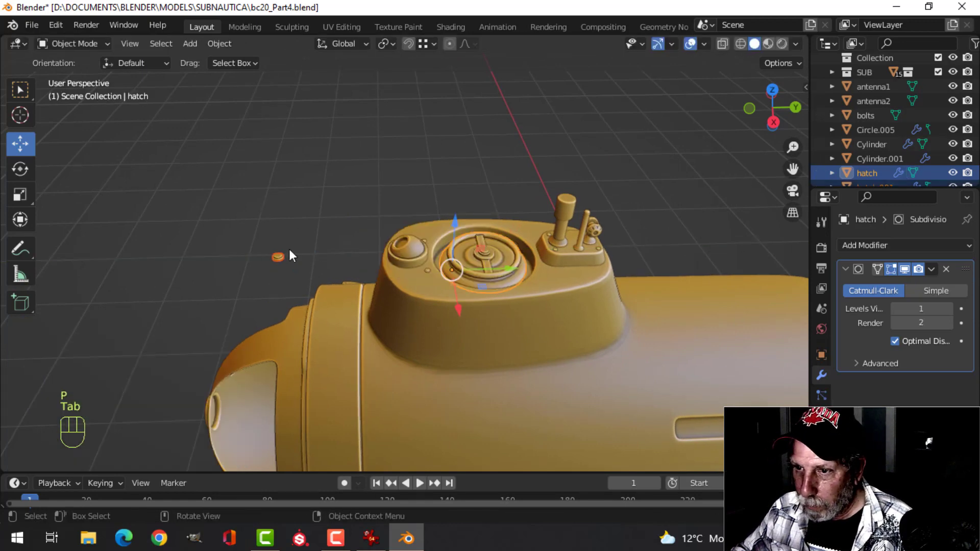
{"action": "key", "text": "Tab"}
{"action": "key", "text": "a"}
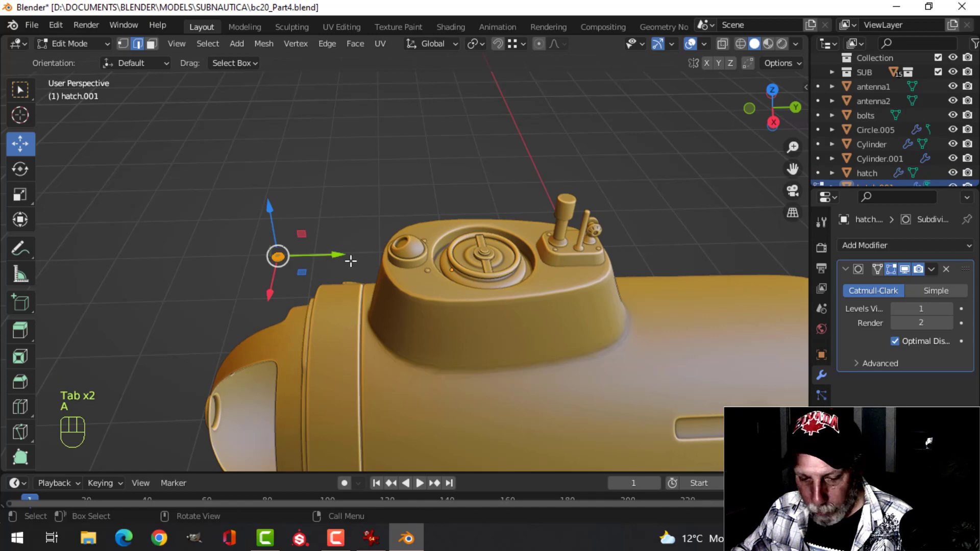
{"action": "key", "text": "r"}
{"action": "left_click", "coordinate": [350, 261]}
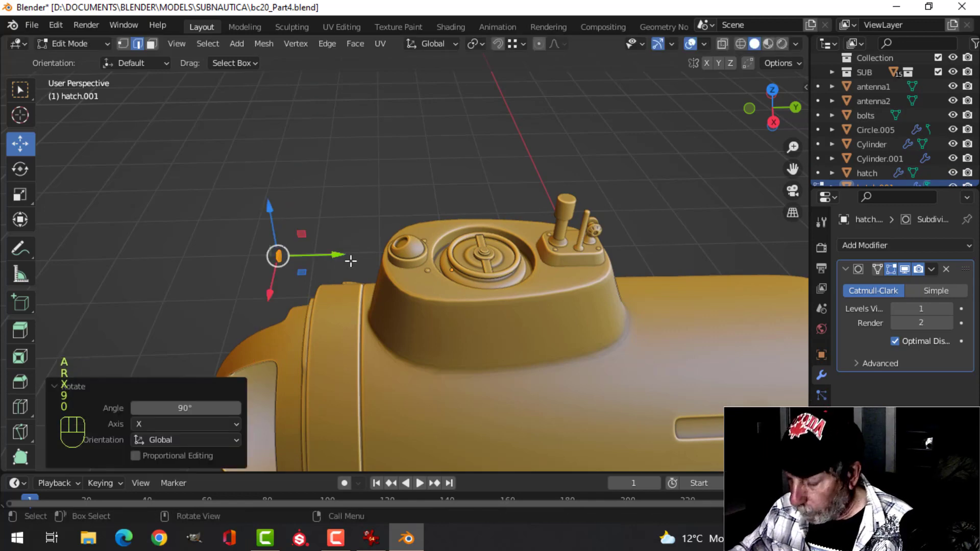
Lower the cap 0.675 m along Z onto the canopy frame's raised tab and scale it to 0.857.
{"action": "key", "text": "KP_1"}
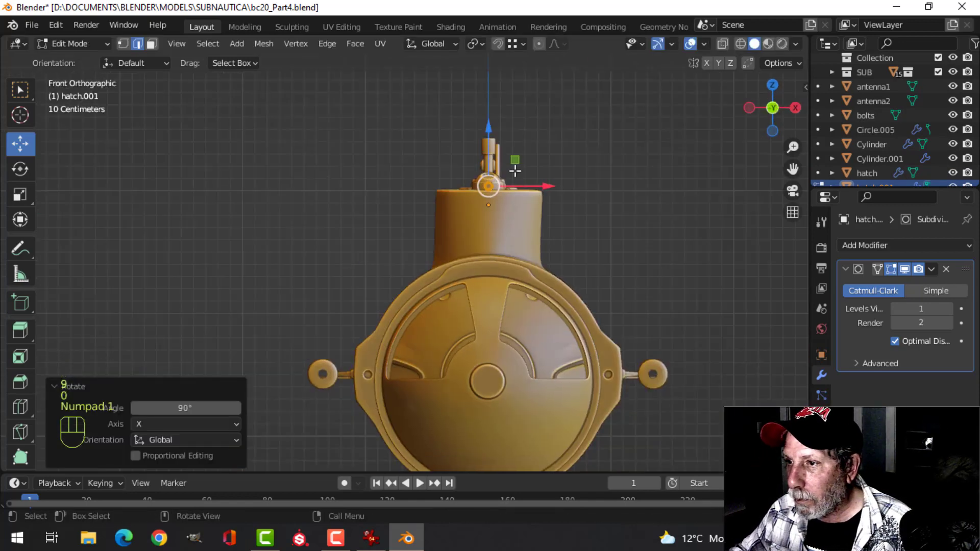
{"action": "left_click_drag", "start_coordinate": [489, 128], "coordinate": [505, 218]}
{"action": "key", "text": "KP_Decimal"}
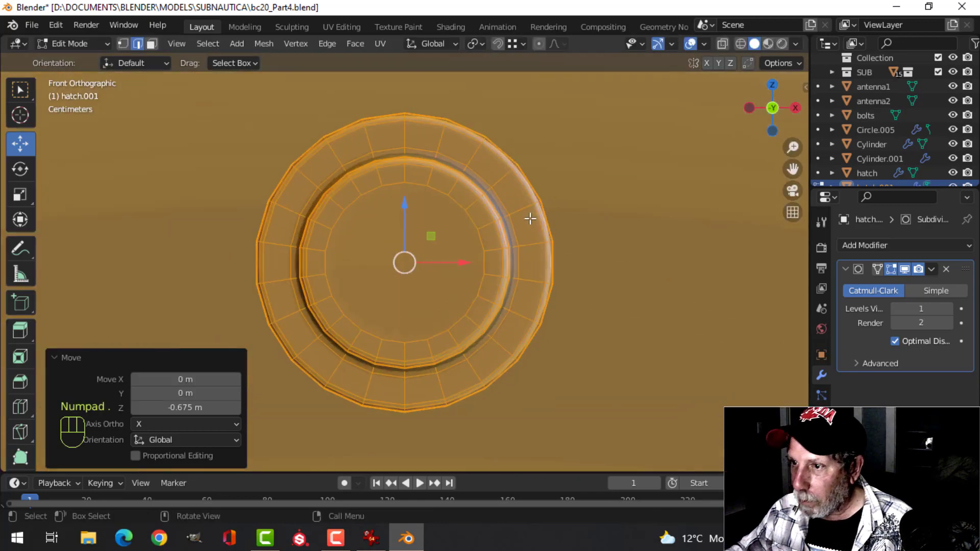
{"action": "key", "text": "s"}
{"action": "left_click", "coordinate": [509, 244]}
Move the cap about 0.097 m back along Y toward the front face of the raised tab.
{"action": "middle_click_drag", "start_coordinate": [510, 243], "coordinate": [447, 260]}
{"action": "key", "text": "g"}
{"action": "key", "text": "y"}
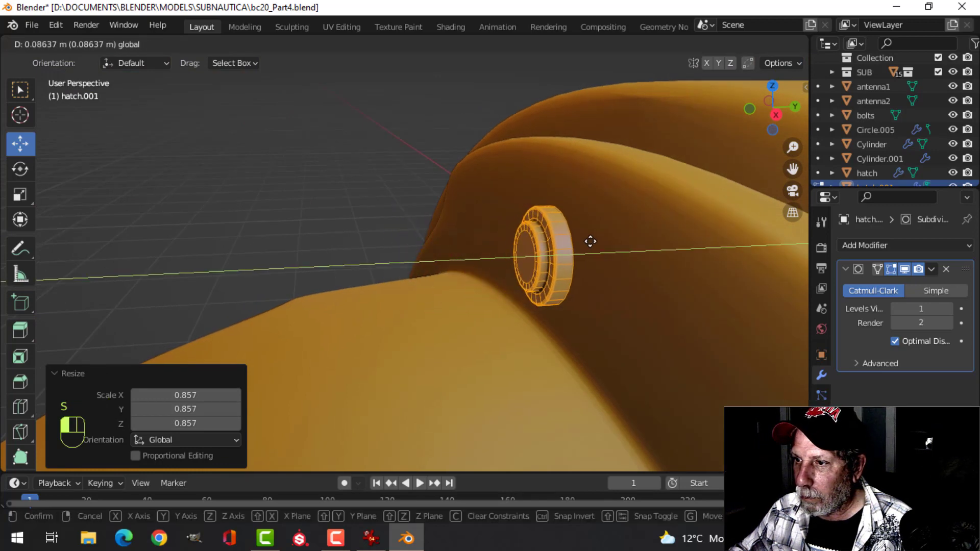
{"action": "left_click", "coordinate": [607, 239]}
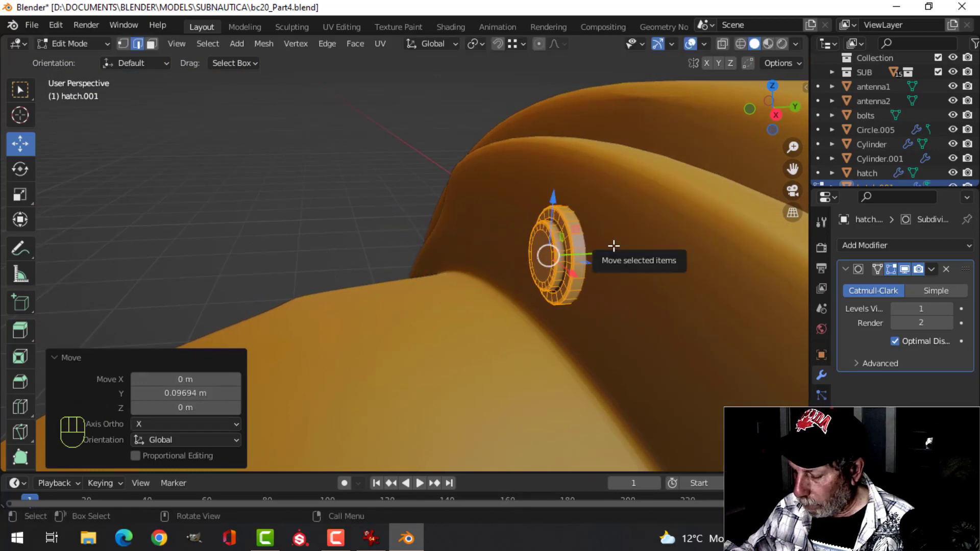
{"action": "key", "text": "KP_1"}
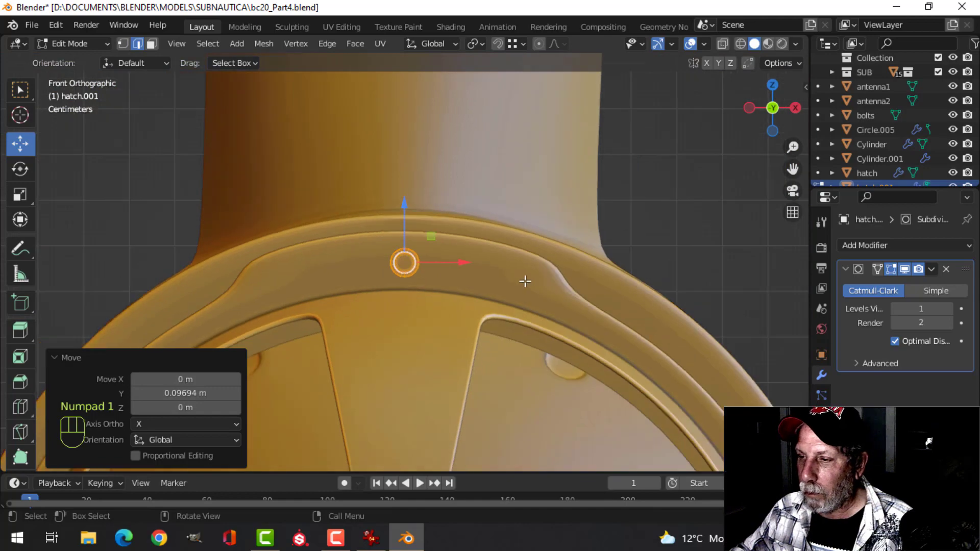
Move the supporting edge at the raised tab's end along Y toward its front face.
{"action": "middle_click_drag", "start_coordinate": [525, 280], "coordinate": [567, 277]}
{"action": "key", "text": "Tab"}
{"action": "left_click", "coordinate": [566, 277]}
{"action": "key", "text": "Tab"}
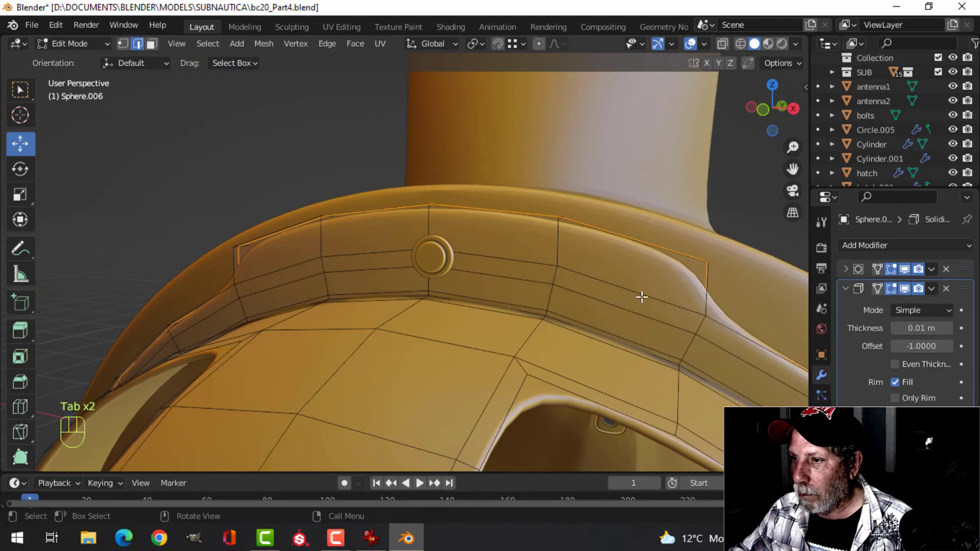
{"action": "key", "text": "alt+a"}
{"action": "middle_click_drag", "start_coordinate": [679, 291], "coordinate": [547, 282]}
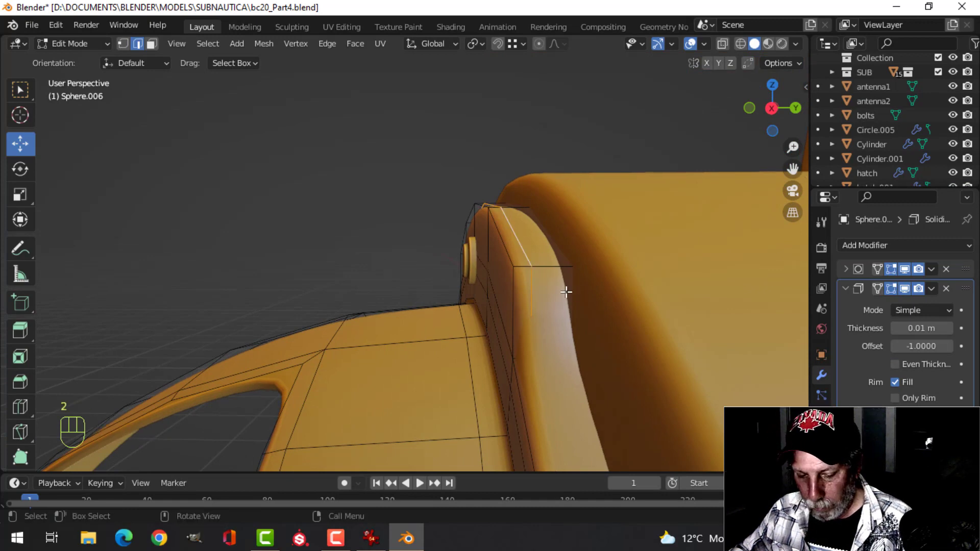
{"action": "scroll", "coordinate": [554, 292], "scroll_direction": "down", "scroll_amount": 7}
{"action": "middle_click_drag", "start_coordinate": [551, 290], "coordinate": [573, 287], "text": "shift"}
{"action": "scroll", "coordinate": [545, 257], "scroll_direction": "up", "scroll_amount": 1}
{"action": "key", "text": "g"}
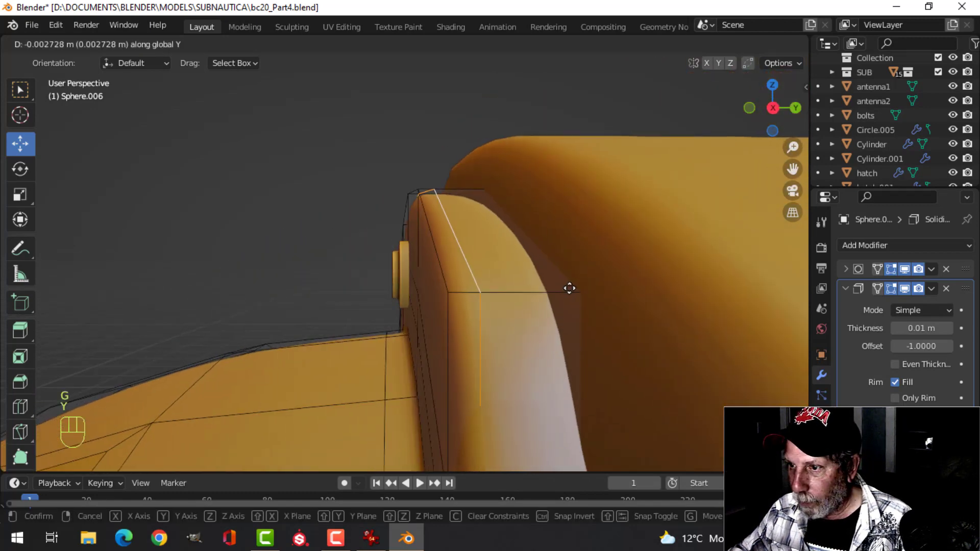
{"action": "left_click", "coordinate": [547, 287]}
{"action": "mouse_move", "coordinate": [582, 278]}
{"action": "middle_mouse_down"}
{"action": "mouse_move", "coordinate": [486, 279]}
{"action": "mouse_move", "coordinate": [420, 300]}
{"action": "mouse_move", "coordinate": [399, 270]}
{"action": "middle_mouse_up"}
{"action": "key", "text": "Tab"}
{"action": "key", "text": "alt+a"}
Shift the cap along negative X near one end of the raised tab and lower it about 0.034 m.
{"action": "left_click", "coordinate": [398, 270]}
{"action": "key", "text": "Tab"}
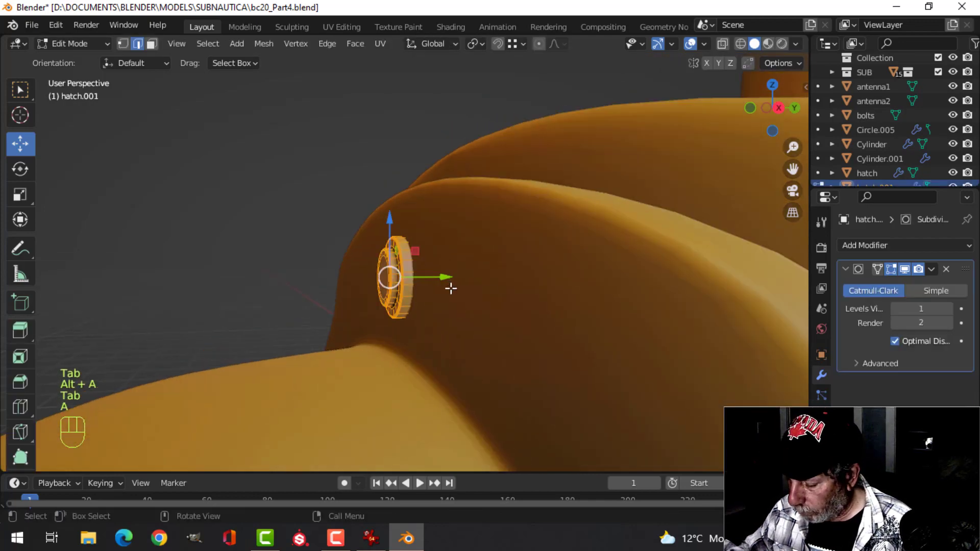
{"action": "key", "text": "KP_1"}
{"action": "left_click_drag", "start_coordinate": [461, 268], "coordinate": [397, 281]}
{"action": "key", "text": "g"}
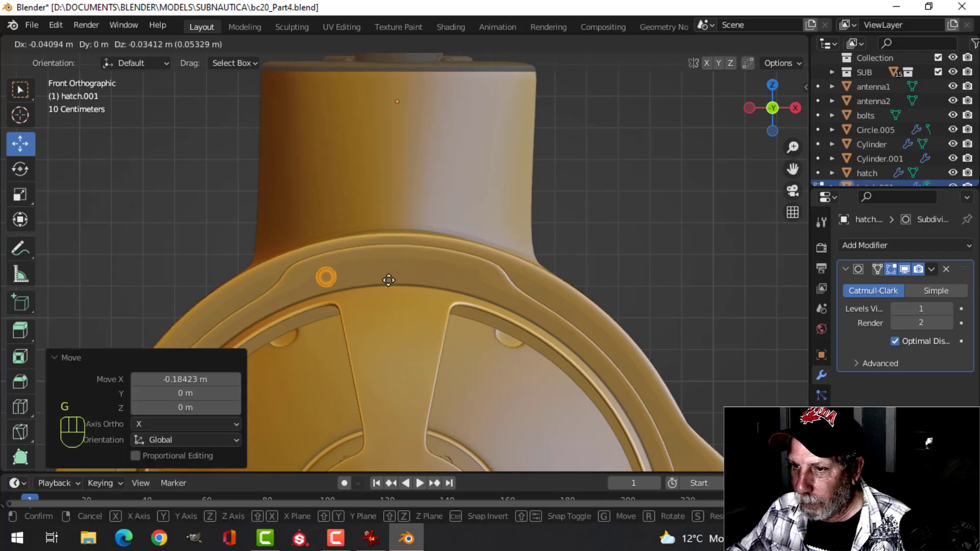
{"action": "left_click", "coordinate": [383, 279]}
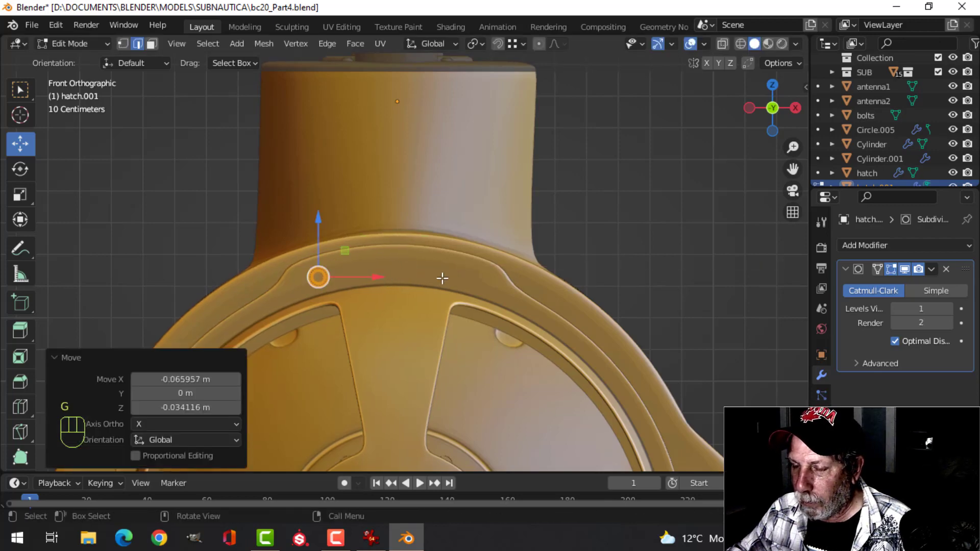
Set the cap object's origin to the 3D cursor.
{"action": "key", "text": "Tab"}
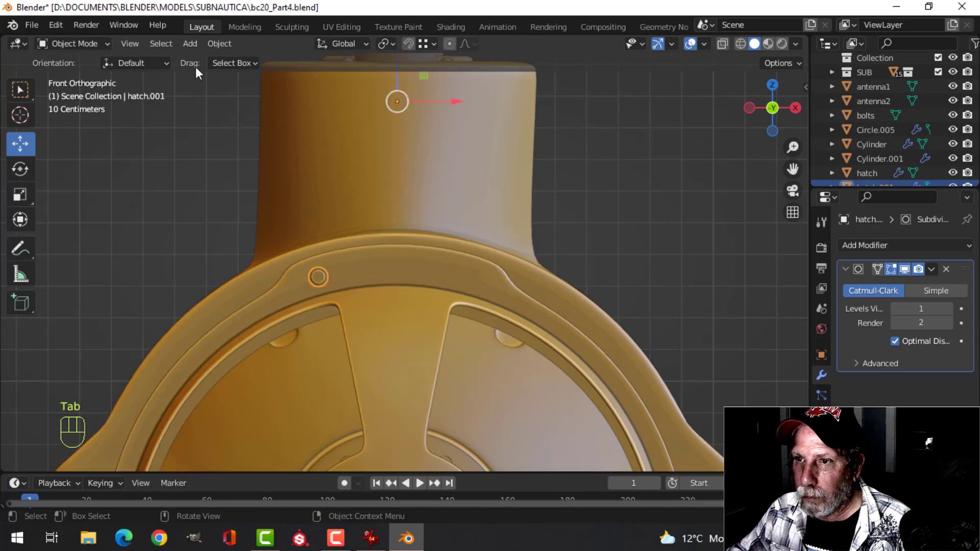
{"action": "left_click", "coordinate": [218, 44]}
{"action": "mouse_move", "coordinate": [241, 75]}
{"action": "left_click", "coordinate": [418, 106]}
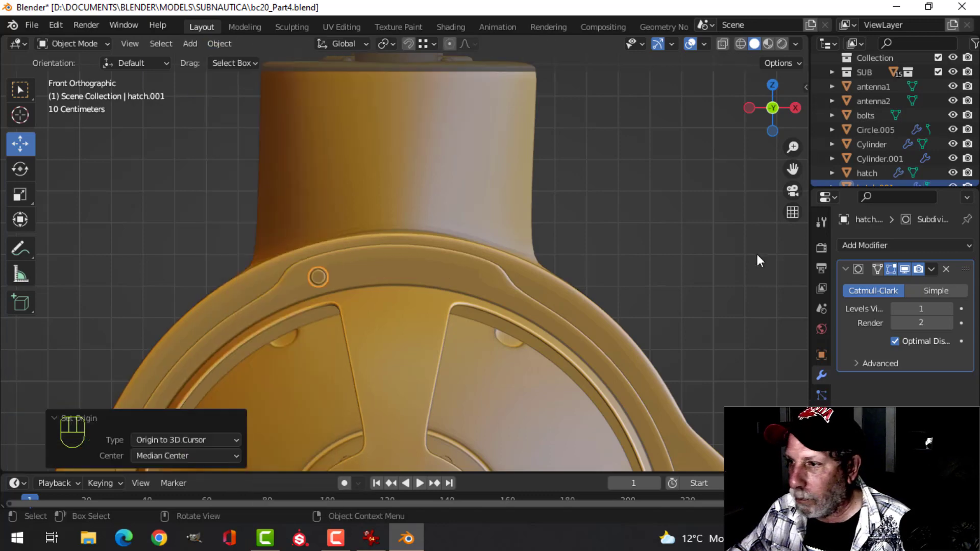
Add a Mirror modifier on the X axis to the bolt cap on the canopy frame's raised tab.
{"action": "left_click", "coordinate": [878, 246]}
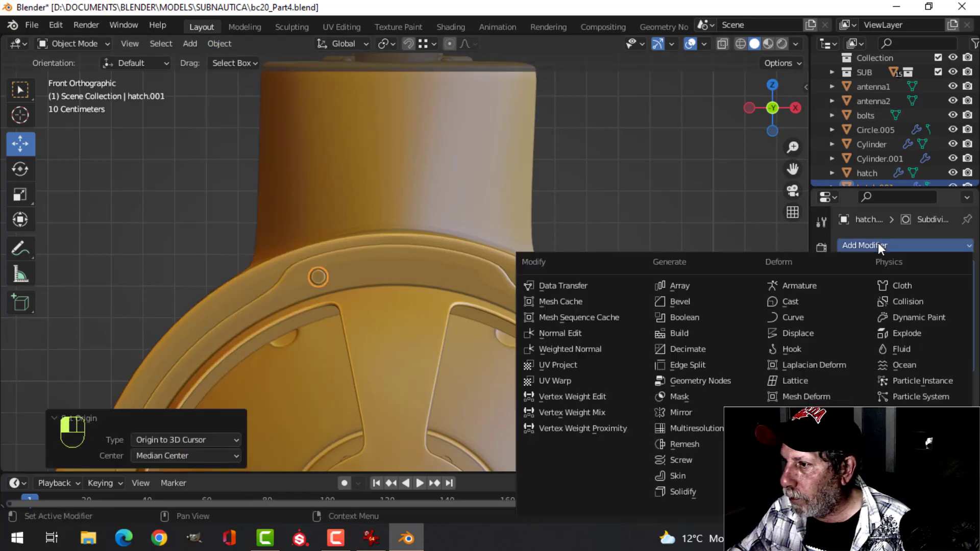
{"action": "left_click", "coordinate": [716, 411]}
{"action": "mouse_move", "coordinate": [573, 317]}
{"action": "middle_mouse_down"}
{"action": "mouse_move", "coordinate": [447, 329]}
{"action": "mouse_move", "coordinate": [528, 303]}
{"action": "mouse_move", "coordinate": [427, 324]}
{"action": "mouse_move", "coordinate": [549, 289]}
{"action": "middle_mouse_up"}
{"action": "key", "text": "alt+a"}
{"action": "scroll", "coordinate": [465, 305], "scroll_direction": "down", "scroll_amount": 5}
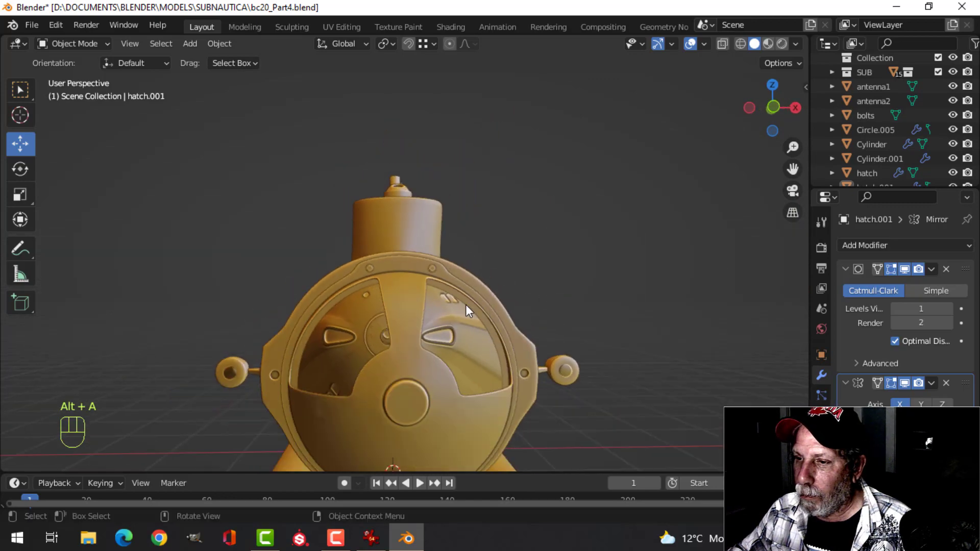
{"action": "mouse_move", "coordinate": [472, 307]}
{"action": "middle_mouse_down"}
{"action": "mouse_move", "coordinate": [437, 333]}
{"action": "mouse_move", "coordinate": [458, 334]}
{"action": "mouse_move", "coordinate": [474, 213]}
{"action": "mouse_move", "coordinate": [504, 194]}
{"action": "mouse_move", "coordinate": [486, 275]}
{"action": "mouse_move", "coordinate": [470, 242]}
{"action": "mouse_move", "coordinate": [407, 286]}
{"action": "middle_mouse_up"}
{"action": "scroll", "coordinate": [486, 277], "scroll_direction": "up", "scroll_amount": 3}
{"action": "mouse_move", "coordinate": [468, 256]}
{"action": "middle_mouse_down"}
{"action": "mouse_move", "coordinate": [494, 262]}
{"action": "mouse_move", "coordinate": [522, 183]}
{"action": "mouse_move", "coordinate": [497, 271]}
{"action": "mouse_move", "coordinate": [555, 238]}
{"action": "mouse_move", "coordinate": [499, 214]}
{"action": "mouse_move", "coordinate": [572, 248]}
{"action": "mouse_move", "coordinate": [622, 224]}
{"action": "mouse_move", "coordinate": [568, 250]}
{"action": "mouse_move", "coordinate": [614, 234]}
{"action": "mouse_move", "coordinate": [611, 246]}
{"action": "mouse_move", "coordinate": [550, 253]}
{"action": "middle_mouse_up"}
{"action": "scroll", "coordinate": [536, 250], "scroll_direction": "up", "scroll_amount": 3}
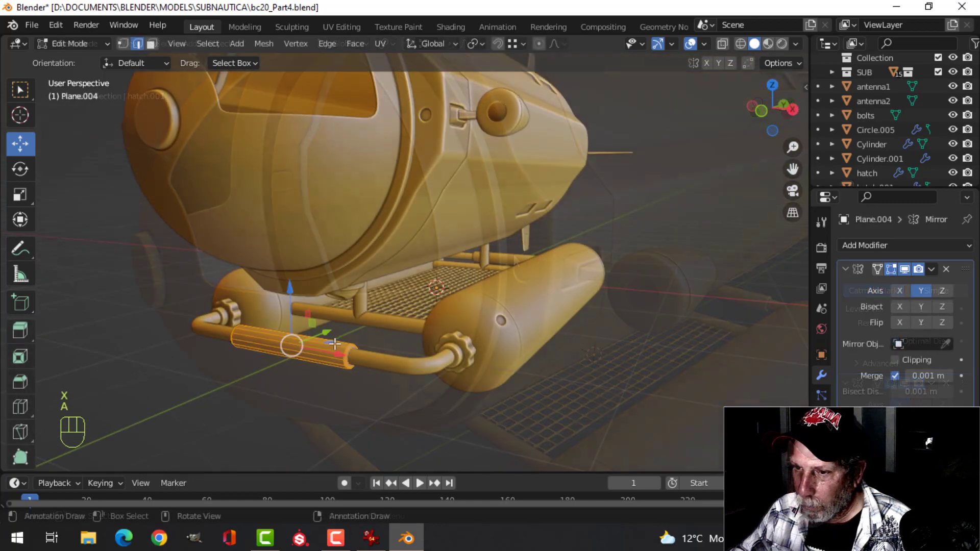
Duplicate the front bar's sleeve and move the copy about 0.814 m along Y onto the front crossbar beside the mesh grid.
{"action": "middle_click_drag", "start_coordinate": [334, 344], "coordinate": [393, 330]}
{"action": "key", "text": "shift+d"}
{"action": "right_click", "coordinate": [359, 326]}
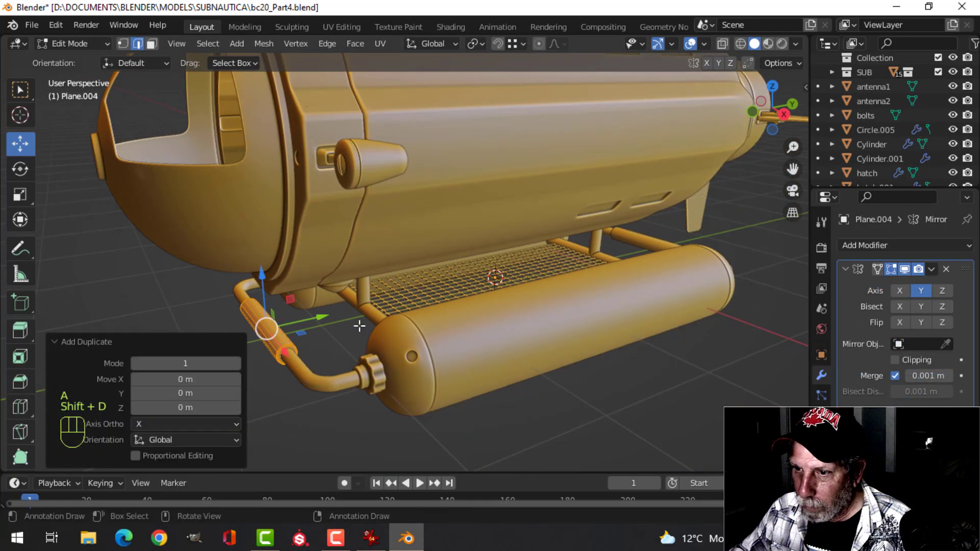
{"action": "key", "text": "g"}
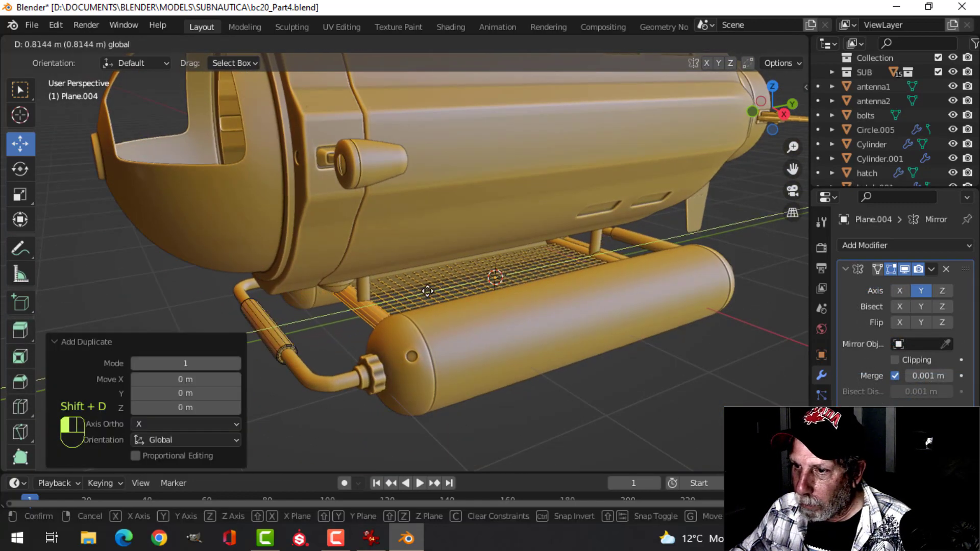
{"action": "left_click", "coordinate": [427, 291]}
{"action": "middle_click_drag", "start_coordinate": [428, 291], "coordinate": [498, 285]}
{"action": "middle_click_drag", "start_coordinate": [795, 335], "coordinate": [617, 278], "text": "shift"}
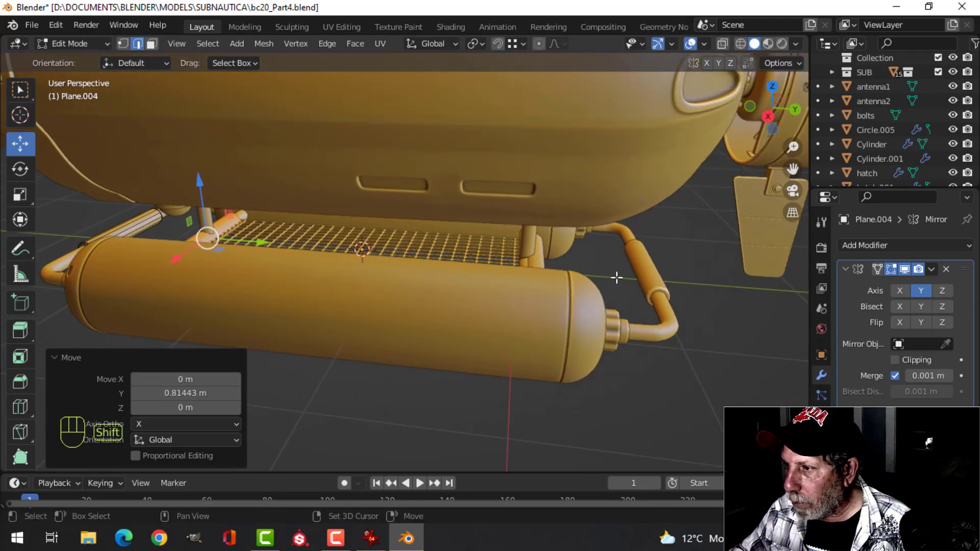
Try to separate the duplicated crossbar sleeve into its own object and remove the Mirror modifier from the end bar sleeve.
{"action": "key", "text": "p"}
{"action": "left_click", "coordinate": [400, 289]}
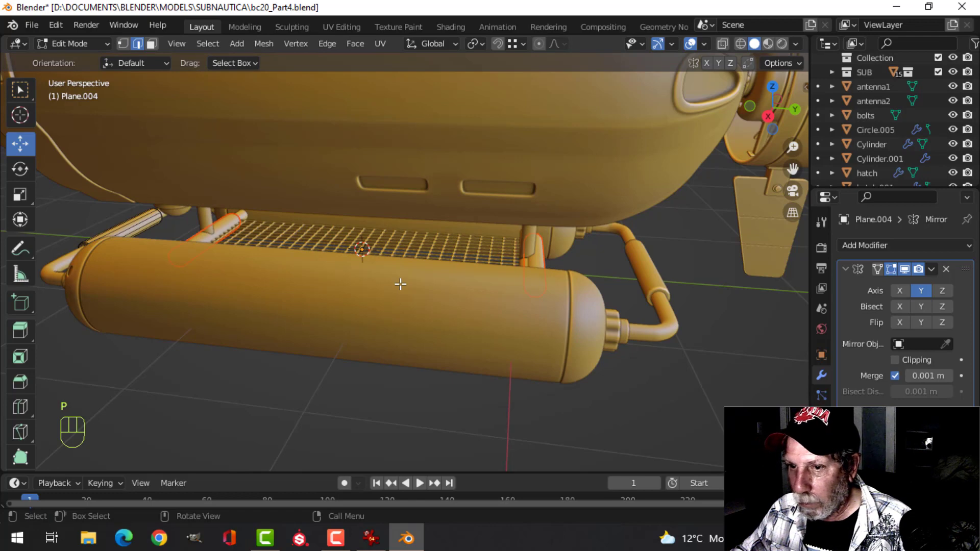
{"action": "left_click", "coordinate": [946, 269]}
{"action": "middle_click_drag", "start_coordinate": [413, 274], "coordinate": [364, 280]}
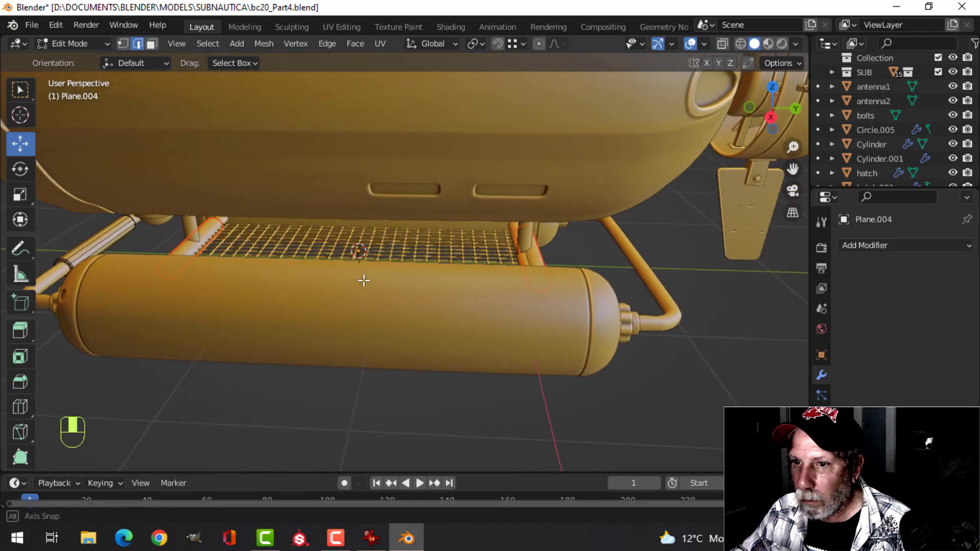
{"action": "key", "text": "ctrl+z"}
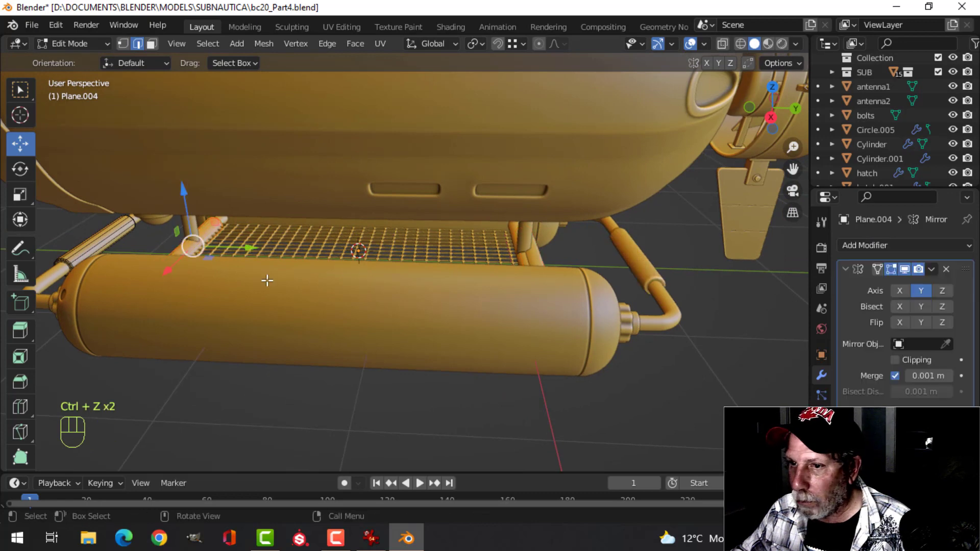
Remove the Mirror modifier from the object holding the skid frame's sleeves.
{"action": "key", "text": "Tab"}
{"action": "left_click", "coordinate": [211, 231]}
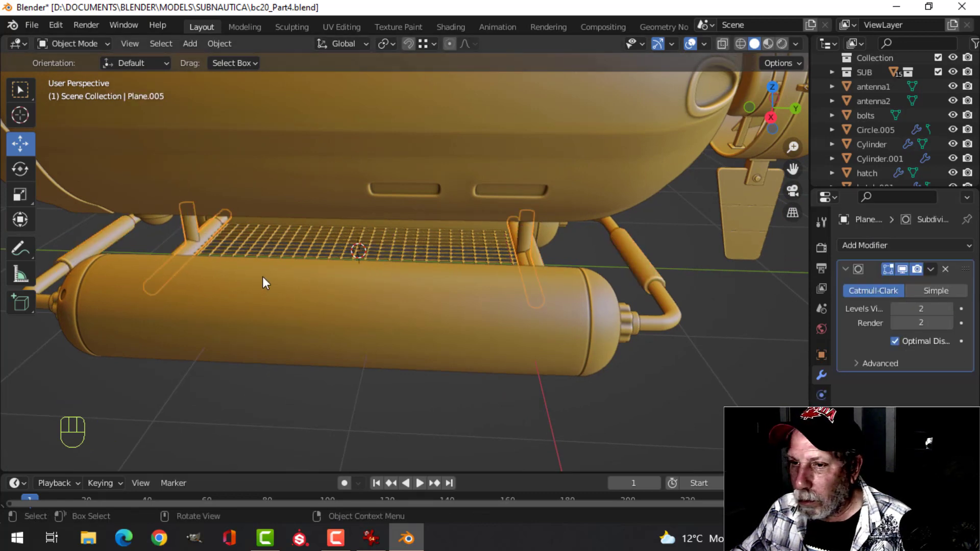
{"action": "middle_click_drag", "start_coordinate": [262, 277], "coordinate": [772, 318]}
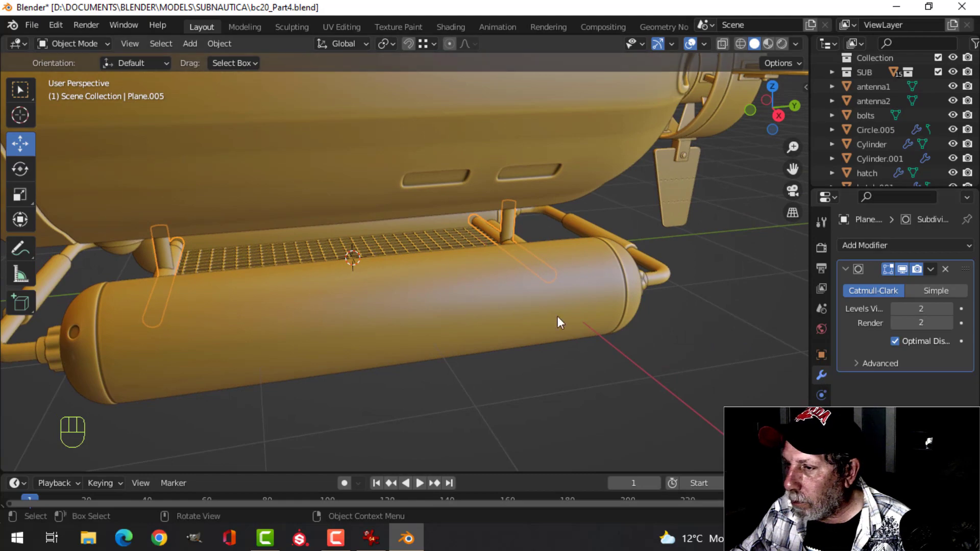
{"action": "middle_click_drag", "start_coordinate": [557, 321], "coordinate": [444, 322]}
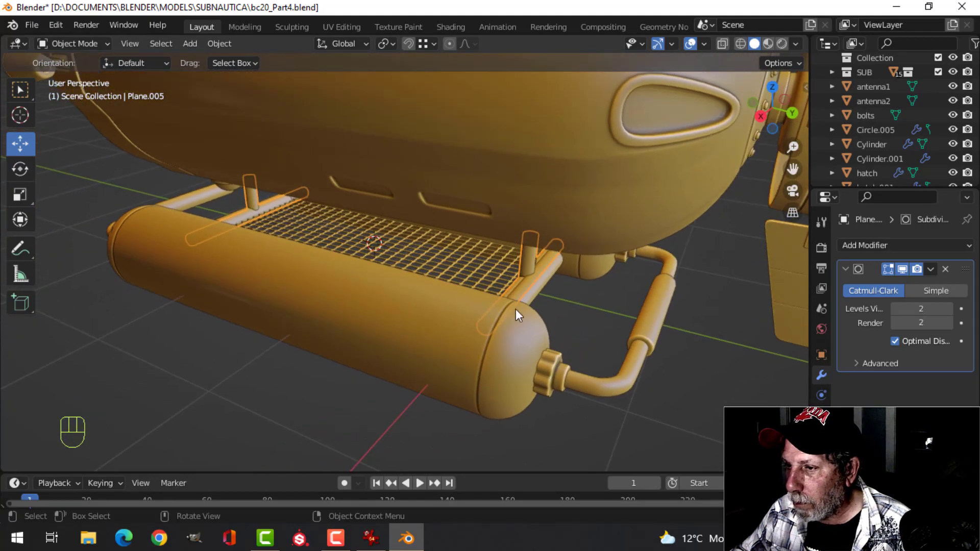
{"action": "key", "text": "Tab"}
{"action": "middle_click_drag", "start_coordinate": [539, 312], "coordinate": [592, 295]}
{"action": "key", "text": "Tab"}
{"action": "left_click", "coordinate": [612, 289]}
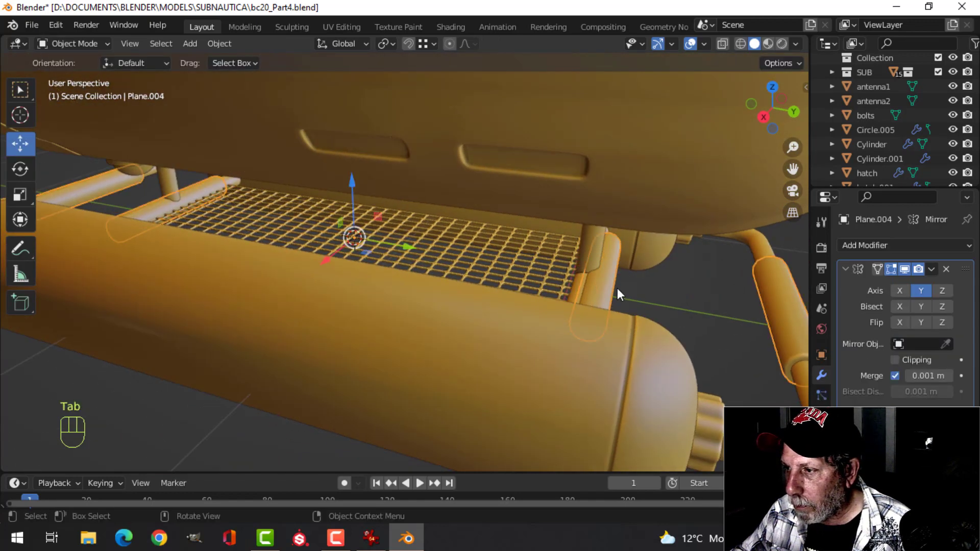
{"action": "left_click", "coordinate": [945, 269]}
{"action": "middle_click_drag", "start_coordinate": [521, 255], "coordinate": [366, 223]}
{"action": "scroll", "coordinate": [357, 237], "scroll_direction": "up", "scroll_amount": 4}
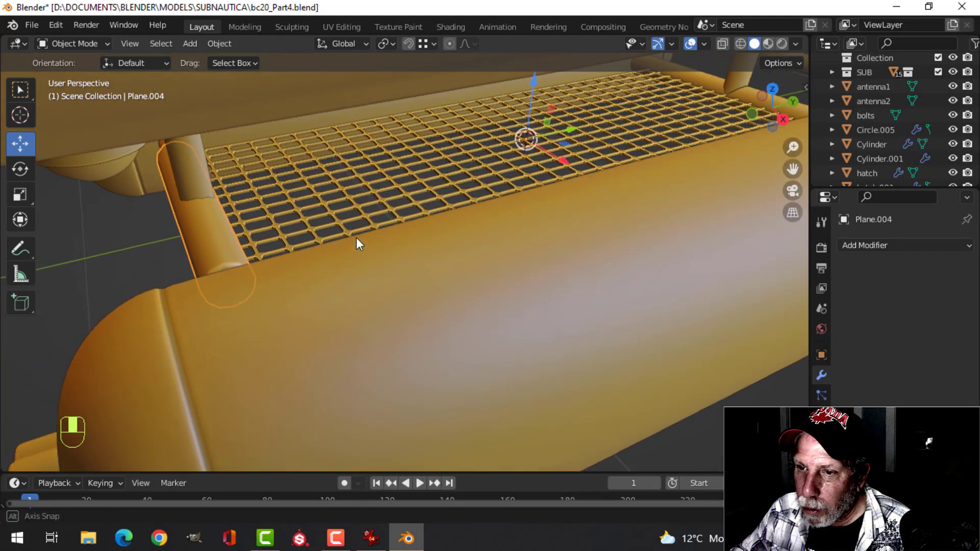
{"action": "key", "text": "Tab"}
{"action": "key", "text": "a"}
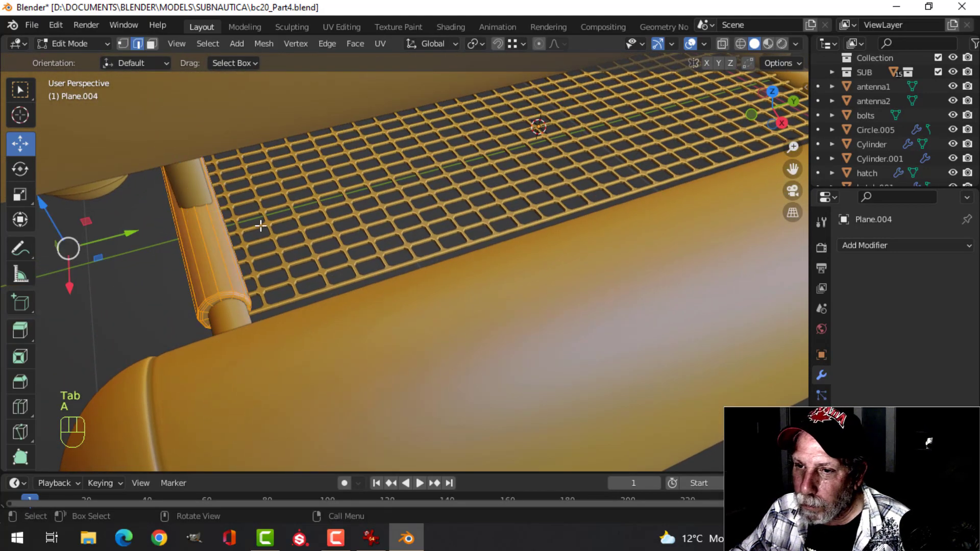
{"action": "left_click_drag", "start_coordinate": [132, 232], "coordinate": [70, 248]}
{"action": "key", "text": "Tab"}
{"action": "scroll", "coordinate": [222, 254], "scroll_direction": "down", "scroll_amount": 4}
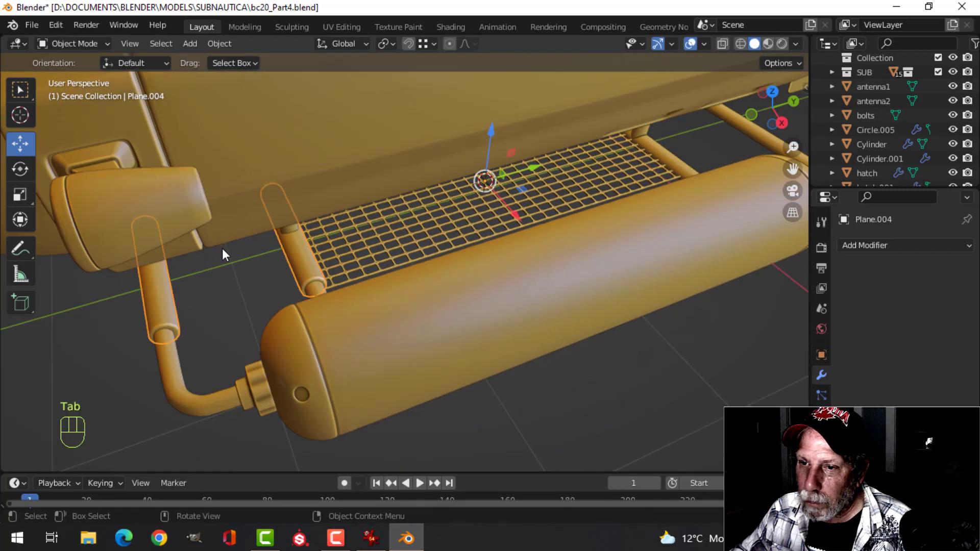
Duplicate the front crossbar's sleeve and move the copy about 2.714 m along Y onto the rear crossbar.
{"action": "middle_click_drag", "start_coordinate": [343, 275], "coordinate": [257, 262]}
{"action": "left_click", "coordinate": [315, 246]}
{"action": "key", "text": "Tab"}
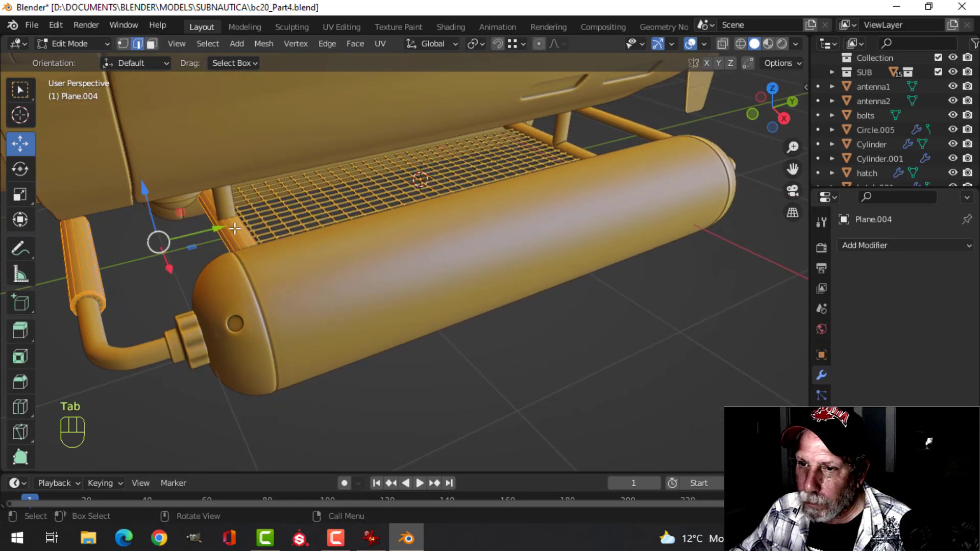
{"action": "key", "text": "ctrl+l"}
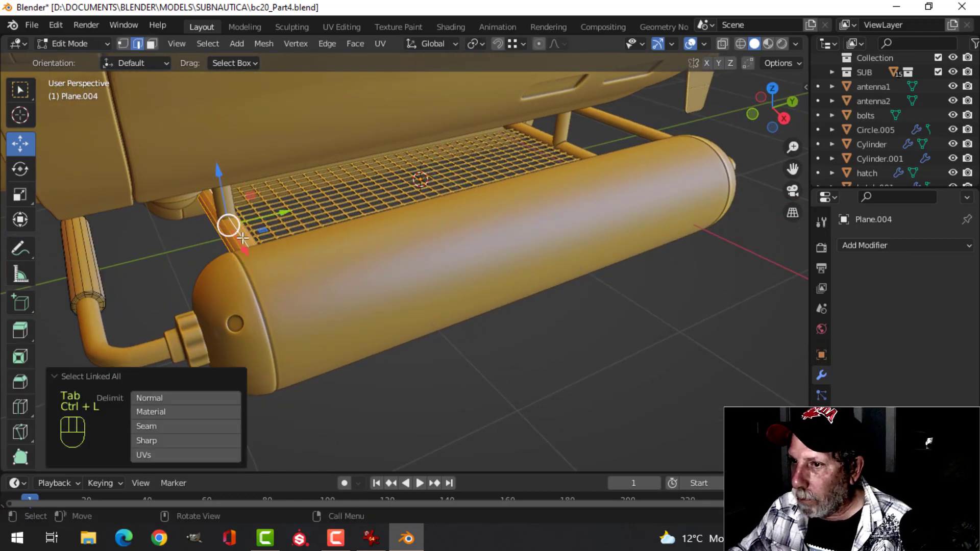
{"action": "middle_click_drag", "start_coordinate": [242, 238], "coordinate": [289, 271]}
{"action": "key", "text": "shift+d"}
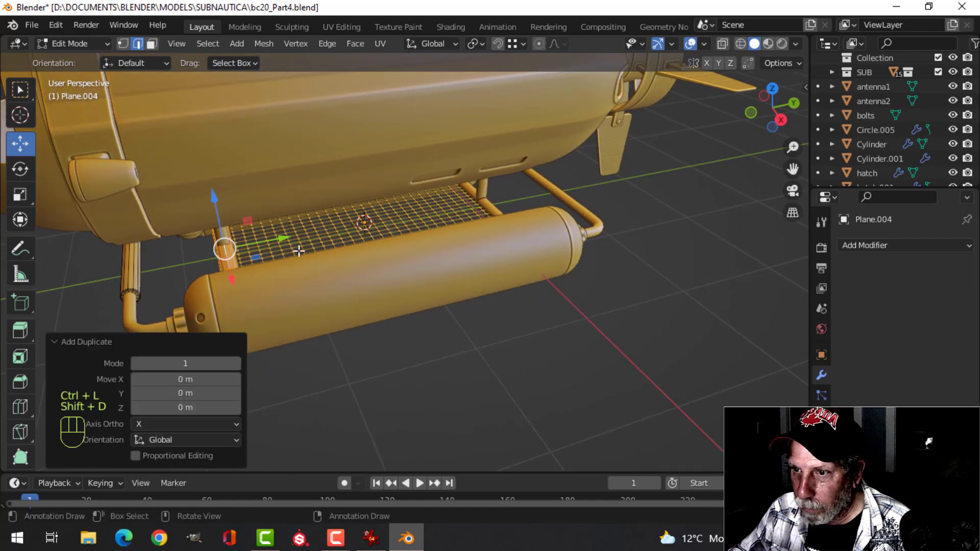
{"action": "left_click", "coordinate": [540, 197]}
{"action": "key", "text": "KP_Decimal"}
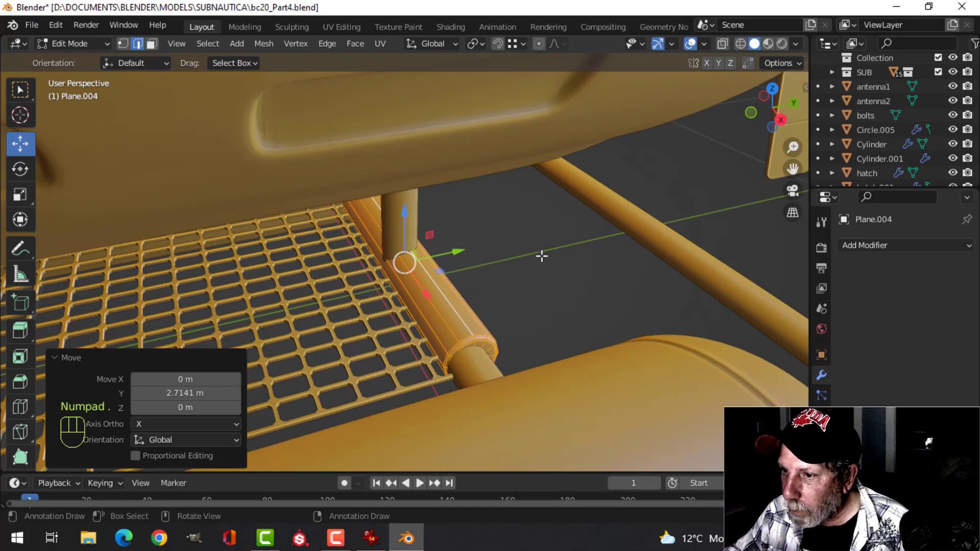
{"action": "middle_click_drag", "start_coordinate": [542, 255], "coordinate": [233, 223]}
{"action": "key", "text": "Tab"}
{"action": "key", "text": "alt+a"}
{"action": "scroll", "coordinate": [282, 225], "scroll_direction": "down", "scroll_amount": 3}
{"action": "middle_click_drag", "start_coordinate": [675, 266], "coordinate": [584, 267], "text": "shift"}
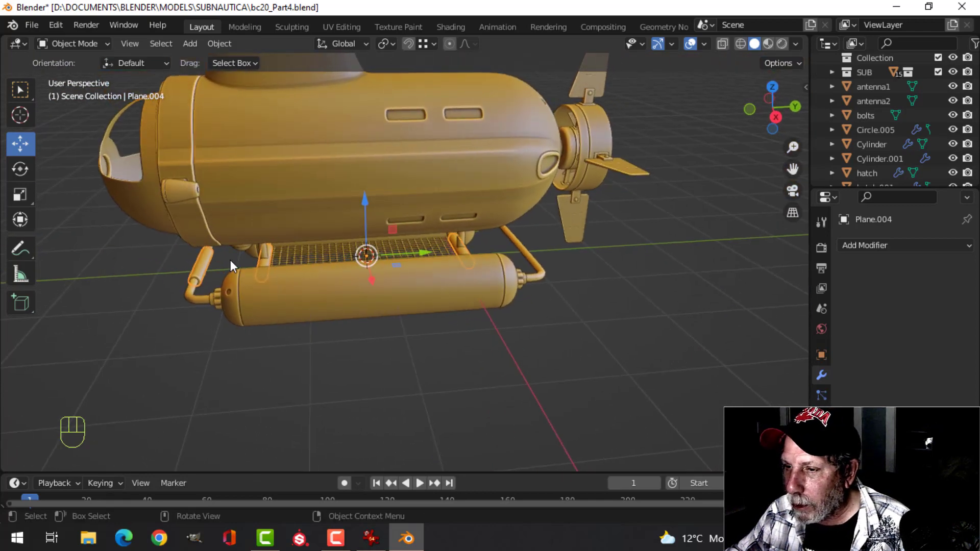
Duplicate the rear crossbar's sleeve and move the copy about 0.87 m along Y onto the rear end bar of the skid frame.
{"action": "key", "text": "Tab"}
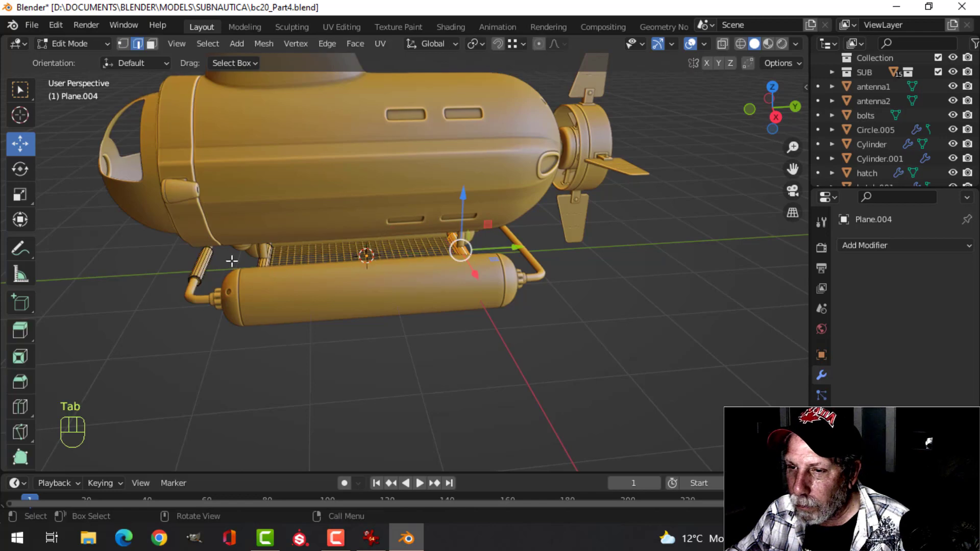
{"action": "middle_click_drag", "start_coordinate": [533, 258], "coordinate": [492, 276], "text": "shift"}
{"action": "scroll", "coordinate": [501, 280], "scroll_direction": "up", "scroll_amount": 2}
{"action": "key", "text": "shift+d"}
{"action": "right_click", "coordinate": [492, 276]}
{"action": "left_click_drag", "start_coordinate": [428, 262], "coordinate": [509, 261]}
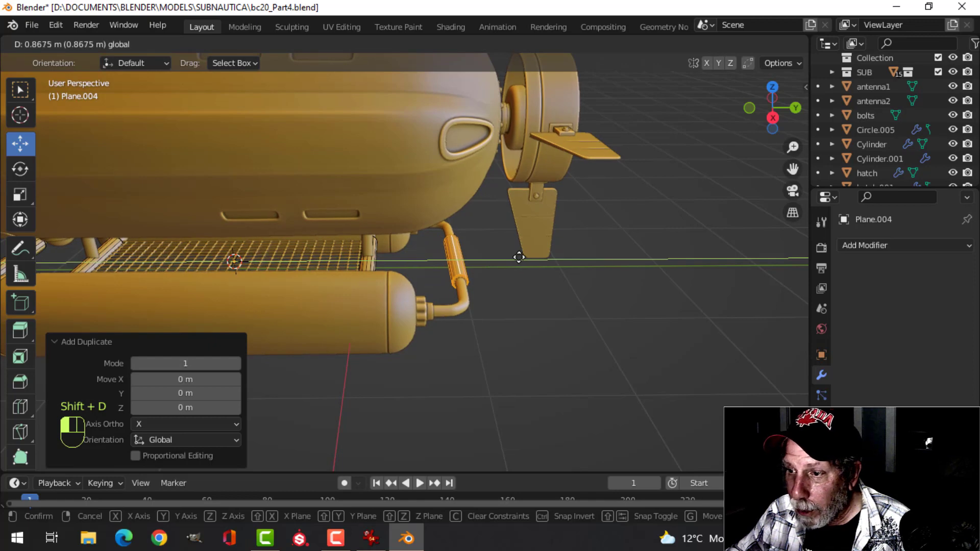
{"action": "left_click_drag", "start_coordinate": [518, 257], "coordinate": [519, 258]}
{"action": "key", "text": "KP_Decimal"}
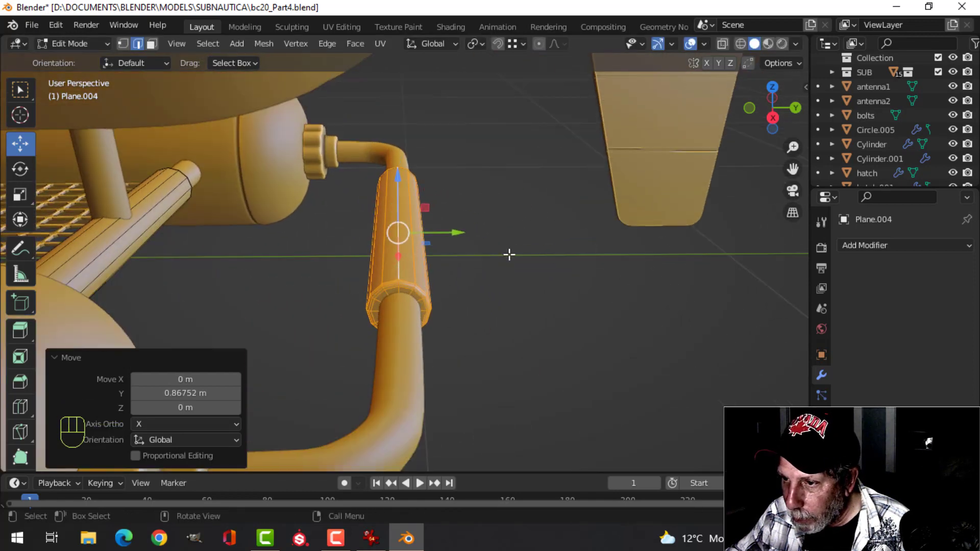
{"action": "left_click_drag", "start_coordinate": [458, 233], "coordinate": [461, 232]}
{"action": "key", "text": "Tab"}
{"action": "key", "text": "alt+a"}
Scale the two crossbar sleeves to about 0.6 along X and save the file.
{"action": "middle_click_drag", "start_coordinate": [504, 243], "coordinate": [352, 233]}
{"action": "mouse_move", "coordinate": [414, 208]}
{"action": "middle_mouse_down", "text": "shift"}
{"action": "mouse_move", "coordinate": [418, 234]}
{"action": "mouse_move", "coordinate": [421, 194]}
{"action": "middle_mouse_up", "text": "shift"}
{"action": "left_click", "coordinate": [406, 203]}
{"action": "key", "text": "Tab"}
{"action": "left_click", "coordinate": [399, 182]}
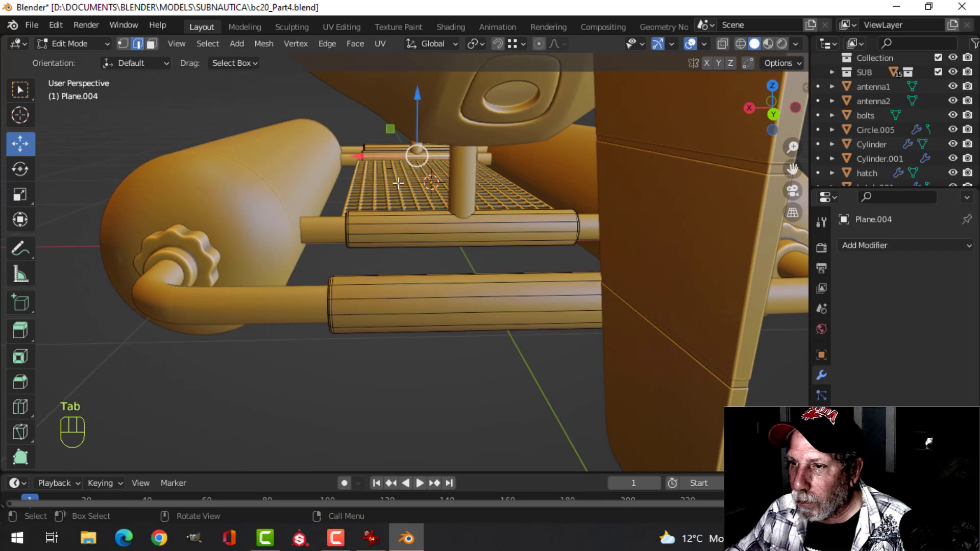
{"action": "key", "text": "ctrl+l"}
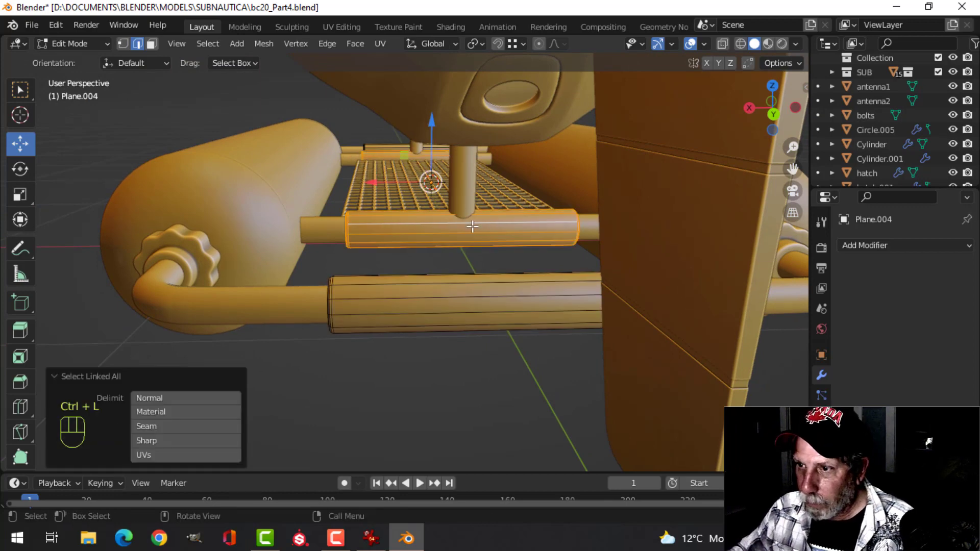
{"action": "key", "text": "s"}
{"action": "key", "text": "x"}
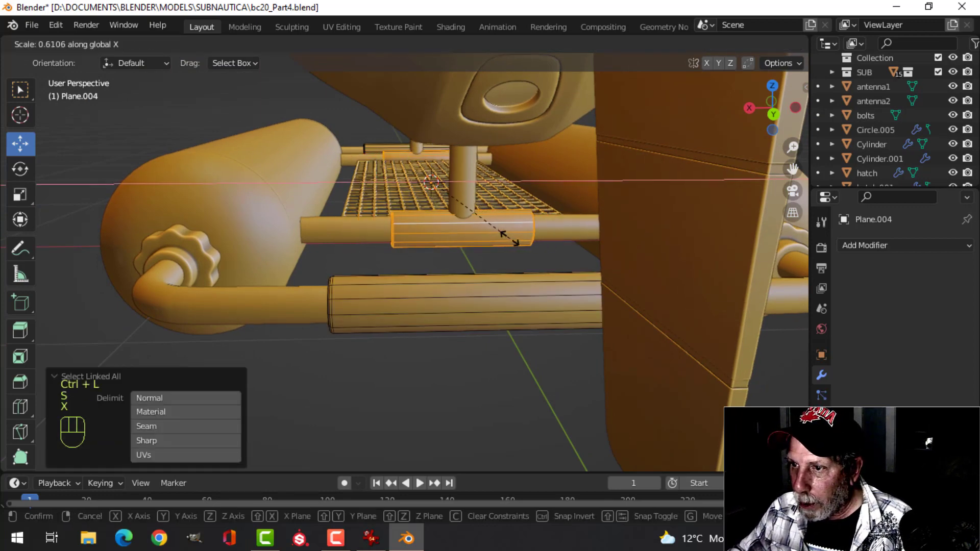
{"action": "left_click", "coordinate": [498, 236]}
{"action": "key", "text": "Tab"}
{"action": "key", "text": "alt+a"}
{"action": "middle_click_drag", "start_coordinate": [415, 203], "coordinate": [252, 214]}
{"action": "key", "text": "ctrl+s"}
Remove the Mirror modifier from the scalloped knobs on the skid tank ends.
{"action": "scroll", "coordinate": [252, 214], "scroll_direction": "up", "scroll_amount": 4}
{"action": "middle_click_drag", "start_coordinate": [510, 291], "coordinate": [517, 344], "text": "shift"}
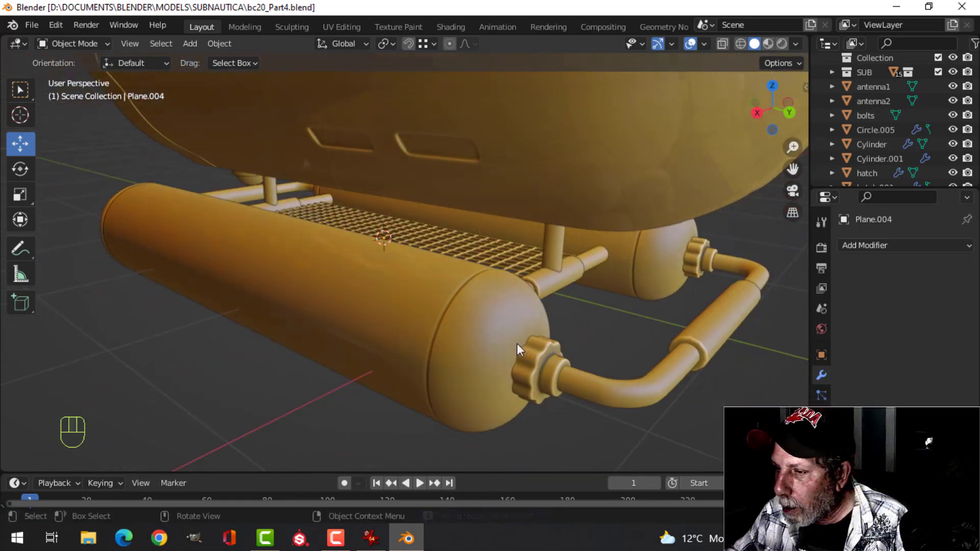
{"action": "left_click", "coordinate": [513, 359]}
{"action": "middle_click_drag", "start_coordinate": [552, 394], "coordinate": [562, 368]}
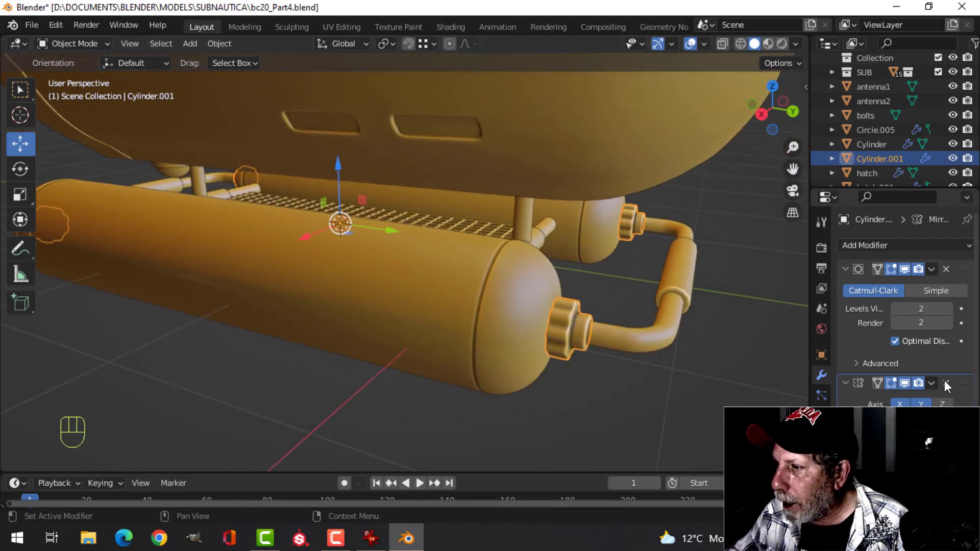
{"action": "middle_click_drag", "start_coordinate": [643, 408], "coordinate": [412, 390]}
Inset the skid tank's rear end face around the tube and extrude it inward about 0.016 m.
{"action": "key", "text": "Tab"}
{"action": "key", "text": "Tab"}
{"action": "left_click", "coordinate": [335, 331]}
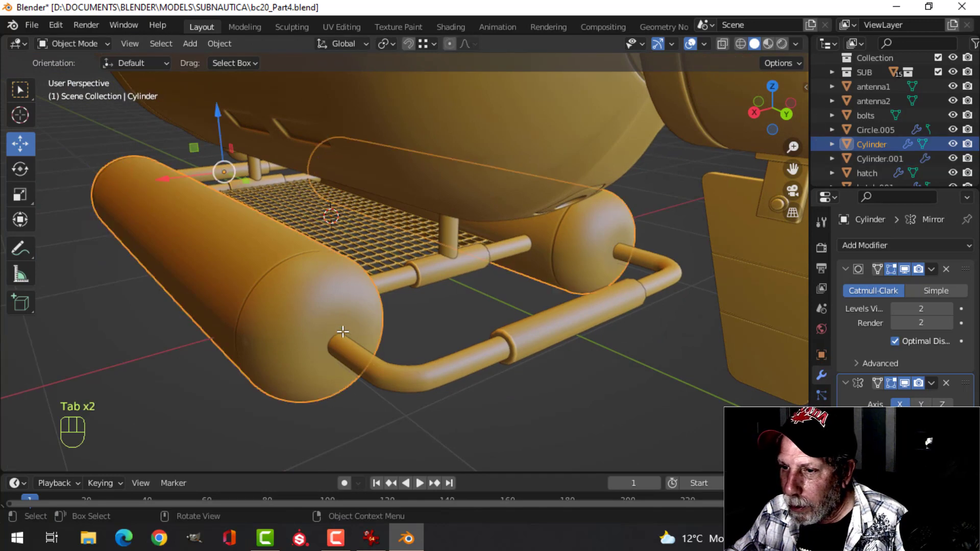
{"action": "key", "text": "Tab"}
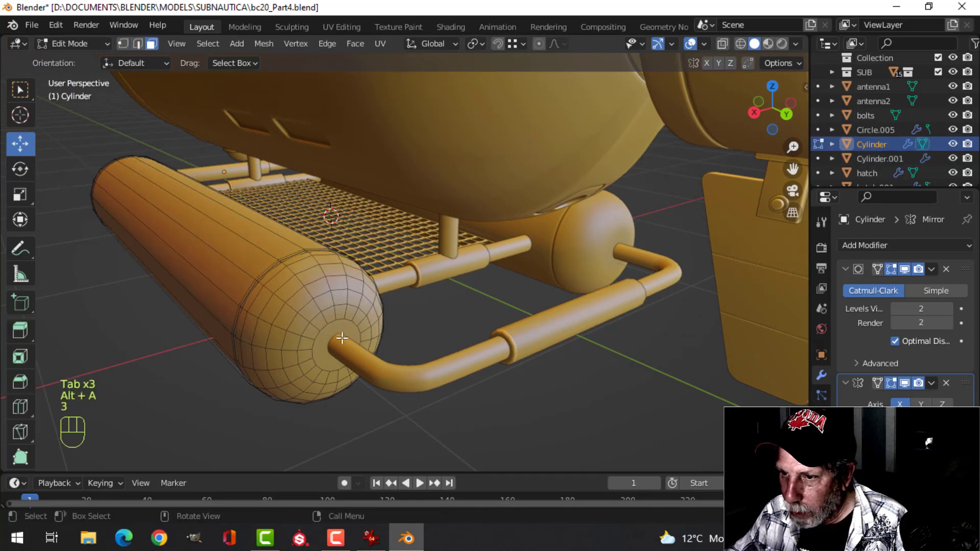
{"action": "scroll", "coordinate": [422, 332], "scroll_direction": "up", "scroll_amount": 4}
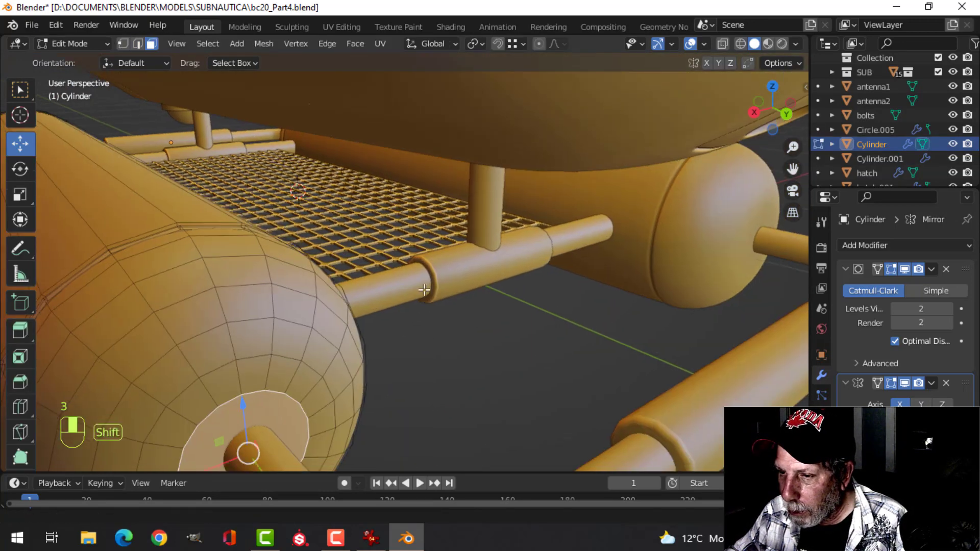
{"action": "middle_click_drag", "start_coordinate": [493, 360], "coordinate": [576, 300], "text": "shift"}
{"action": "key", "text": "i"}
{"action": "left_click", "coordinate": [547, 289]}
{"action": "key", "text": "e"}
{"action": "left_click", "coordinate": [673, 320]}
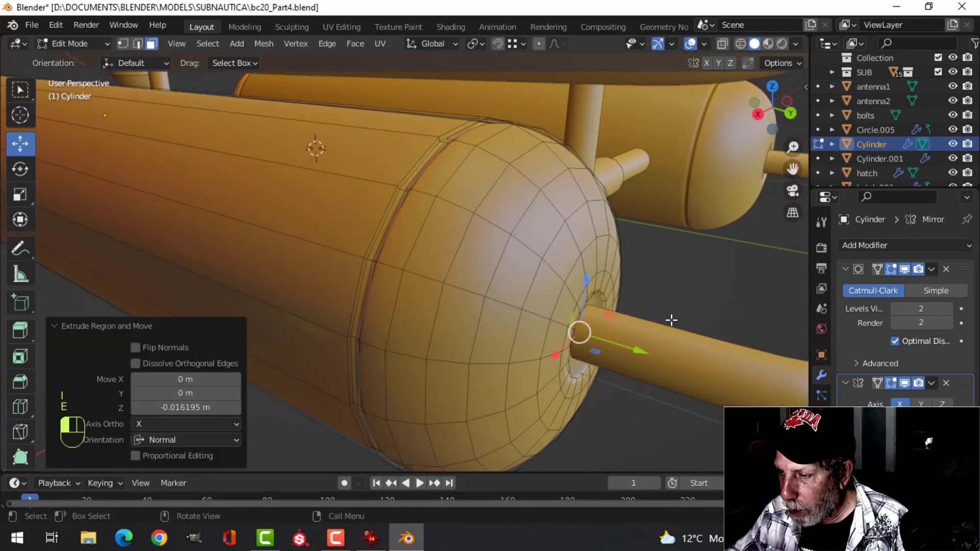
Inset the skid tank's recessed end face about 0.018 m and add a supporting edge loop near the recess rim.
{"action": "middle_click_drag", "start_coordinate": [671, 319], "coordinate": [644, 316]}
{"action": "key", "text": "i"}
{"action": "left_click", "coordinate": [631, 316]}
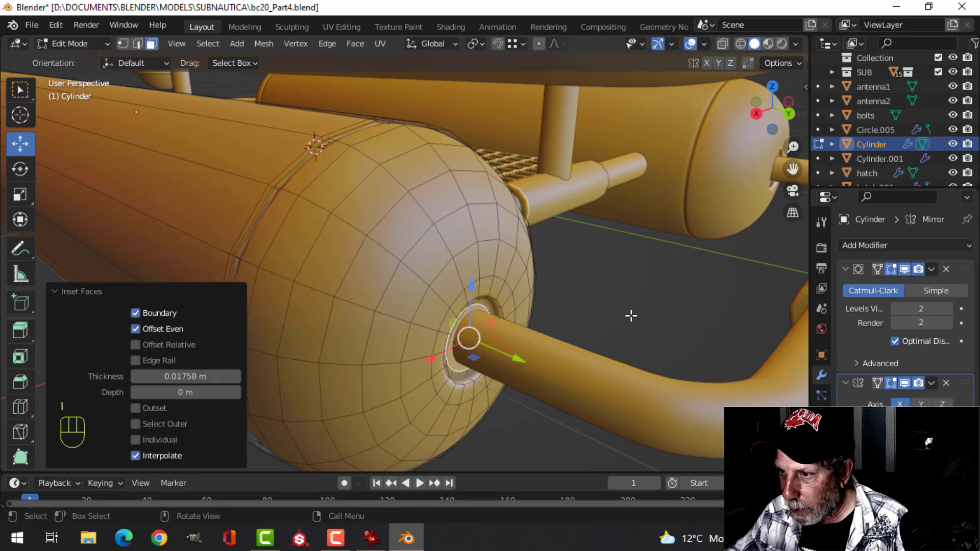
{"action": "left_click", "coordinate": [495, 294]}
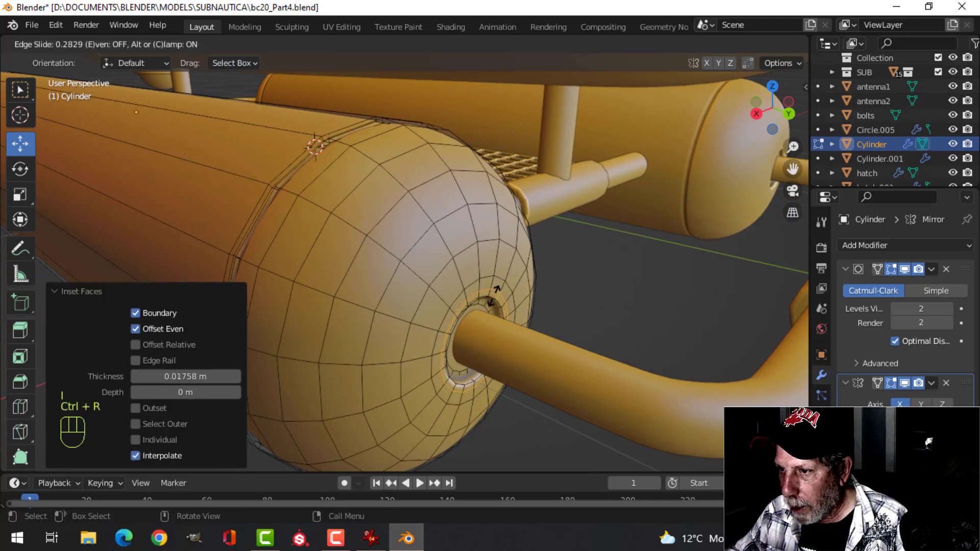
{"action": "left_click", "coordinate": [526, 307]}
{"action": "key", "text": "Tab"}
Deselect everything and save the file.
{"action": "scroll", "coordinate": [527, 309], "scroll_direction": "down", "scroll_amount": 6}
{"action": "key", "text": "alt+a"}
{"action": "middle_click_drag", "start_coordinate": [528, 312], "coordinate": [617, 315]}
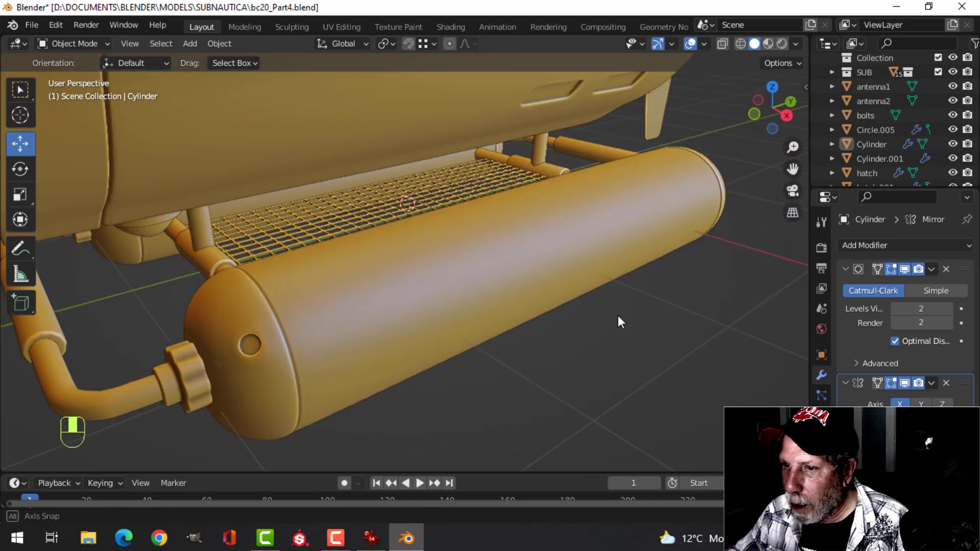
{"action": "scroll", "coordinate": [484, 325], "scroll_direction": "down", "scroll_amount": 3}
{"action": "middle_click_drag", "start_coordinate": [484, 326], "coordinate": [453, 323]}
{"action": "scroll", "coordinate": [454, 324], "scroll_direction": "down", "scroll_amount": 1}
{"action": "middle_click_drag", "start_coordinate": [535, 313], "coordinate": [466, 305], "text": "shift"}
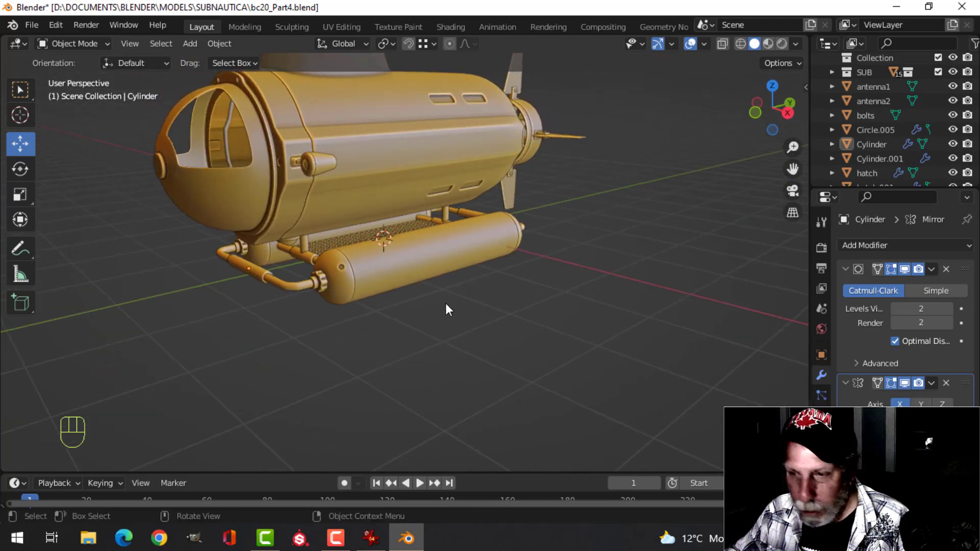
{"action": "key", "text": "ctrl+s"}
Examine the whole submarine with gizmos and overlays hidden, including the skid frame, tank ends, stern hull details and propeller fins.
{"action": "middle_click_drag", "start_coordinate": [437, 256], "coordinate": [486, 286], "text": "shift"}
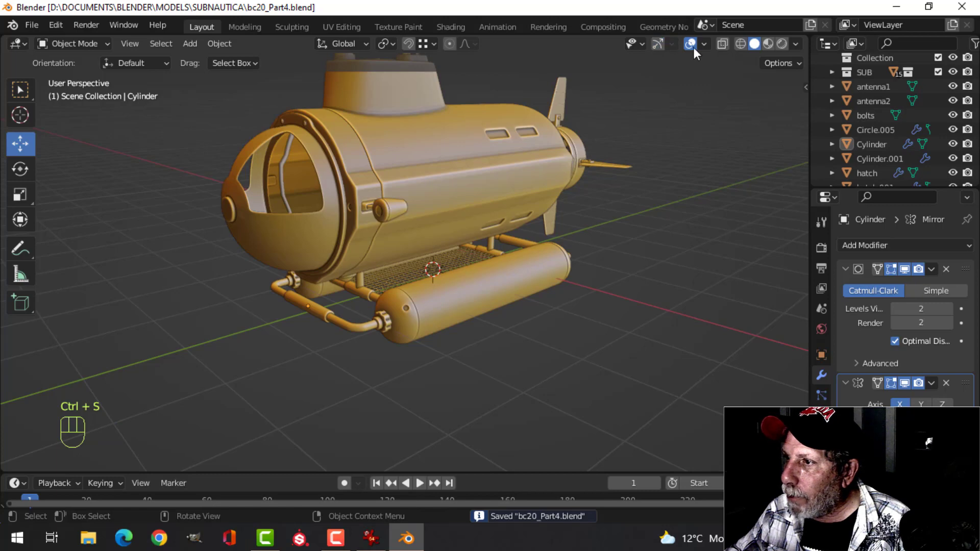
{"action": "mouse_move", "coordinate": [599, 182]}
{"action": "middle_mouse_down"}
{"action": "mouse_move", "coordinate": [665, 206]}
{"action": "mouse_move", "coordinate": [697, 153]}
{"action": "mouse_move", "coordinate": [621, 197]}
{"action": "mouse_move", "coordinate": [640, 210]}
{"action": "mouse_move", "coordinate": [538, 235]}
{"action": "mouse_move", "coordinate": [538, 251]}
{"action": "mouse_move", "coordinate": [321, 227]}
{"action": "mouse_move", "coordinate": [568, 223]}
{"action": "mouse_move", "coordinate": [567, 321]}
{"action": "mouse_move", "coordinate": [470, 308]}
{"action": "mouse_move", "coordinate": [549, 265]}
{"action": "mouse_move", "coordinate": [519, 264]}
{"action": "mouse_move", "coordinate": [470, 227]}
{"action": "middle_mouse_up"}
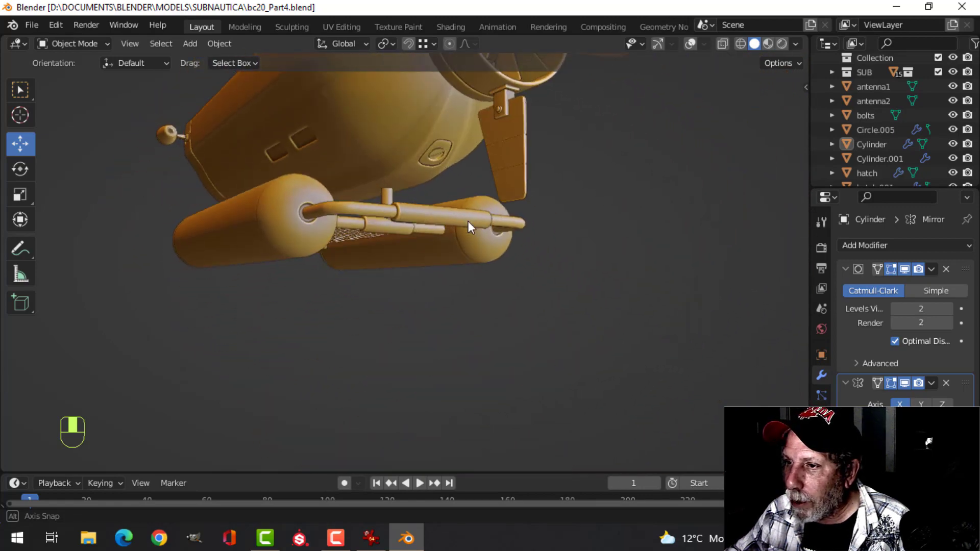
{"action": "scroll", "coordinate": [435, 166], "scroll_direction": "up", "scroll_amount": 4}
{"action": "scroll", "coordinate": [464, 91], "scroll_direction": "down", "scroll_amount": 2}
{"action": "mouse_move", "coordinate": [463, 92]}
{"action": "middle_mouse_down", "text": "shift"}
{"action": "mouse_move", "coordinate": [459, 185]}
{"action": "mouse_move", "coordinate": [499, 278]}
{"action": "mouse_move", "coordinate": [521, 250]}
{"action": "mouse_move", "coordinate": [443, 250]}
{"action": "mouse_move", "coordinate": [470, 262]}
{"action": "middle_mouse_up", "text": "shift"}
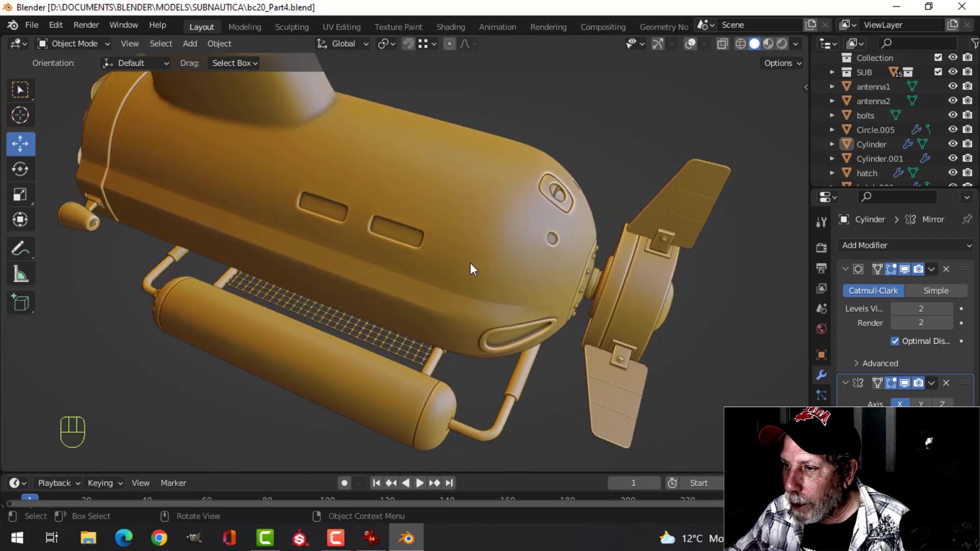
{"action": "scroll", "coordinate": [534, 245], "scroll_direction": "up", "scroll_amount": 4}
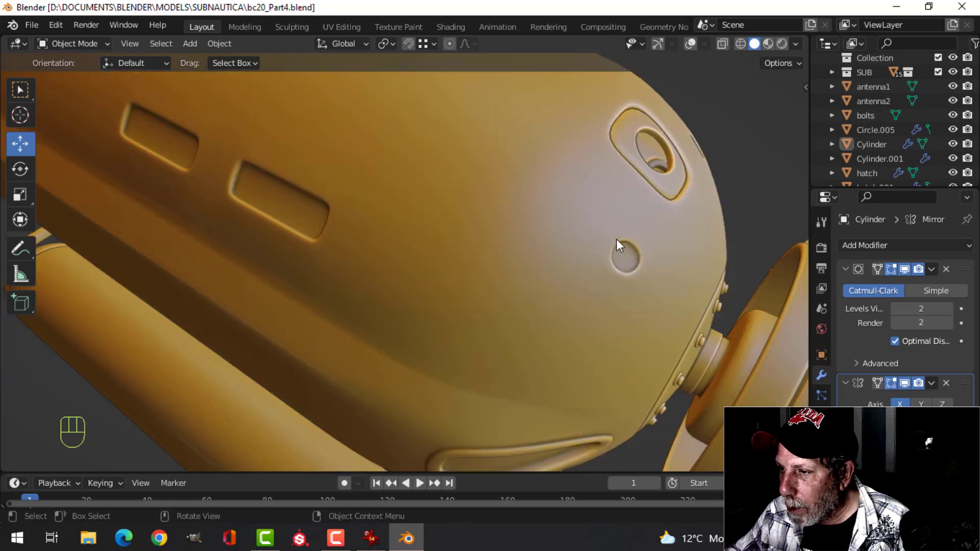
{"action": "scroll", "coordinate": [592, 264], "scroll_direction": "down", "scroll_amount": 4}
{"action": "middle_click_drag", "start_coordinate": [431, 278], "coordinate": [551, 274]}
{"action": "scroll", "coordinate": [543, 253], "scroll_direction": "down", "scroll_amount": 2}
{"action": "scroll", "coordinate": [529, 261], "scroll_direction": "up", "scroll_amount": 2}
{"action": "scroll", "coordinate": [494, 284], "scroll_direction": "down", "scroll_amount": 1}
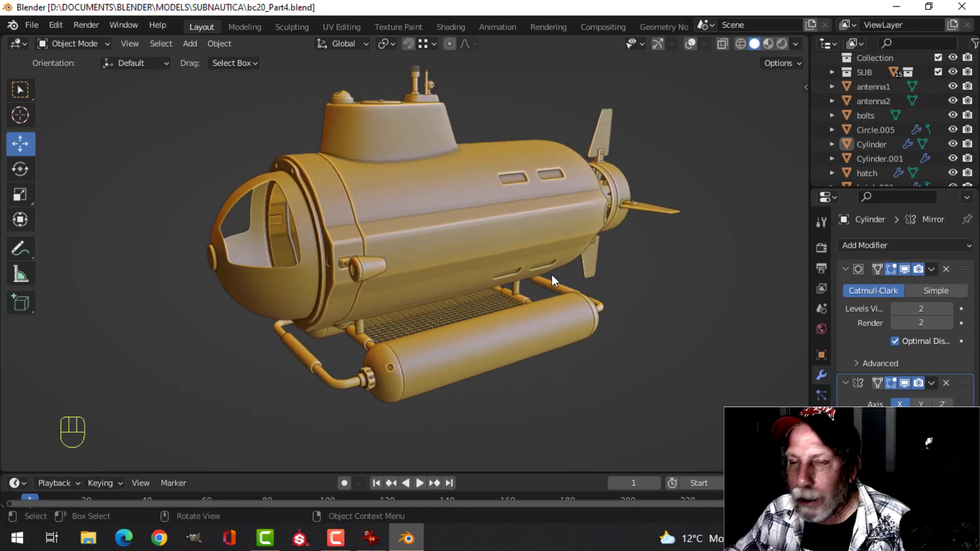